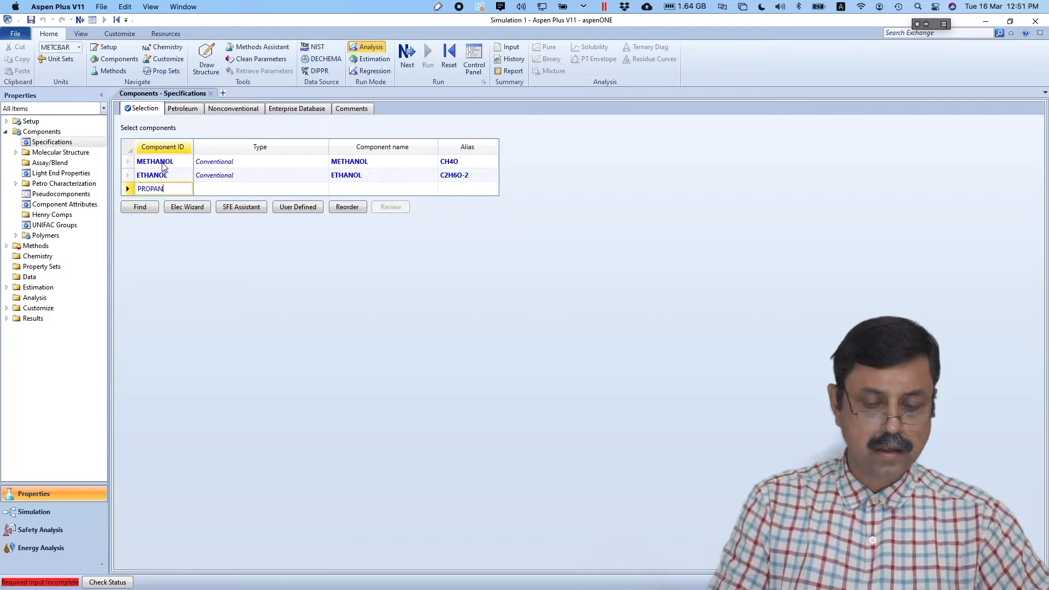
# - Add PROPANOL and WATER as the third and fourth components
pyautogui.press('Return')
pyautogui.write('WATER')
pyautogui.press('Return')
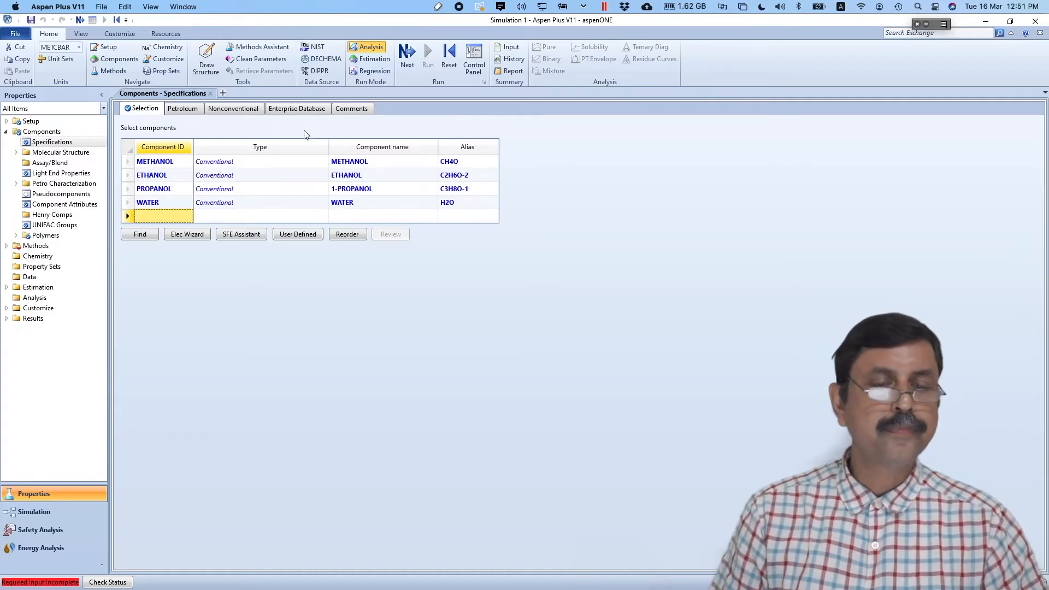
# - Choose NRTL as the property method
pyautogui.click(405, 60)
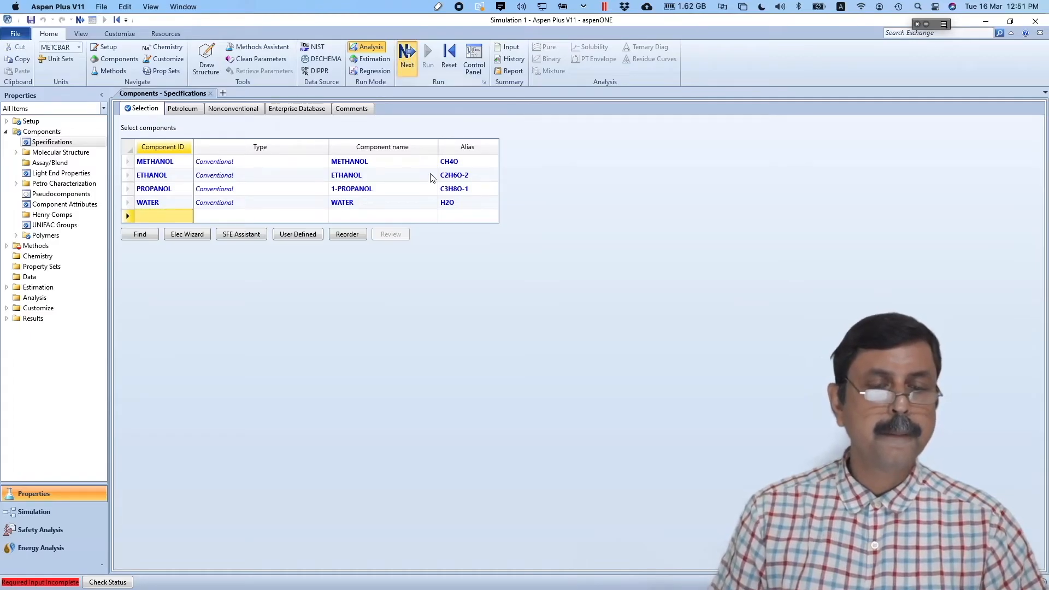
pyautogui.press('super+Tab')
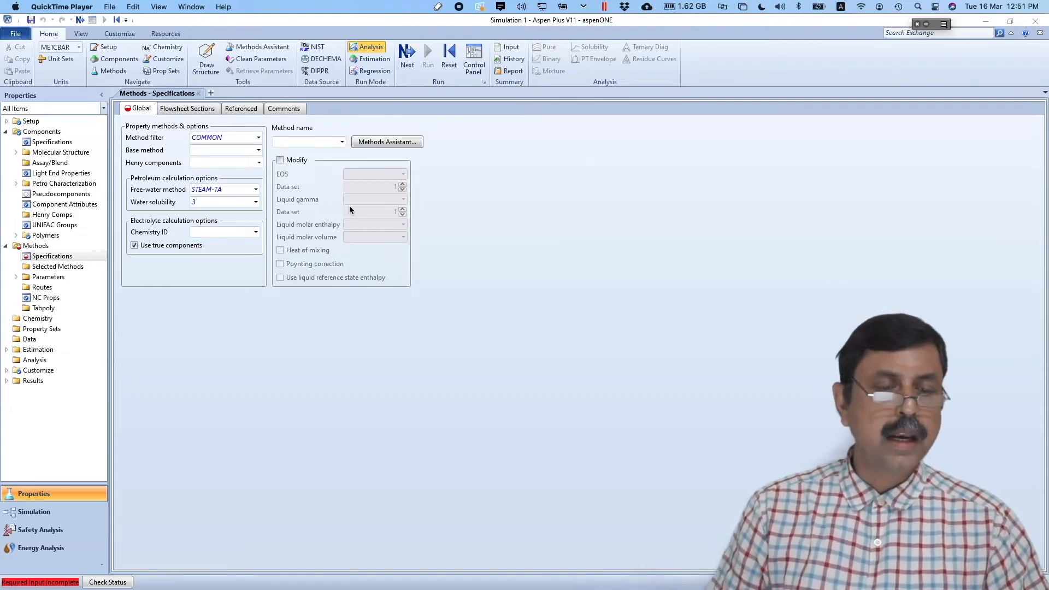
pyautogui.click(311, 144)
pyautogui.press('Down')
pyautogui.press('Down')
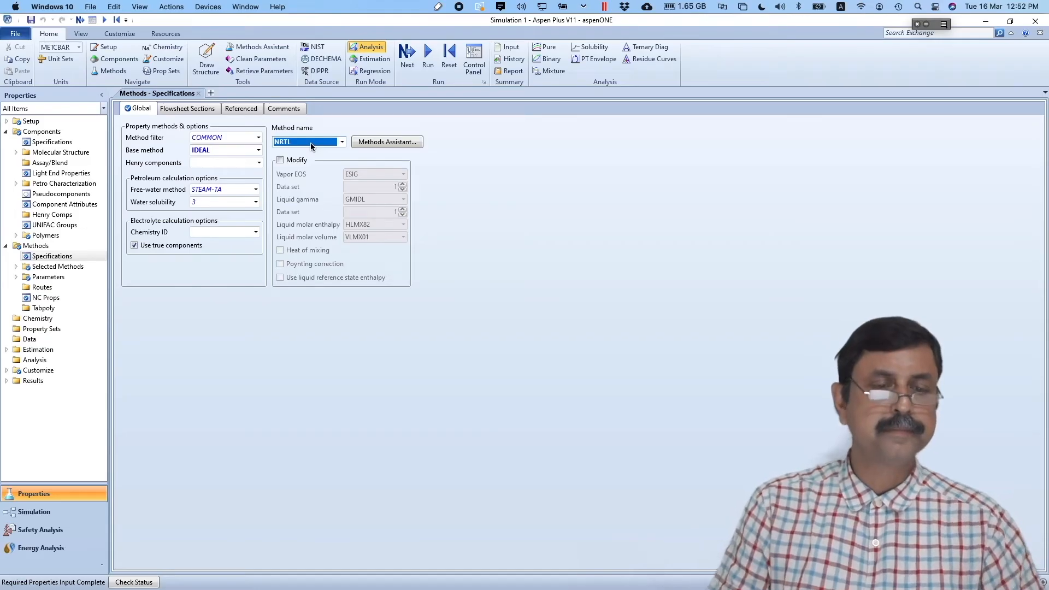
pyautogui.press('Return')
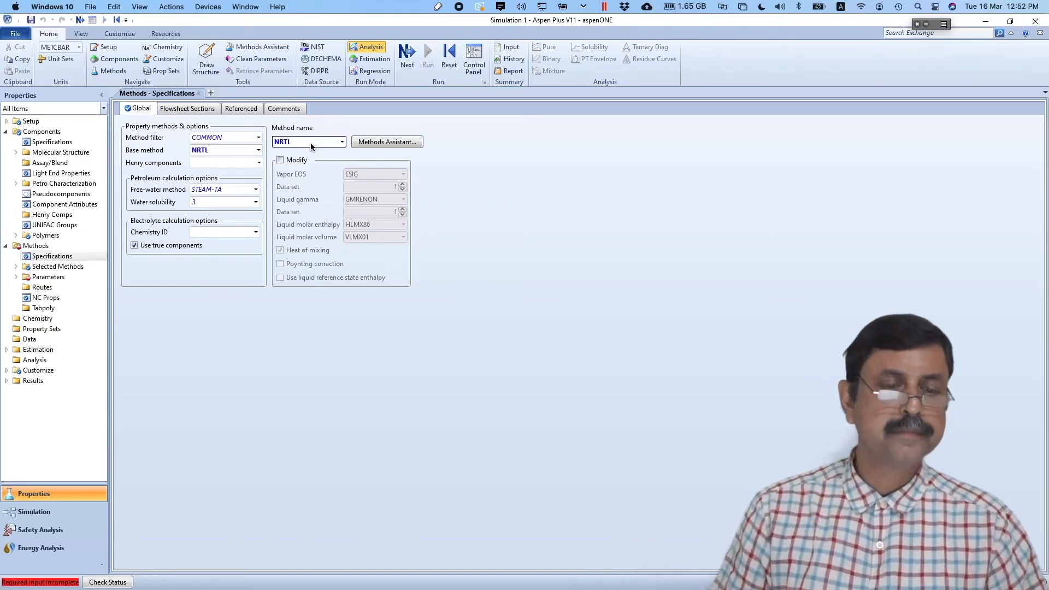
# - Load the NRTL binary parameters, run the property calculation, and switch to Simulation
pyautogui.click(414, 53)
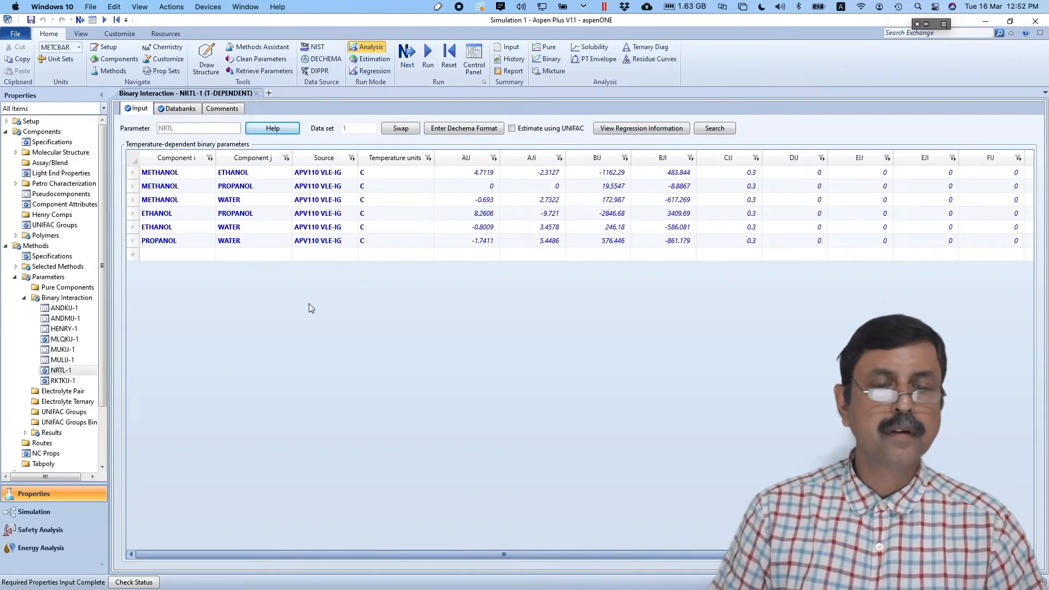
pyautogui.click(428, 52)
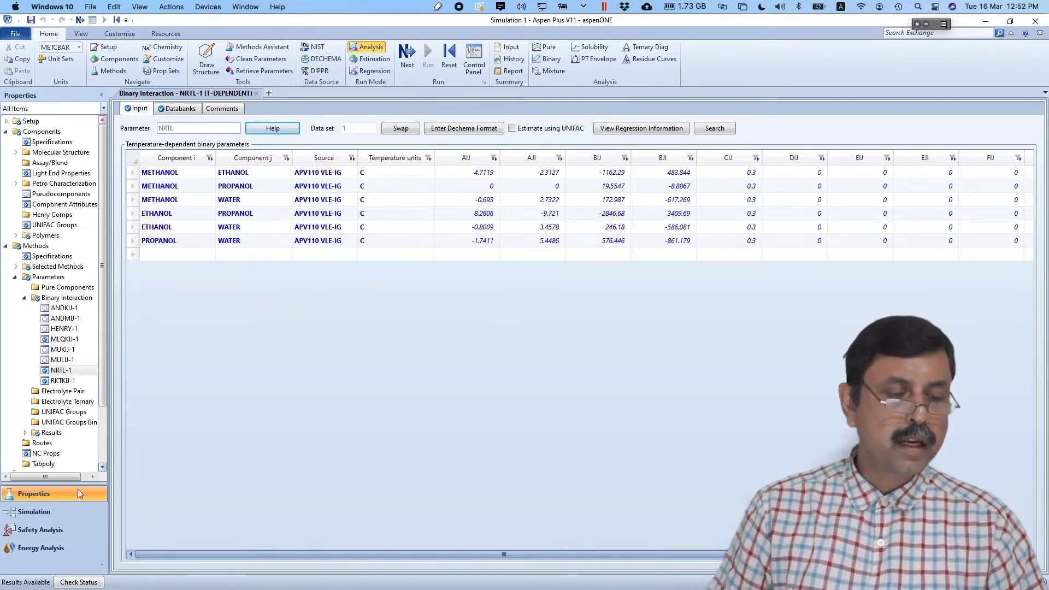
pyautogui.click(54, 511)
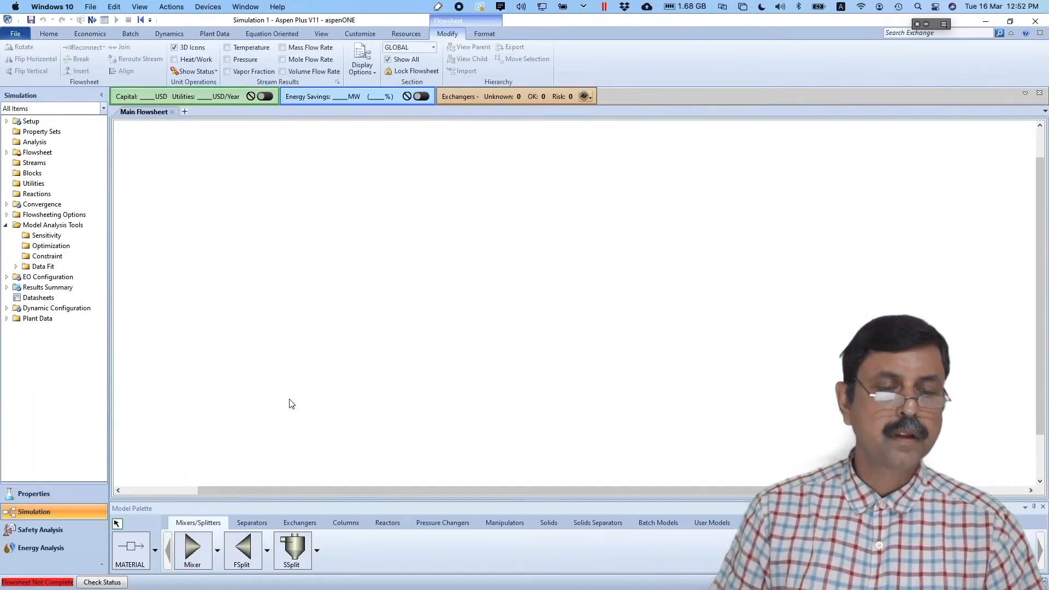
# - Place mixer B1 with two material feed streams and one product stream
pyautogui.click(199, 550)
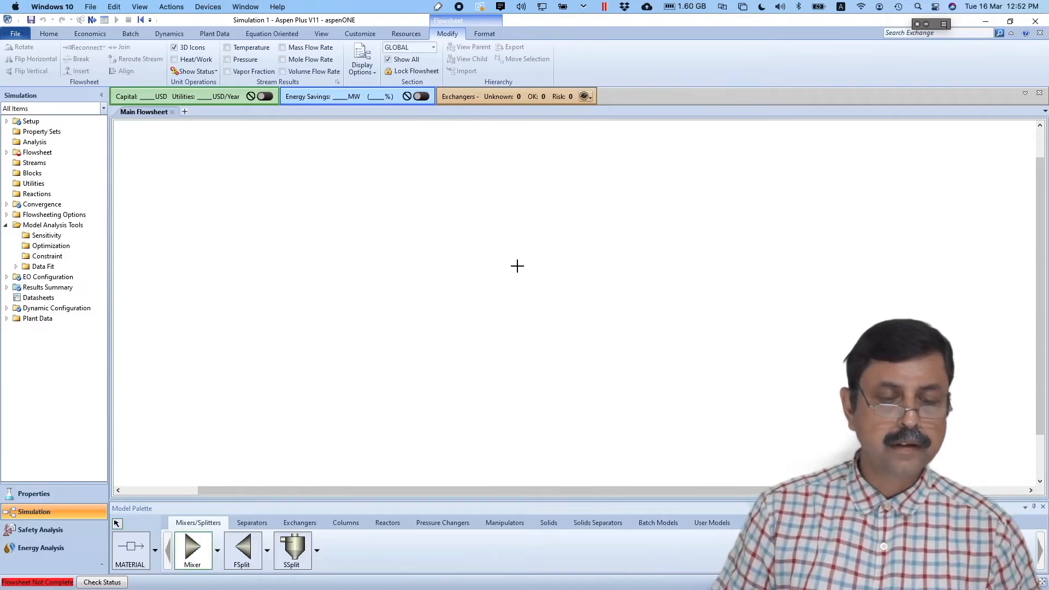
pyautogui.click(518, 270)
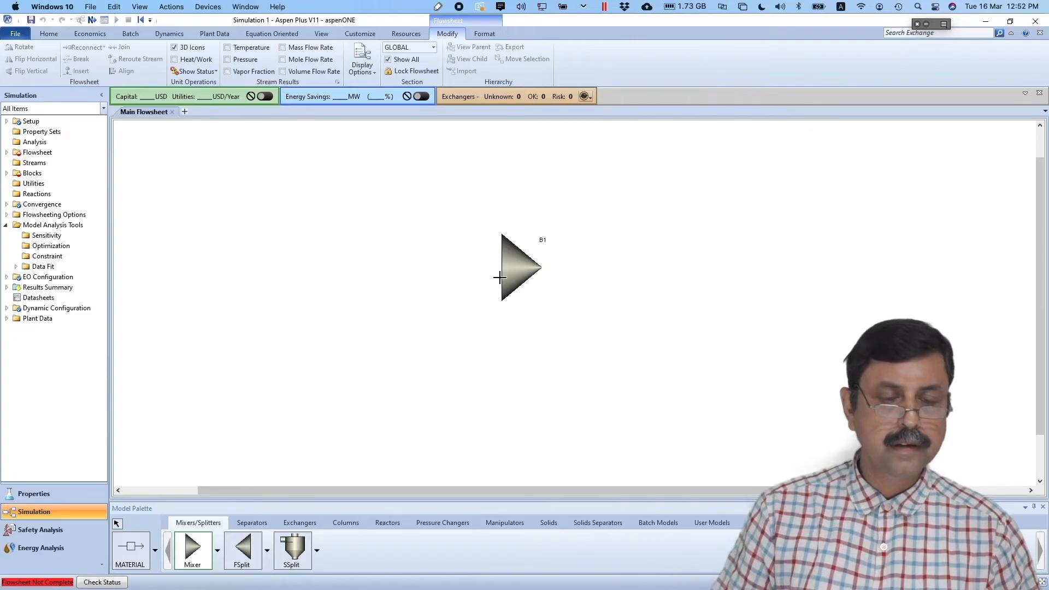
pyautogui.click(138, 554)
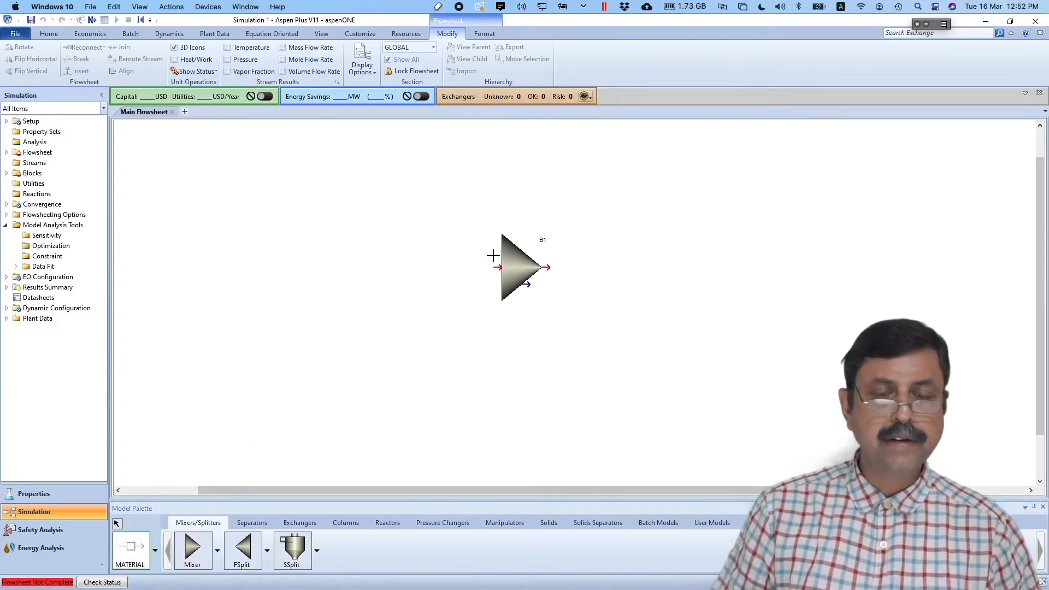
pyautogui.click(491, 268)
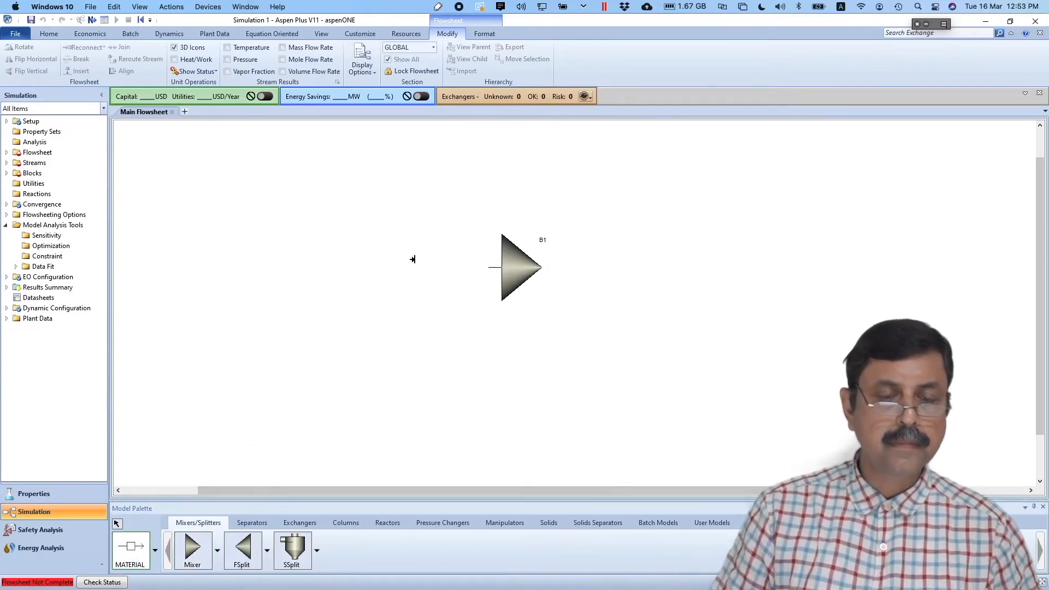
pyautogui.click(327, 256)
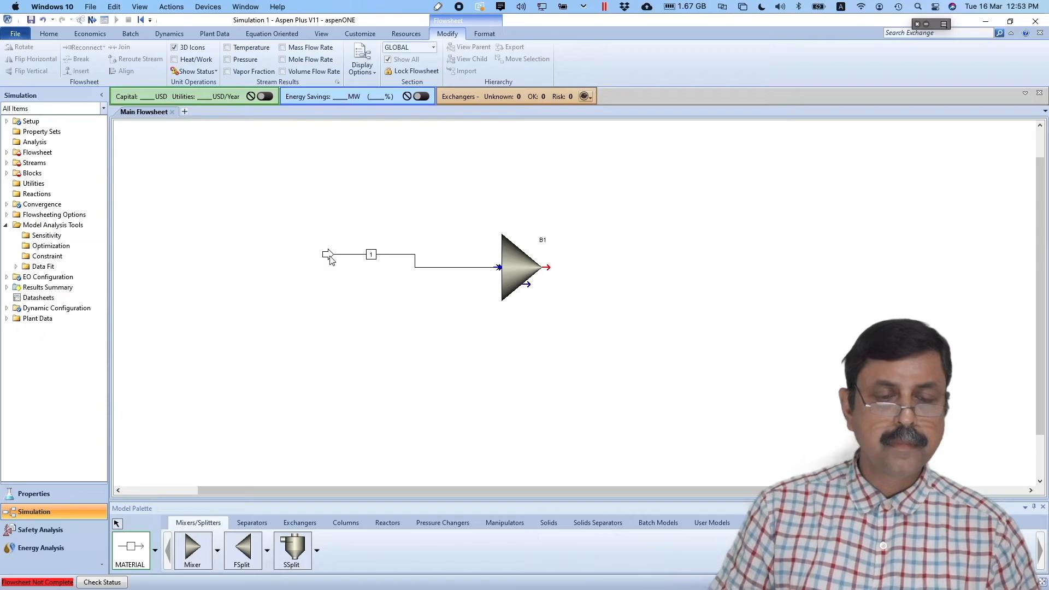
pyautogui.click(501, 270)
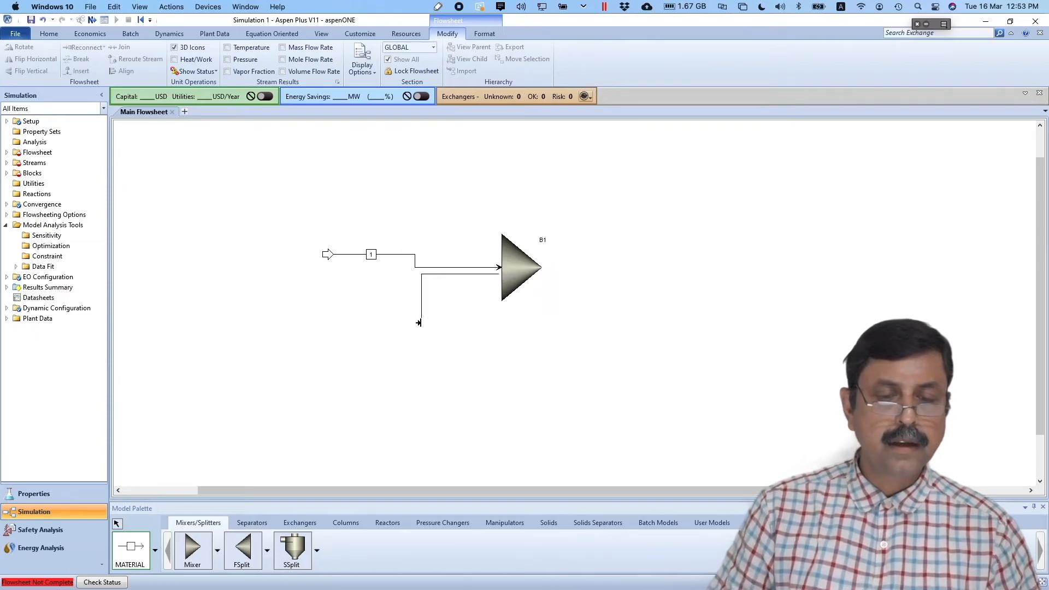
pyautogui.click(352, 313)
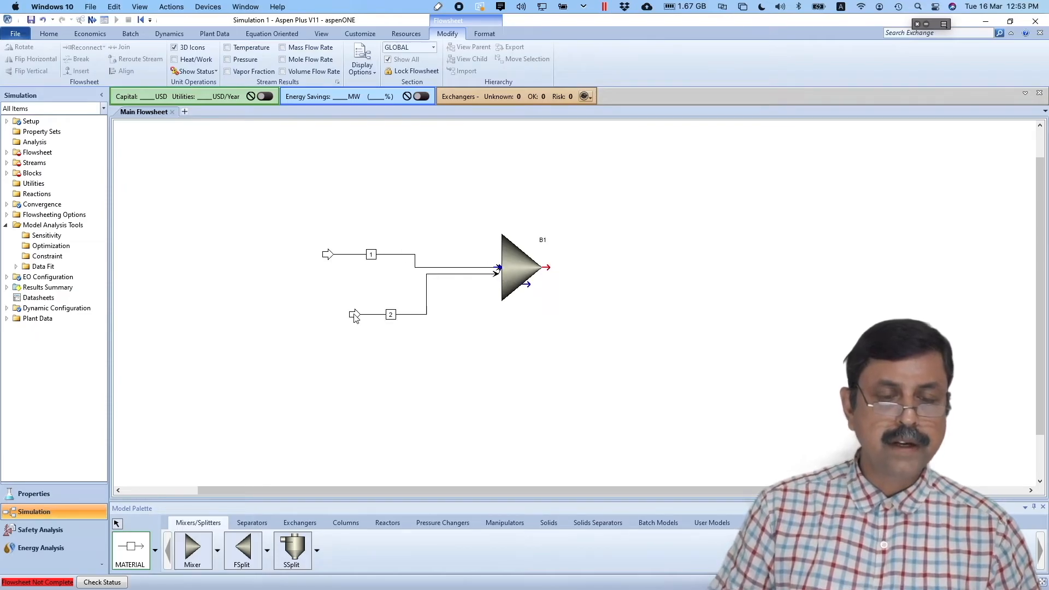
pyautogui.click(548, 268)
pyautogui.click(675, 267)
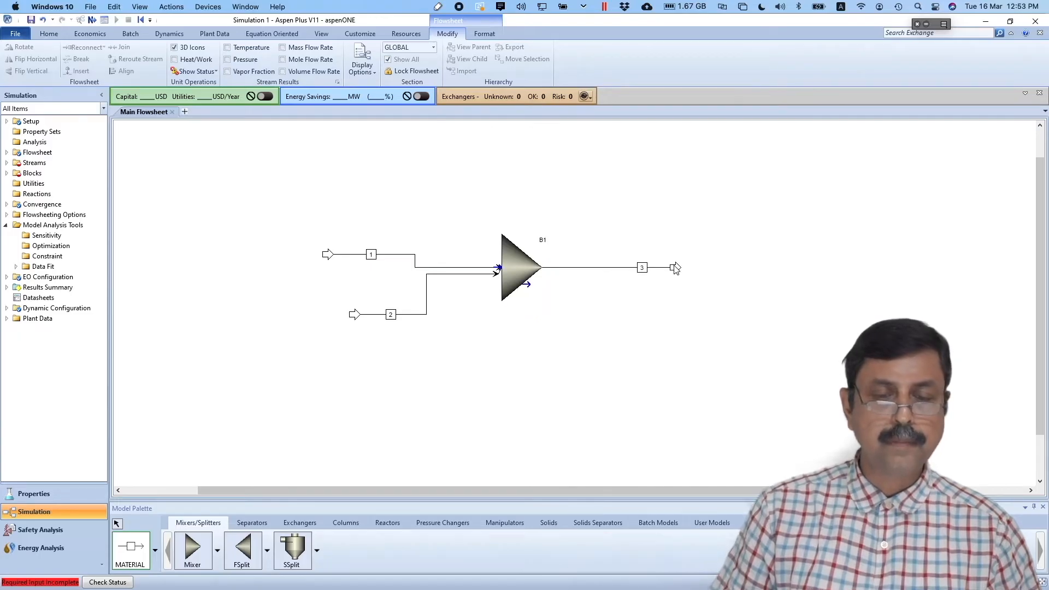
pyautogui.click(117, 523)
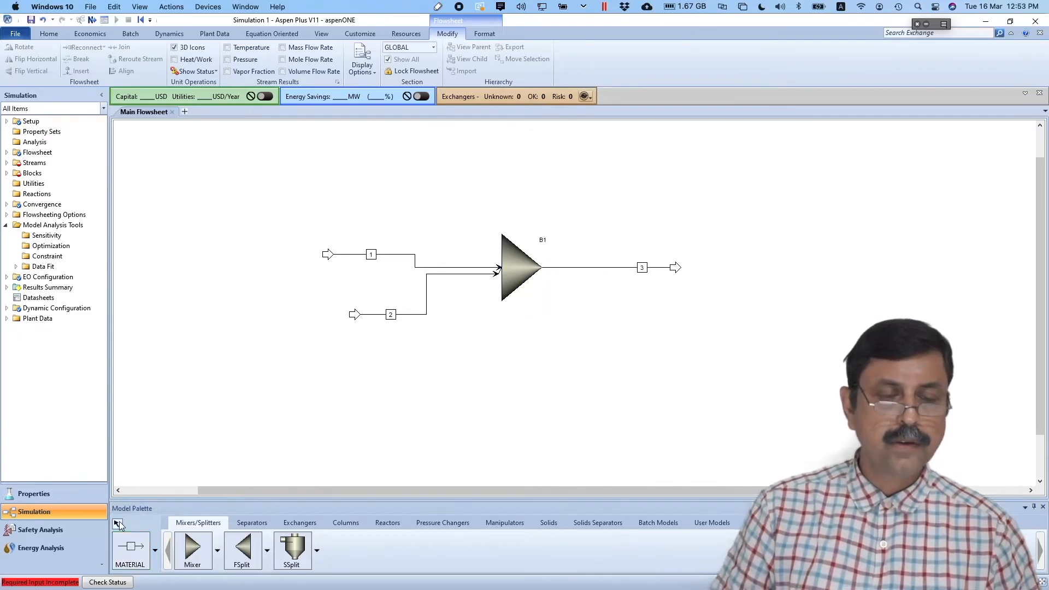
# - Rename the streams F1, F2 and P
pyautogui.click(371, 255)
pyautogui.click(371, 254)
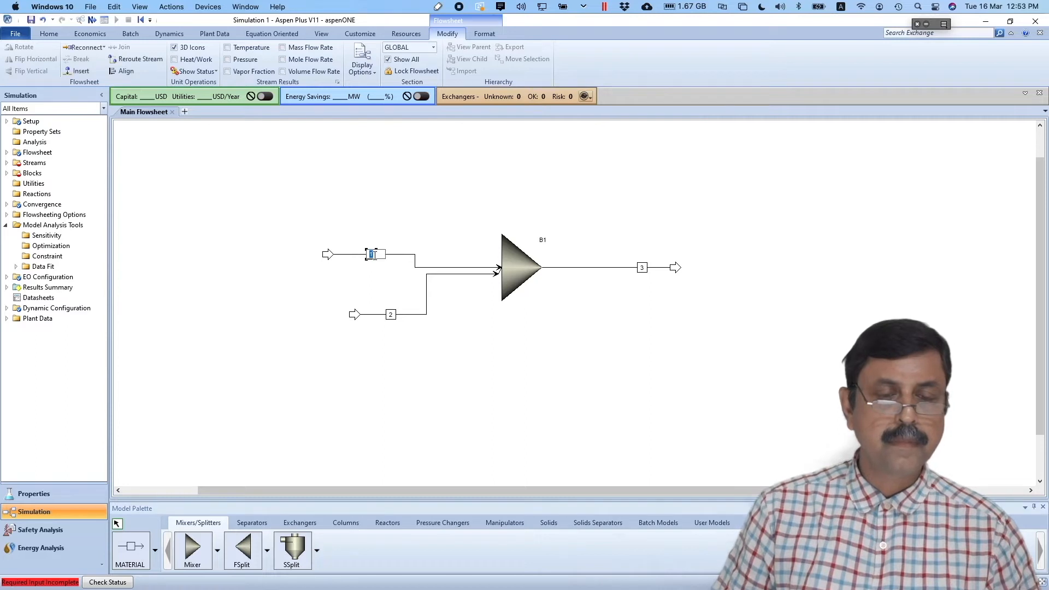
pyautogui.write('F1')
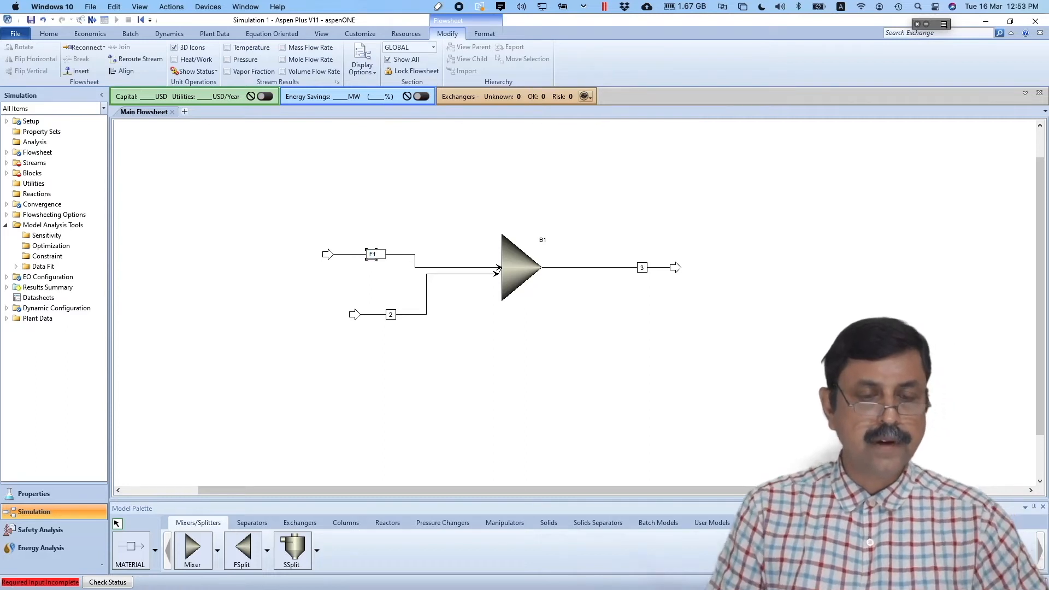
pyautogui.click(391, 314)
pyautogui.click(391, 314)
pyautogui.write('F2')
pyautogui.click(642, 267)
pyautogui.click(642, 267)
pyautogui.write('P')
pyautogui.click(651, 349)
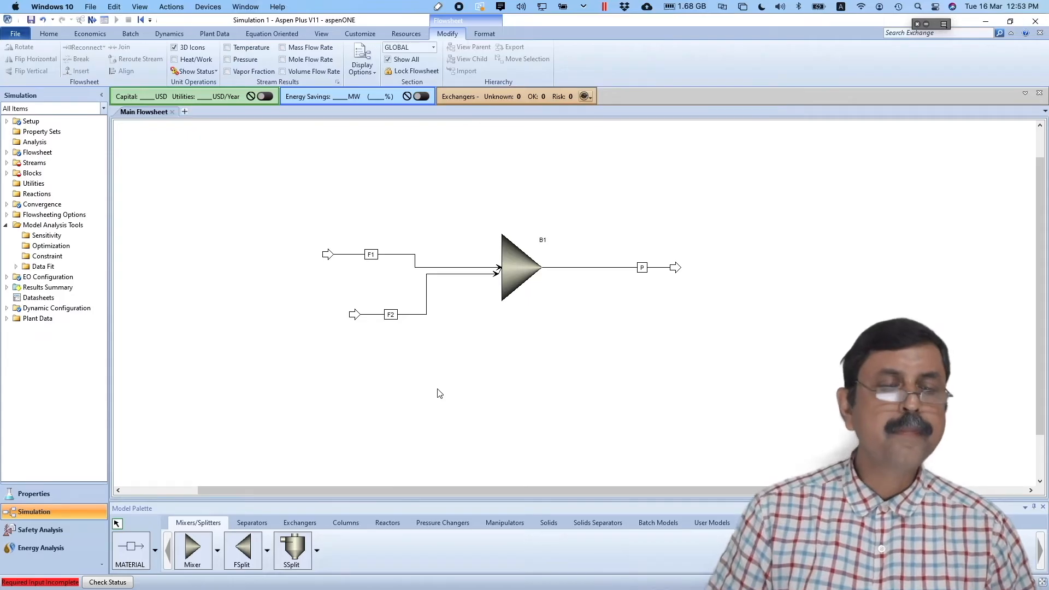
# - Advance to the next required input, the F1 stream form
pyautogui.click(91, 20)
pyautogui.press('super+Tab')
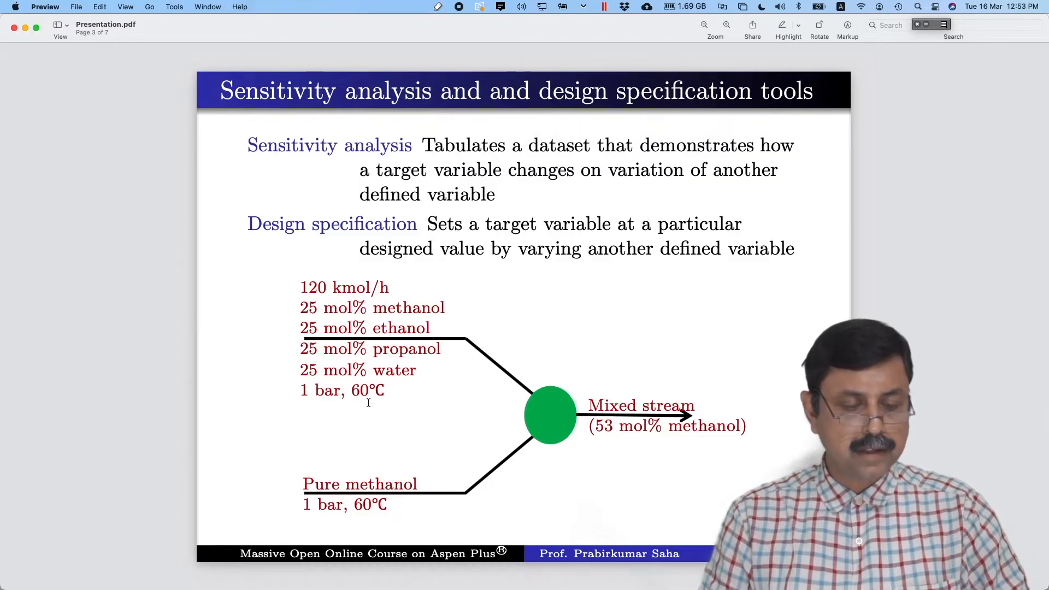
pyautogui.press('super+Tab')
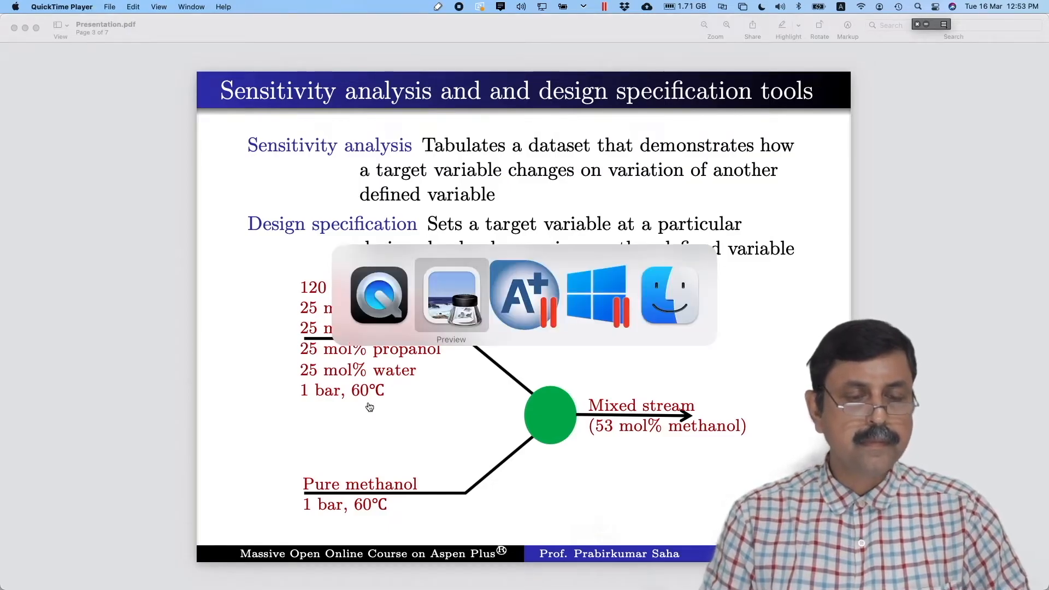
pyautogui.press('super+Tab')
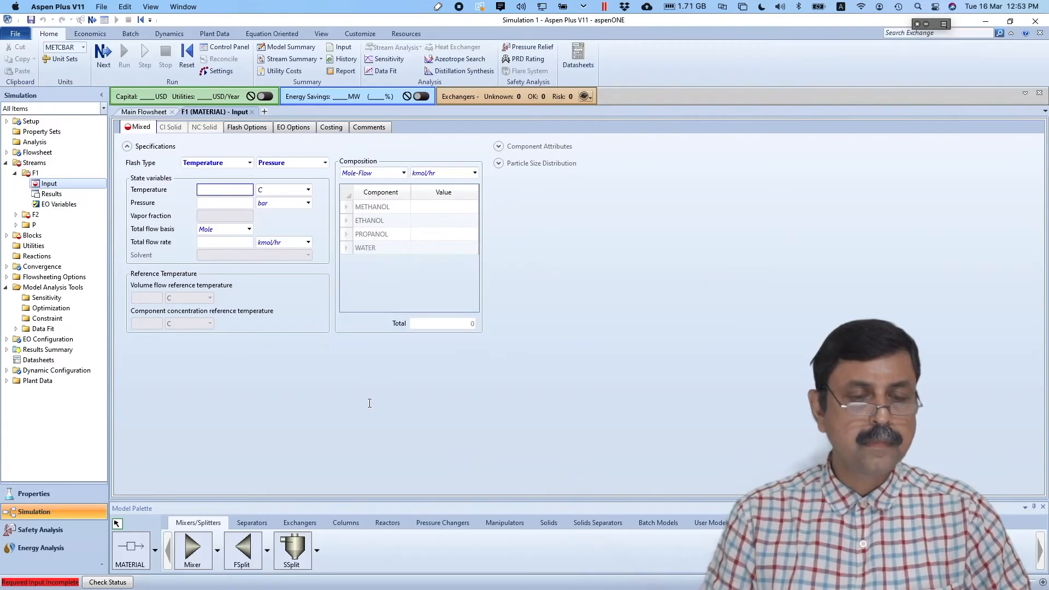
# - Set F1 to 60 C, 1 bar and 120 kmol/hr, with Mole-Frac composition
pyautogui.write('60')
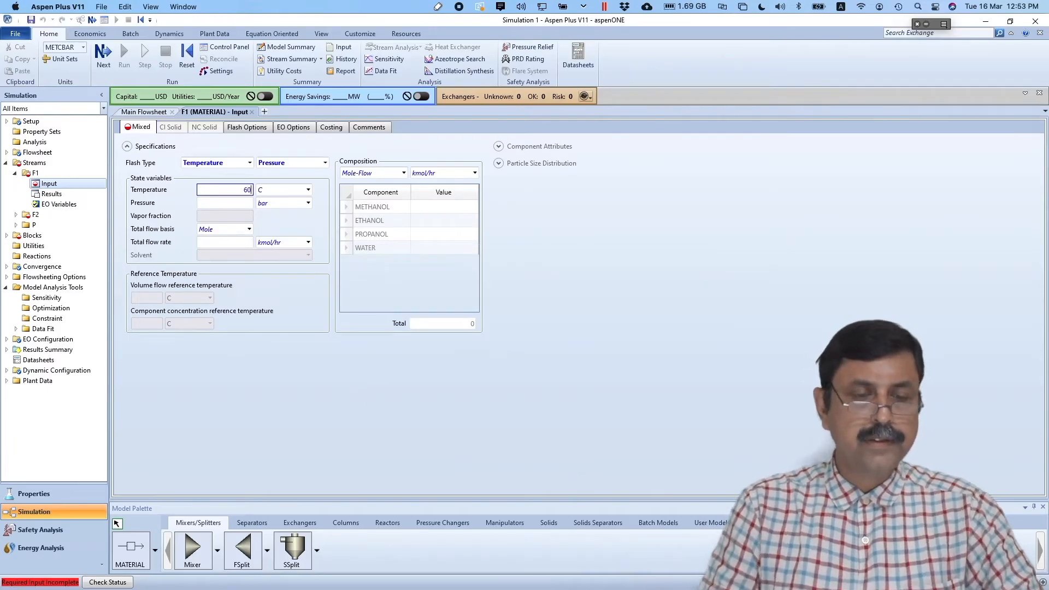
pyautogui.click(242, 202)
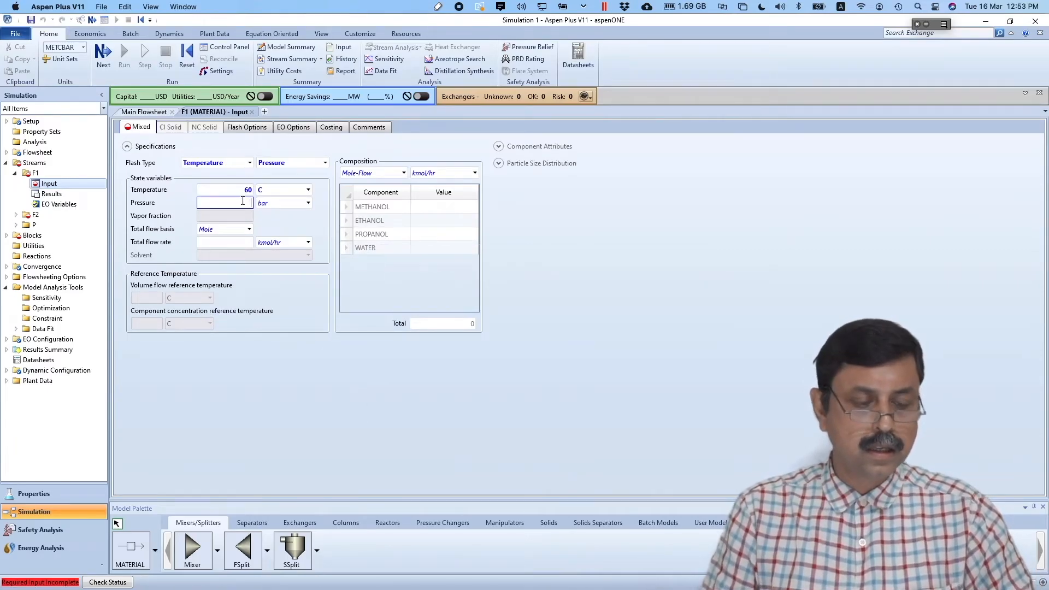
pyautogui.write('1')
pyautogui.click(240, 242)
pyautogui.press('super+Tab')
pyautogui.press('super+Tab')
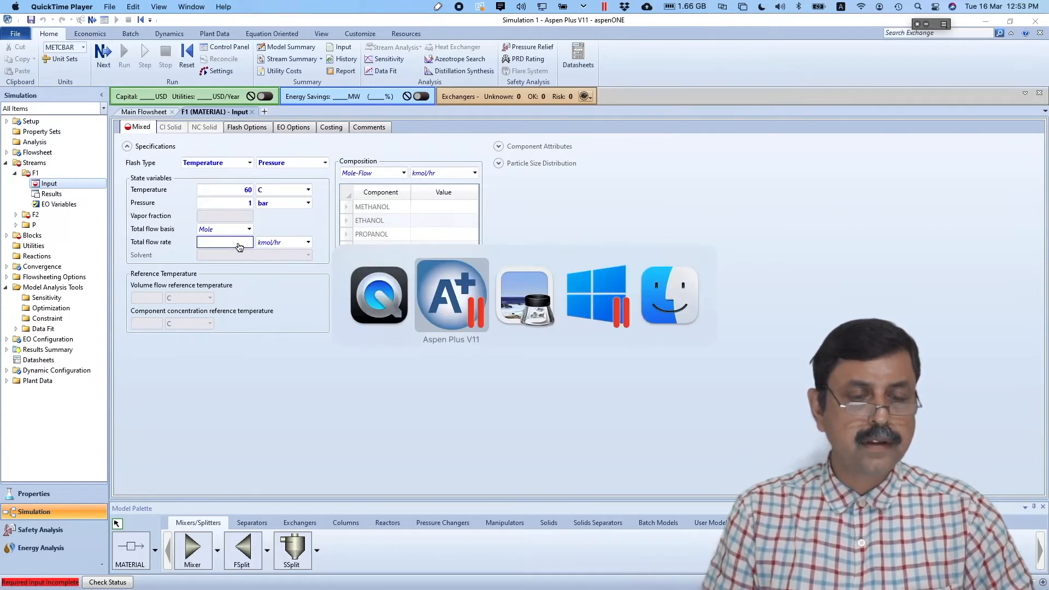
pyautogui.press('super+Tab')
pyautogui.press('super+Tab')
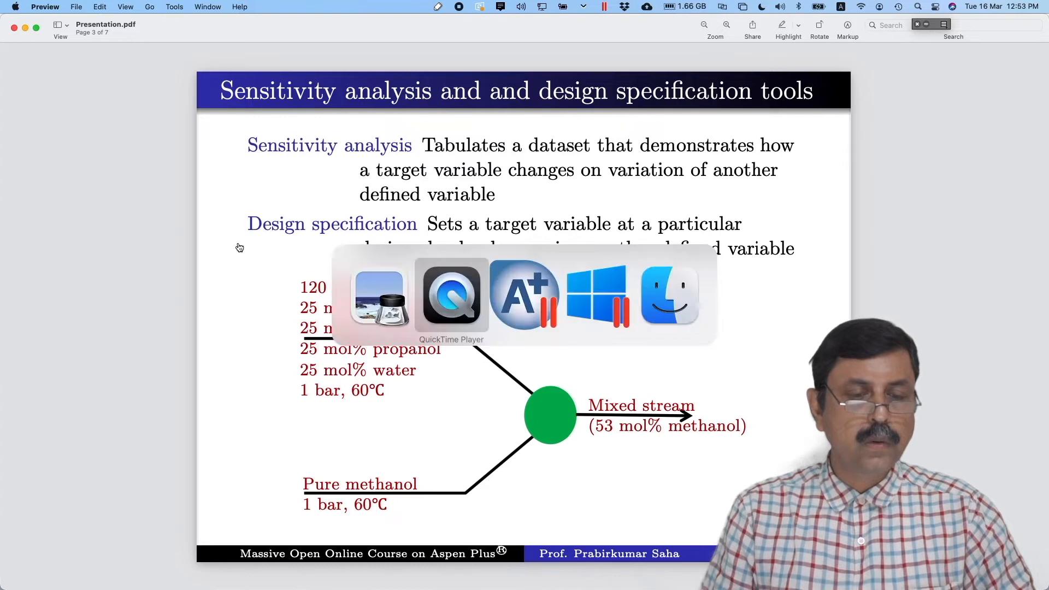
pyautogui.press('super+Tab')
pyautogui.write('120')
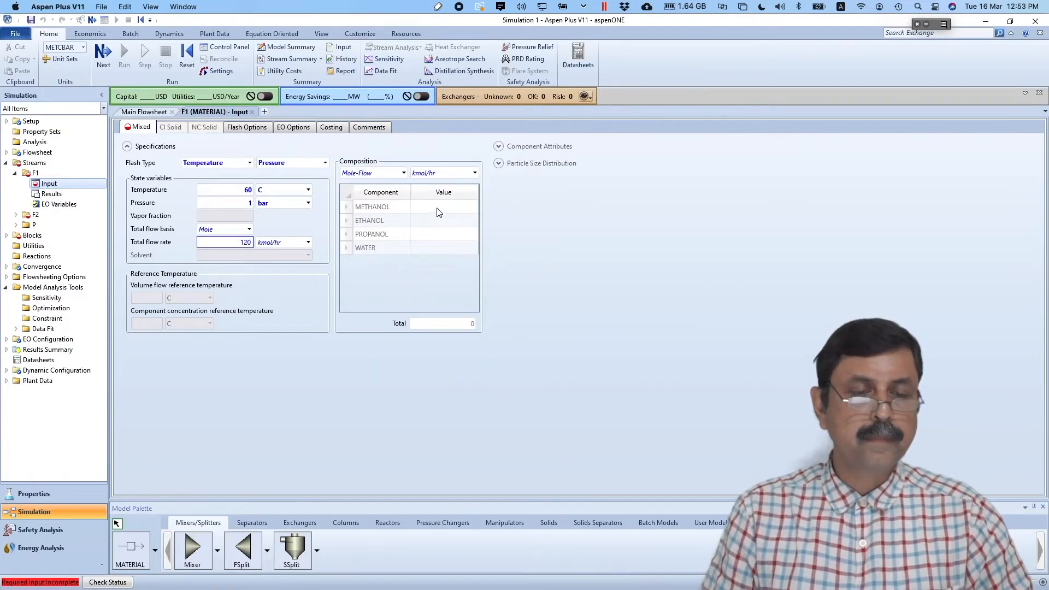
pyautogui.click(405, 174)
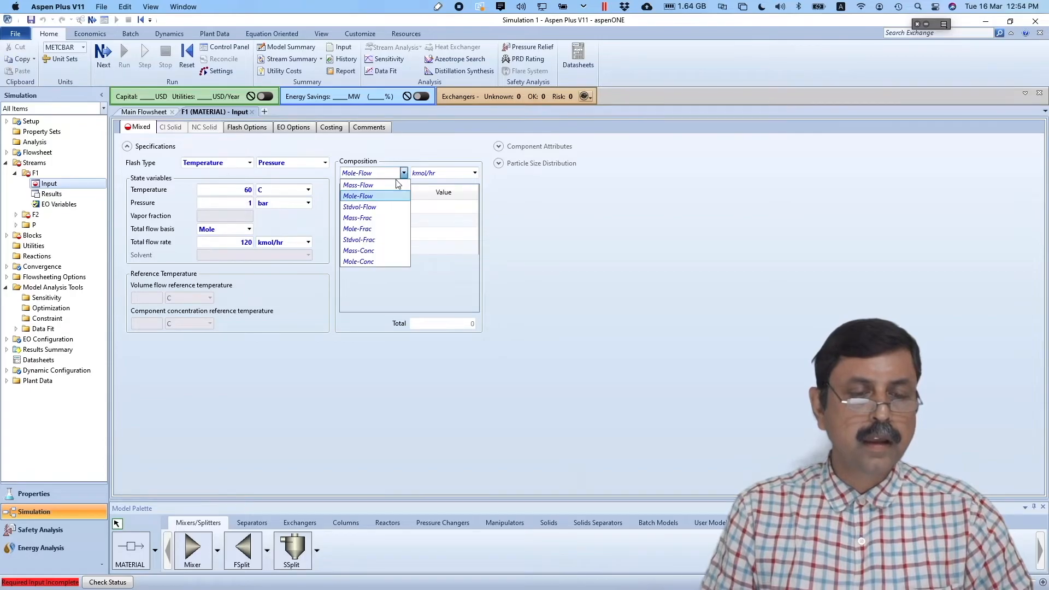
pyautogui.click(371, 229)
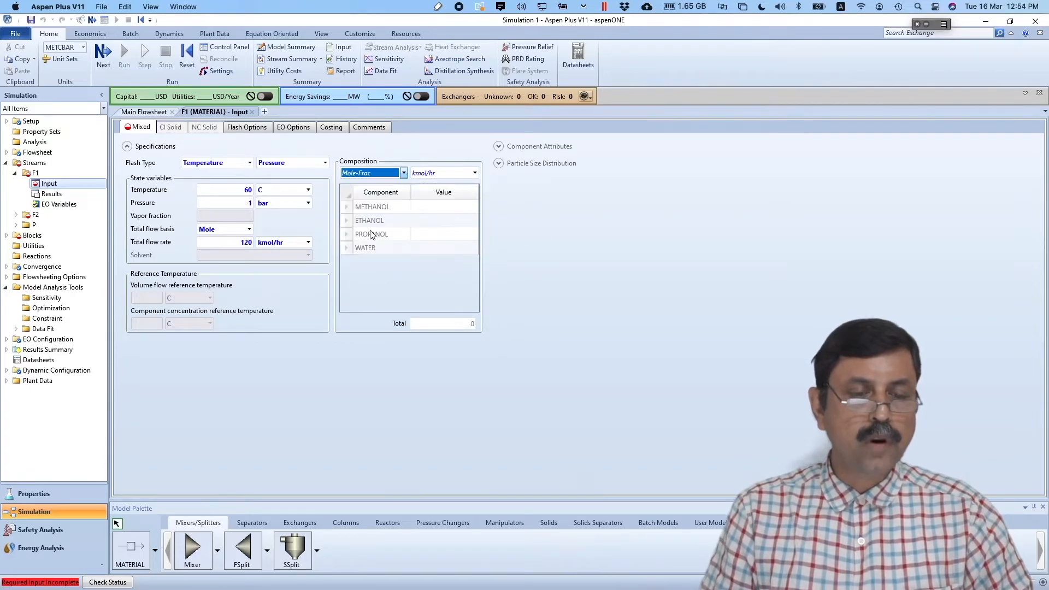
# - Enter 0.25 mole fraction for methanol, ethanol, propanol and water
pyautogui.click(429, 210)
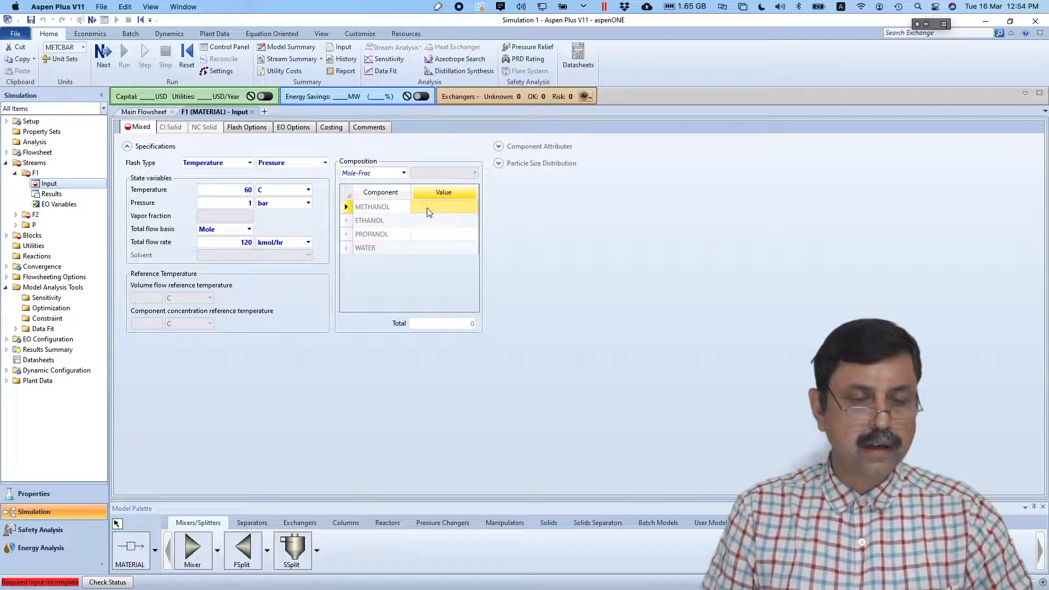
pyautogui.press('super+Tab')
pyautogui.click(426, 207)
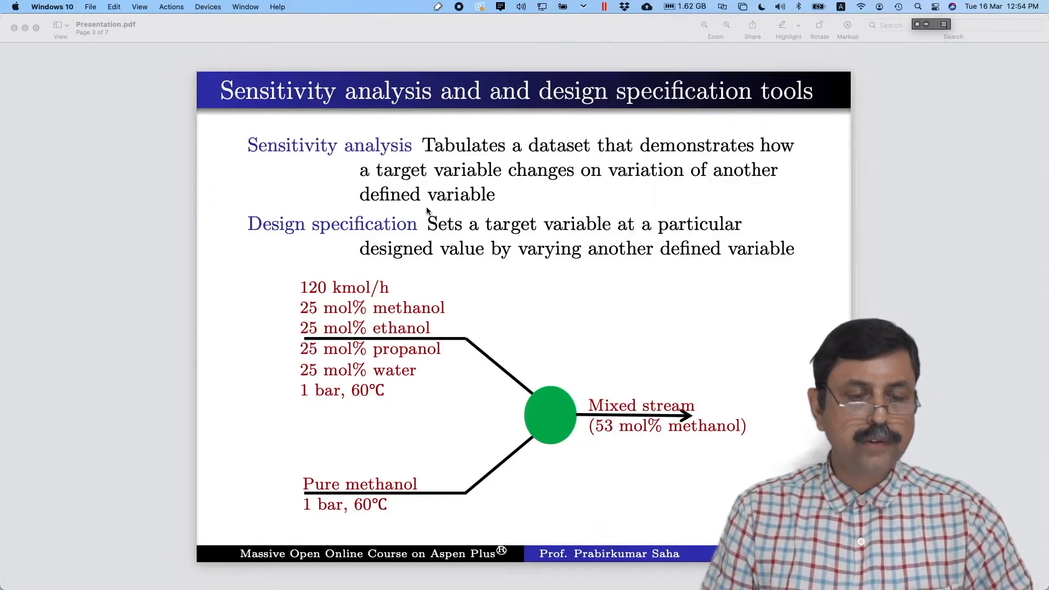
pyautogui.press('super+Tab')
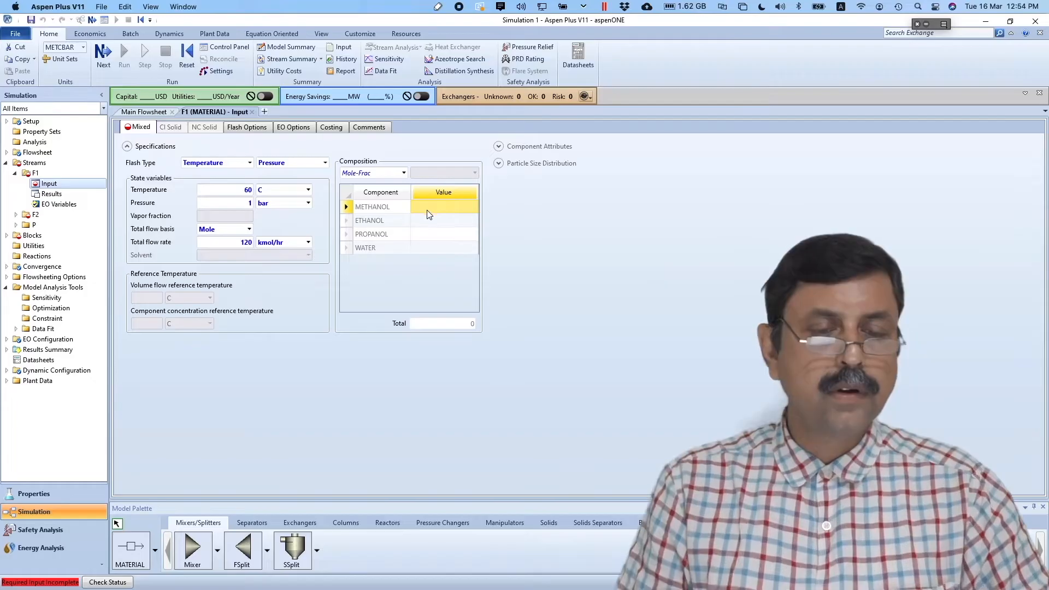
pyautogui.click(428, 208)
pyautogui.write('0.25')
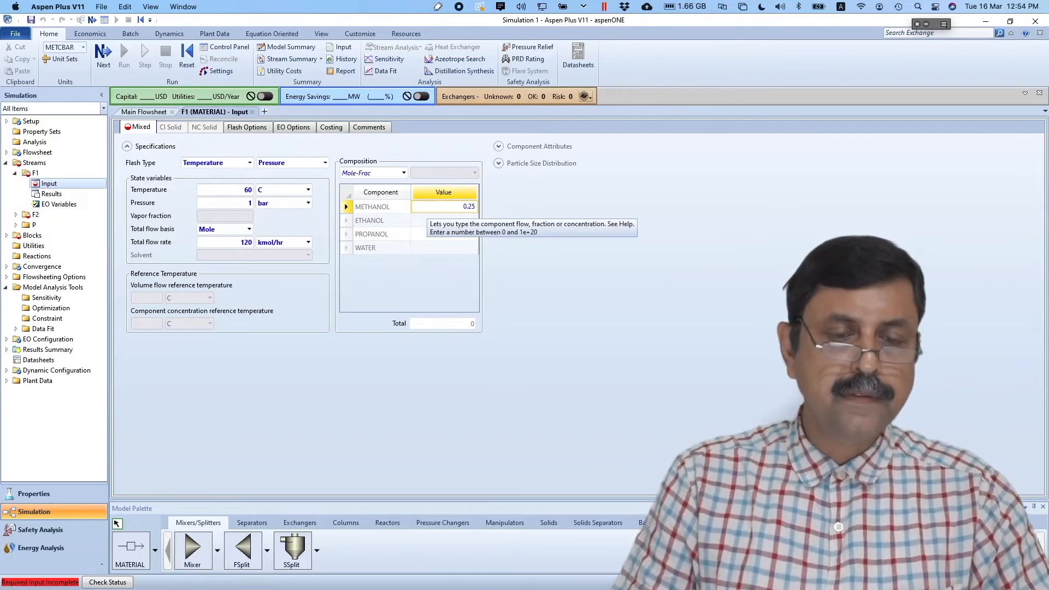
pyautogui.press('Return')
pyautogui.write('0.25')
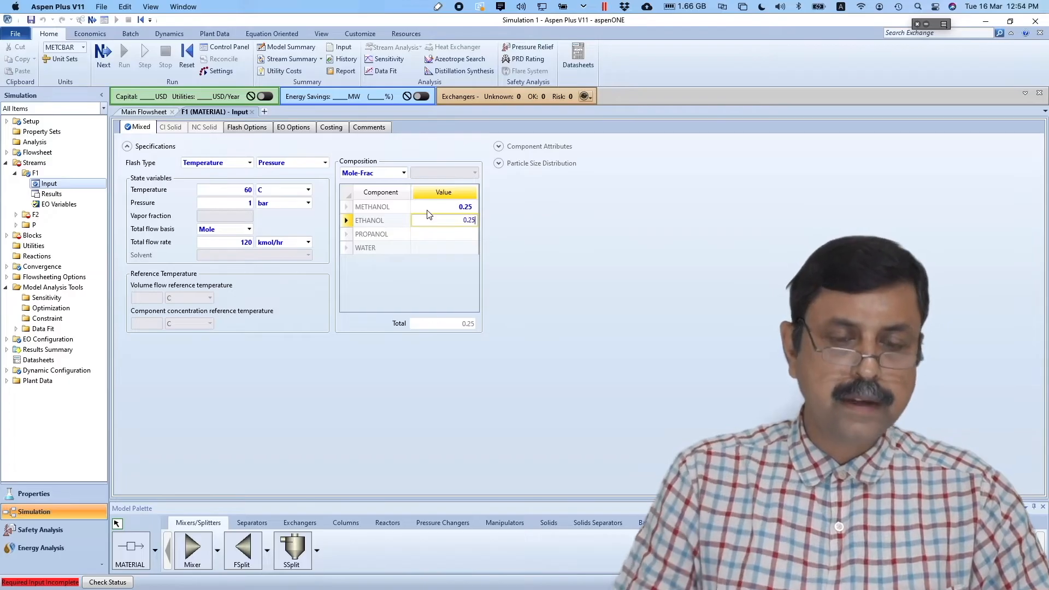
pyautogui.press('Return')
pyautogui.write('0')
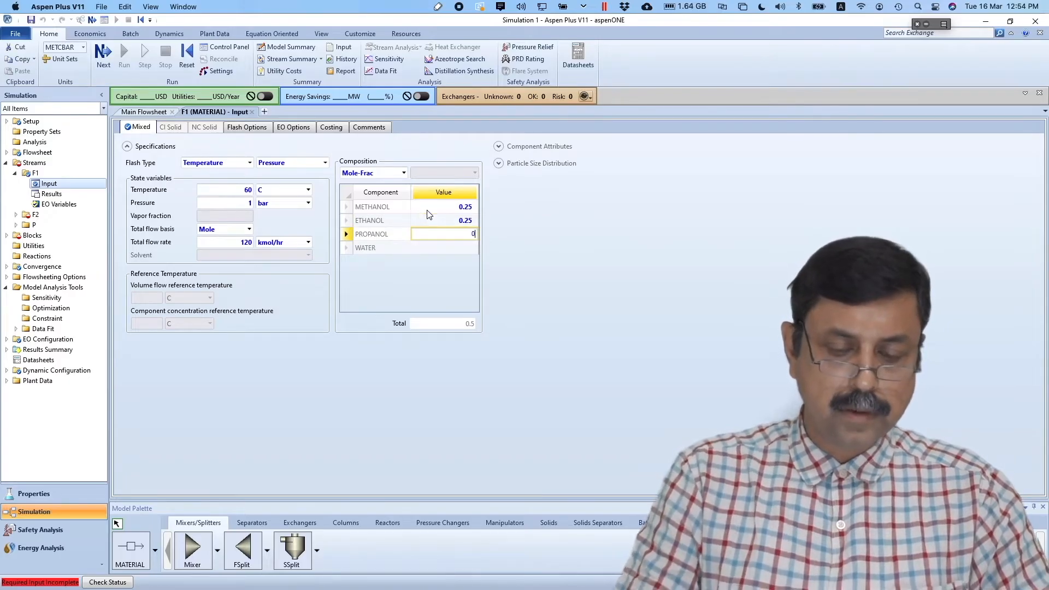
pyautogui.write('.25')
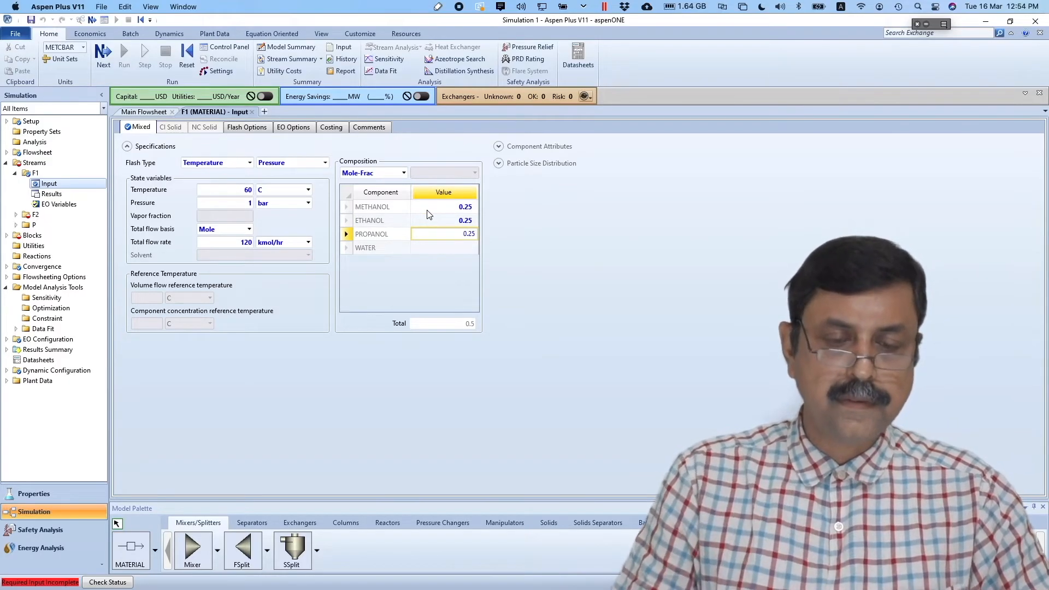
pyautogui.press('Return')
pyautogui.write('0.25')
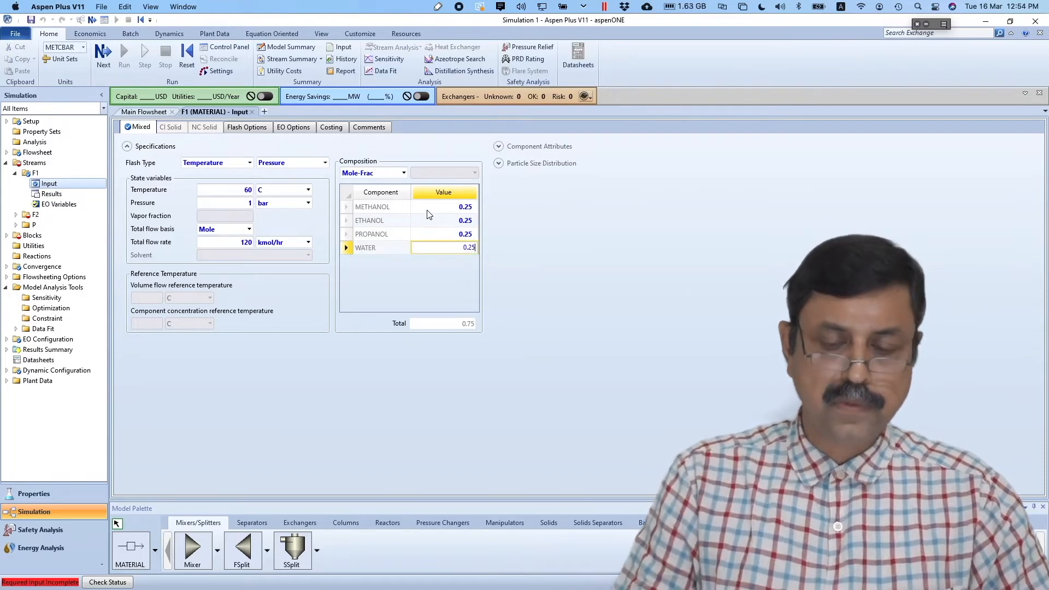
pyautogui.press('Return')
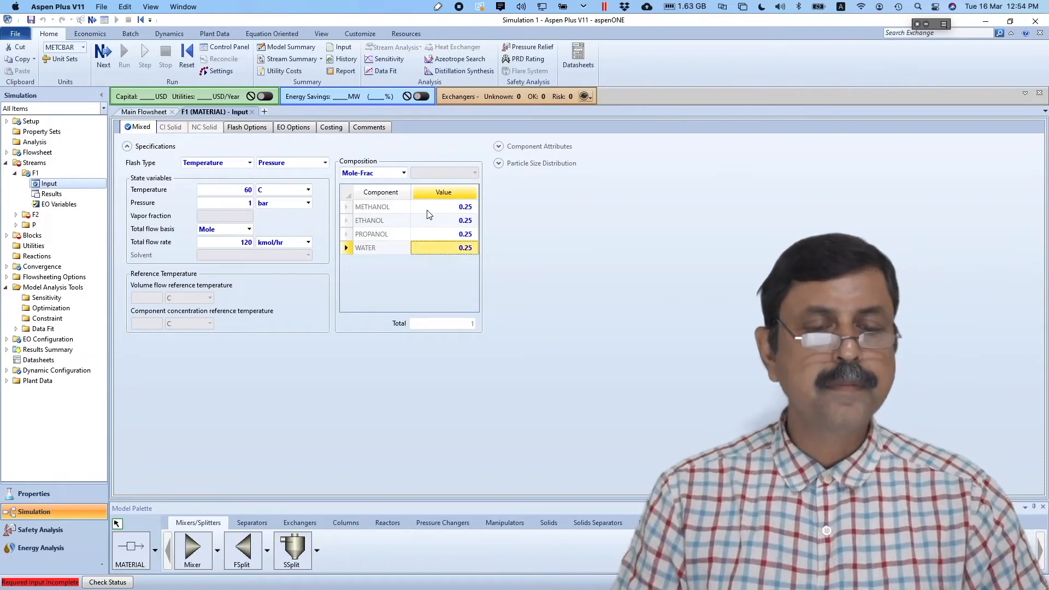
pyautogui.click(109, 50)
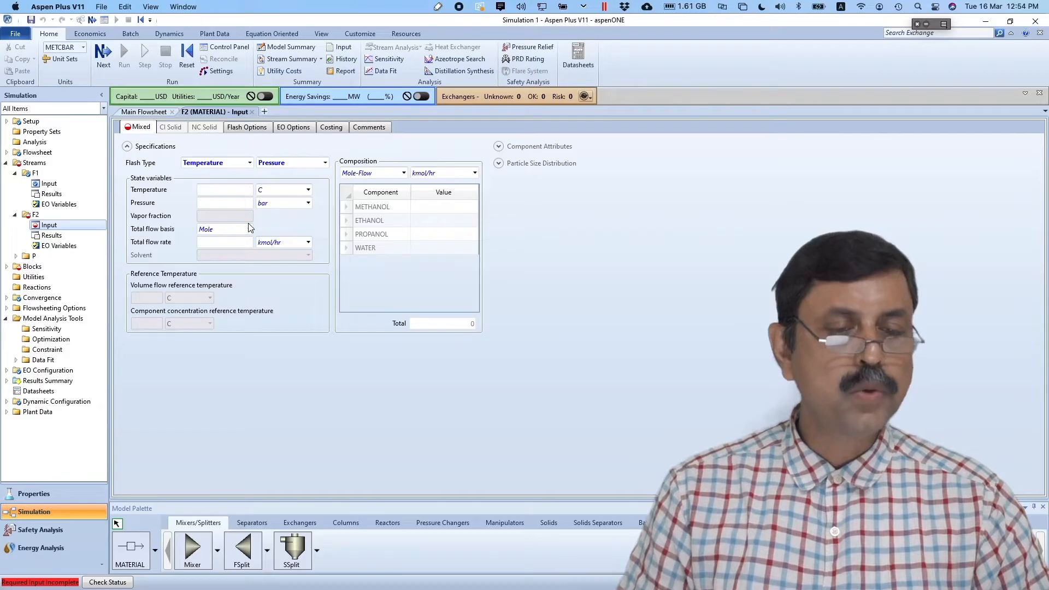
# - Set F2 to 60 C, 1 bar, 10 kmol/hr with METHANOL mole fraction 1
pyautogui.click(239, 191)
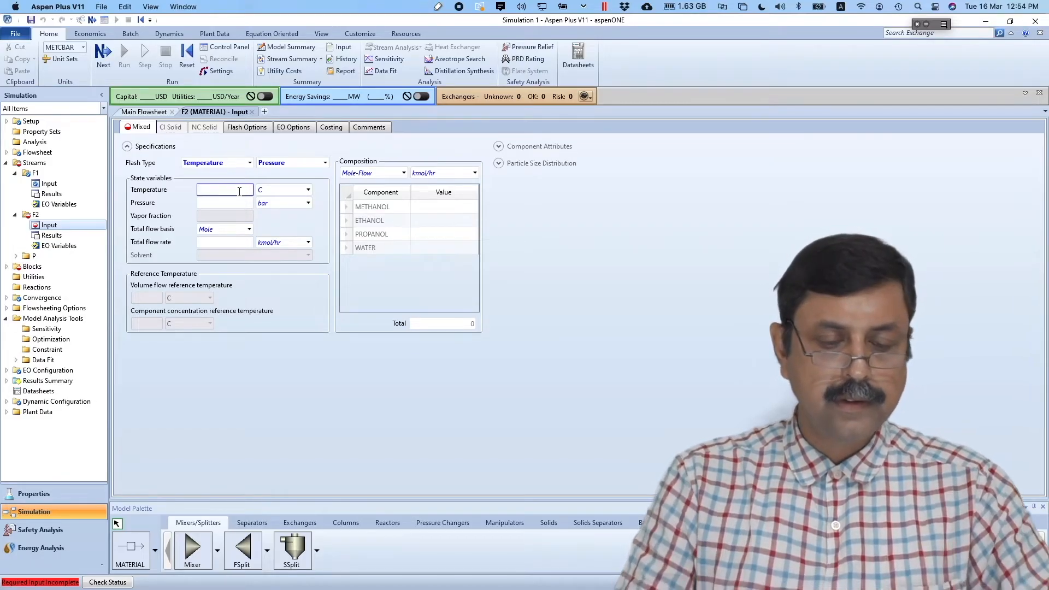
pyautogui.write('60')
pyautogui.click(242, 203)
pyautogui.write('1')
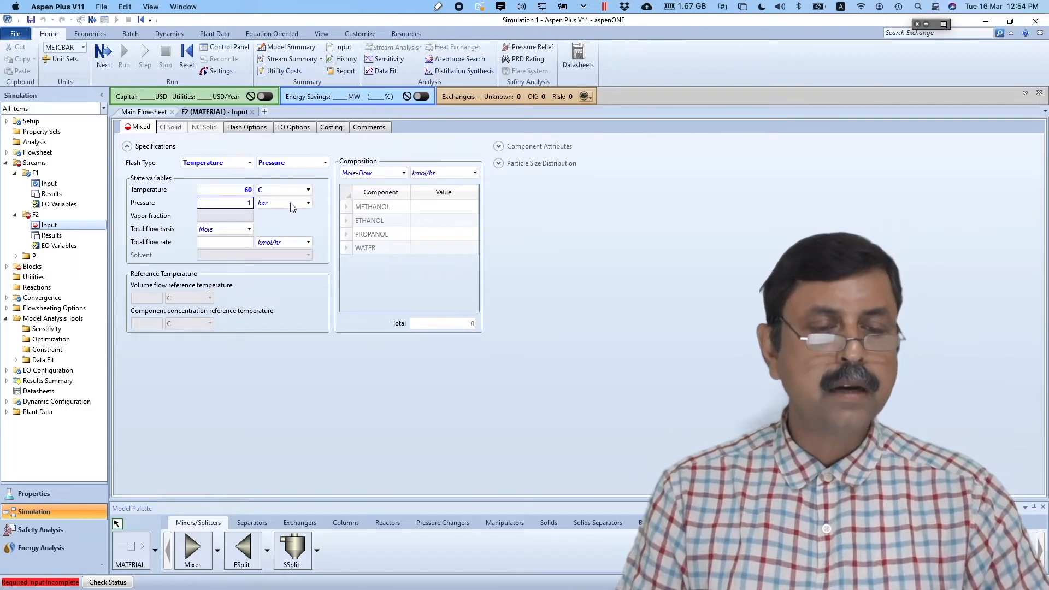
pyautogui.click(440, 208)
pyautogui.write('1')
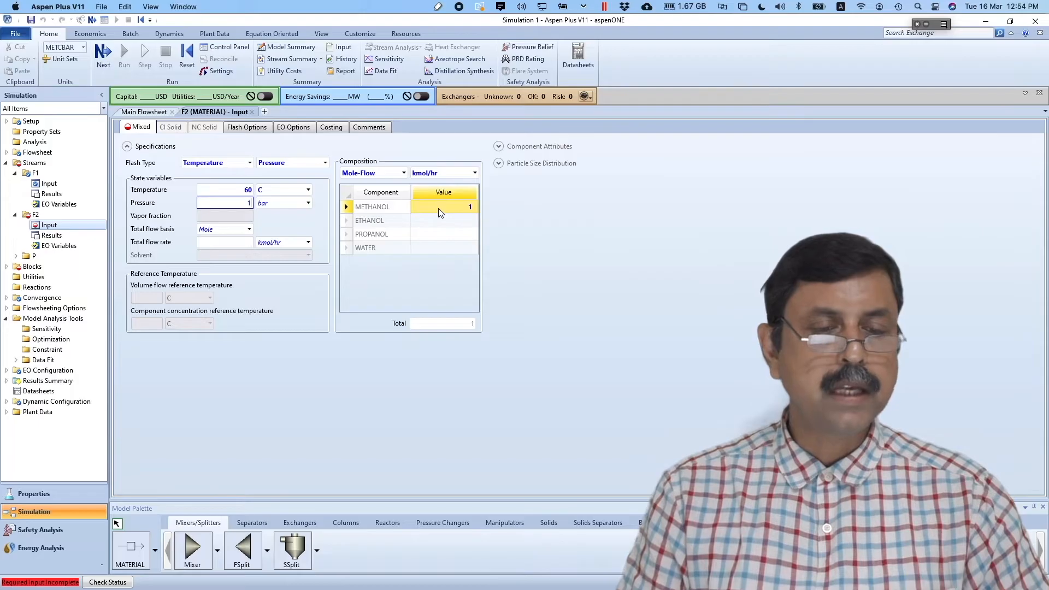
pyautogui.click(404, 173)
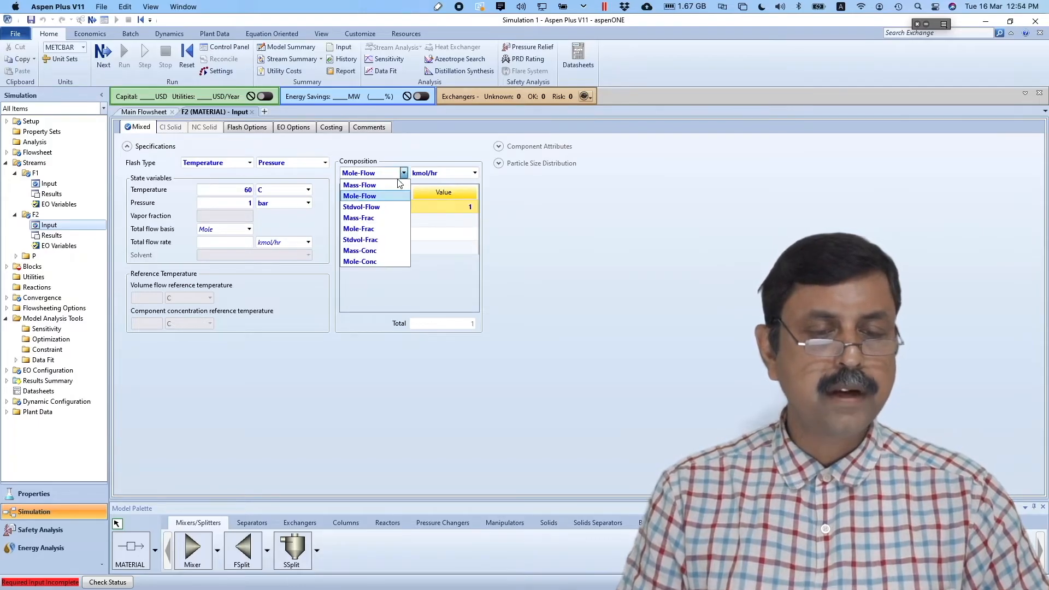
pyautogui.click(373, 230)
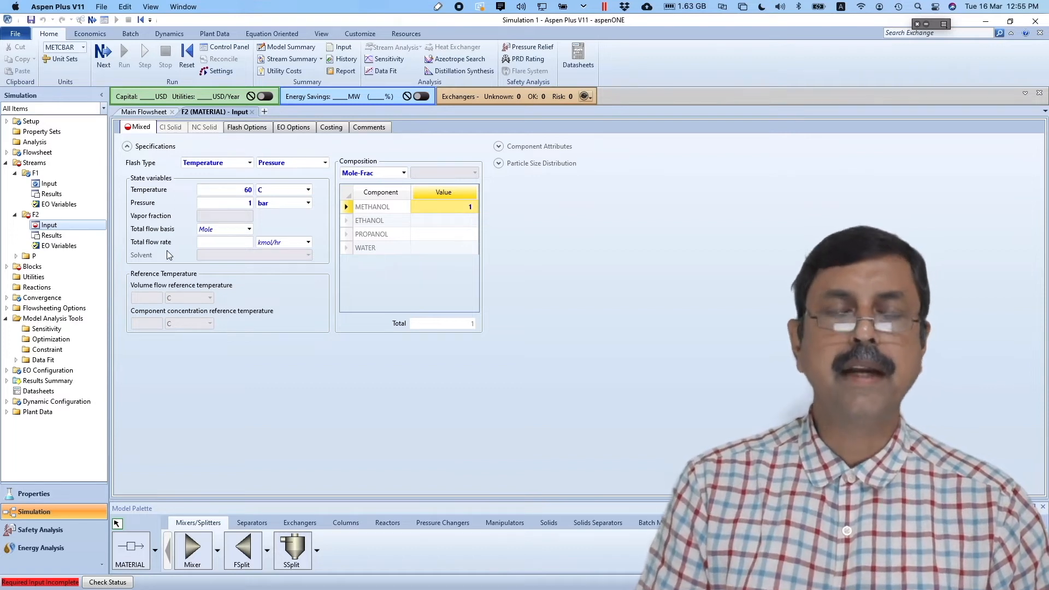
pyautogui.click(219, 243)
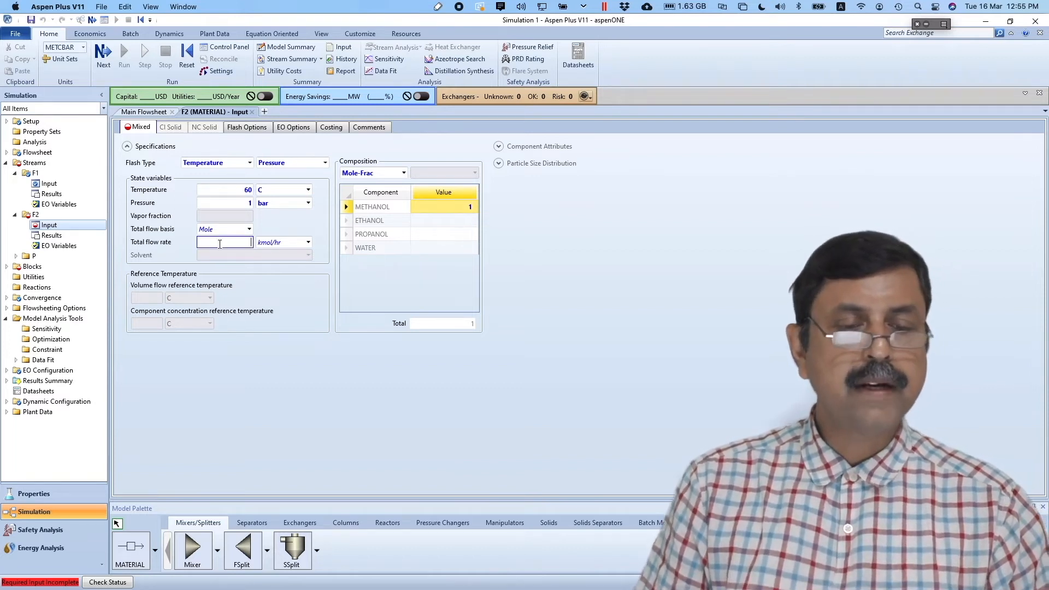
pyautogui.write('10')
pyautogui.click(345, 344)
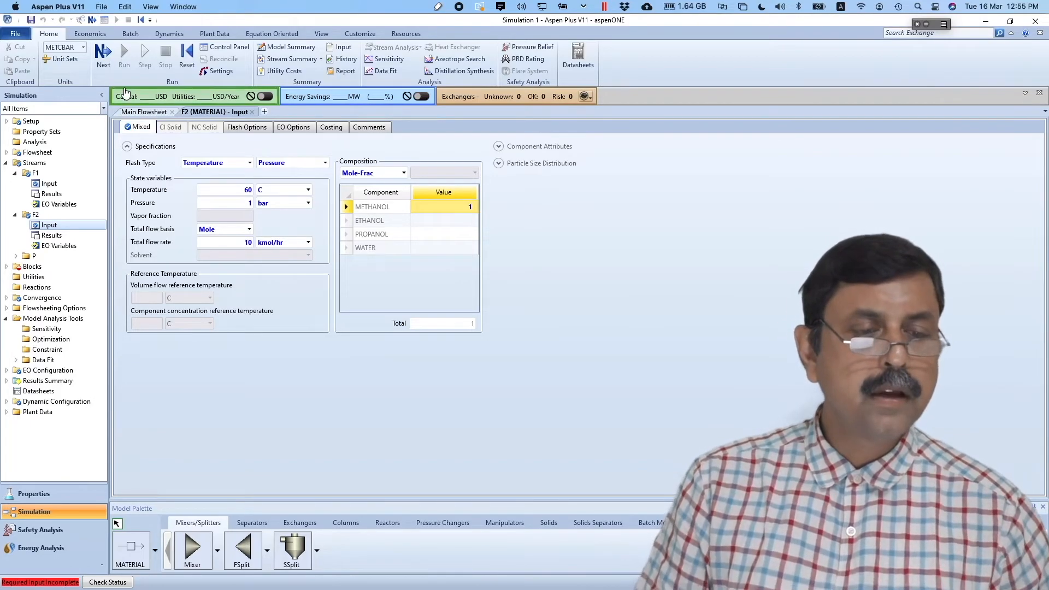
pyautogui.click(110, 59)
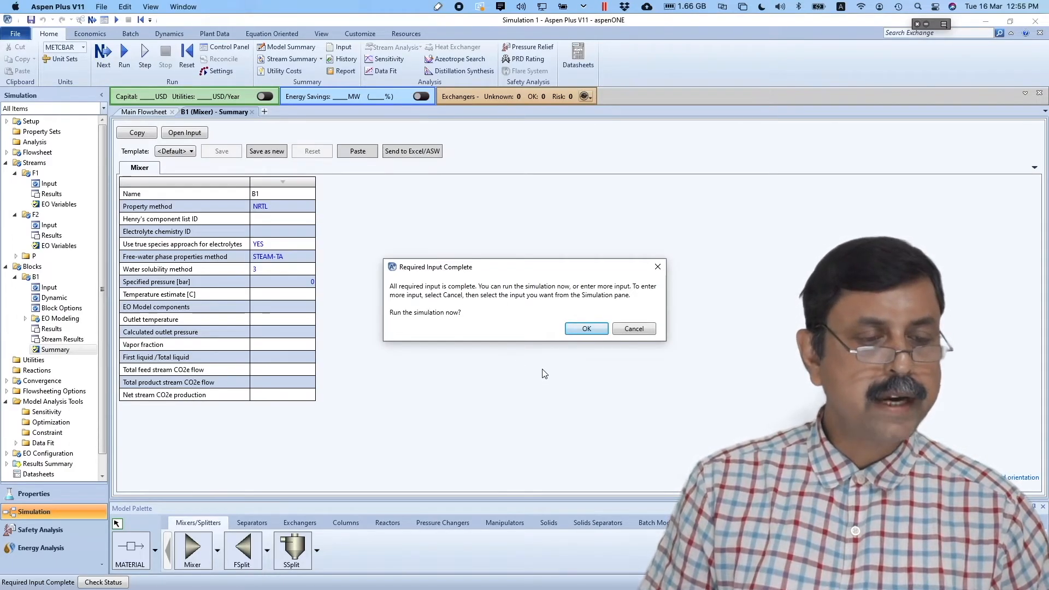
# - Run the simulation and inspect stream mole fractions; P has 0.3077 methanol at 130 kmol/hr
pyautogui.click(587, 329)
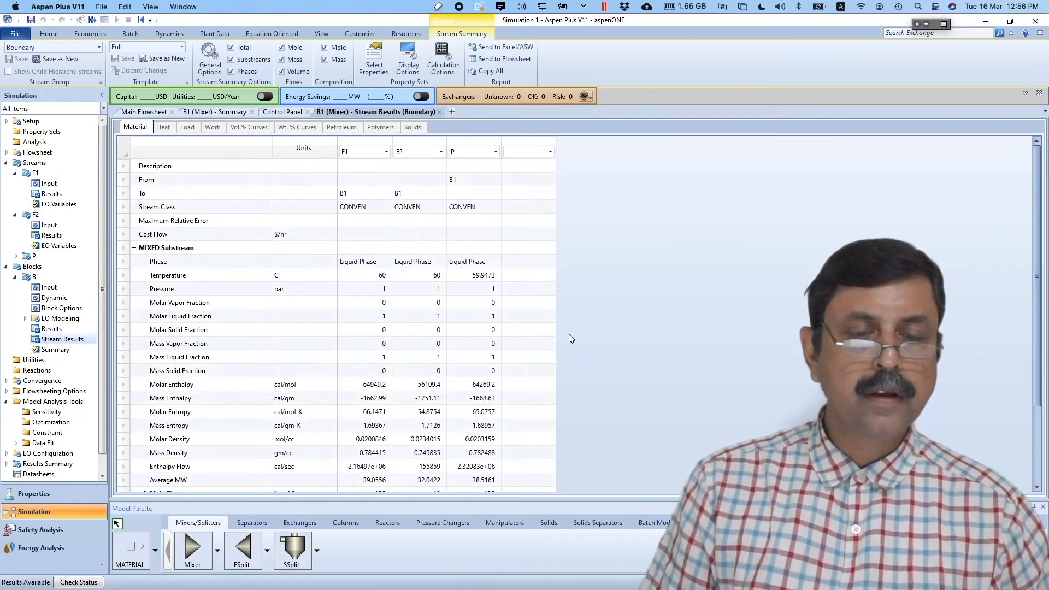
pyautogui.scroll(-3, 569, 334)
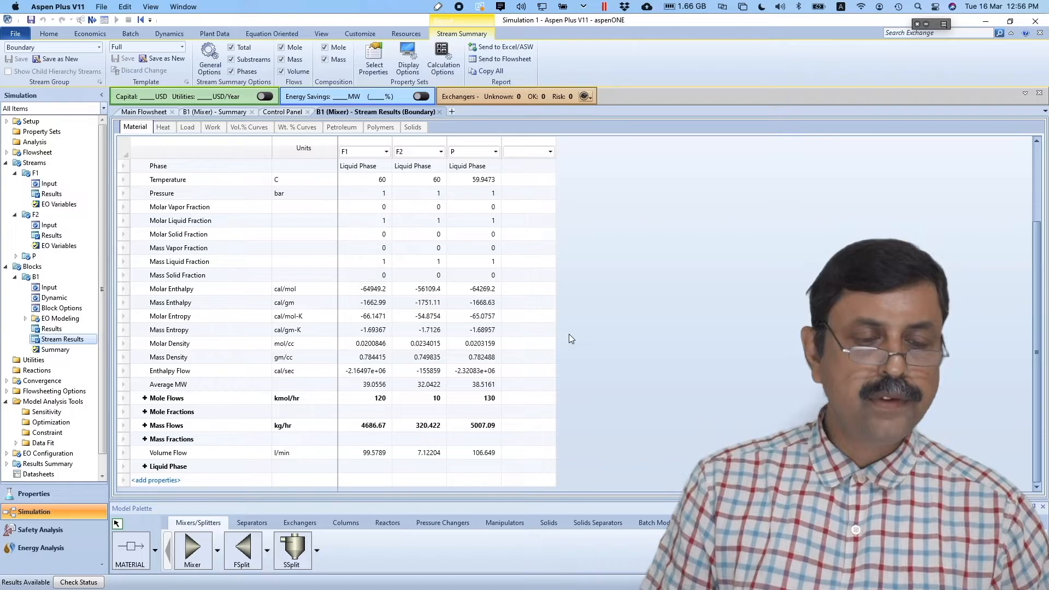
pyautogui.click(145, 411)
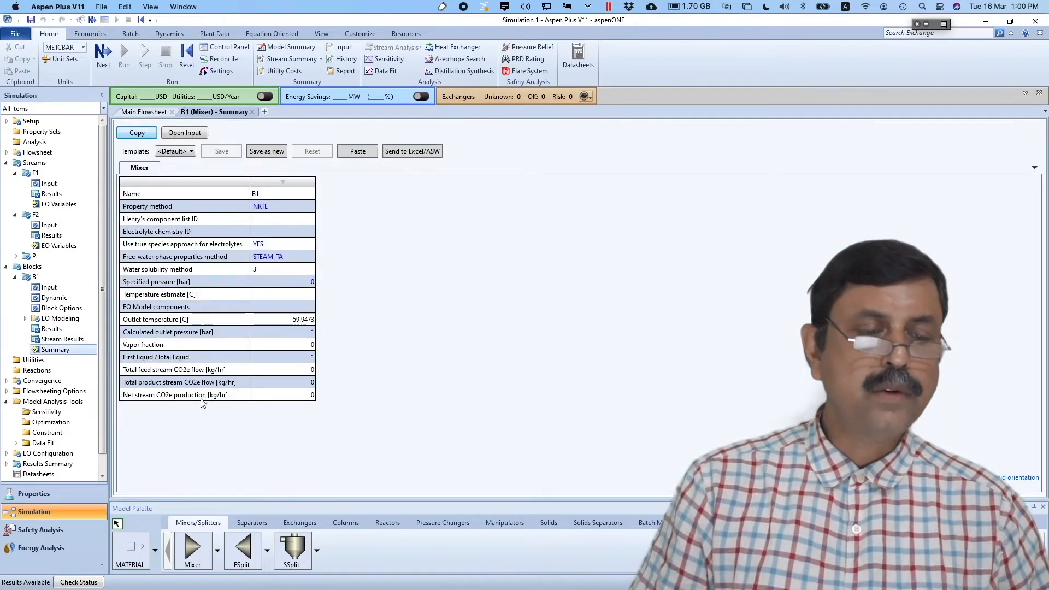
pyautogui.click(51, 414)
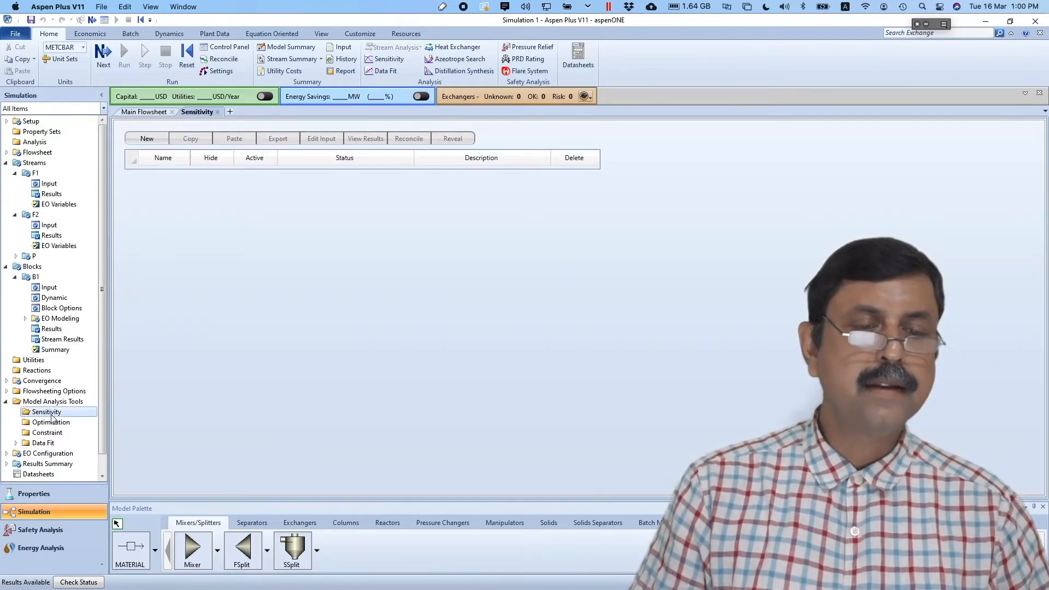
# - Create sensitivity S-1 varying the Stream-Var MOLE-FLOW of stream F2
pyautogui.click(143, 138)
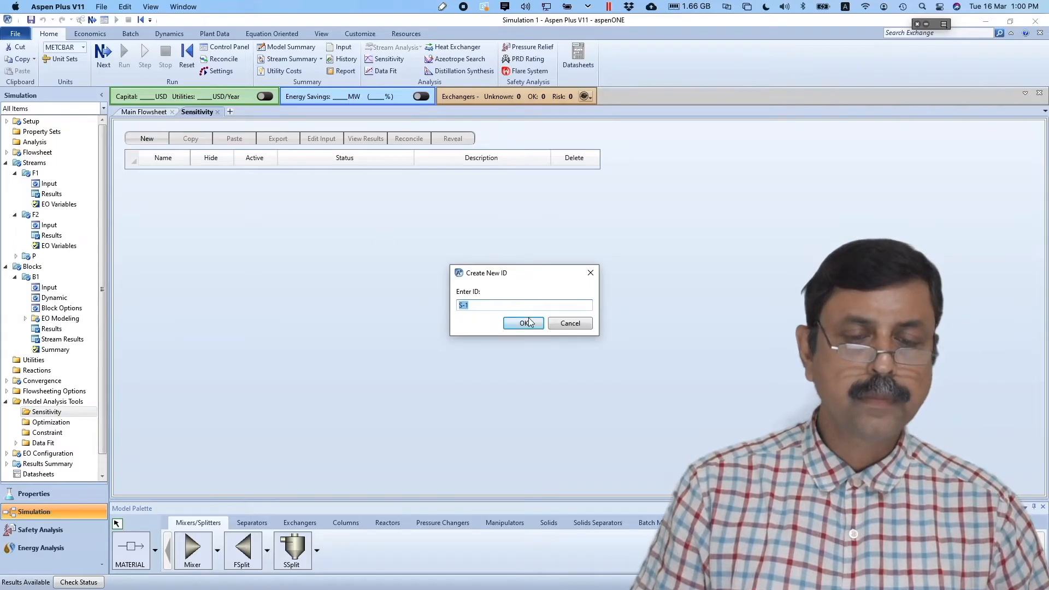
pyautogui.click(527, 322)
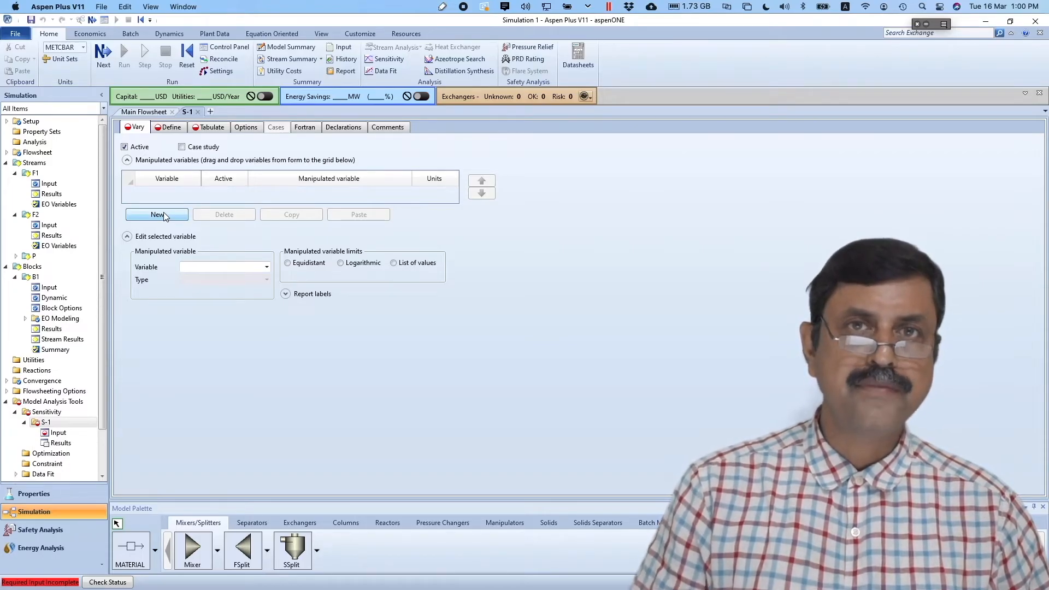
pyautogui.click(163, 215)
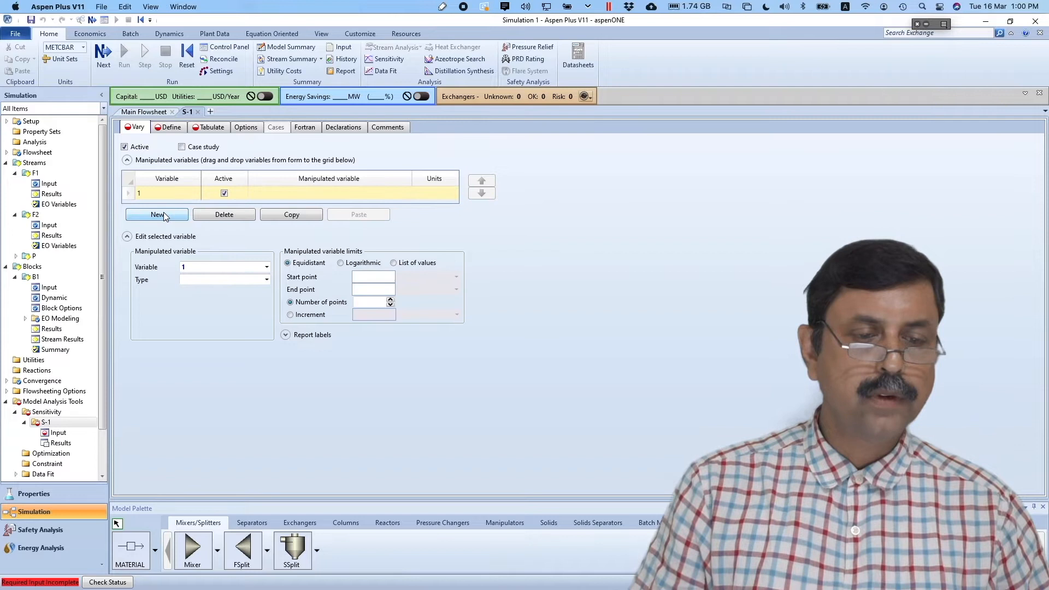
pyautogui.click(266, 279)
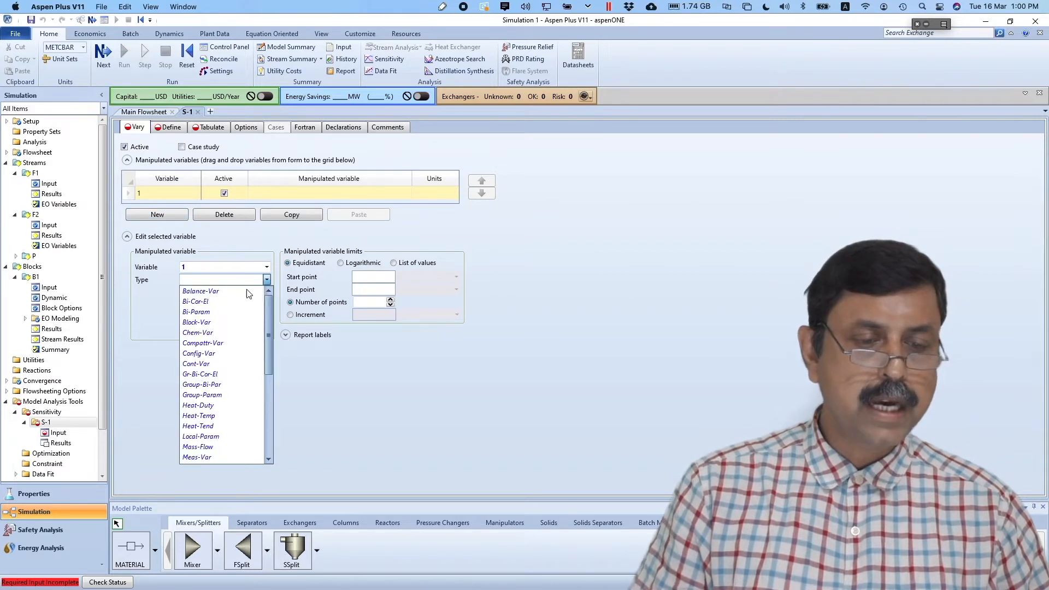
pyautogui.click(270, 394)
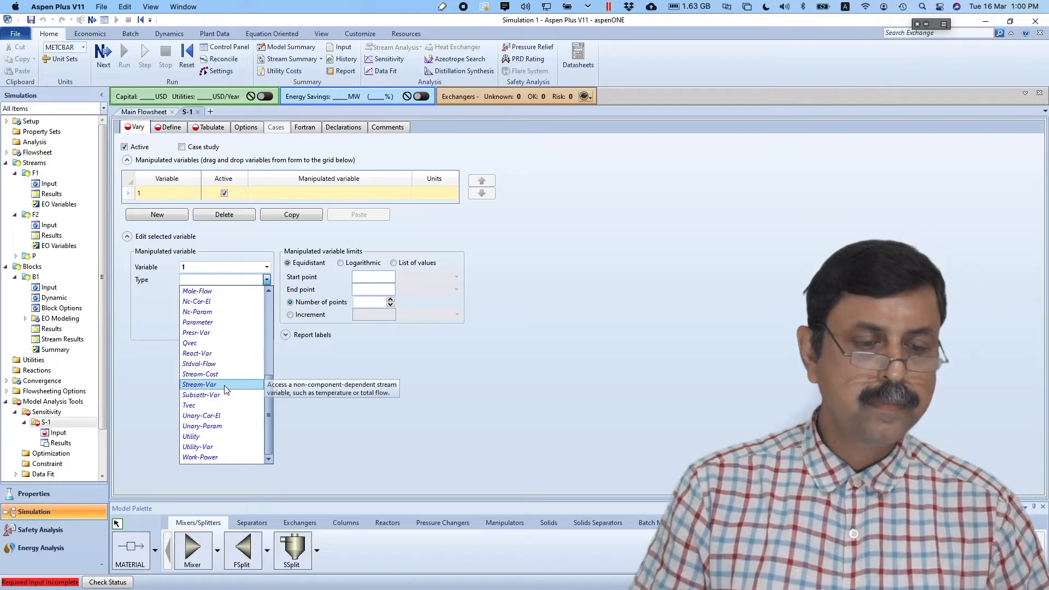
pyautogui.click(197, 384)
pyautogui.click(231, 292)
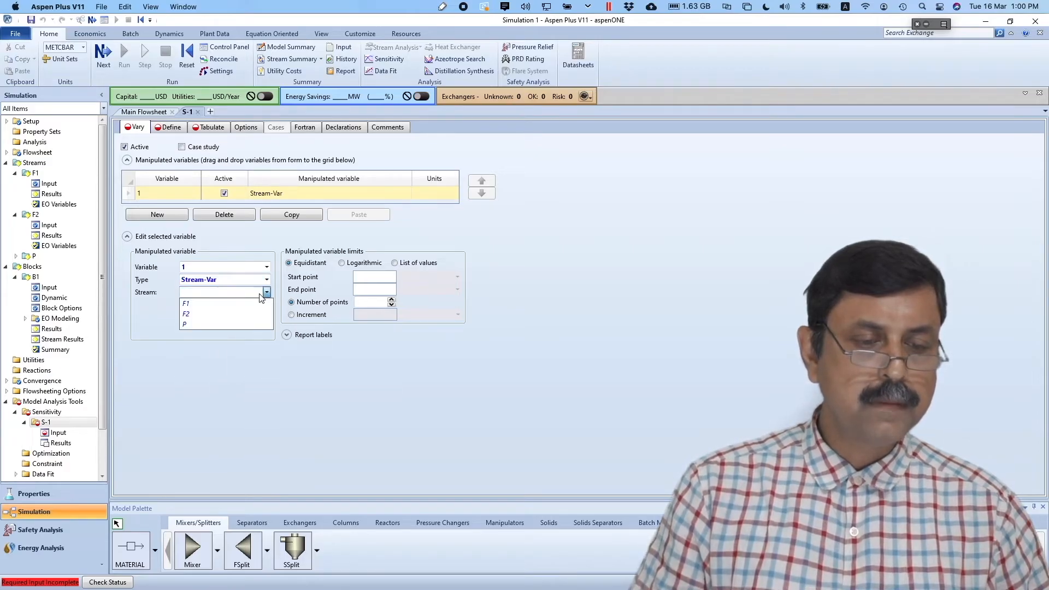
pyautogui.click(232, 313)
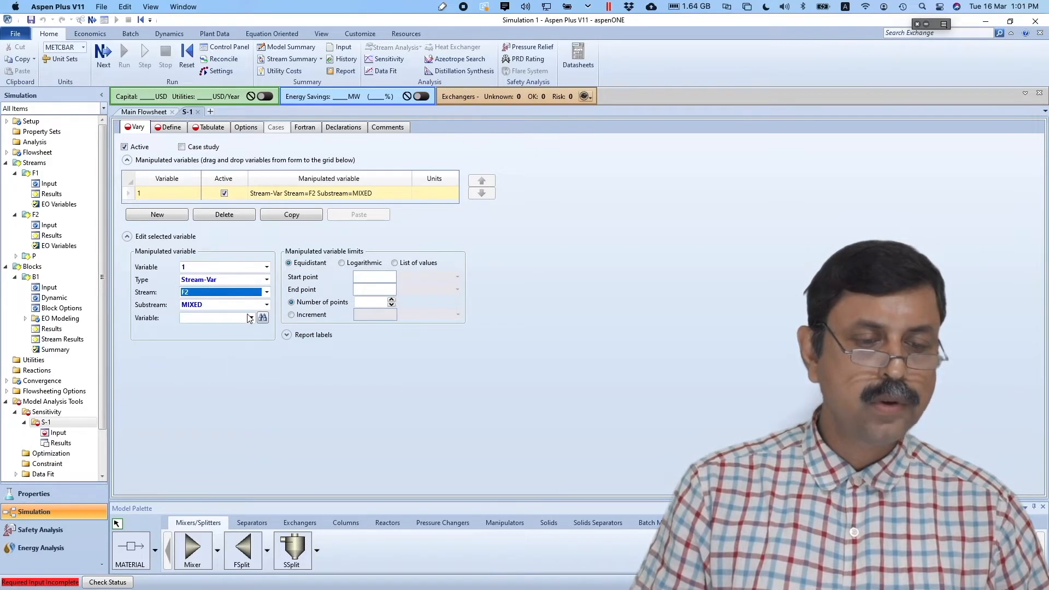
pyautogui.click(251, 318)
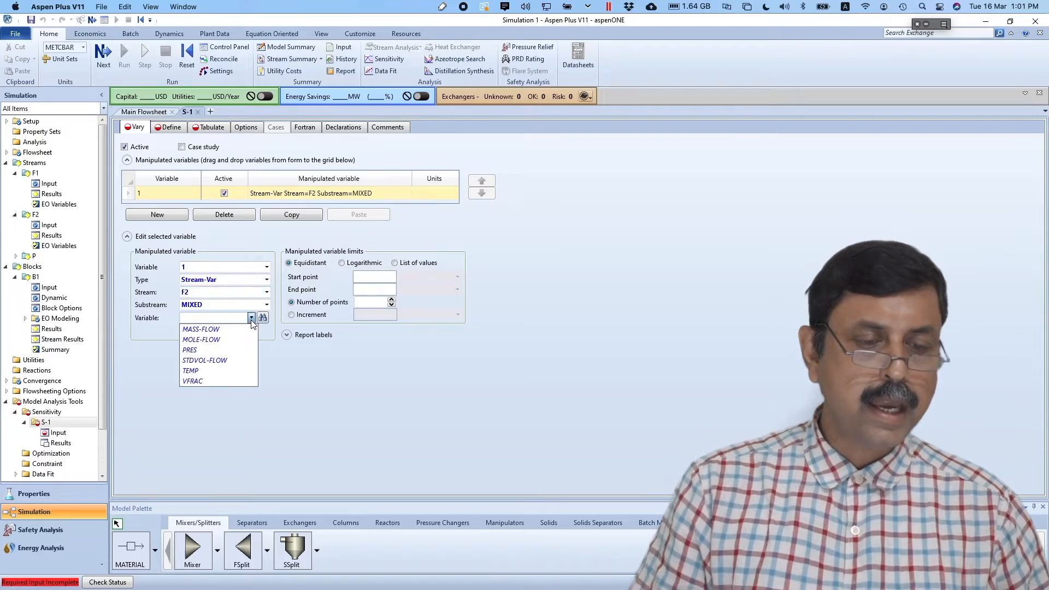
pyautogui.click(226, 341)
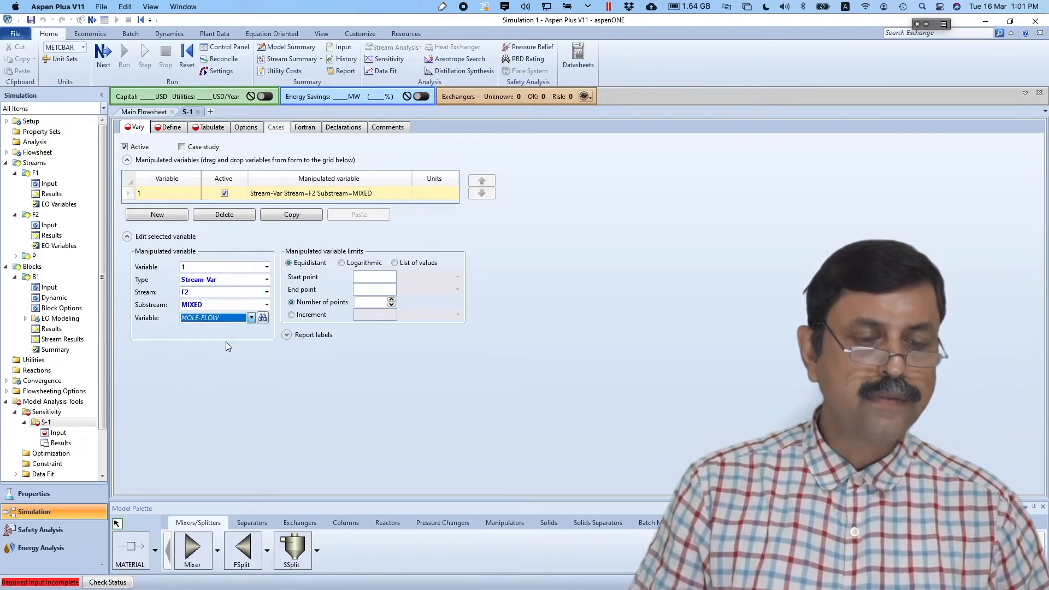
pyautogui.click(371, 277)
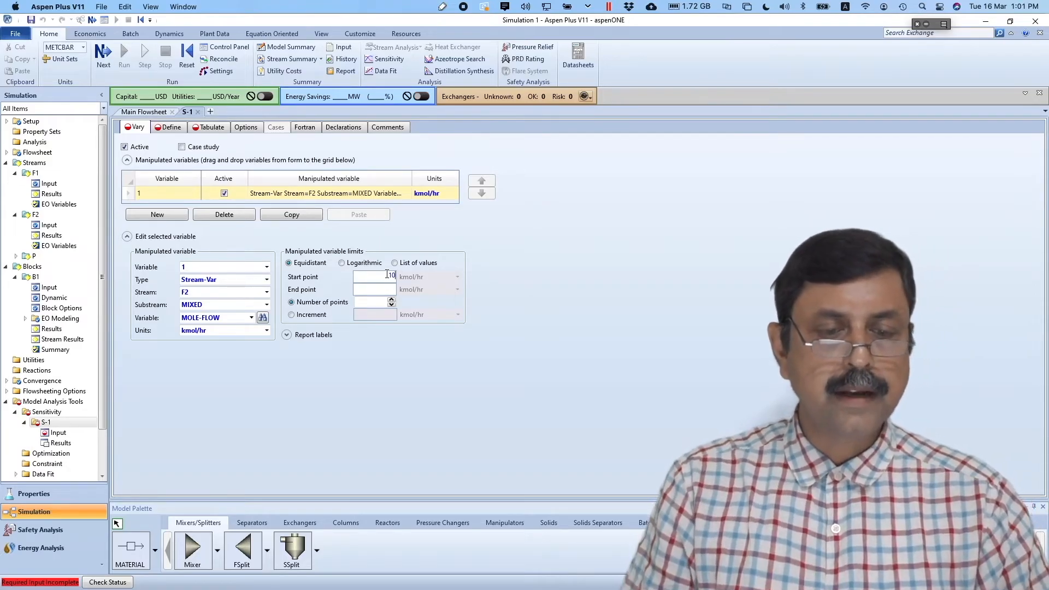
# - Vary F2 mole flow from 10 to 120 kmol/hr in increments of 5
pyautogui.click(393, 288)
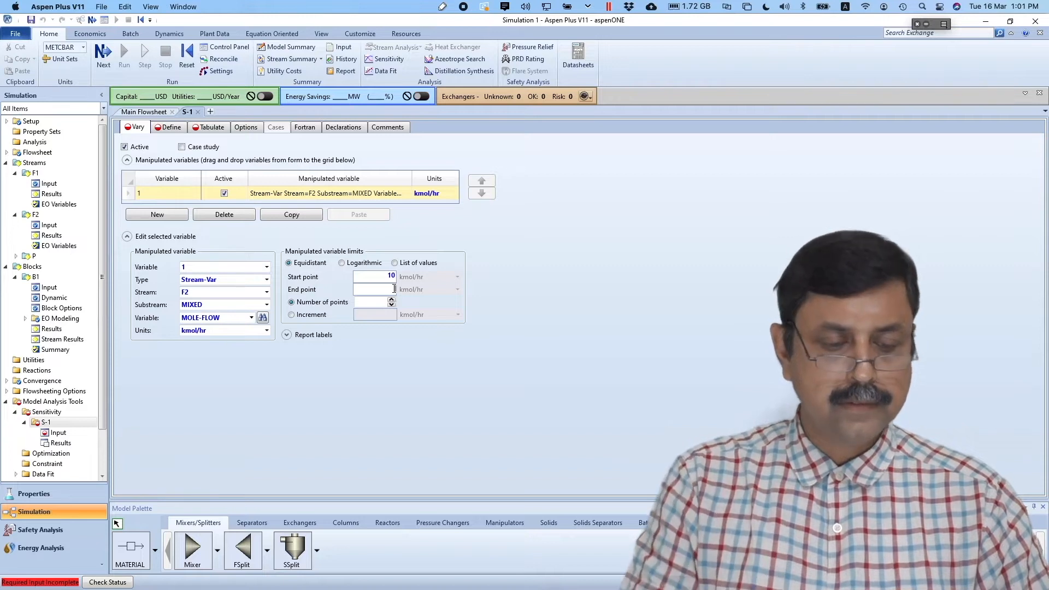
pyautogui.write('120')
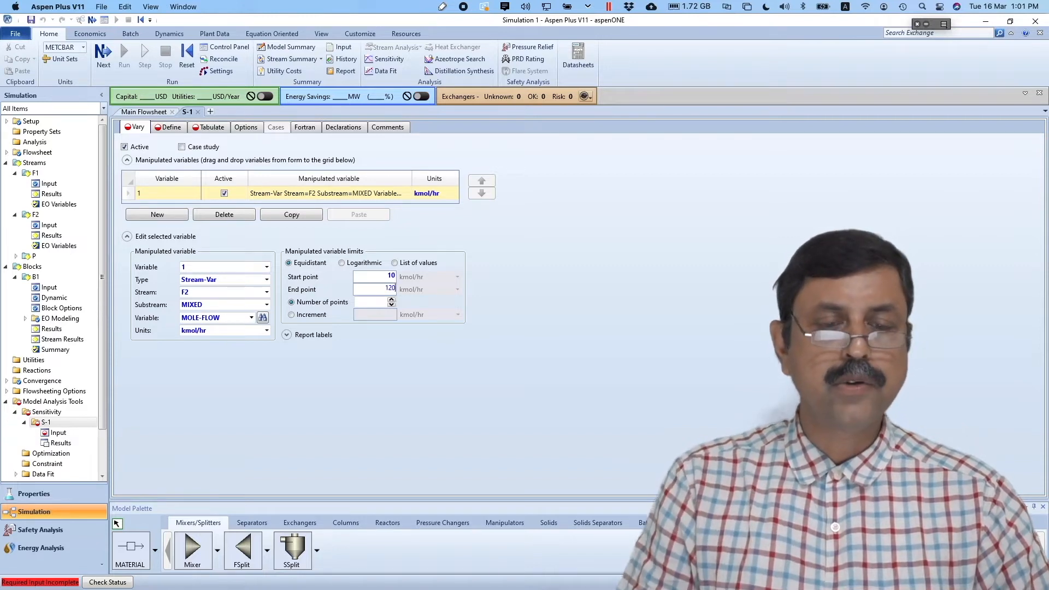
pyautogui.click(523, 320)
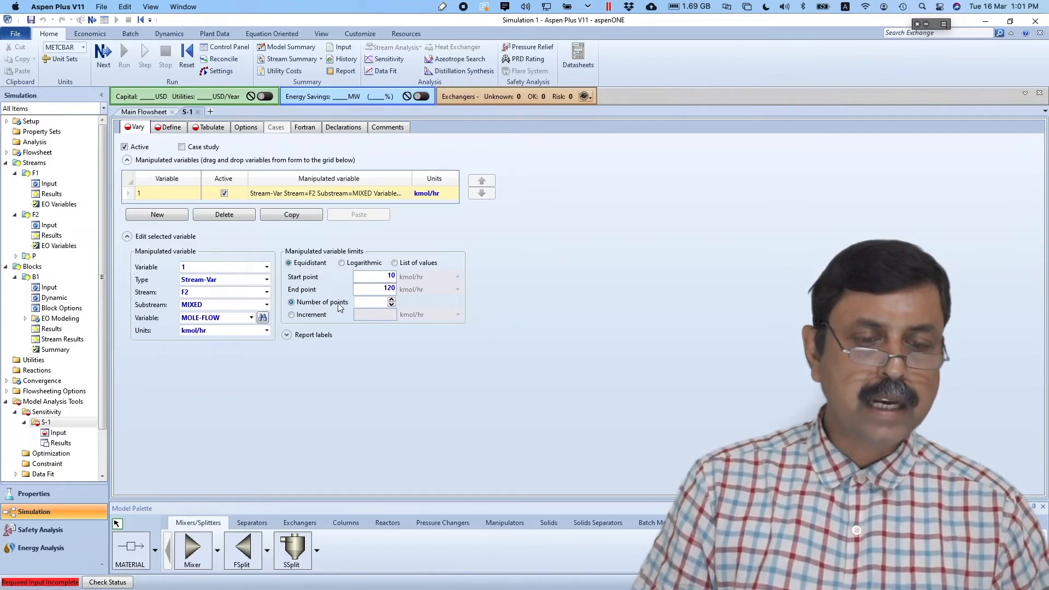
pyautogui.click(324, 316)
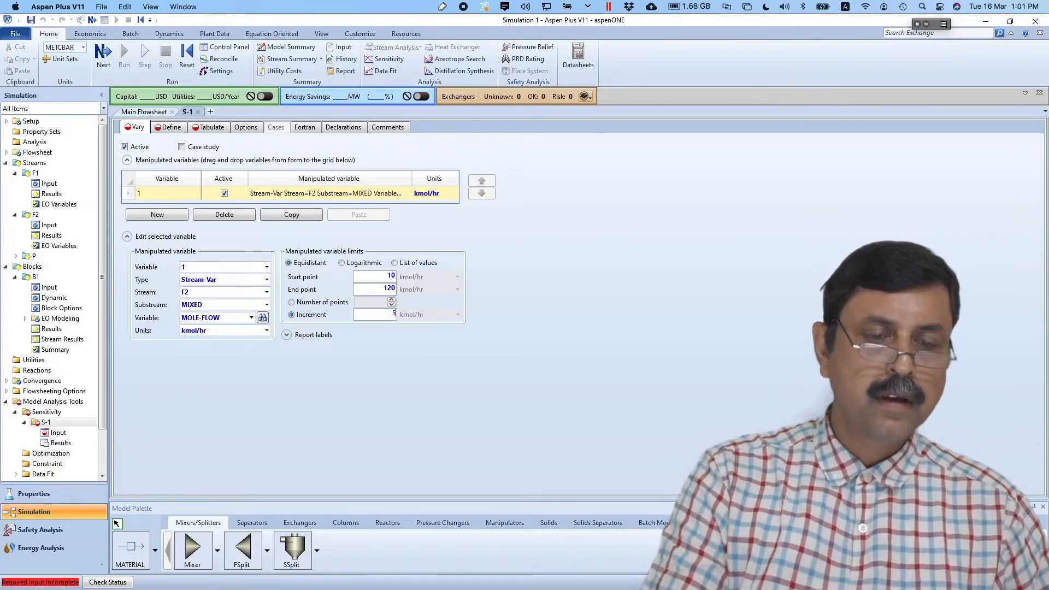
pyautogui.click(440, 362)
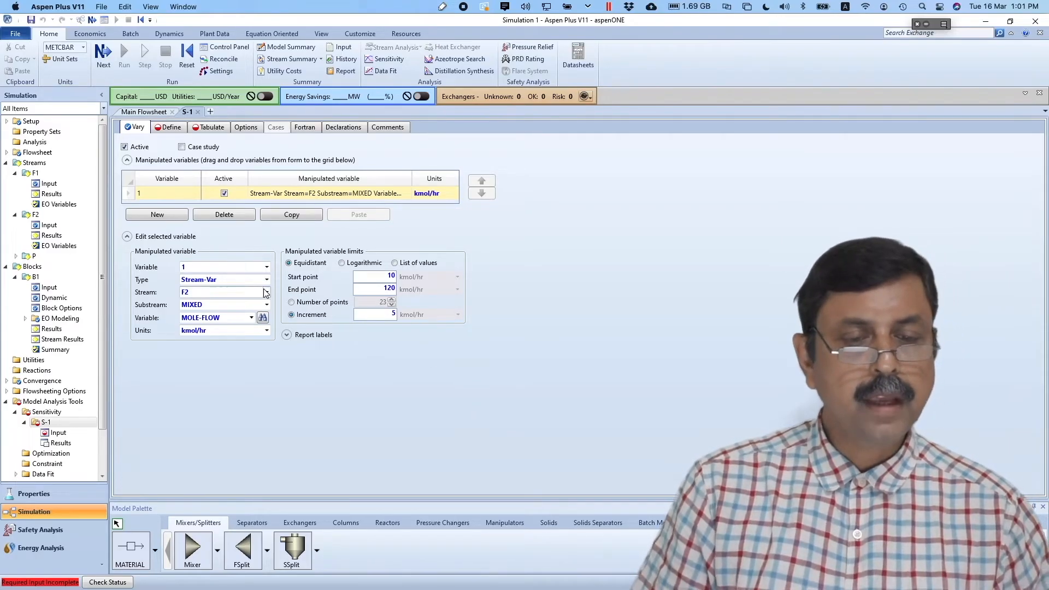
# - Define sampled variable MFMP as the Mole-Frac of METHANOL in stream P
pyautogui.click(168, 129)
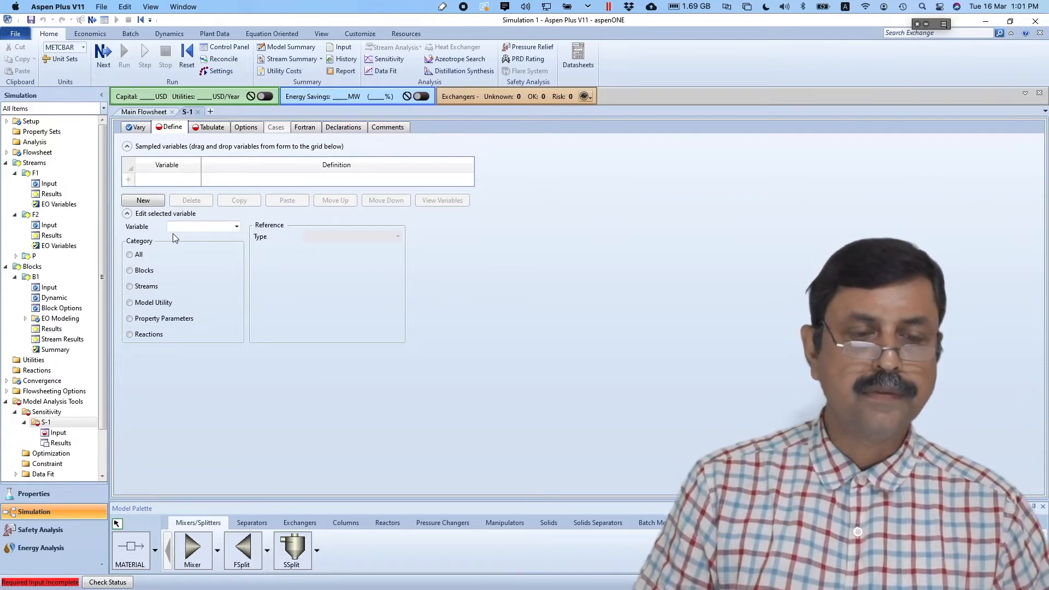
pyautogui.click(143, 200)
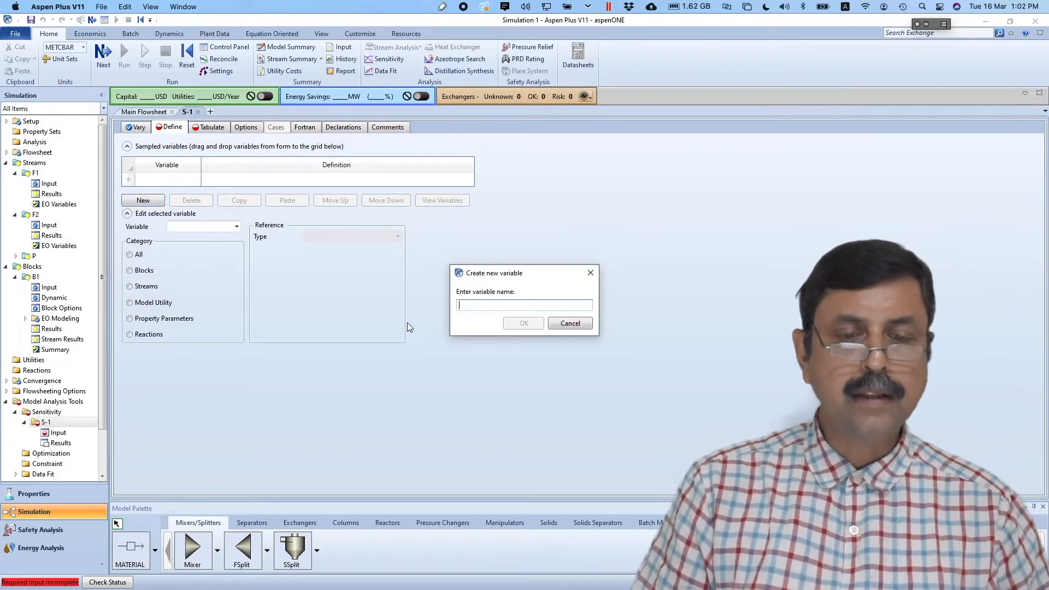
pyautogui.write('MF')
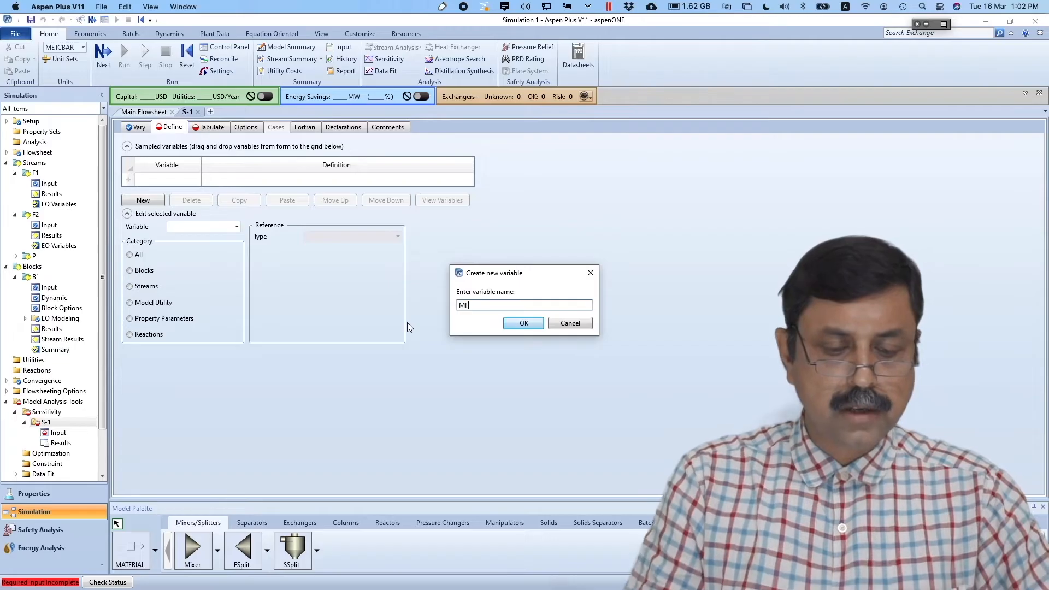
pyautogui.write('MP')
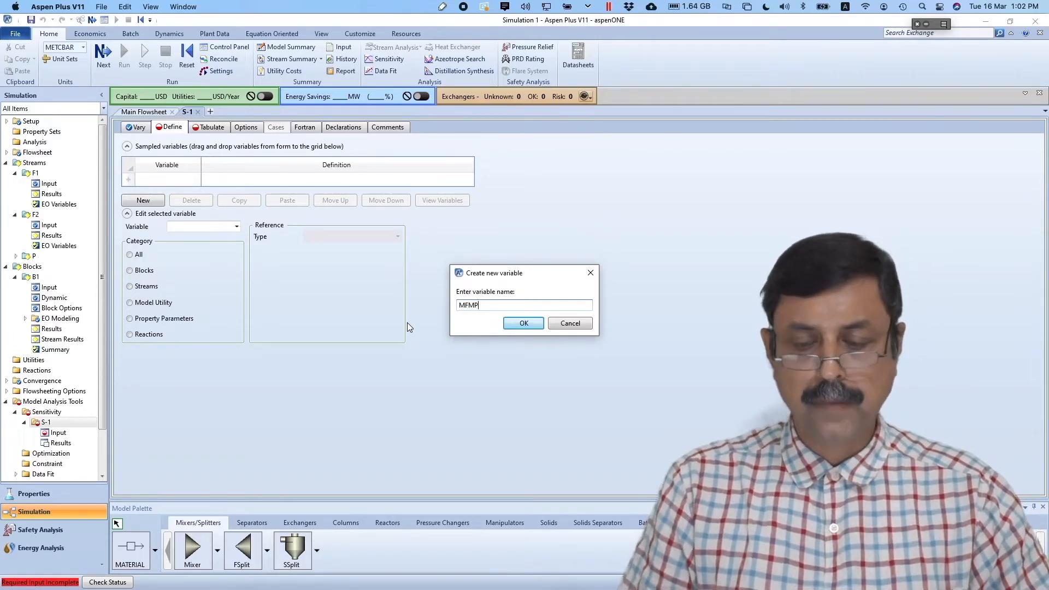
pyautogui.press('Return')
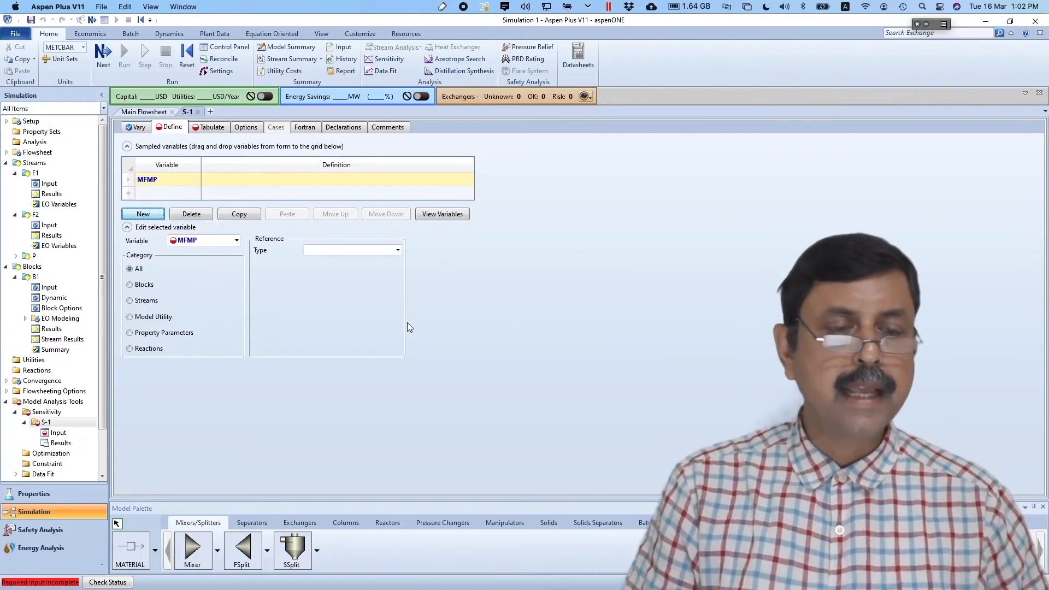
pyautogui.click(137, 302)
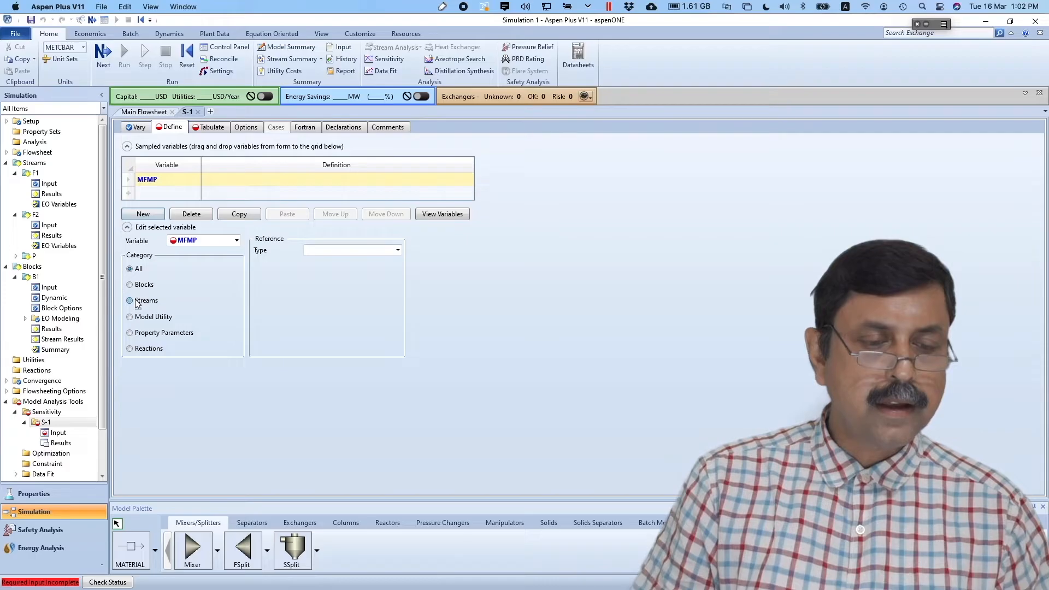
pyautogui.click(398, 250)
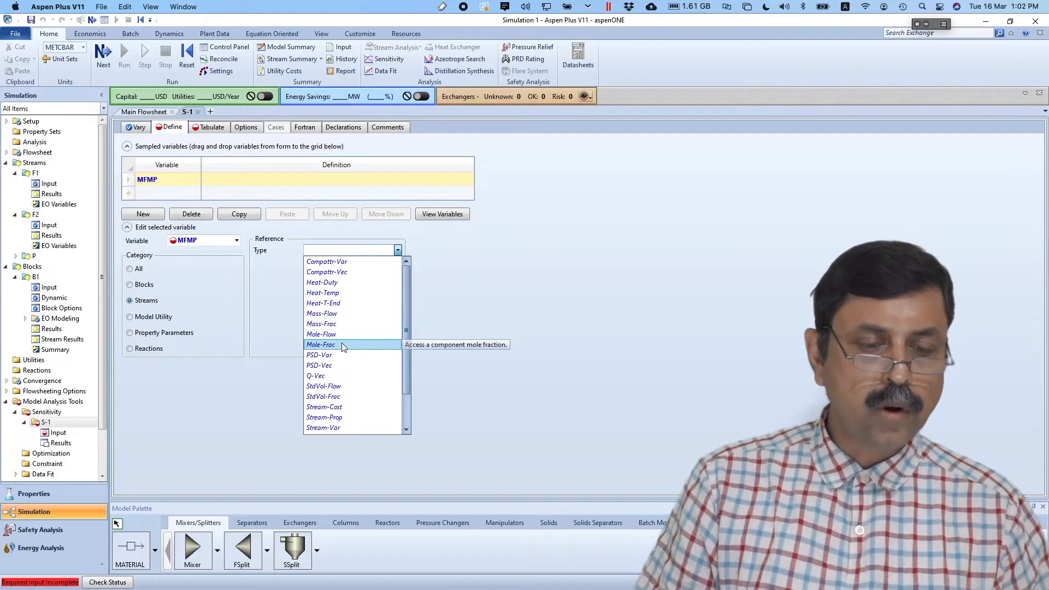
pyautogui.click(342, 345)
pyautogui.click(397, 264)
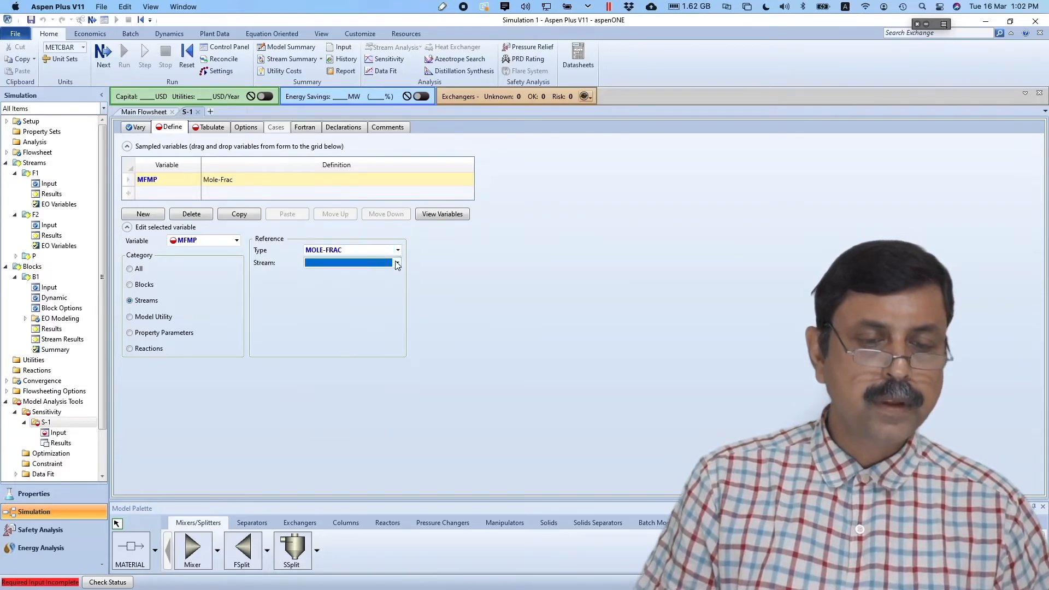
pyautogui.click(343, 293)
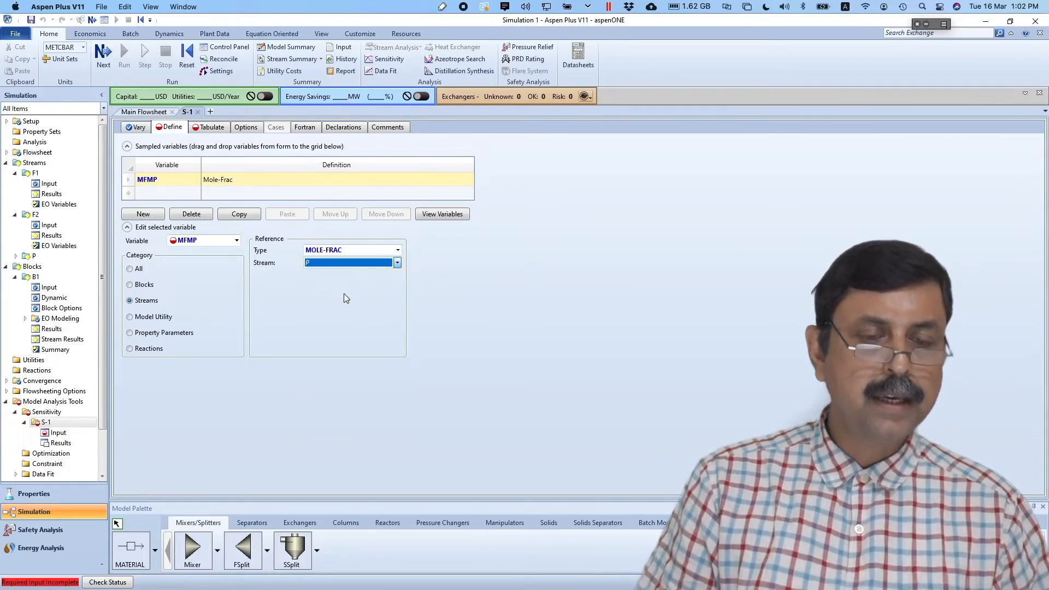
pyautogui.click(398, 289)
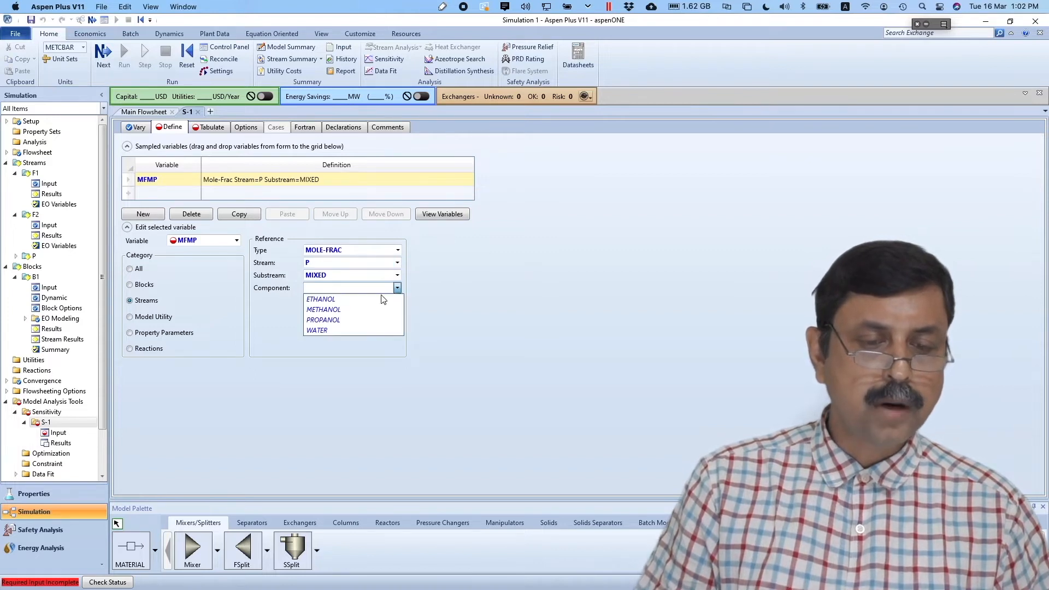
pyautogui.click(360, 310)
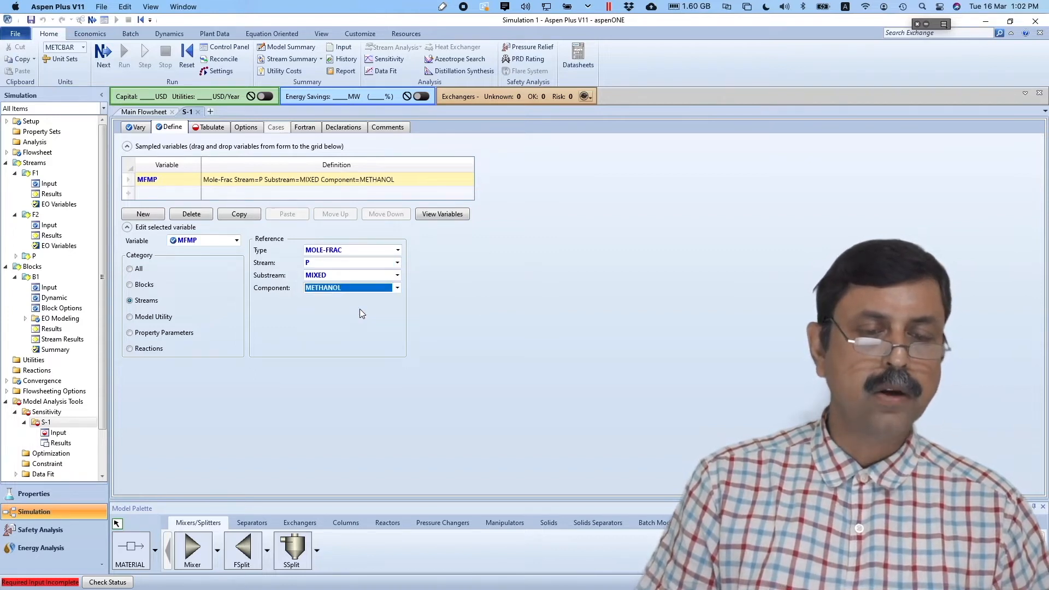
pyautogui.click(304, 358)
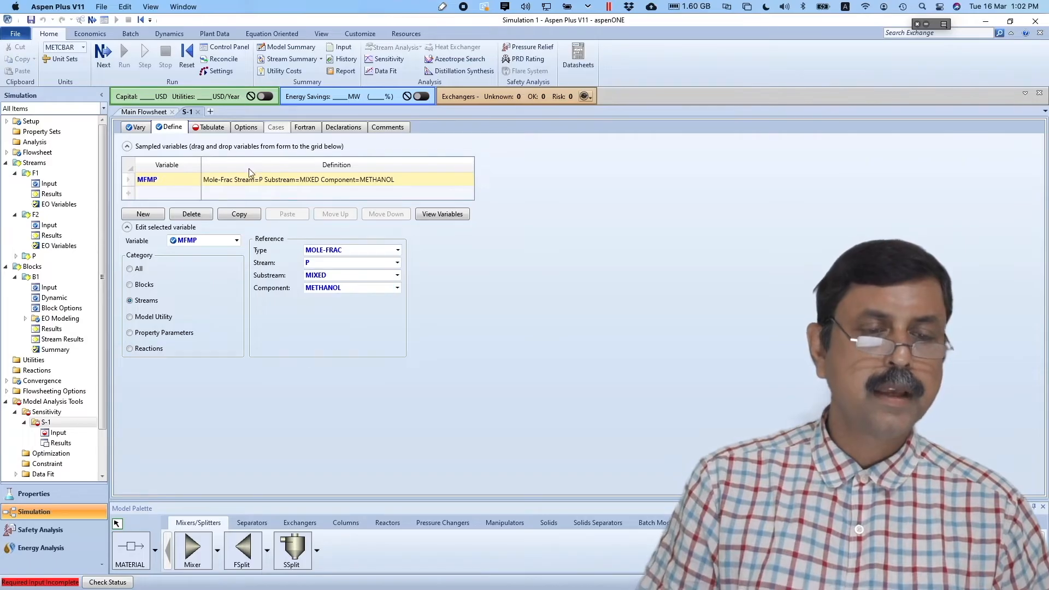
pyautogui.click(211, 131)
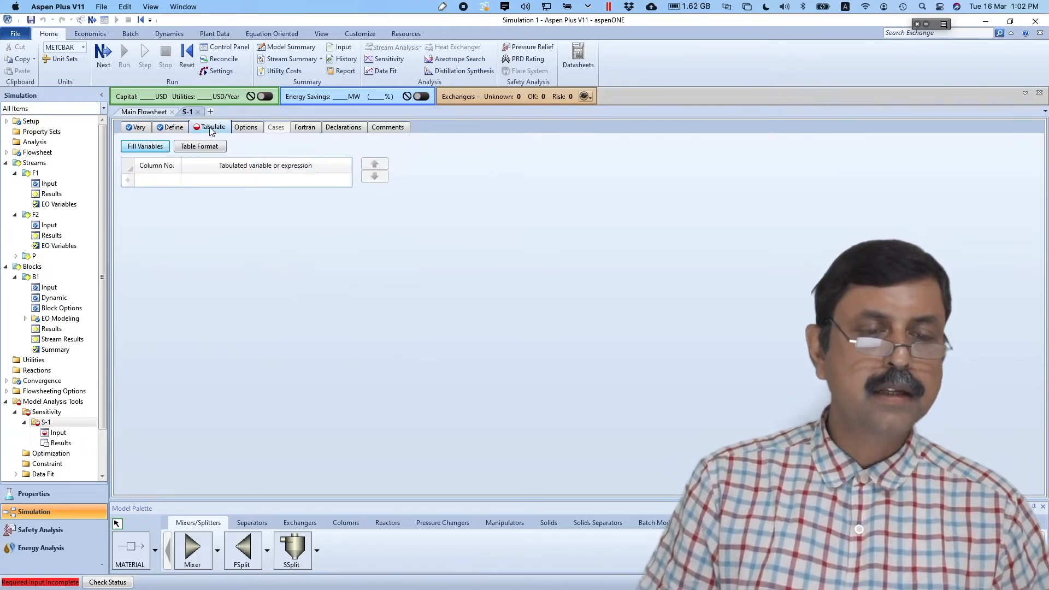
# - Tabulate MFMP, run the S-1 sensitivity study, and view its results table
pyautogui.click(146, 146)
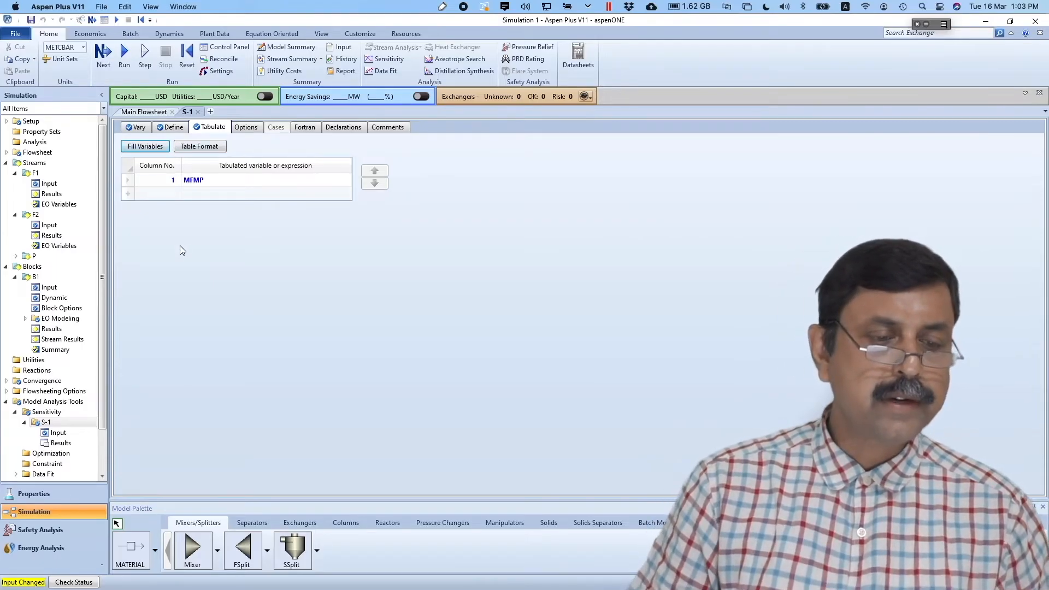
pyautogui.click(123, 55)
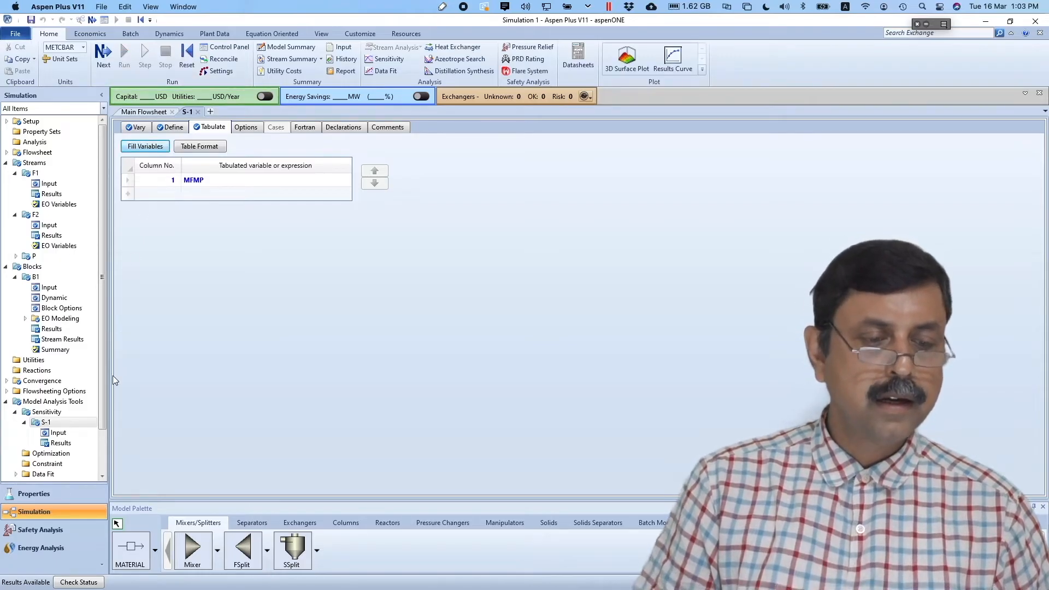
pyautogui.click(68, 443)
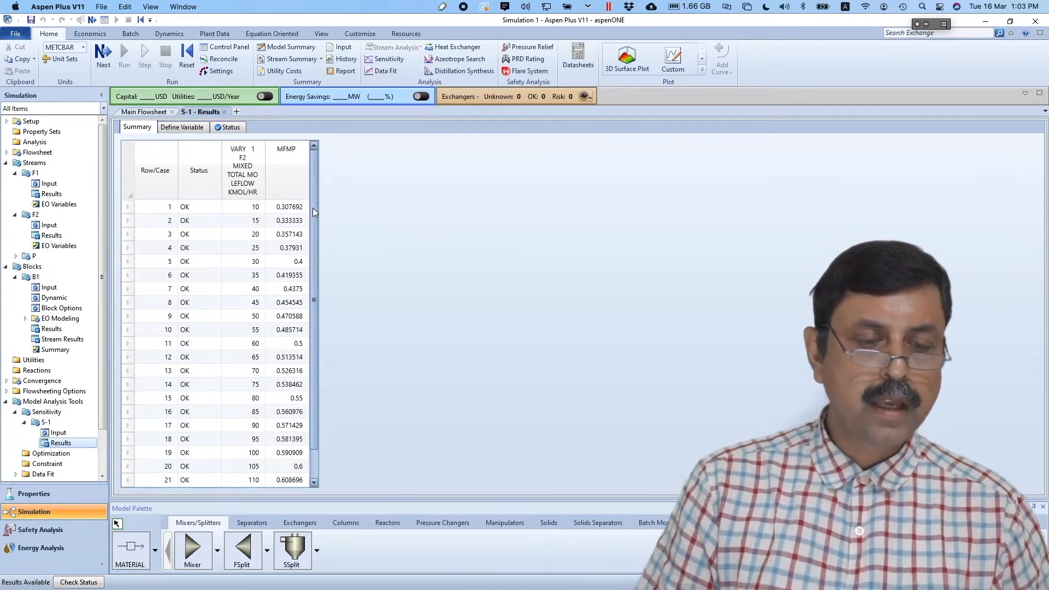
pyautogui.moveTo(312, 213); pyautogui.dragTo(314, 261)
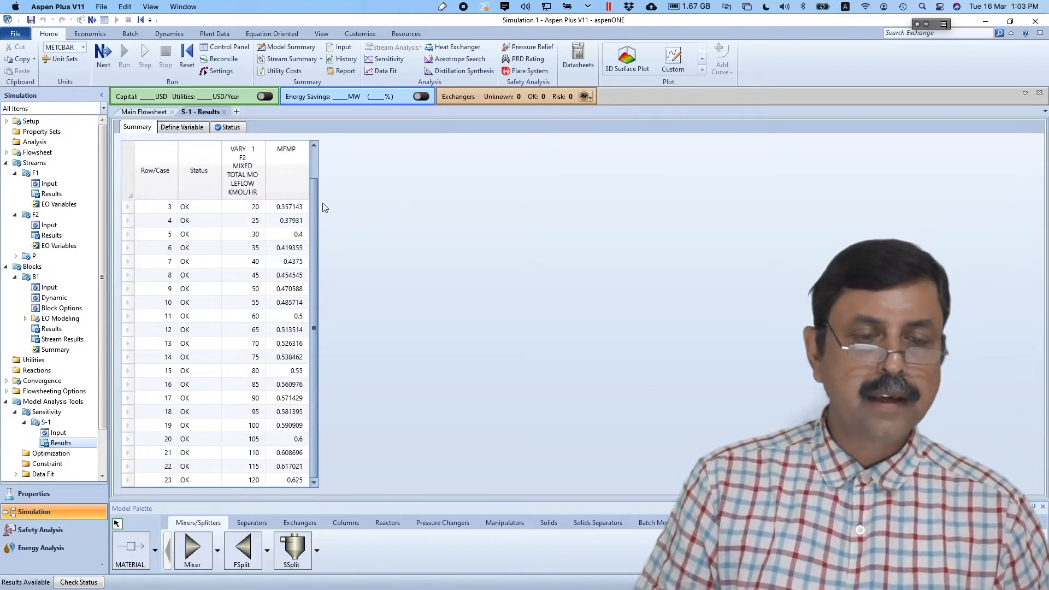
pyautogui.moveTo(313, 199)
pyautogui.mouseDown()
pyautogui.moveTo(320, 164)
pyautogui.moveTo(316, 202)
pyautogui.mouseUp()
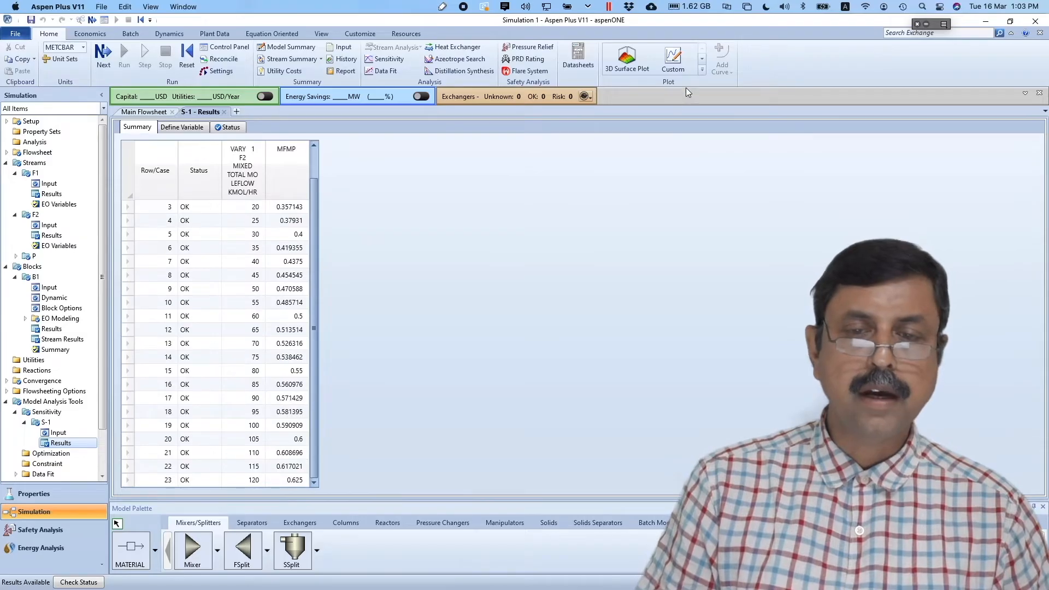
pyautogui.click(704, 68)
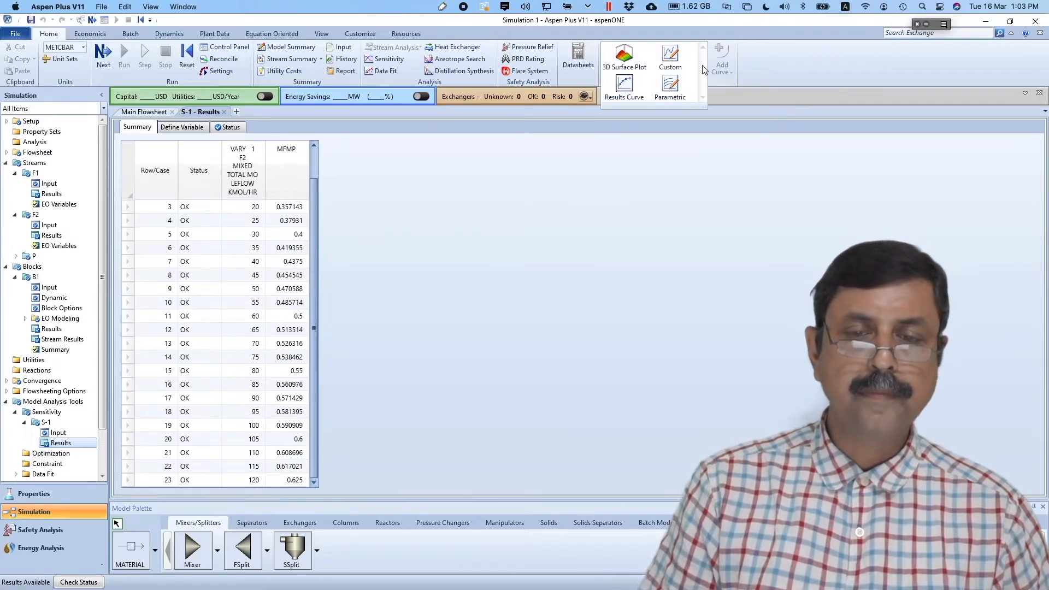
pyautogui.click(631, 90)
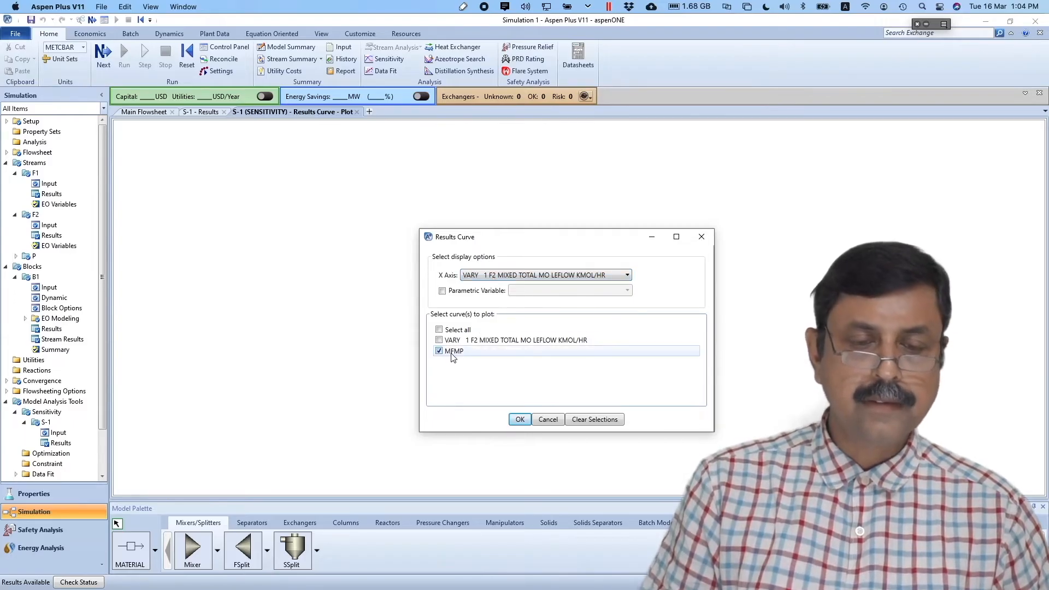
pyautogui.click(520, 419)
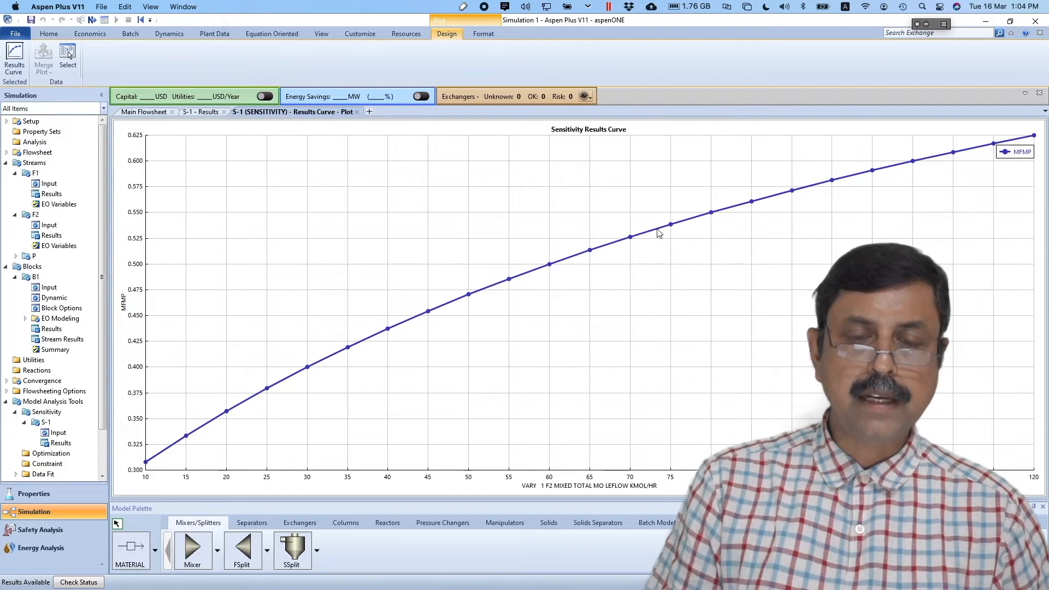
pyautogui.moveTo(672, 229)
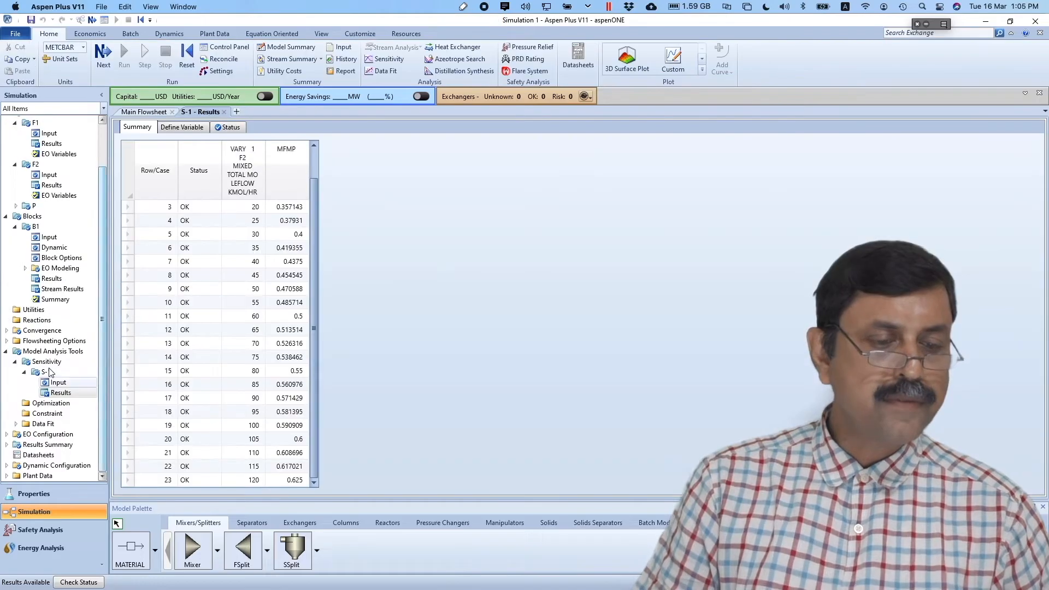
# - Create a new design spec under Flowsheeting Options > Design Specs, proposed as DS-1
pyautogui.click(6, 341)
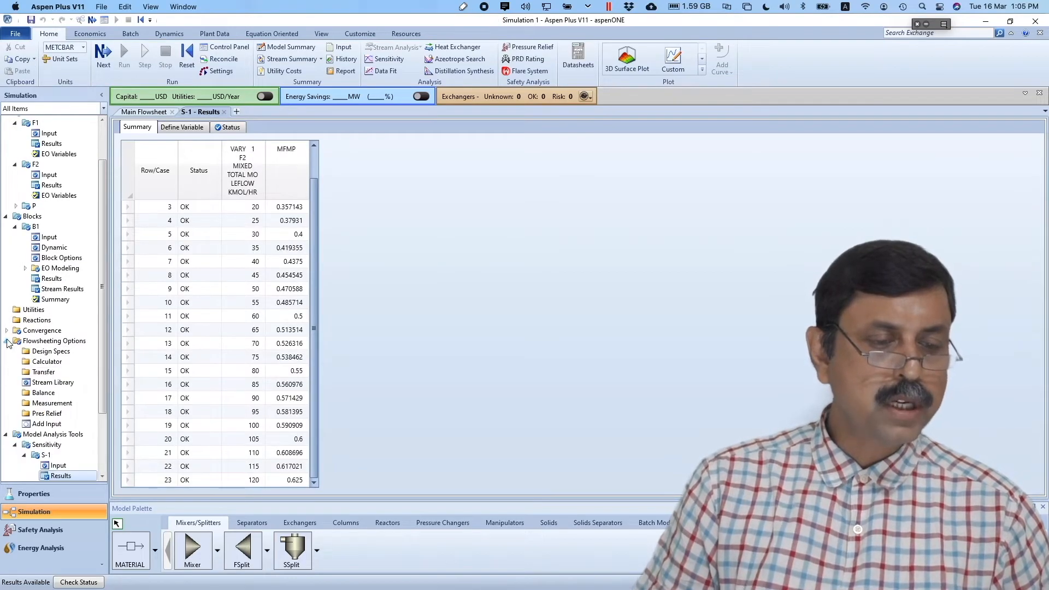
pyautogui.click(47, 352)
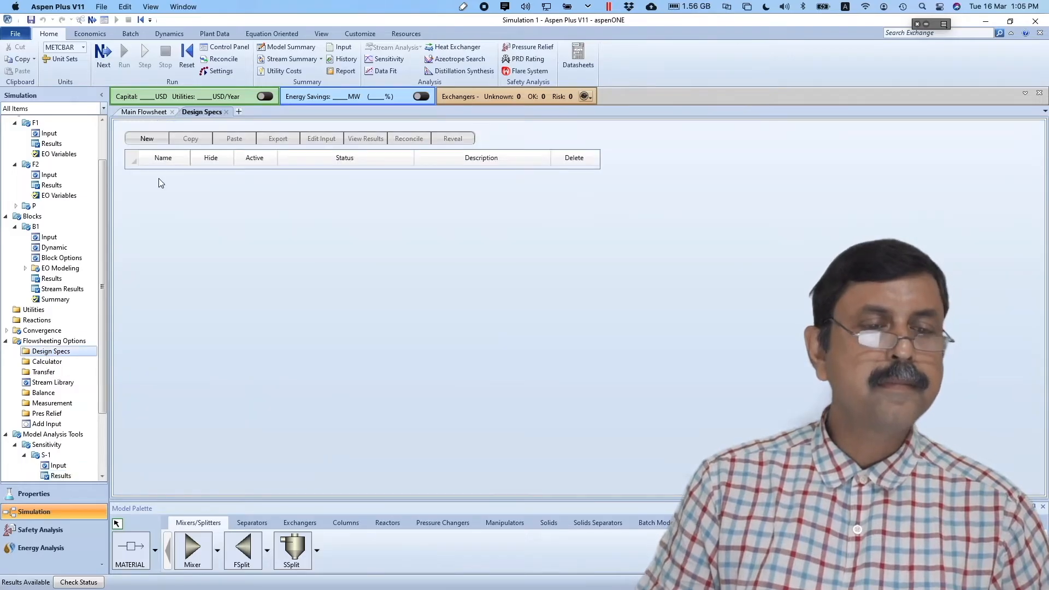
pyautogui.click(147, 139)
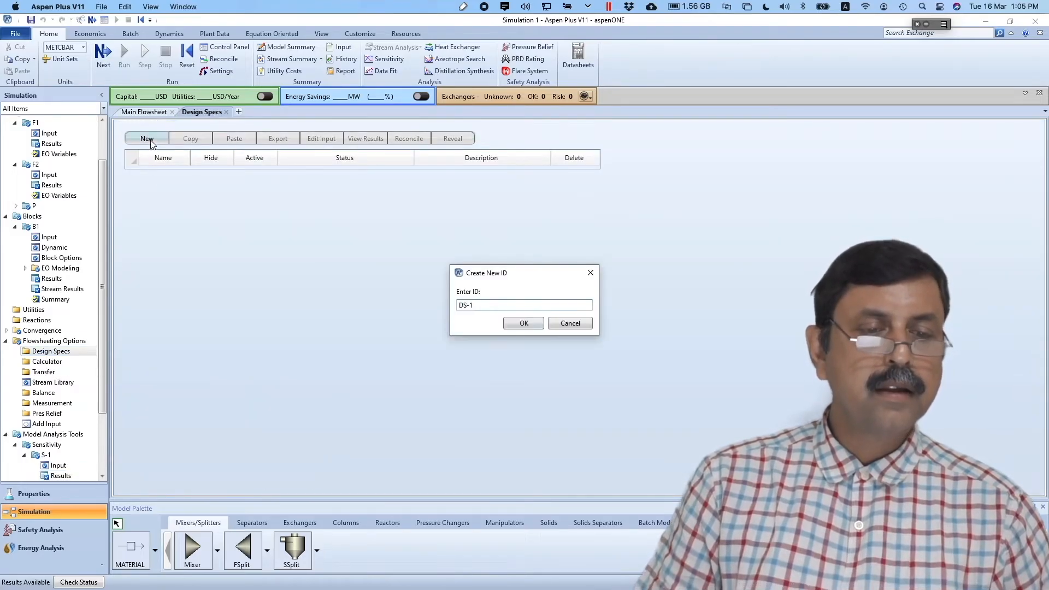
# - Accept DS-1 as the spec ID and add a new sampled variable named MFMP
pyautogui.click(533, 326)
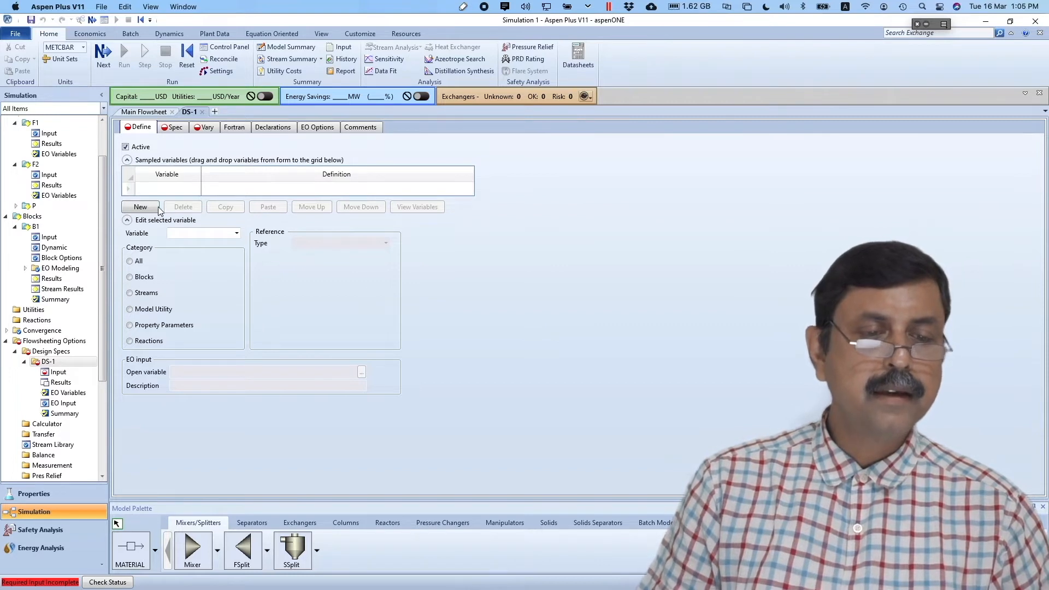
pyautogui.click(141, 208)
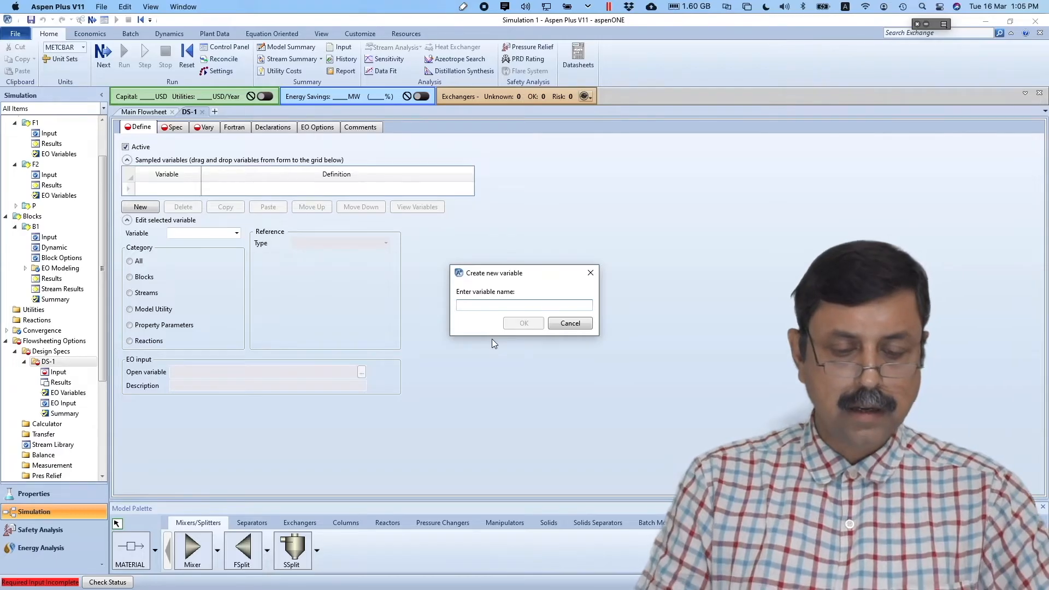
pyautogui.write('MFMP')
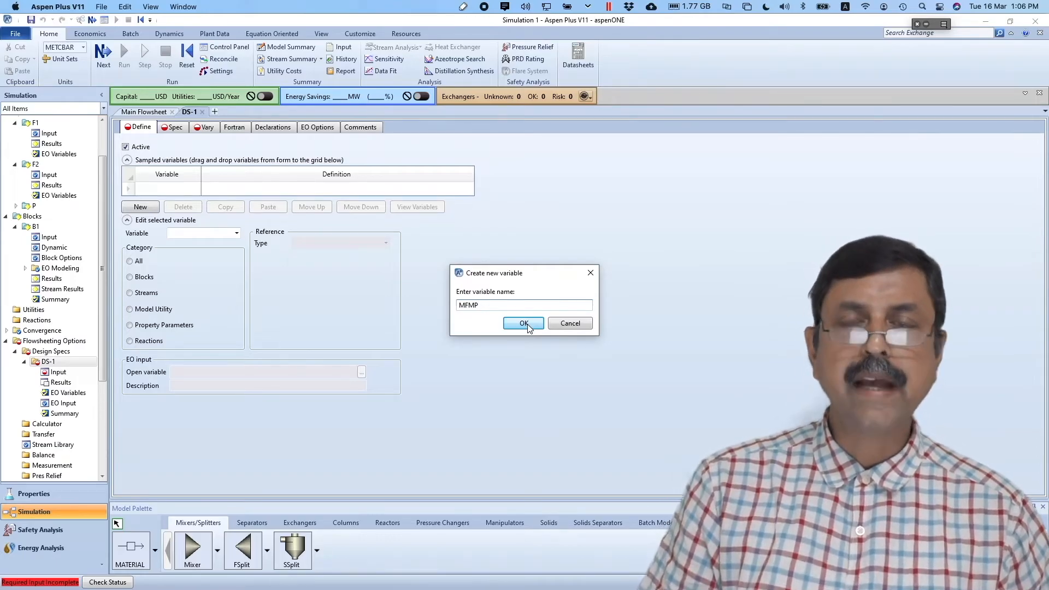
pyautogui.click(525, 324)
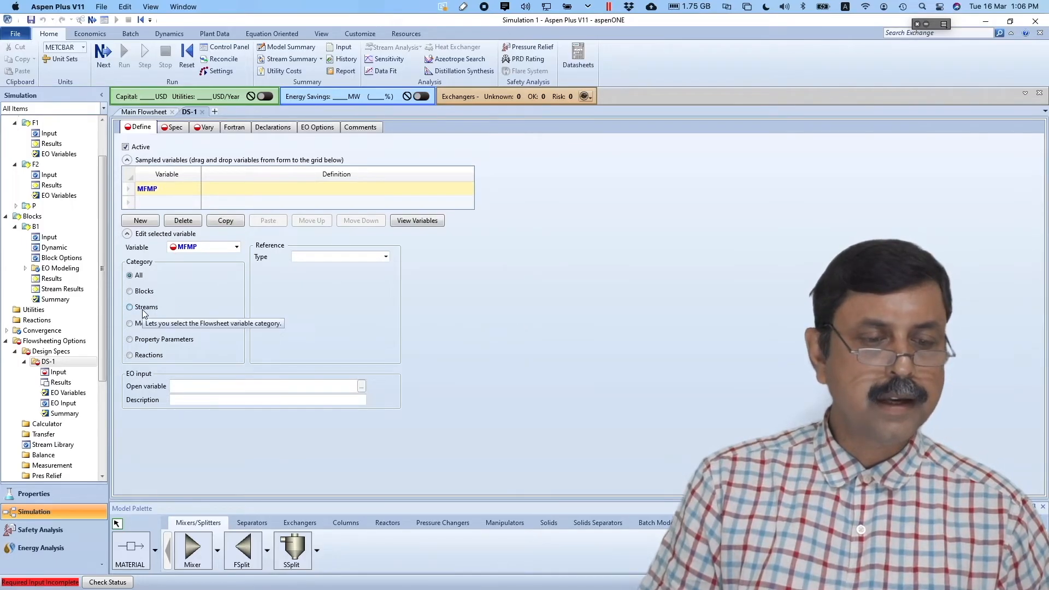
# - Define MFMP as the Mole-Frac of METHANOL in stream P
pyautogui.click(386, 256)
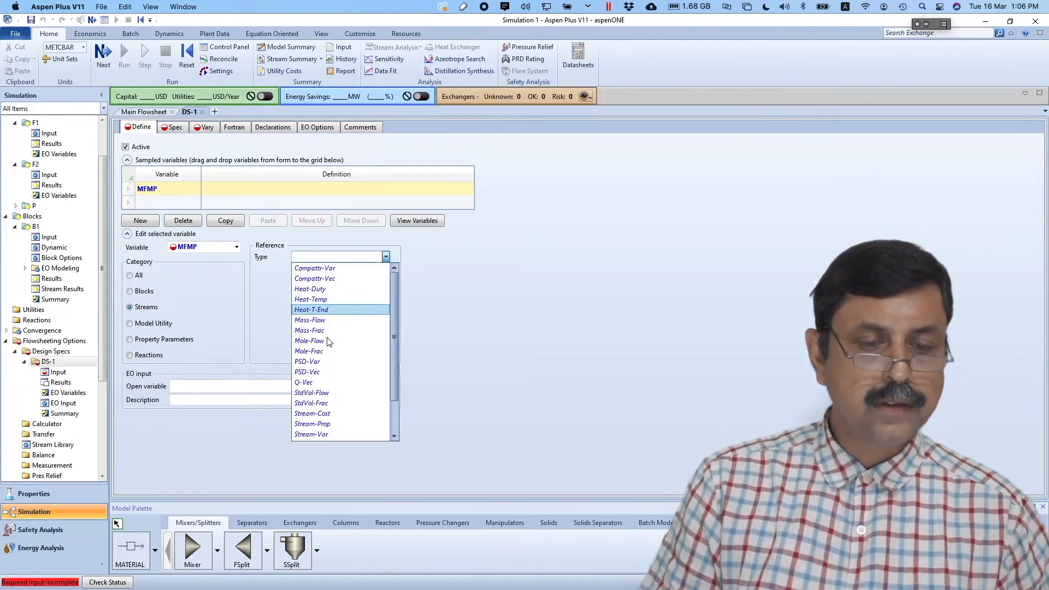
pyautogui.click(328, 351)
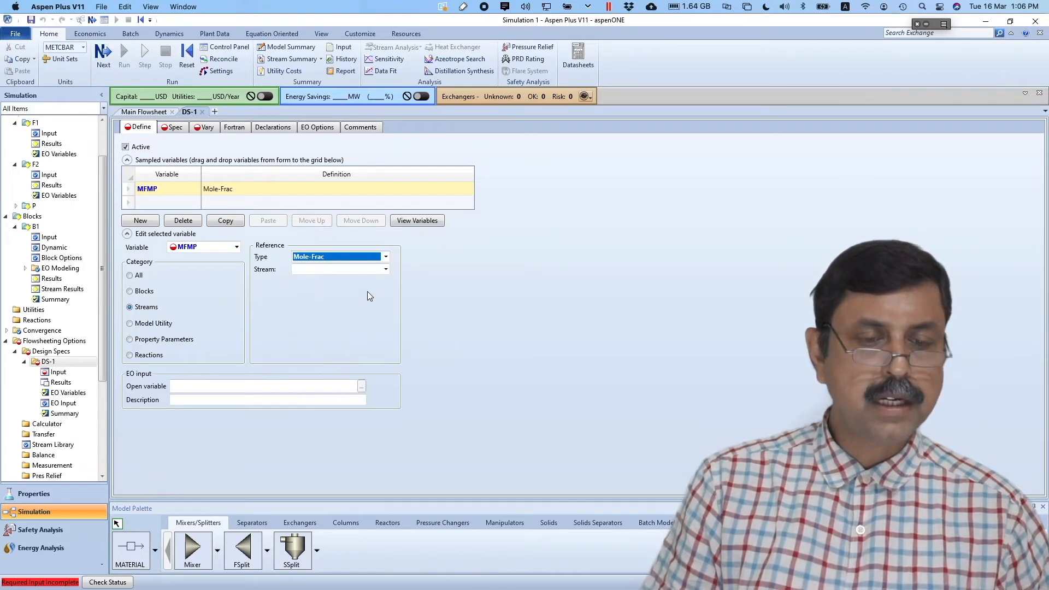
pyautogui.click(386, 269)
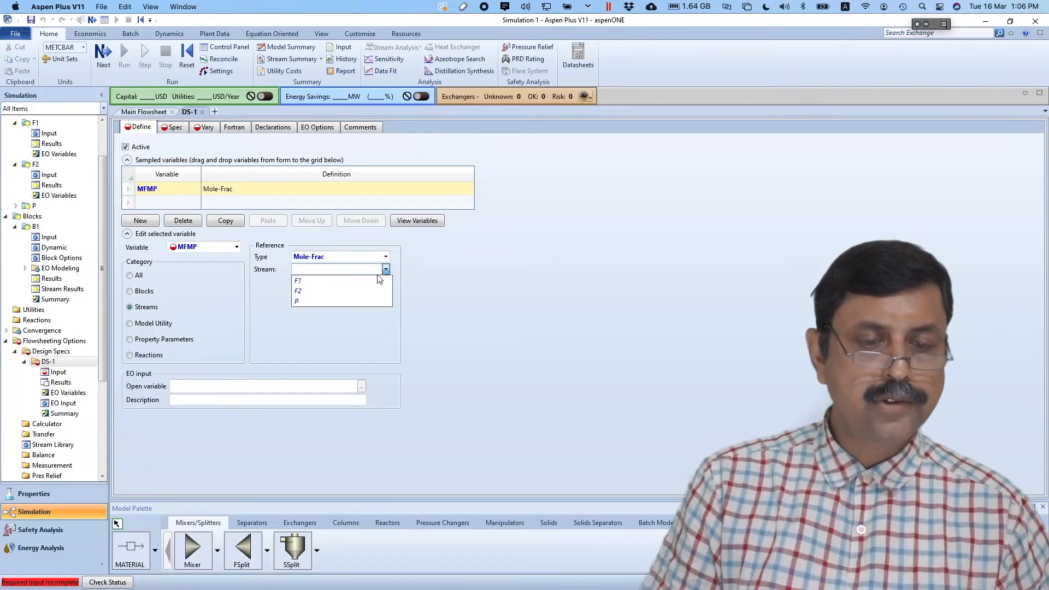
pyautogui.click(343, 301)
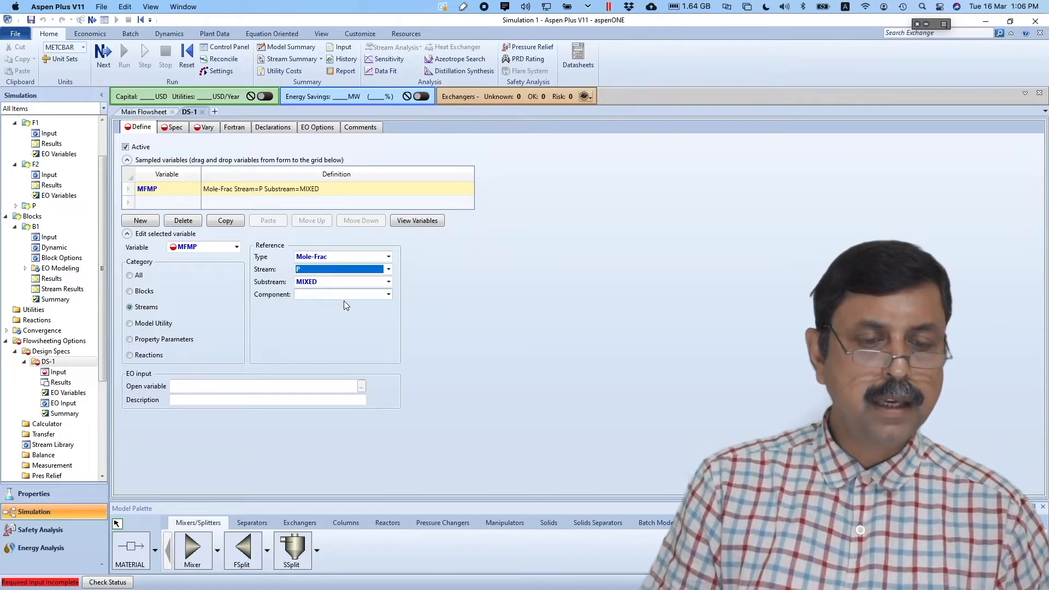
pyautogui.click(387, 295)
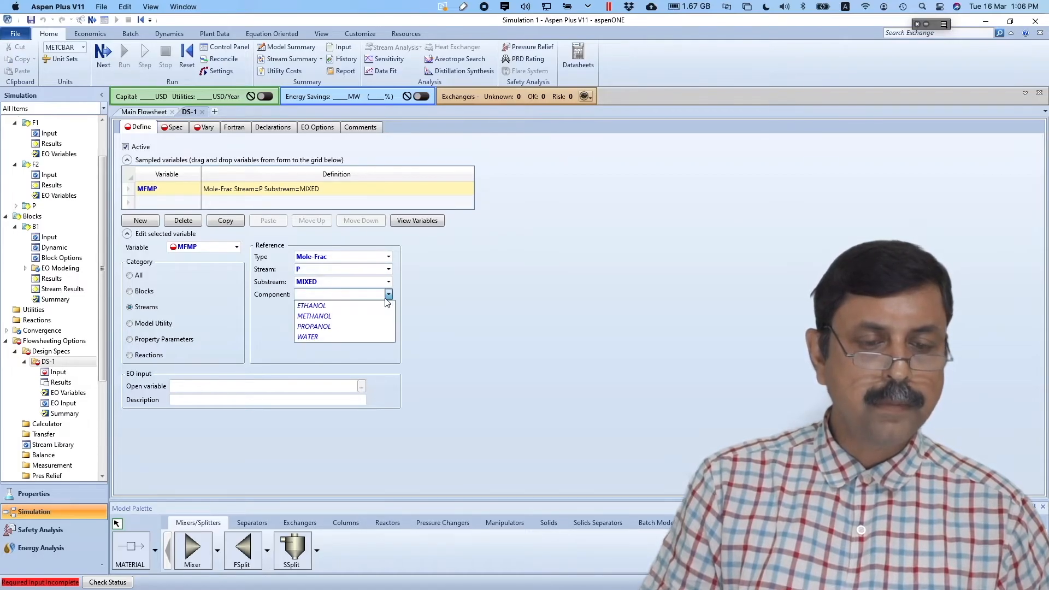
pyautogui.click(349, 317)
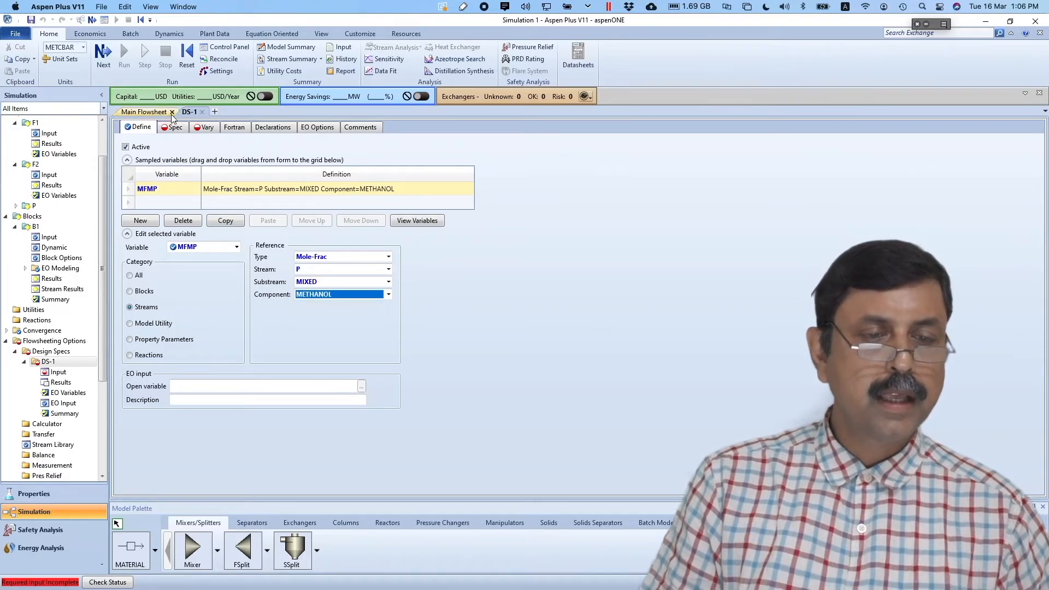
pyautogui.click(103, 54)
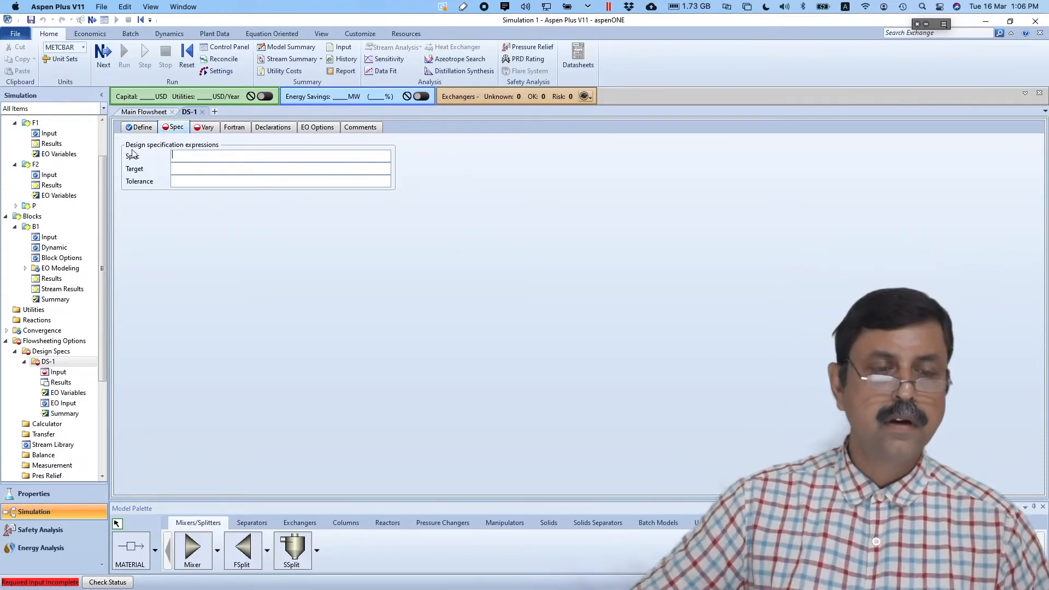
# - Set the DS-1 spec expression to MFMP with target 0.53 and tolerance 1e-6
pyautogui.rightClick(213, 158)
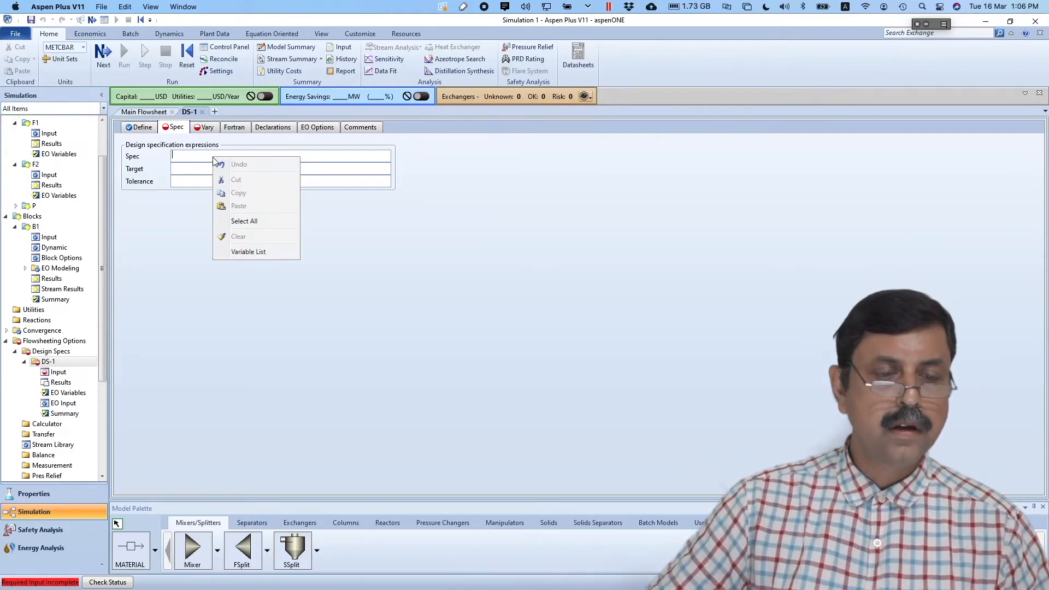
pyautogui.click(237, 250)
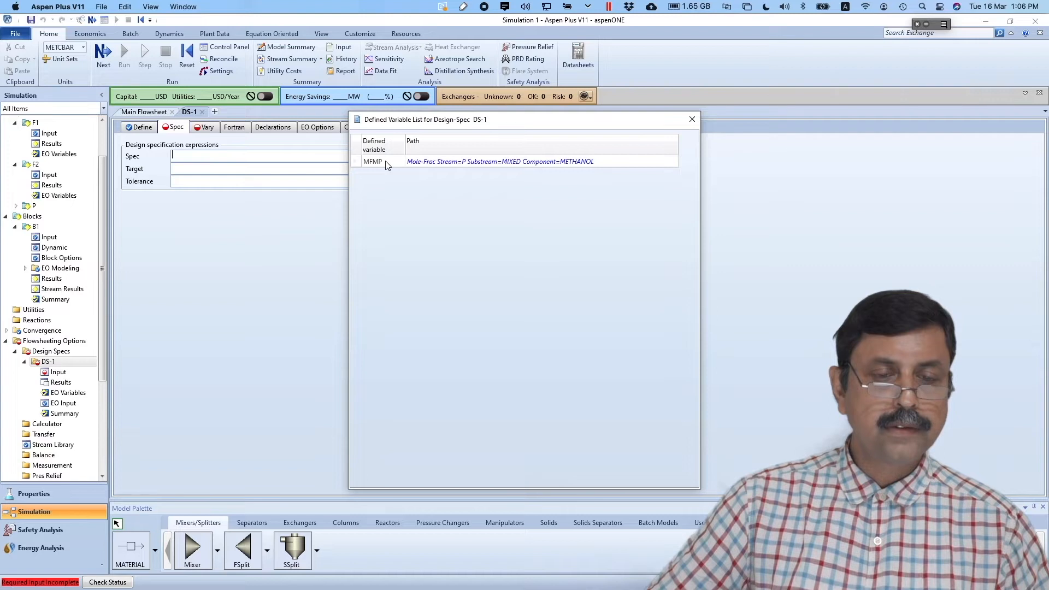
pyautogui.click(385, 162)
pyautogui.moveTo(375, 163); pyautogui.dragTo(218, 158)
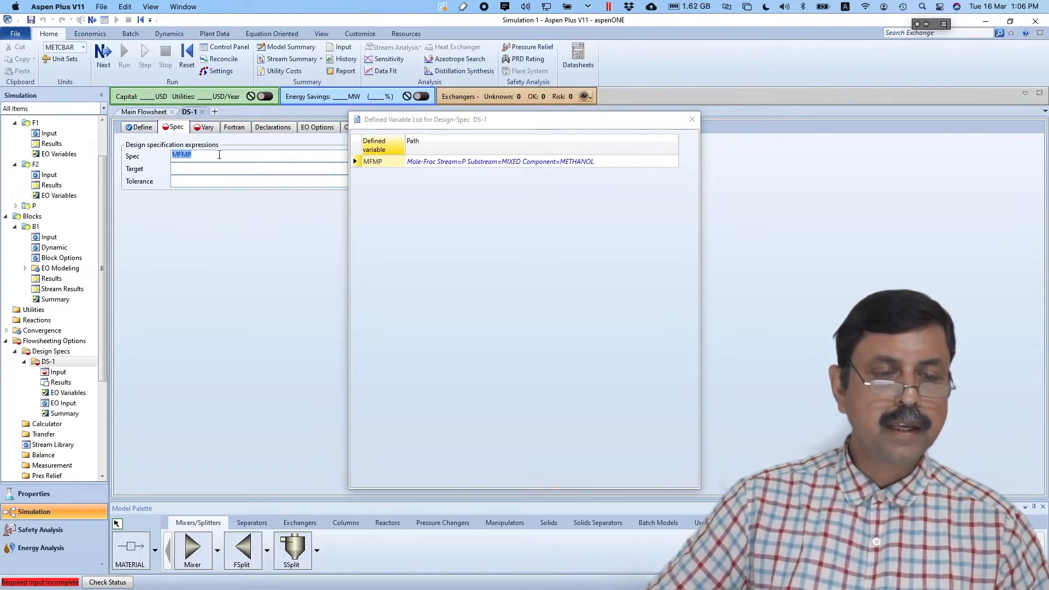
pyautogui.click(688, 120)
pyautogui.click(259, 167)
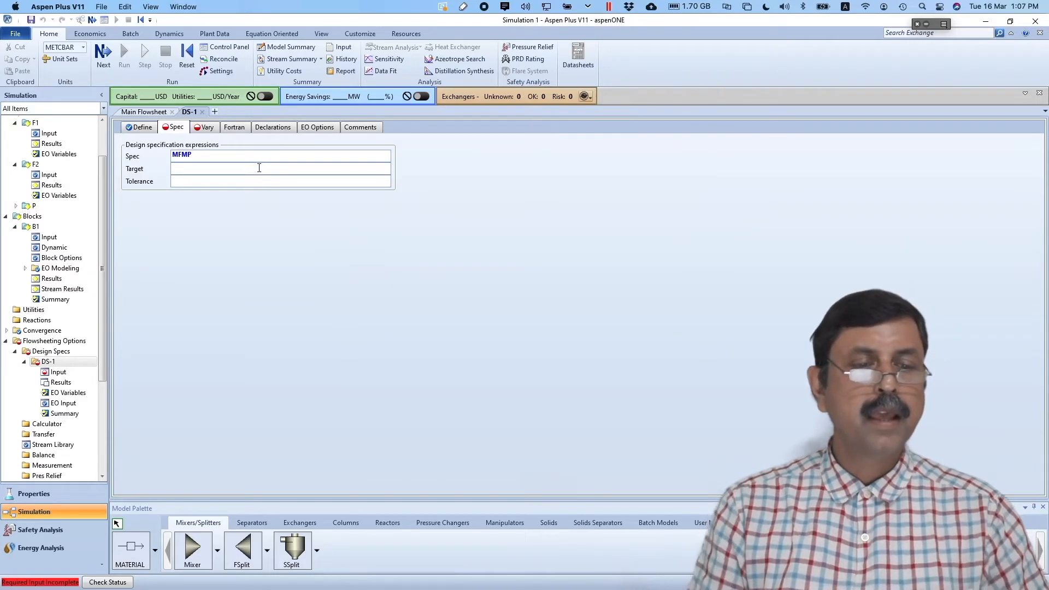
pyautogui.write('0.53')
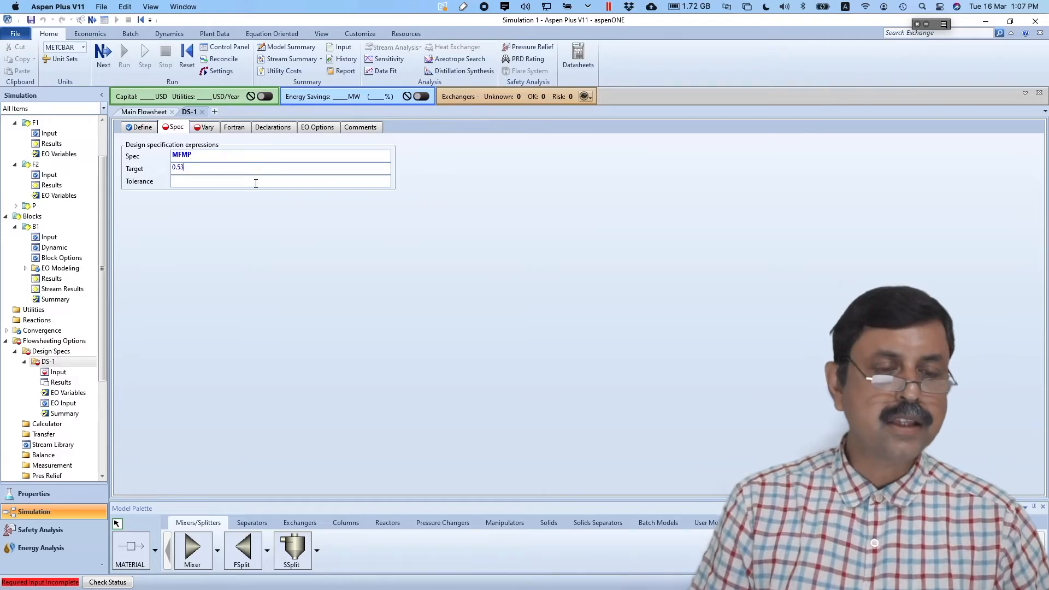
pyautogui.click(235, 185)
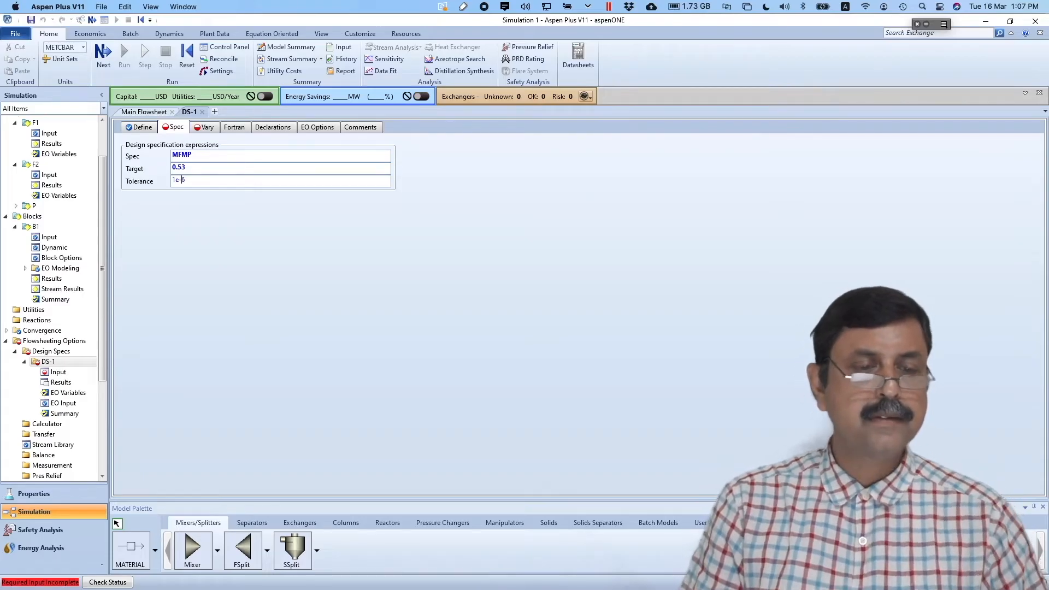
pyautogui.press('Return')
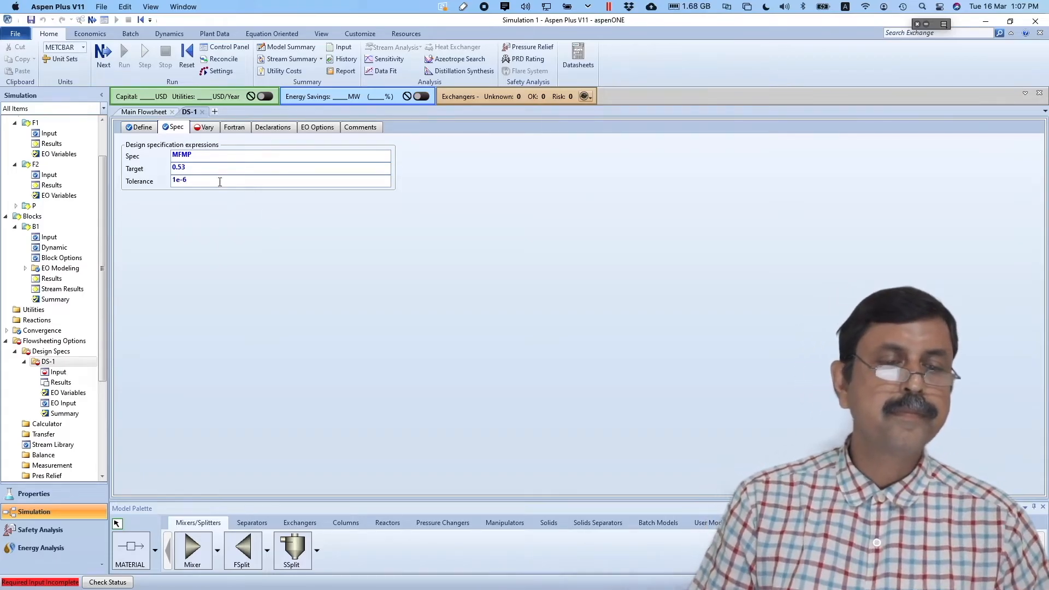
# - Make DS-1 manipulate the Stream-Var MOLE-FLOW of stream F2
pyautogui.click(206, 128)
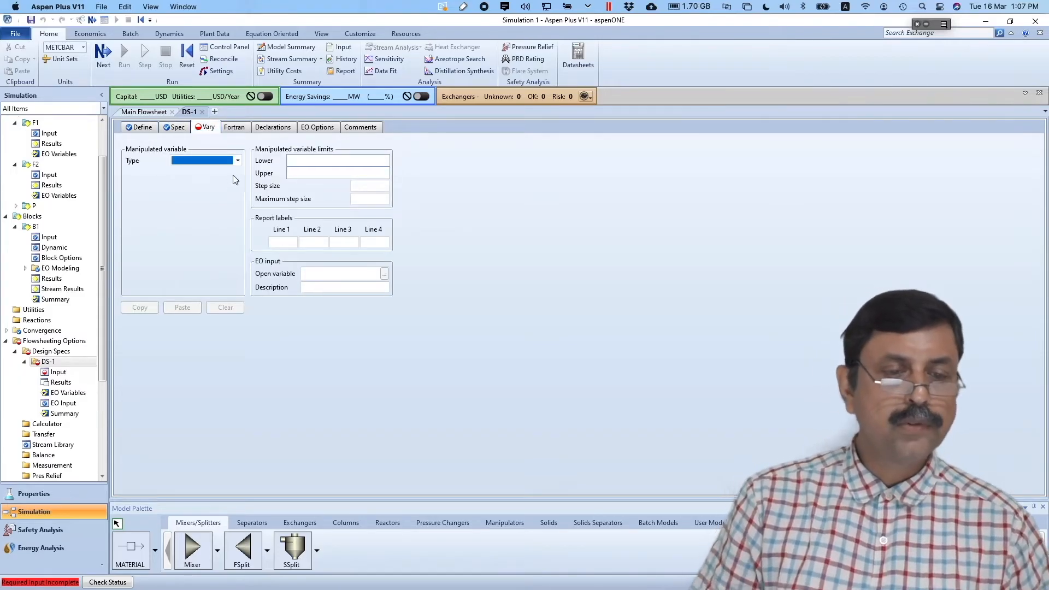
pyautogui.click(237, 161)
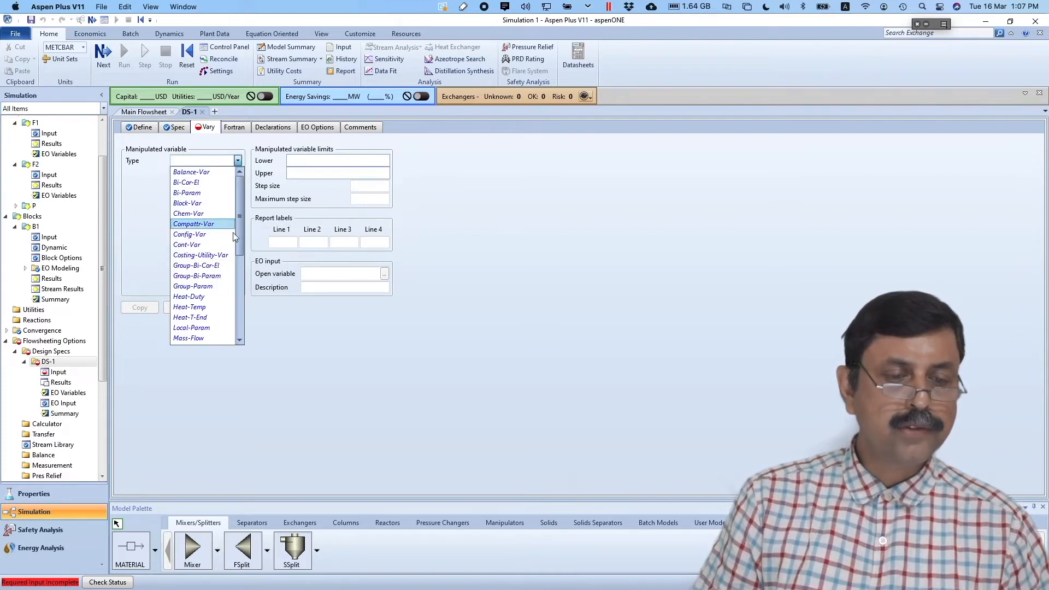
pyautogui.moveTo(240, 217); pyautogui.dragTo(234, 285)
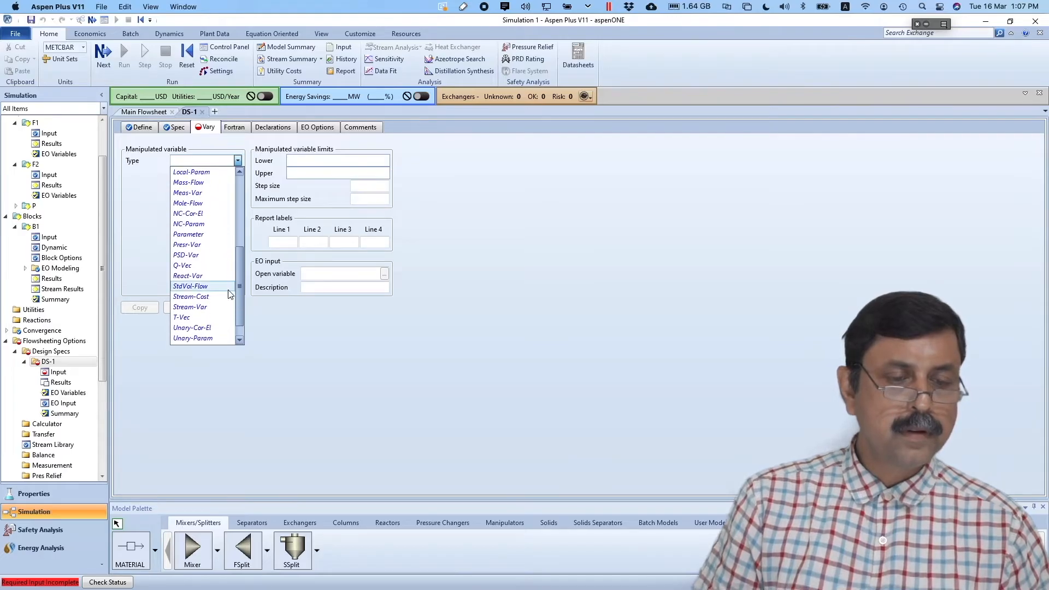
pyautogui.click(211, 306)
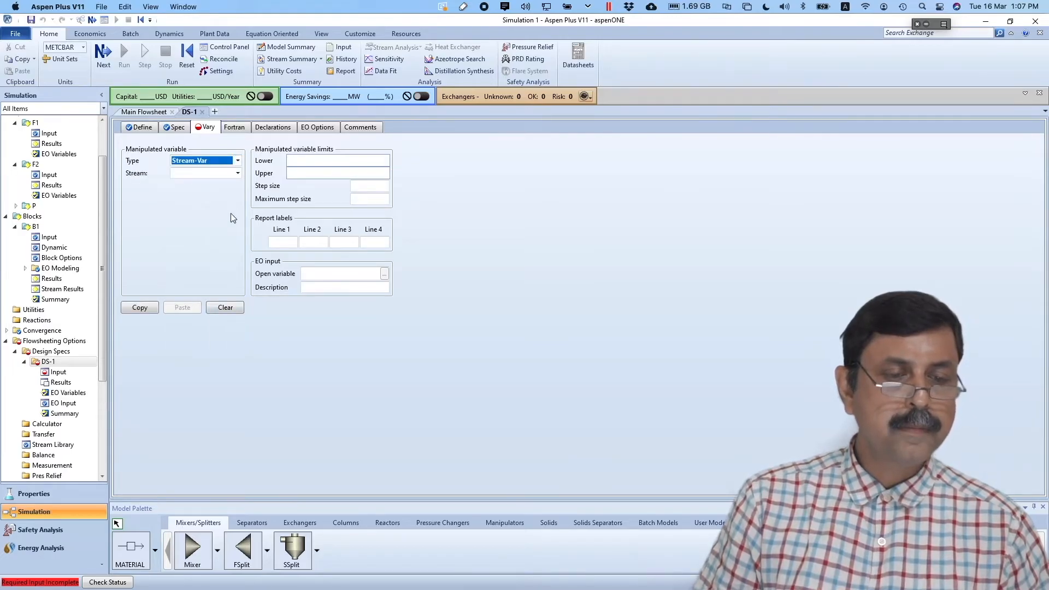
pyautogui.click(237, 174)
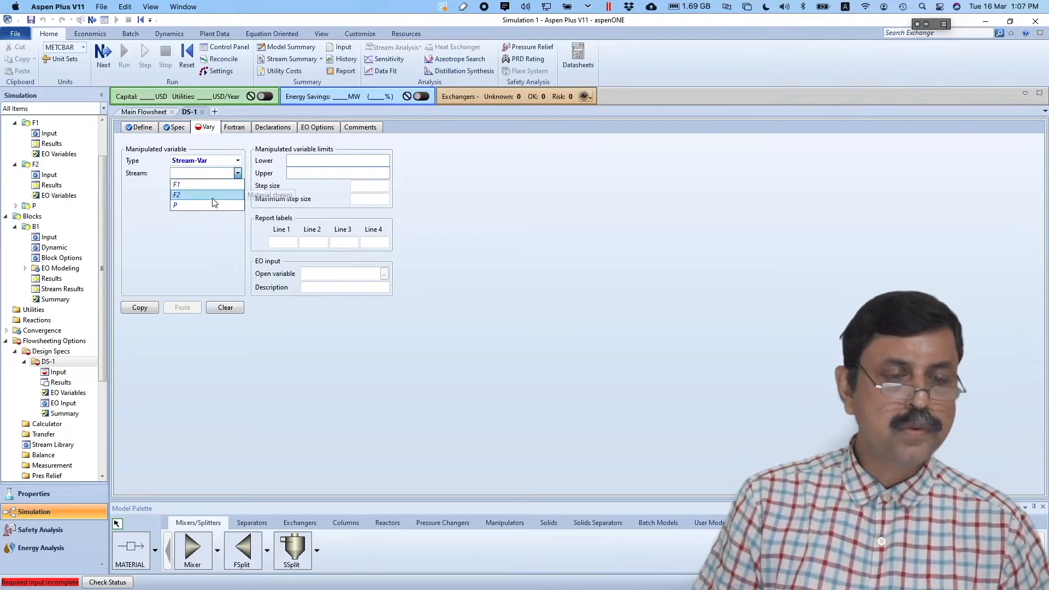
pyautogui.click(217, 195)
pyautogui.click(224, 199)
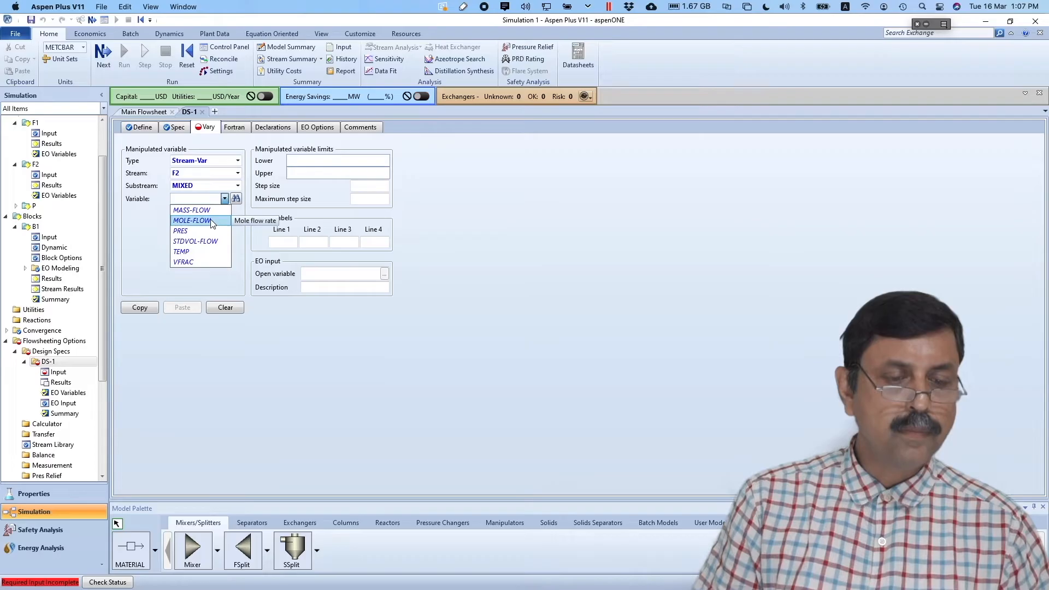
pyautogui.click(210, 220)
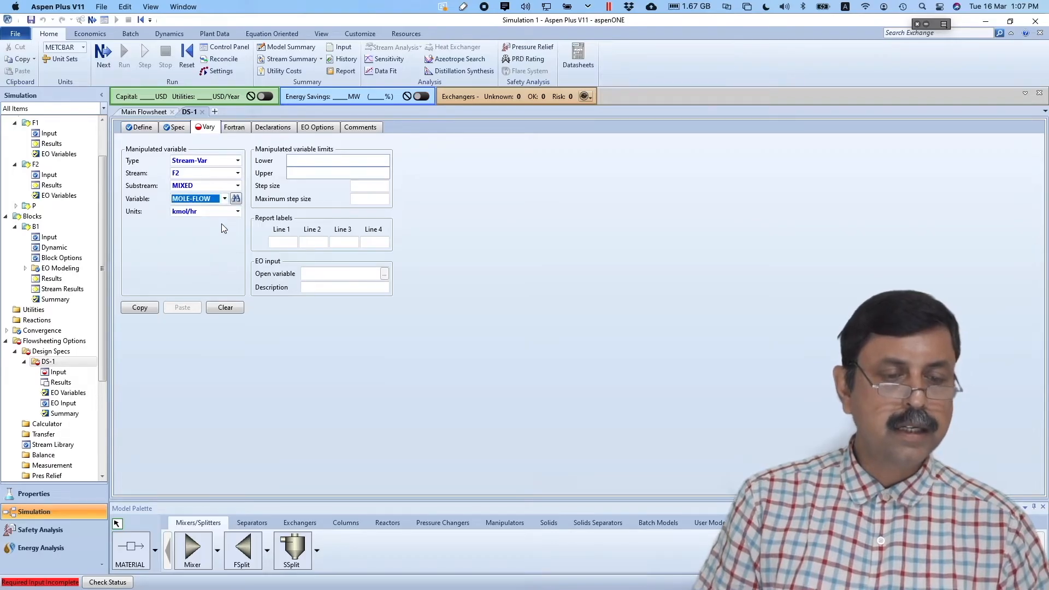
# - Bound the F2 mole flow between lower 70 and upper 75 kmol/hr
pyautogui.click(343, 159)
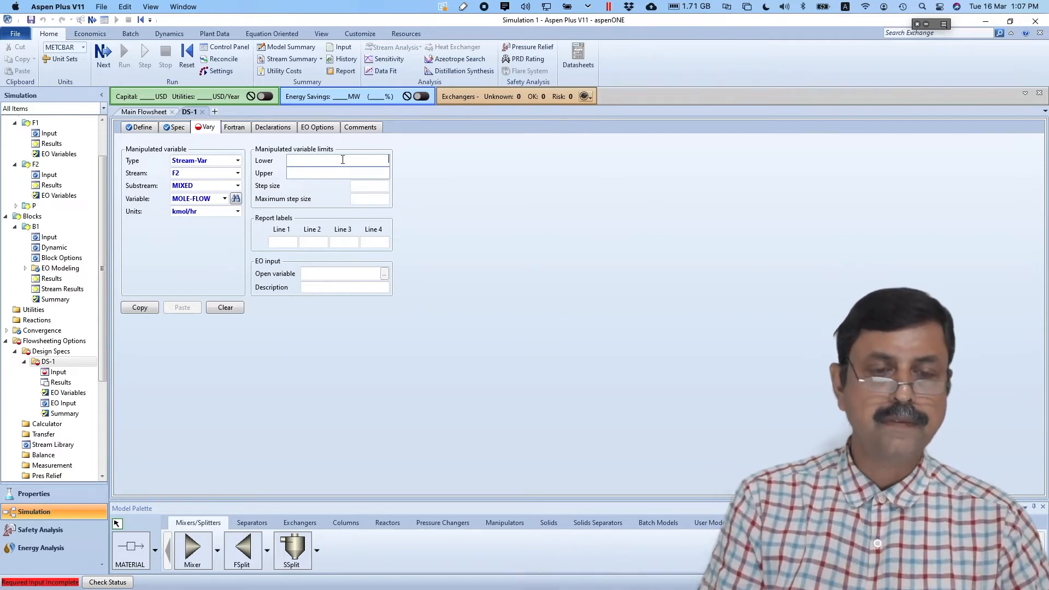
pyautogui.write('70')
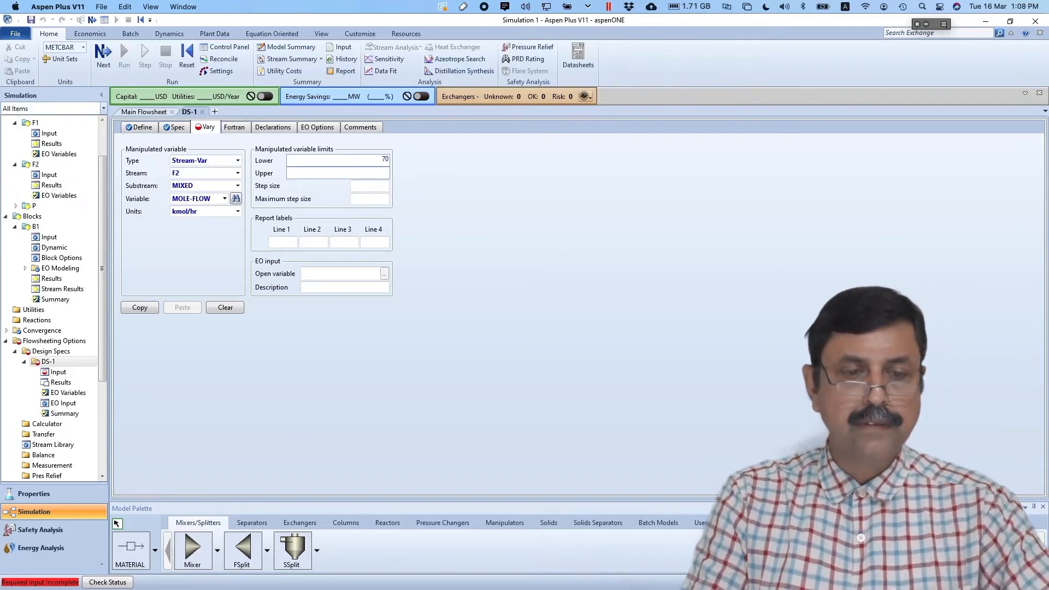
pyautogui.click(374, 174)
pyautogui.write('75')
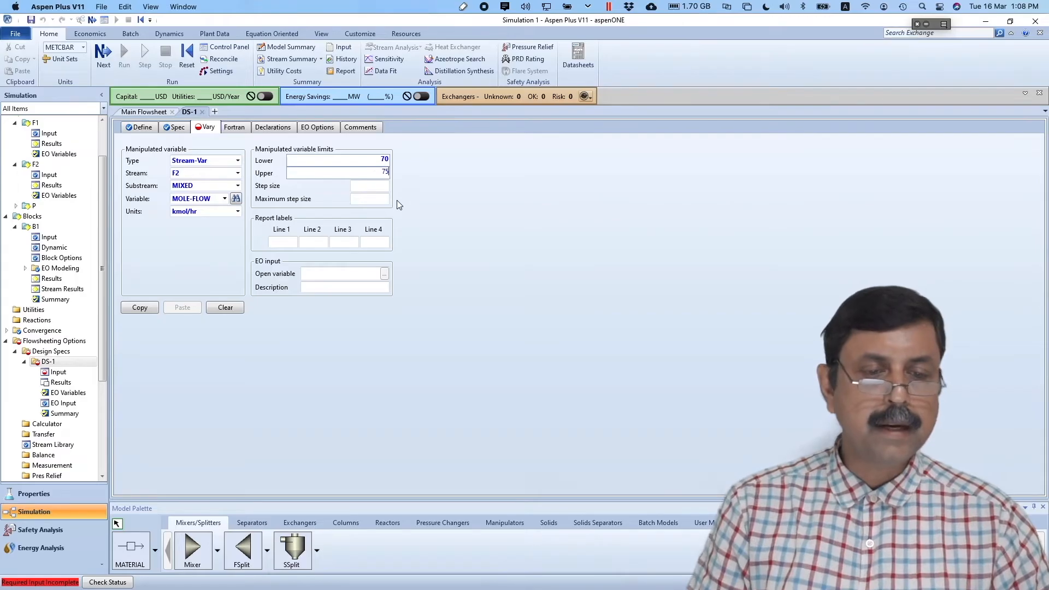
pyautogui.click(382, 186)
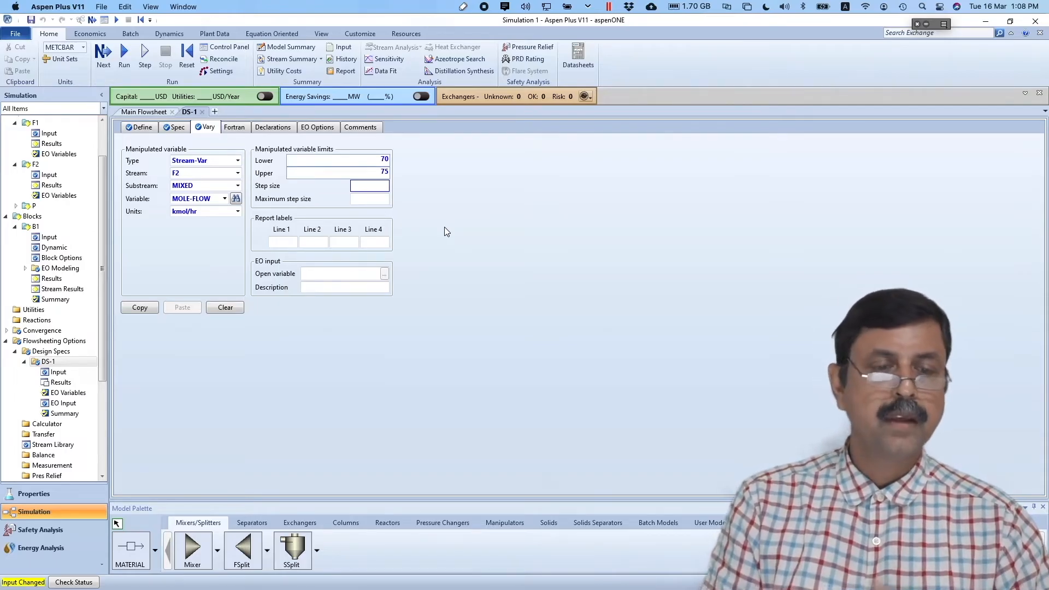
# - Run the simulation and view DS-1 results: F2 at 71.4894 kmol/hr gives MFMP 0.53
pyautogui.click(495, 241)
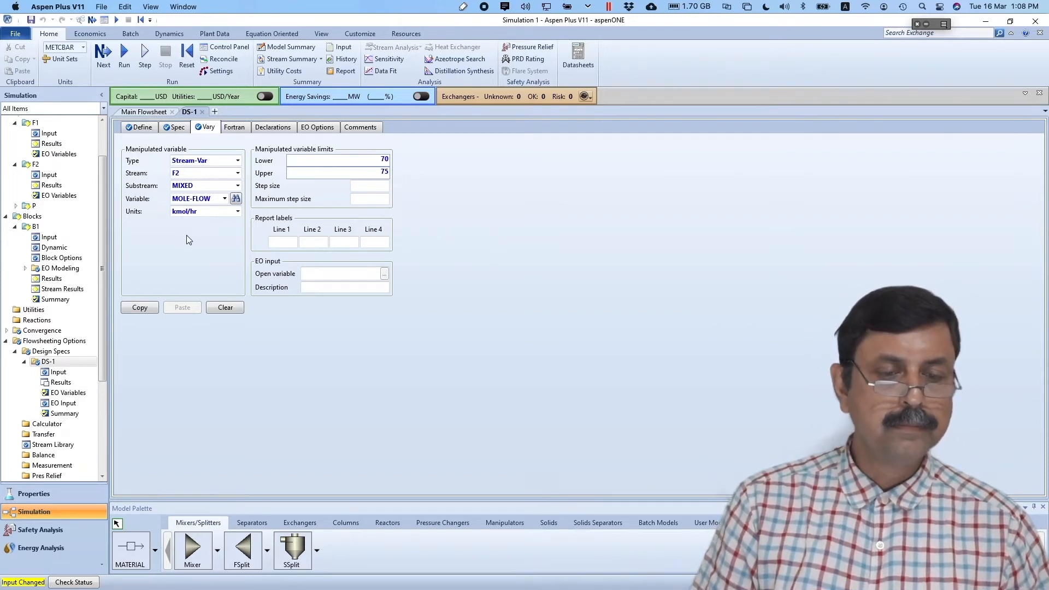
pyautogui.click(125, 55)
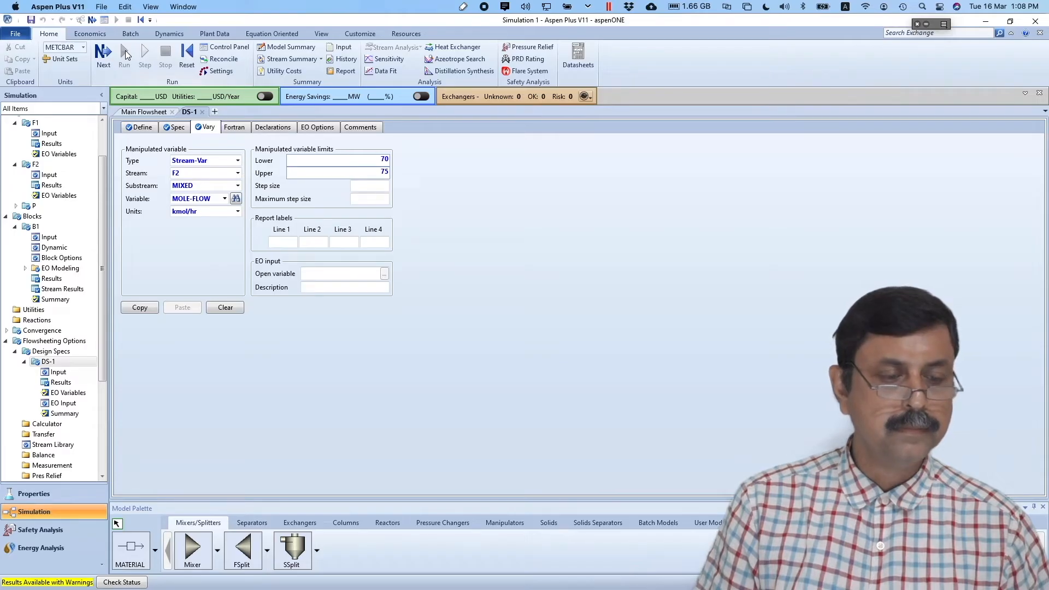
pyautogui.click(64, 382)
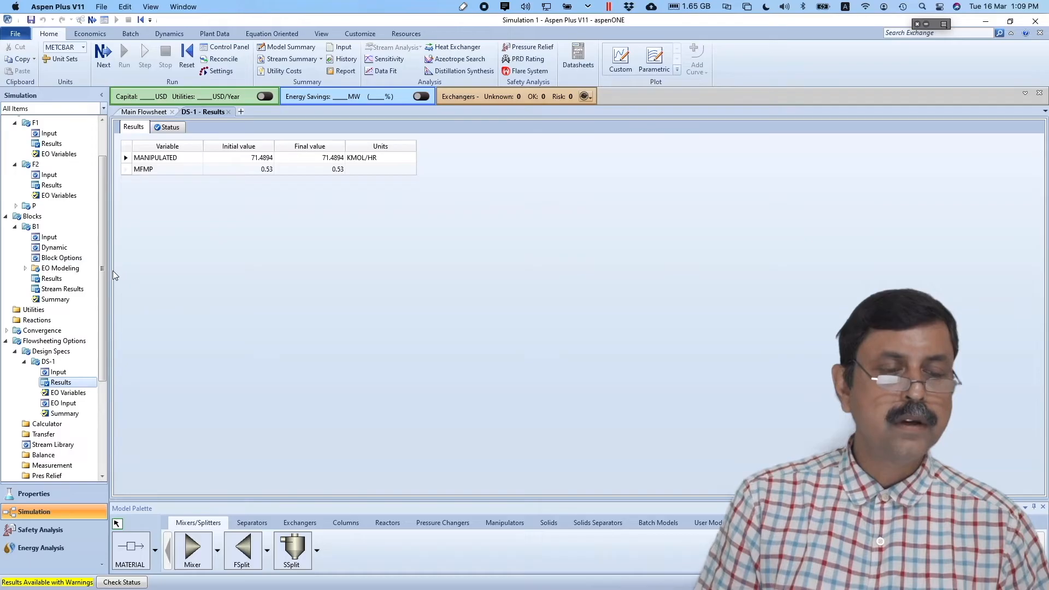
pyautogui.moveTo(101, 270)
pyautogui.mouseDown()
pyautogui.moveTo(100, 247)
pyautogui.moveTo(103, 273)
pyautogui.moveTo(102, 260)
pyautogui.mouseUp()
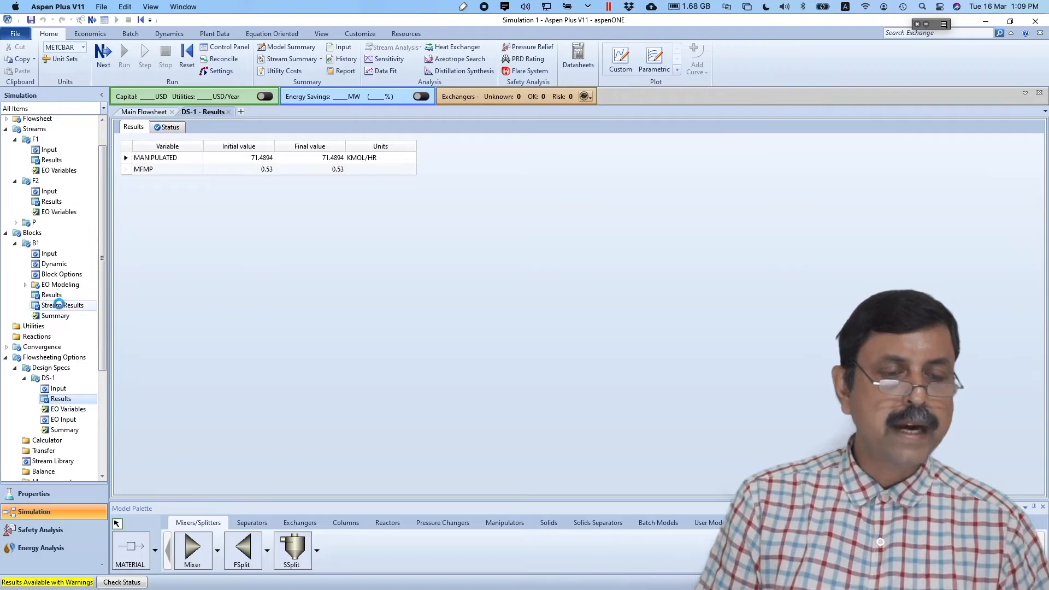
# - Check in mixer B1's stream table that stream P's methanol mole fraction is 0.53
pyautogui.click(60, 306)
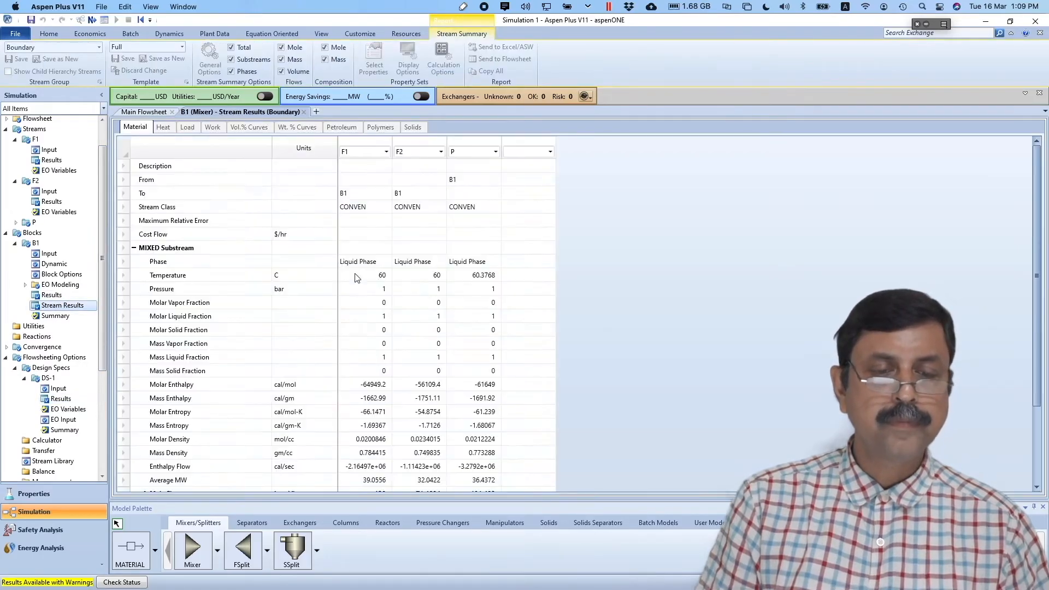
pyautogui.scroll(-3, 567, 345)
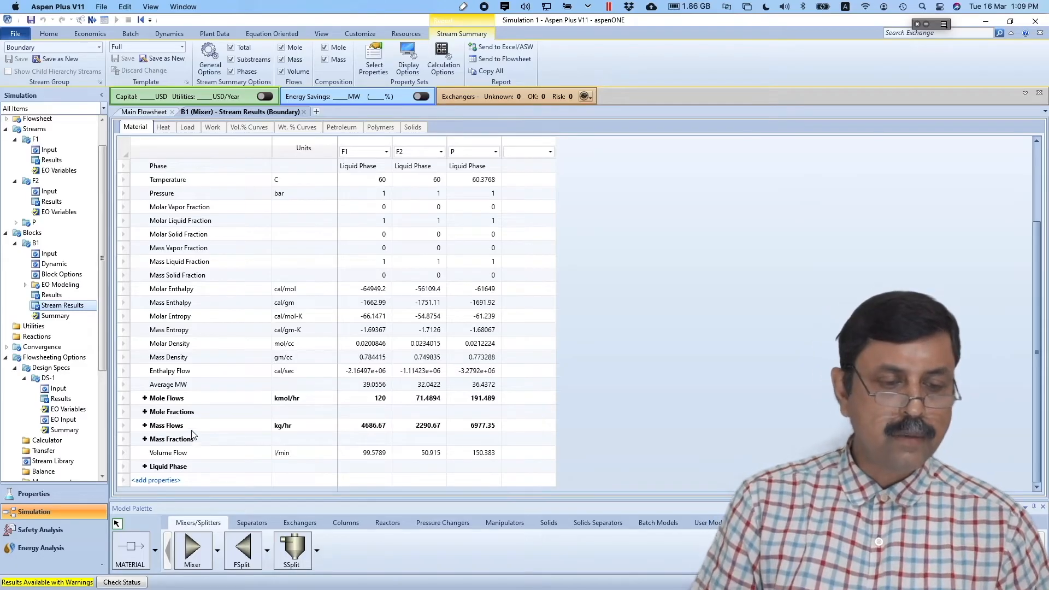
pyautogui.click(145, 412)
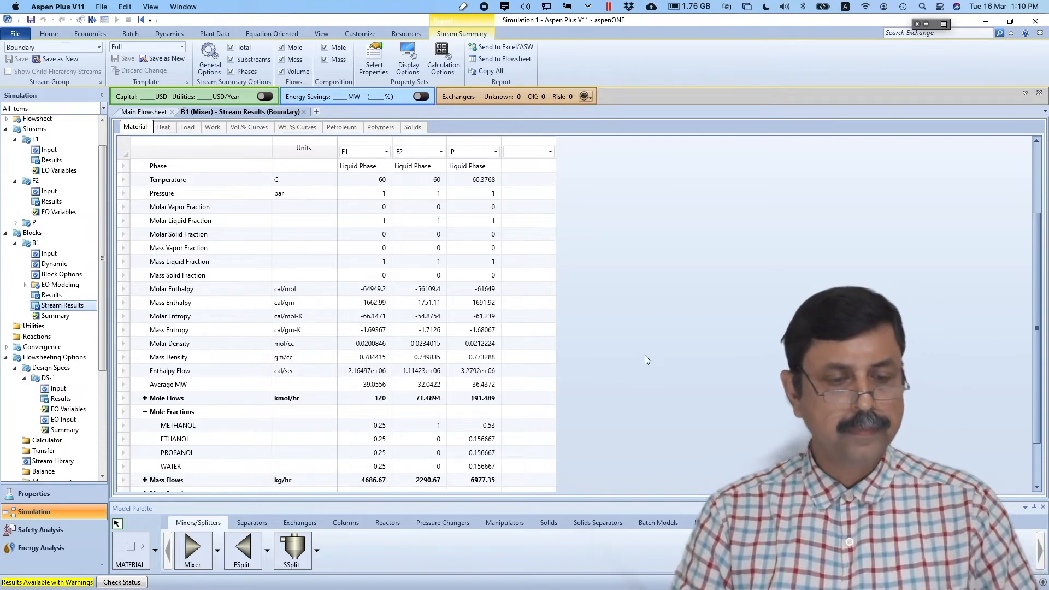
# - Switch to the presentation and scroll to the Optimization slide
pyautogui.press('super+Tab')
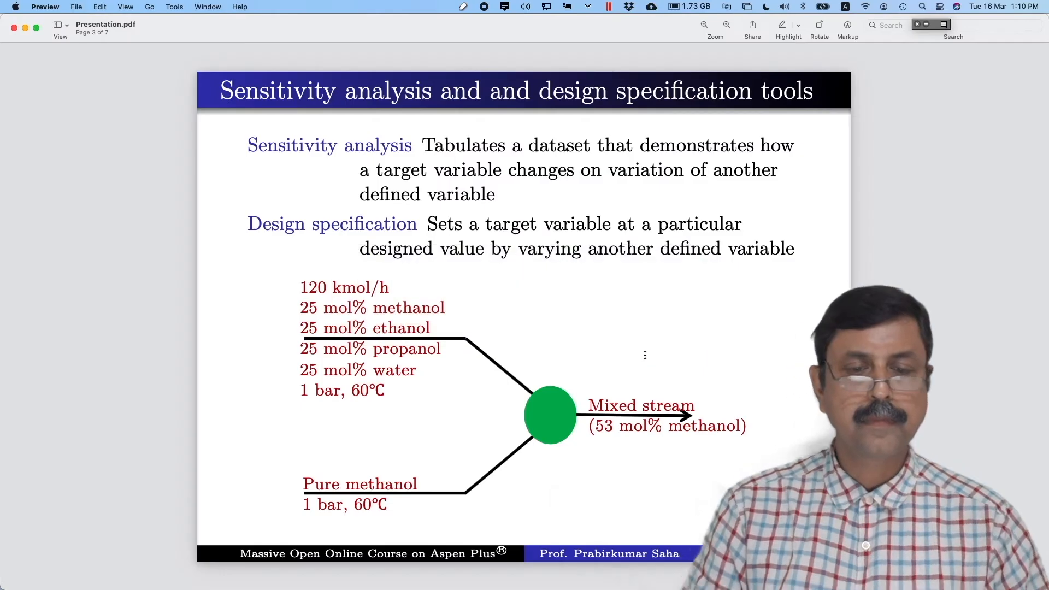
pyautogui.click(748, 305)
pyautogui.click(803, 304)
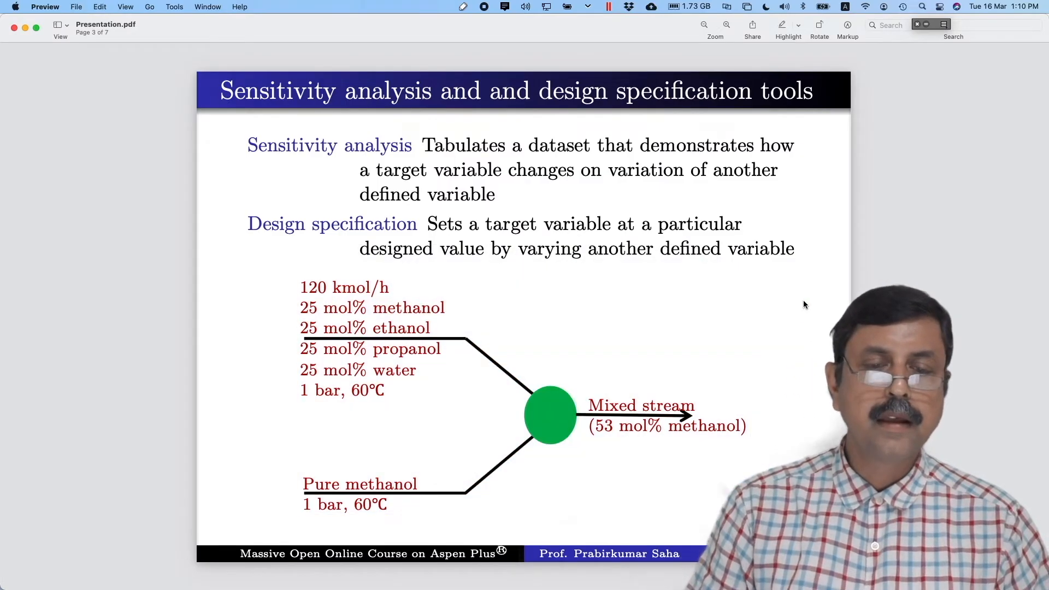
pyautogui.scroll(-5, 803, 305)
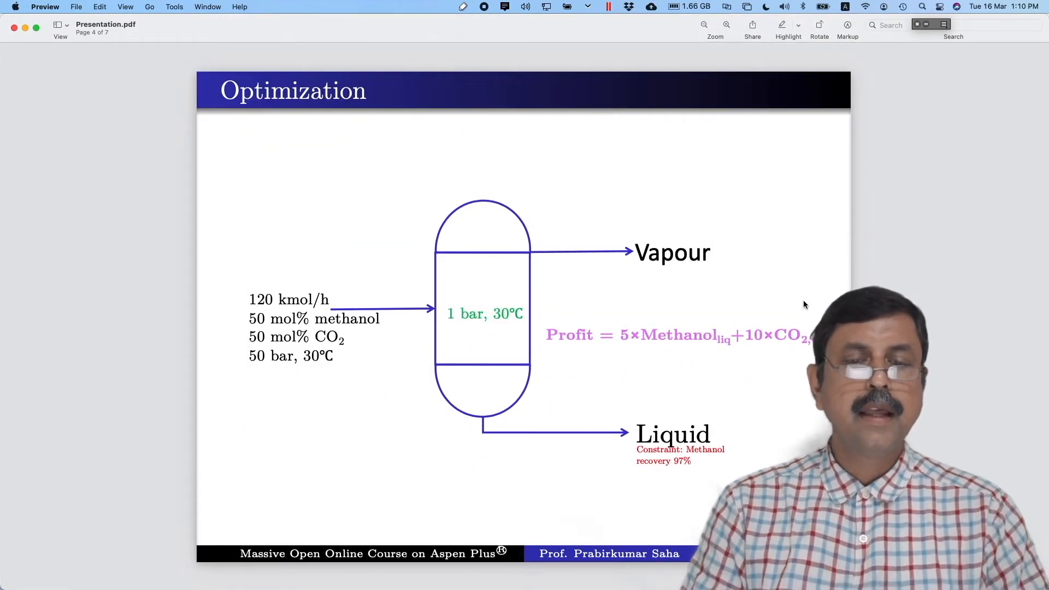
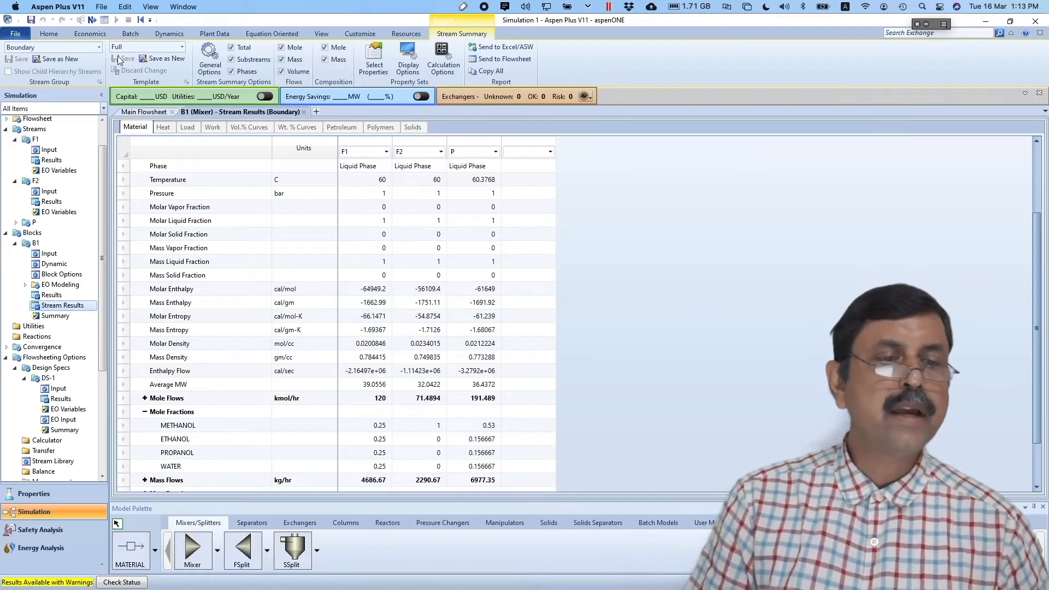
# - Start a new blank simulation from the File menu
pyautogui.click(16, 37)
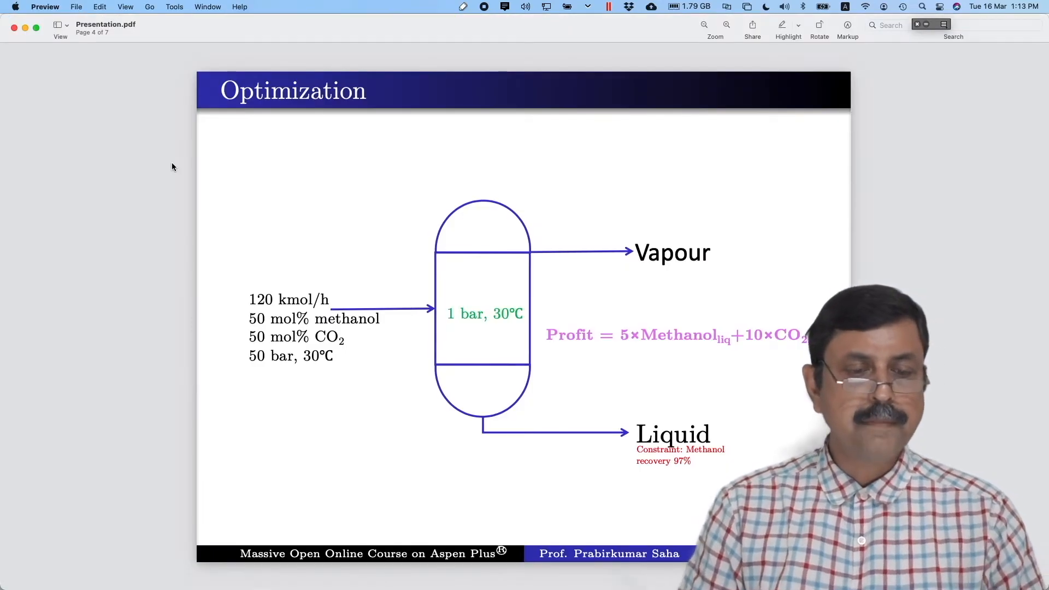
# - Enter METHANOL and CO2 as component IDs and continue to the property methods form
pyautogui.press('super+Tab')
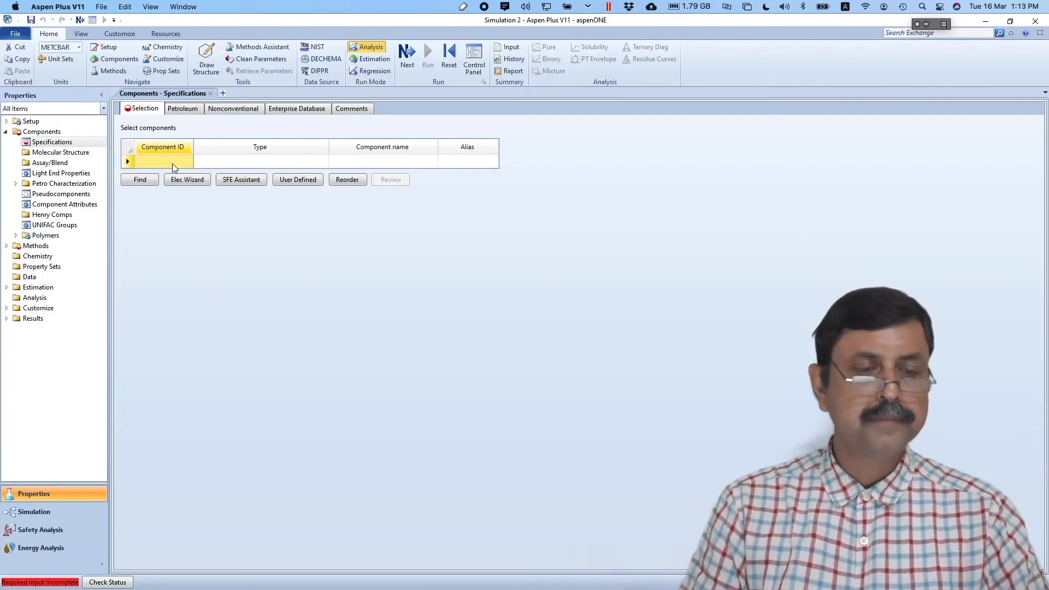
pyautogui.click(172, 163)
pyautogui.write('METHAN')
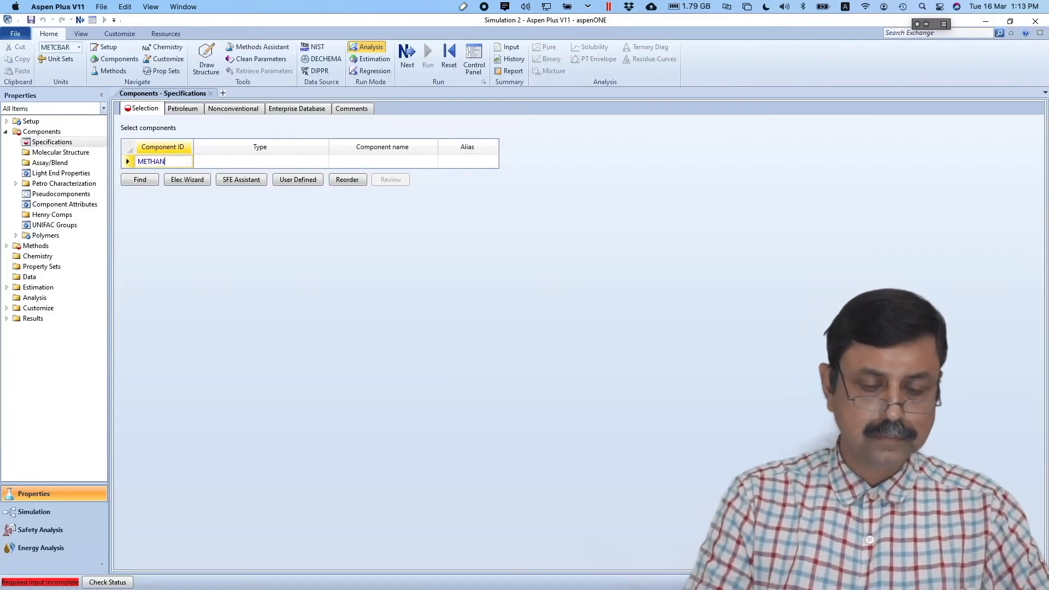
pyautogui.write('OL')
pyautogui.press('Return')
pyautogui.write('CO2')
pyautogui.press('Return')
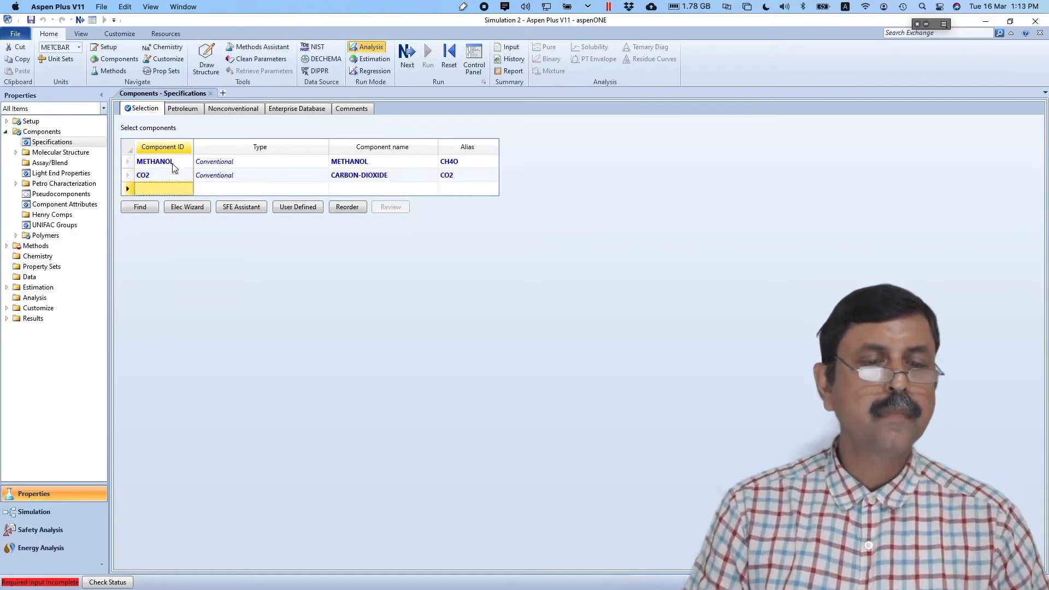
pyautogui.click(416, 53)
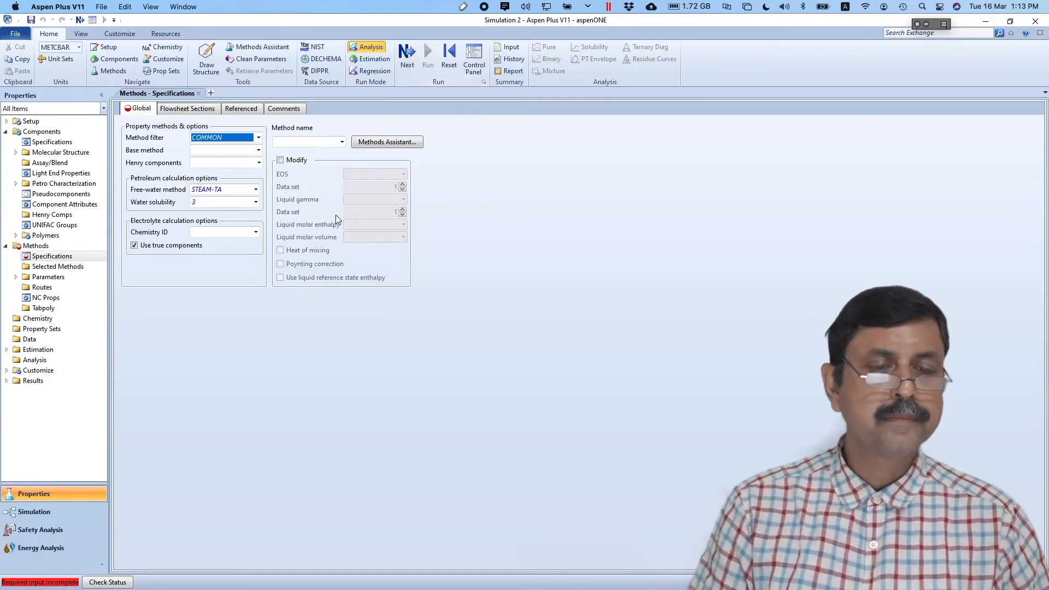
# - Choose UNIFAC as the property method, run the property analysis, and go to the Simulation flowsheet
pyautogui.click(317, 144)
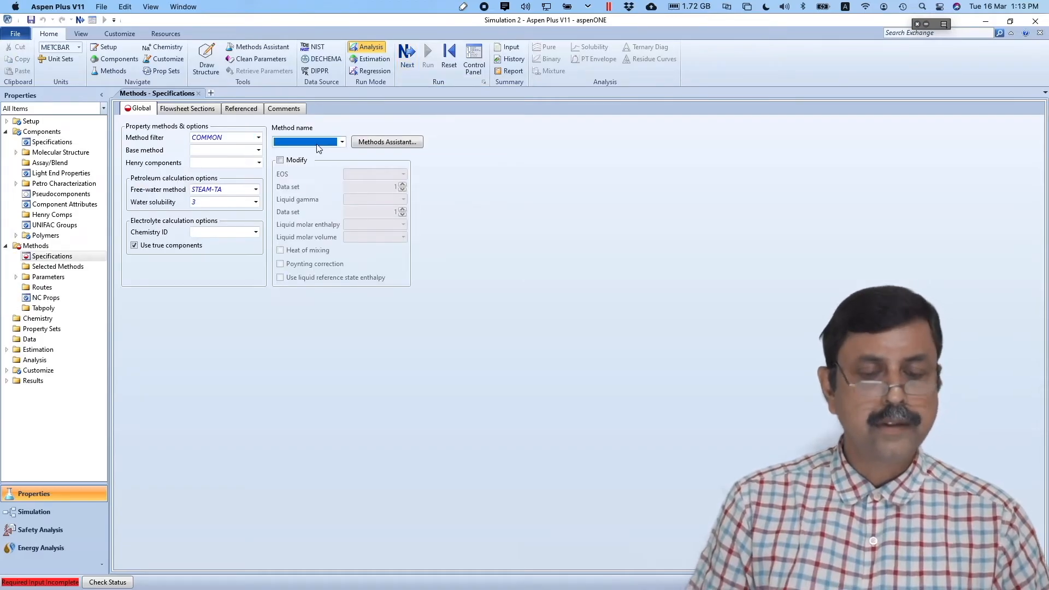
pyautogui.write('UNIFAC')
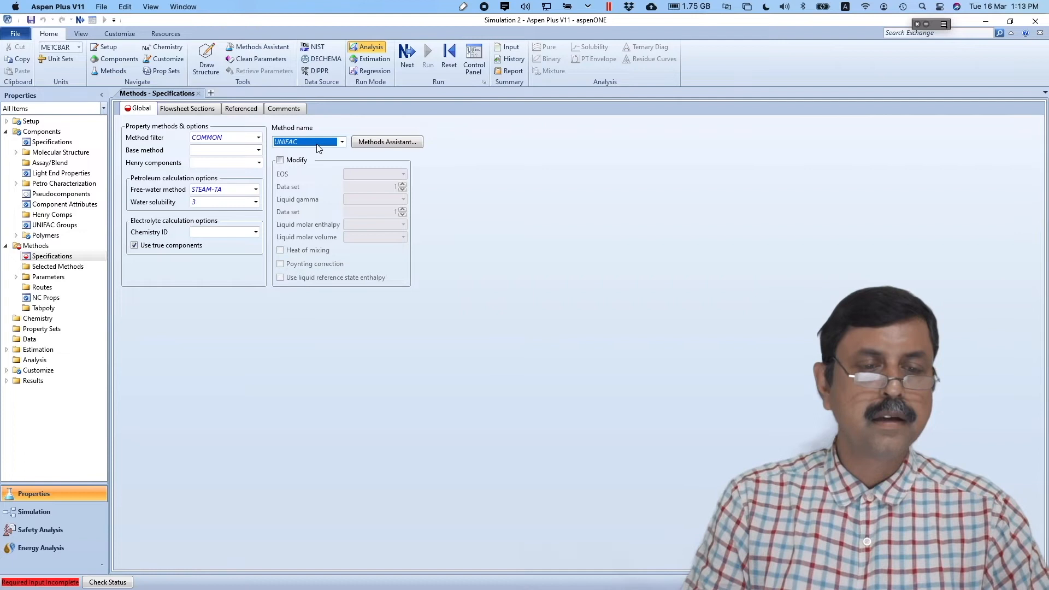
pyautogui.press('Return')
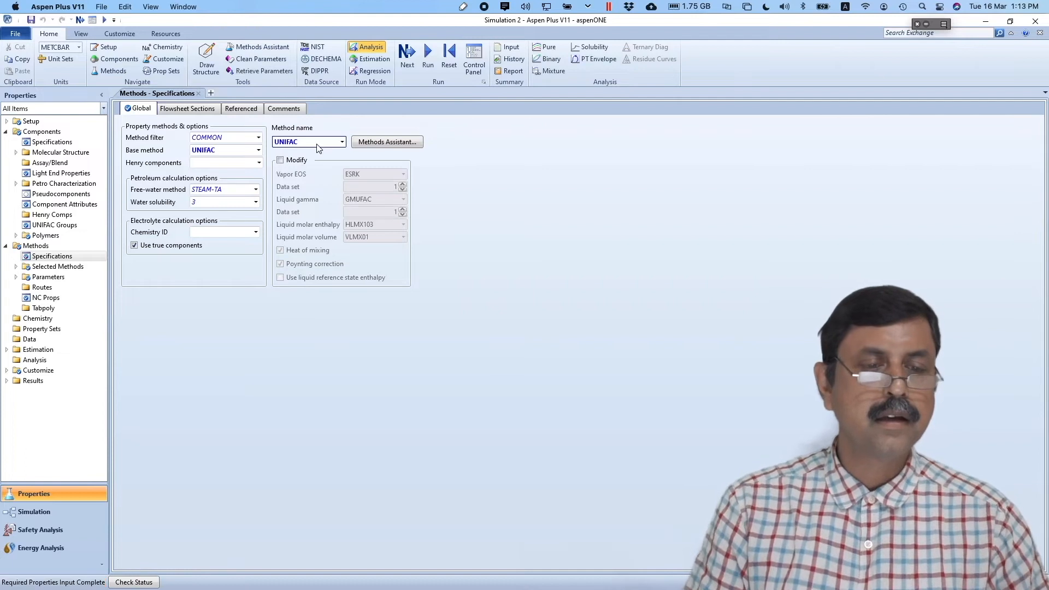
pyautogui.click(427, 55)
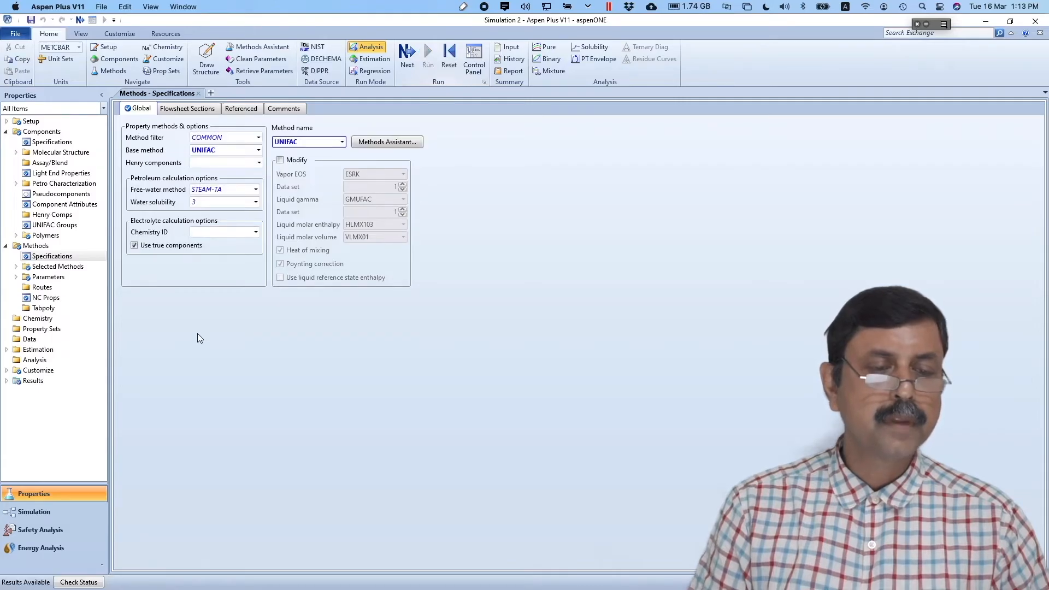
pyautogui.click(36, 511)
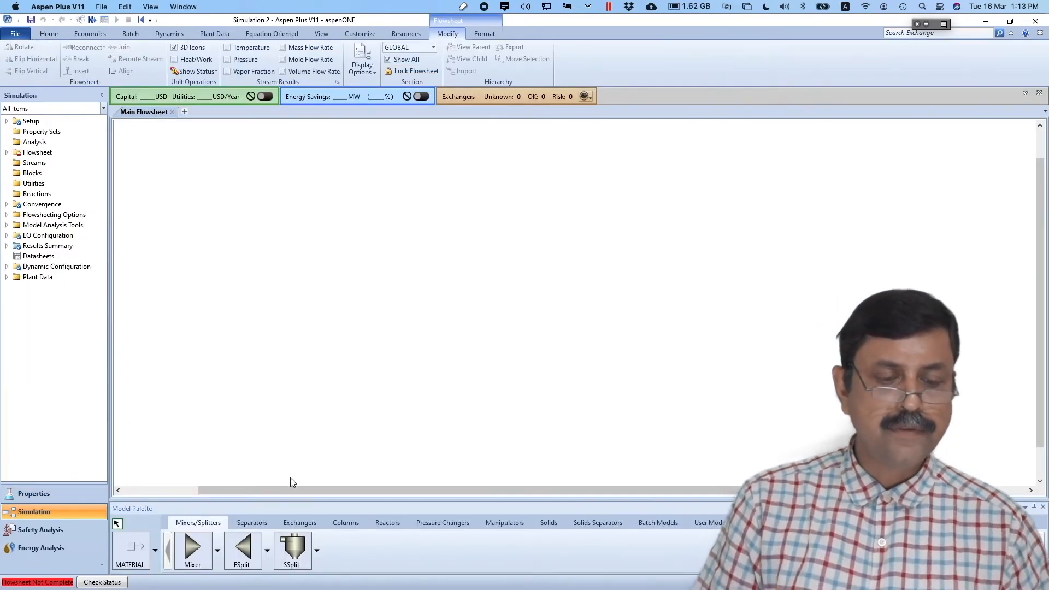
# - Place a Flash2 drum and draw its feed, vapour outlet and liquid outlet material streams
pyautogui.click(257, 523)
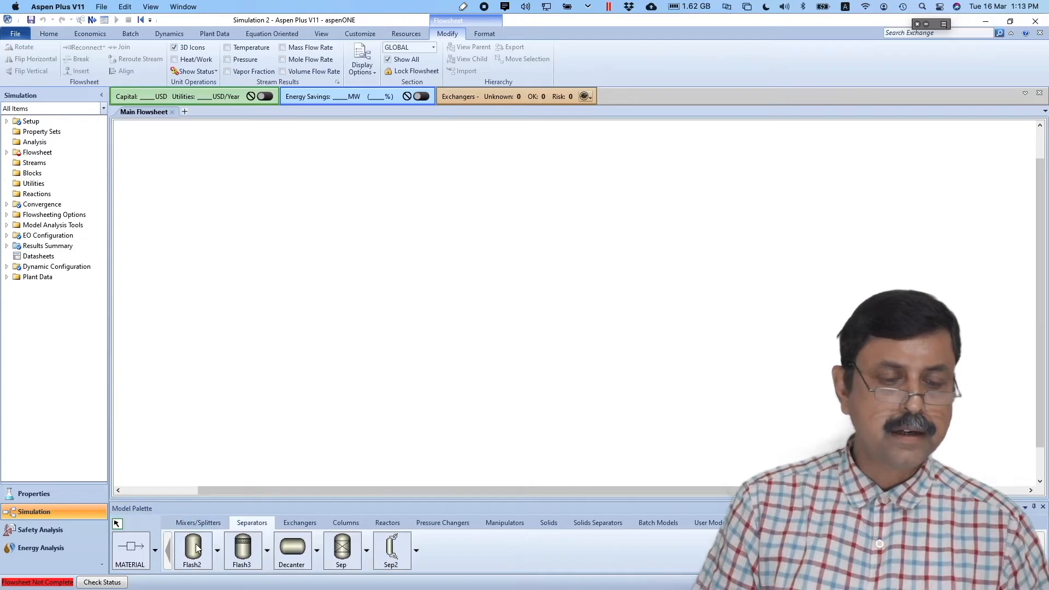
pyautogui.click(516, 291)
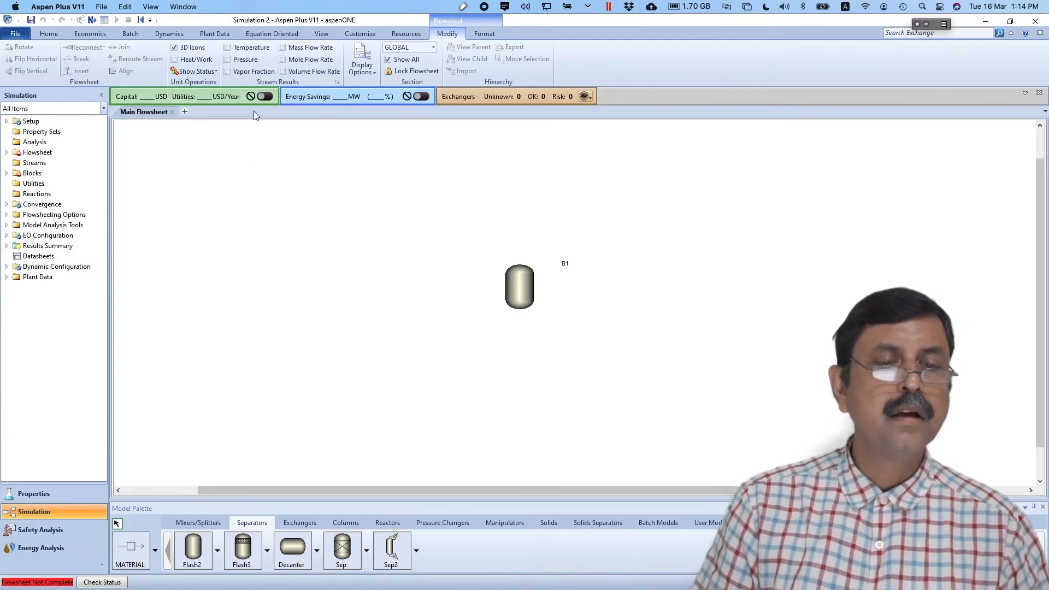
pyautogui.click(131, 553)
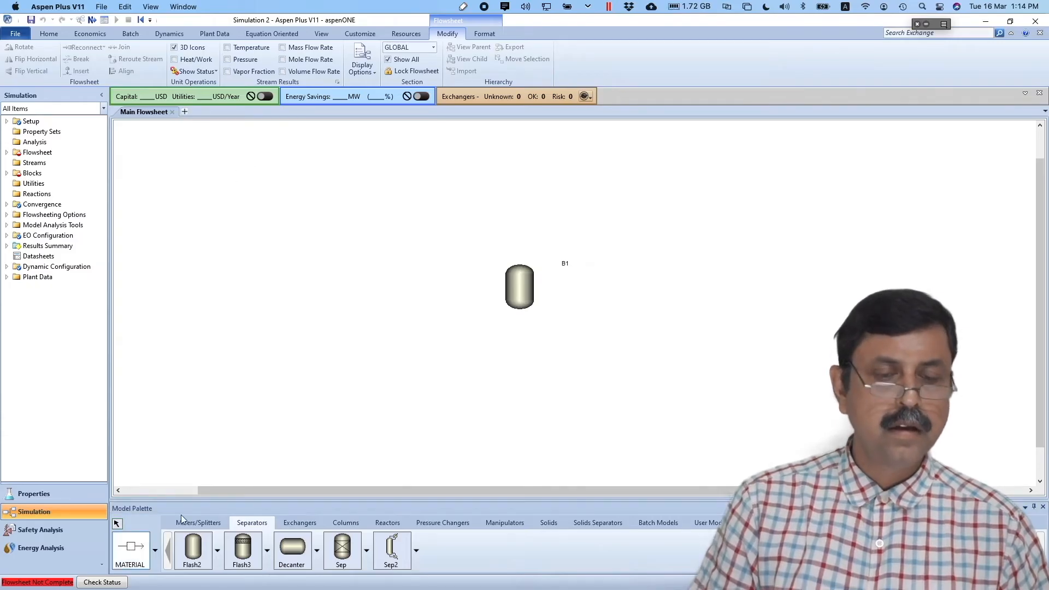
pyautogui.click(500, 290)
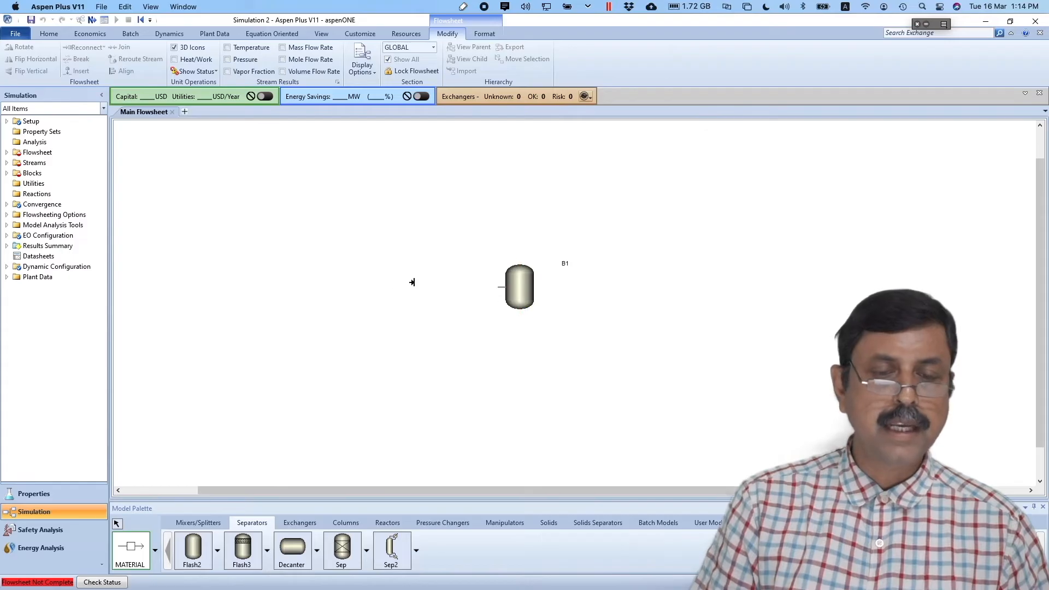
pyautogui.click(321, 281)
pyautogui.click(519, 259)
pyautogui.click(646, 216)
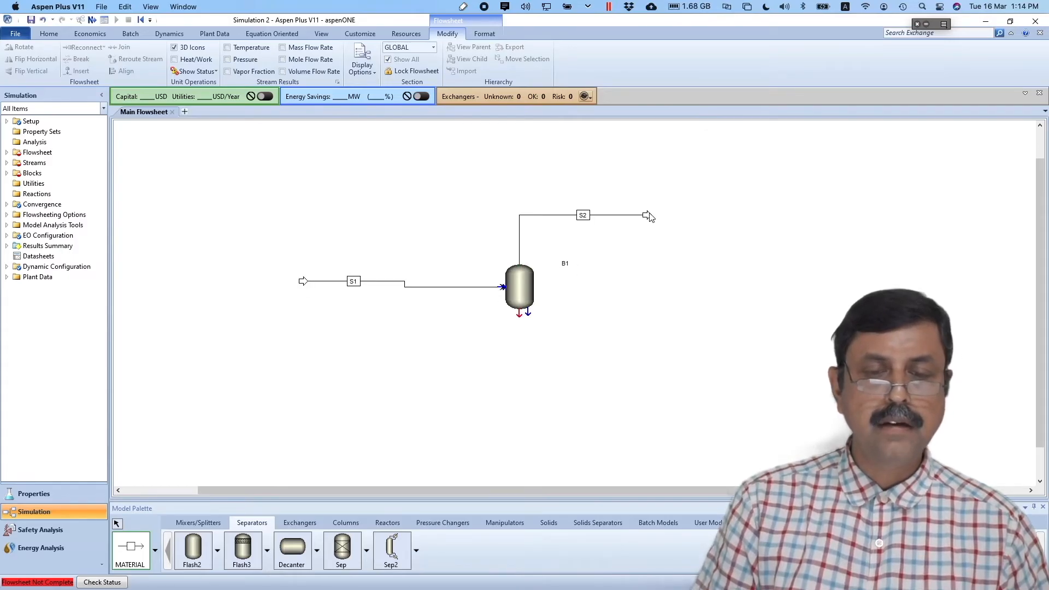
pyautogui.click(519, 313)
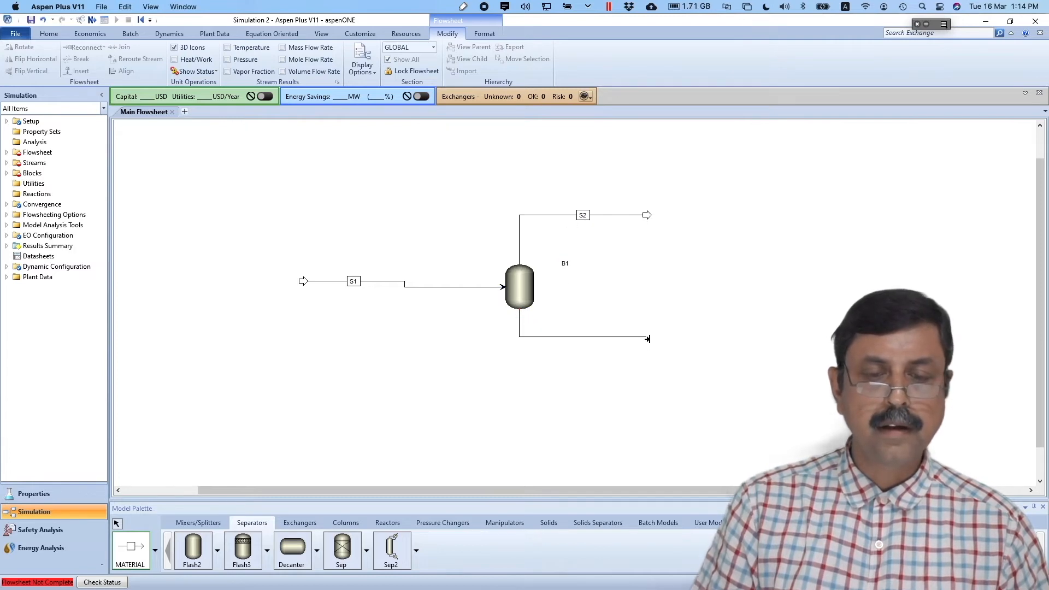
pyautogui.click(648, 338)
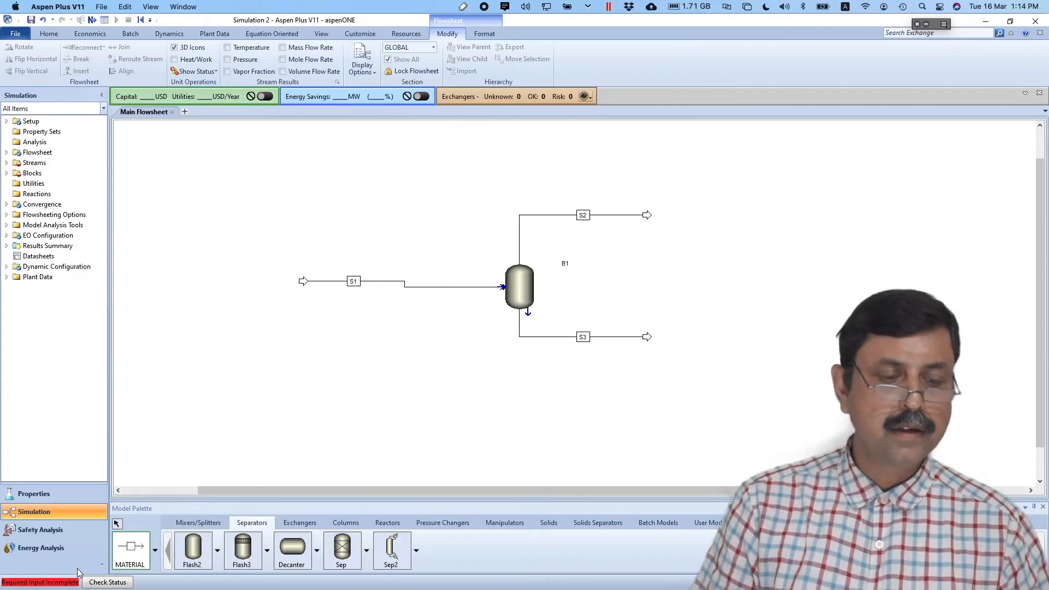
pyautogui.click(117, 525)
# - Rename streams S1, S2, S3 to FEED, VAPOUR and LIQUID
pyautogui.click(354, 281)
pyautogui.click(353, 282)
pyautogui.write('FEED')
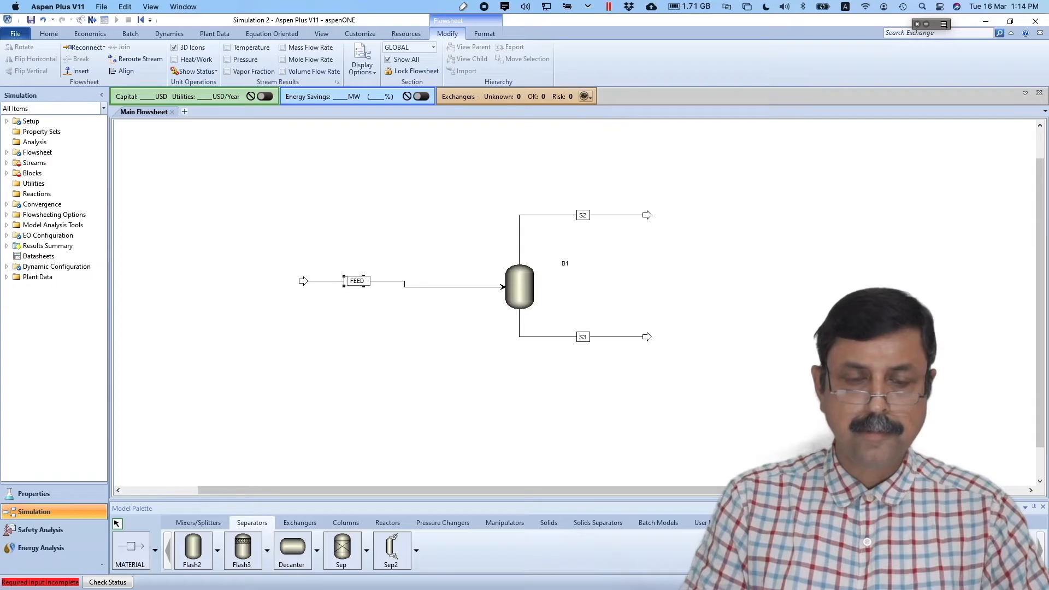
pyautogui.press('Return')
pyautogui.click(583, 214)
pyautogui.click(583, 214)
pyautogui.write('VAP')
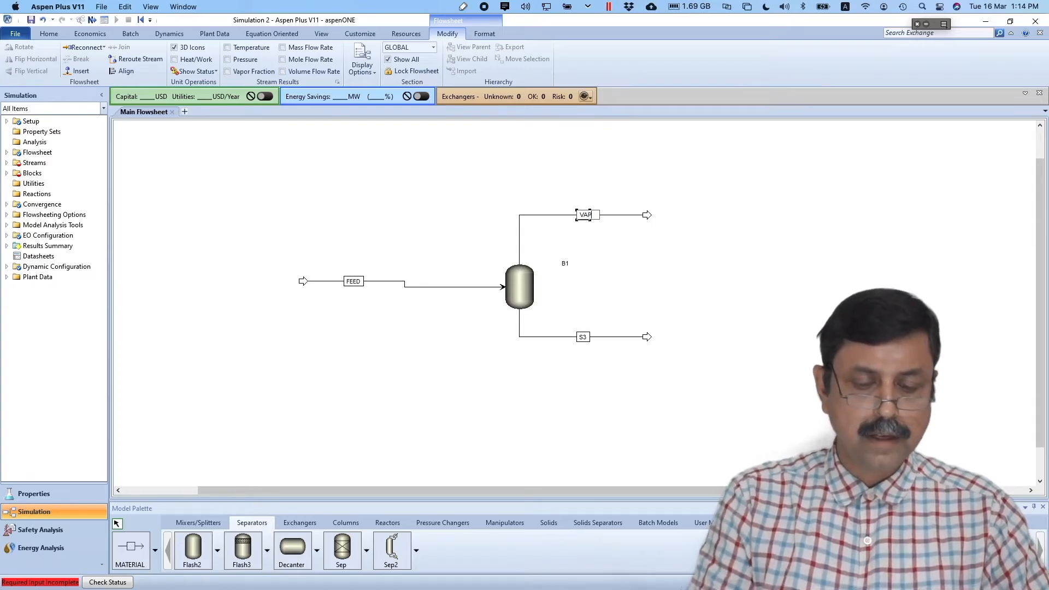
pyautogui.write('UR')
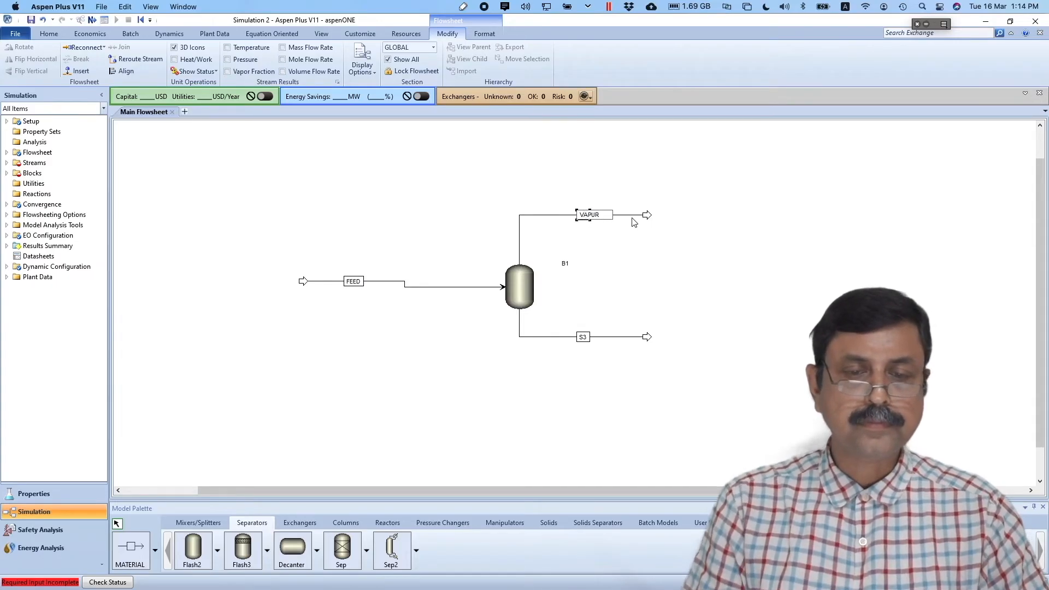
pyautogui.press('BackSpace')
pyautogui.press('BackSpace')
pyautogui.write('OUR')
pyautogui.click(581, 337)
pyautogui.write('LIQU')
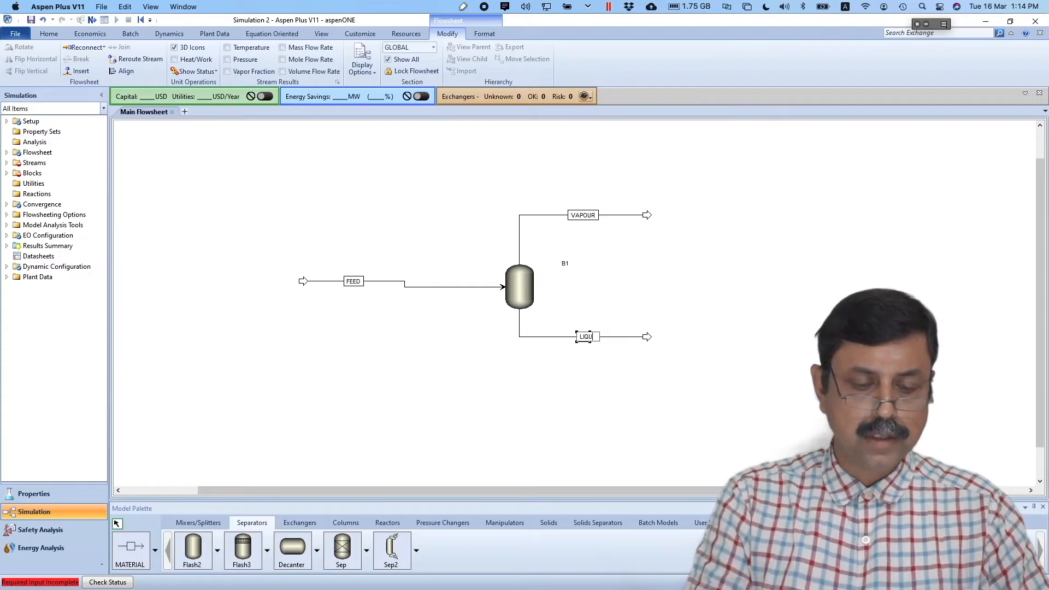
pyautogui.write('ID')
pyautogui.click(577, 384)
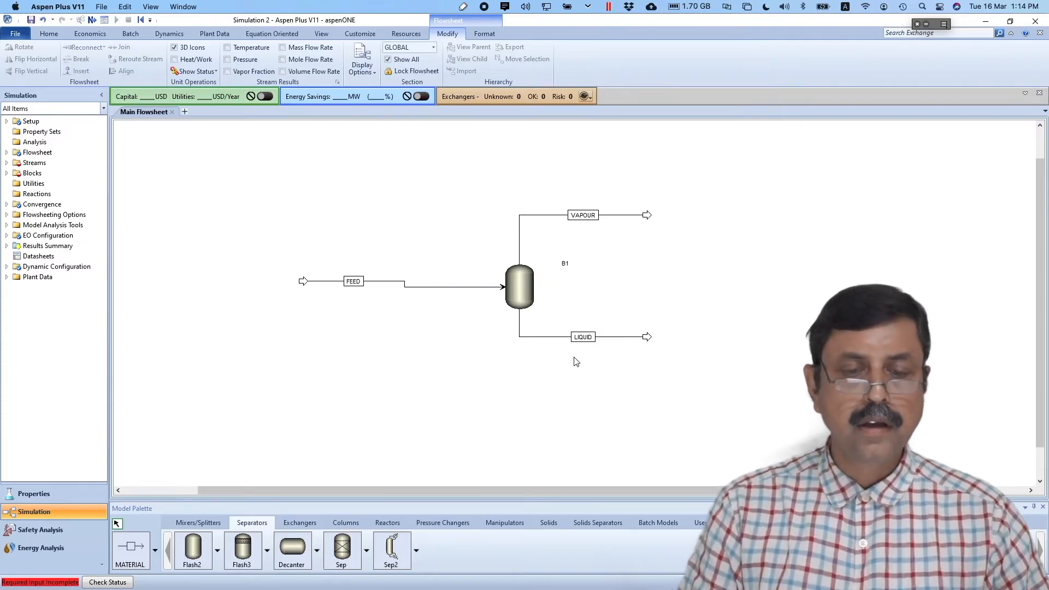
# - Rename block B1 to FLASH and center its label on the drum
pyautogui.click(565, 263)
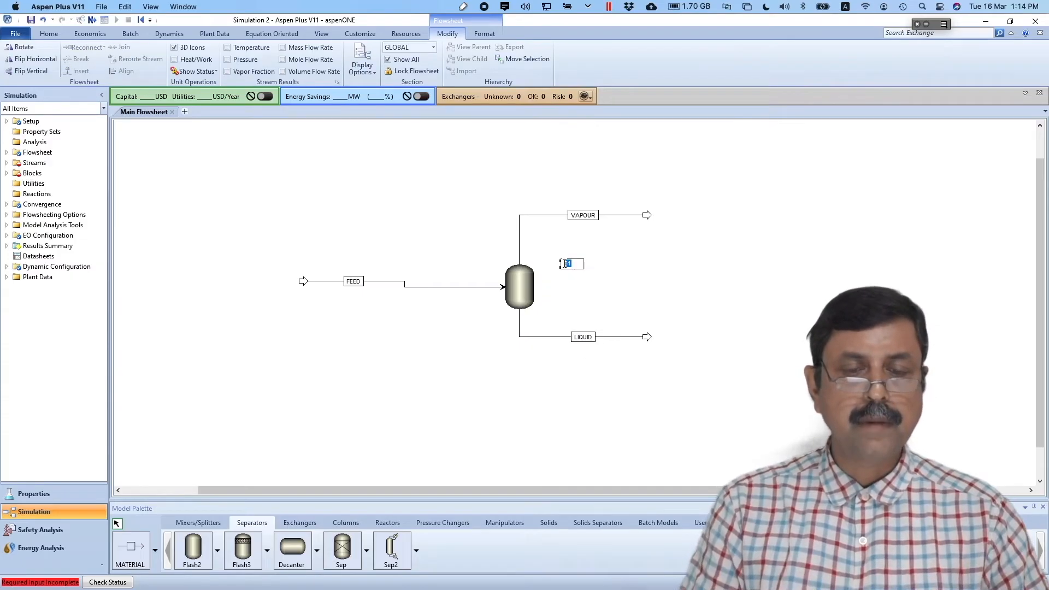
pyautogui.write('FLA')
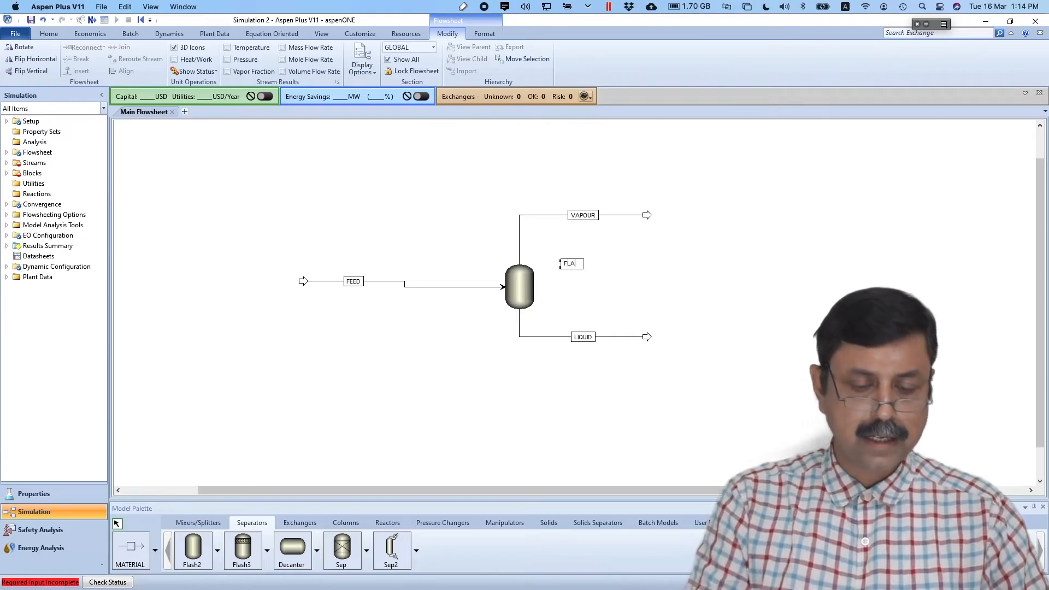
pyautogui.write('SH')
pyautogui.click(622, 323)
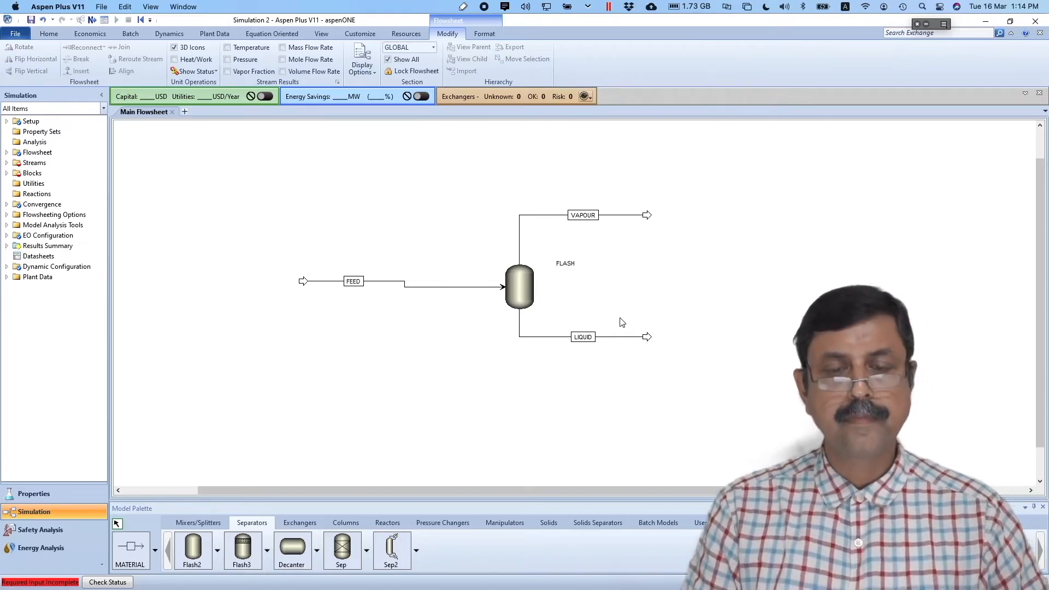
pyautogui.click(567, 267)
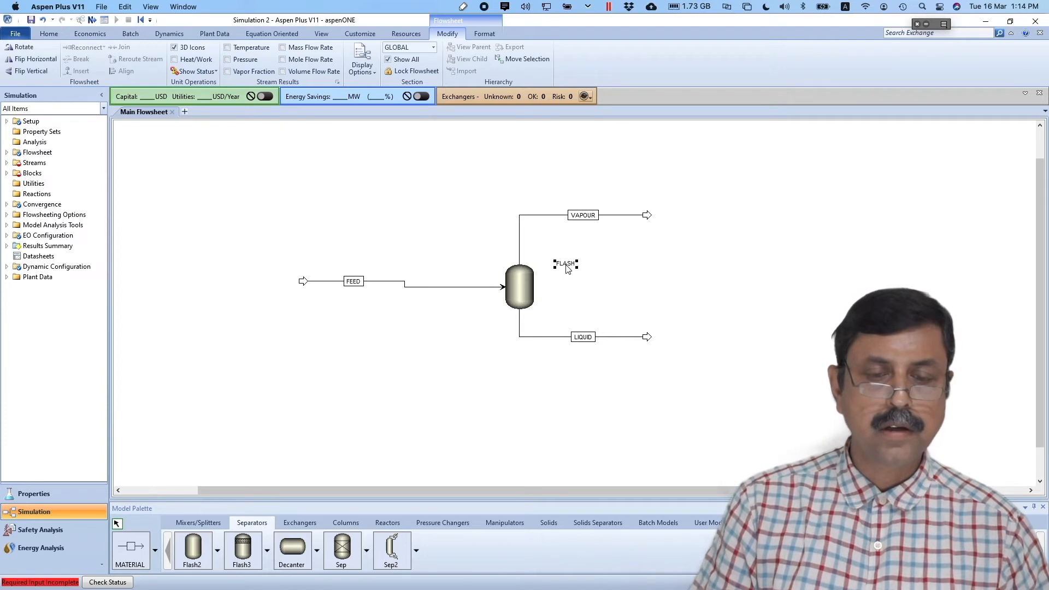
pyautogui.moveTo(568, 268); pyautogui.dragTo(519, 285)
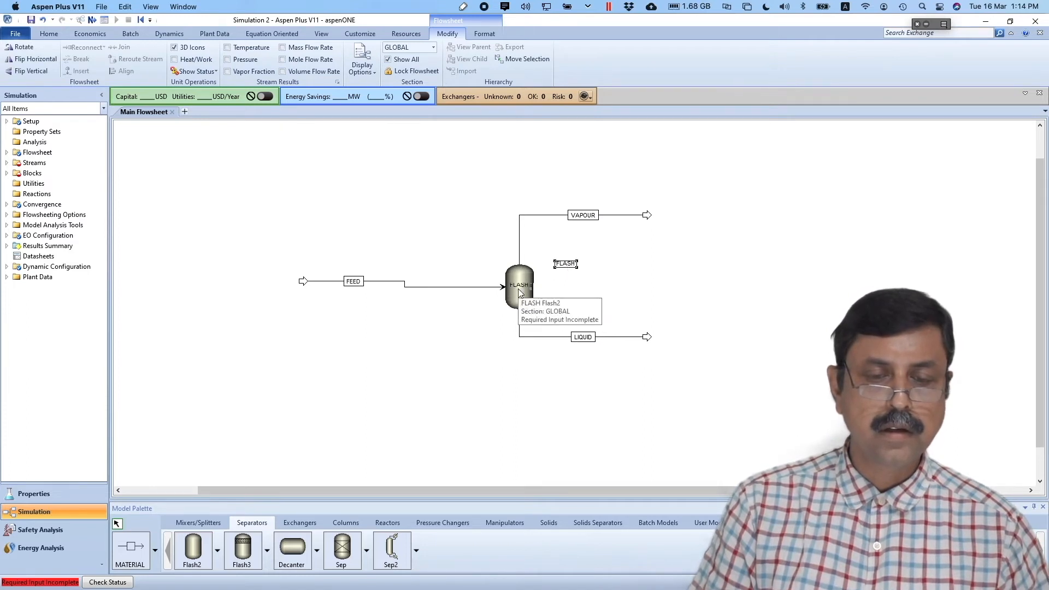
pyautogui.click(614, 294)
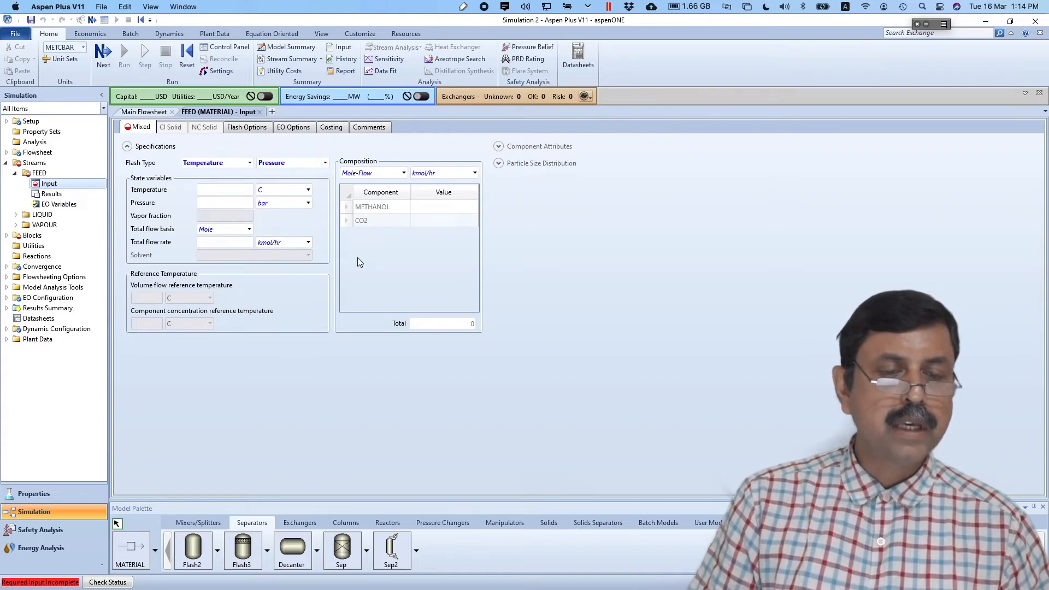
# - Enter the FEED temperature of 30 C and pressure of 50 bar, as given on the slide
pyautogui.press('super+Tab')
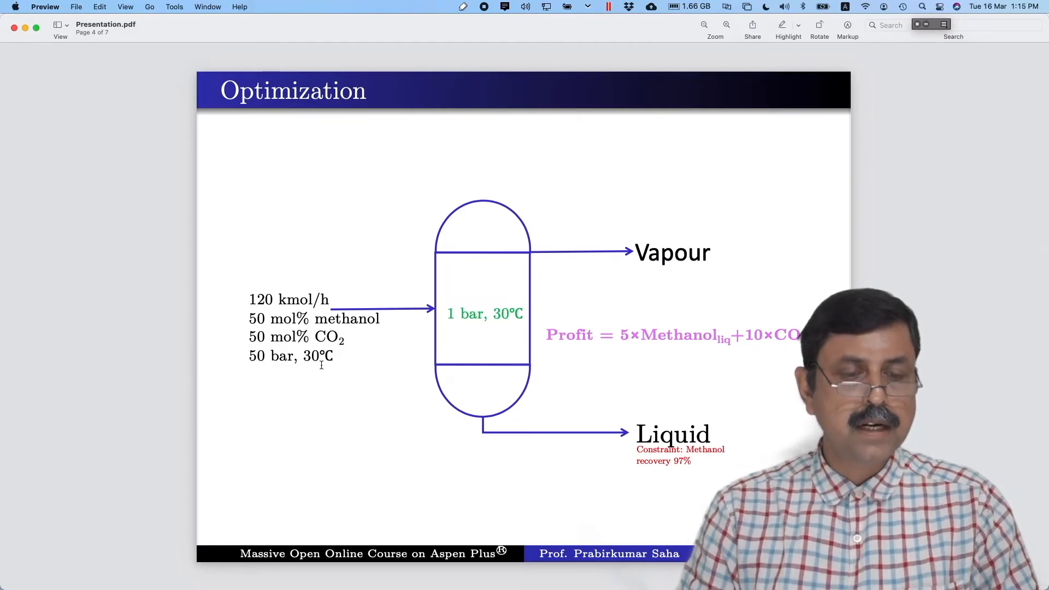
pyautogui.press('super+Tab')
pyautogui.click(233, 191)
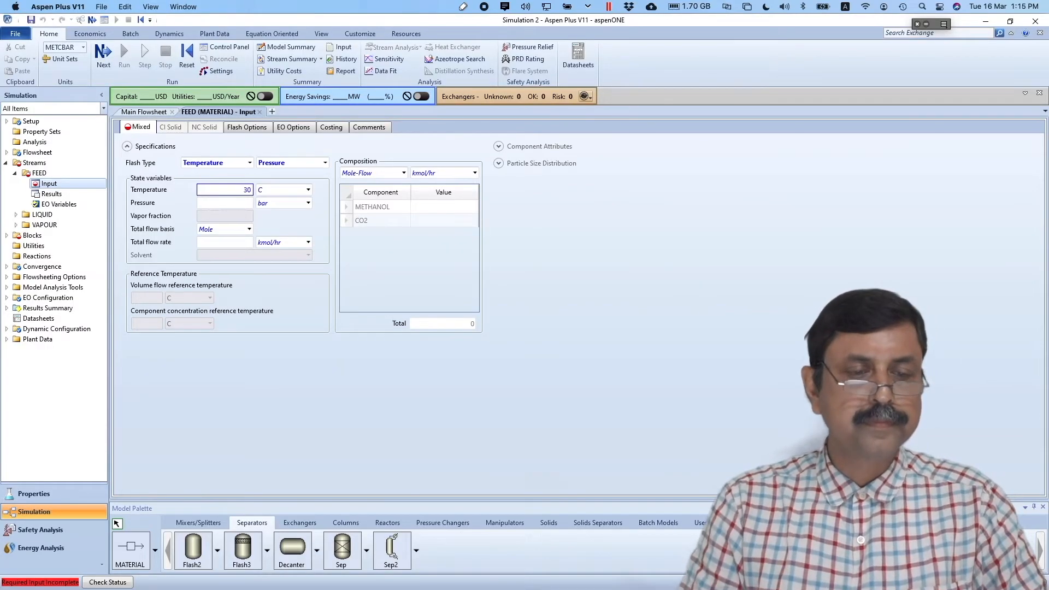
pyautogui.click(235, 203)
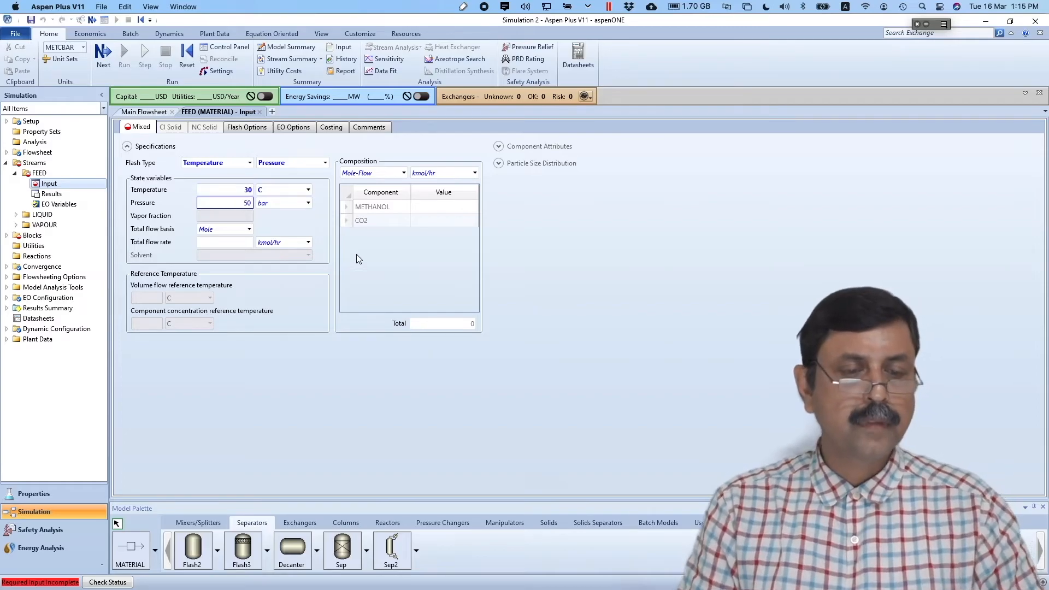
pyautogui.press('super+Tab')
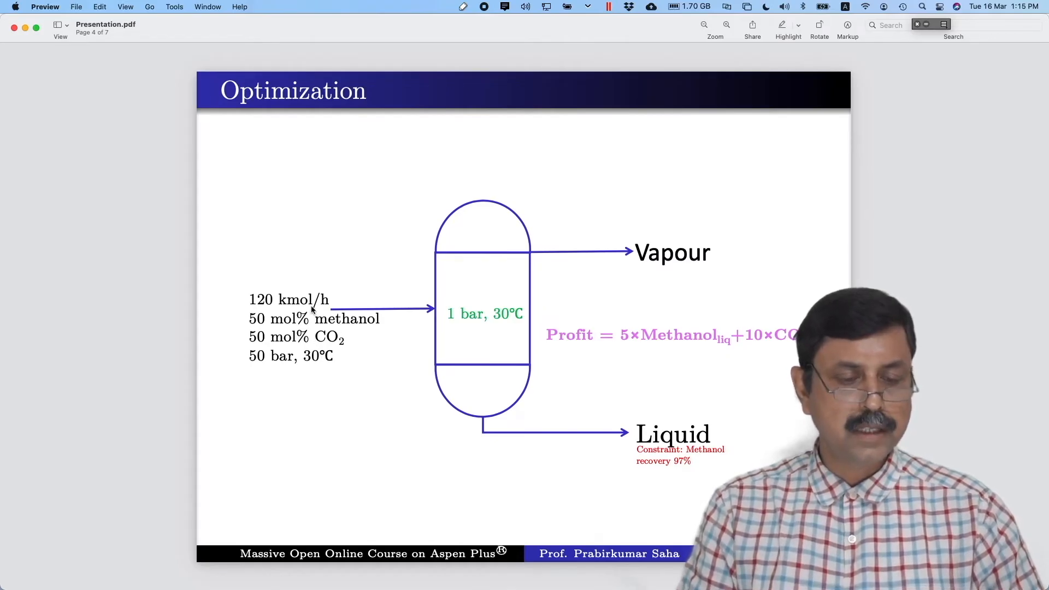
pyautogui.press('super+Tab')
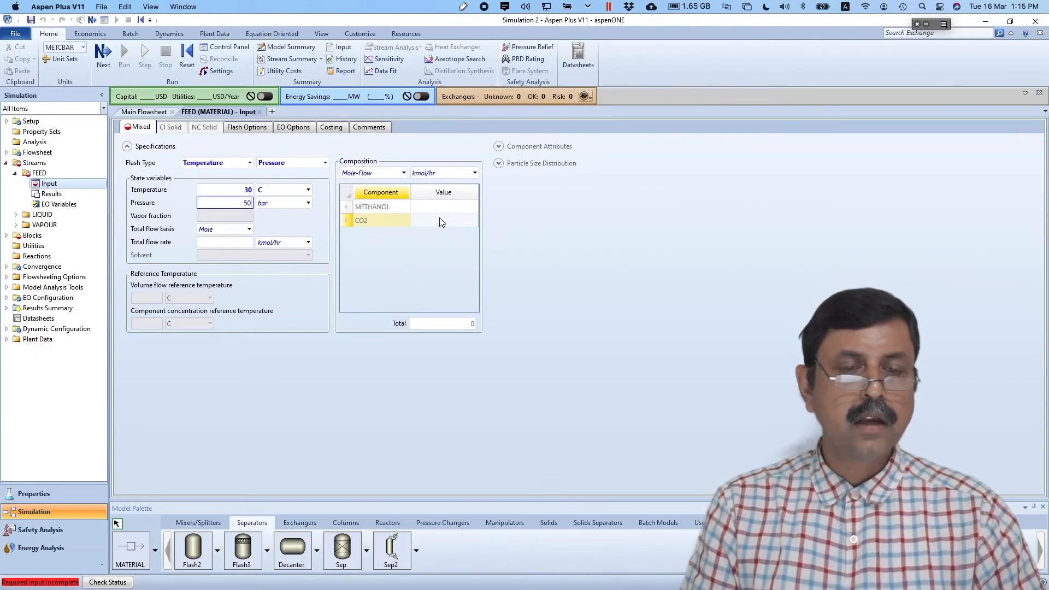
# - Set the FEED METHANOL and CO2 mole flows to 60 kmol/hr each
pyautogui.click(454, 211)
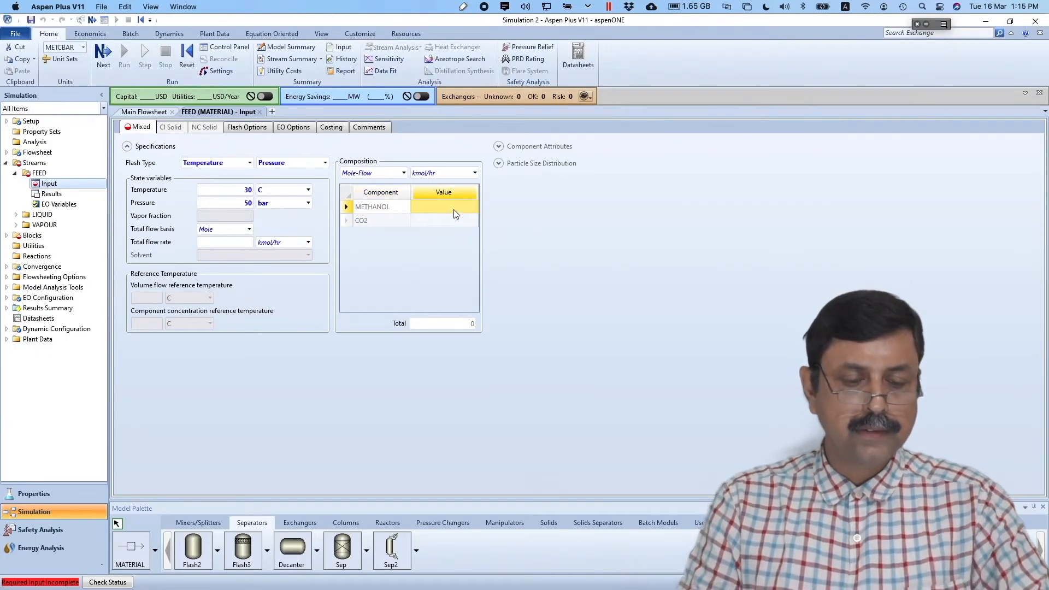
pyautogui.write('60')
pyautogui.click(466, 223)
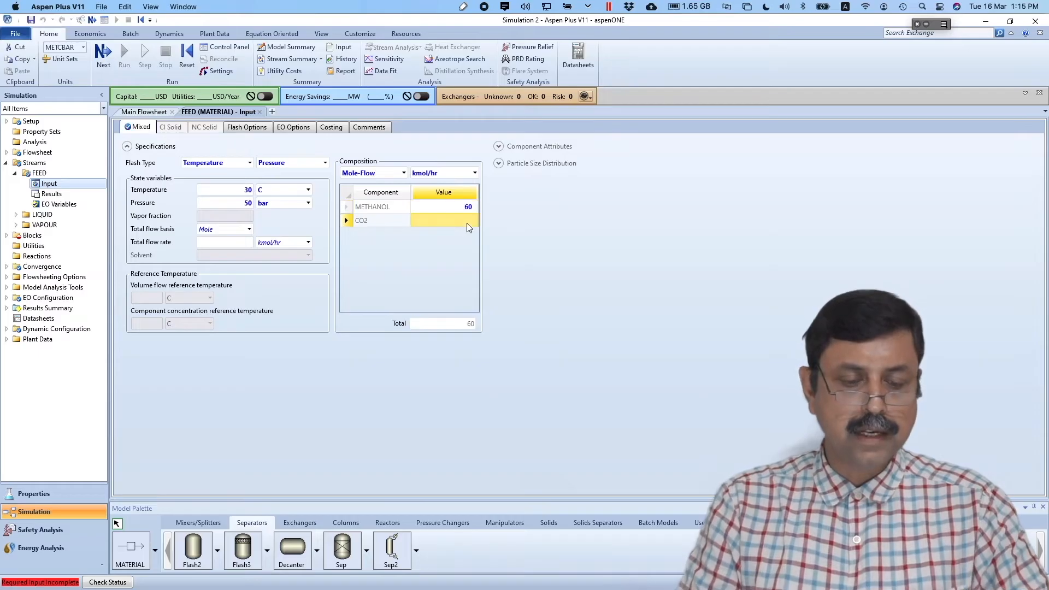
pyautogui.write('60')
pyautogui.press('Return')
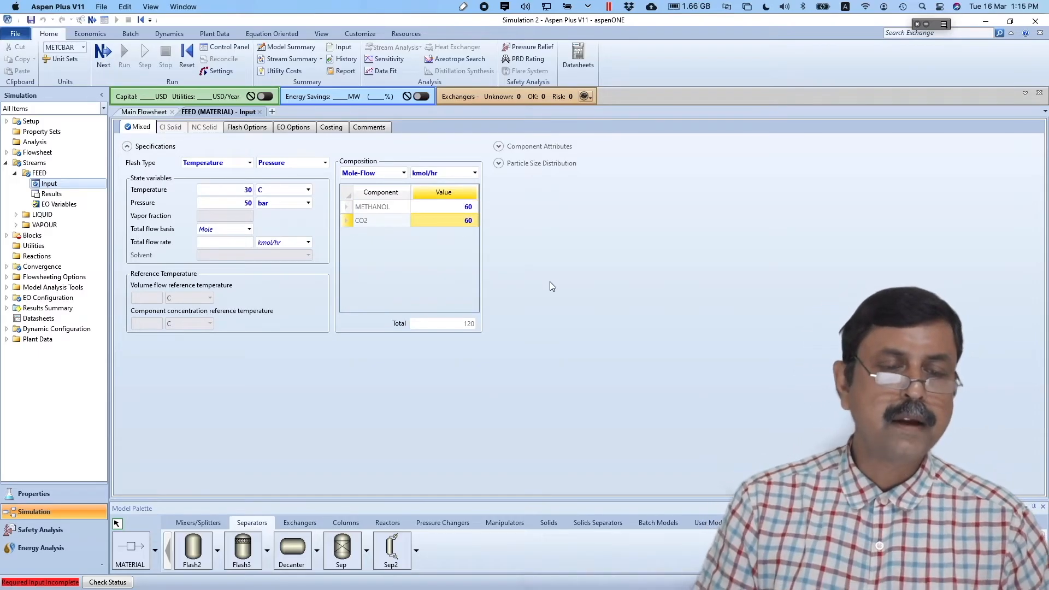
pyautogui.click(105, 56)
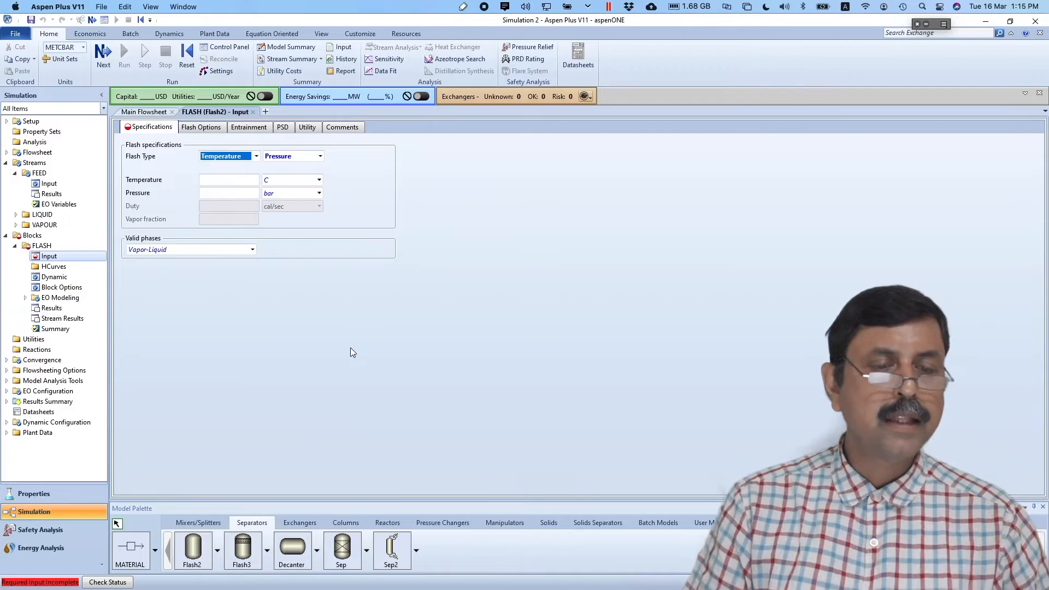
# - Specify FLASH at 30 C and 1 bar and run the simulation
pyautogui.press('super+Tab')
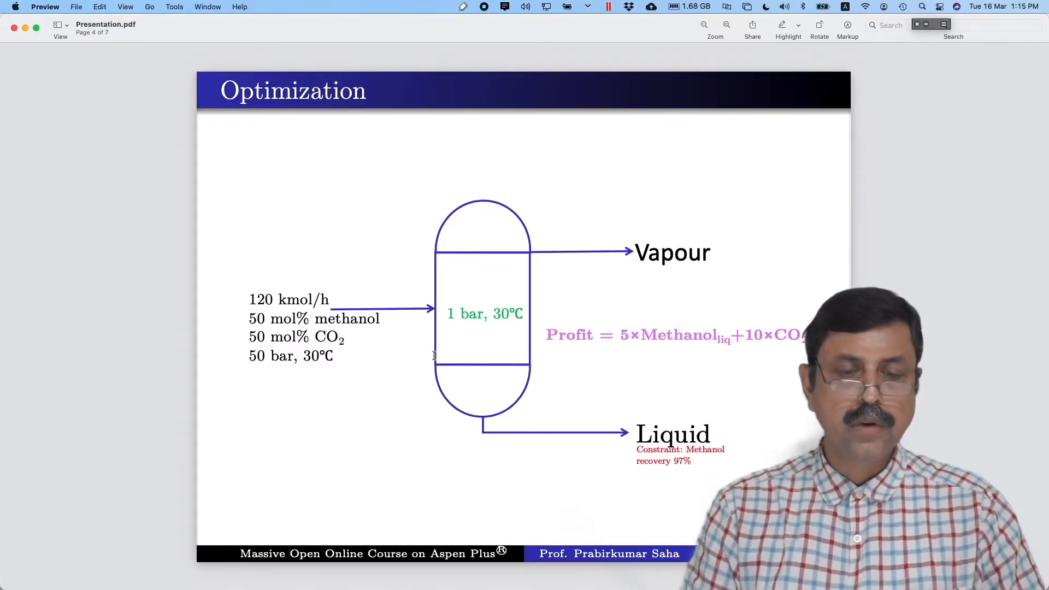
pyautogui.press('super+Tab')
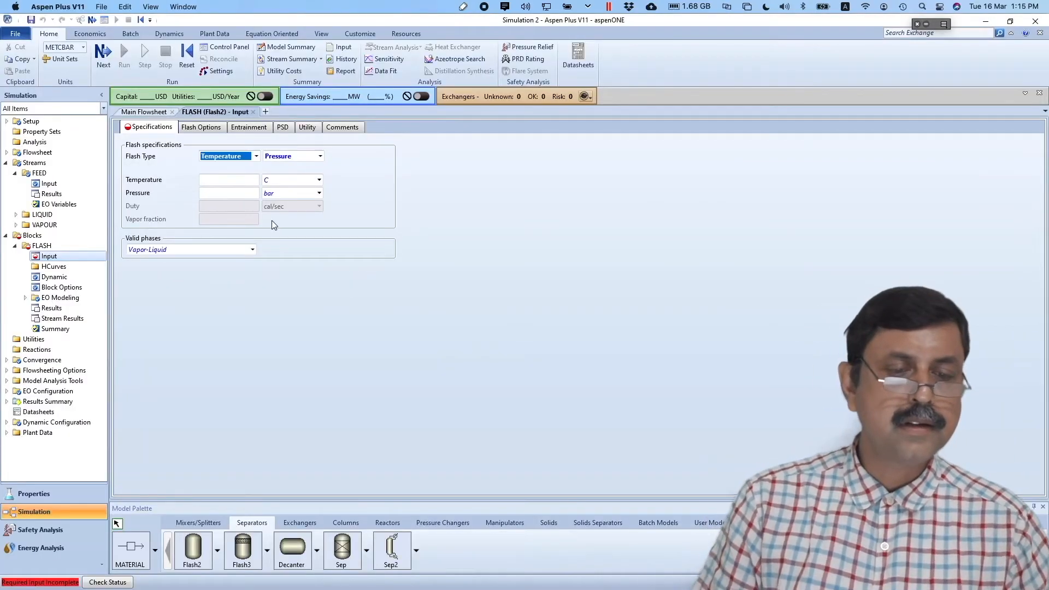
pyautogui.click(246, 181)
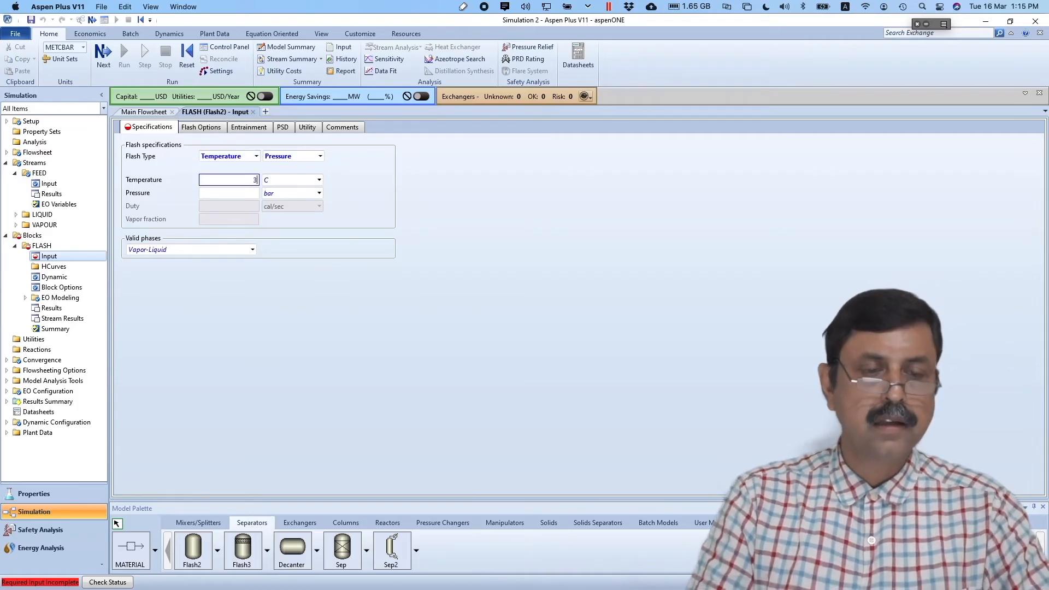
pyautogui.click(244, 192)
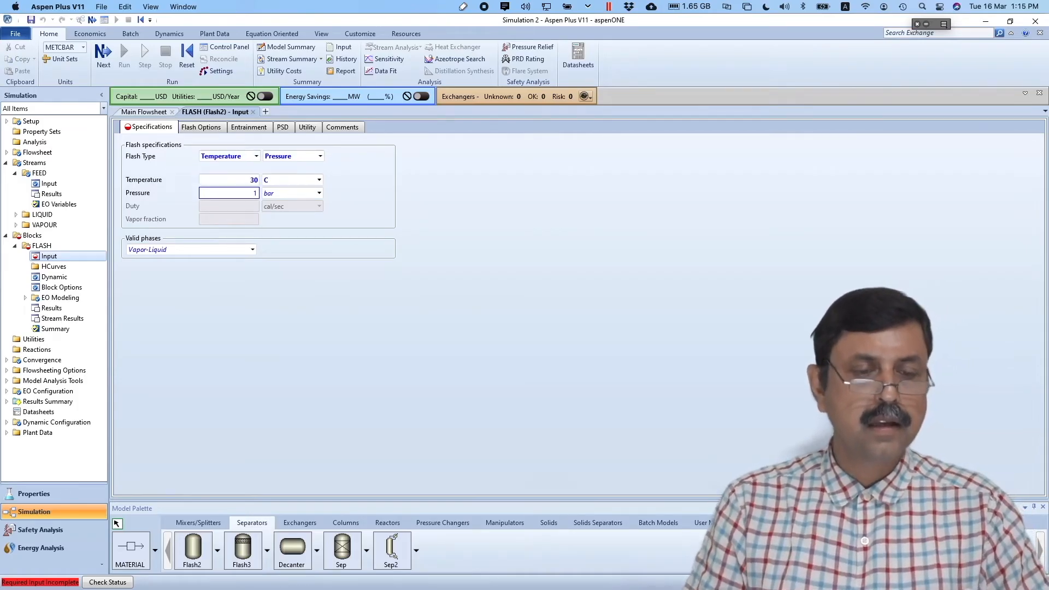
pyautogui.write('1')
pyautogui.click(343, 273)
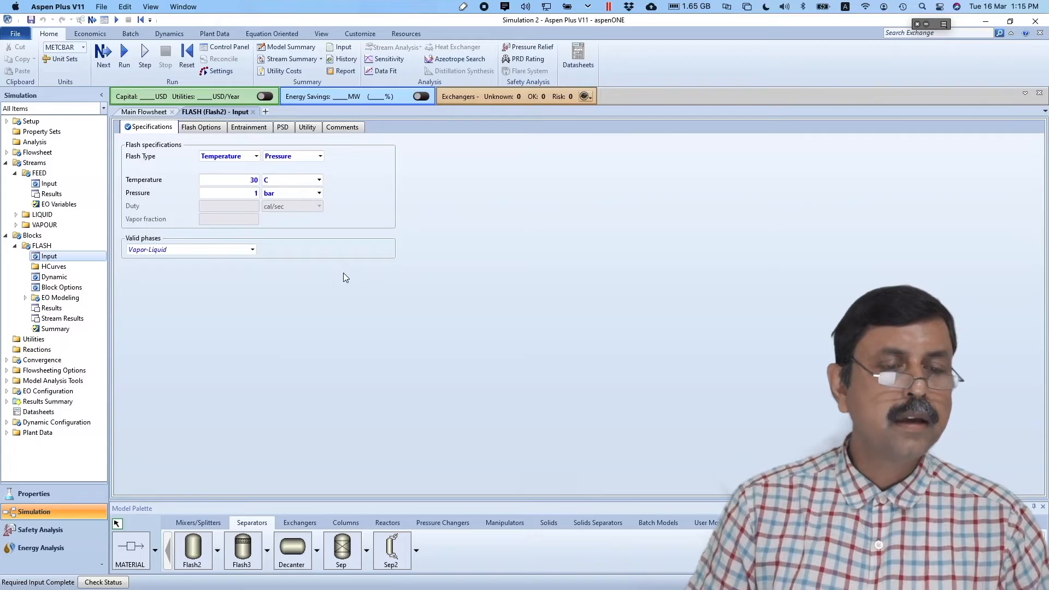
pyautogui.click(125, 55)
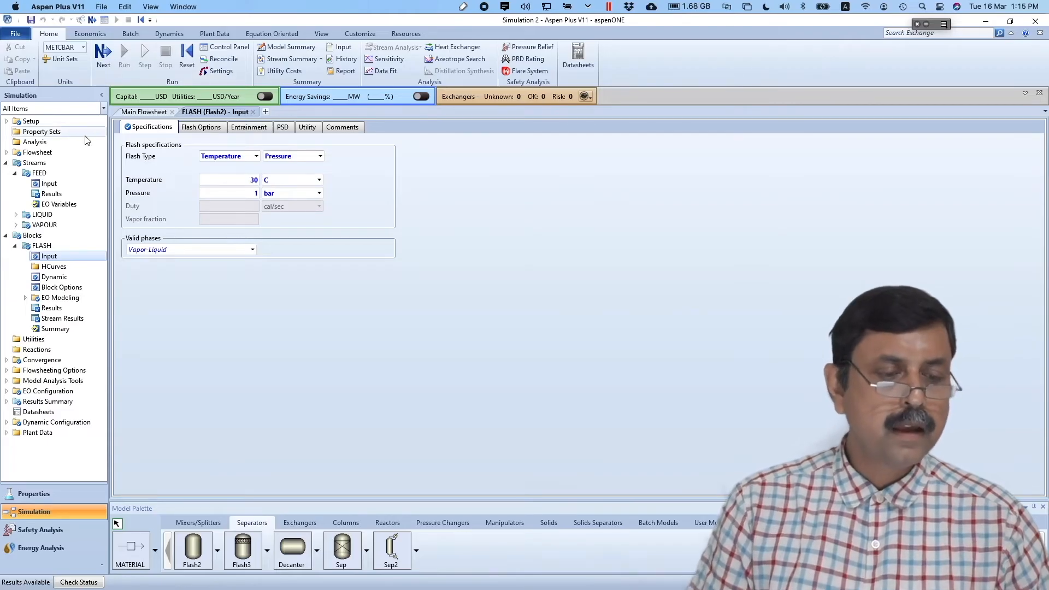
pyautogui.click(67, 318)
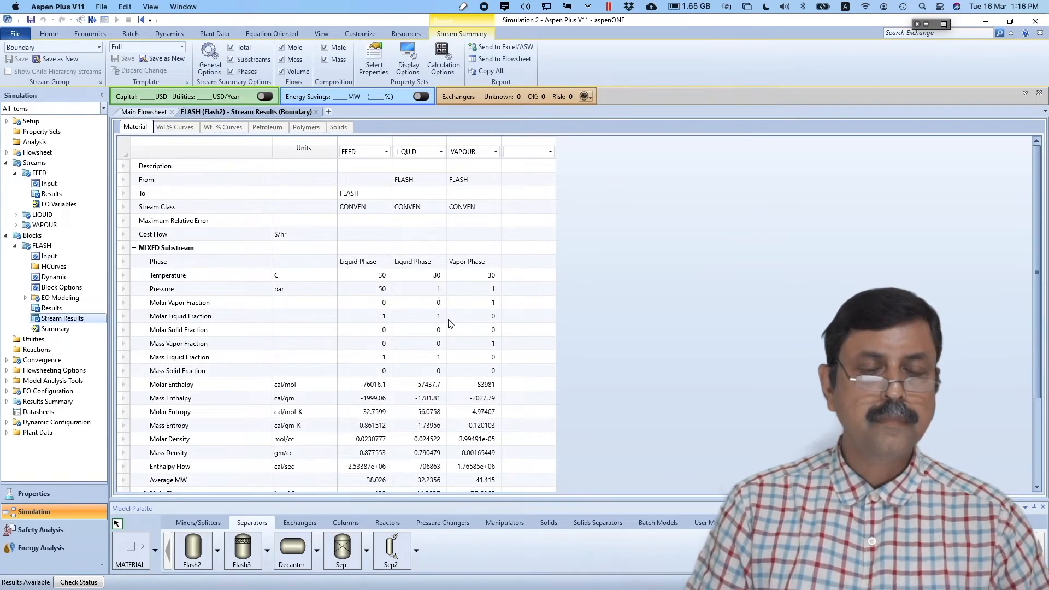
# - Expand Mole Flows: LIQUID 43.5878 methanol, 0.715987 CO2; VAPOUR 16.4122 methanol, 59.284 CO2 kmol/hr
pyautogui.scroll(-3, 442, 380)
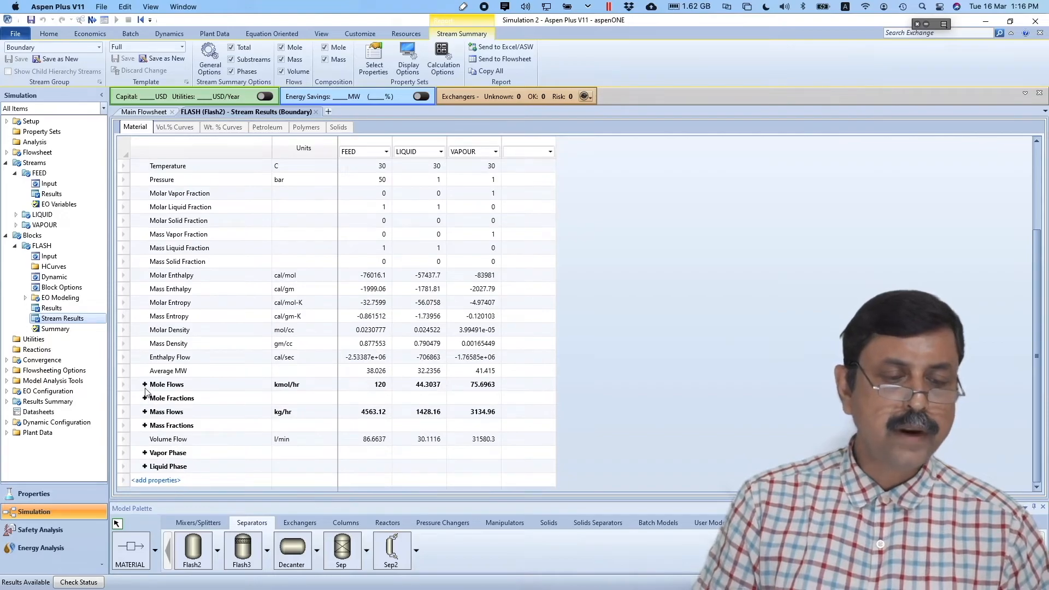
pyautogui.click(145, 384)
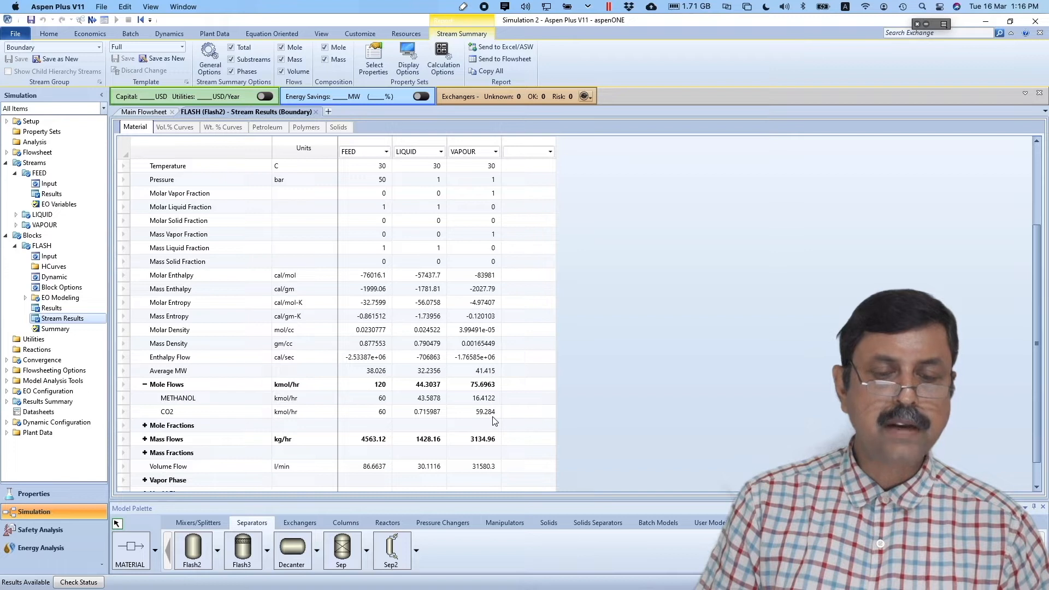
pyautogui.press('super+Tab')
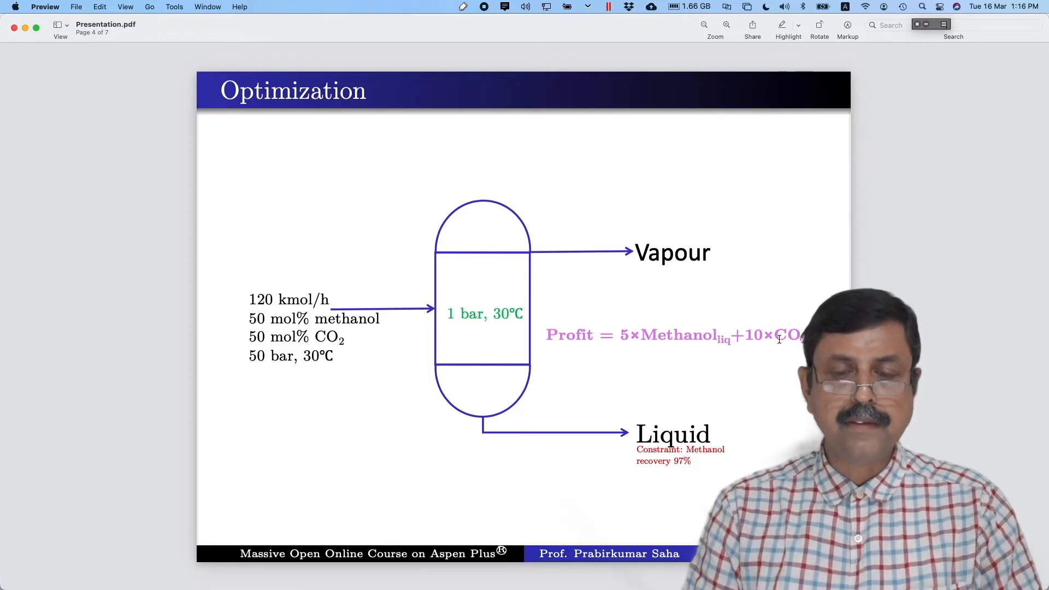
pyautogui.press('super+Tab')
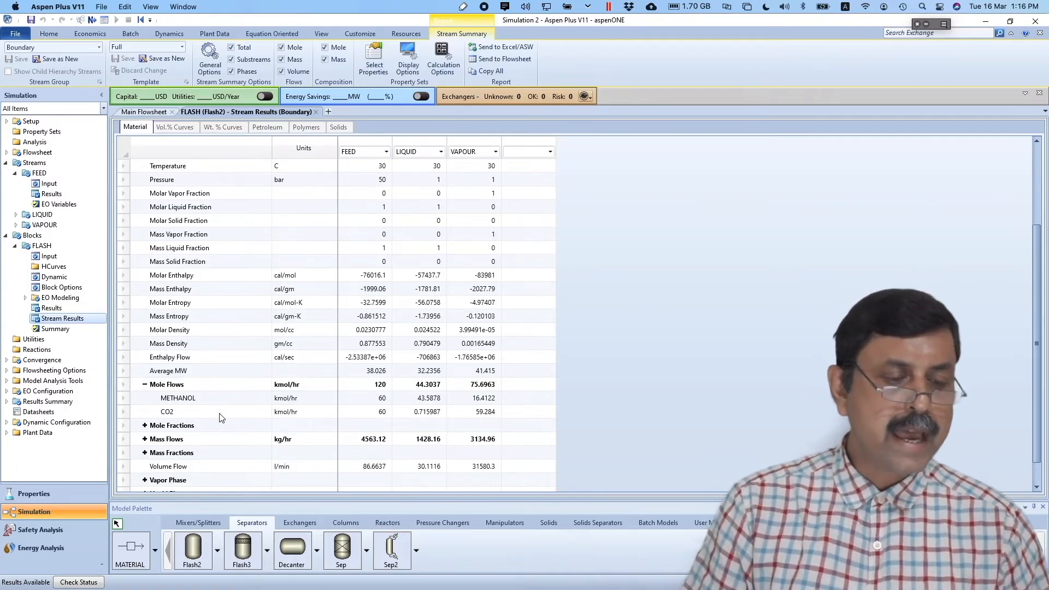
# - Create a new optimization under Model Analysis Tools, keeping the default ID O-1
pyautogui.click(6, 382)
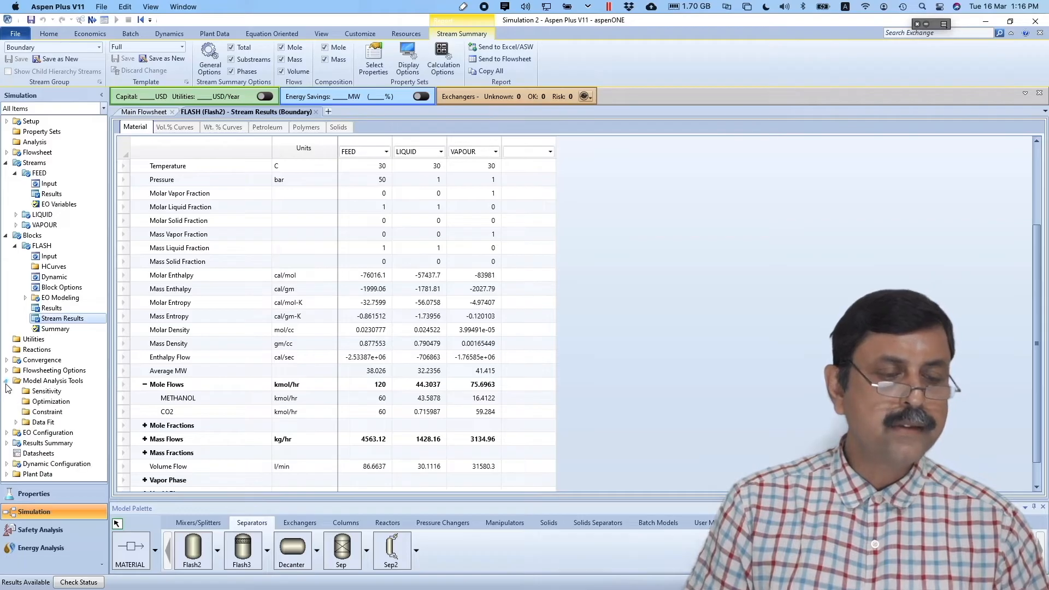
pyautogui.click(51, 402)
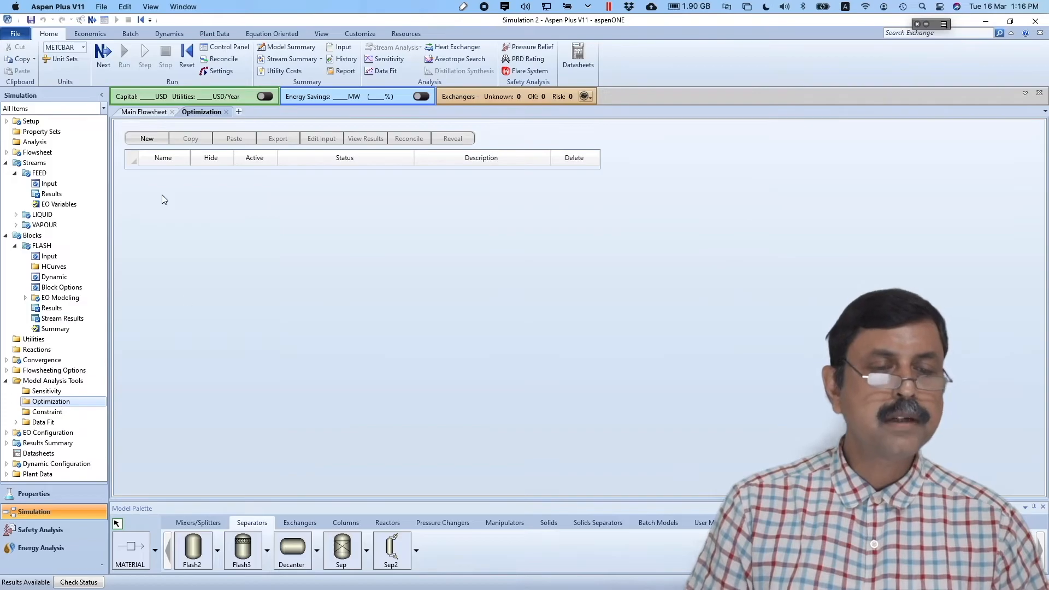
pyautogui.click(147, 139)
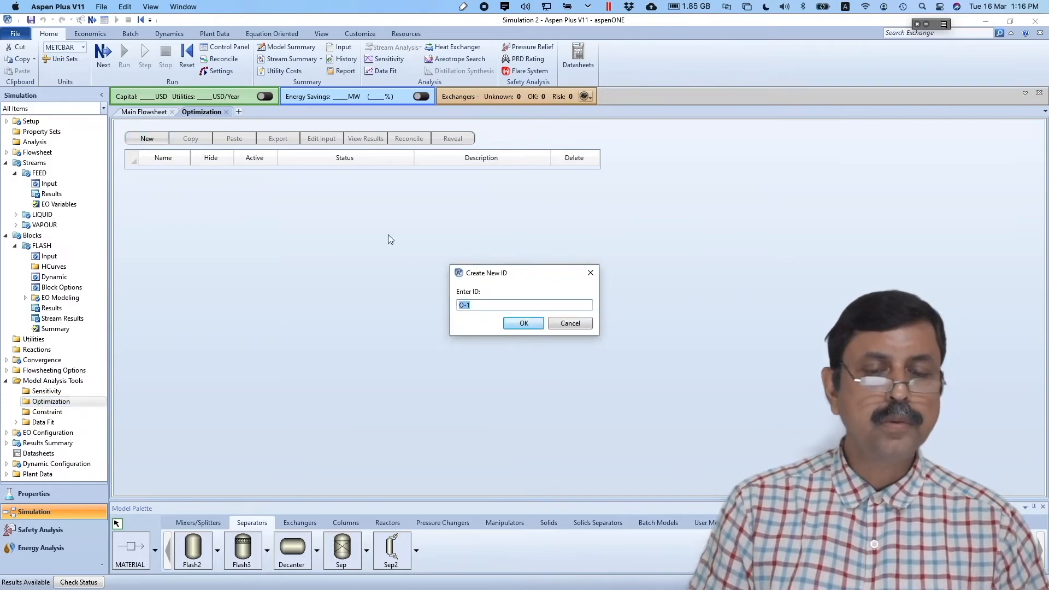
pyautogui.click(527, 324)
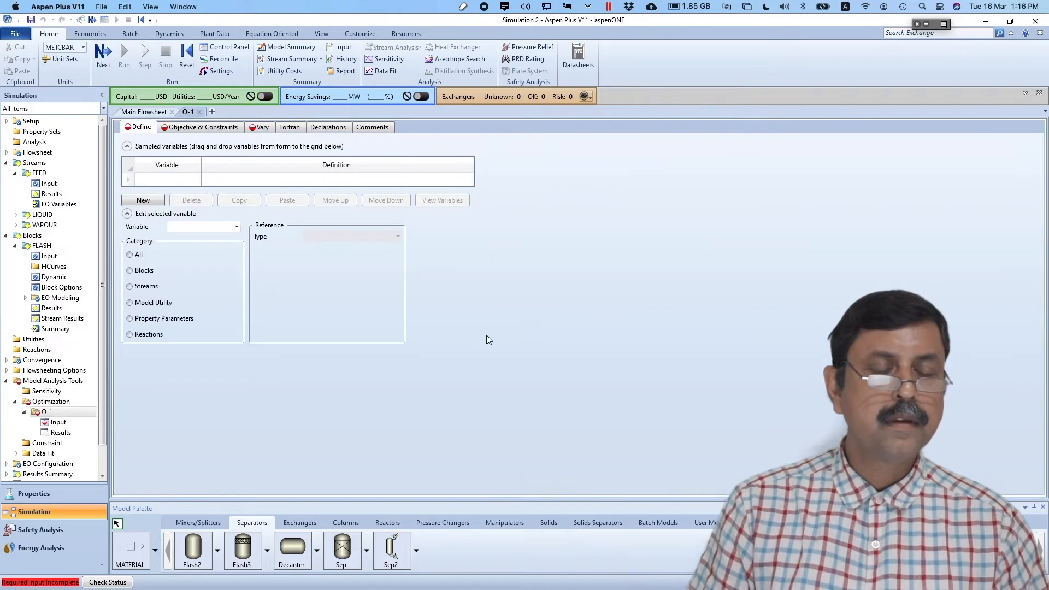
# - Define sampled variable FLOW1 as the LIQUID stream's METHANOL mole flow
pyautogui.click(143, 201)
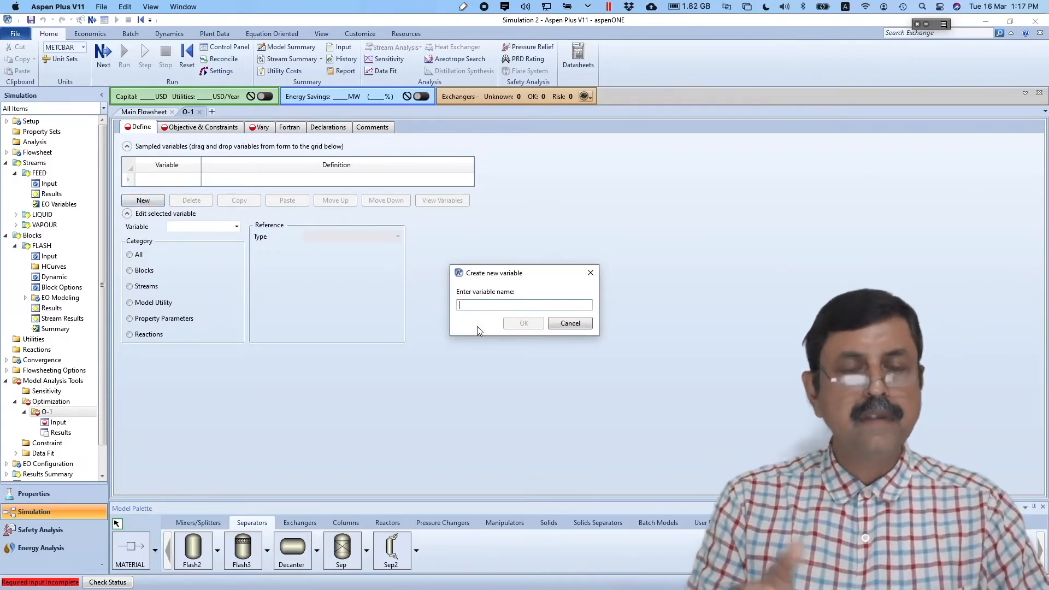
pyautogui.write('FLOW1')
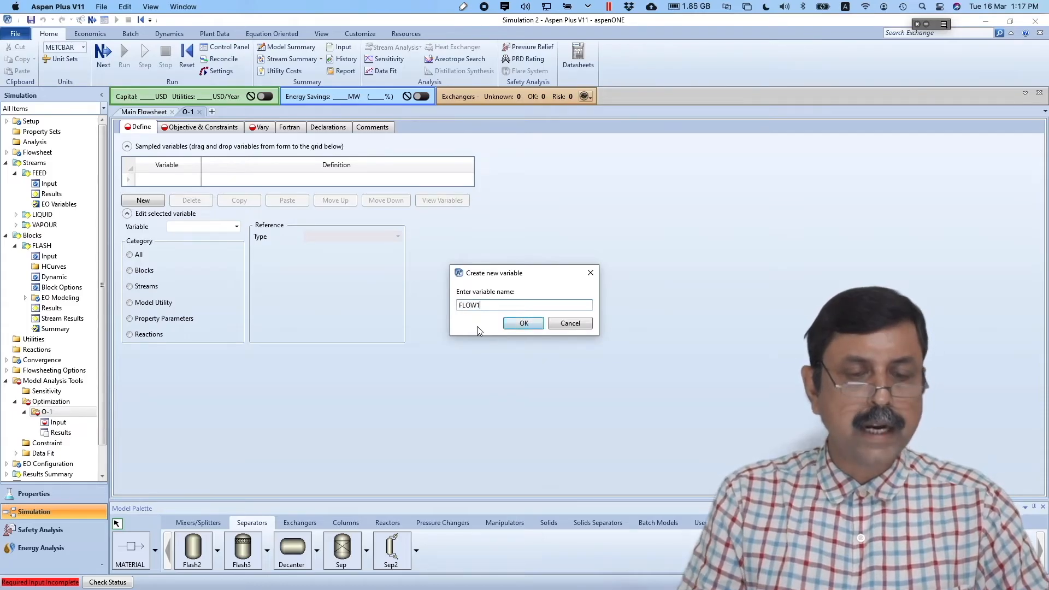
pyautogui.press('Return')
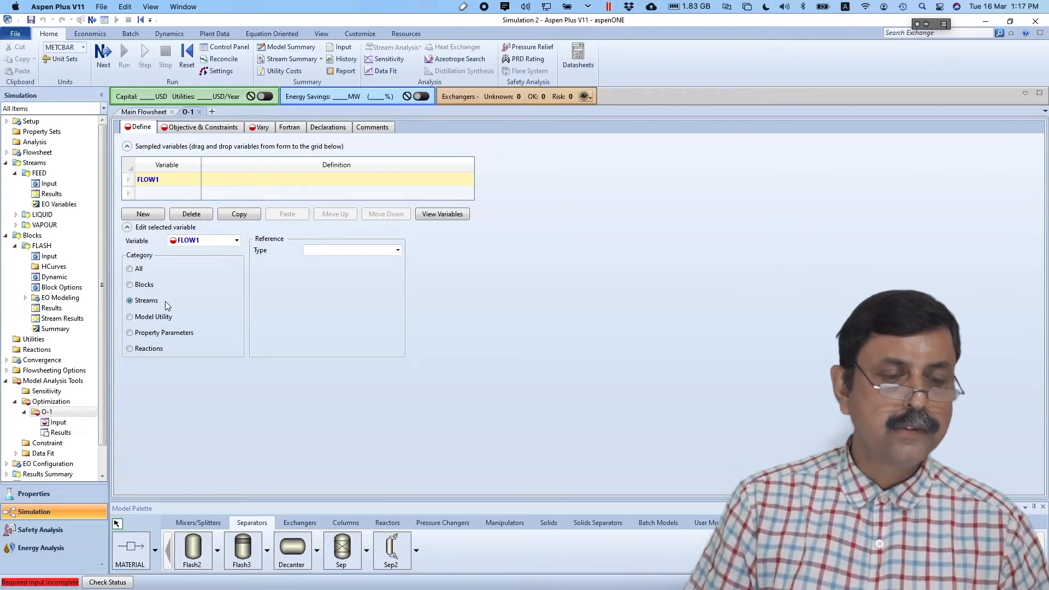
pyautogui.click(398, 250)
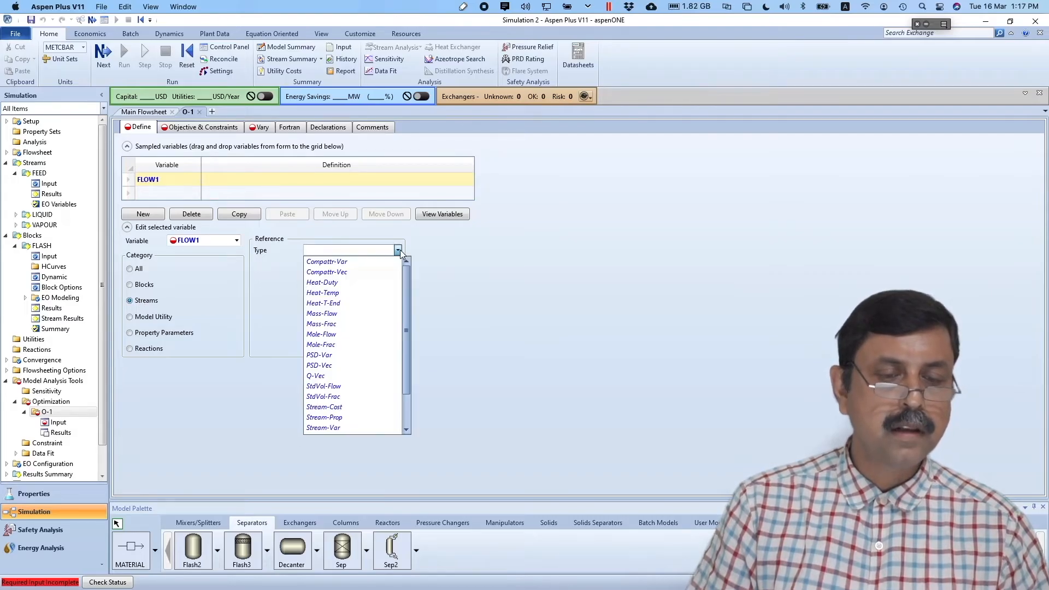
pyautogui.click(349, 332)
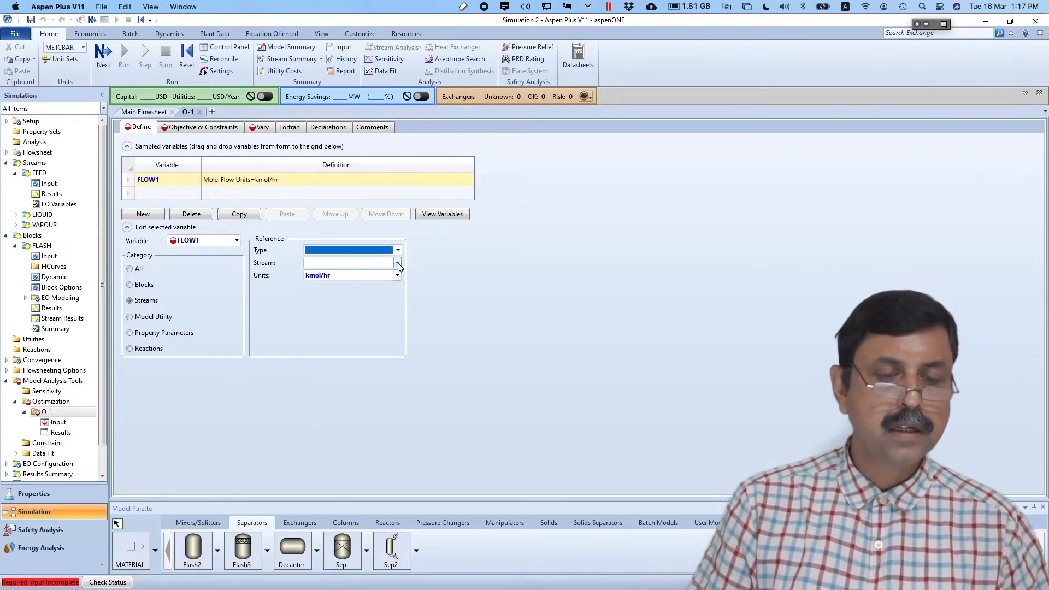
pyautogui.click(398, 263)
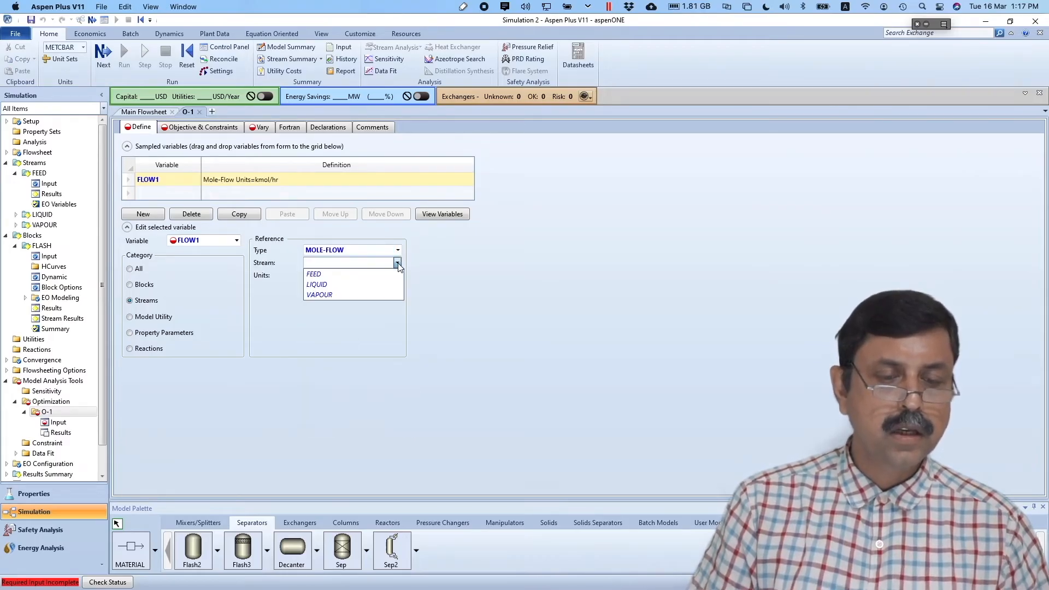
pyautogui.click(372, 285)
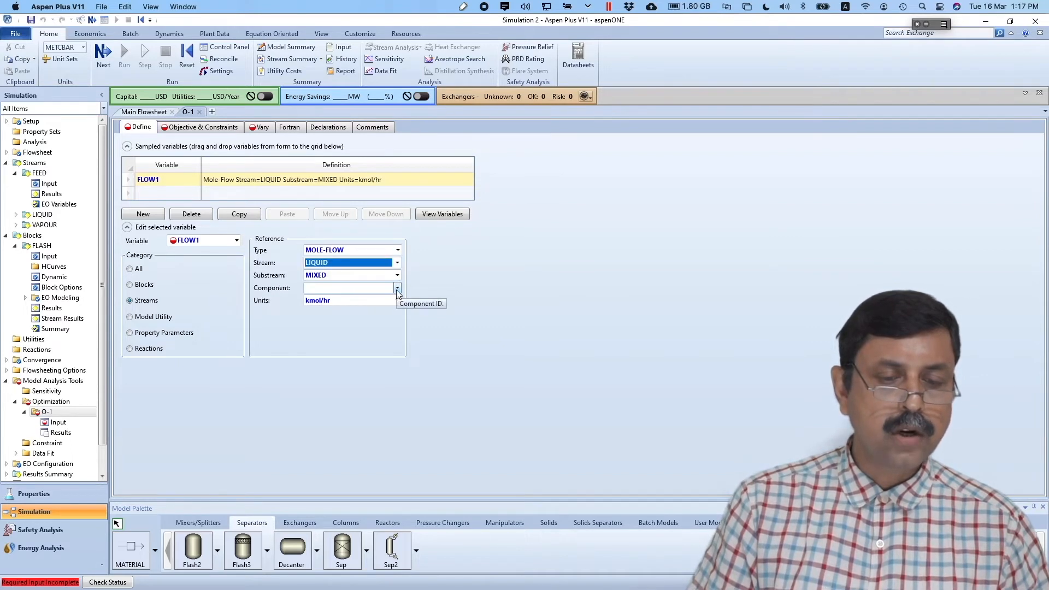
pyautogui.click(397, 288)
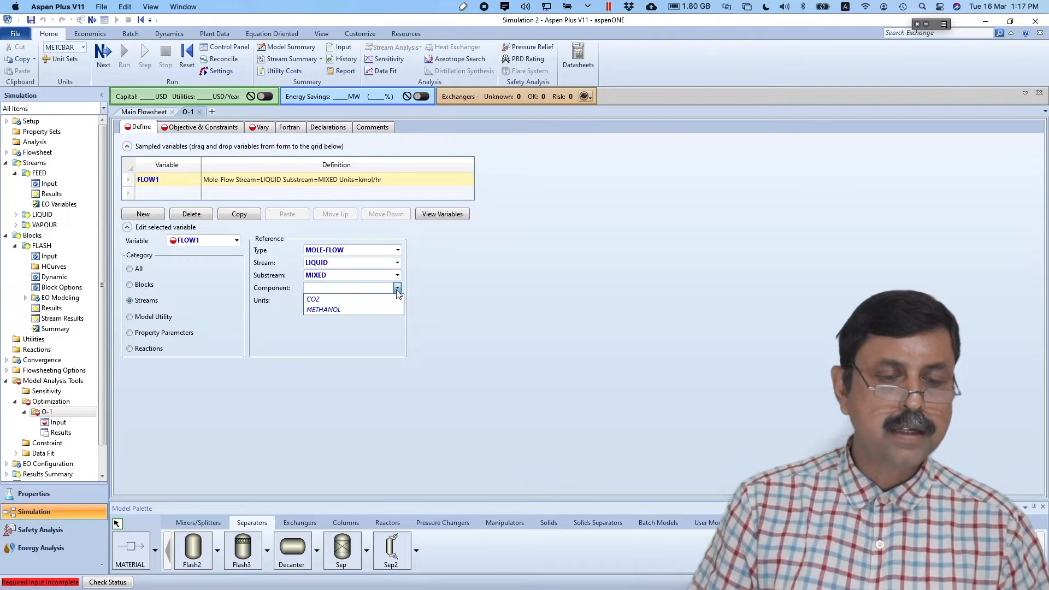
pyautogui.click(373, 309)
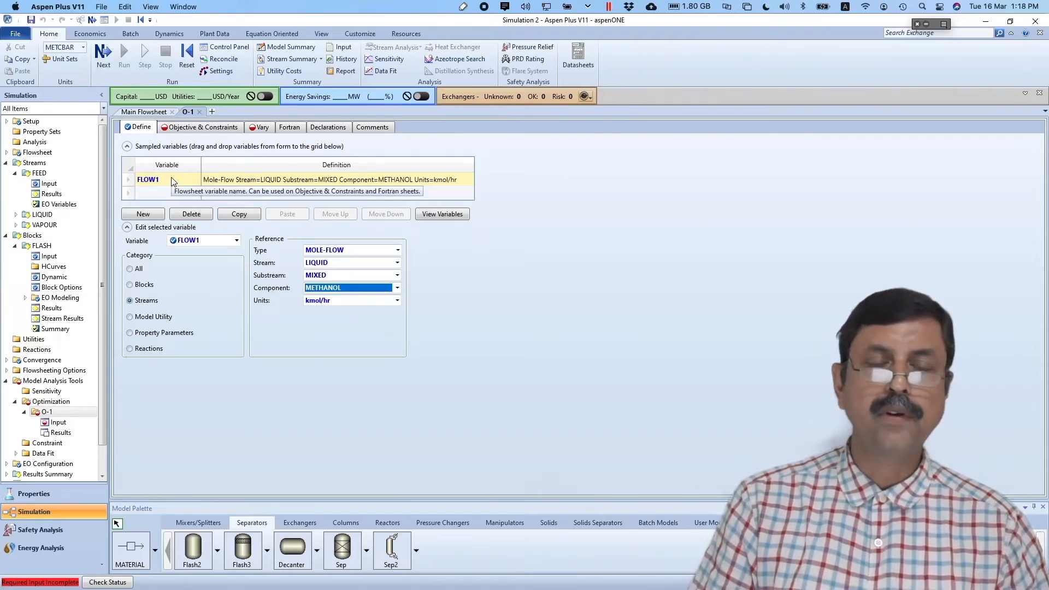
# - Add a second sampled variable named FLOW2
pyautogui.click(155, 214)
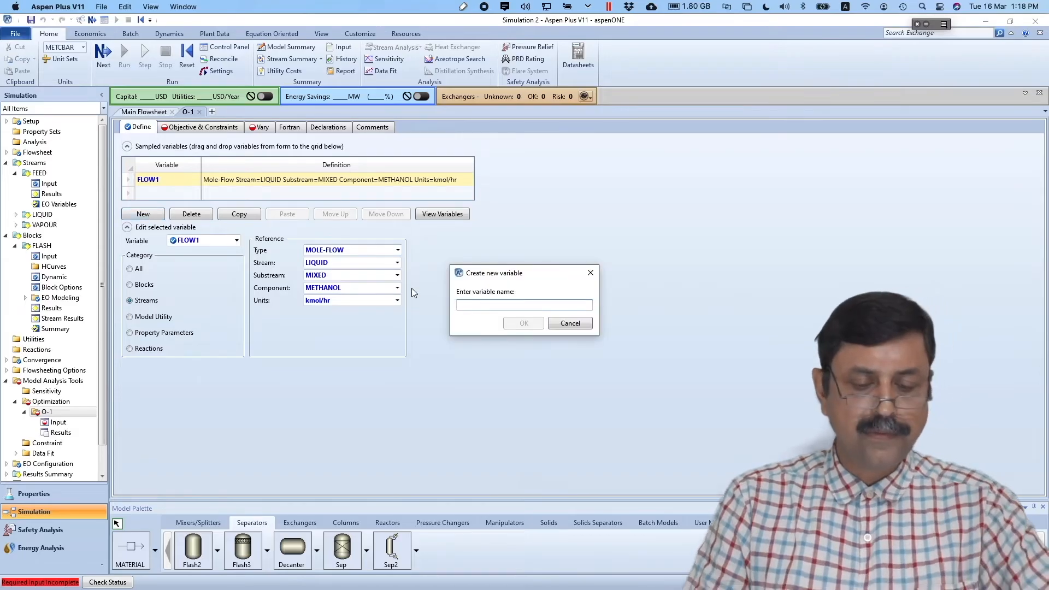
pyautogui.write('FLOW2')
pyautogui.press('Return')
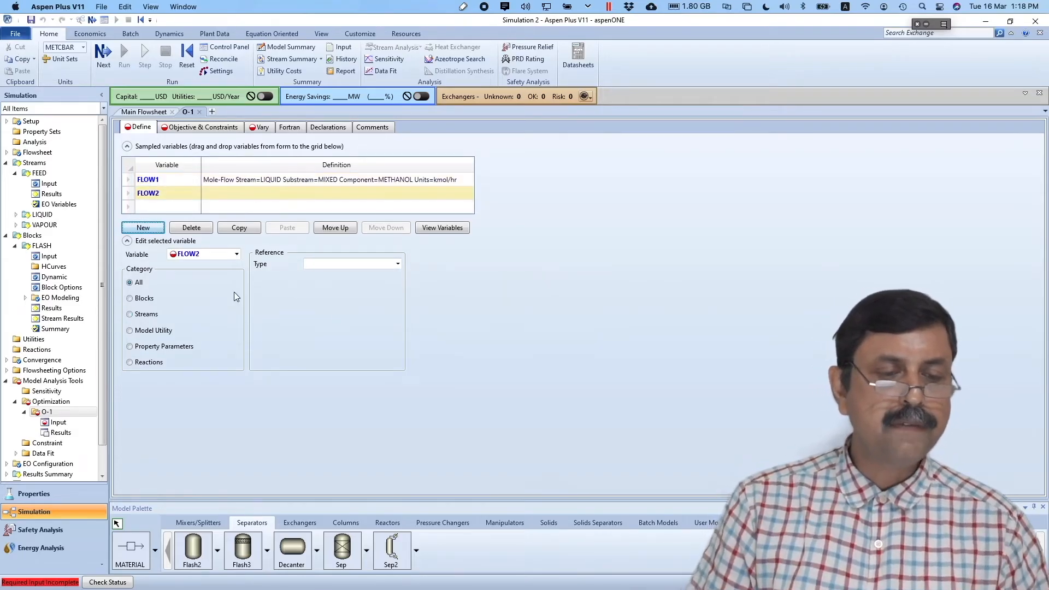
# - Define FLOW2 as the VAPOUR stream's CO2 mole flow
pyautogui.click(144, 314)
pyautogui.click(398, 265)
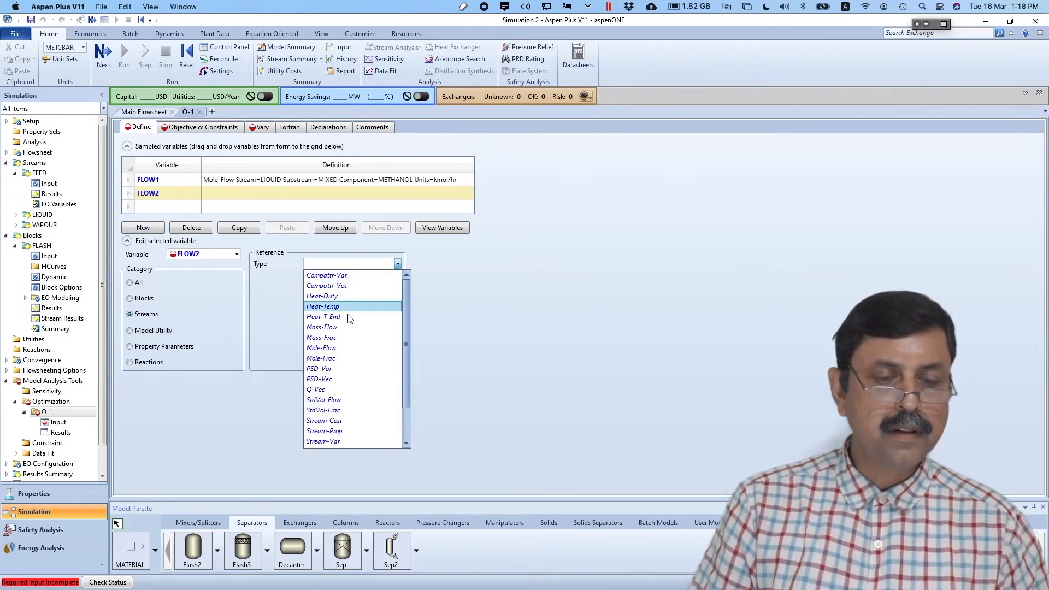
pyautogui.click(343, 348)
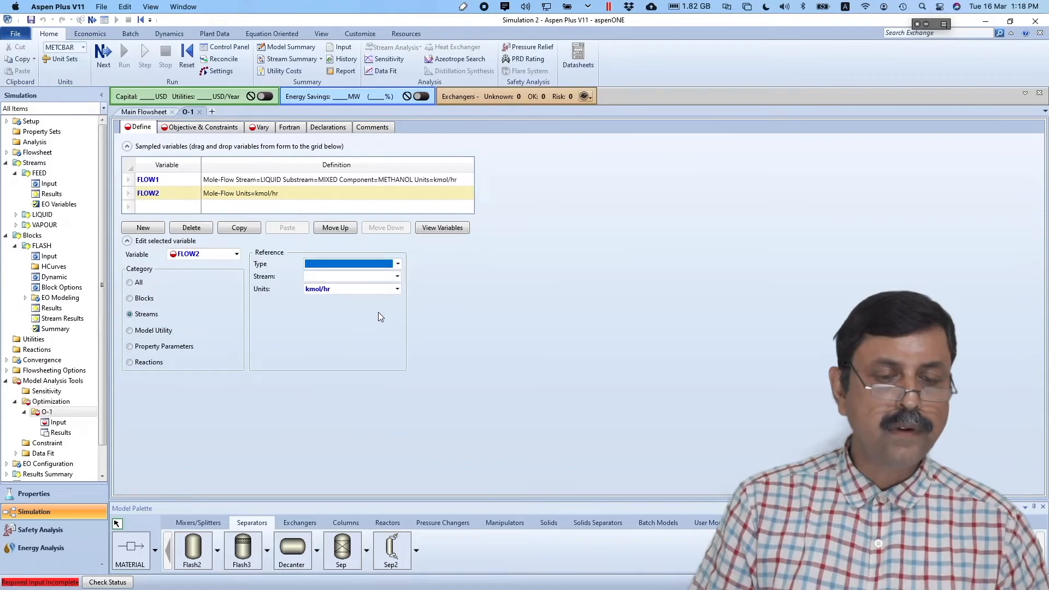
pyautogui.click(397, 276)
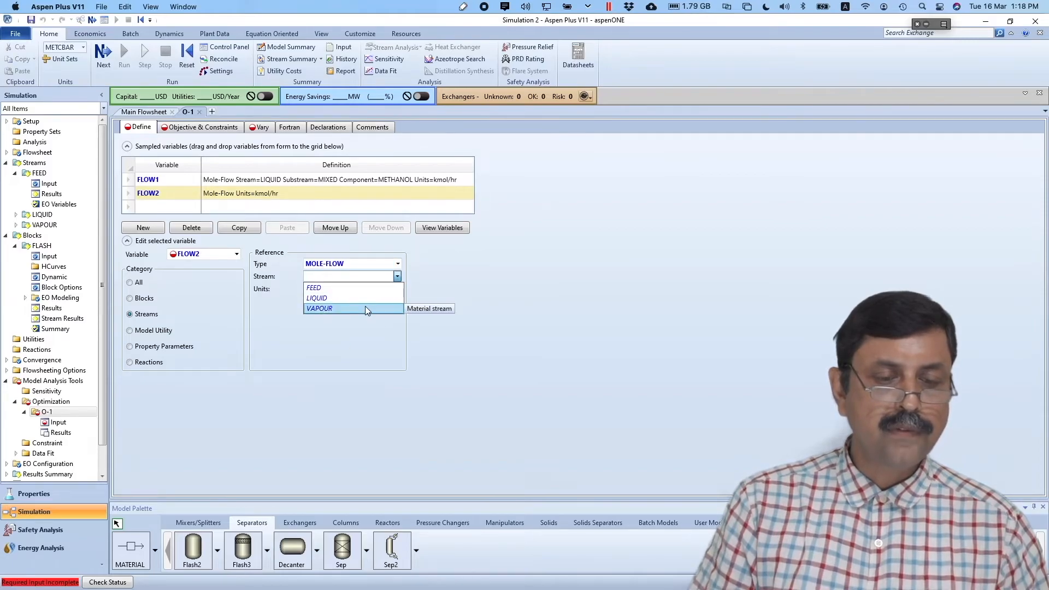
pyautogui.click(365, 308)
pyautogui.click(397, 301)
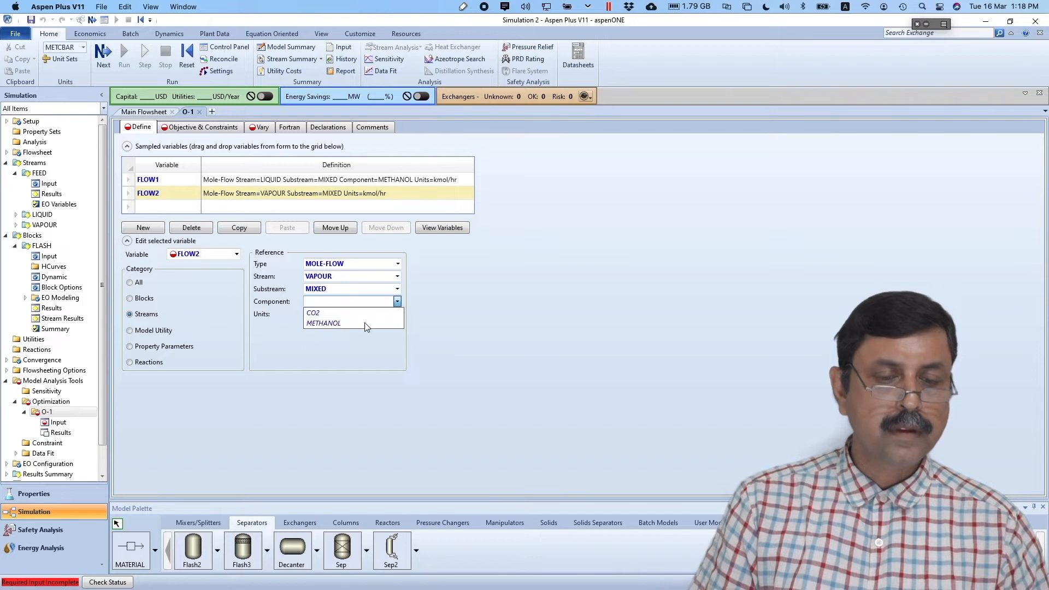
pyautogui.click(346, 314)
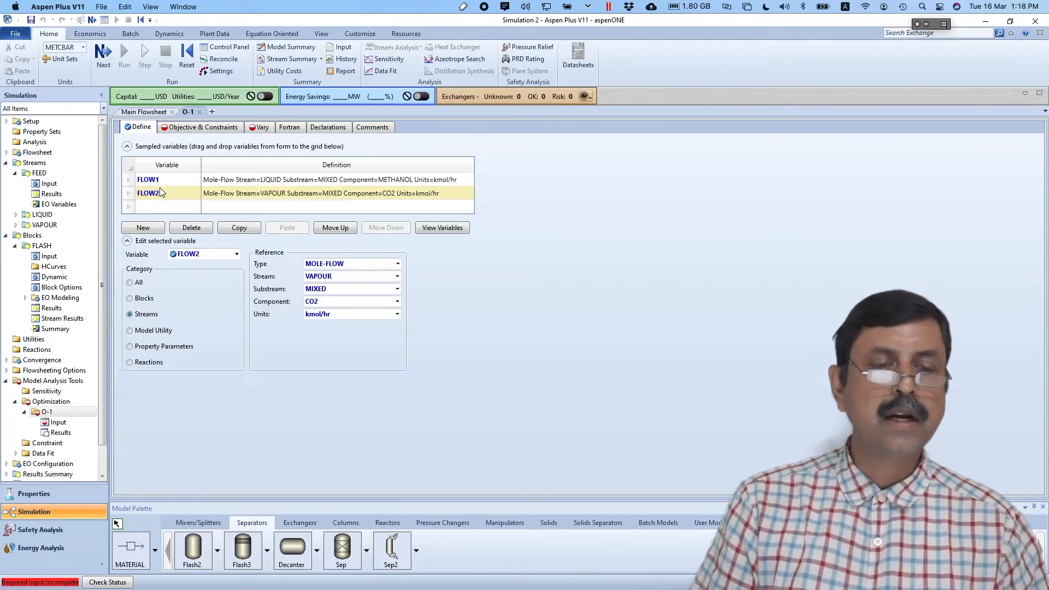
pyautogui.click(104, 56)
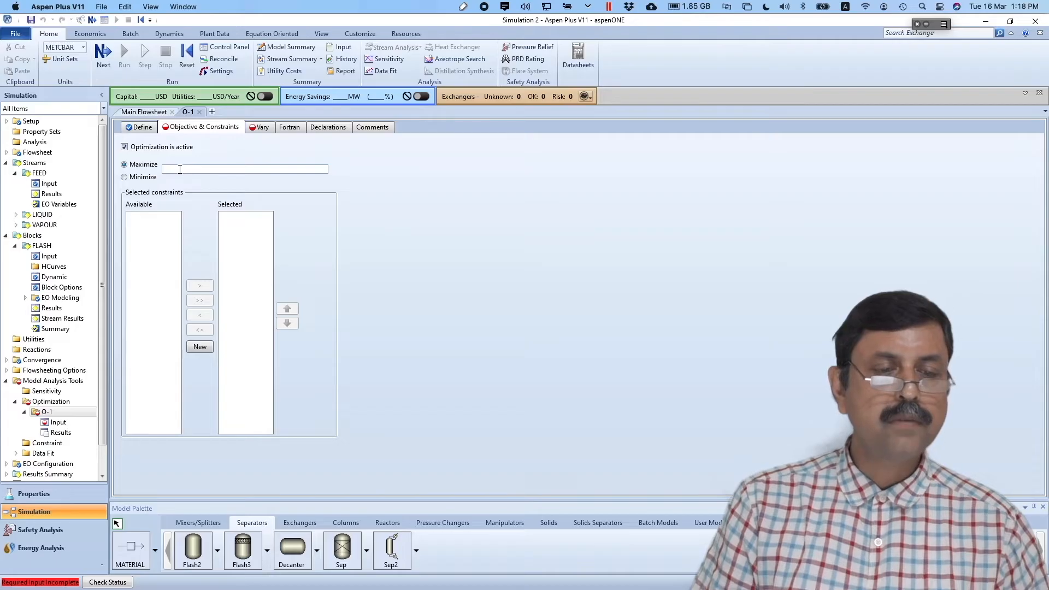
# - Set the O-1 optimization to maximize the objective named Profit
pyautogui.write('Profitr')
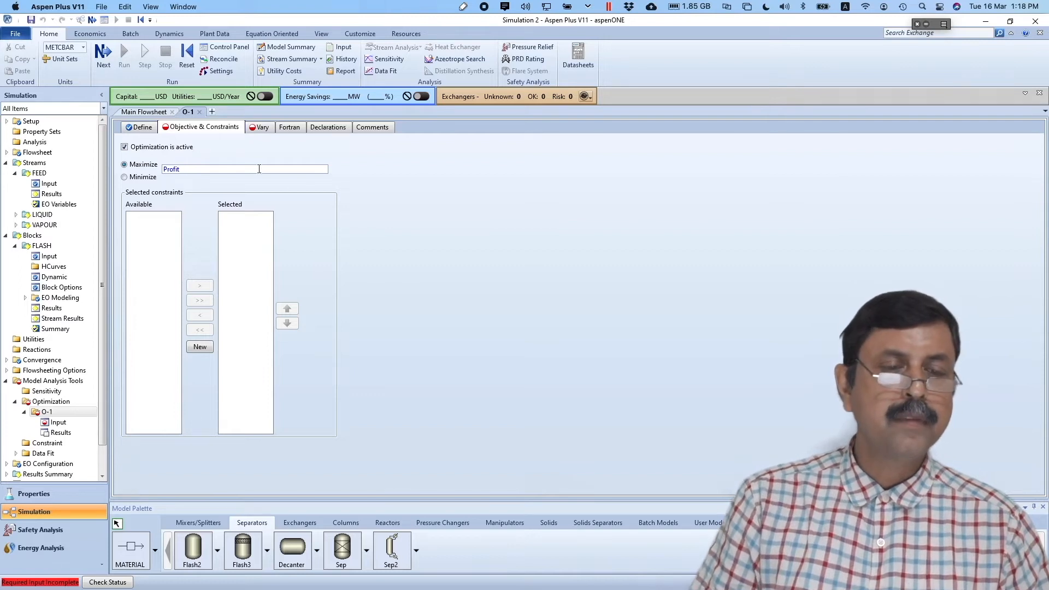
pyautogui.click(304, 202)
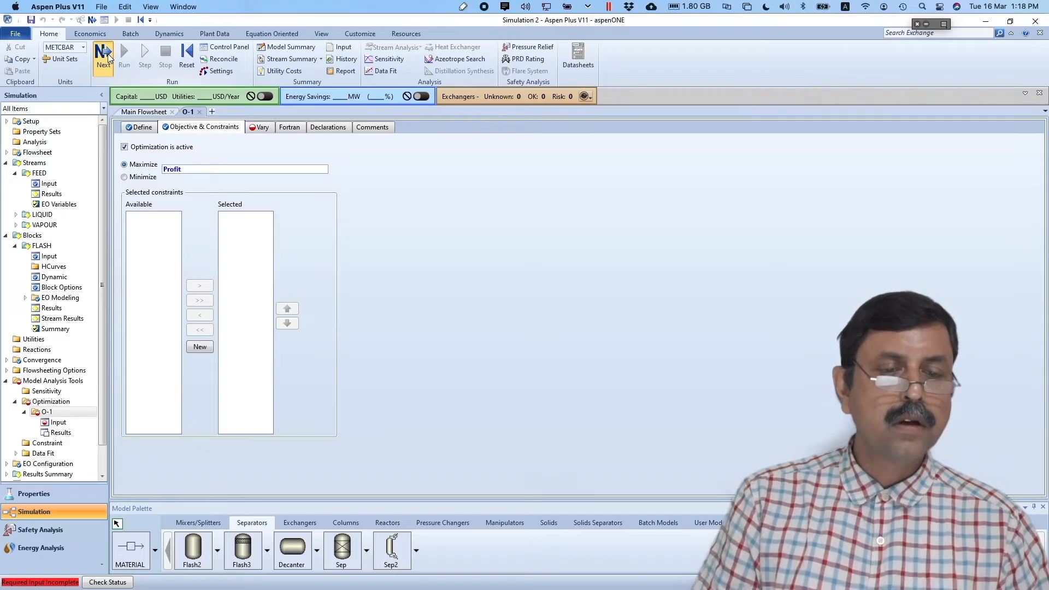
pyautogui.click(104, 54)
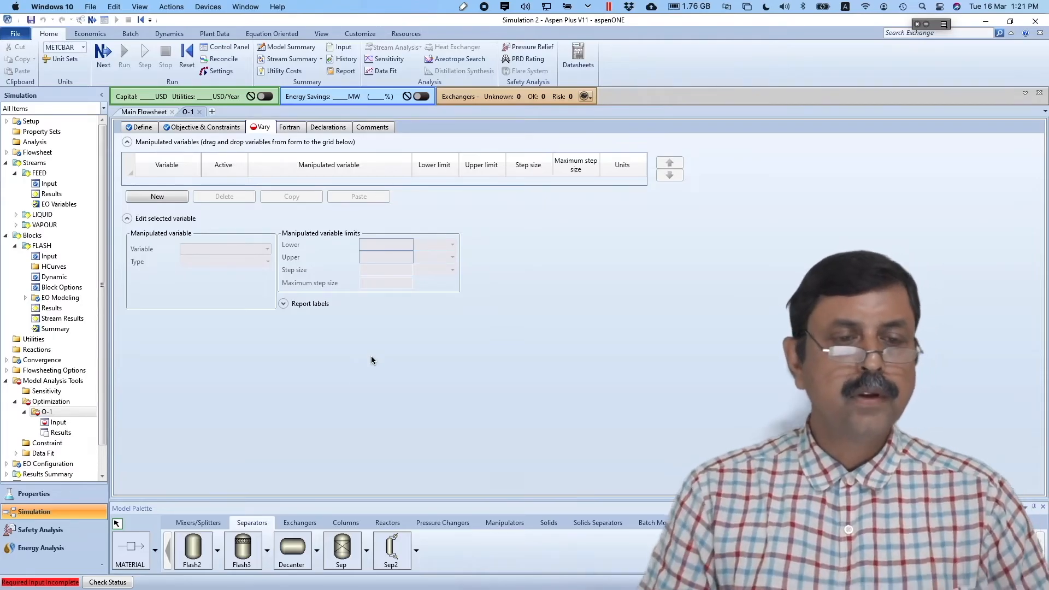
# - Add a manipulated variable of type Block-Var for the FLASH block's PRES variable
pyautogui.click(159, 200)
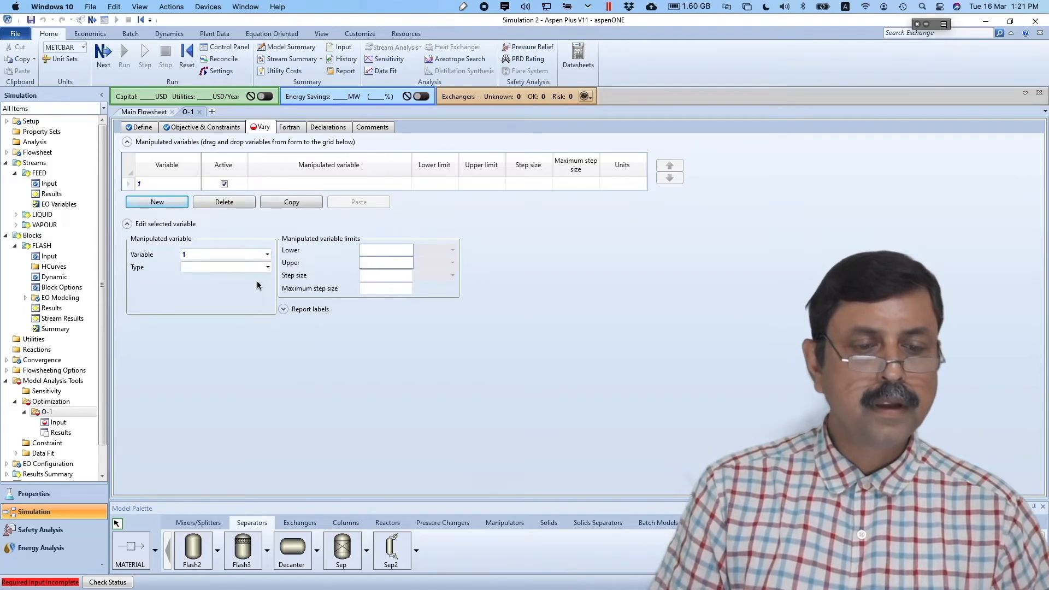
pyautogui.click(268, 267)
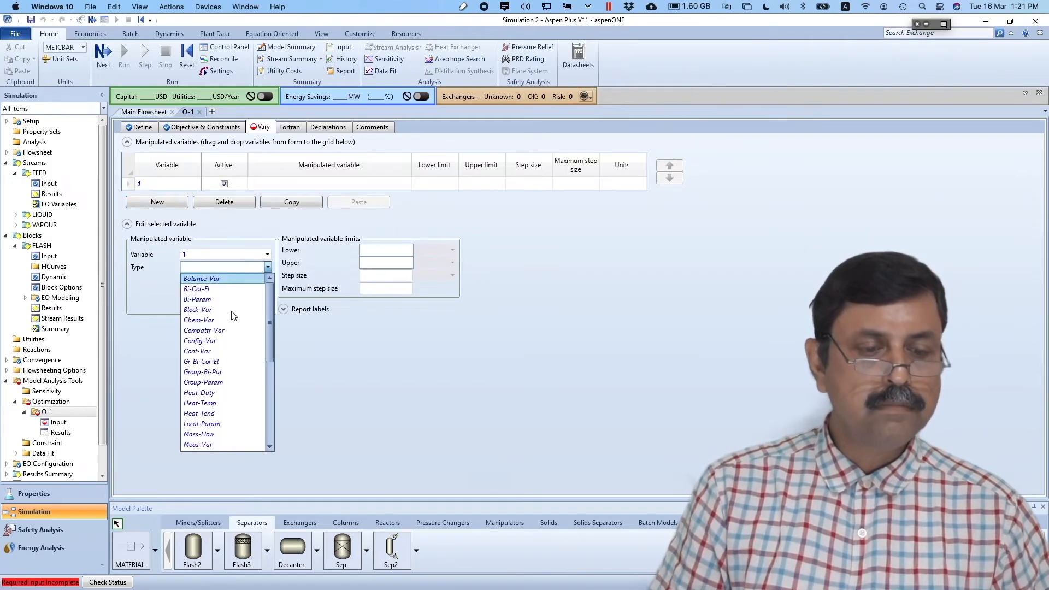
pyautogui.click(231, 311)
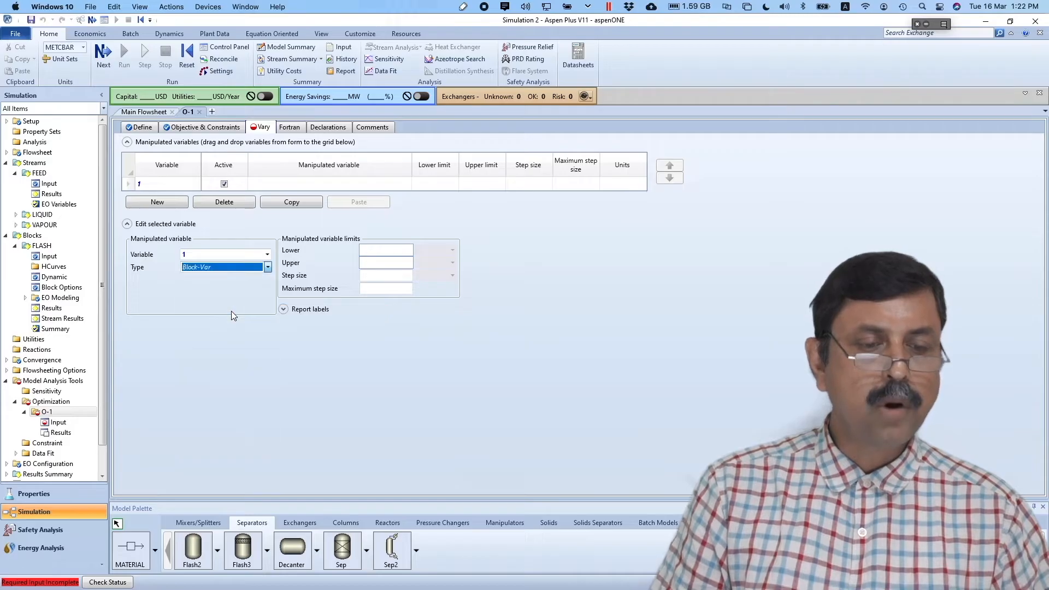
pyautogui.click(269, 280)
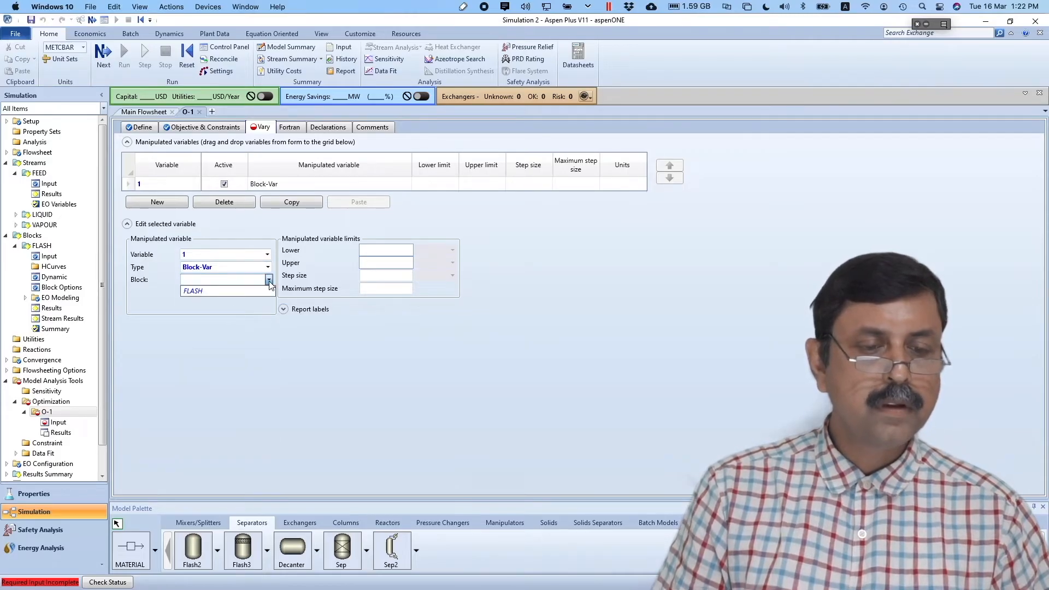
pyautogui.click(244, 289)
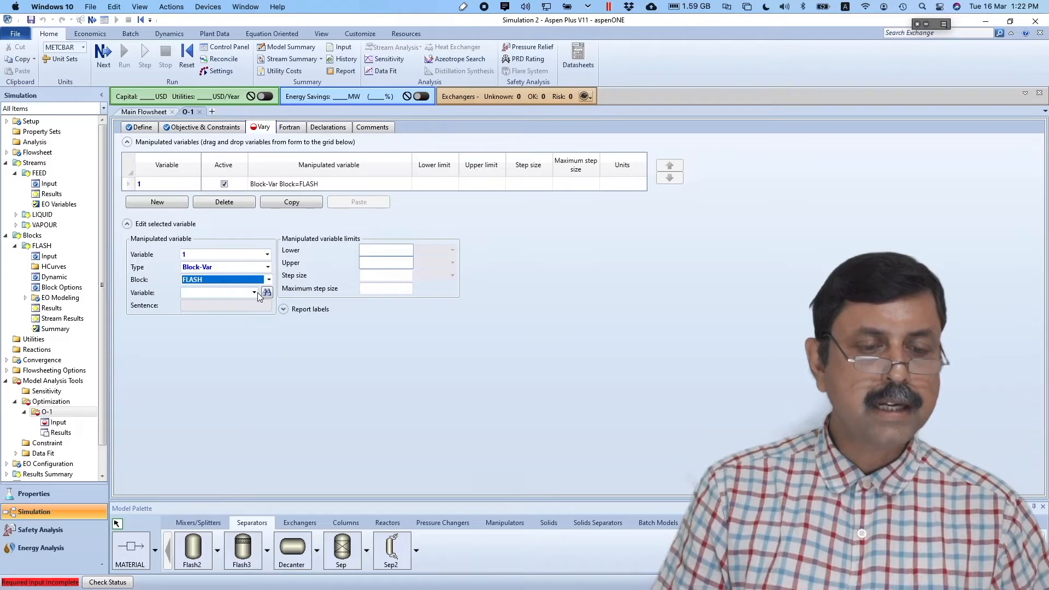
pyautogui.click(254, 293)
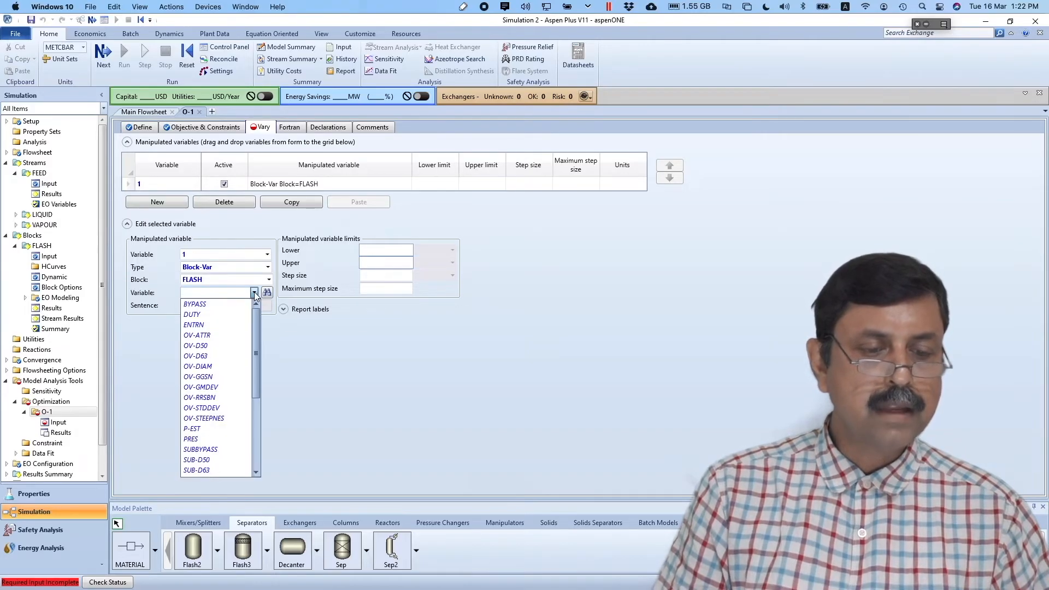
pyautogui.click(195, 439)
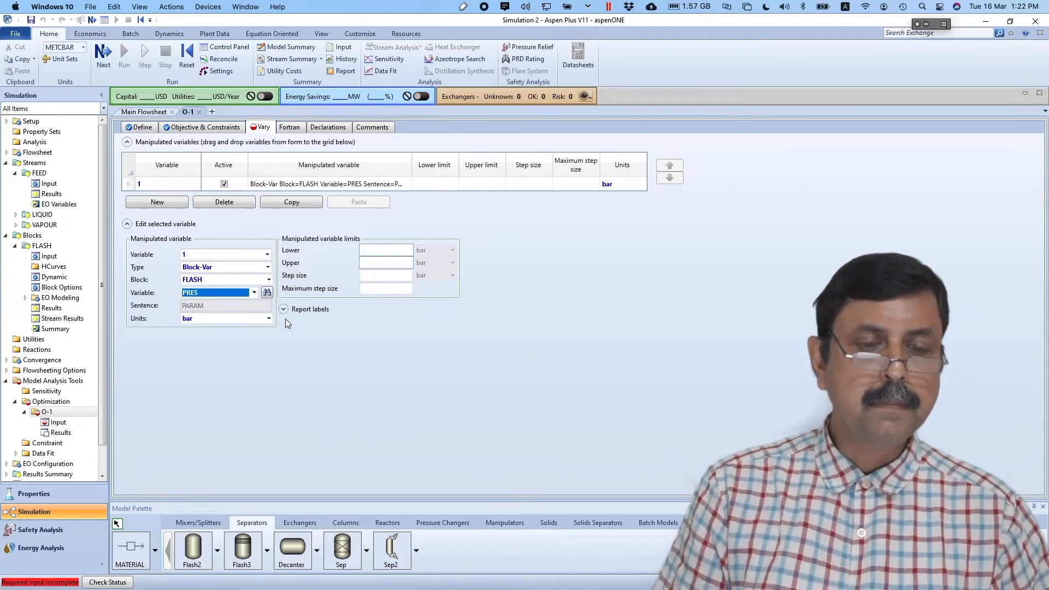
# - Bound the FLASH pressure with a lower limit of 1 and an upper limit of 40 bar
pyautogui.click(379, 249)
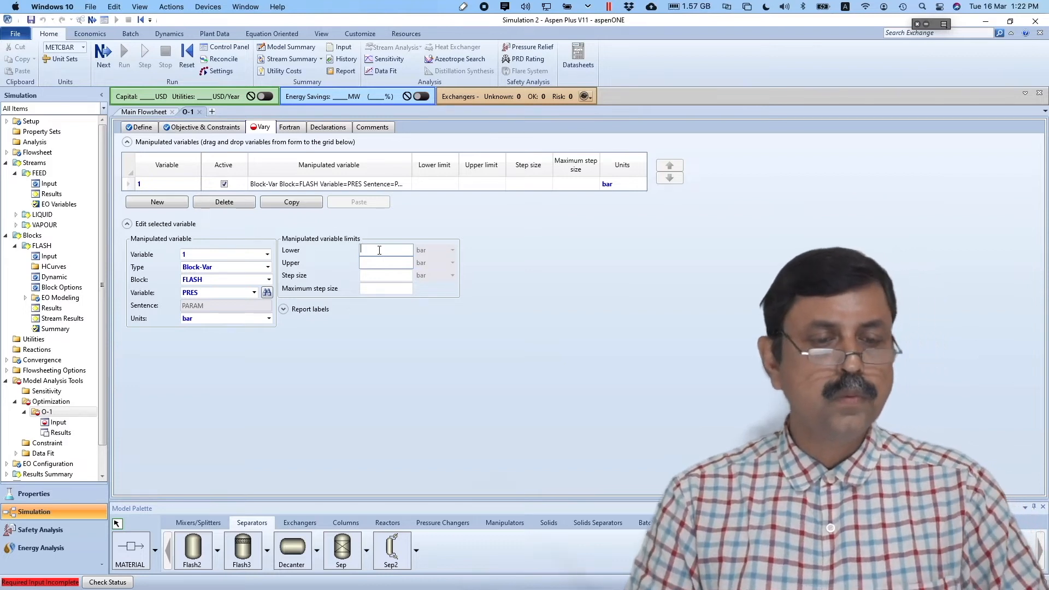
pyautogui.write('1')
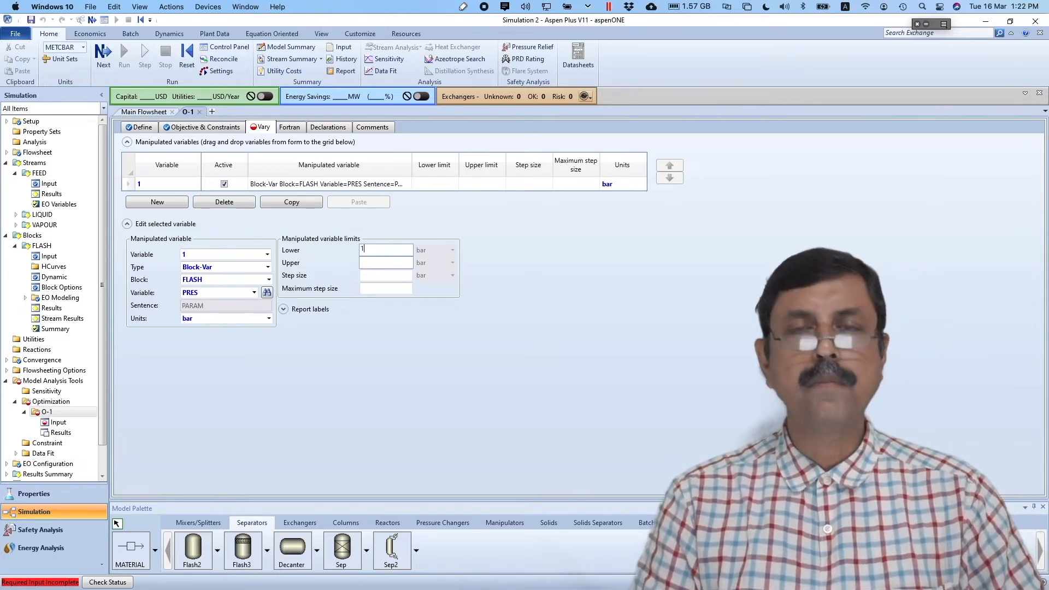
pyautogui.click(383, 264)
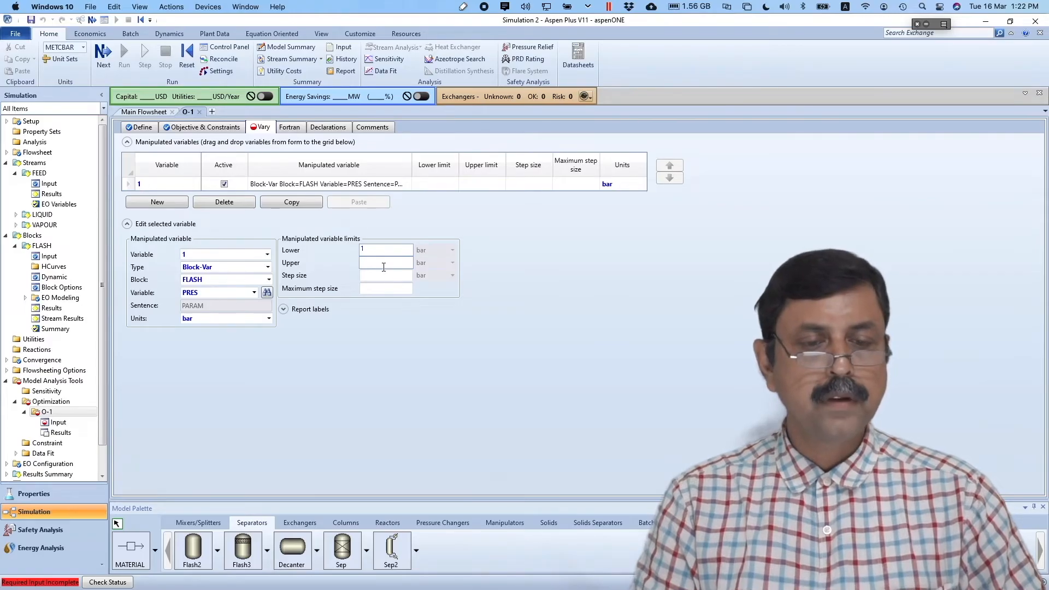
pyautogui.write('40')
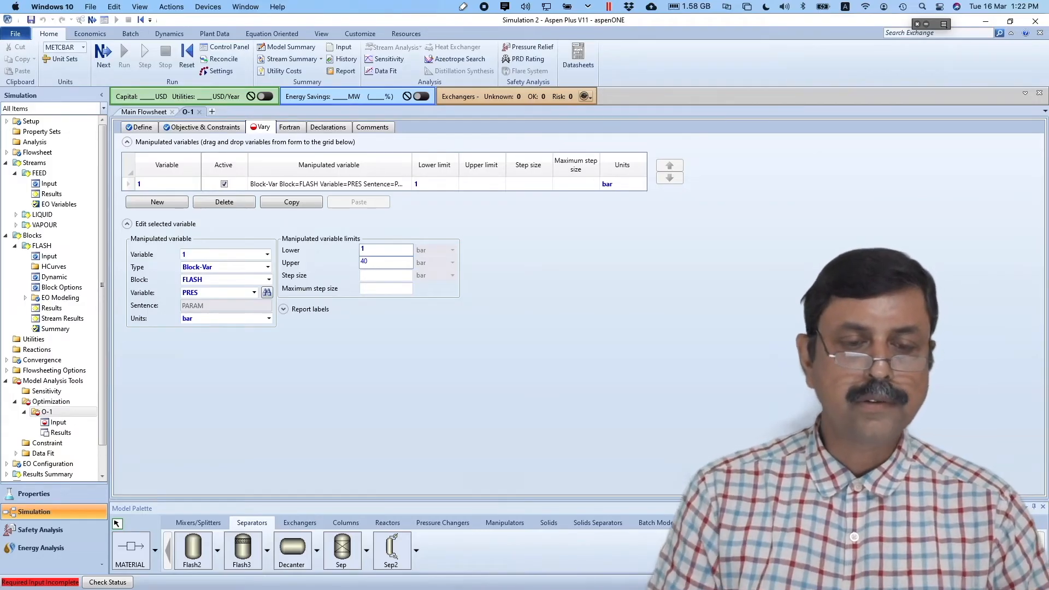
pyautogui.click(414, 325)
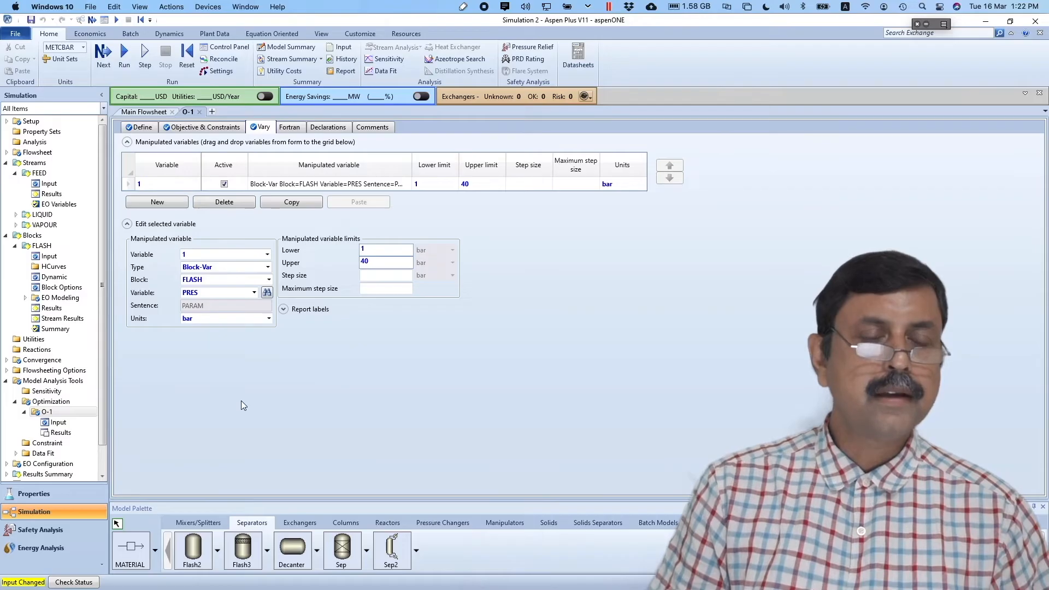
# - Run the simulation, then reinitialize it so all earlier results are purged
pyautogui.click(124, 53)
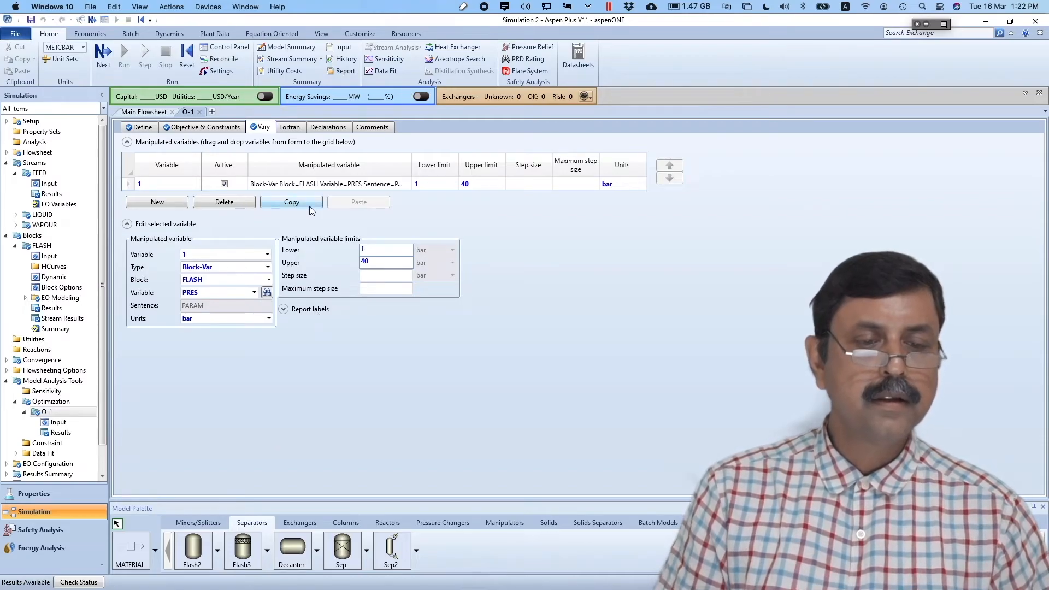
pyautogui.click(186, 65)
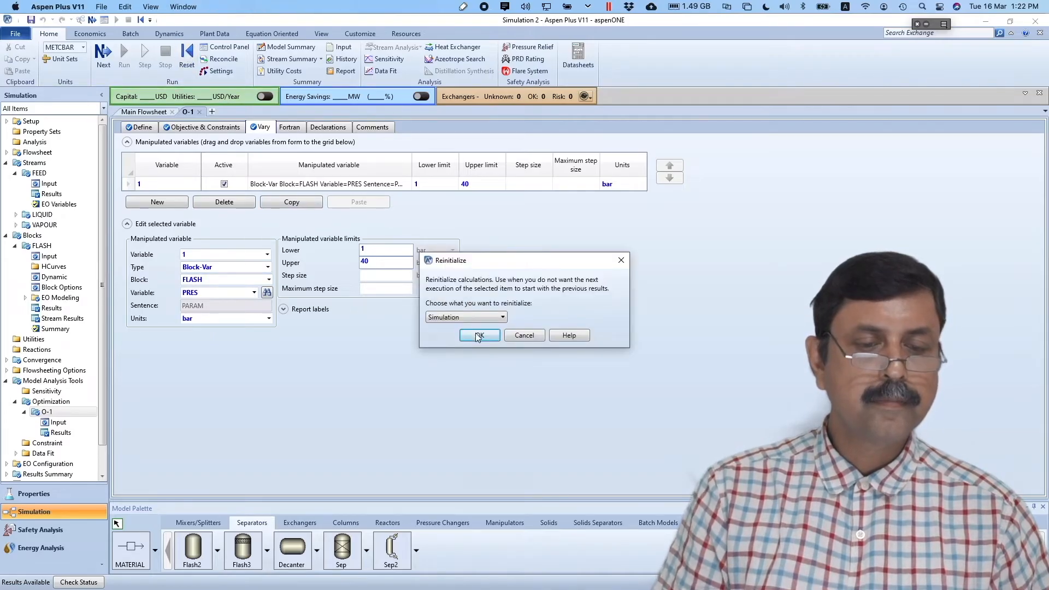
pyautogui.click(477, 335)
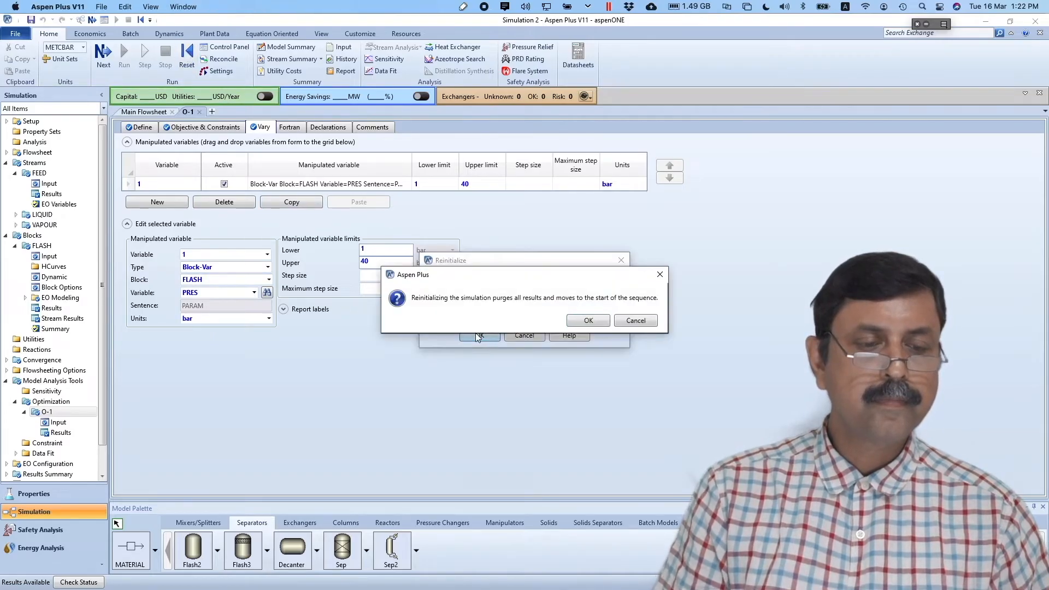
pyautogui.click(584, 315)
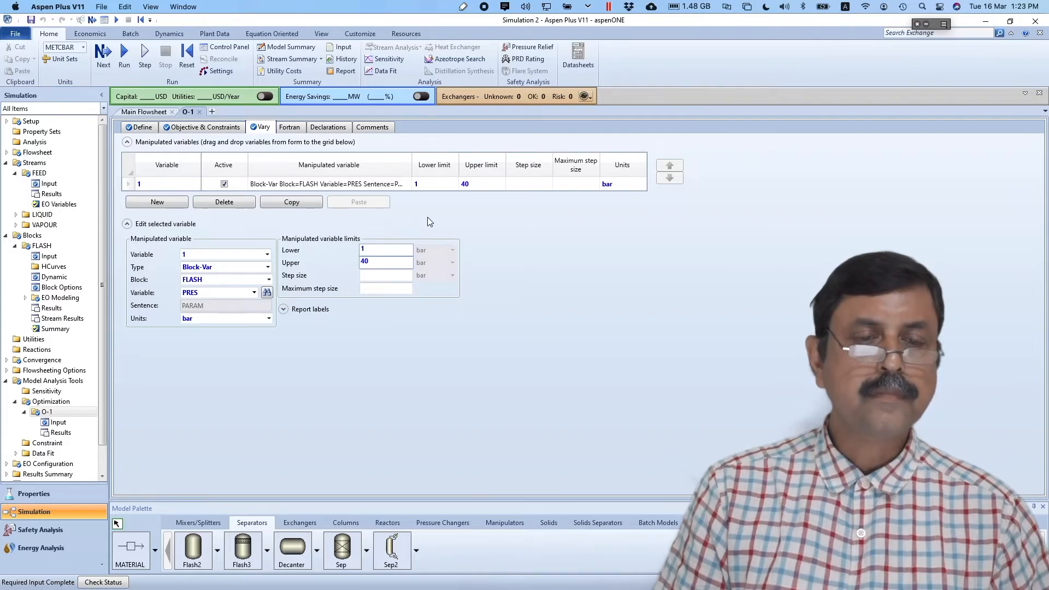
pyautogui.click(201, 127)
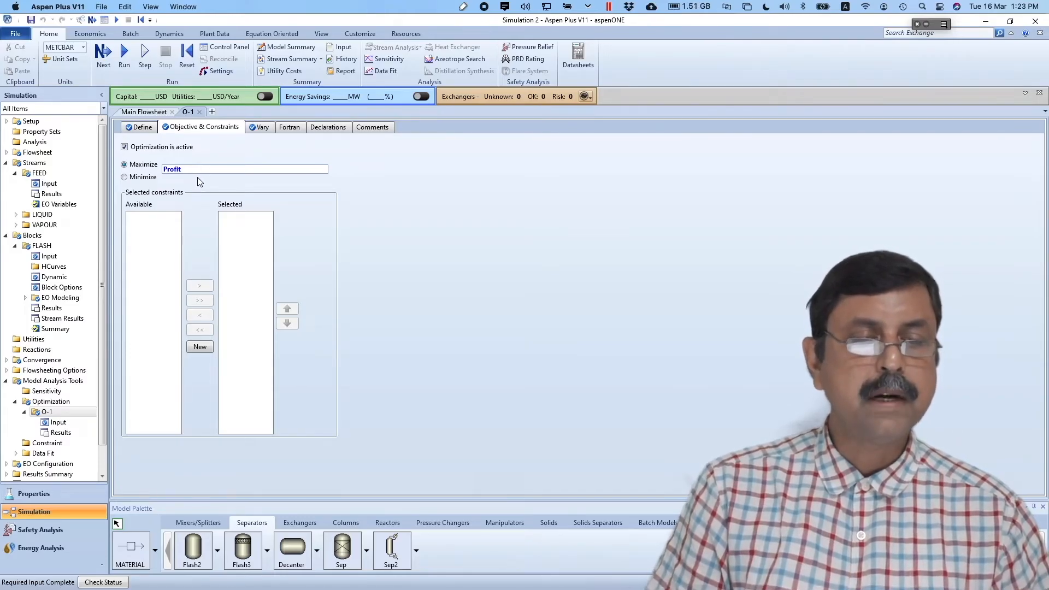
# - Write the O-1 Fortran statement Profit=5*FLOW1+10*FLOW2, inserting FLOW2 from the Variable List
pyautogui.click(290, 129)
pyautogui.click(243, 184)
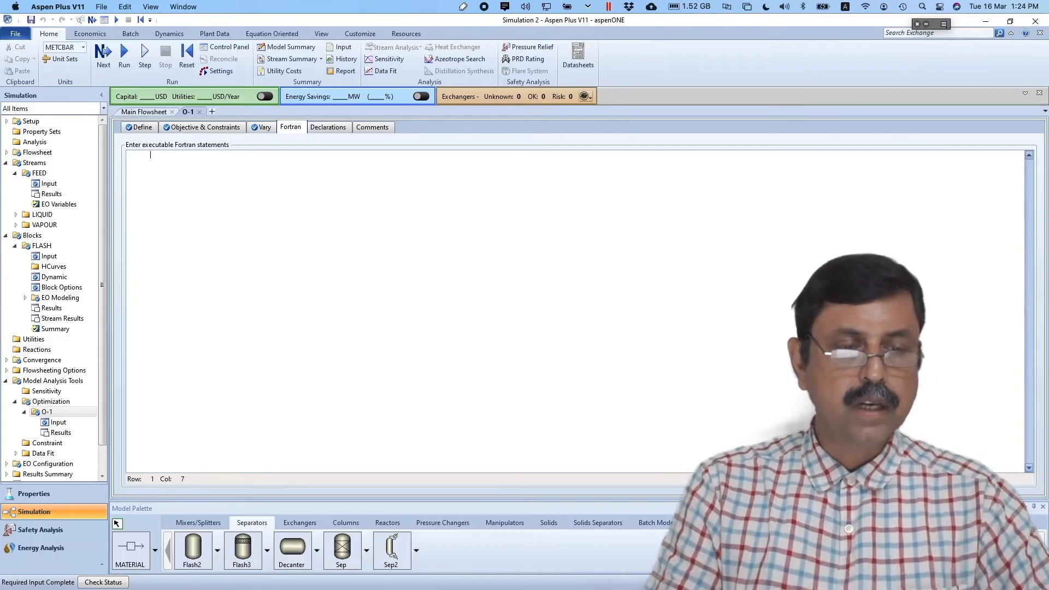
pyautogui.write('Profit=5*')
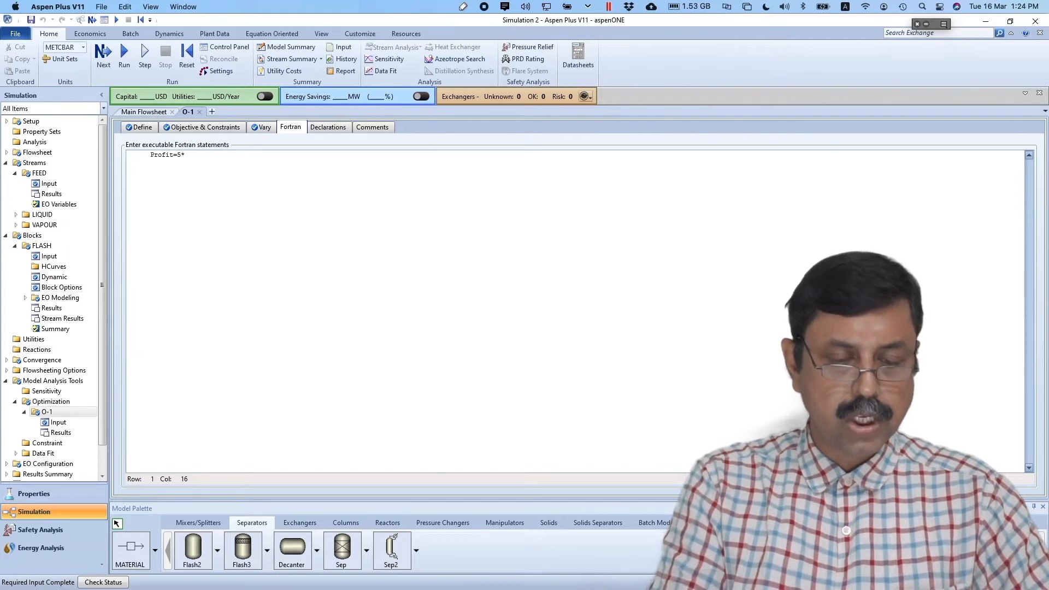
pyautogui.write('Fko')
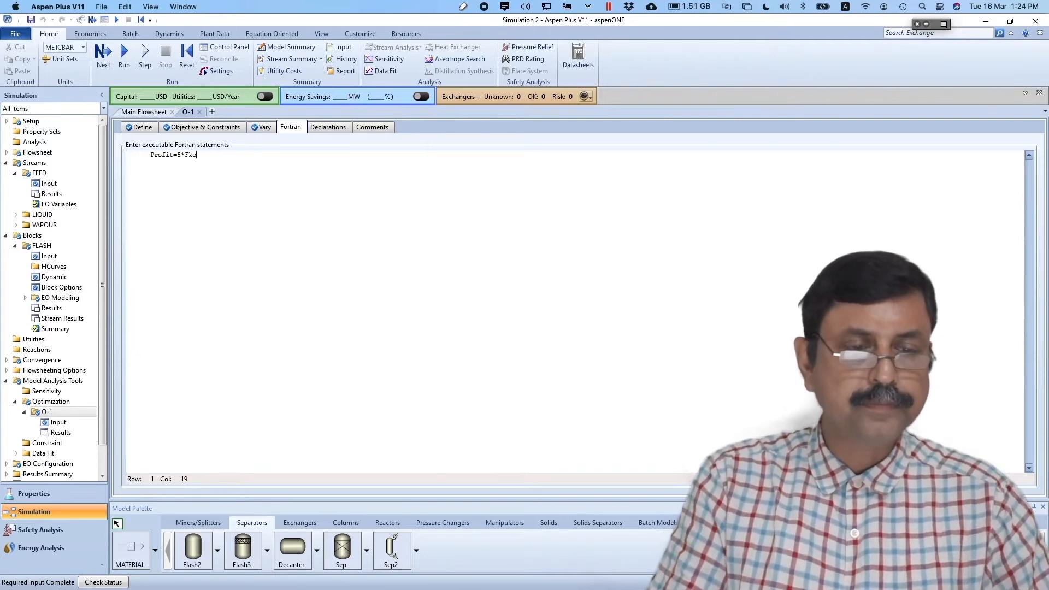
pyautogui.press('BackSpace')
pyautogui.press('BackSpace')
pyautogui.write('LOW1')
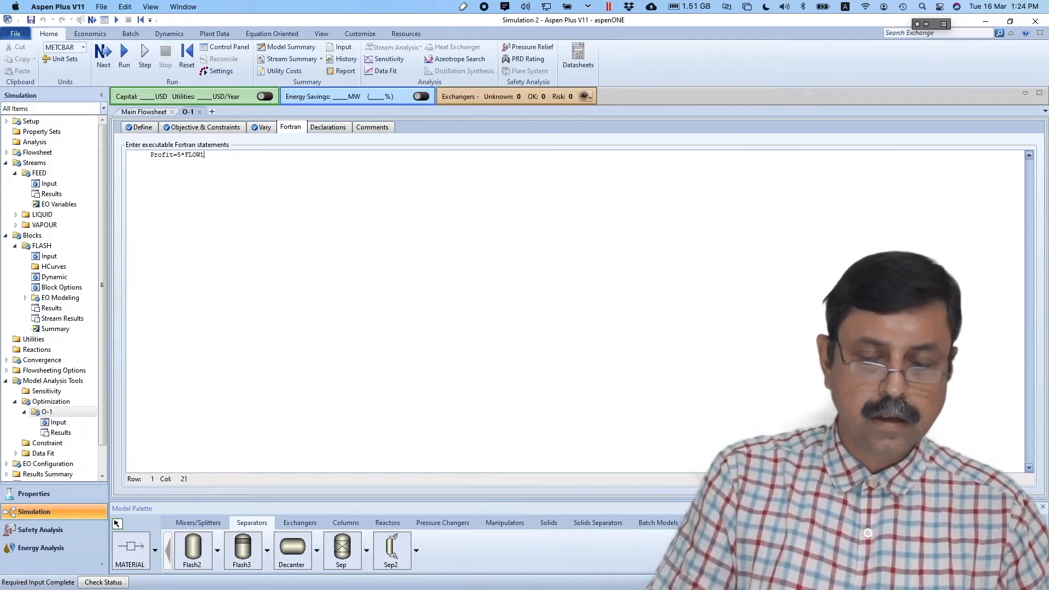
pyautogui.write('+10*')
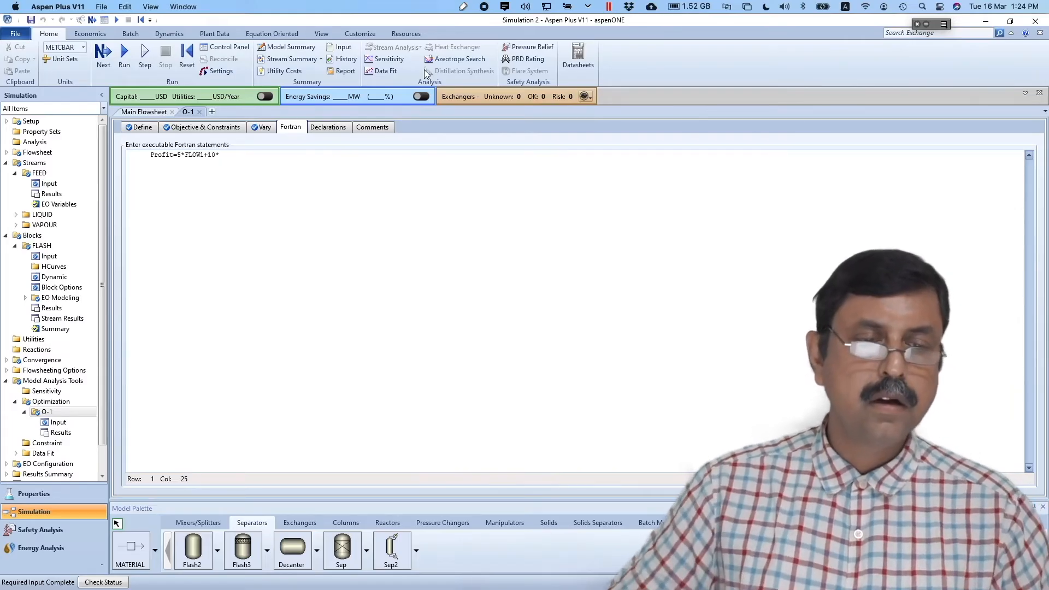
pyautogui.rightClick(335, 250)
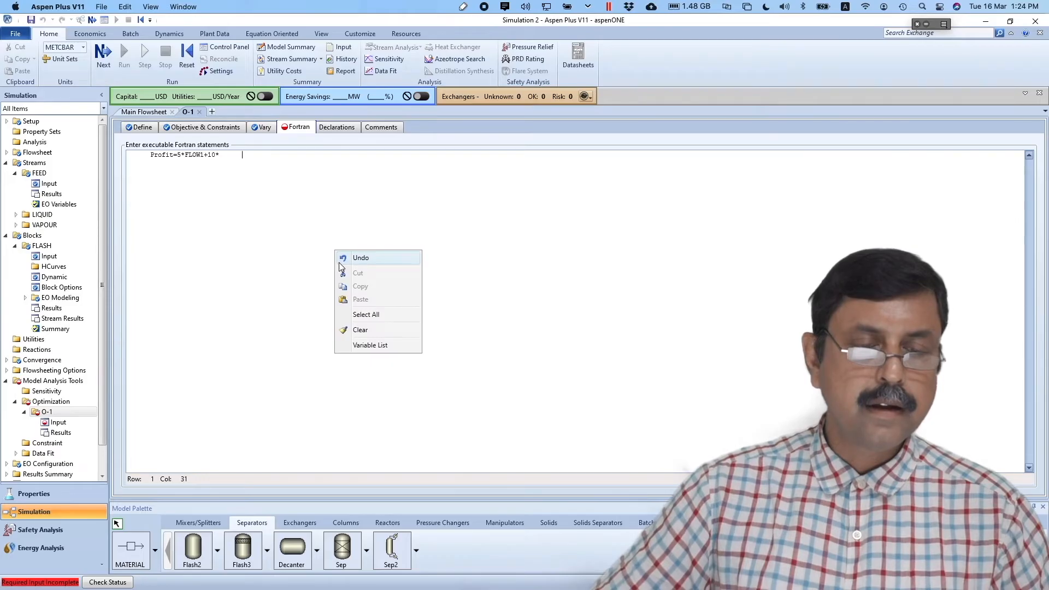
pyautogui.click(365, 345)
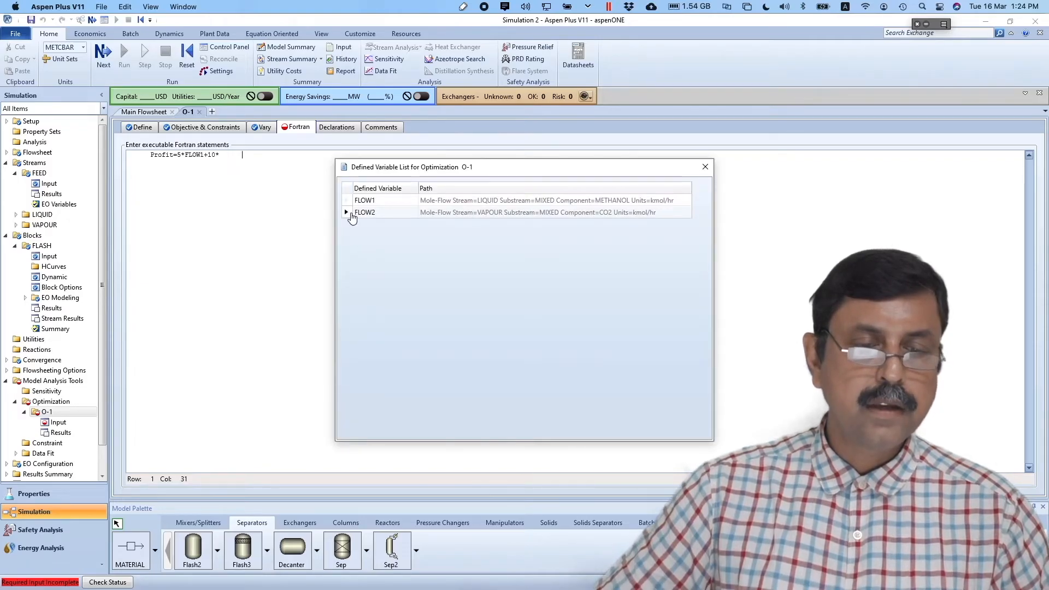
pyautogui.moveTo(352, 217); pyautogui.dragTo(280, 163)
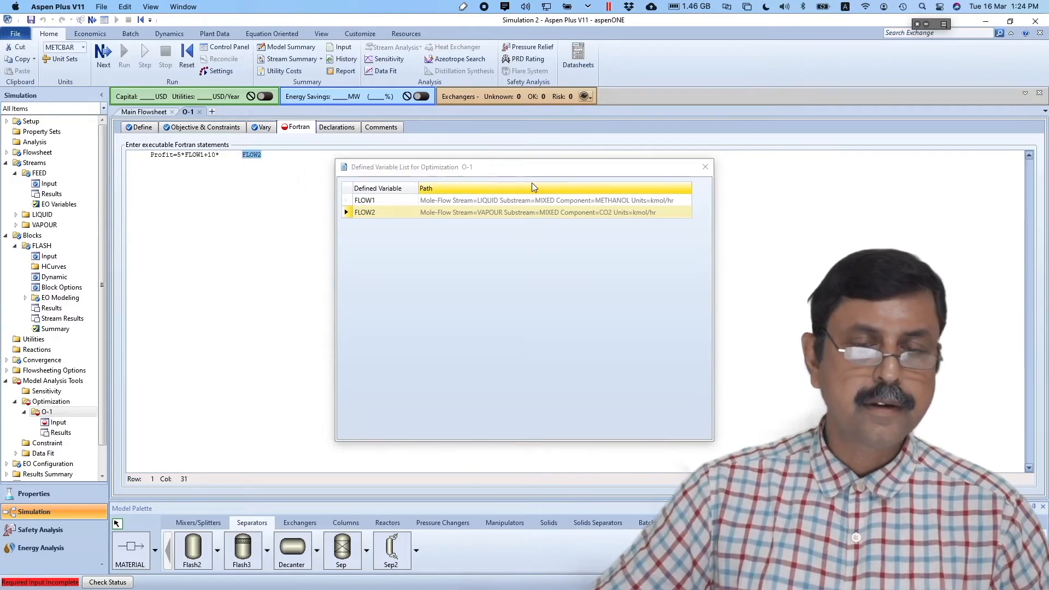
pyautogui.click(705, 166)
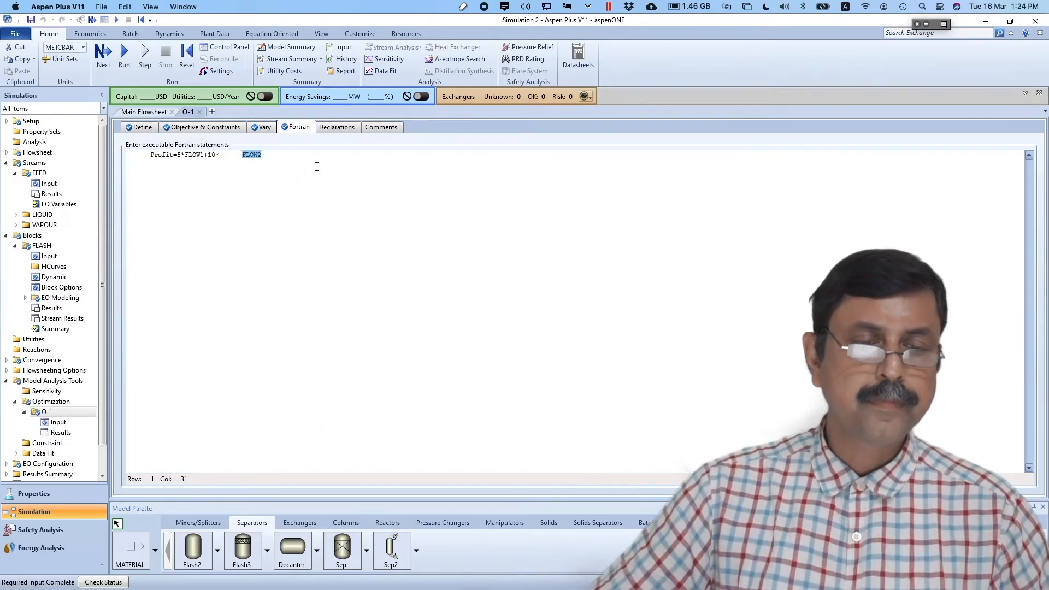
pyautogui.click(243, 156)
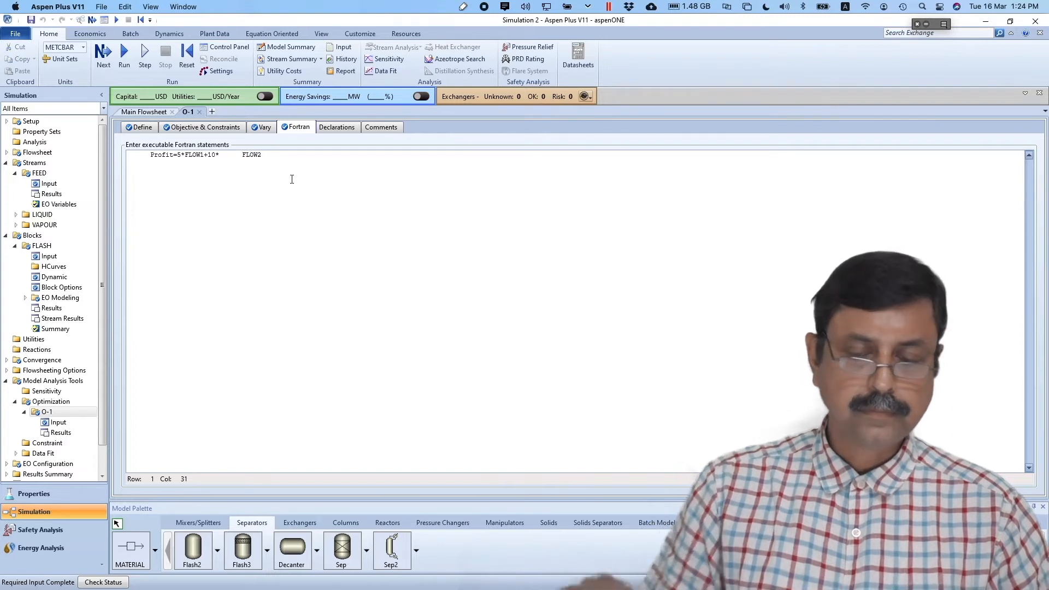
pyautogui.press('BackSpace')
pyautogui.press('BackSpace')
pyautogui.press('BackSpace')
pyautogui.press('BackSpace')
pyautogui.press('BackSpace')
pyautogui.press('BackSpace')
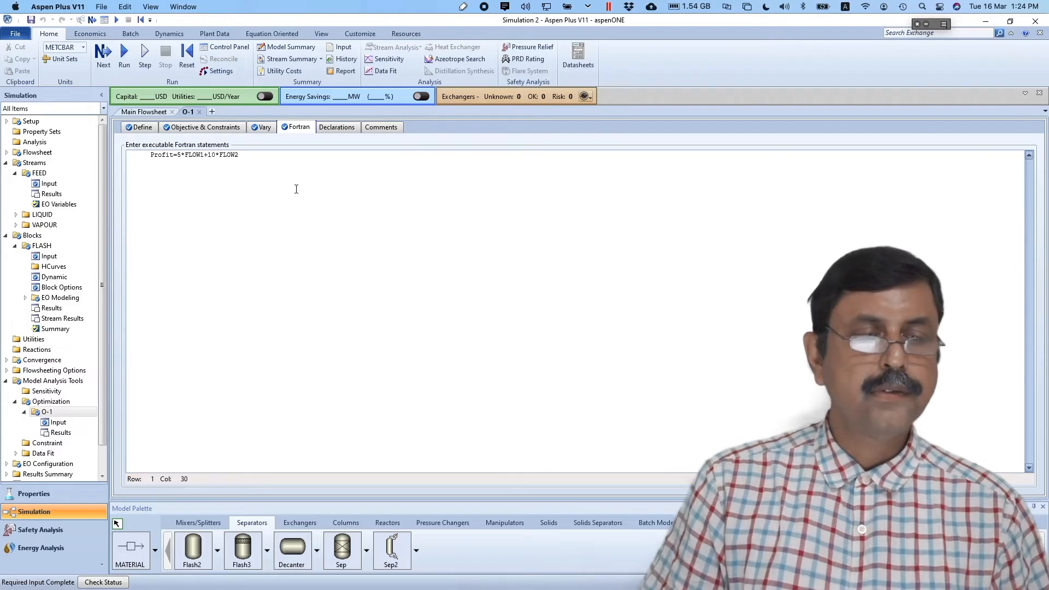
# - Run the optimization and show O-1 results: objective 846.047696, FLOW1 54.5883, FLOW2 57.3106 kmol/hr
pyautogui.click(125, 53)
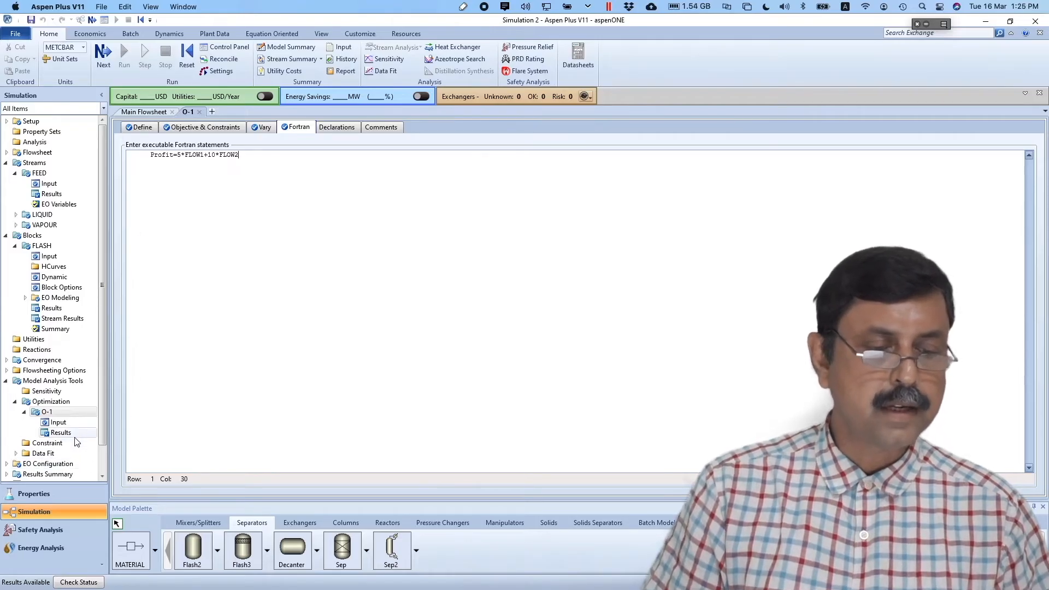
pyautogui.click(61, 432)
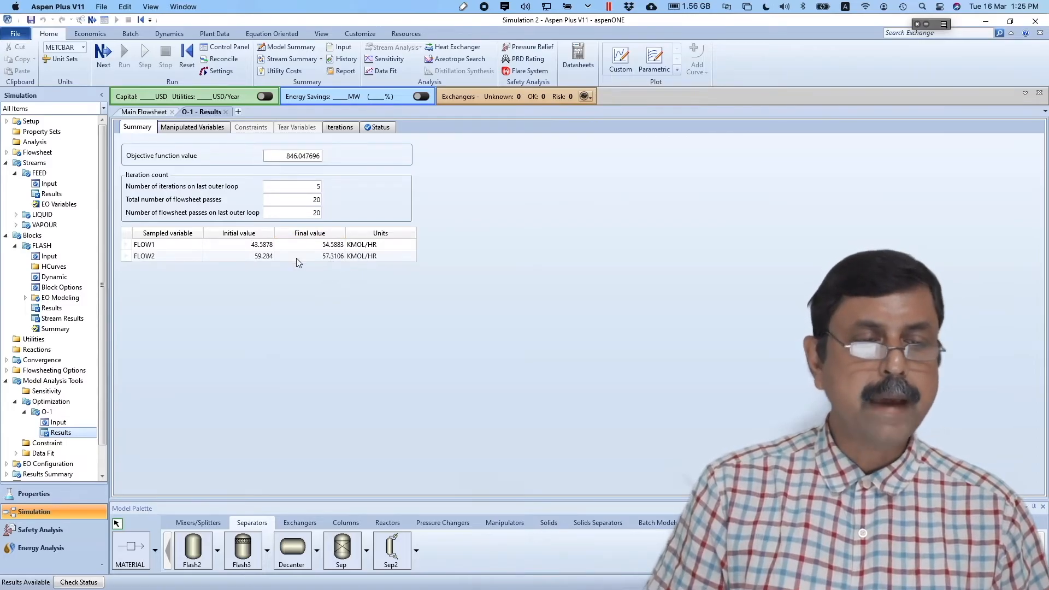
# - Show the O-1 manipulated variable results, with the FLASH pressure at 2.49263 bar
pyautogui.click(197, 131)
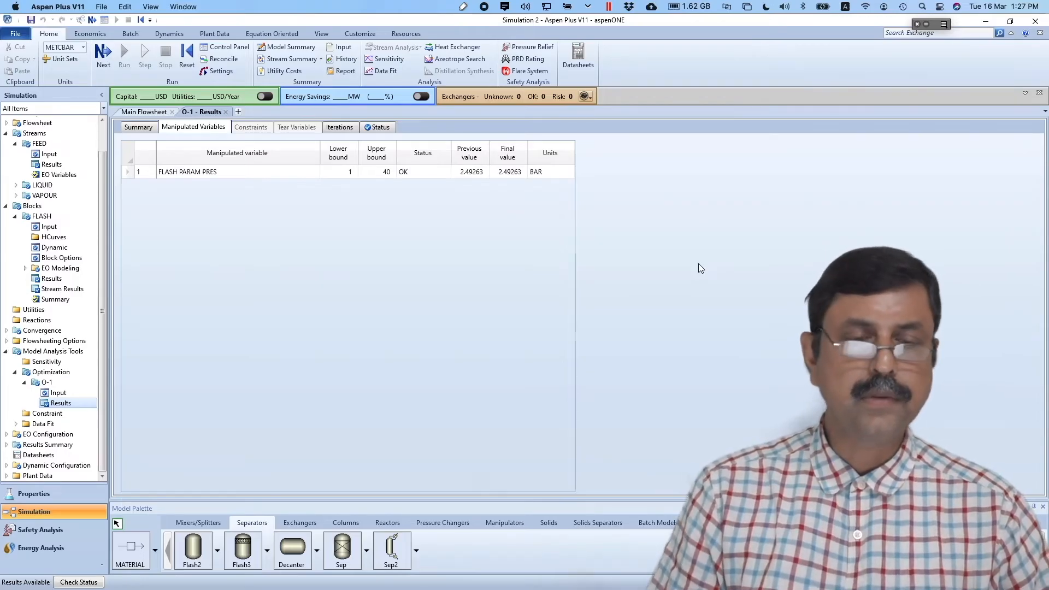
# - Open the FLASH stream results and expand mole fractions, showing liquid methanol at 0.953046
pyautogui.doubleClick(61, 290)
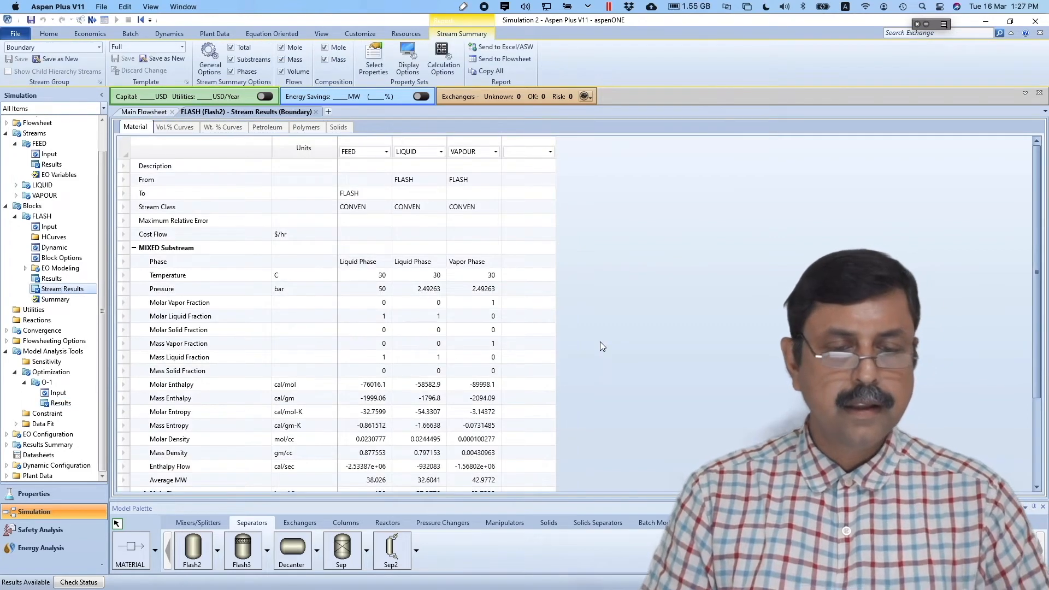
pyautogui.scroll(-3, 599, 342)
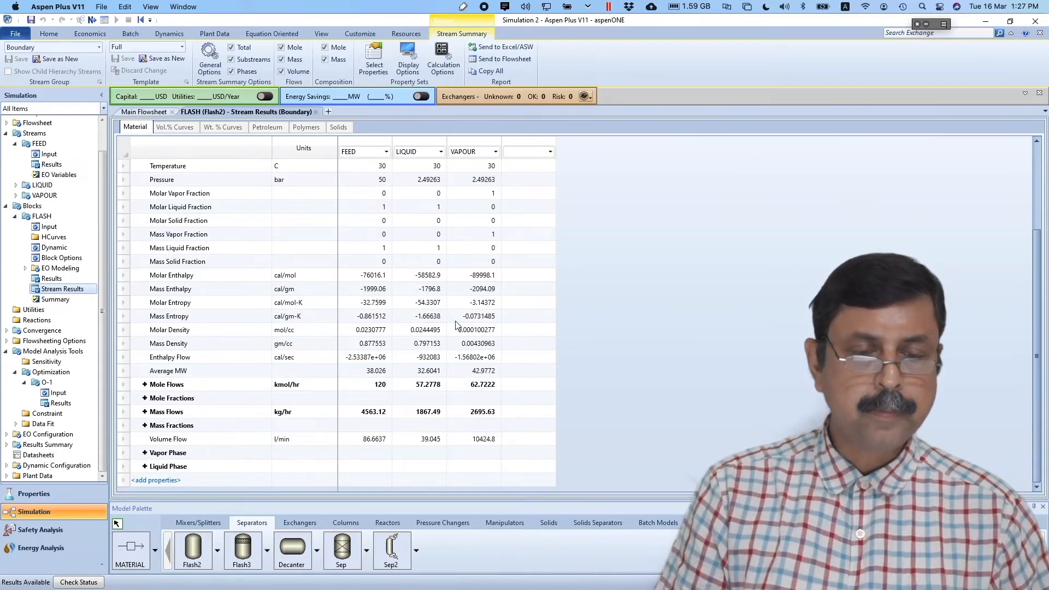
pyautogui.click(145, 398)
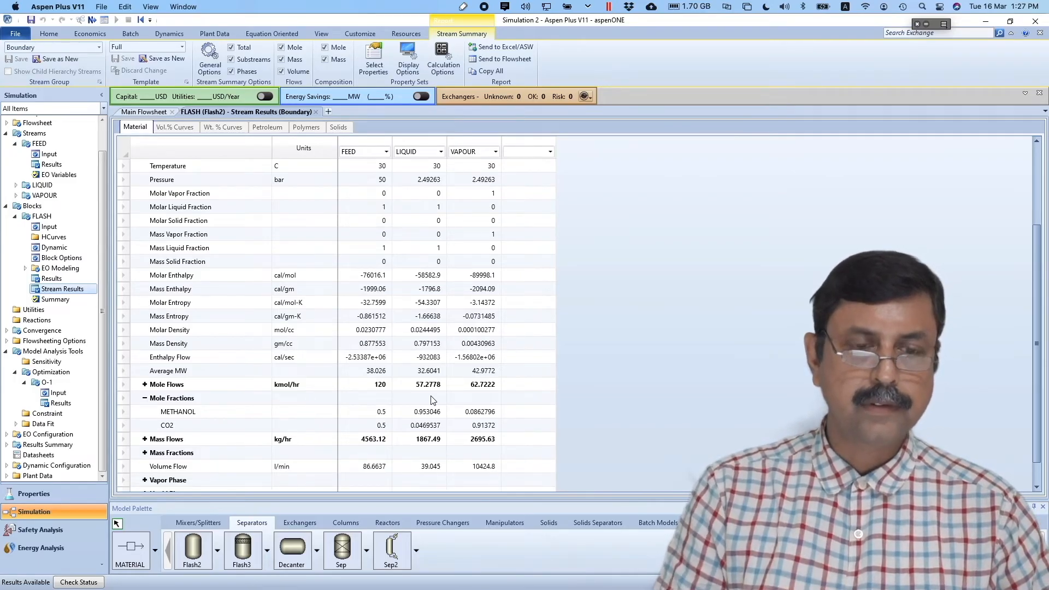
pyautogui.press('super+Tab')
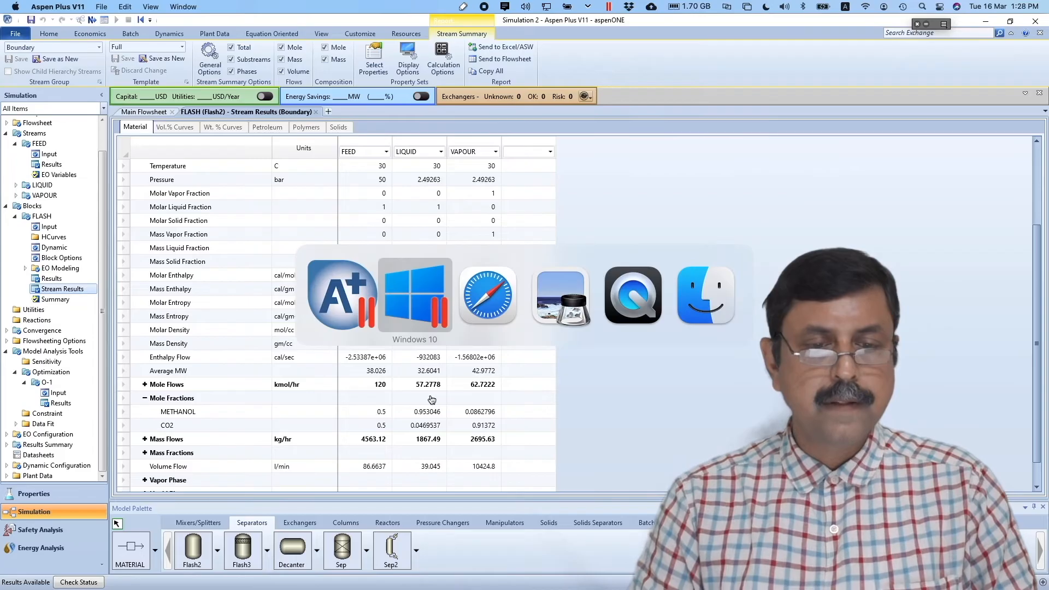
pyautogui.press('super+Tab')
pyautogui.press('super+Tab')
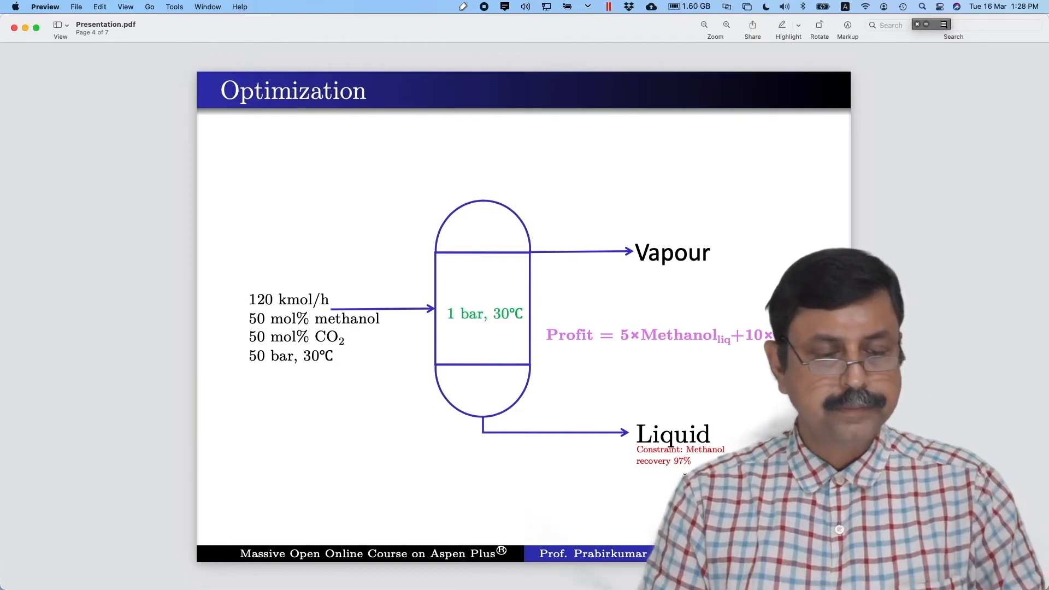
pyautogui.press('super+Tab')
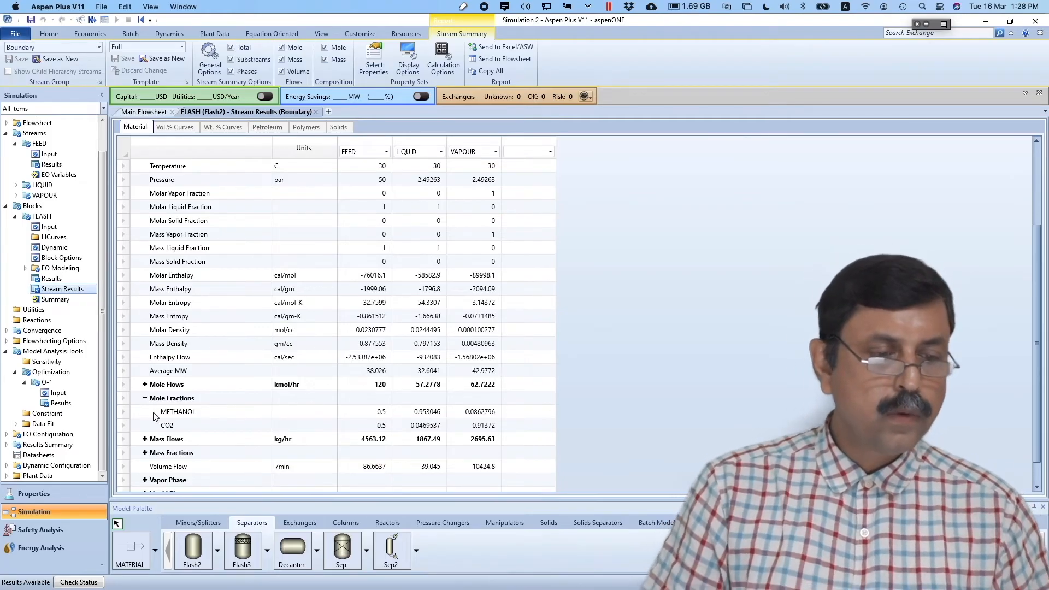
# - Create constraint C-1 and add a sampled variable named CON1
pyautogui.click(47, 414)
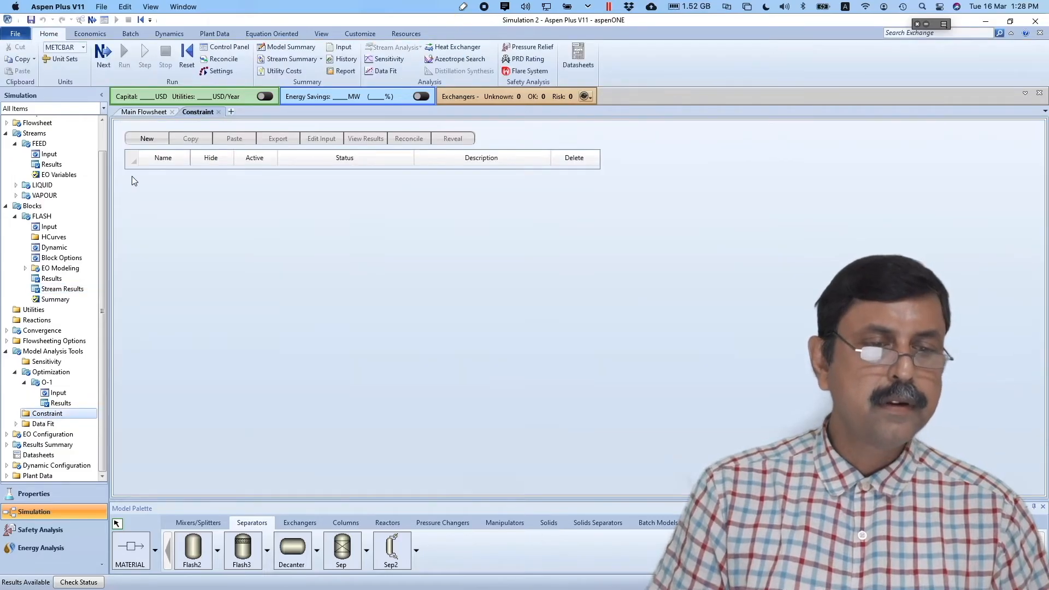
pyautogui.click(146, 138)
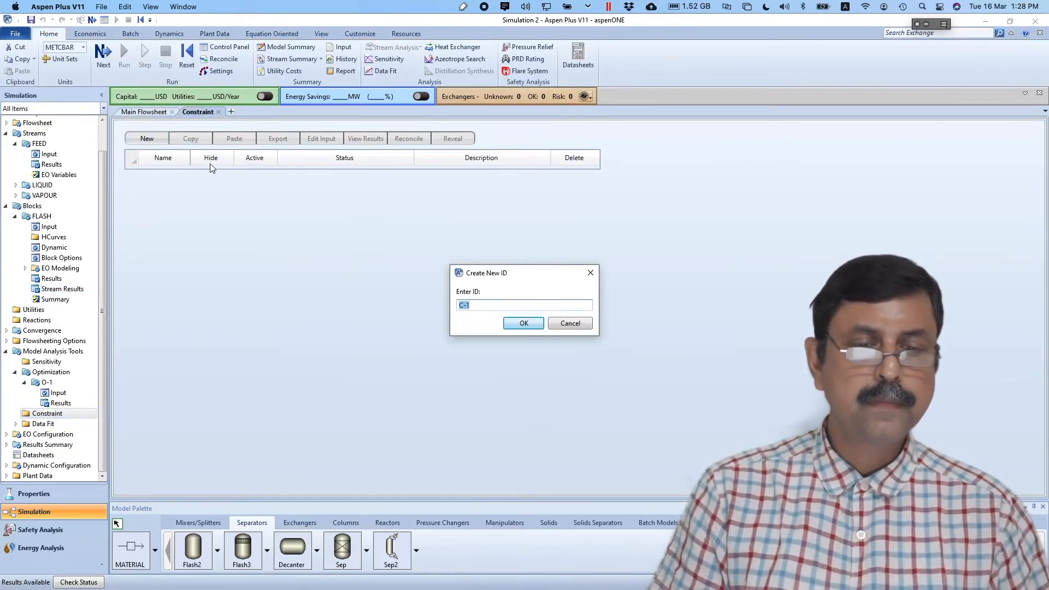
pyautogui.click(523, 322)
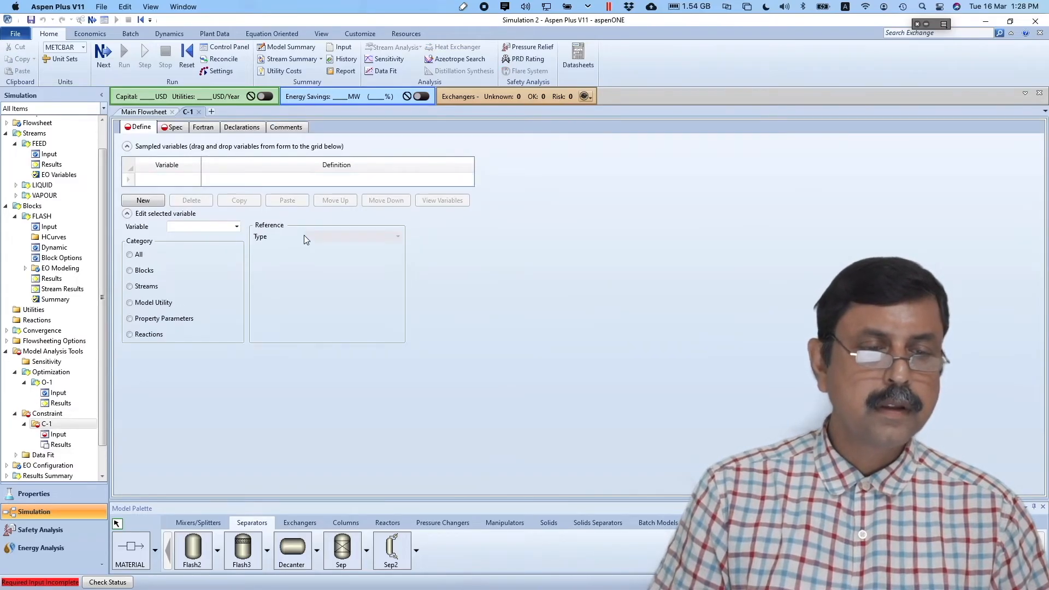
pyautogui.click(143, 200)
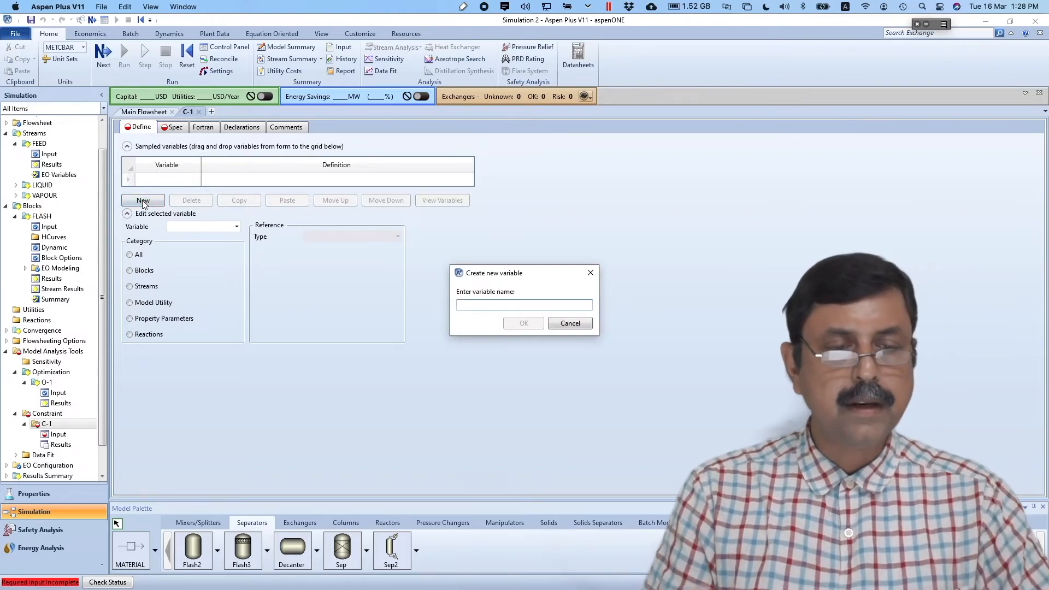
pyautogui.write('CON1')
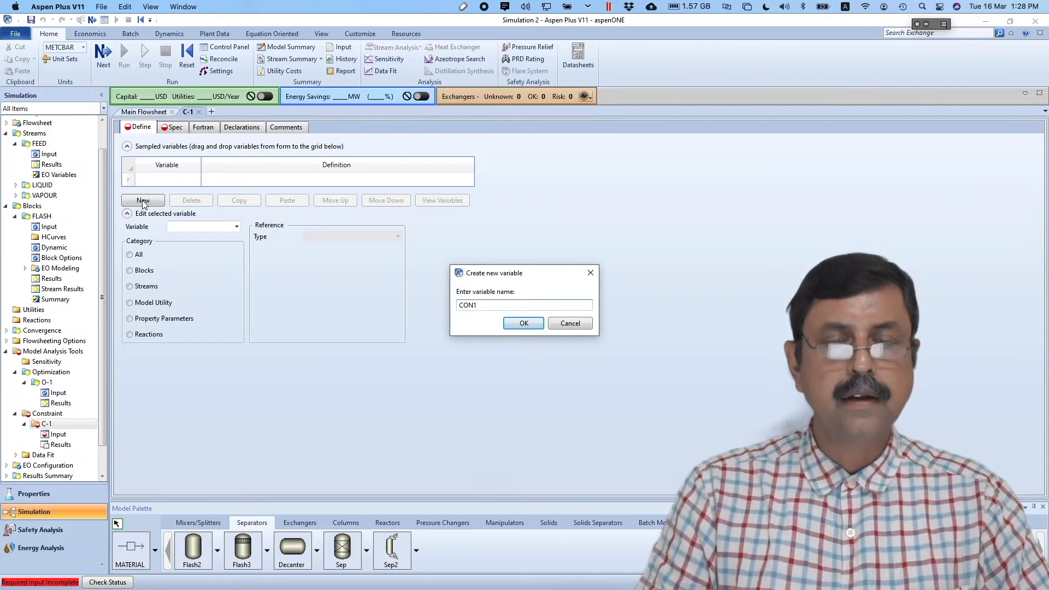
pyautogui.press('Return')
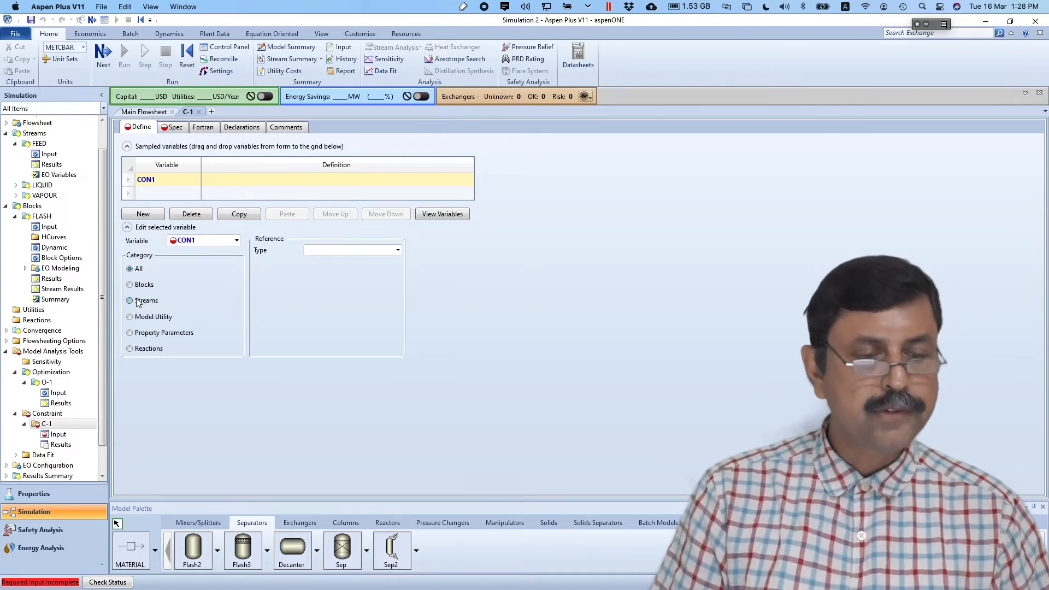
# - Define CON1 as the METHANOL mole fraction (MOLE-FRAC) of the LIQUID stream
pyautogui.click(397, 250)
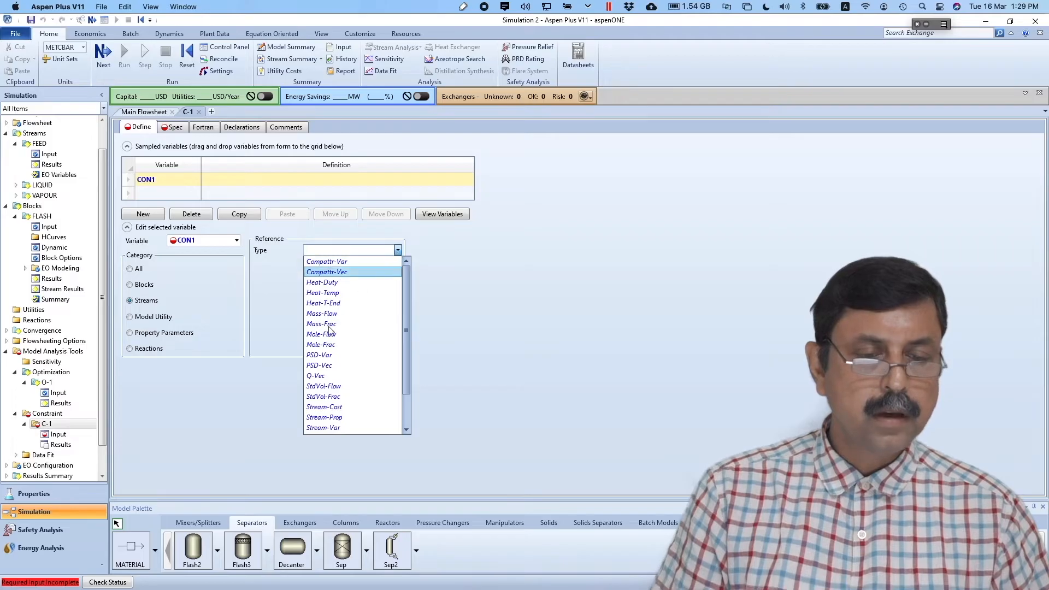
pyautogui.click(328, 345)
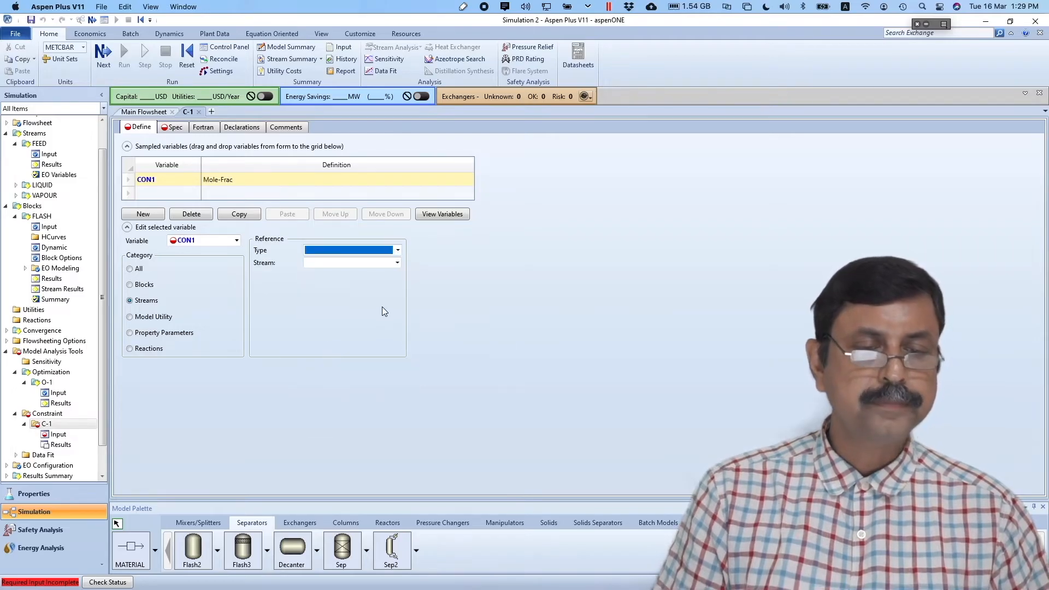
pyautogui.click(398, 263)
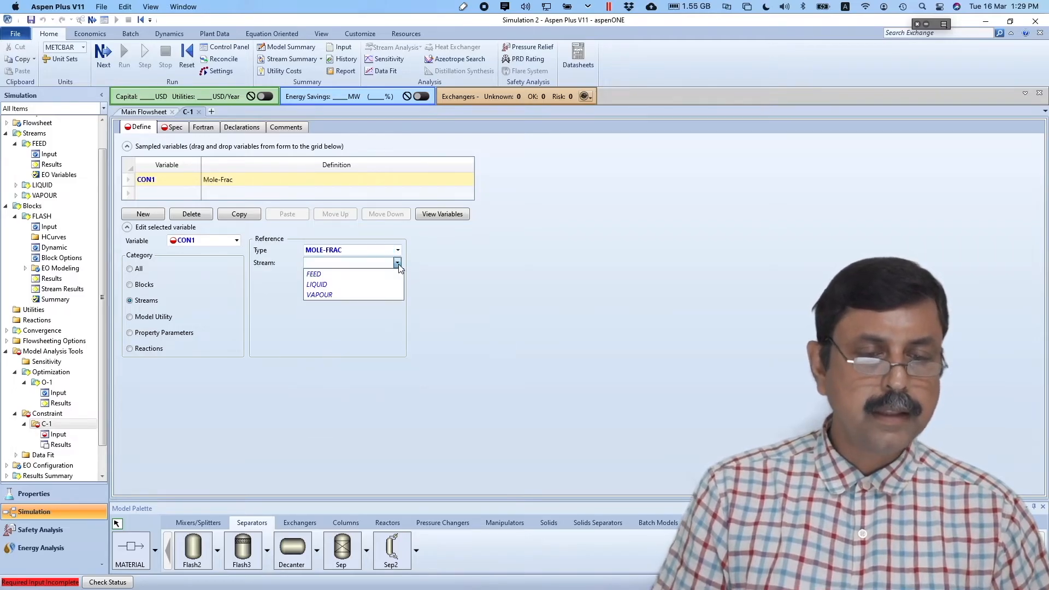
pyautogui.click(349, 285)
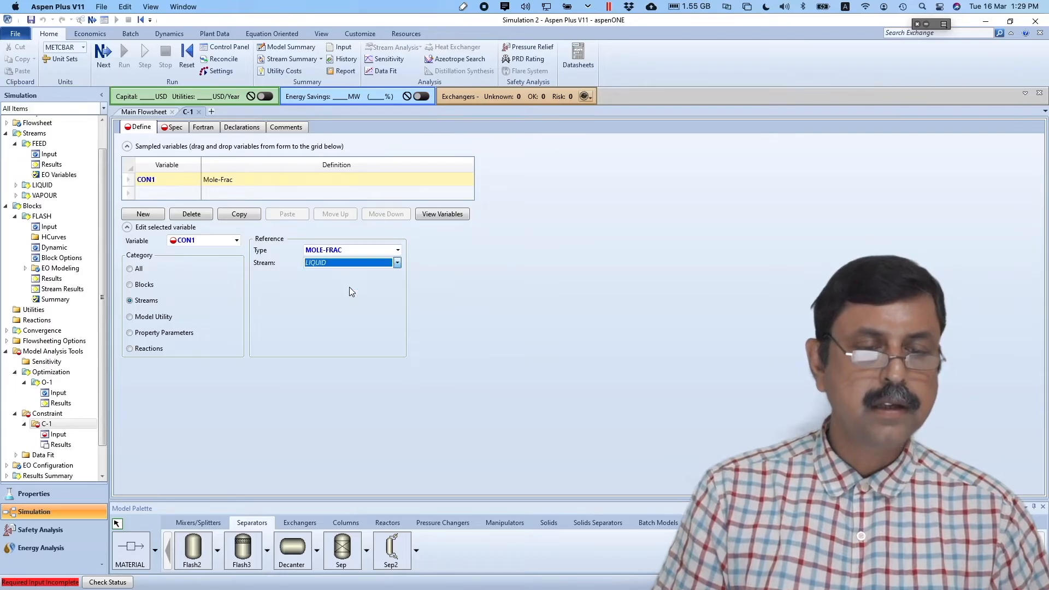
pyautogui.click(395, 289)
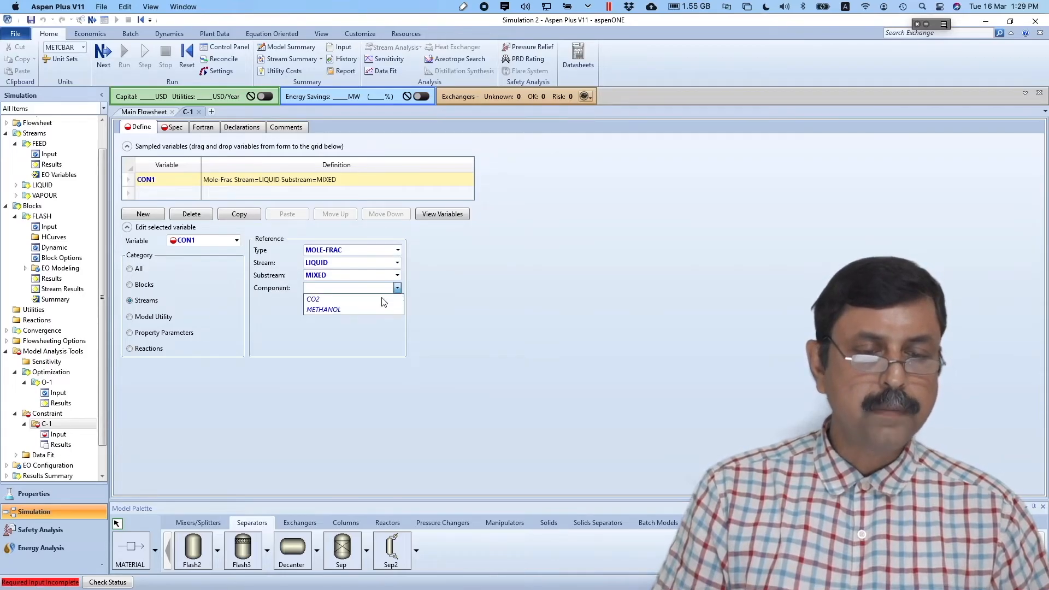
pyautogui.click(371, 309)
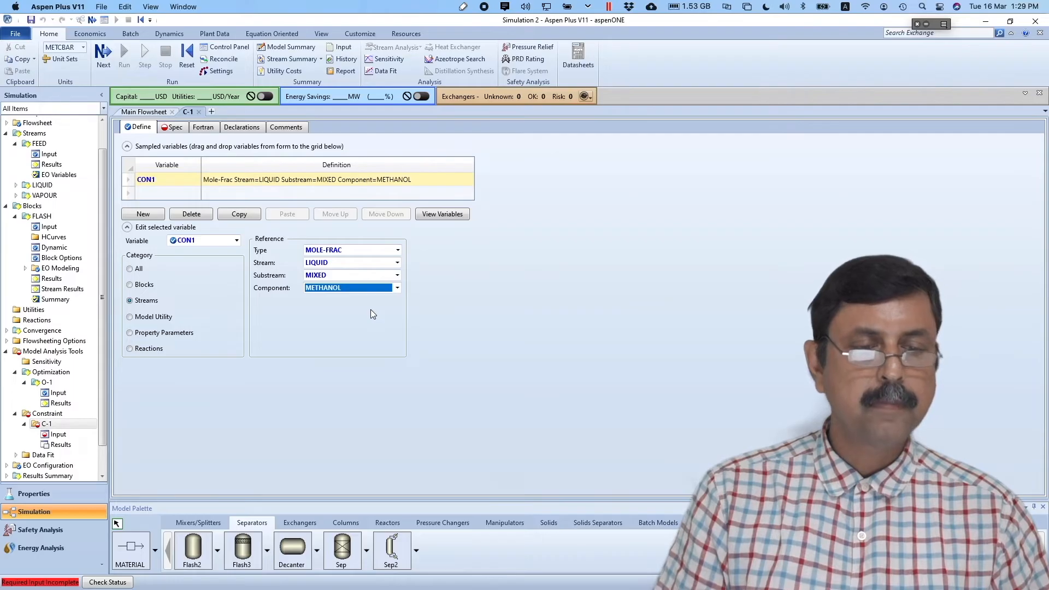
pyautogui.click(110, 59)
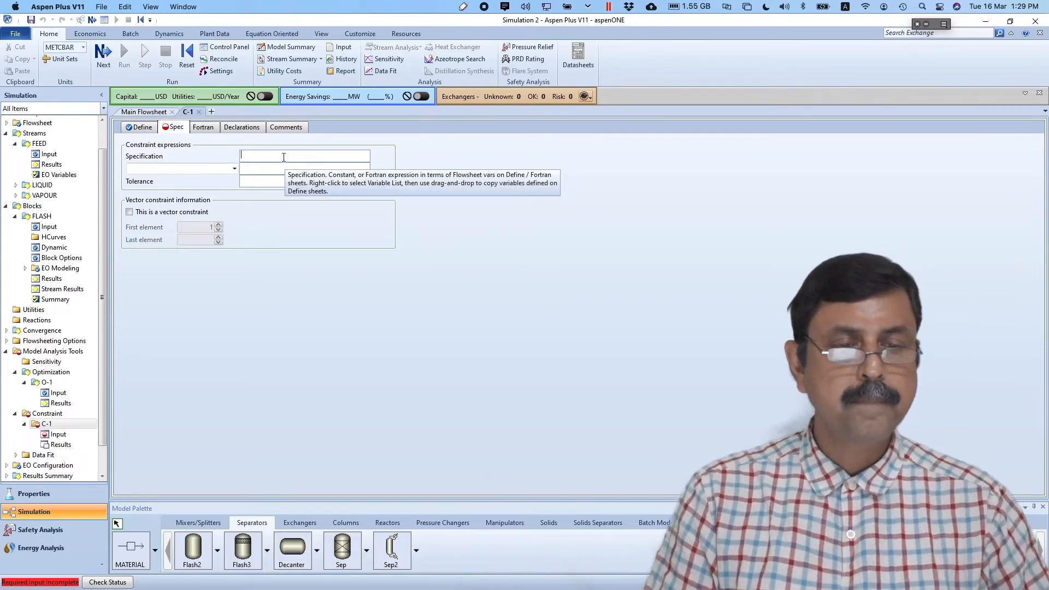
# - Enter CON1 as C-1's specification and check the constraint on the Preview slide
pyautogui.write('CON1')
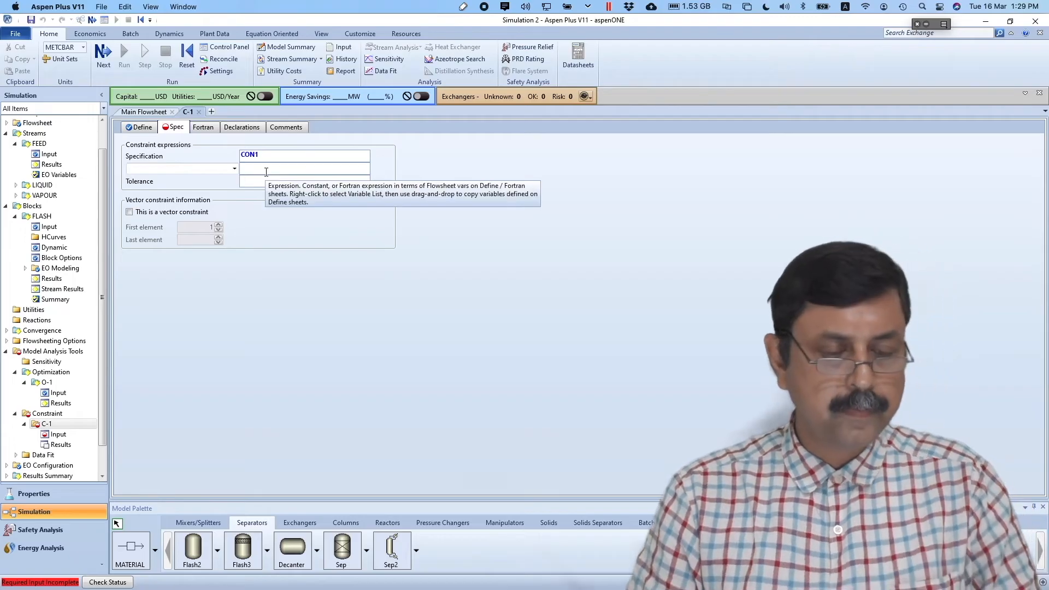
pyautogui.press('super+Tab')
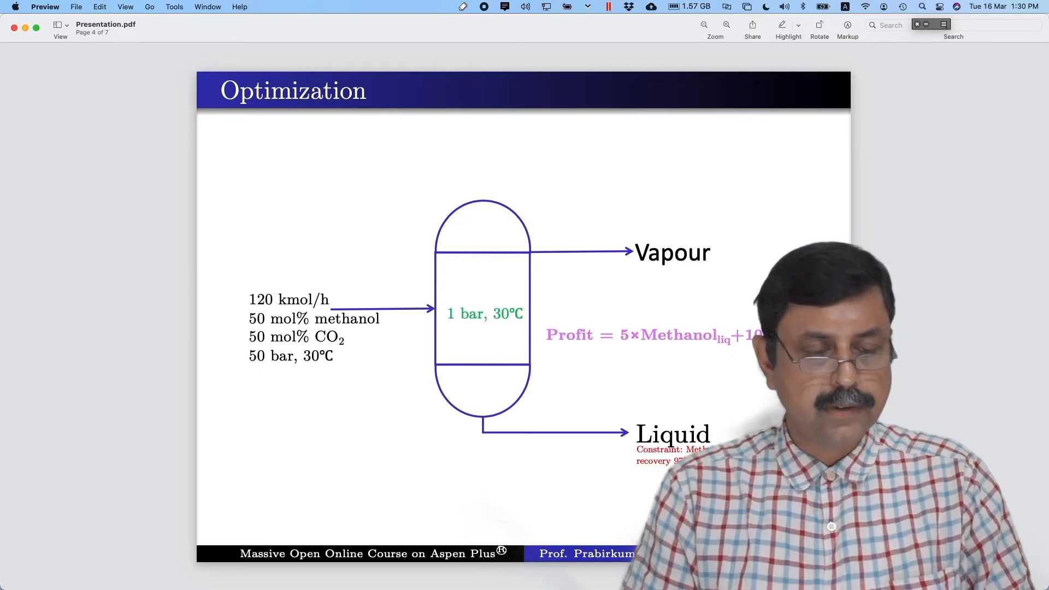
pyautogui.press('super+Tab')
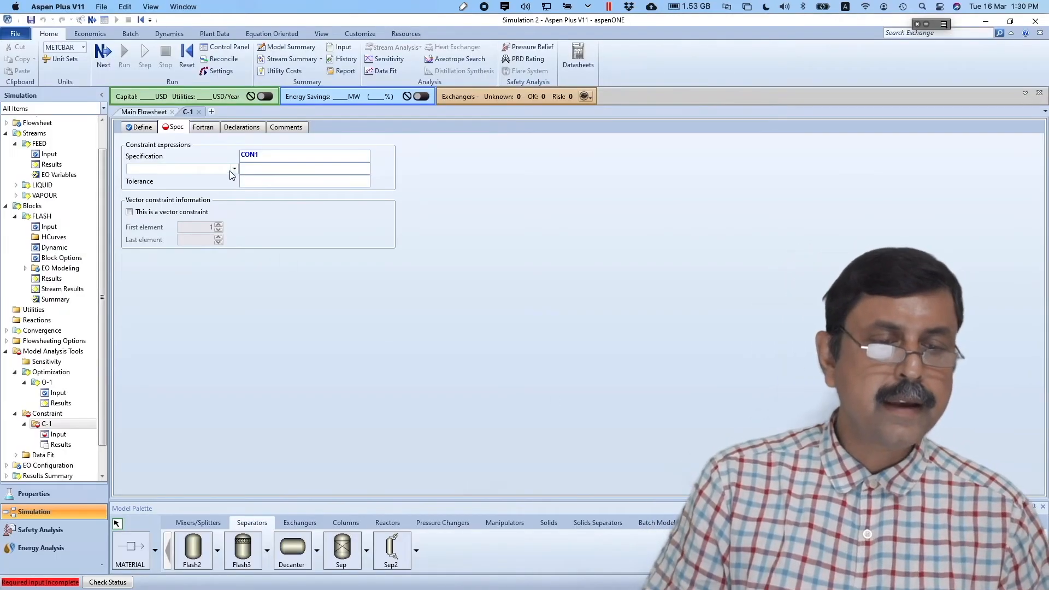
# - Require CON1 to be greater than or equal to 0.97, with a tolerance of 1e-6
pyautogui.click(233, 170)
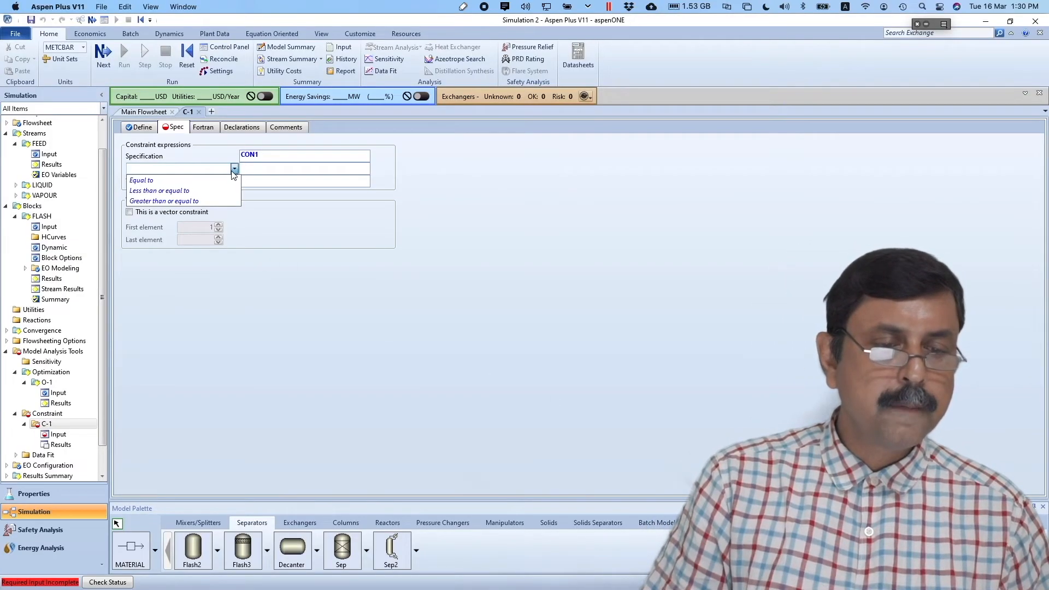
pyautogui.click(218, 200)
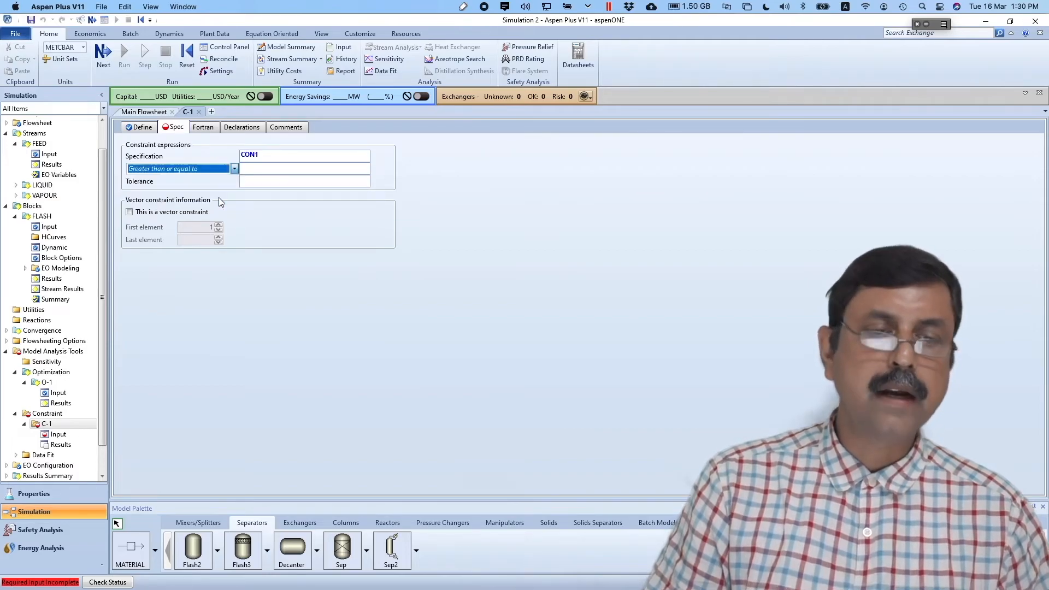
pyautogui.click(279, 168)
pyautogui.write('0.97')
pyautogui.press('Return')
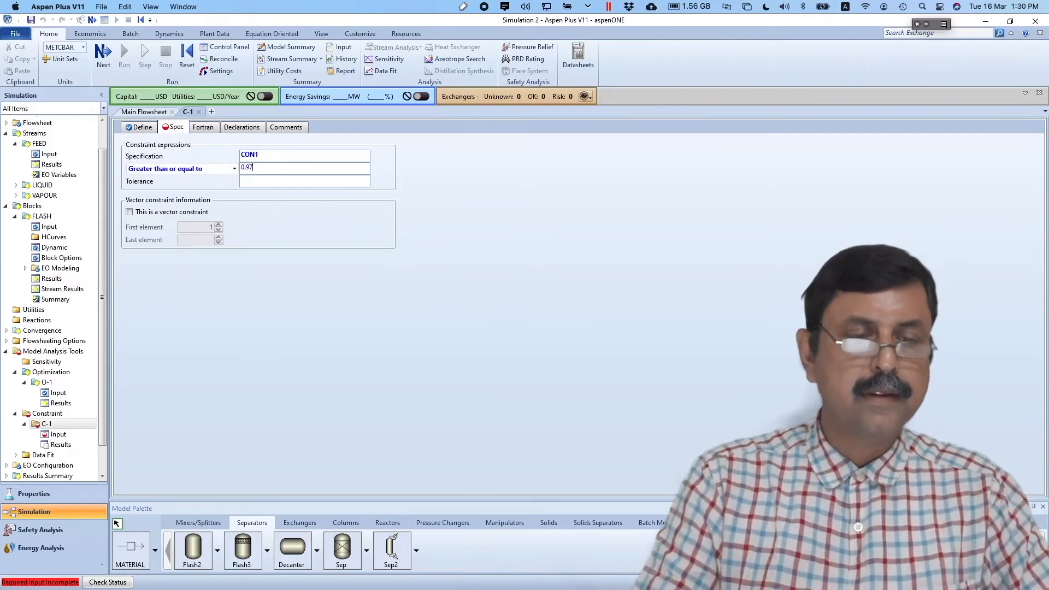
pyautogui.click(301, 179)
pyautogui.write('1')
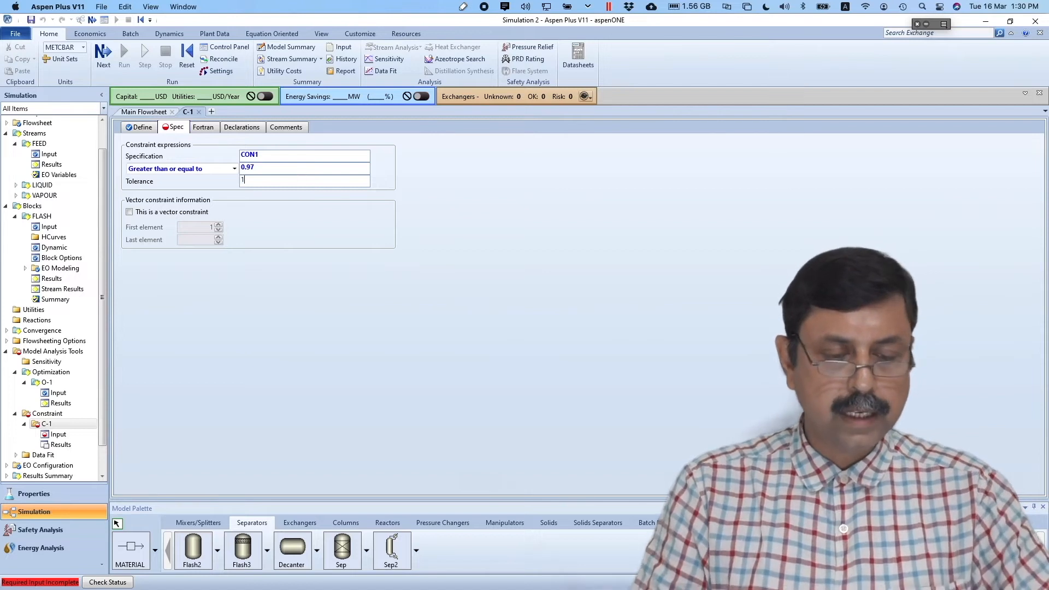
pyautogui.write('e-6')
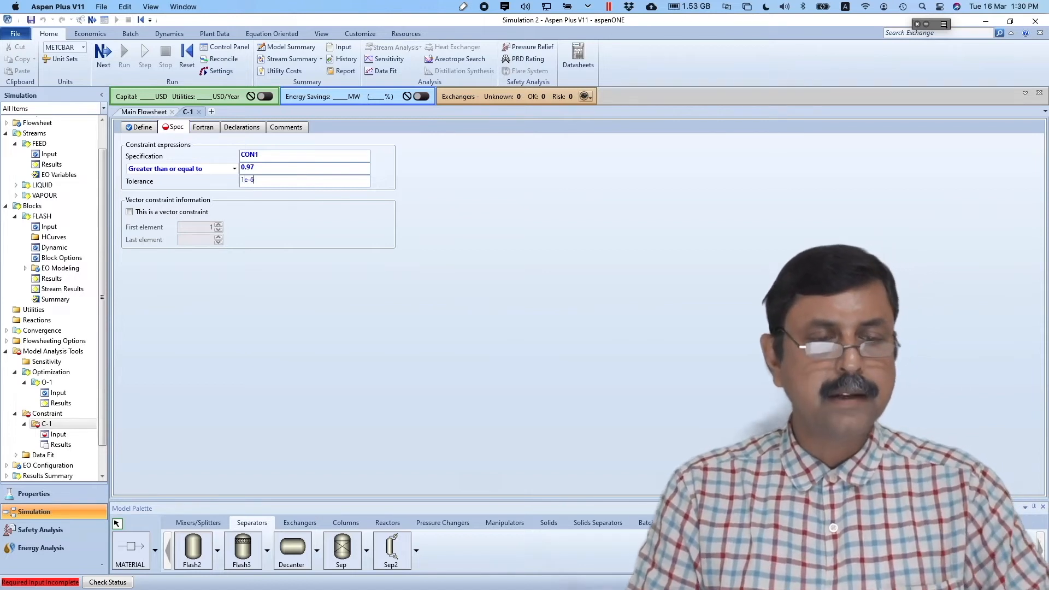
pyautogui.press('Return')
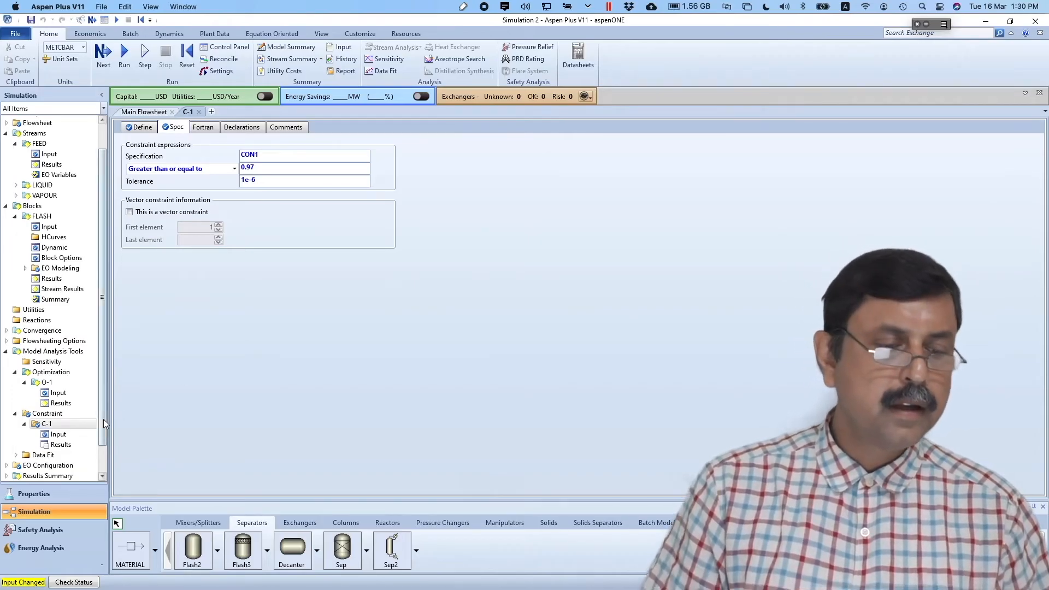
# - Add constraint C-1 to the Selected constraints in O-1's Objective & Constraints settings
pyautogui.click(58, 393)
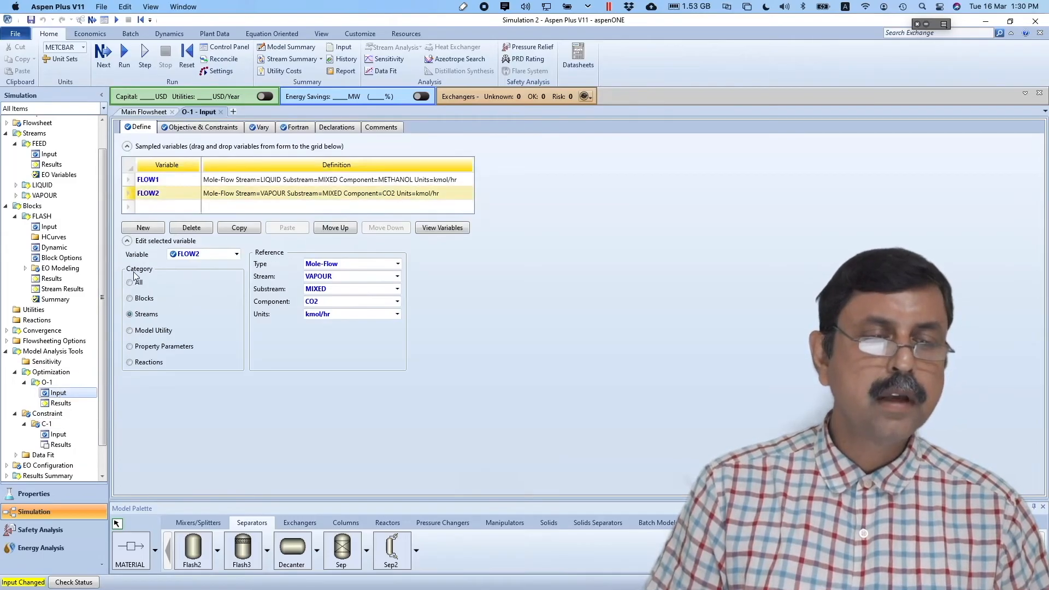
pyautogui.click(196, 128)
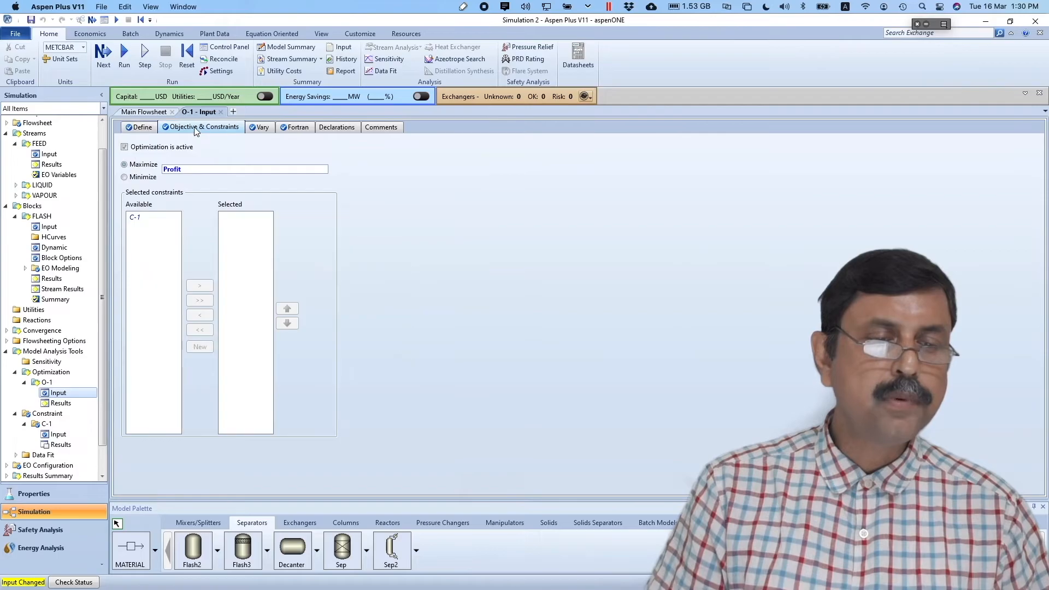
pyautogui.click(138, 218)
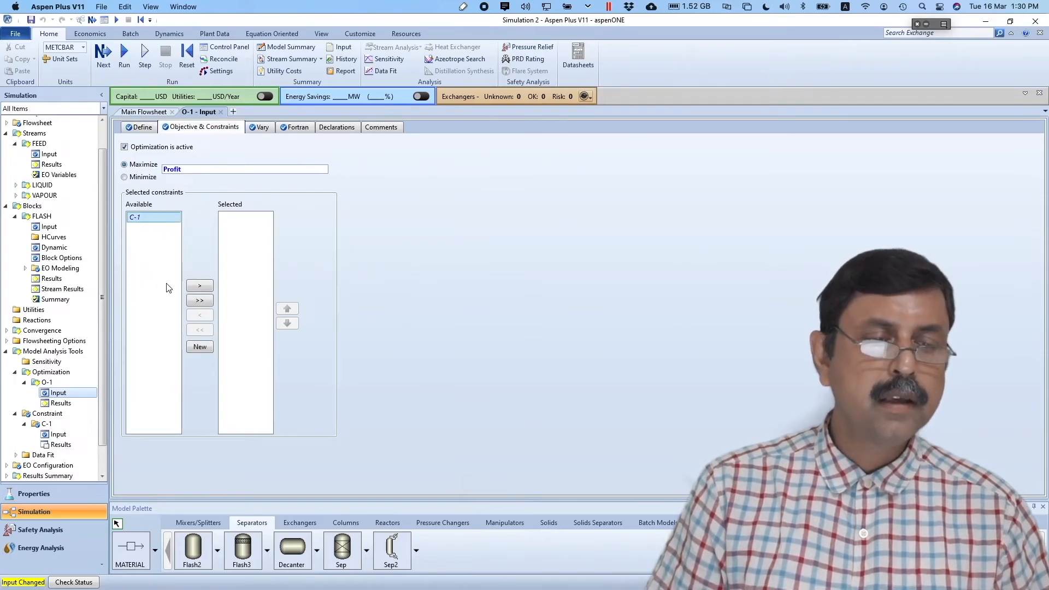
pyautogui.click(199, 286)
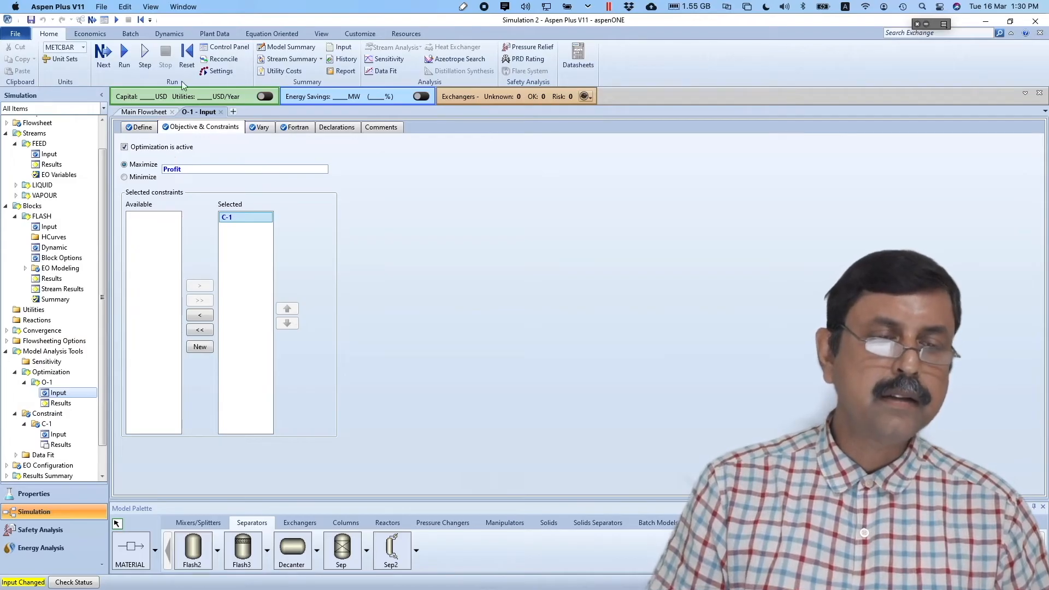
# - Reinitialize the simulation, purging previous results, and rerun it
pyautogui.click(185, 54)
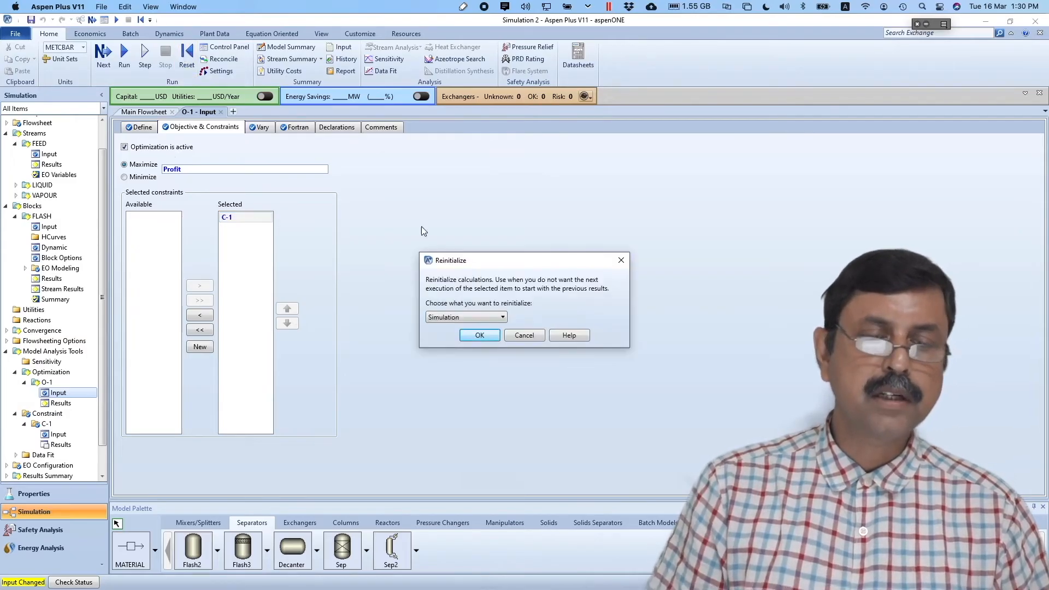
pyautogui.click(479, 335)
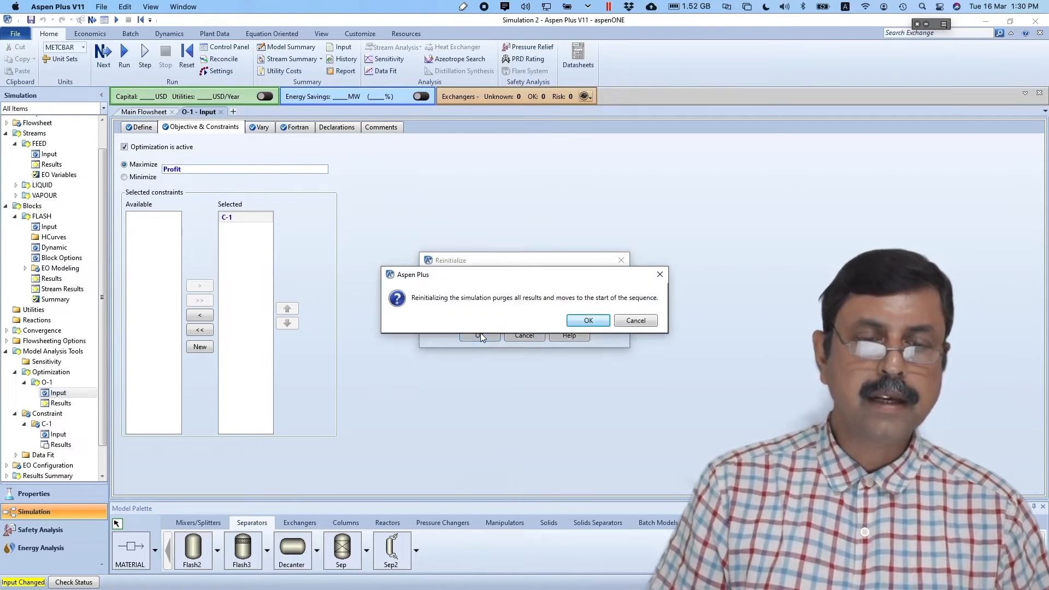
pyautogui.click(586, 320)
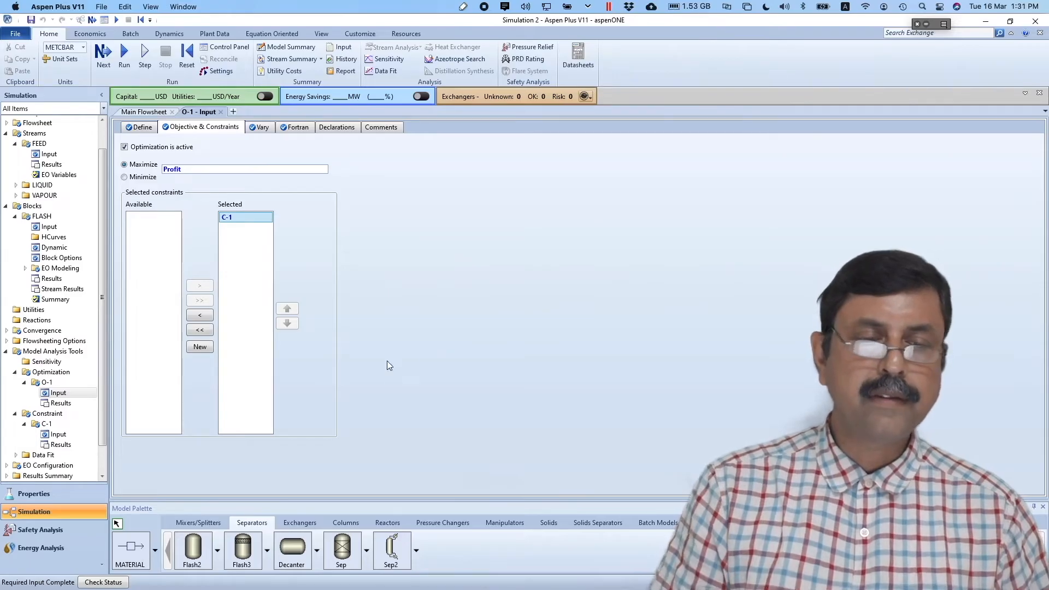
pyautogui.click(124, 56)
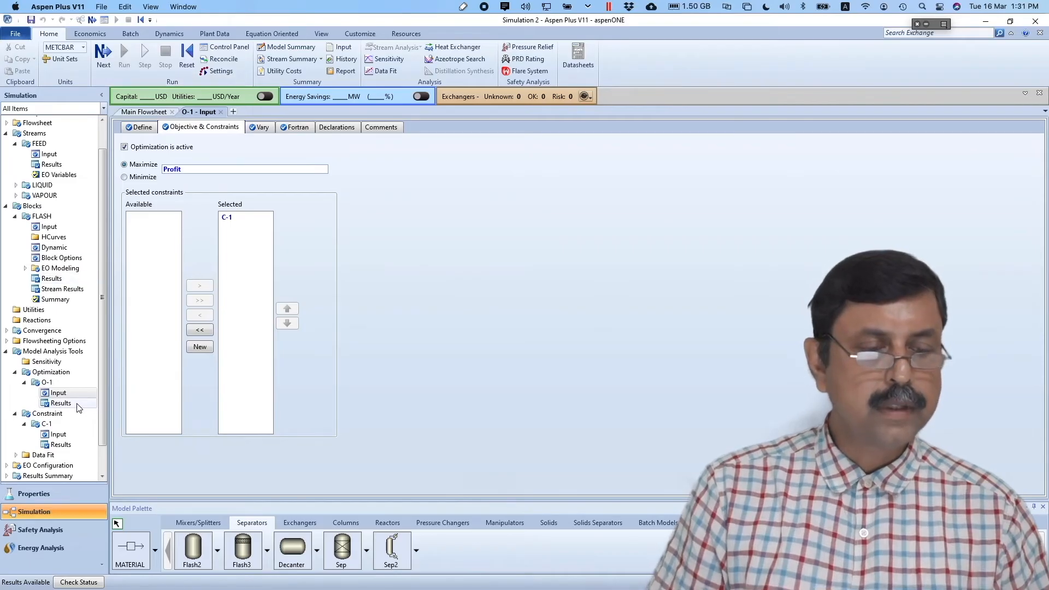
# - Check O-1's optimized flash pressure under Manipulated Variables, then view FLASH stream results at 1.6704 bar
pyautogui.click(59, 403)
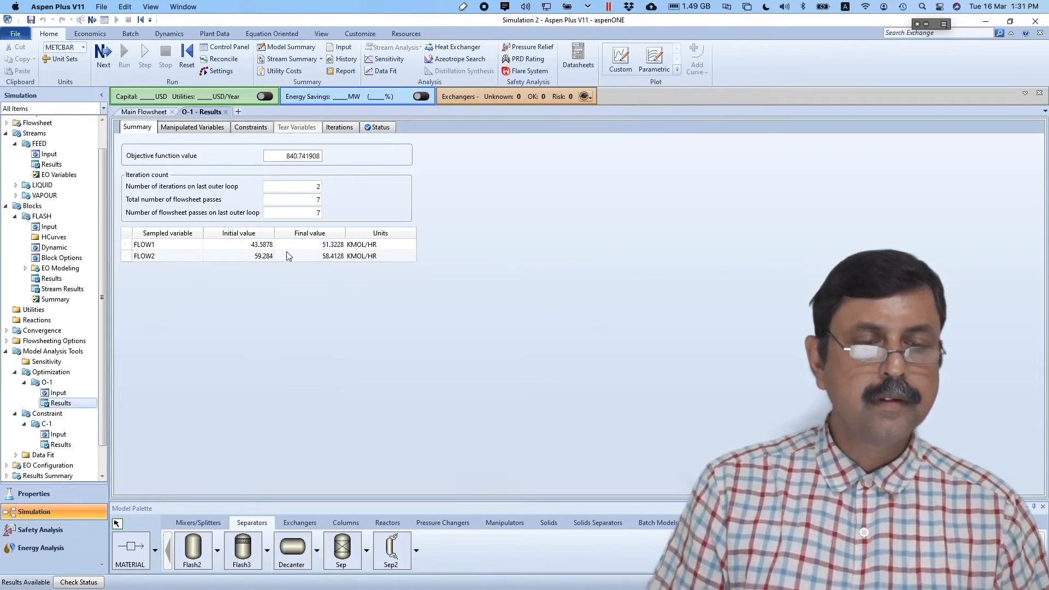
pyautogui.click(195, 129)
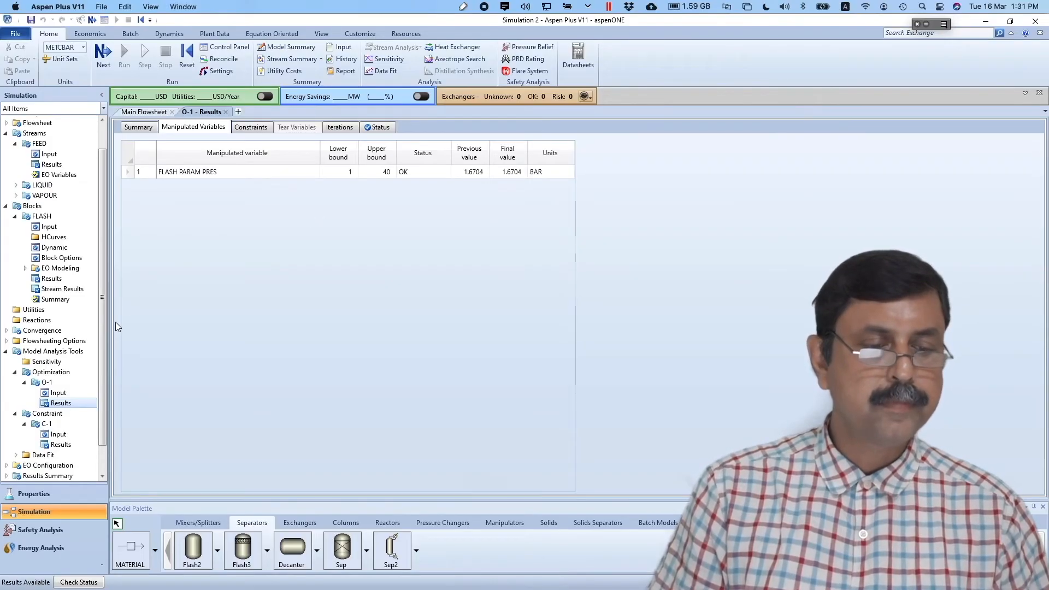
pyautogui.click(65, 290)
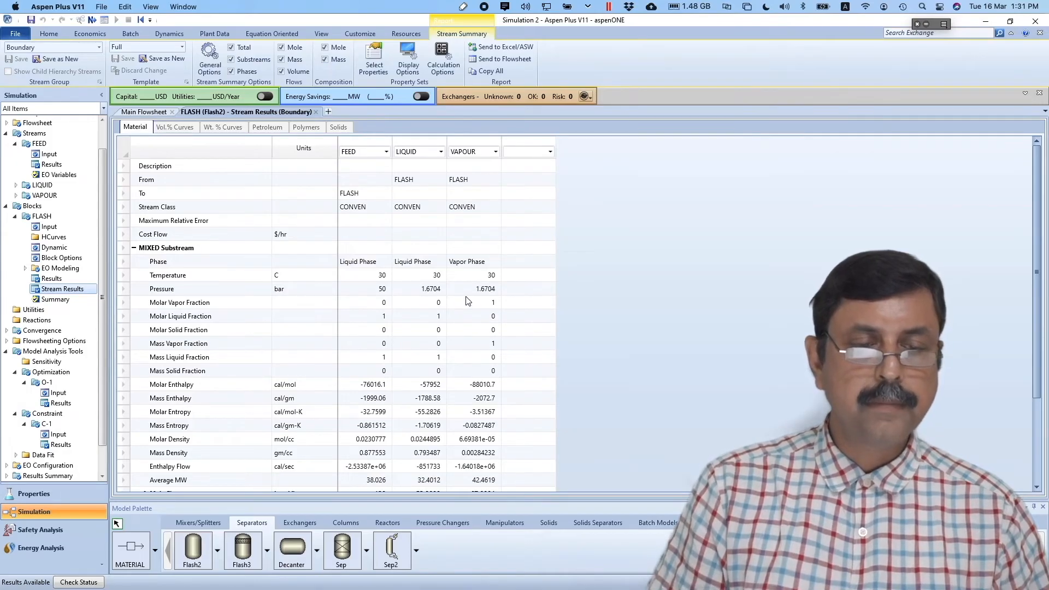
# - Expand METHANOL and CO2 mole fractions per stream, then bring up the Simulation data fit slide in Preview
pyautogui.scroll(-3, 462, 347)
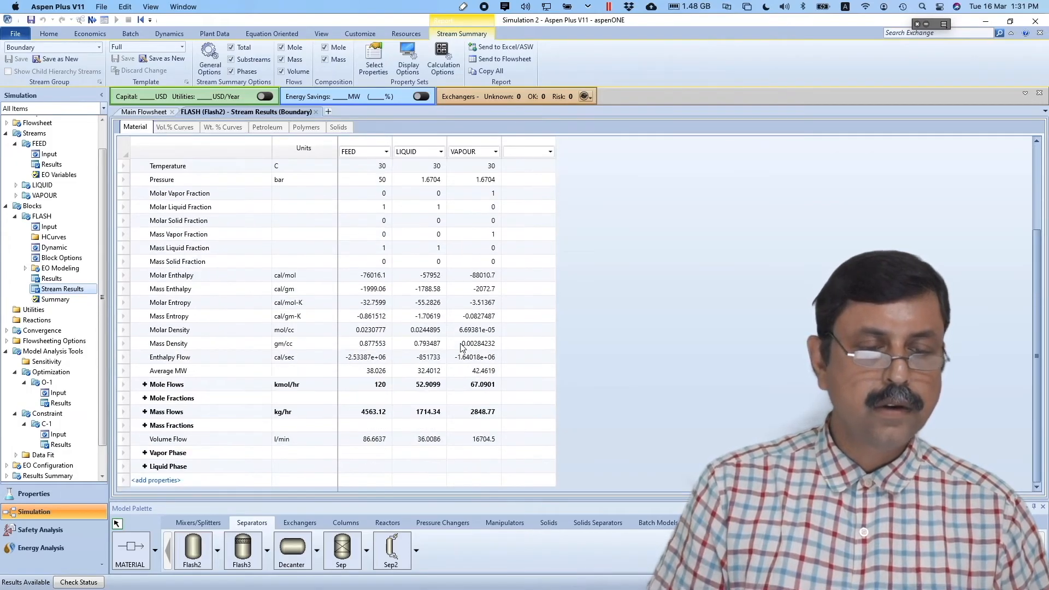
pyautogui.click(145, 398)
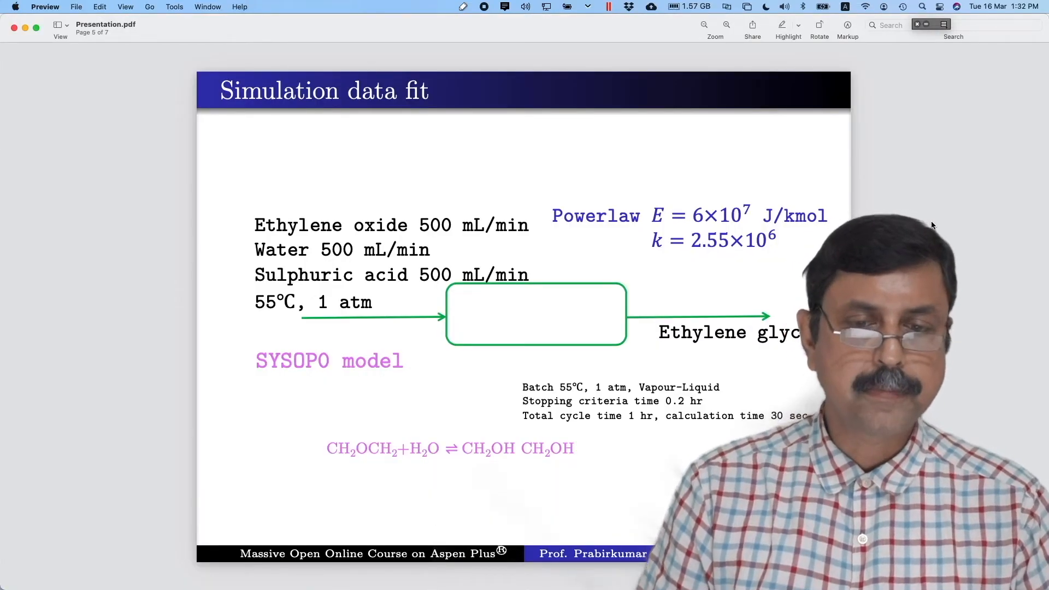
pyautogui.click(926, 25)
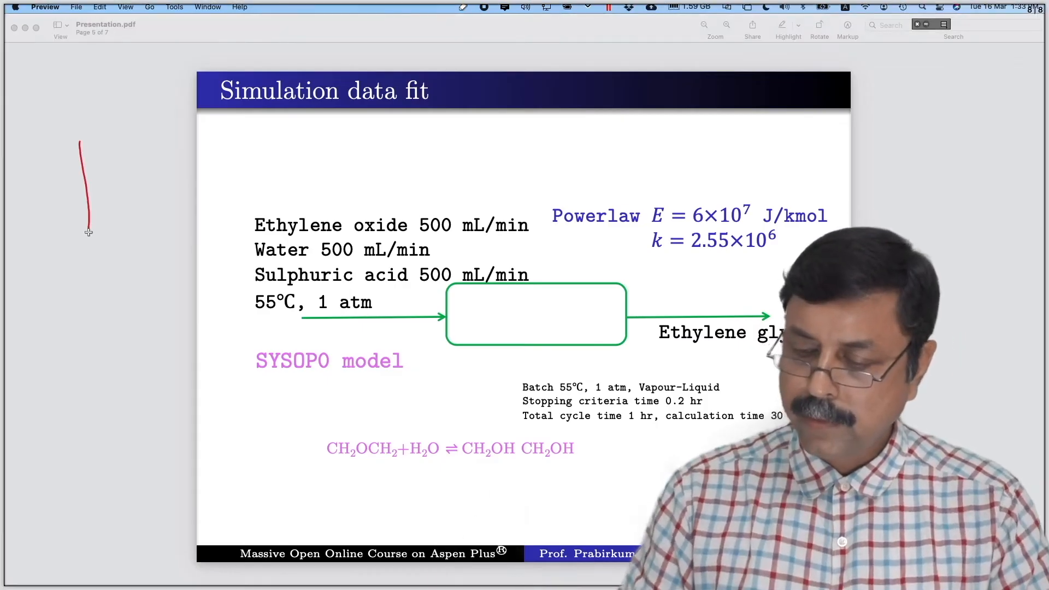
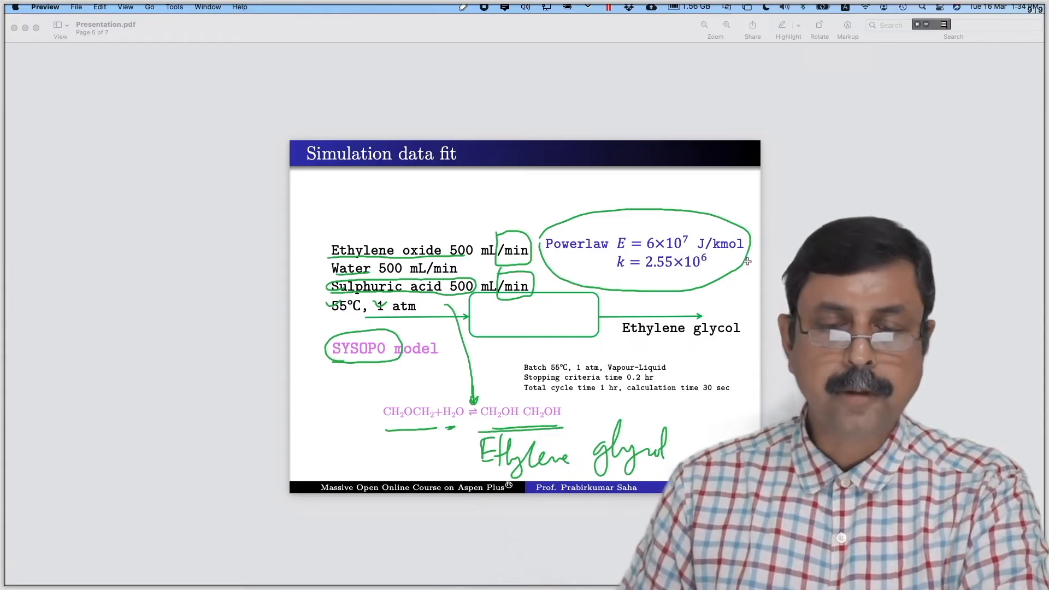
# - Underline the rate constant k, the 0.2 hr stopping time and the 1 hr cycle time on the slide, then return to Aspen Plus
pyautogui.moveTo(622, 281); pyautogui.dragTo(709, 276)
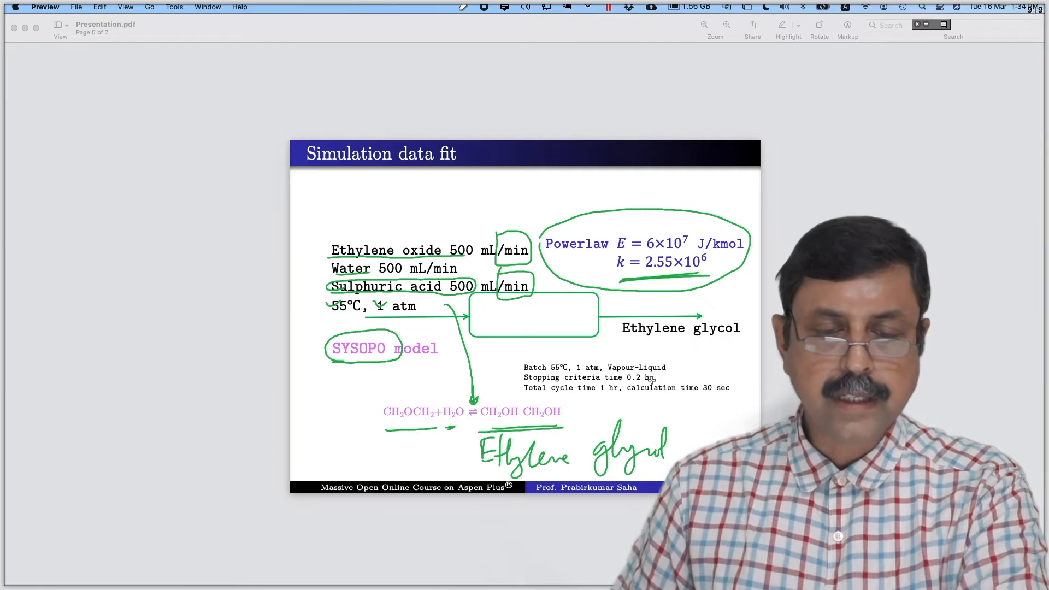
pyautogui.moveTo(627, 385); pyautogui.dragTo(652, 384)
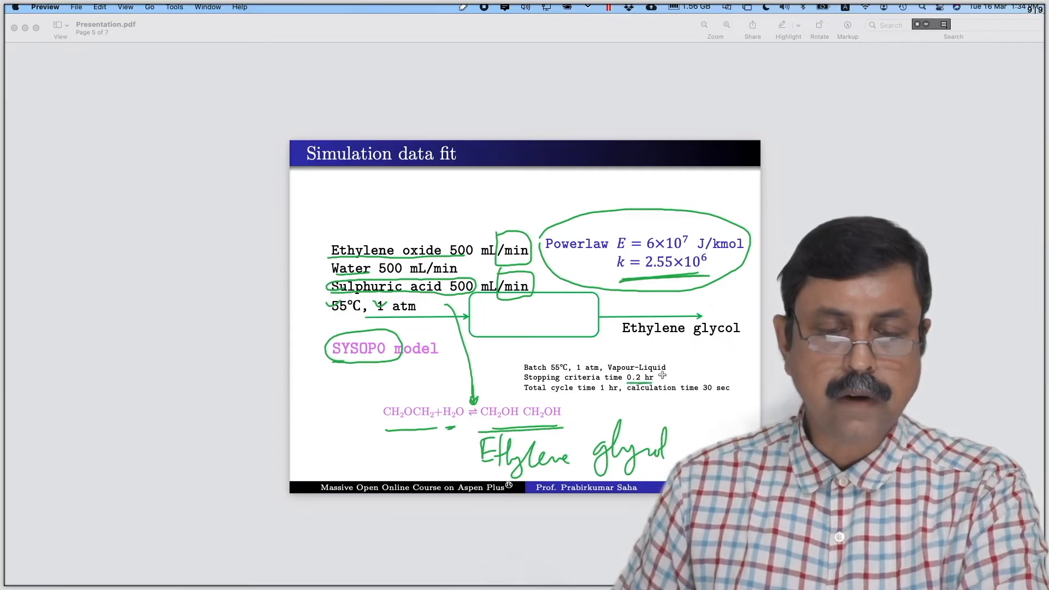
pyautogui.moveTo(527, 405)
pyautogui.mouseDown()
pyautogui.moveTo(724, 398)
pyautogui.moveTo(687, 376)
pyautogui.moveTo(650, 377)
pyautogui.moveTo(628, 397)
pyautogui.moveTo(667, 400)
pyautogui.mouseUp()
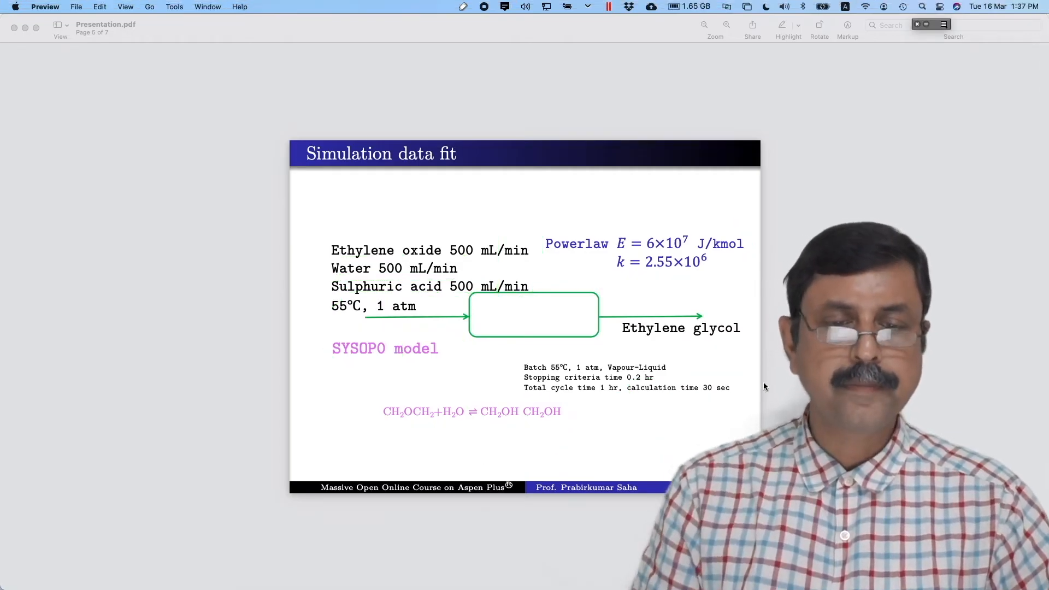
pyautogui.press('super+Tab')
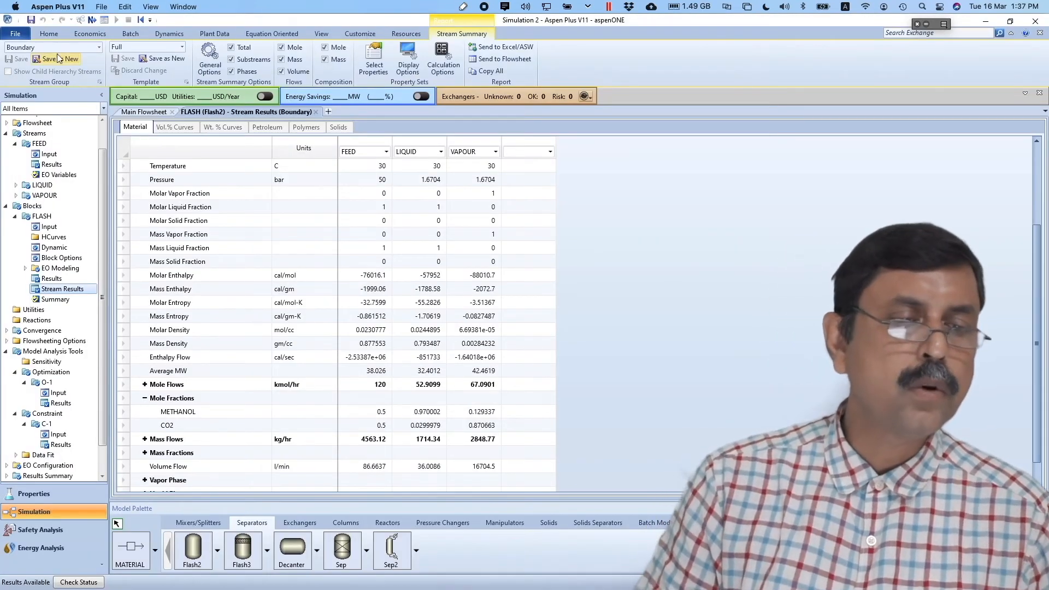
# - Create a new blank simulation
pyautogui.click(18, 33)
pyautogui.click(22, 49)
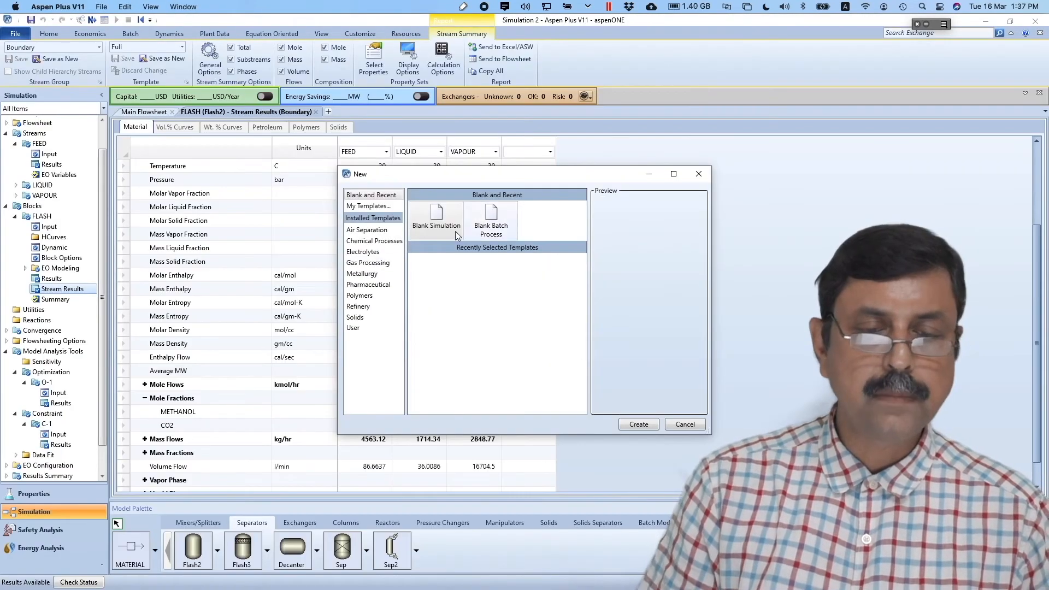
pyautogui.doubleClick(437, 218)
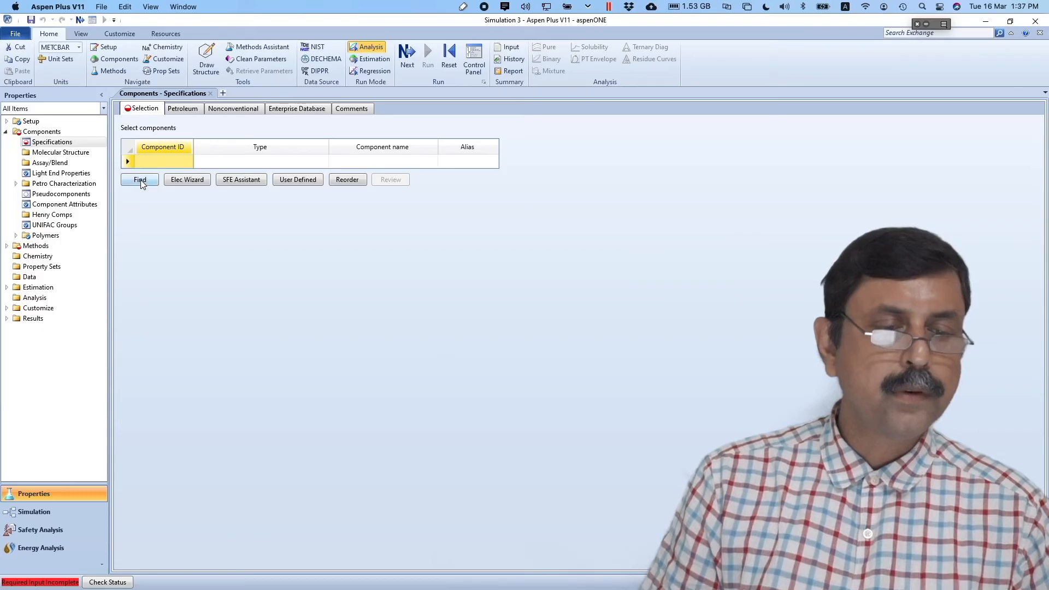
# - Search the databanks for ethylene oxide and add ETHYLENE-OXIDE to the component list
pyautogui.click(141, 182)
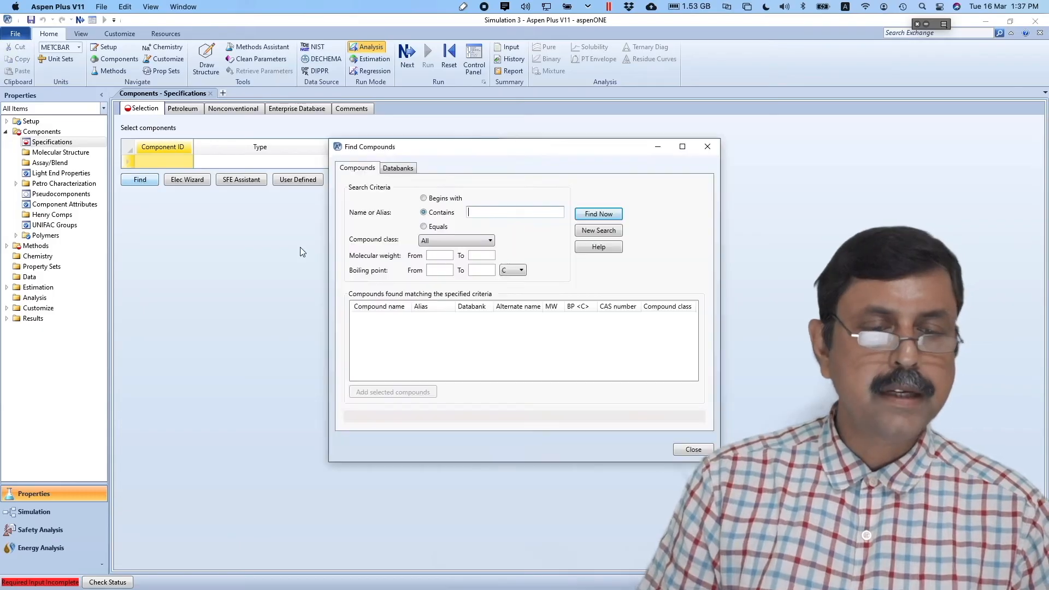
pyautogui.write('eth')
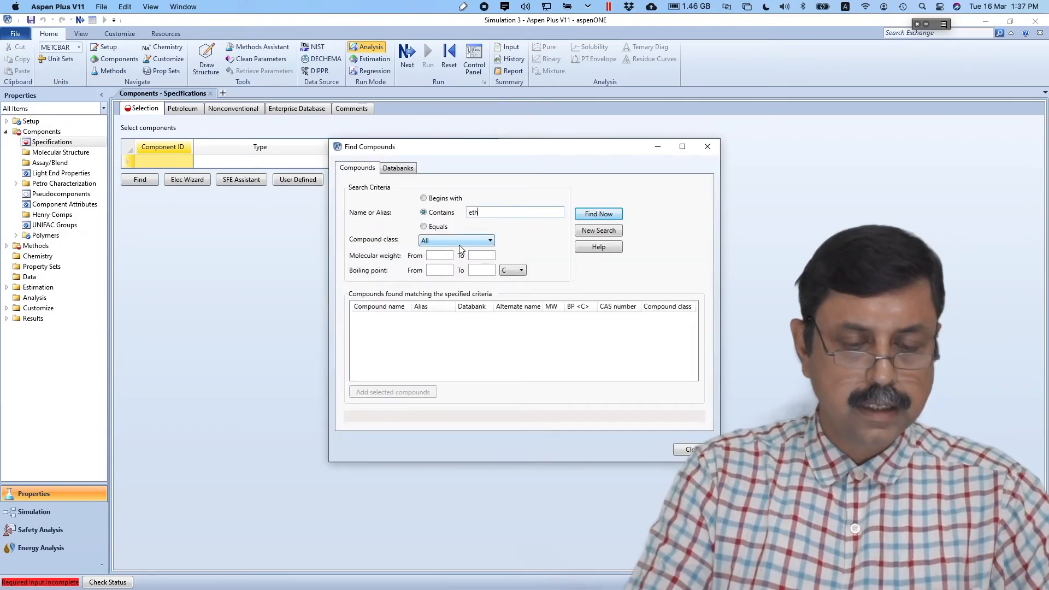
pyautogui.write('ylene oxide')
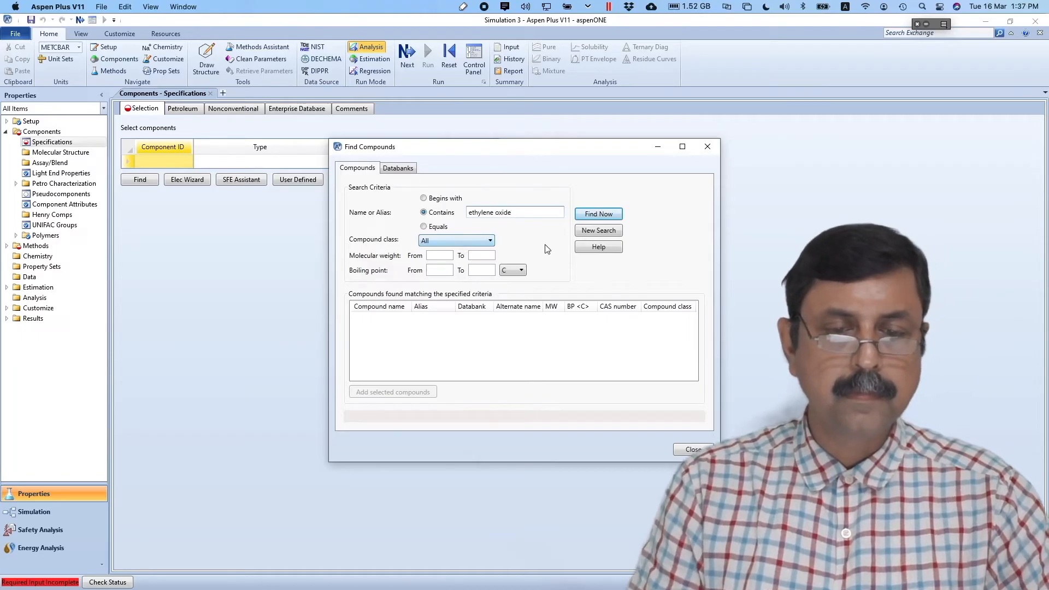
pyautogui.click(603, 217)
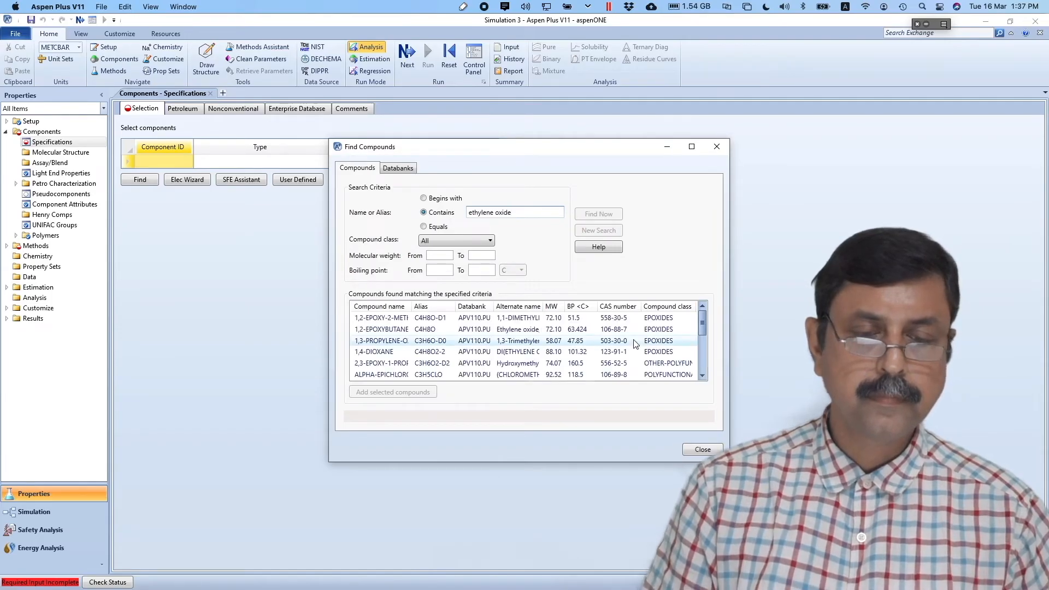
pyautogui.click(702, 376)
pyautogui.click(702, 376)
pyautogui.click(702, 376)
pyautogui.click(702, 376)
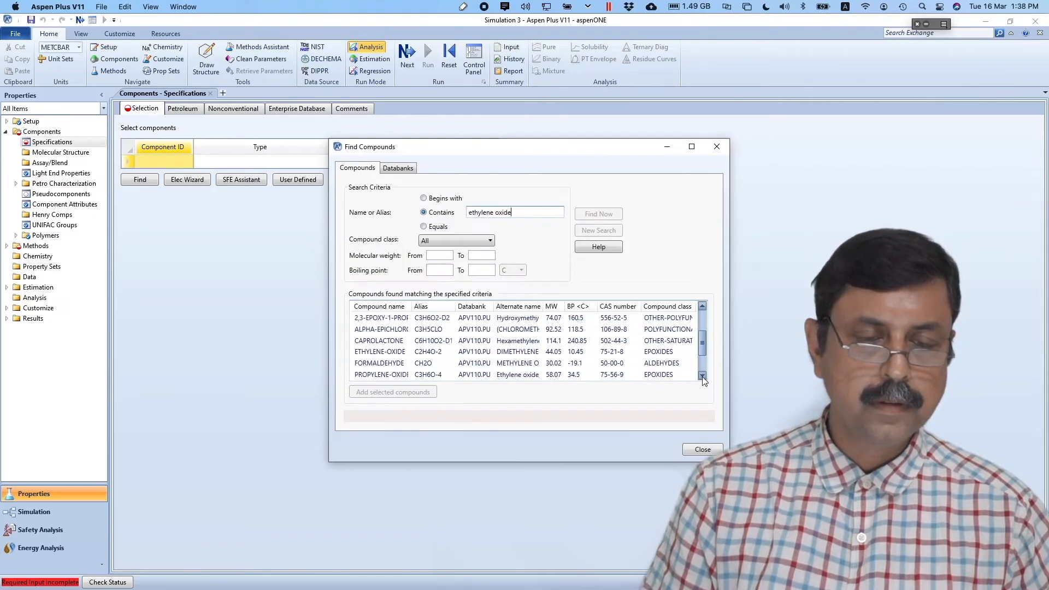
pyautogui.click(431, 352)
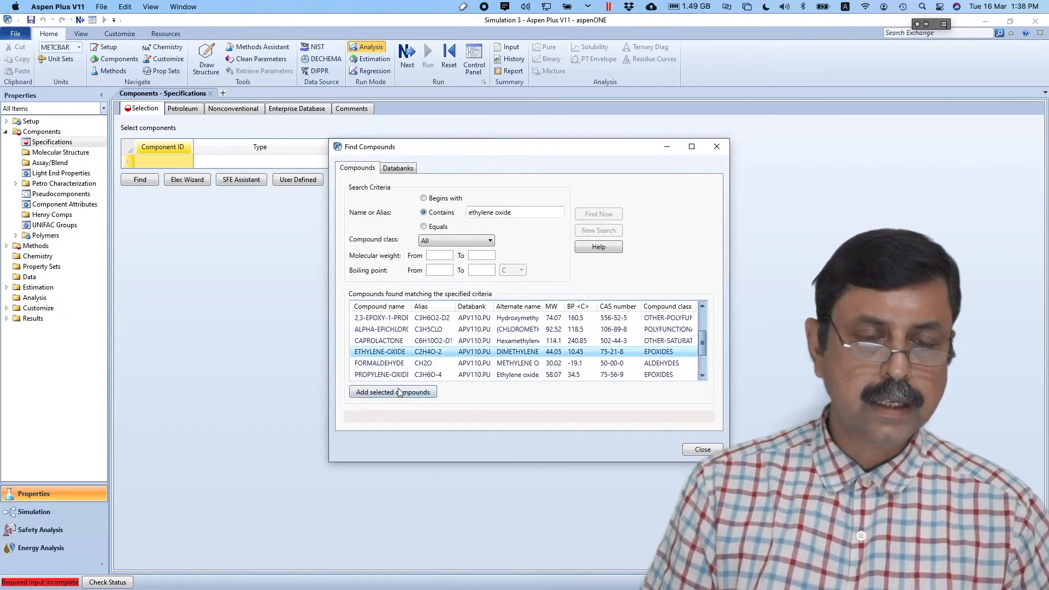
pyautogui.click(399, 392)
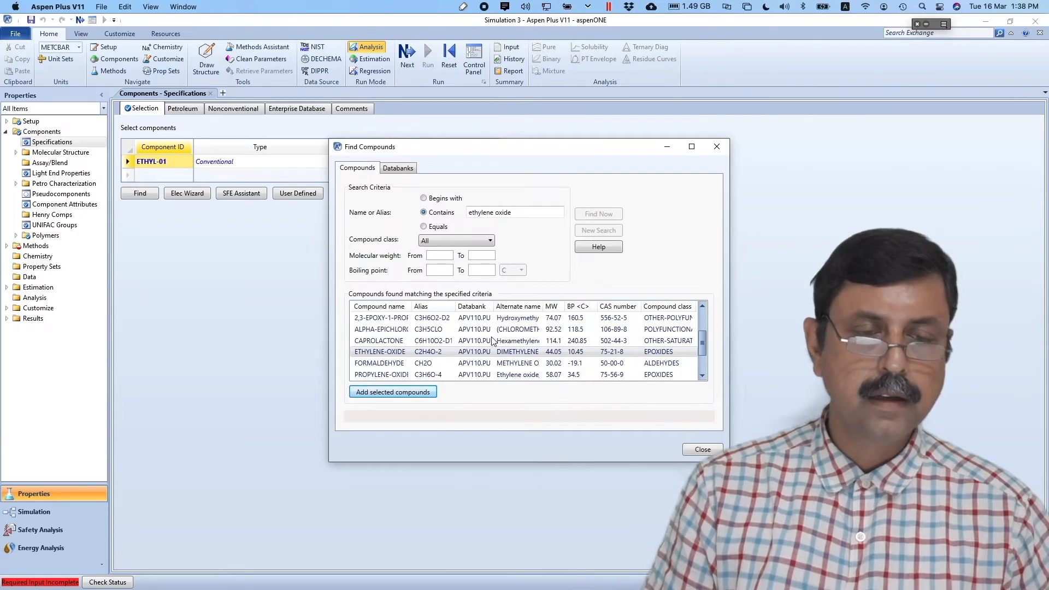
# - Search for glycol, add ETHYLENE-GLYCOL as a new component, and close the search
pyautogui.click(514, 212)
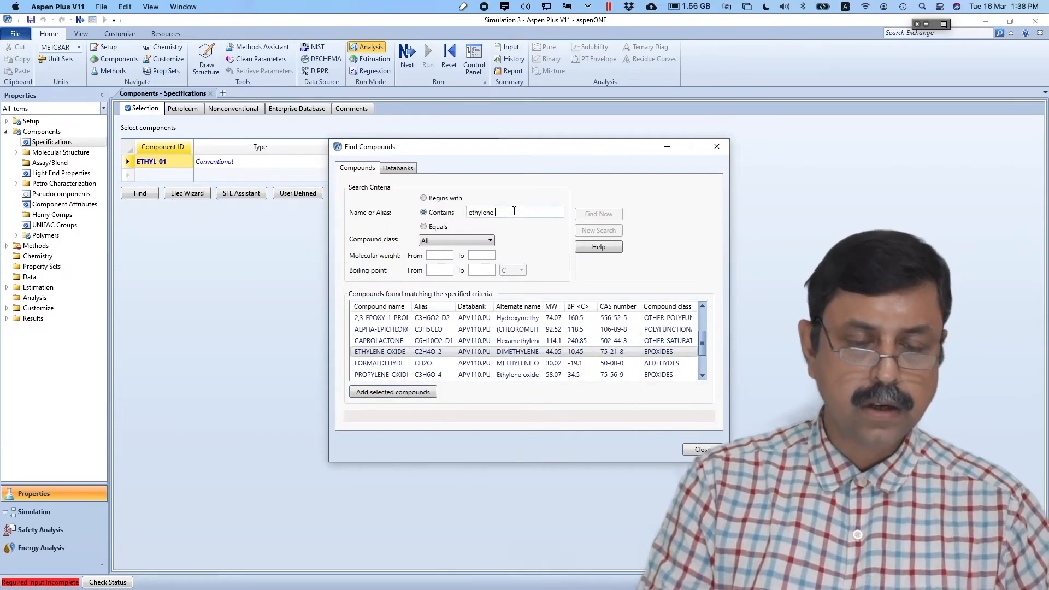
pyautogui.write('glycol')
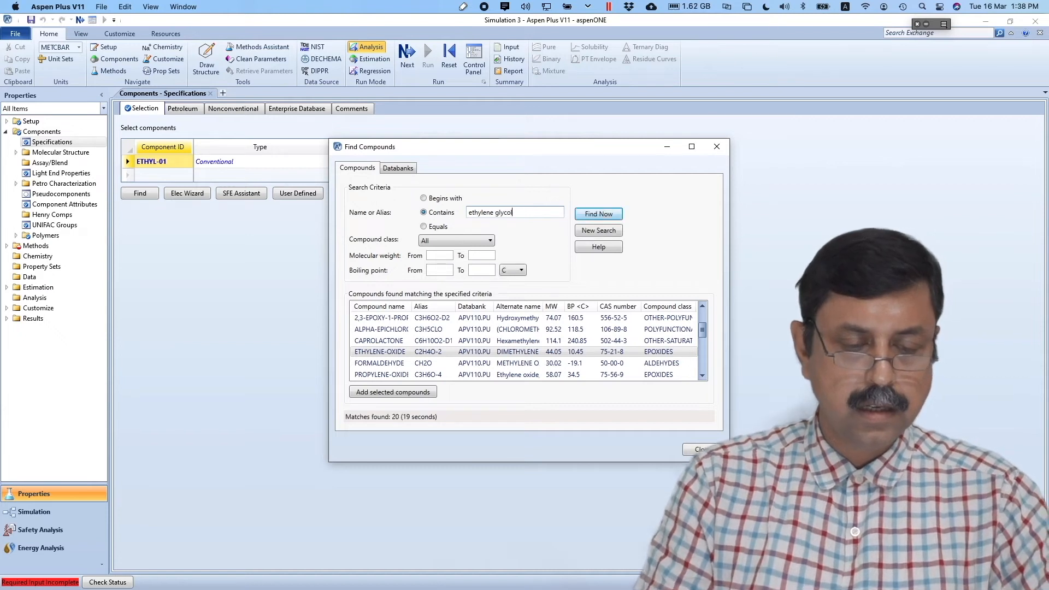
pyautogui.click(616, 216)
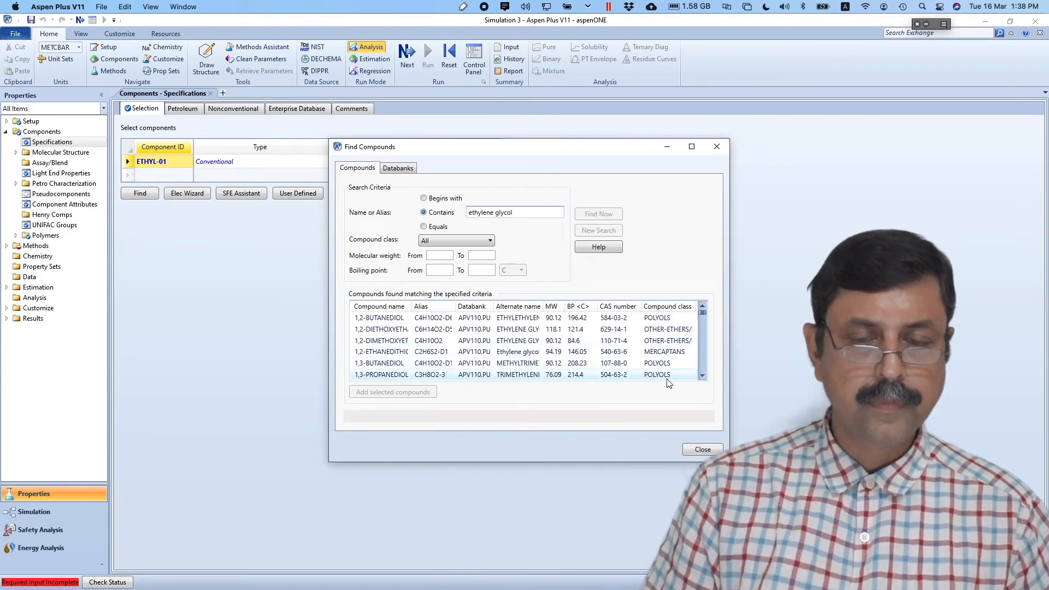
pyautogui.click(702, 375)
pyautogui.click(702, 376)
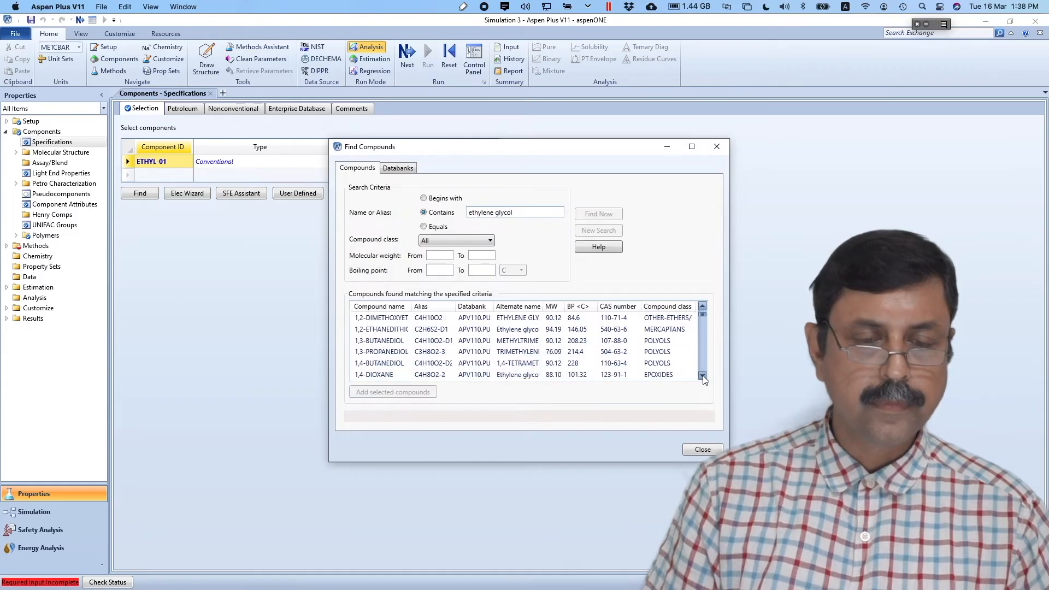
pyautogui.click(702, 376)
pyautogui.click(702, 376)
pyautogui.click(703, 376)
pyautogui.click(702, 376)
pyautogui.click(702, 375)
pyautogui.click(702, 376)
pyautogui.click(702, 376)
pyautogui.click(703, 376)
pyautogui.click(702, 376)
pyautogui.click(702, 376)
pyautogui.click(703, 376)
pyautogui.click(702, 375)
pyautogui.click(702, 376)
pyautogui.click(702, 375)
pyautogui.click(702, 375)
pyautogui.click(702, 375)
pyautogui.click(702, 375)
pyautogui.click(702, 375)
pyautogui.click(703, 375)
pyautogui.click(703, 376)
pyautogui.click(703, 375)
pyautogui.click(703, 375)
pyautogui.click(703, 376)
pyautogui.click(702, 376)
pyautogui.click(702, 376)
pyautogui.click(703, 376)
pyautogui.click(702, 375)
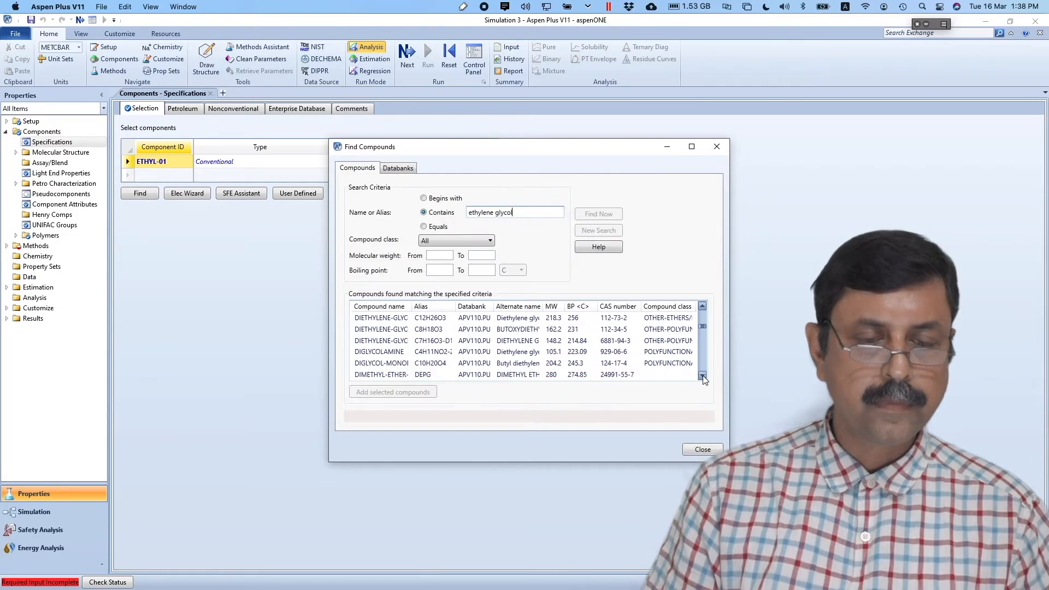
pyautogui.click(702, 376)
pyautogui.click(702, 376)
pyautogui.click(702, 376)
pyautogui.click(702, 376)
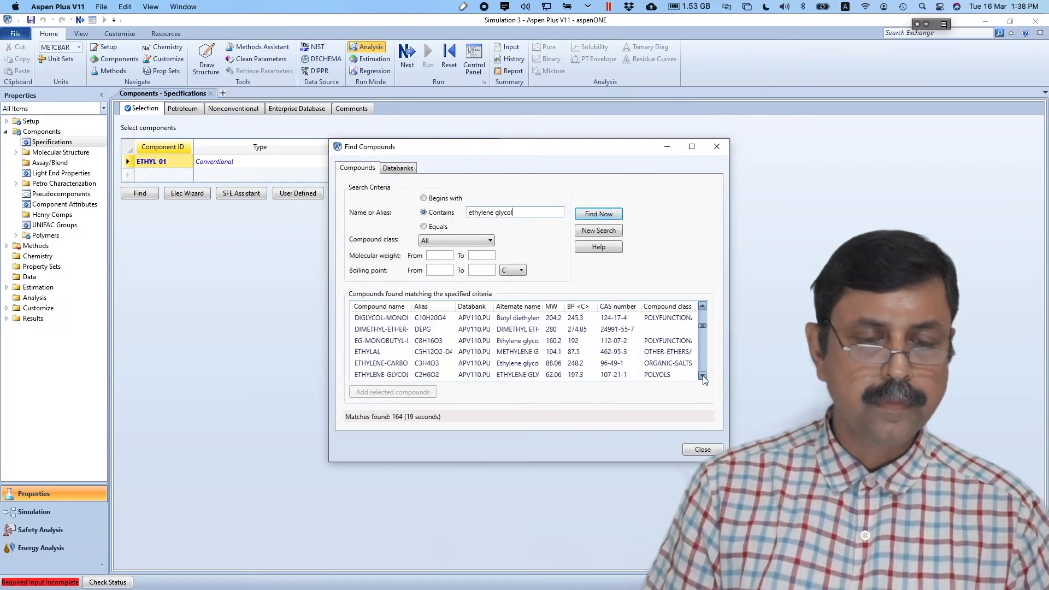
pyautogui.click(702, 376)
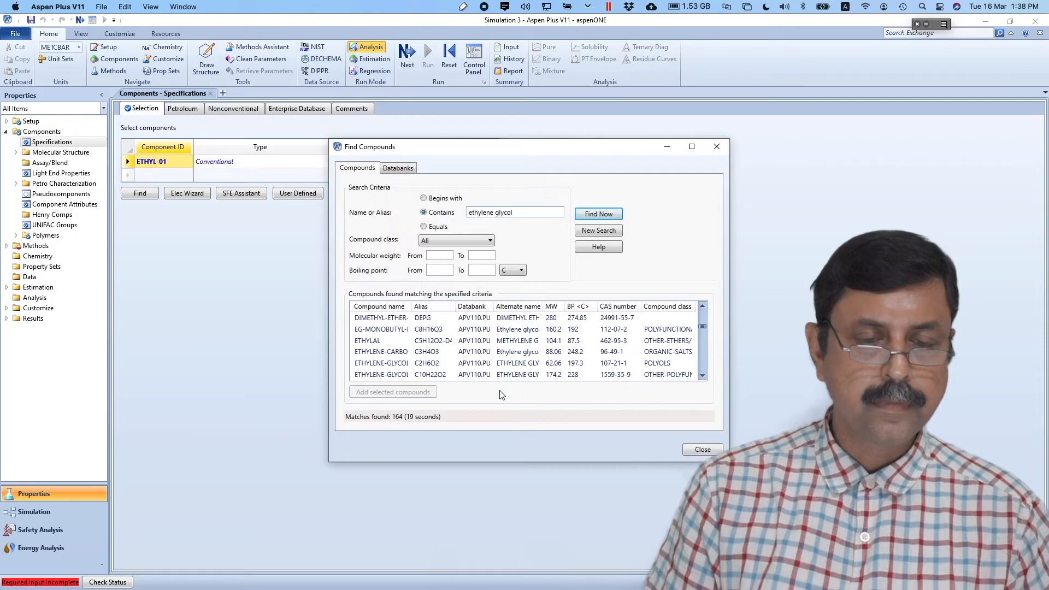
pyautogui.moveTo(412, 307); pyautogui.dragTo(449, 307)
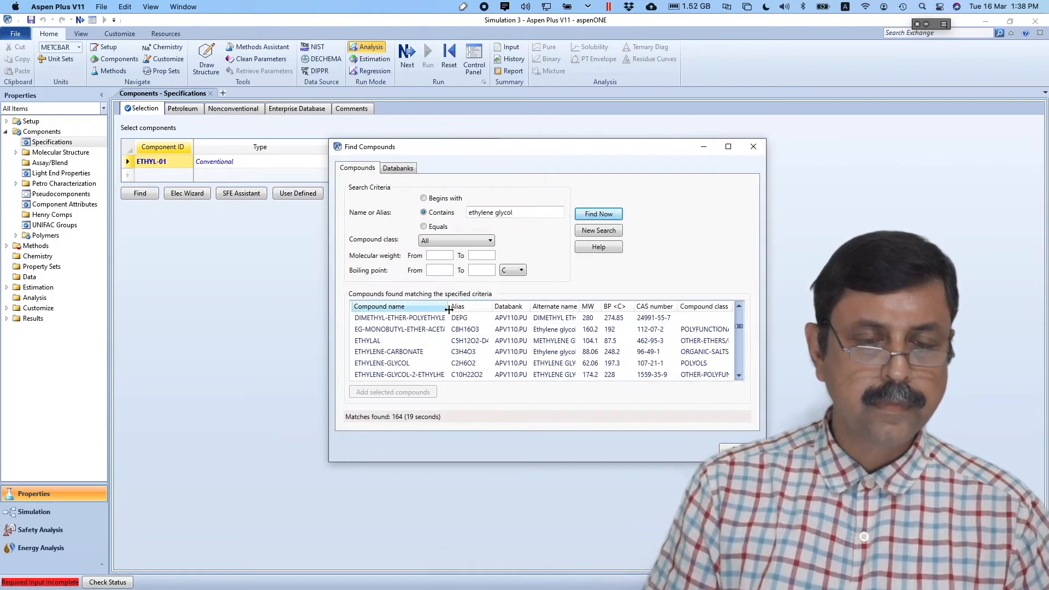
pyautogui.click(396, 363)
pyautogui.click(398, 392)
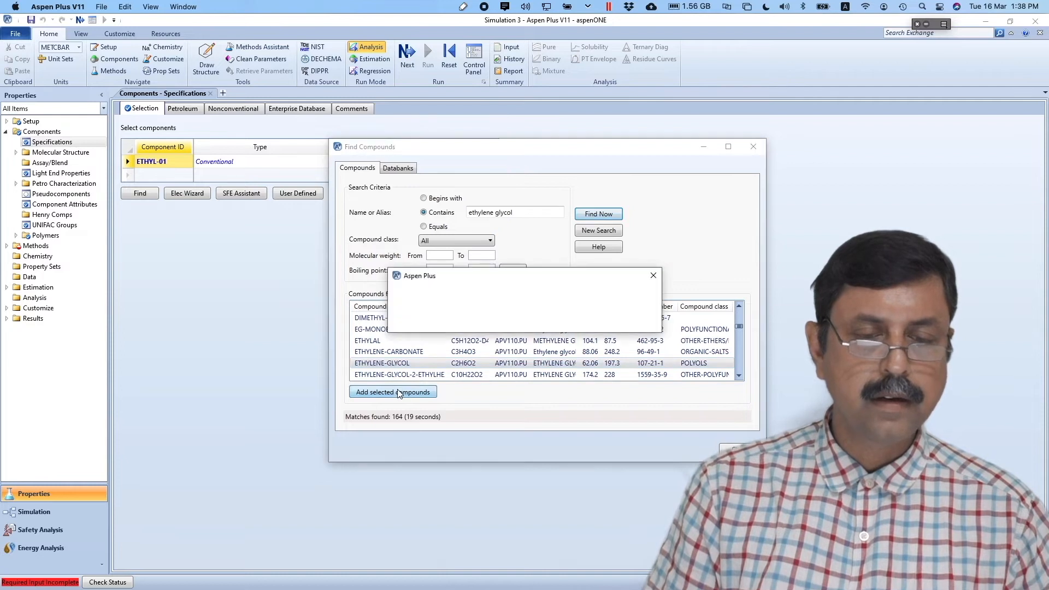
pyautogui.click(581, 321)
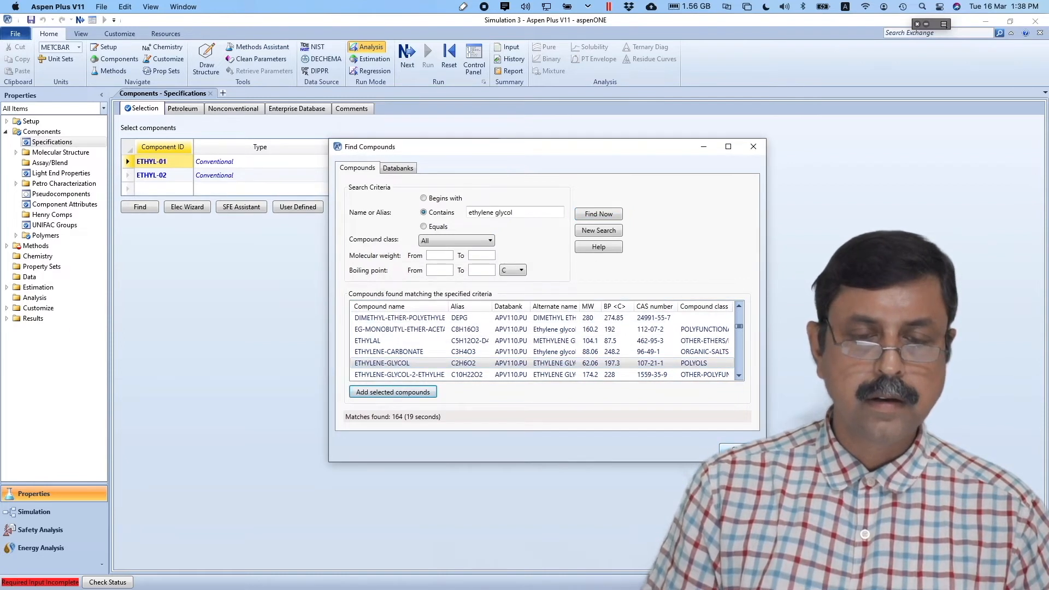
pyautogui.click(737, 450)
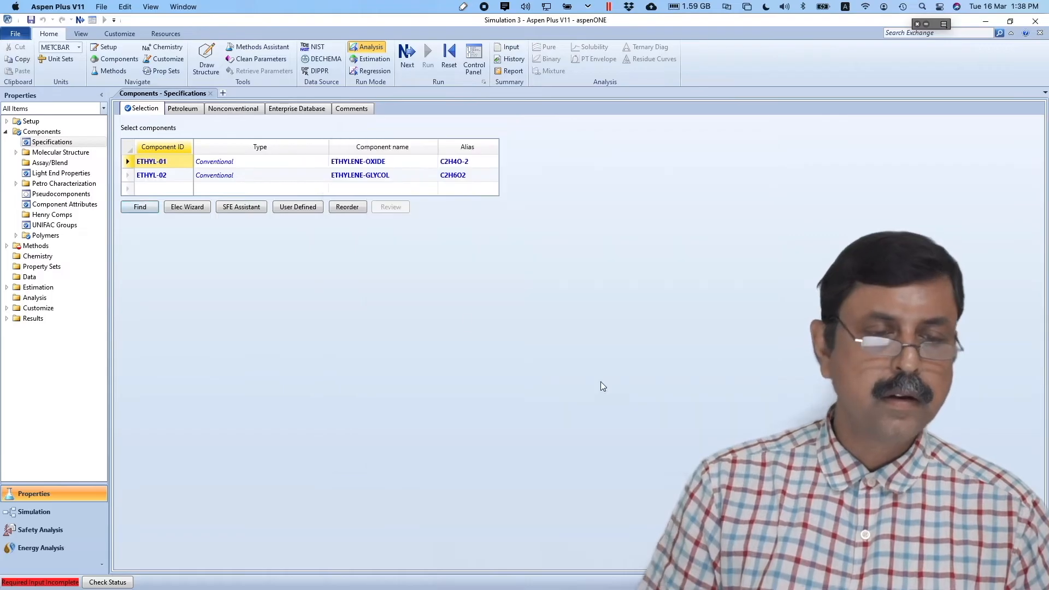
# - Rename the component IDs to ETHYLOXI for ethylene oxide and a GLY-suffixed ID for ethylene glycol
pyautogui.click(156, 164)
pyautogui.click(168, 160)
pyautogui.press('BackSpace')
pyautogui.press('BackSpace')
pyautogui.press('BackSpace')
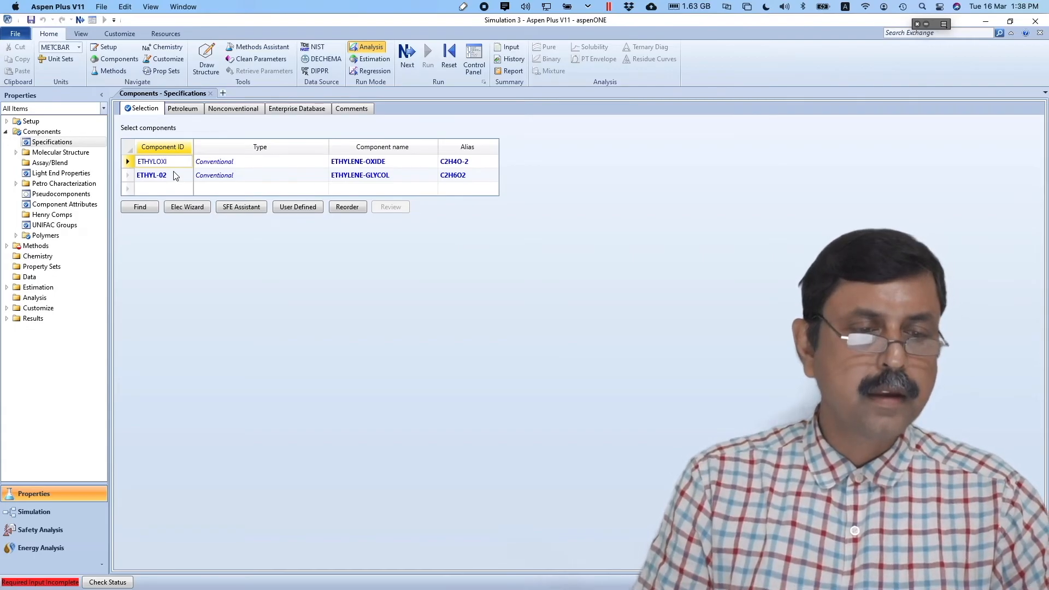
pyautogui.write('OXI')
pyautogui.press('Return')
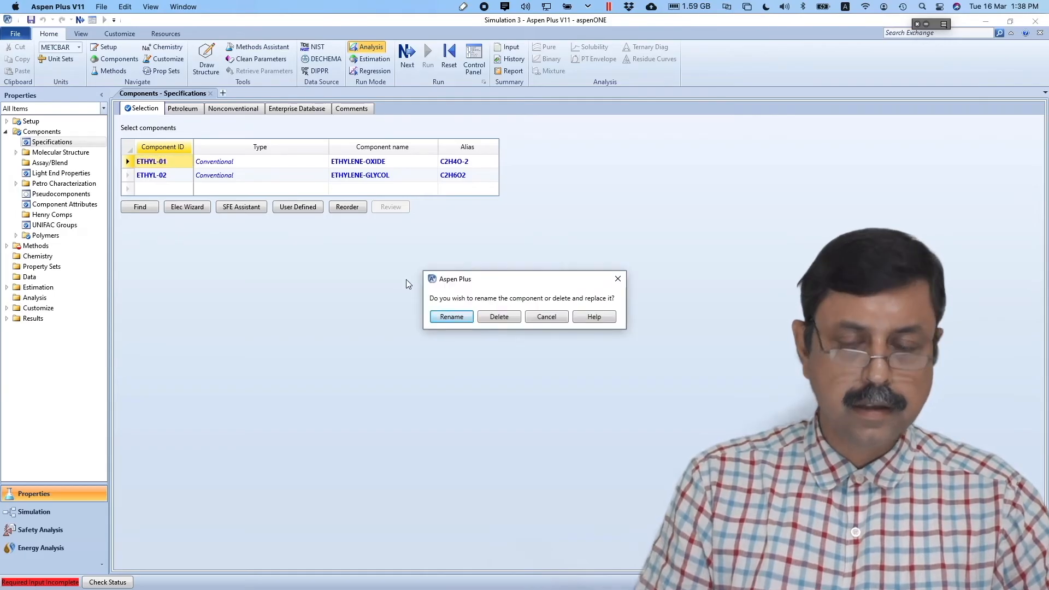
pyautogui.press('Return')
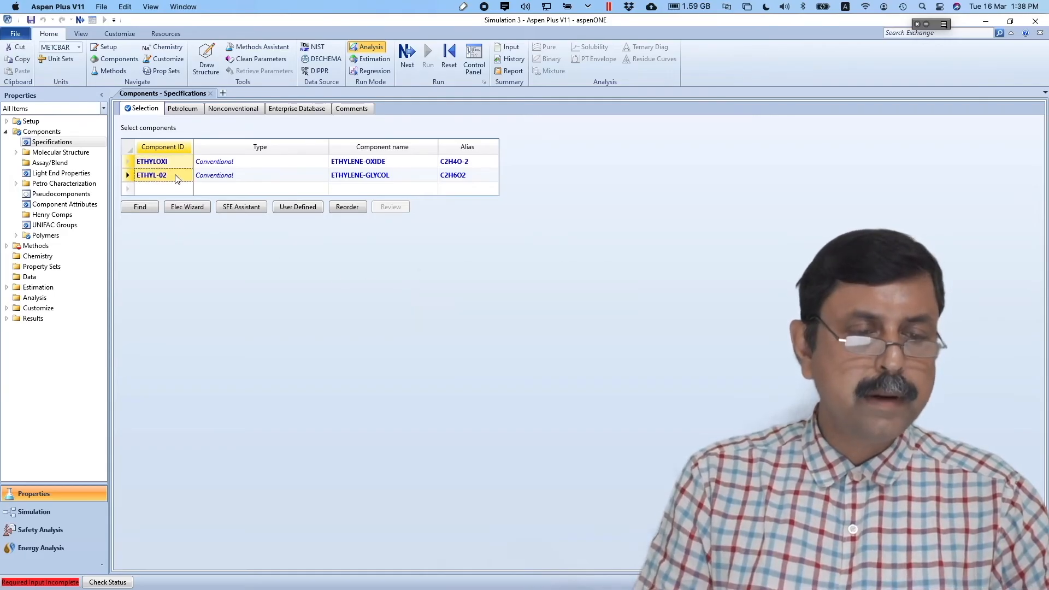
pyautogui.doubleClick(176, 174)
pyautogui.click(175, 175)
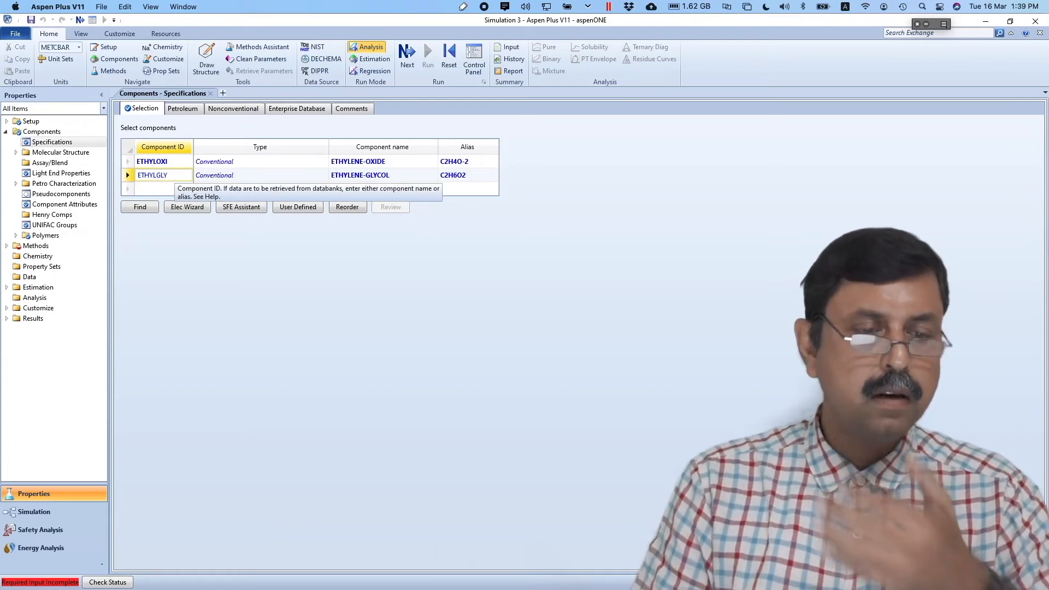
pyautogui.write('GLY')
pyautogui.press('Return')
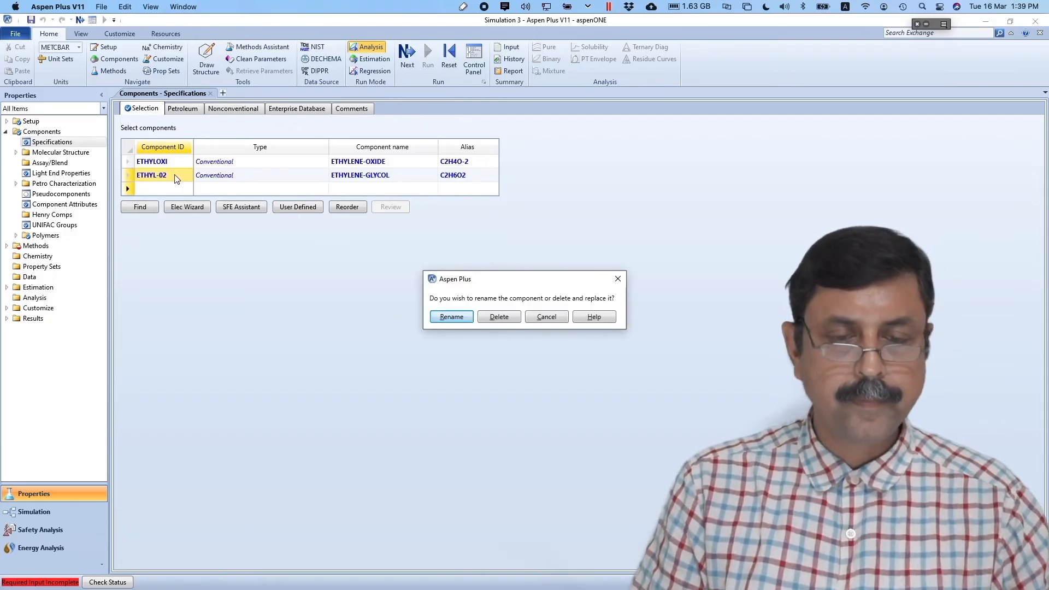
pyautogui.press('Return')
# - Add WATER and H2SO4 as the third and fourth components
pyautogui.write('WATER')
pyautogui.press('Return')
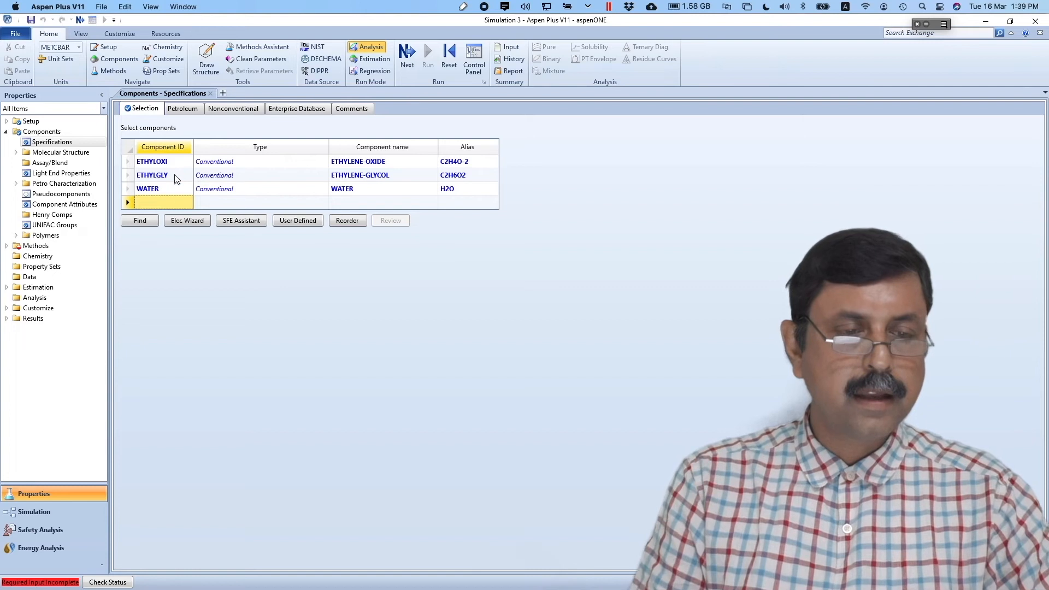
pyautogui.write('H2S')
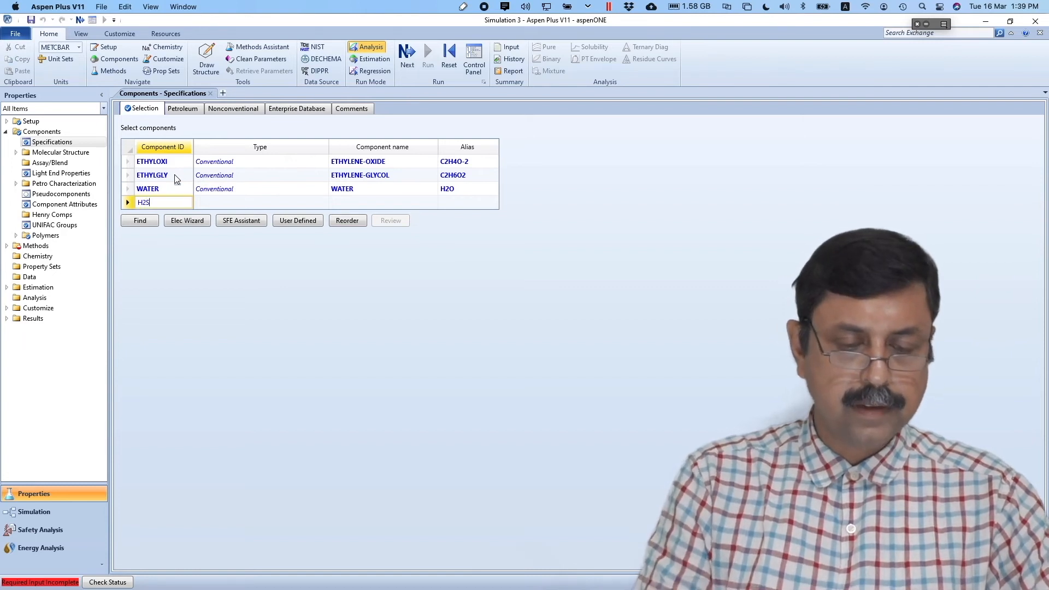
pyautogui.write('O4')
pyautogui.press('Return')
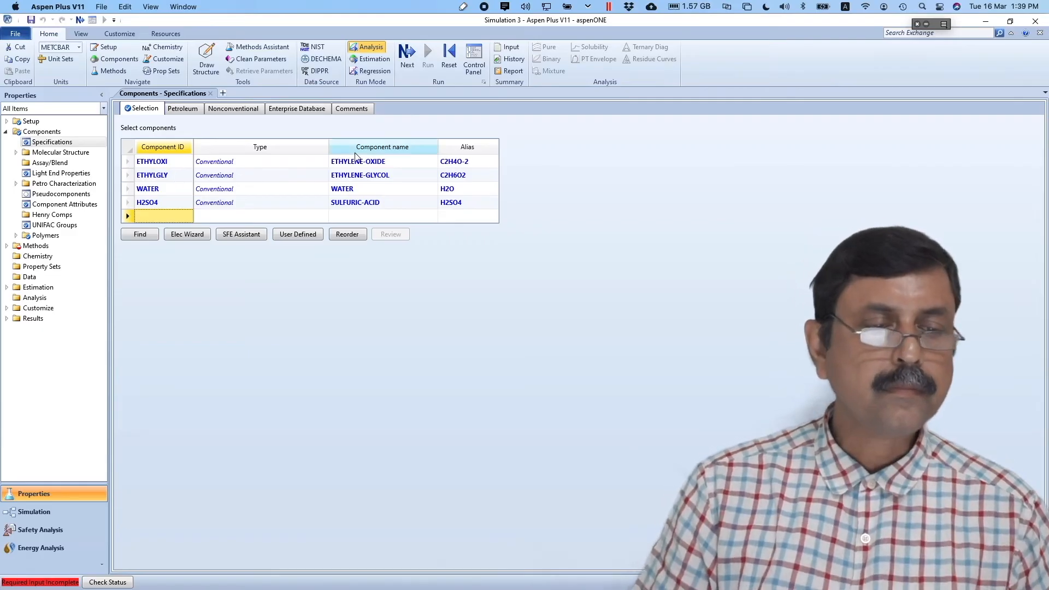
# - Set the SYSOP0 property method and go to the Simulation flowsheet
pyautogui.click(408, 56)
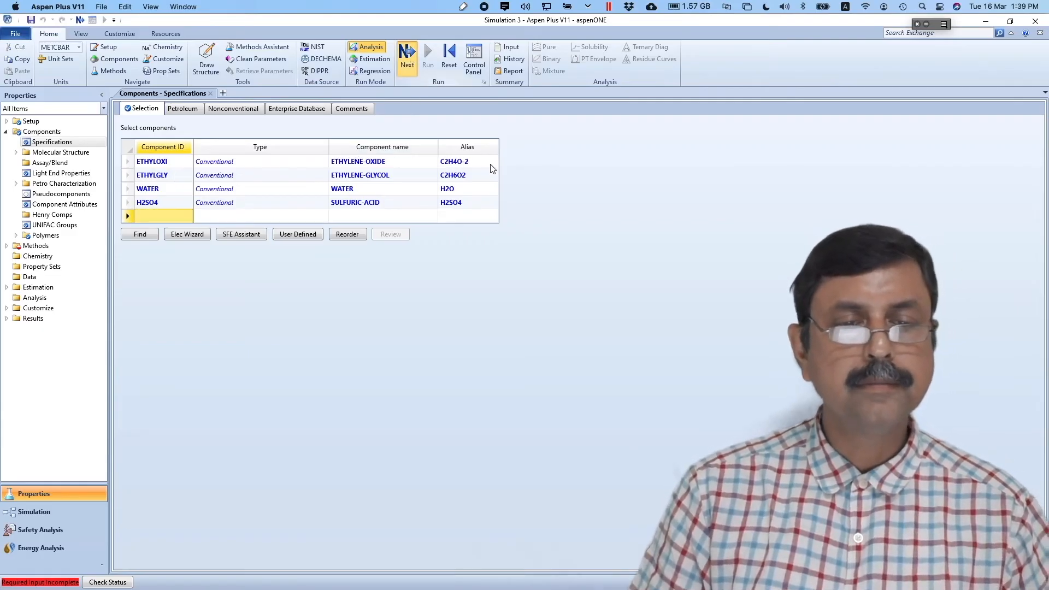
pyautogui.click(306, 143)
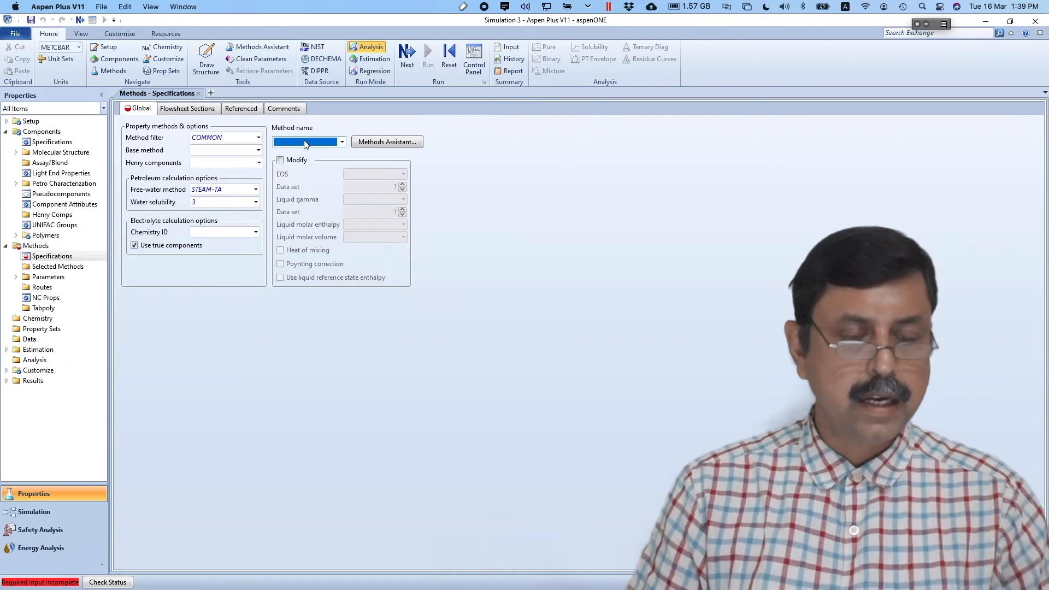
pyautogui.press('super+Tab')
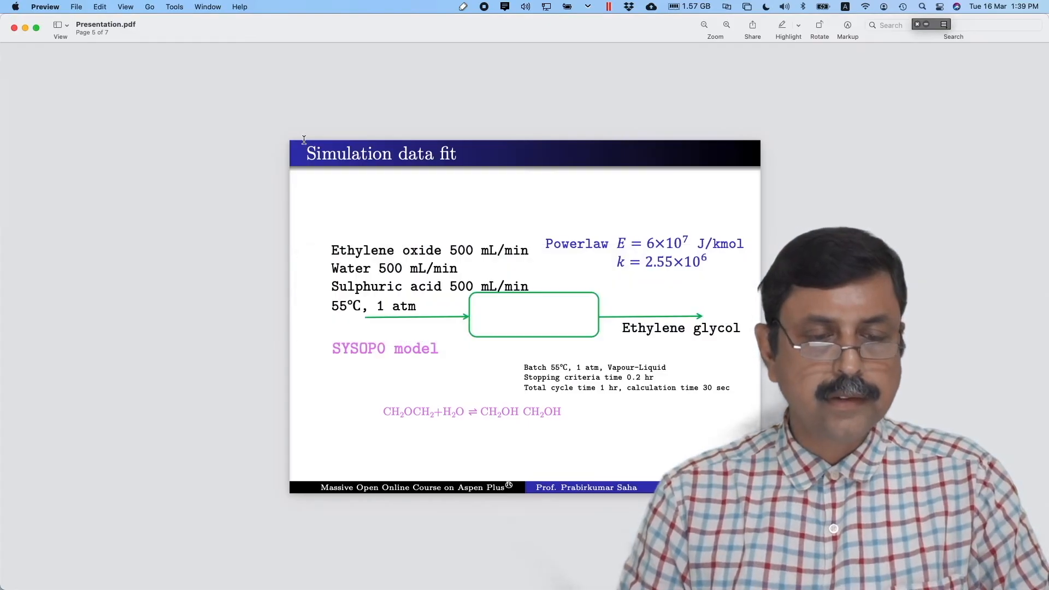
pyautogui.press('super+Tab')
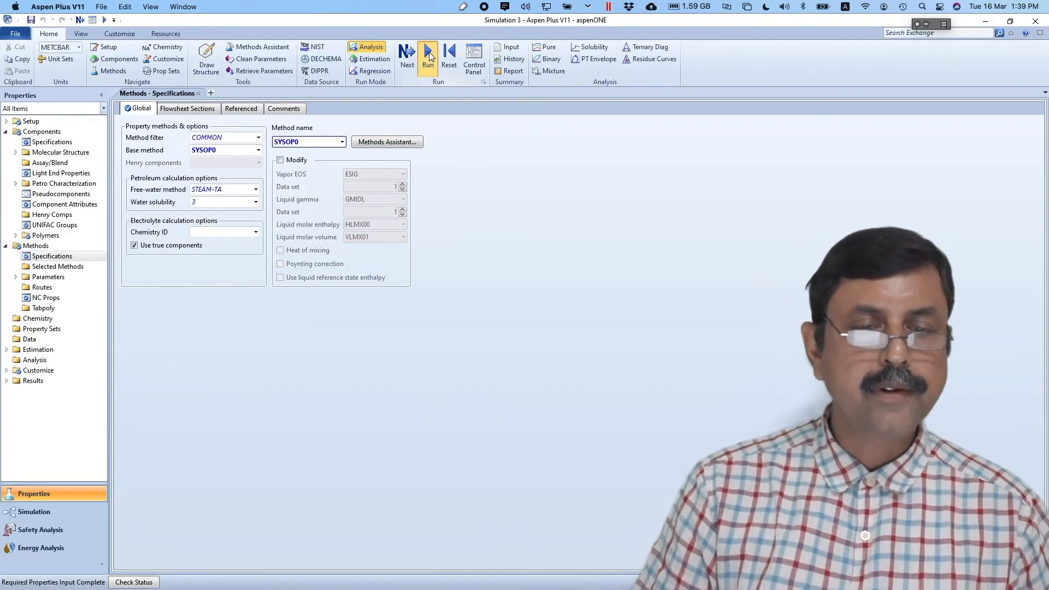
pyautogui.click(428, 57)
pyautogui.click(42, 512)
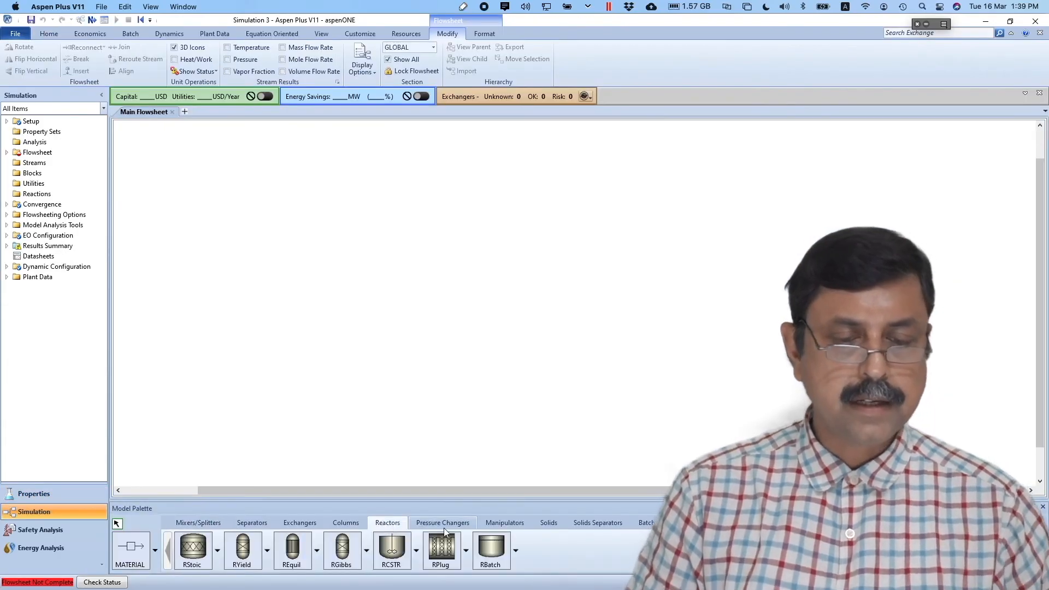
# - Place an RBatch reactor and connect inlet and outlet material streams to it
pyautogui.click(491, 548)
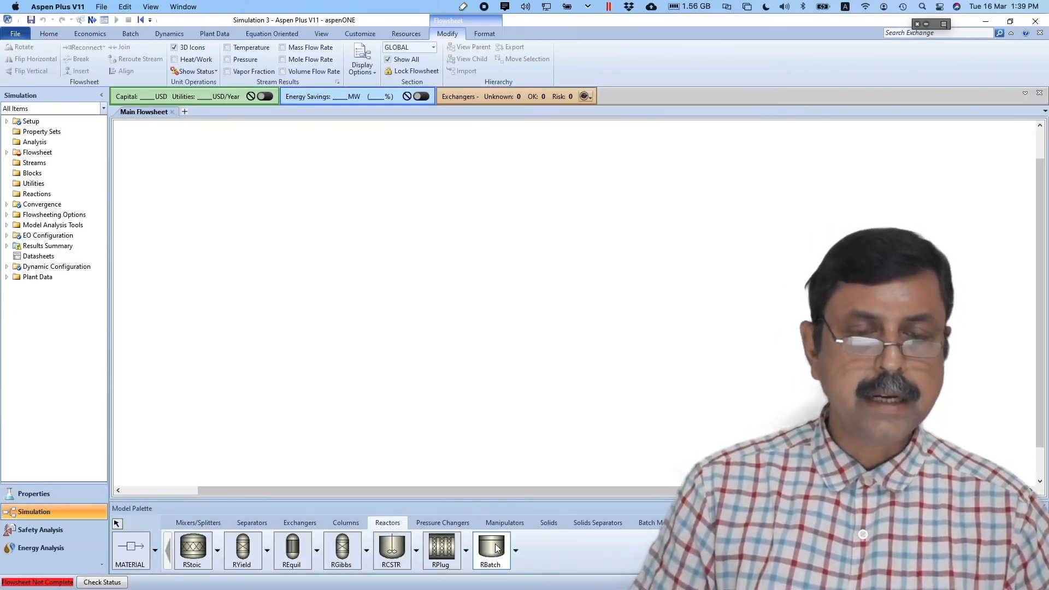
pyautogui.click(503, 300)
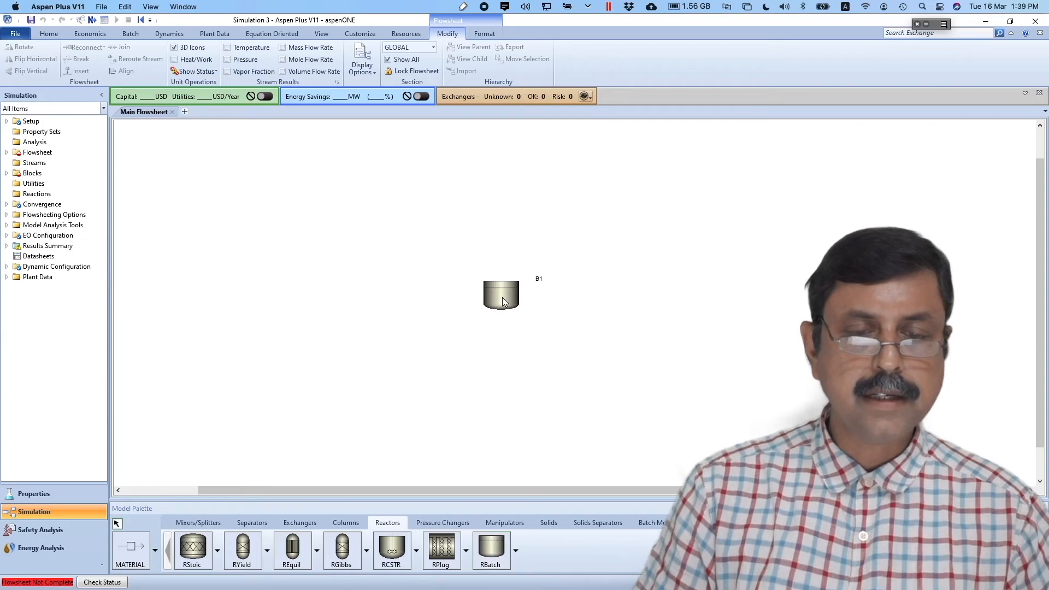
pyautogui.click(134, 546)
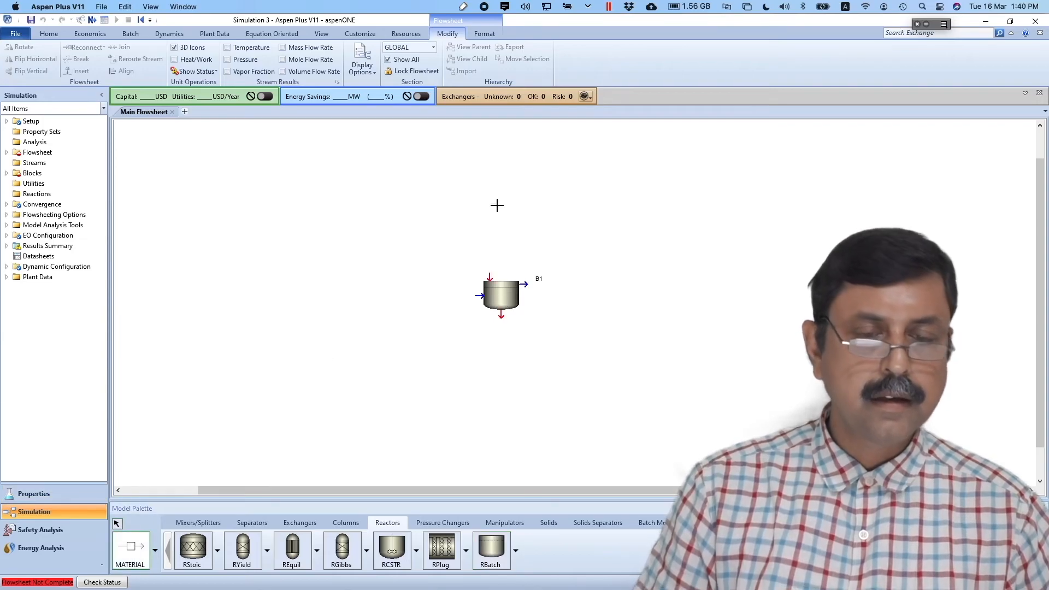
pyautogui.click(489, 275)
pyautogui.click(298, 246)
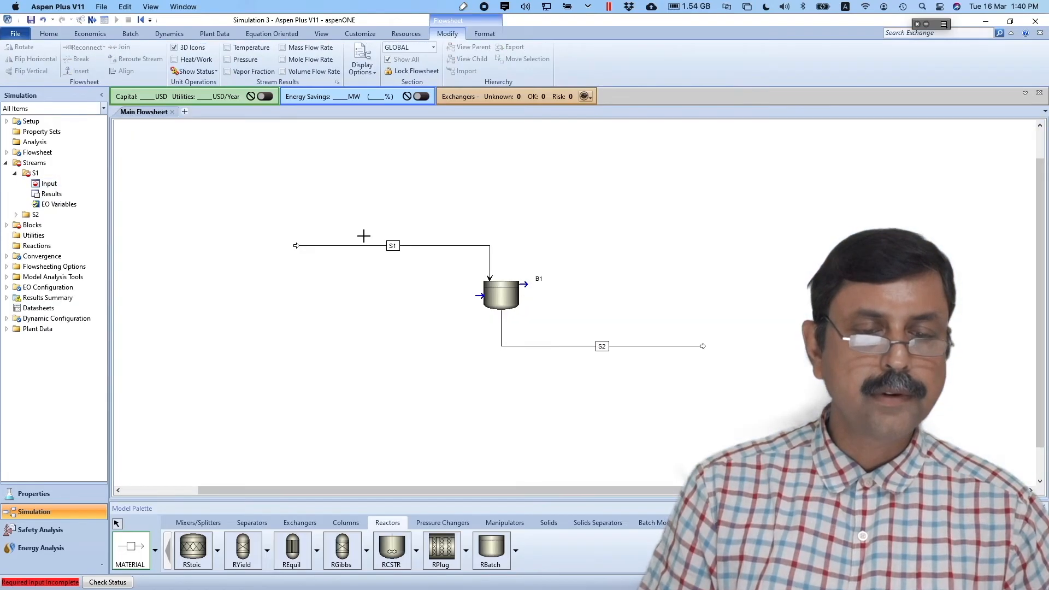
pyautogui.click(117, 524)
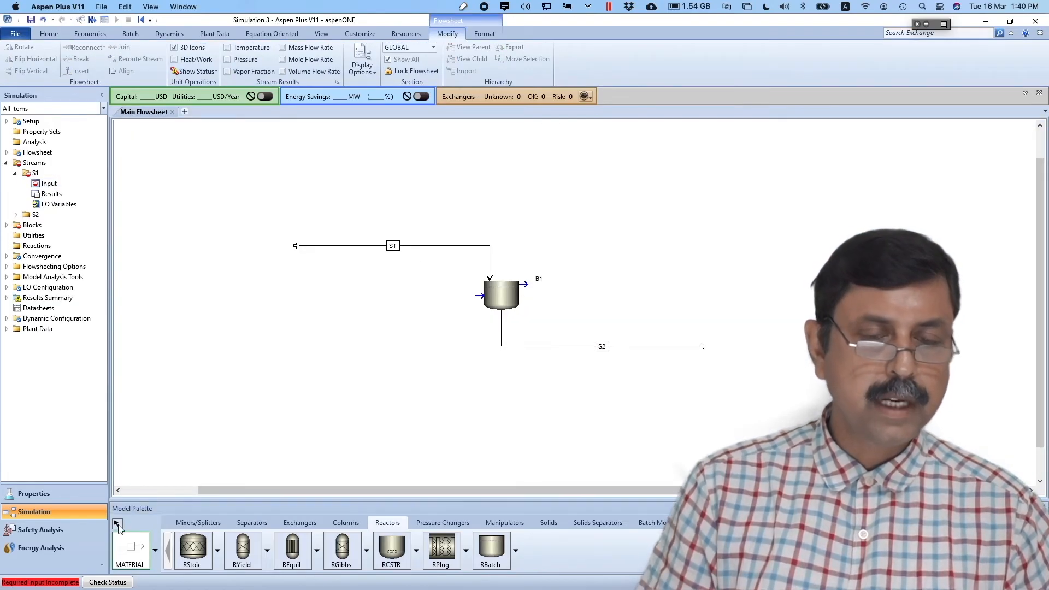
# - Rename the streams FEED and PROD and the reactor block RBATCH
pyautogui.click(397, 249)
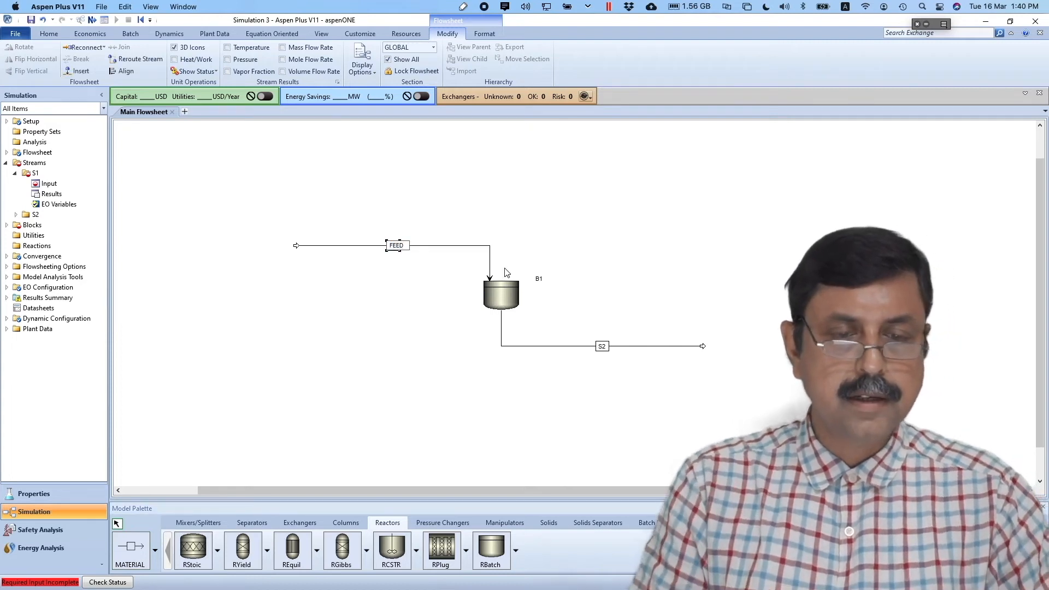
pyautogui.click(602, 347)
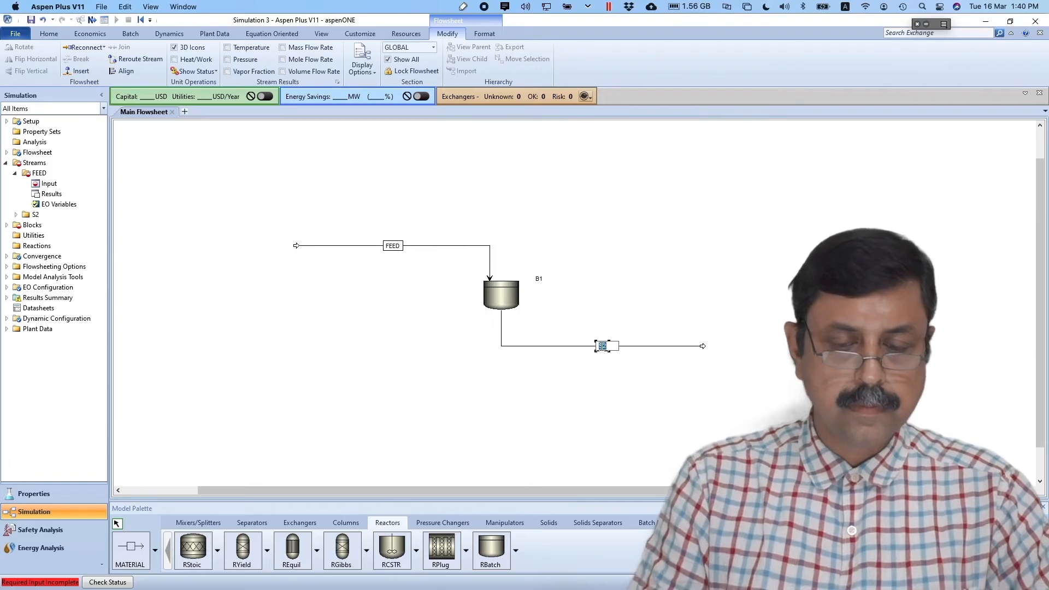
pyautogui.write('PROD')
pyautogui.click(538, 280)
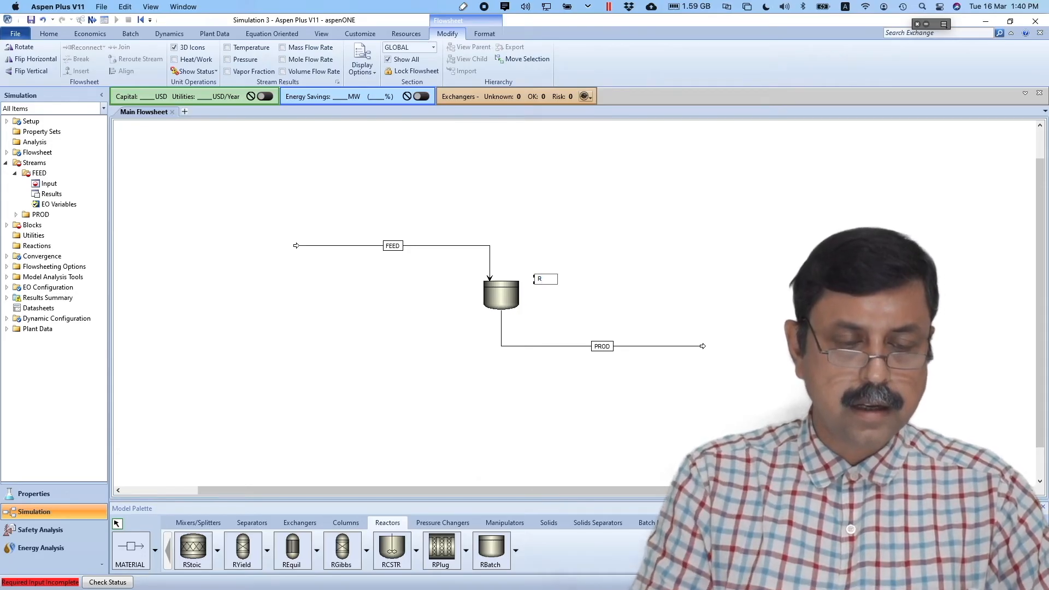
pyautogui.write('RBATCH')
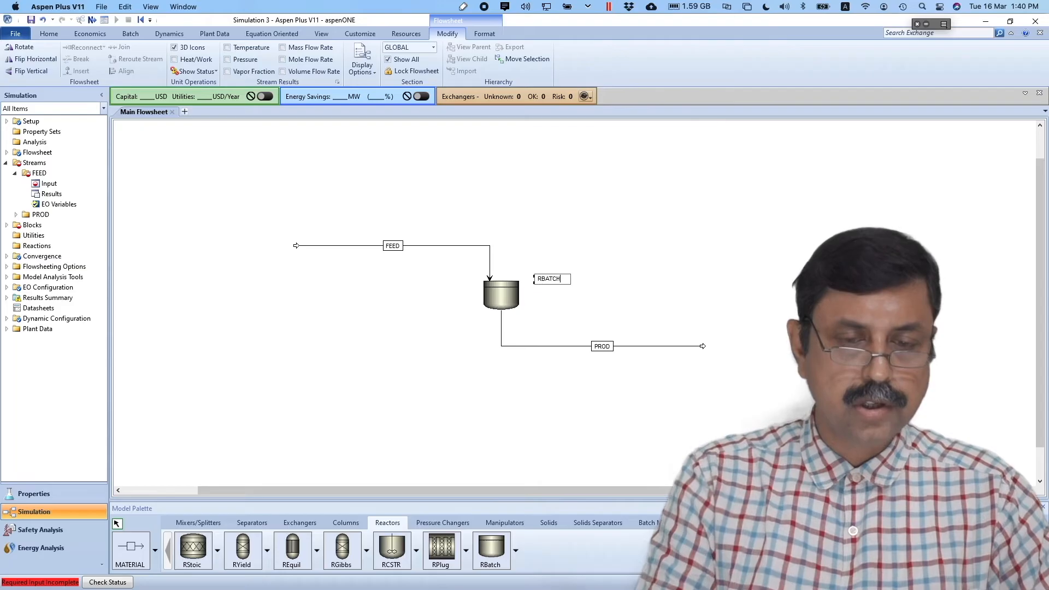
pyautogui.click(571, 296)
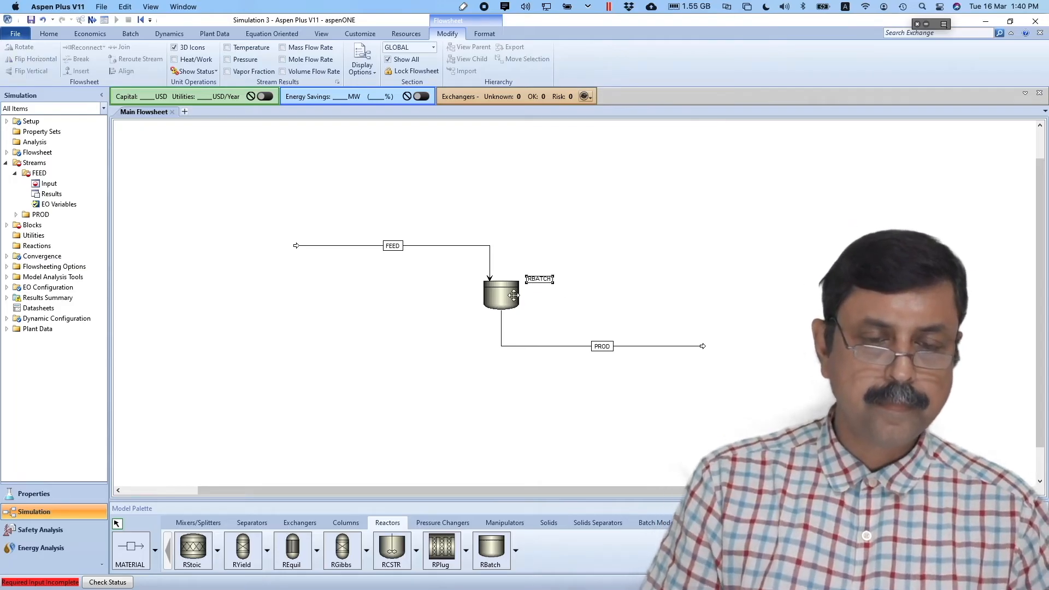
pyautogui.moveTo(504, 296); pyautogui.dragTo(508, 295)
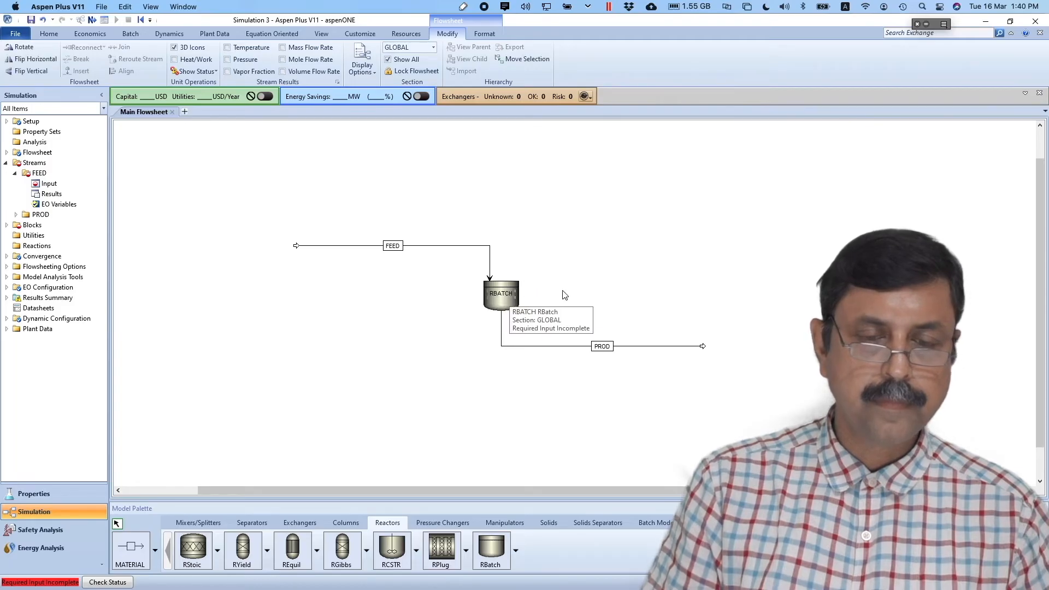
pyautogui.click(565, 295)
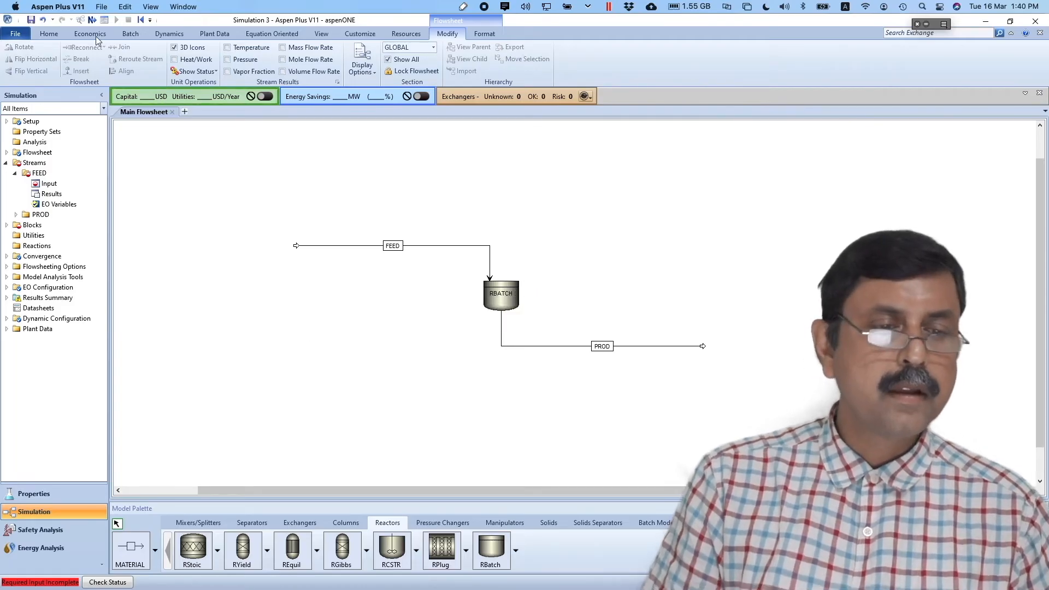
pyautogui.click(91, 20)
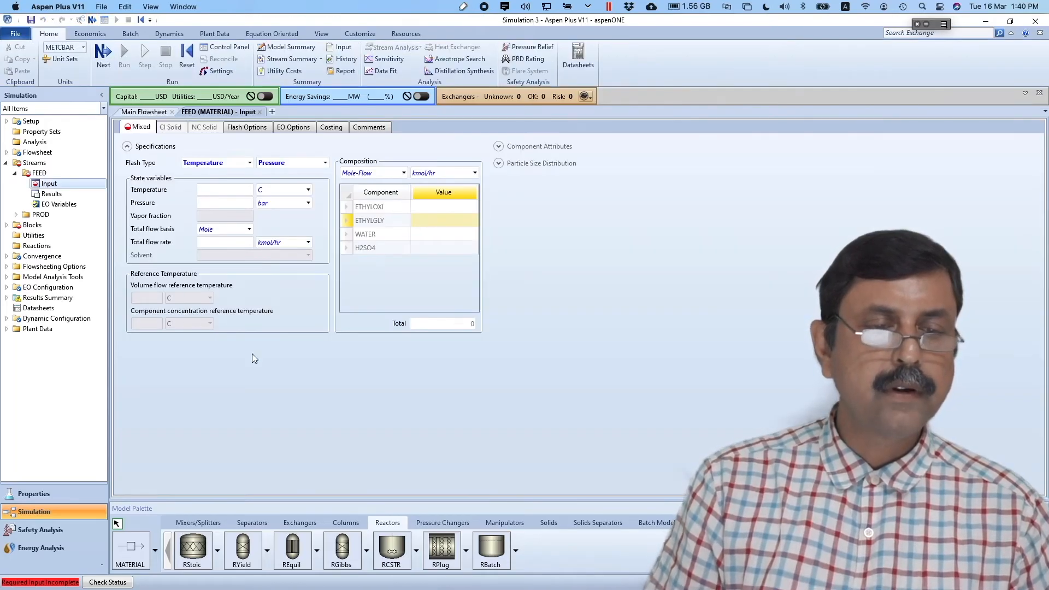
# - Enter FEED temperature 55 C and pressure 1 atm, checking the slide's feed conditions
pyautogui.click(240, 191)
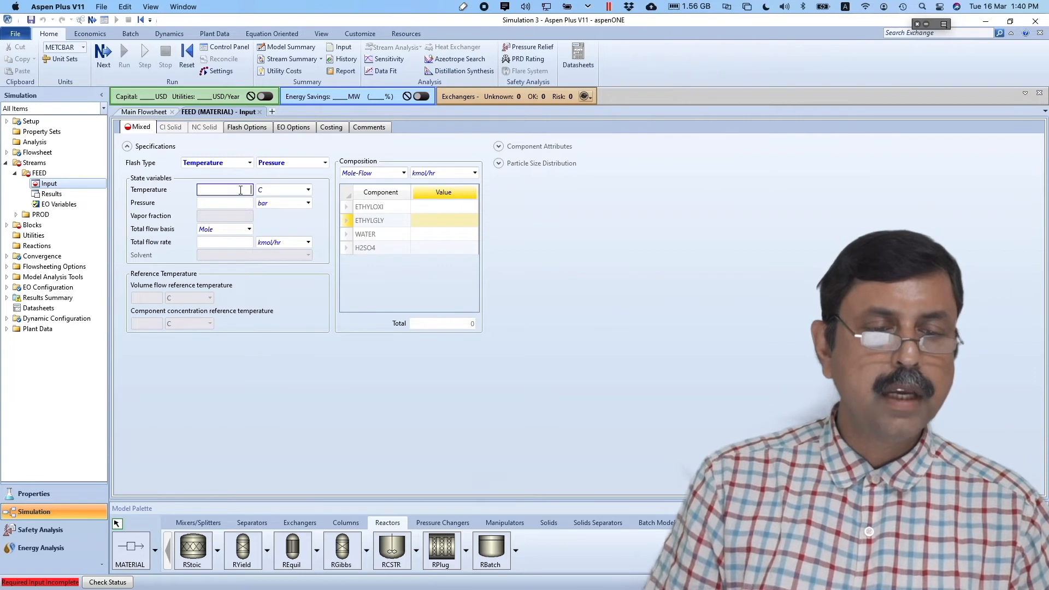
pyautogui.press('super+Tab')
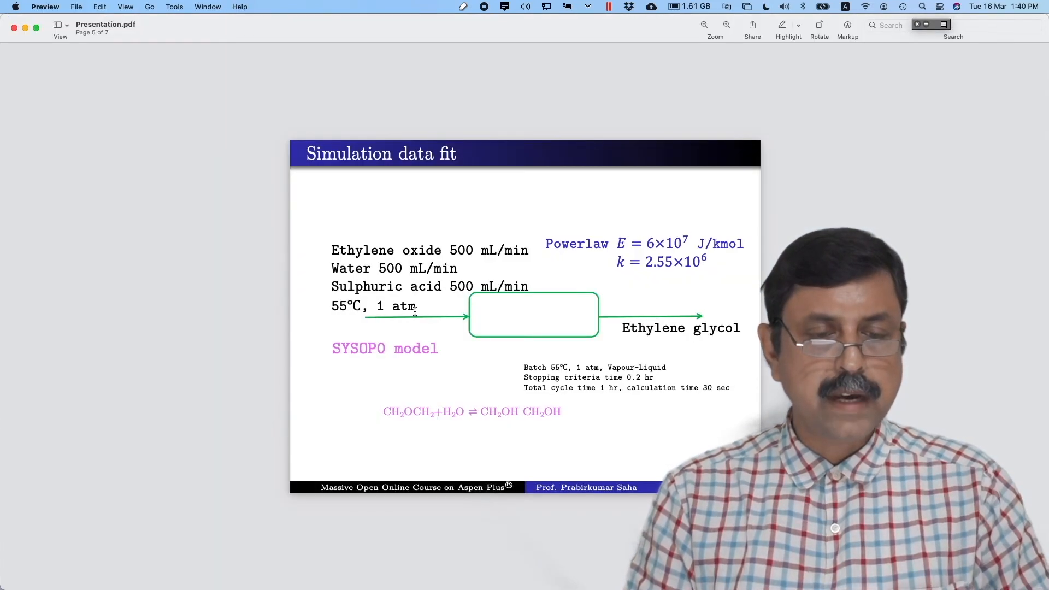
pyautogui.press('super+Tab')
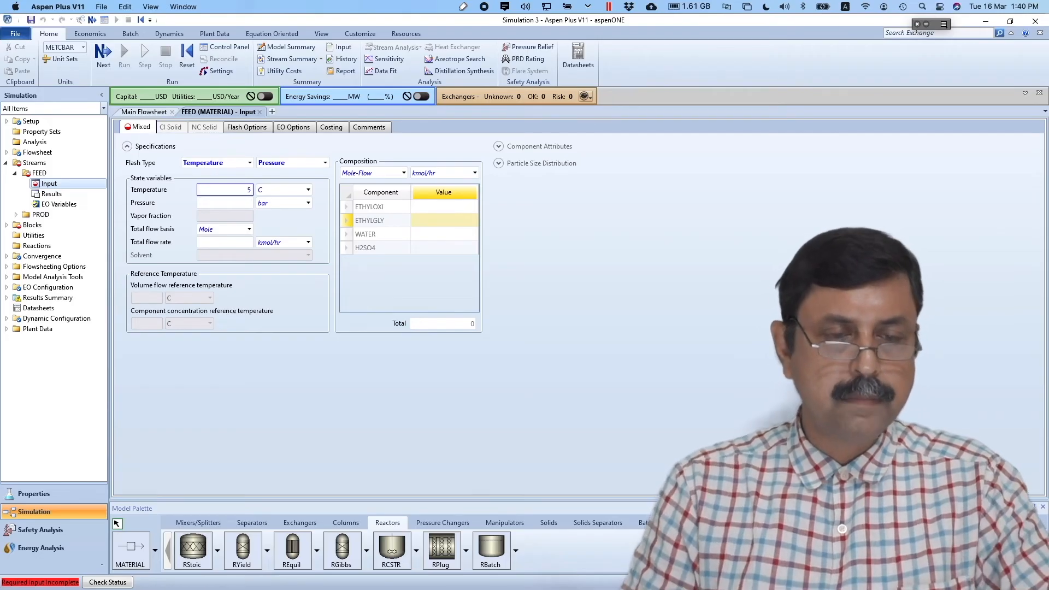
pyautogui.click(306, 204)
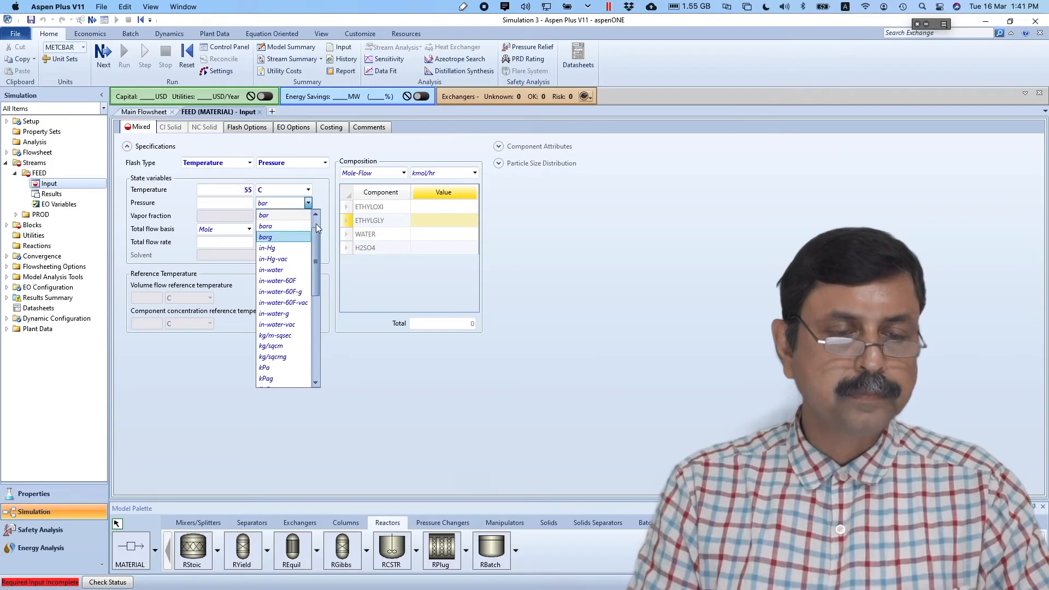
pyautogui.scroll(1, 299, 228)
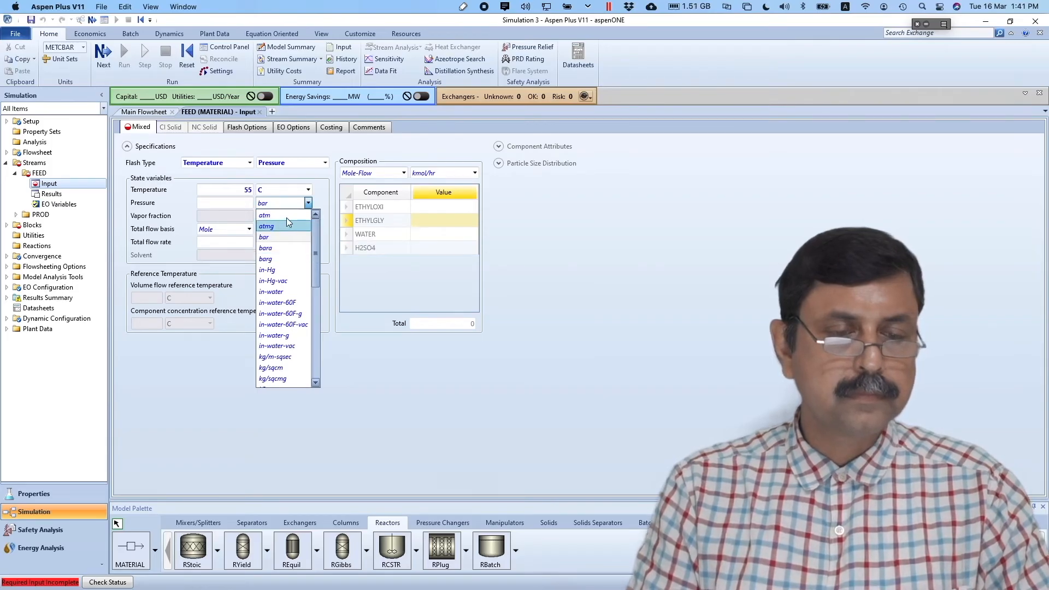
pyautogui.click(287, 217)
pyautogui.click(249, 203)
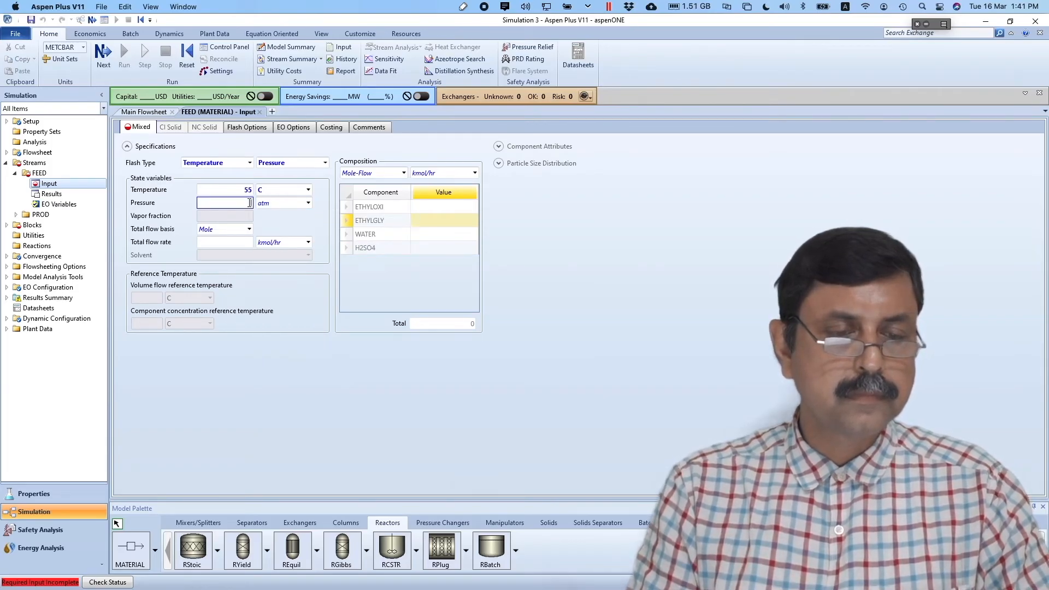
pyautogui.write('1')
pyautogui.press('Return')
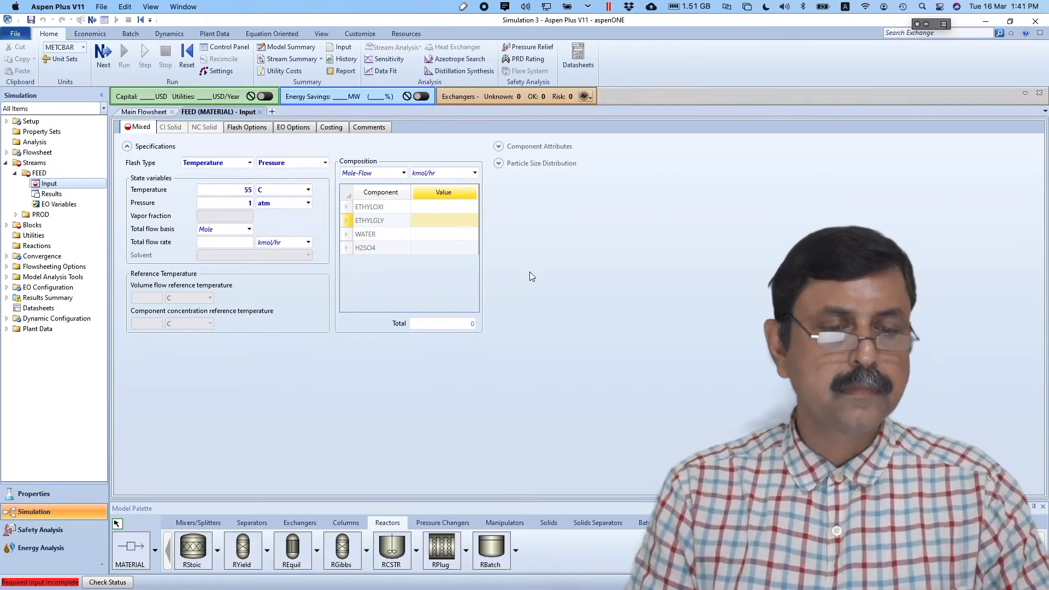
pyautogui.press('super+Tab')
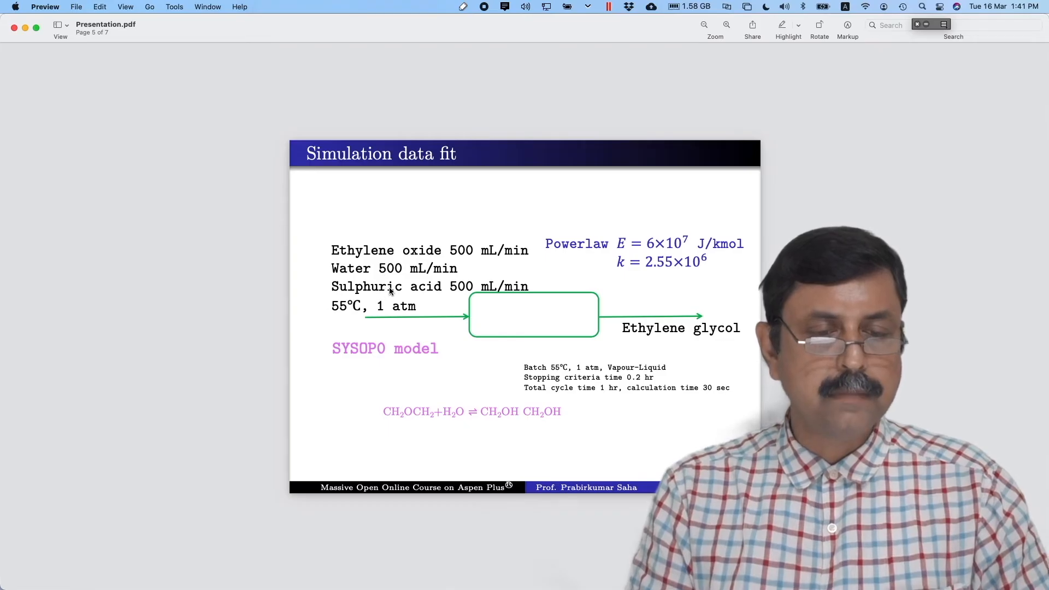
pyautogui.press('super+Tab')
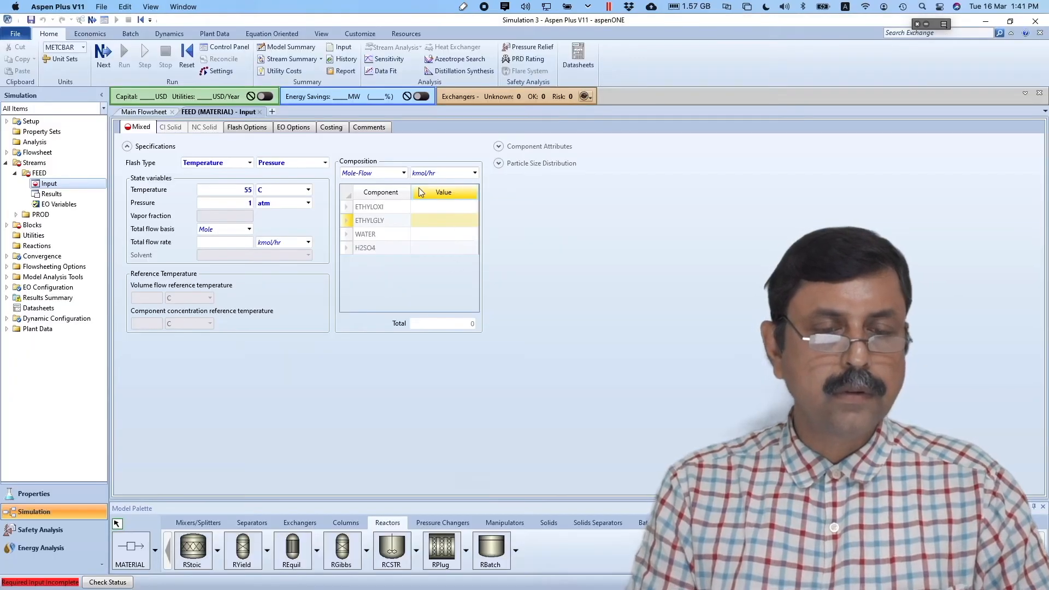
# - Switch FEED composition to Stdvol-Flow and enter 0.5 l/min for ETHYLOXI, WATER and H2SO4
pyautogui.click(405, 175)
pyautogui.click(405, 173)
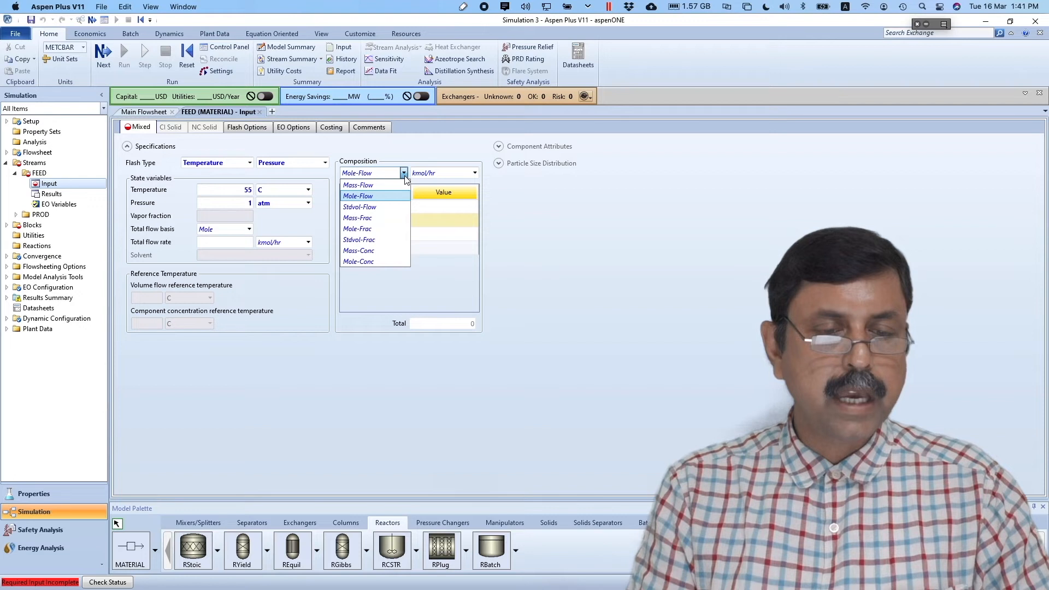
pyautogui.click(382, 198)
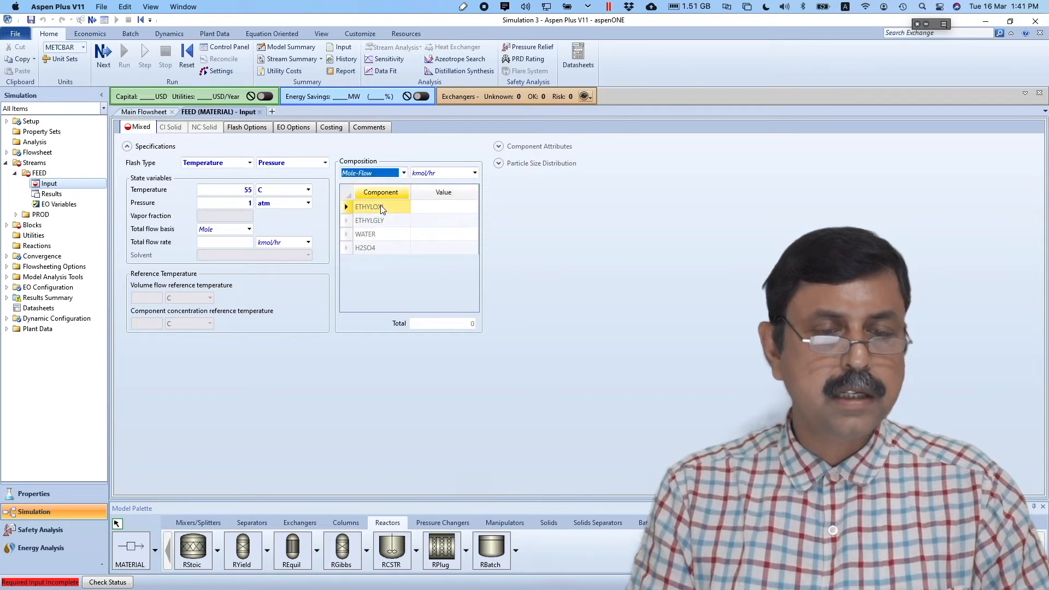
pyautogui.click(405, 174)
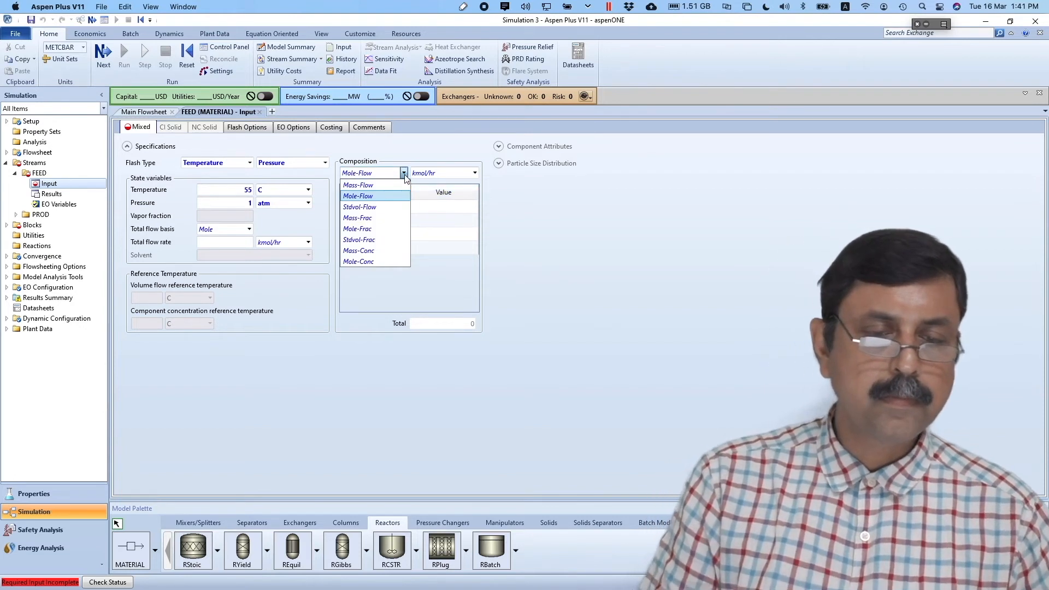
pyautogui.click(381, 207)
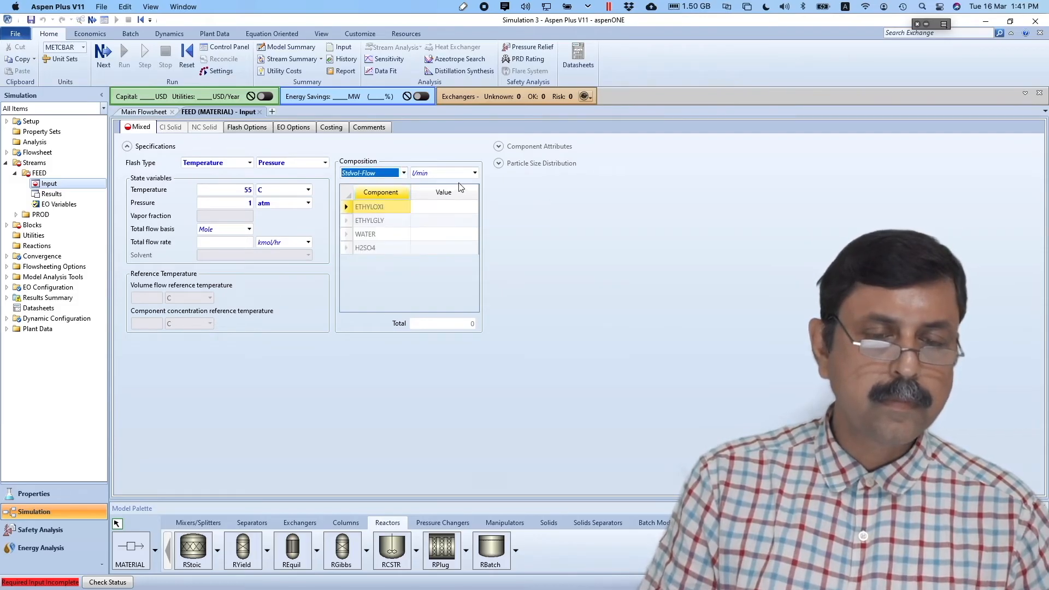
pyautogui.click(446, 210)
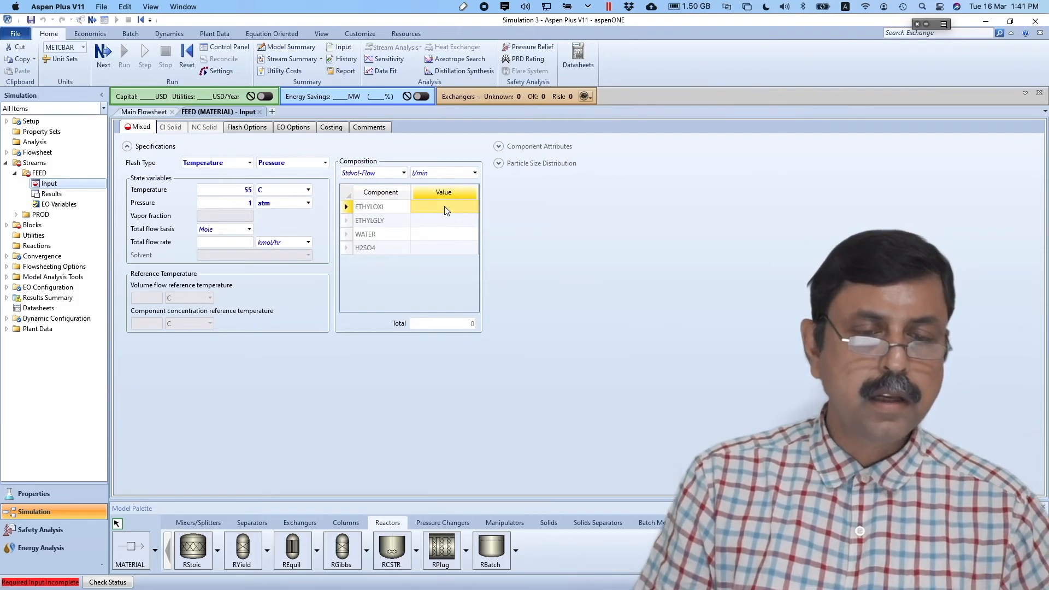
pyautogui.write('0.5')
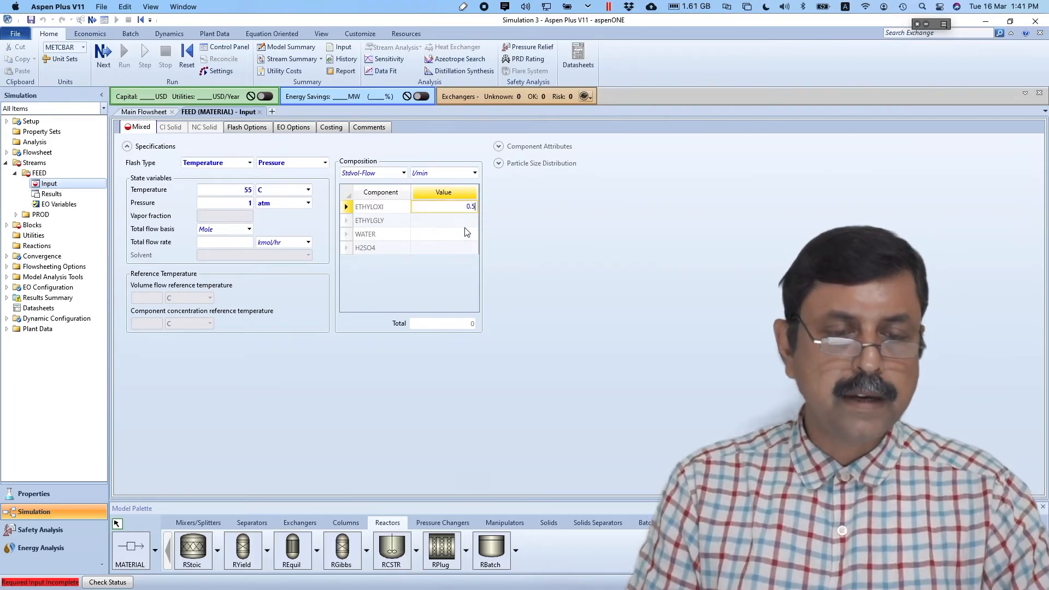
pyautogui.click(465, 238)
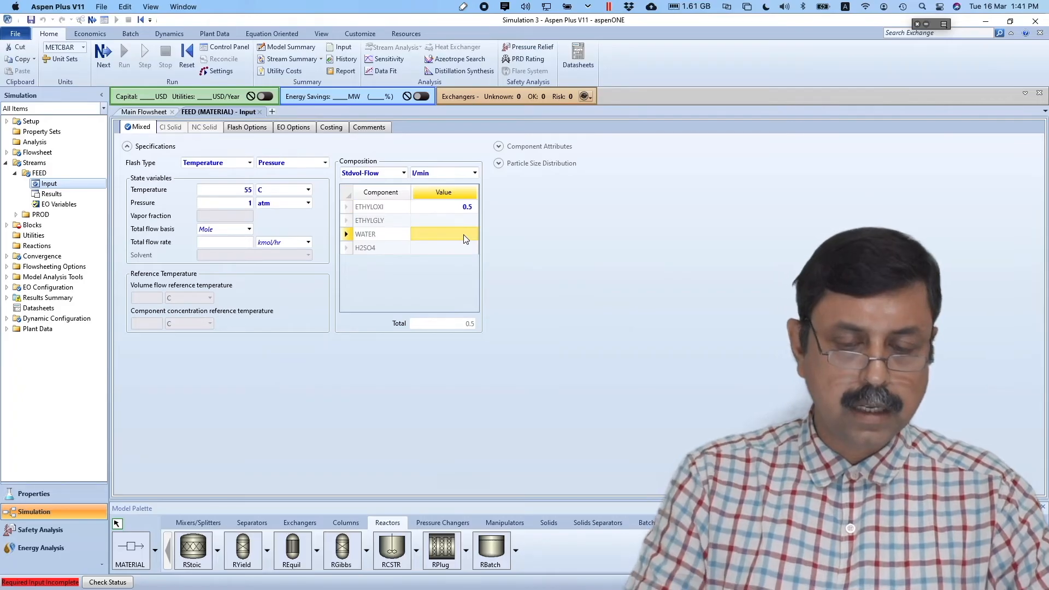
pyautogui.write('0.5')
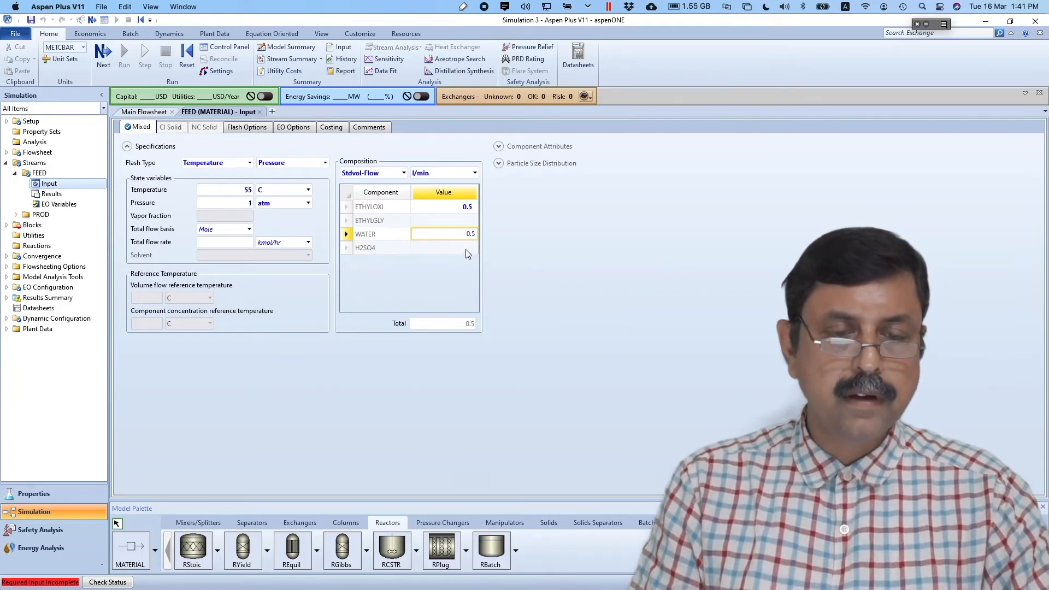
pyautogui.click(465, 249)
pyautogui.write('0.5')
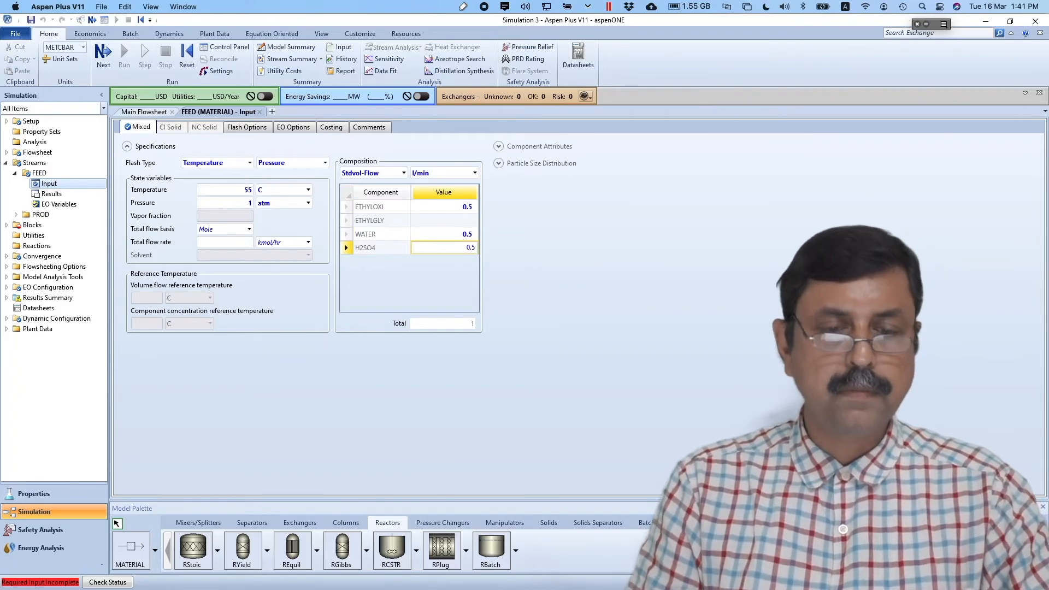
pyautogui.click(524, 286)
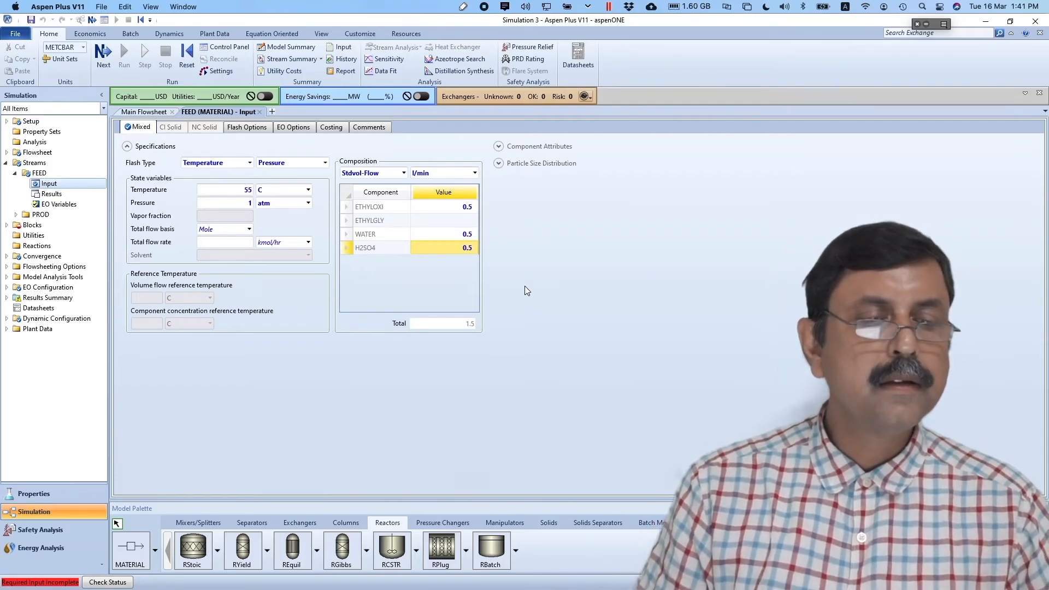
pyautogui.click(109, 54)
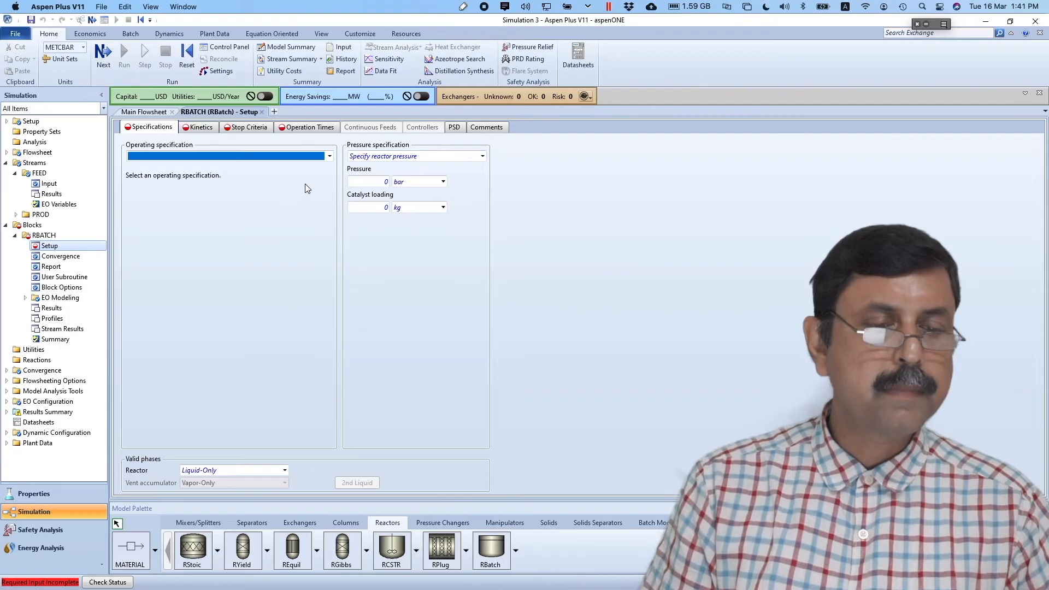
# - Set RBATCH to constant-temperature operation at 55 C with a pressure of 1 bar
pyautogui.click(329, 157)
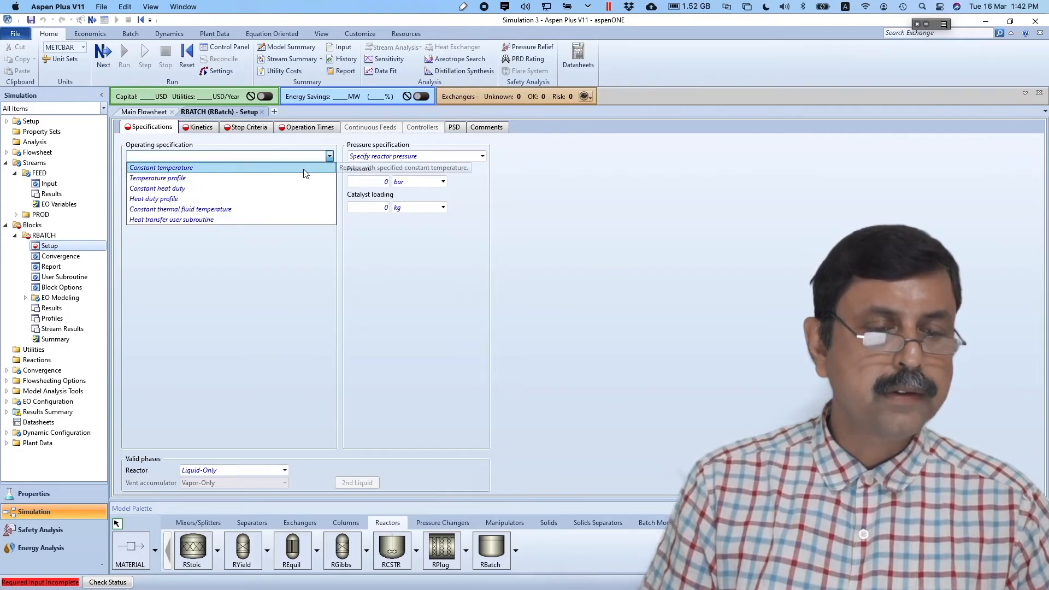
pyautogui.click(306, 168)
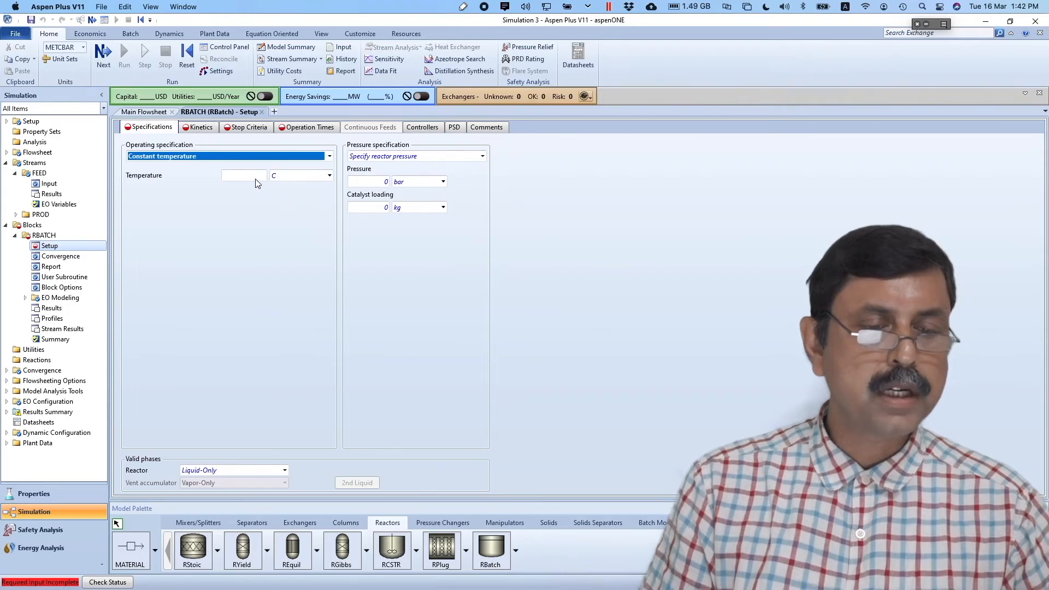
pyautogui.click(254, 178)
pyautogui.write('55')
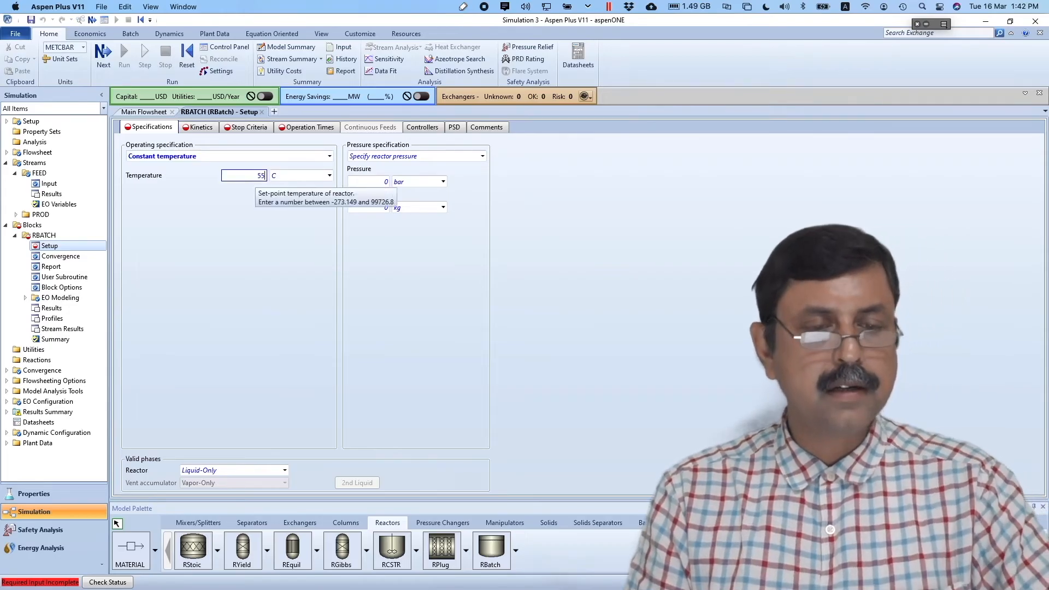
pyautogui.click(284, 260)
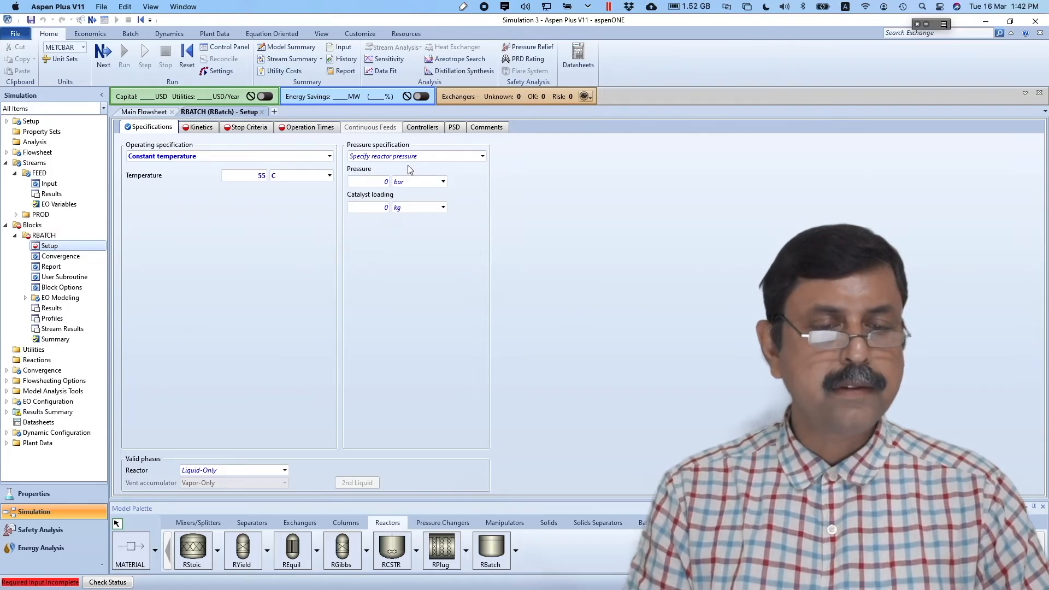
pyautogui.click(386, 184)
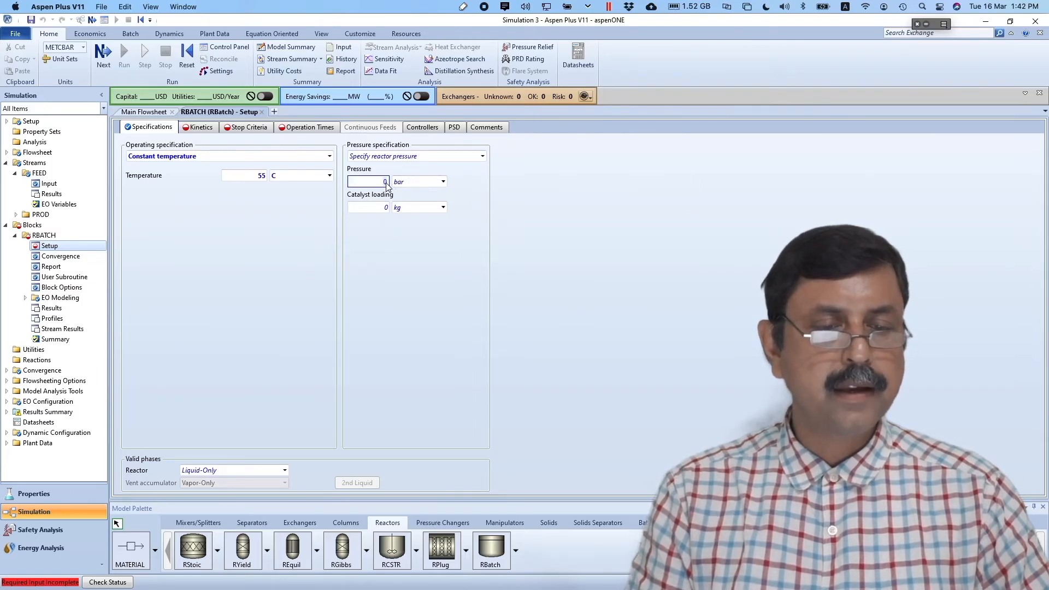
pyautogui.click(399, 282)
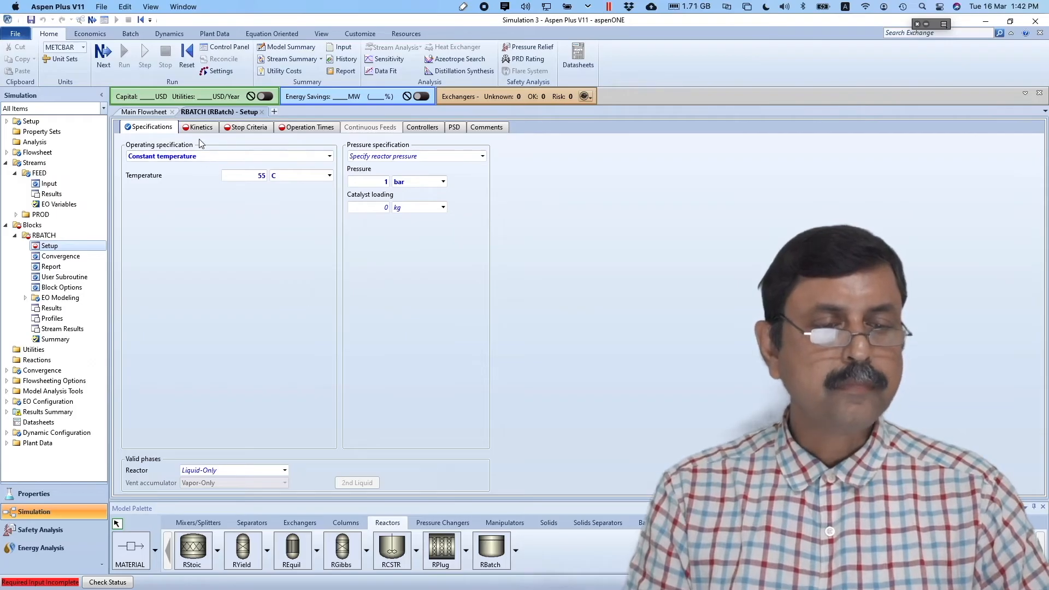
pyautogui.click(104, 55)
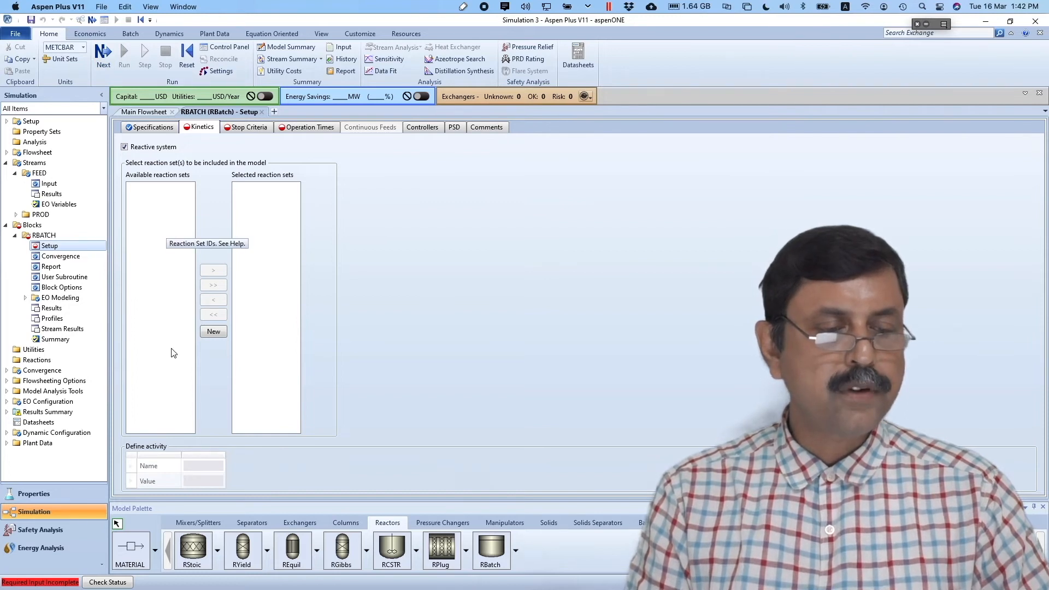
# - Create POWERLAW reaction set R-1 for RBATCH and open R-1's Input form
pyautogui.click(213, 331)
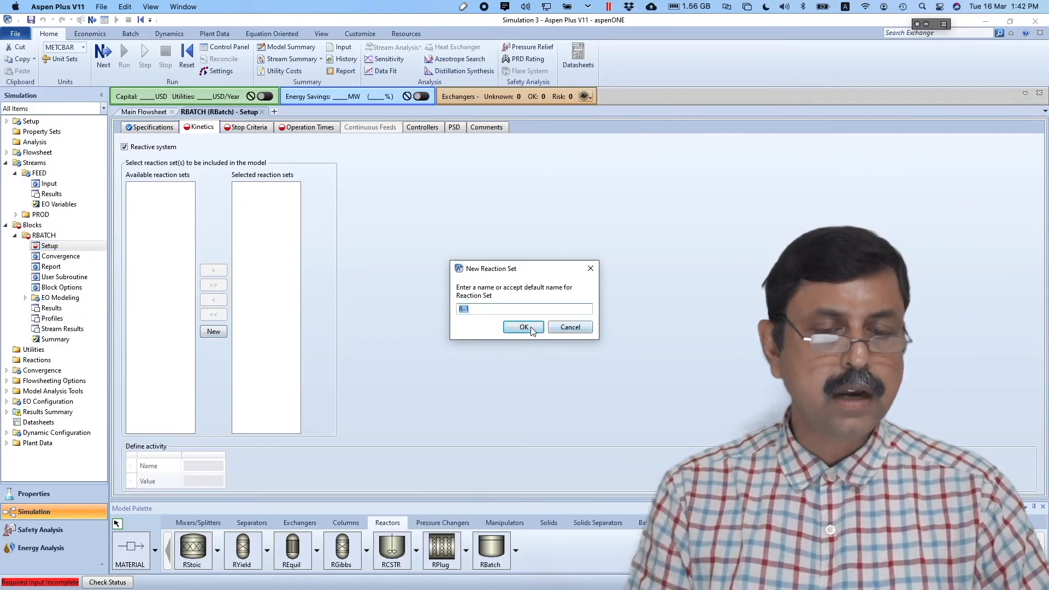
pyautogui.click(523, 326)
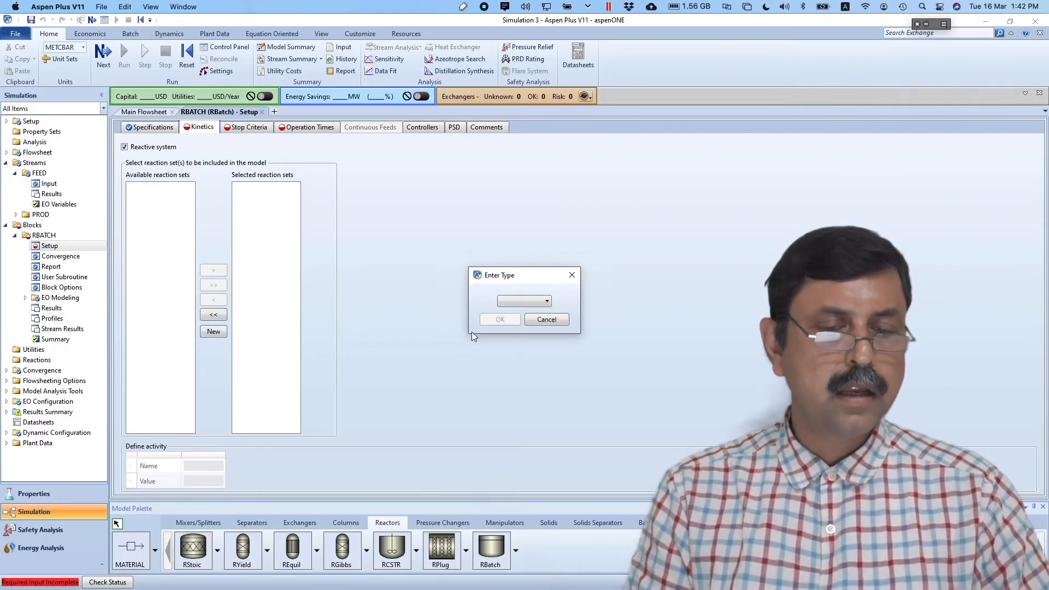
pyautogui.click(547, 301)
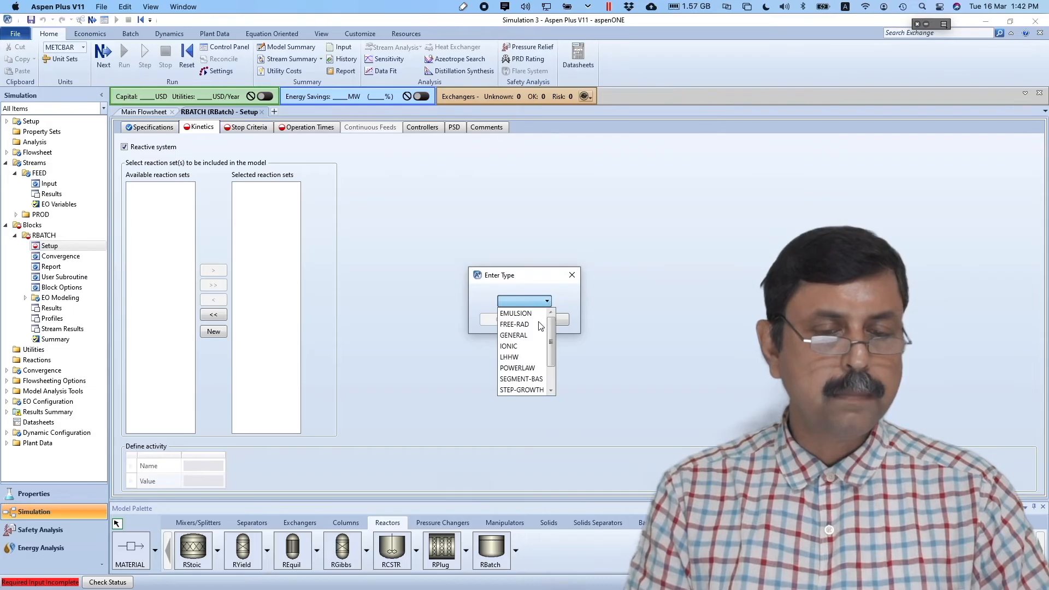
pyautogui.click(525, 367)
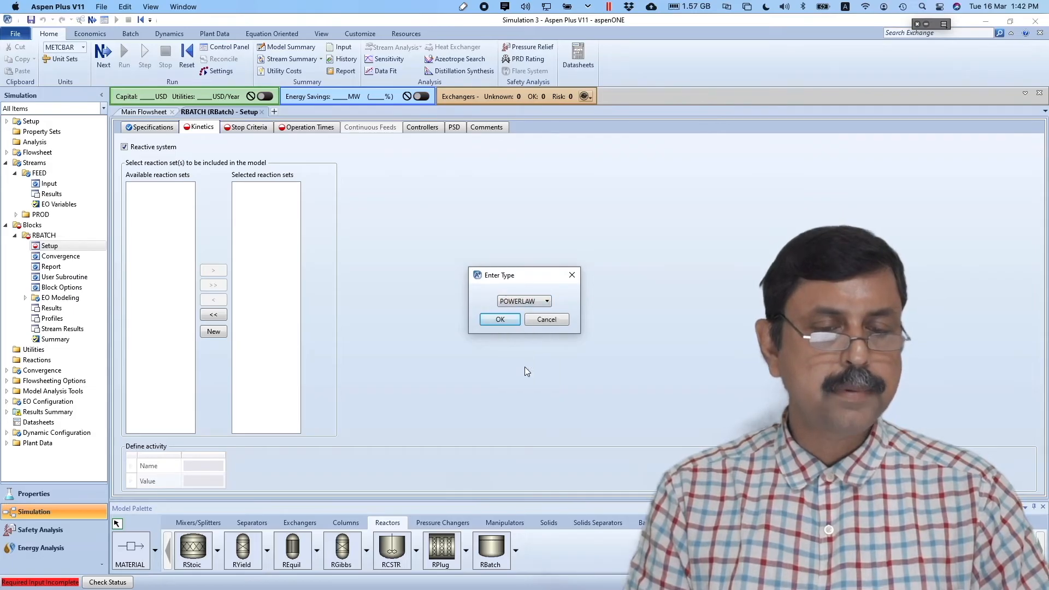
pyautogui.click(502, 320)
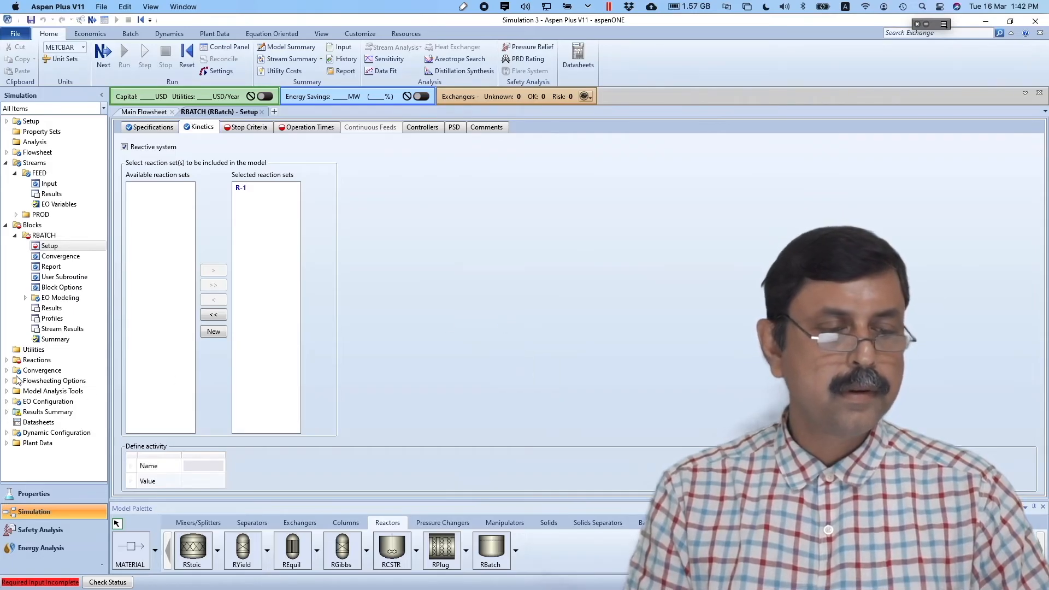
pyautogui.click(6, 359)
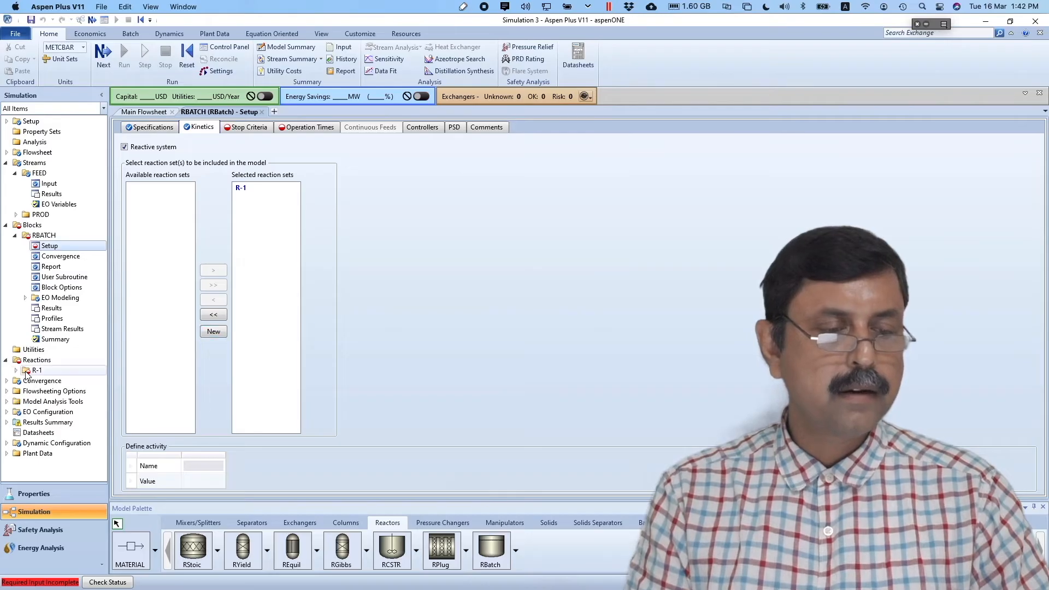
pyautogui.click(15, 370)
pyautogui.click(37, 381)
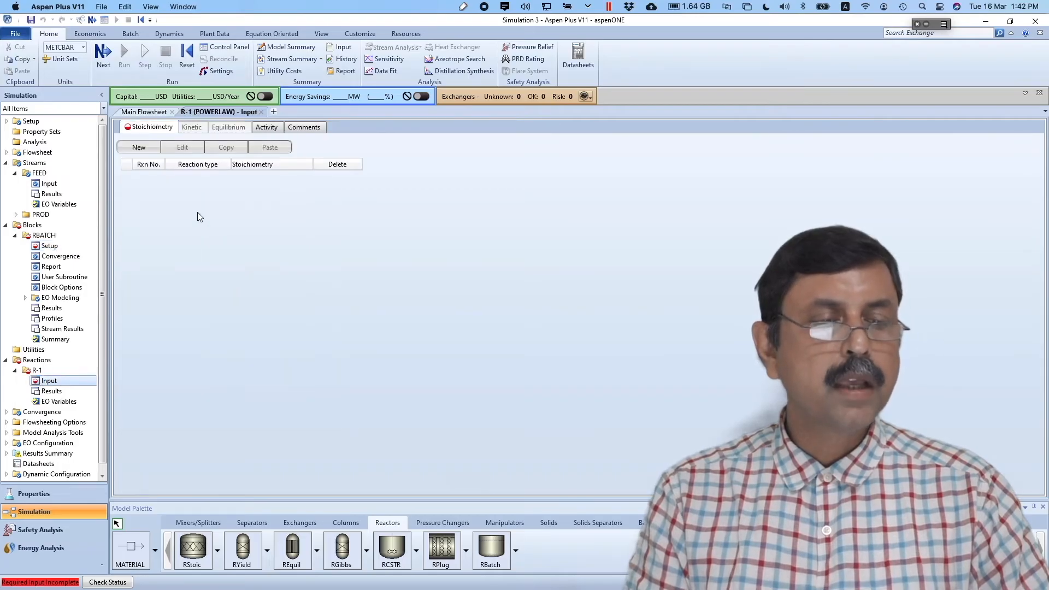
# - Add a reaction with reactants ETHYLOXI and WATER and product ETHYLGLY
pyautogui.click(139, 148)
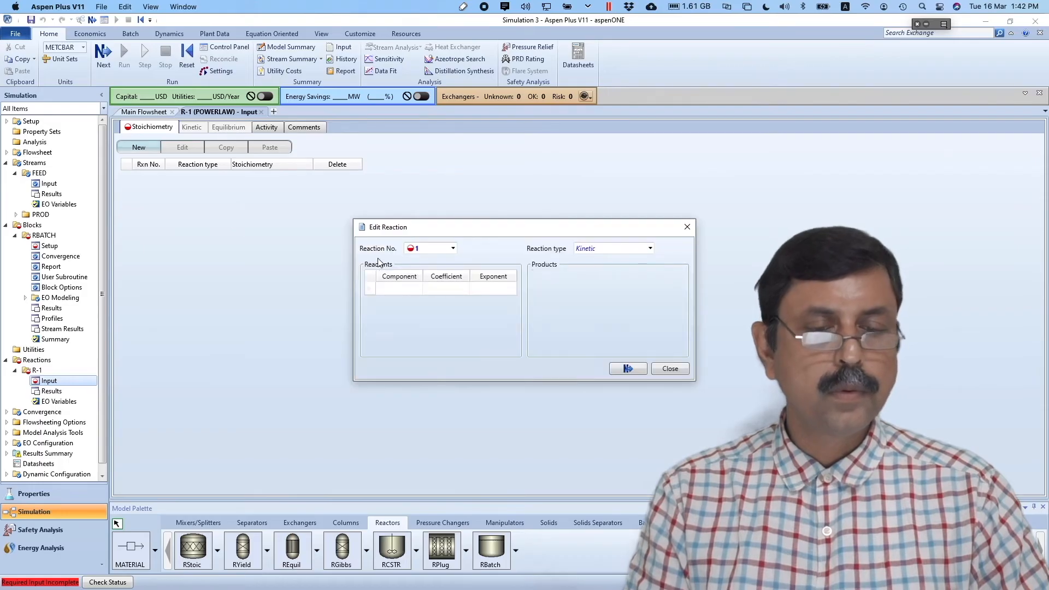
pyautogui.click(419, 291)
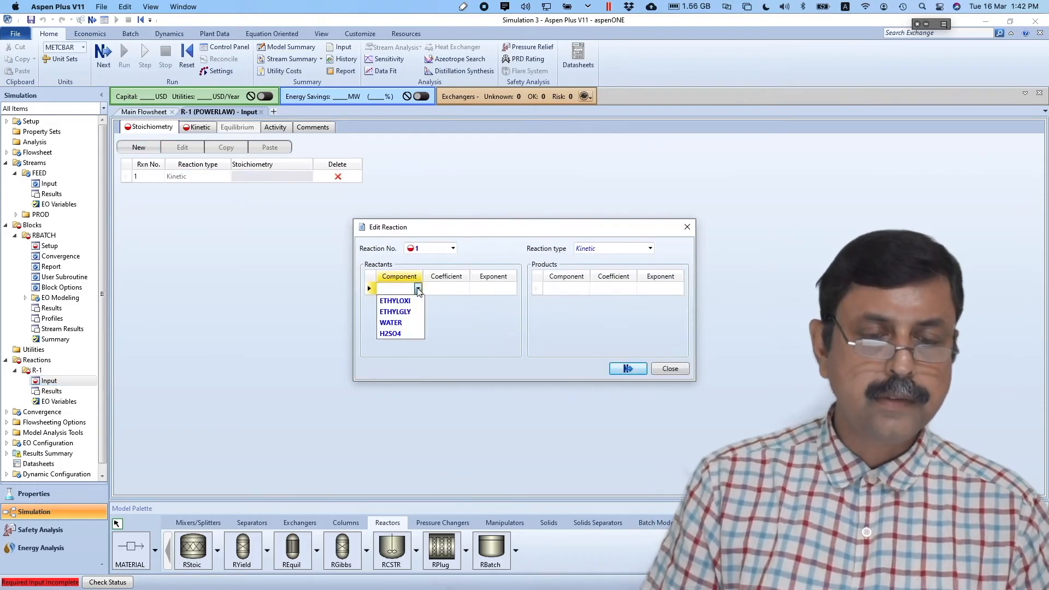
pyautogui.click(411, 301)
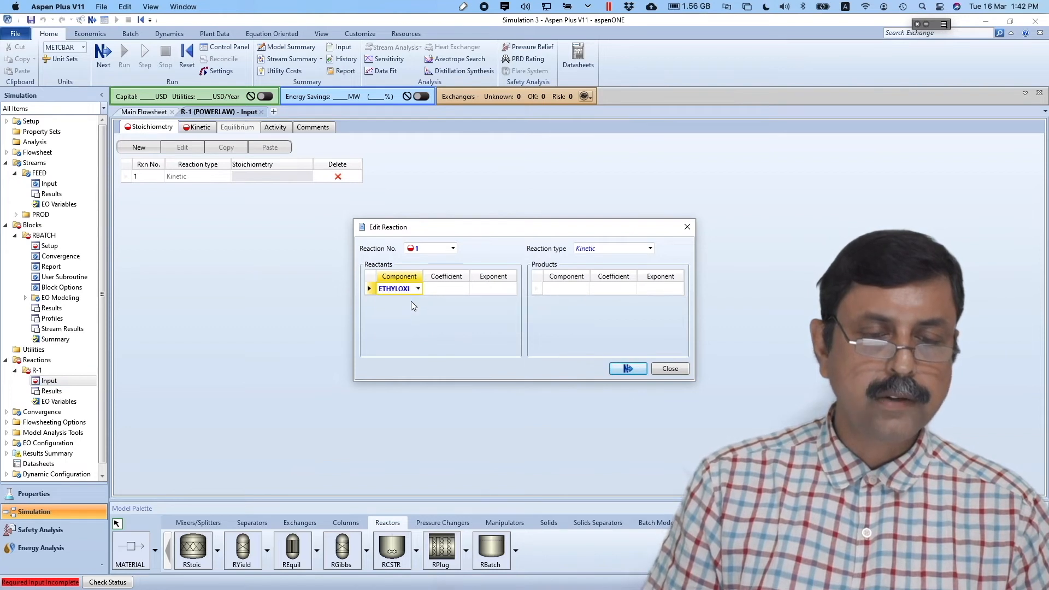
pyautogui.click(418, 303)
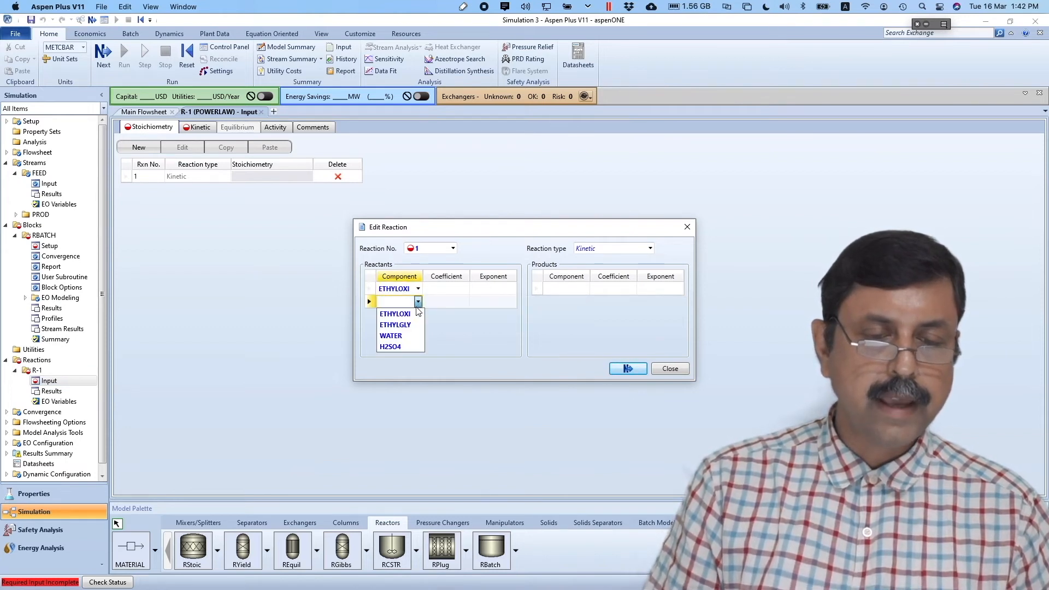
pyautogui.click(394, 335)
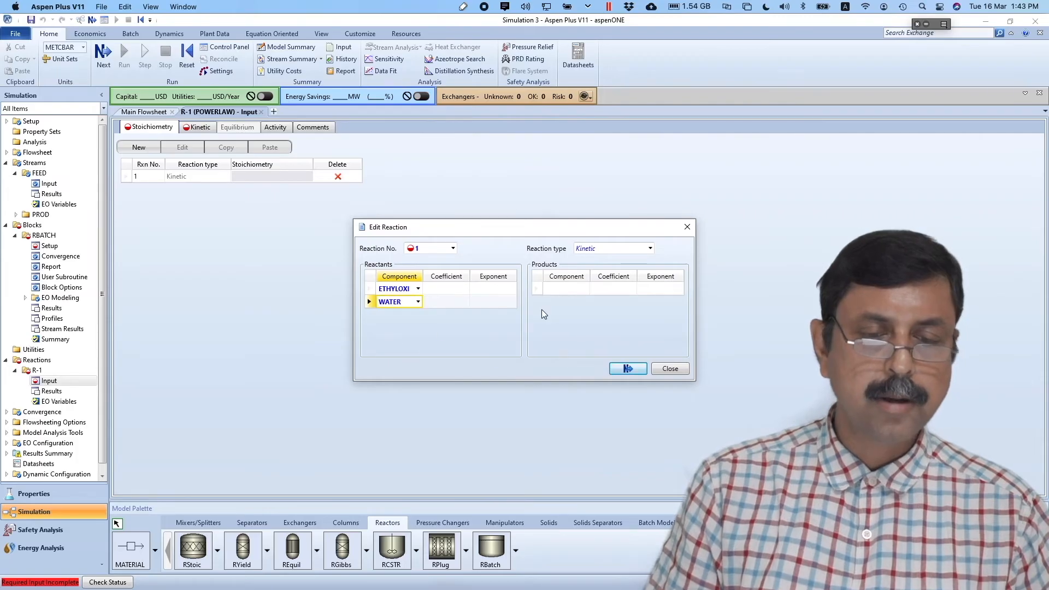
pyautogui.click(584, 289)
pyautogui.click(584, 289)
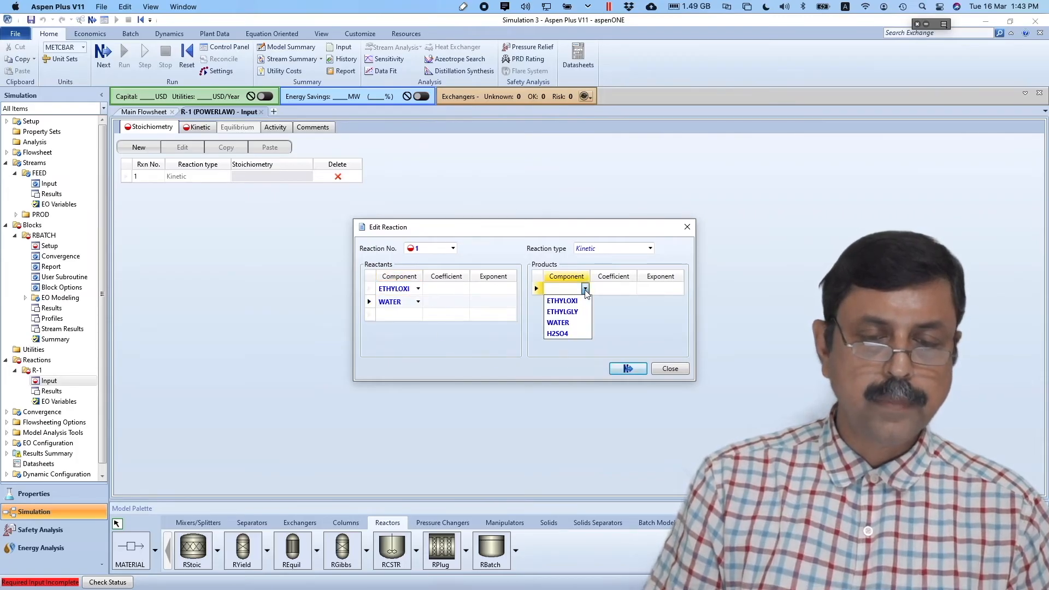
pyautogui.click(574, 311)
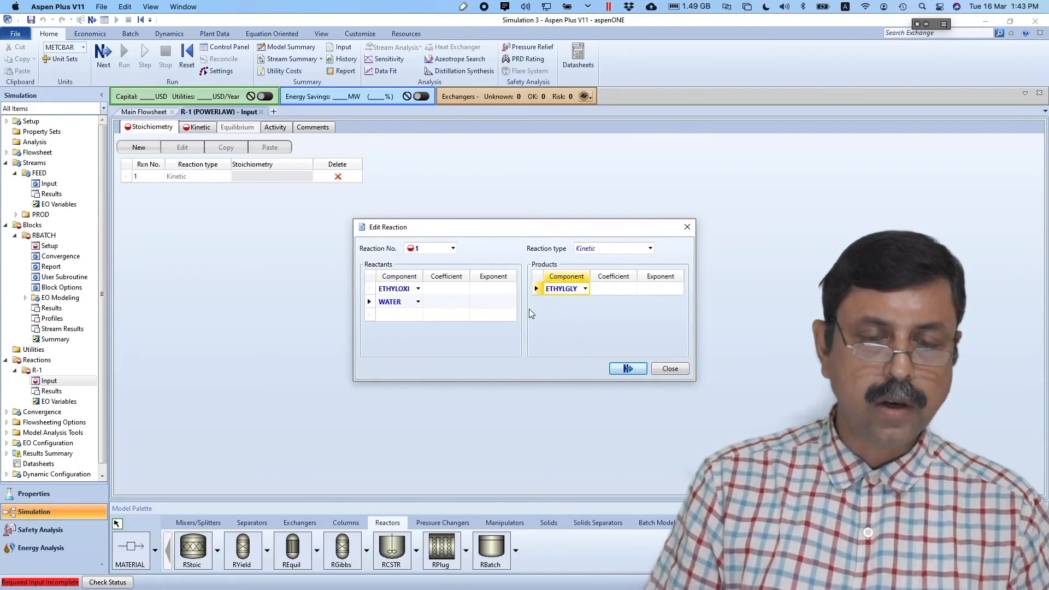
# - Set stoichiometric coefficients -1, -1, 1 and a reactant exponent of 1
pyautogui.click(450, 290)
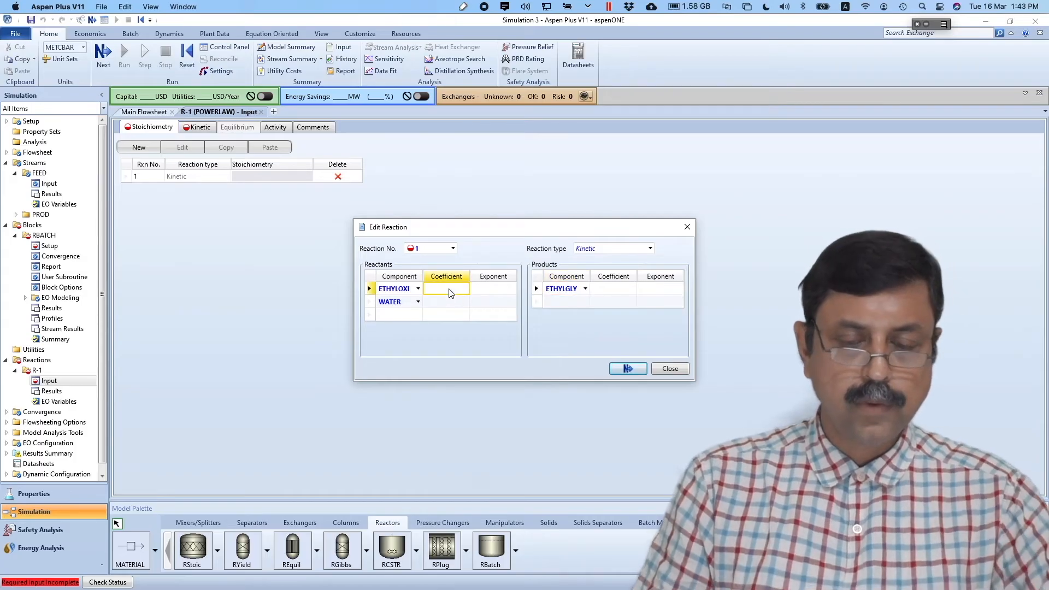
pyautogui.write('-1')
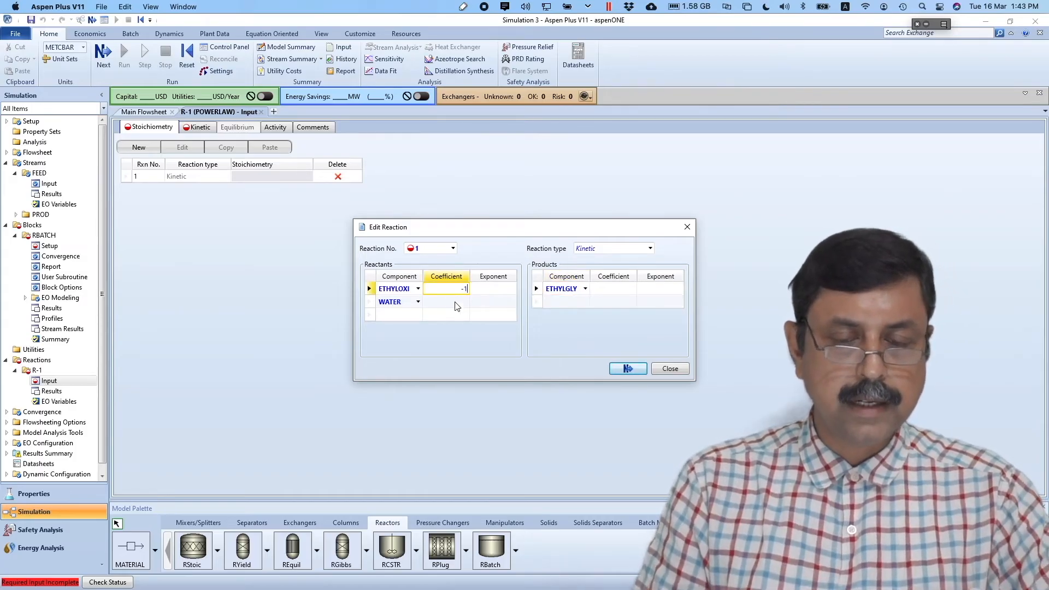
pyautogui.click(458, 305)
pyautogui.write('-1')
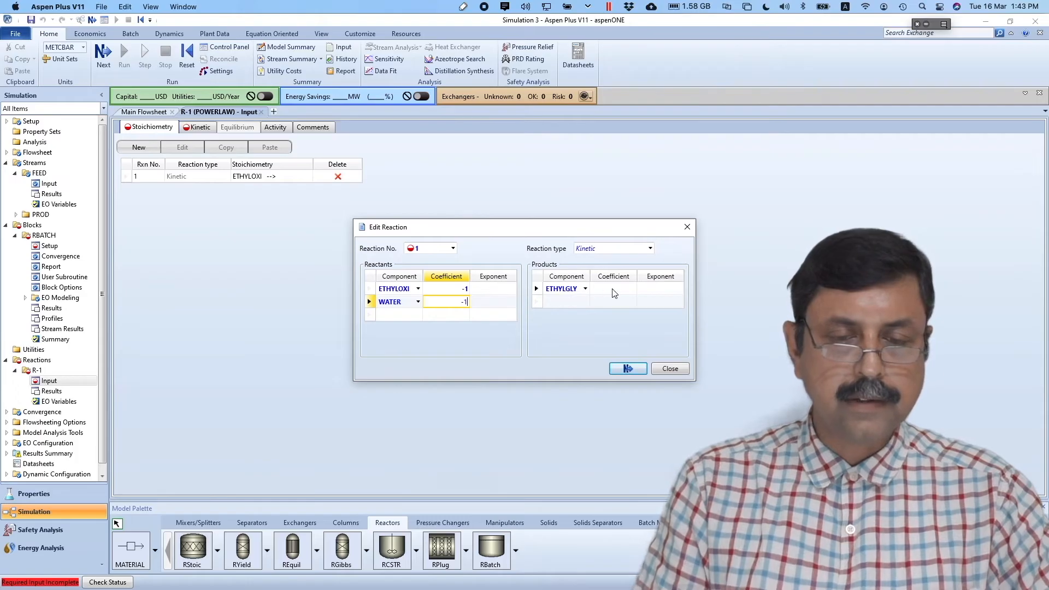
pyautogui.click(614, 291)
pyautogui.write('1')
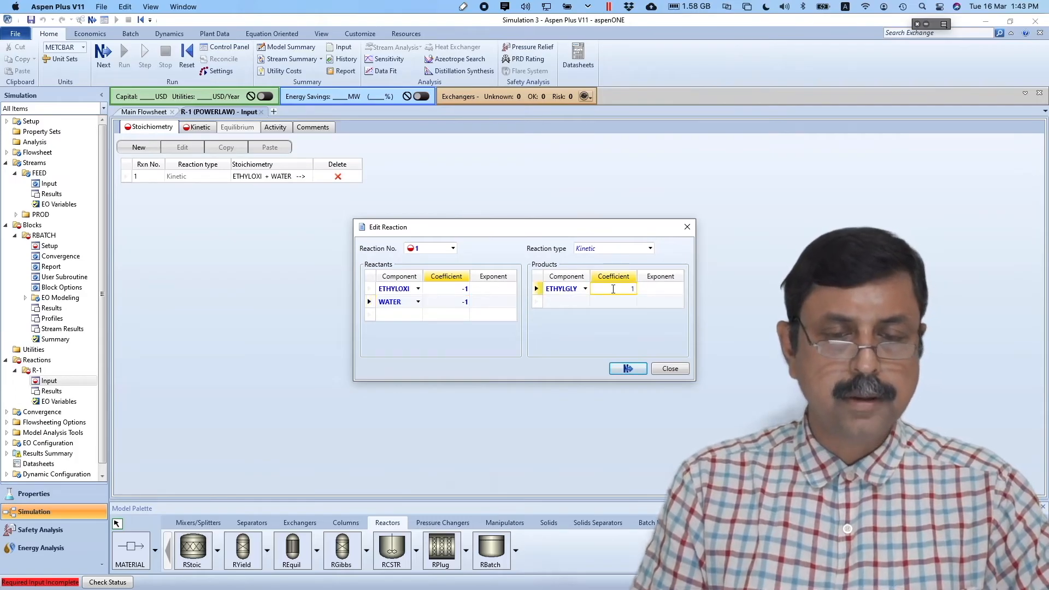
pyautogui.click(556, 343)
pyautogui.click(505, 289)
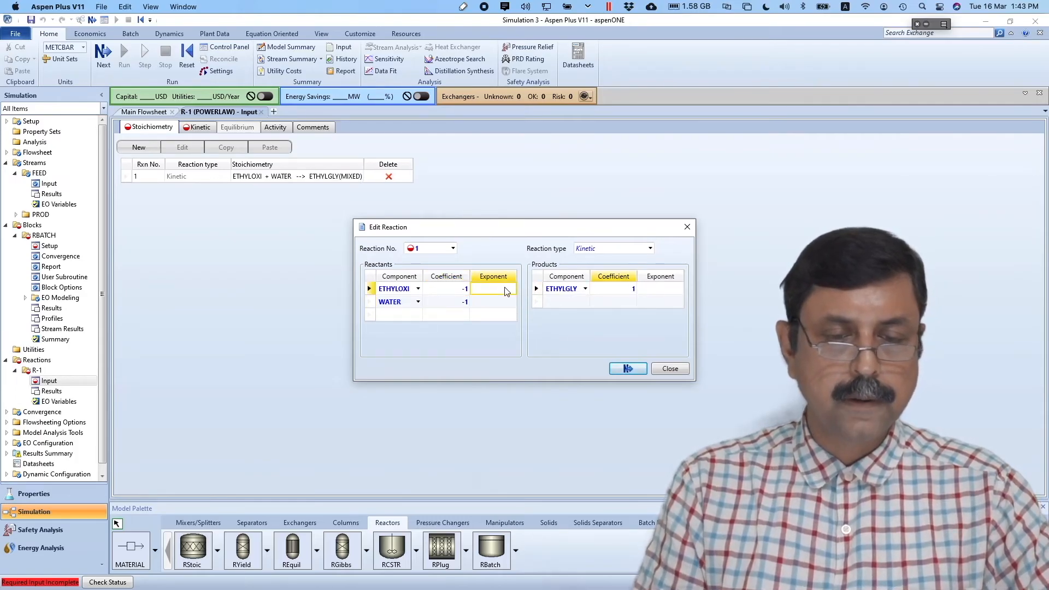
pyautogui.write('1')
pyautogui.click(503, 306)
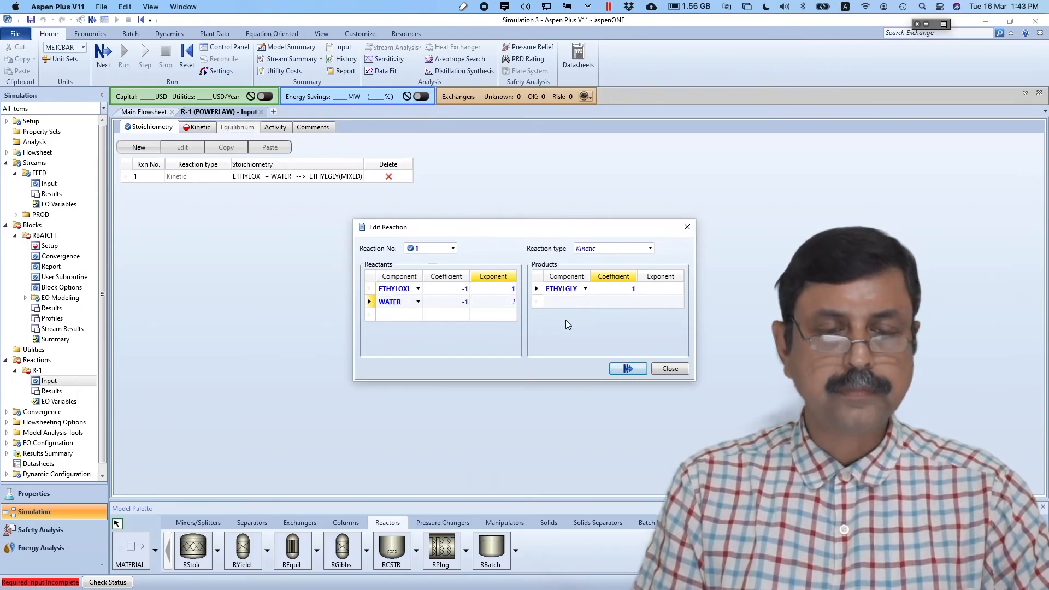
pyautogui.click(635, 368)
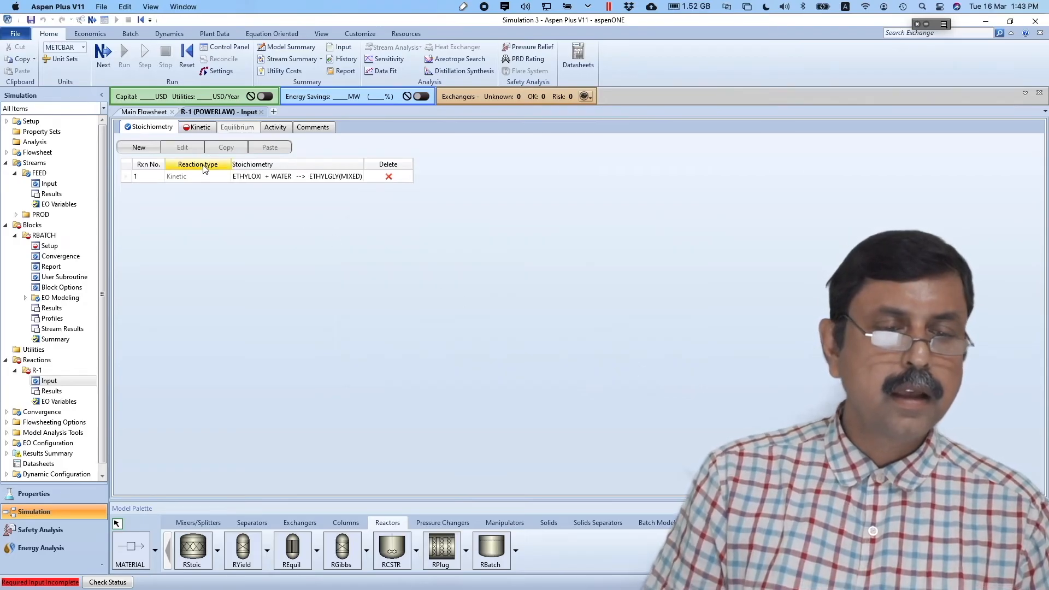
pyautogui.click(103, 55)
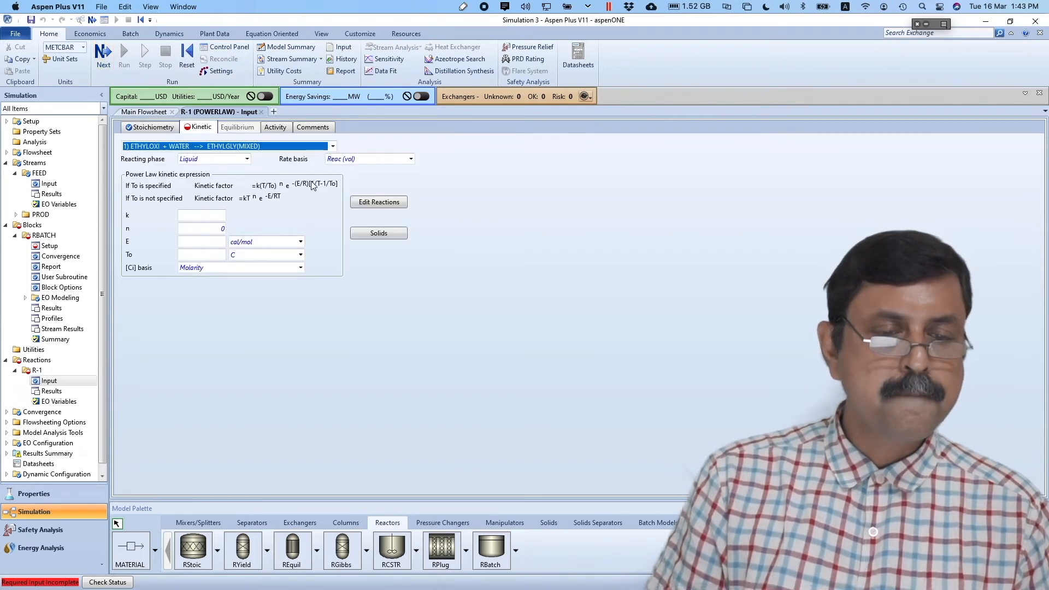
# - Enter rate constant k = 2.55e6 and activation energy 6e7 J/kmol
pyautogui.click(222, 229)
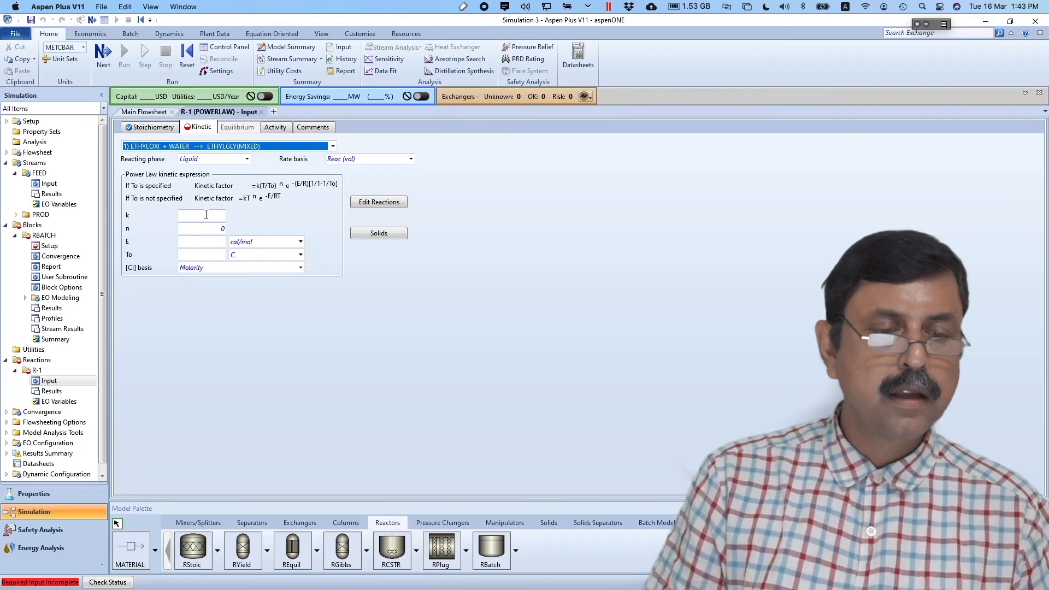
pyautogui.click(206, 214)
pyautogui.press('super+Tab')
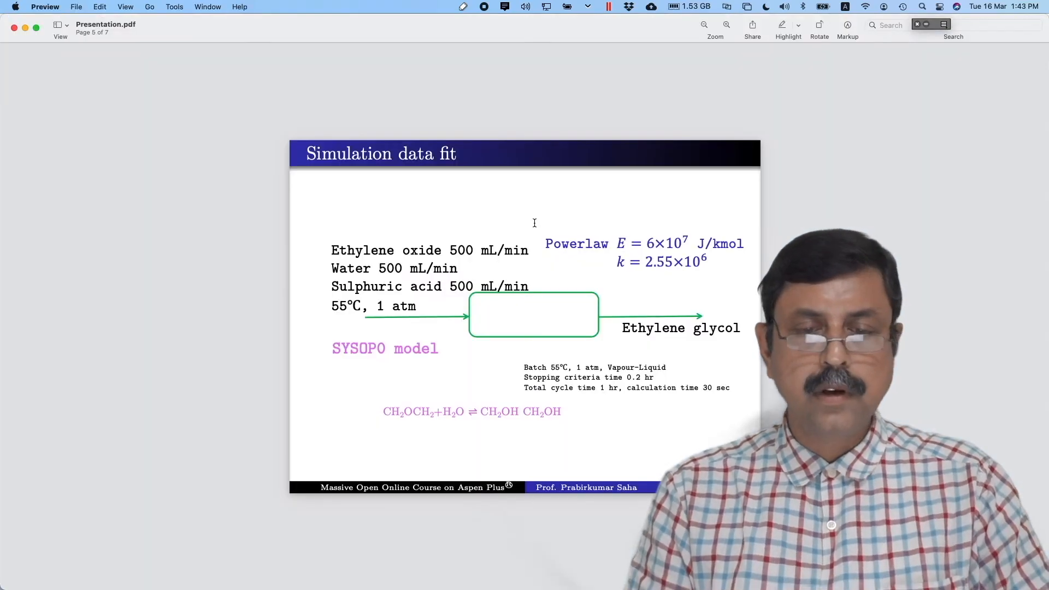
pyautogui.press('super+Tab')
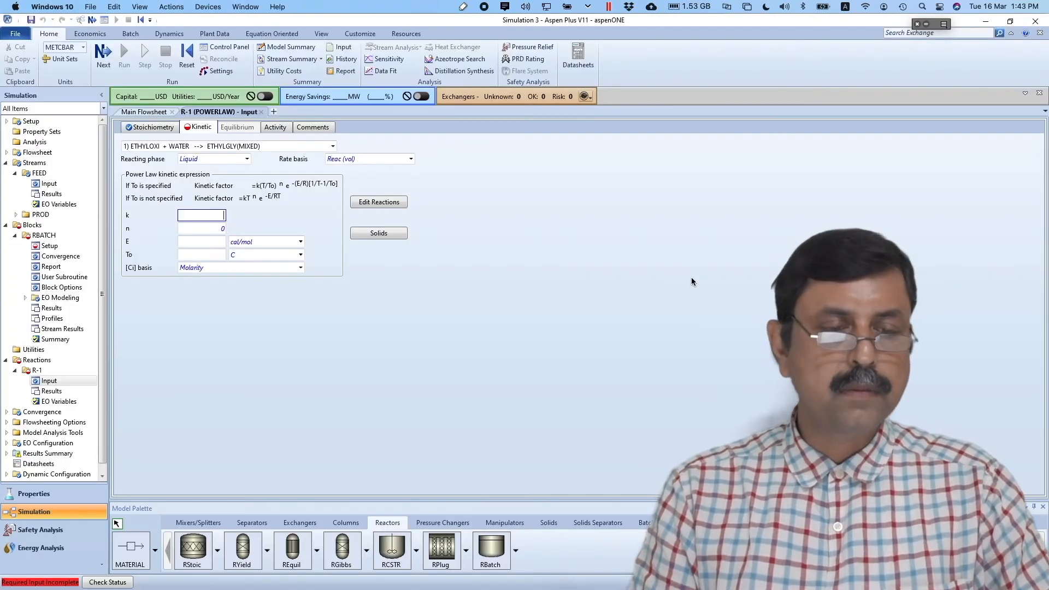
pyautogui.write('2.55')
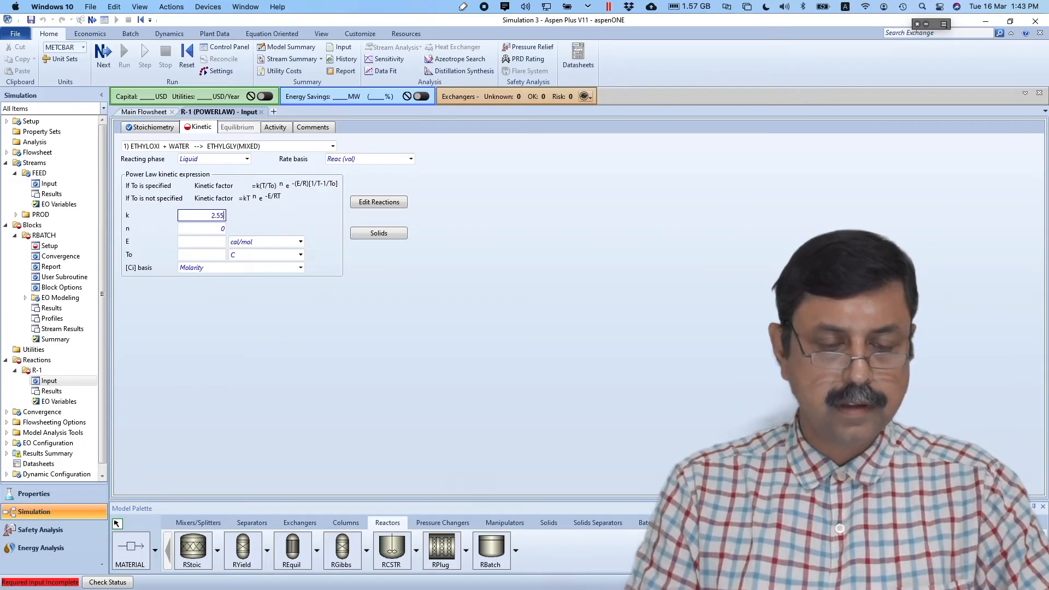
pyautogui.write('e6')
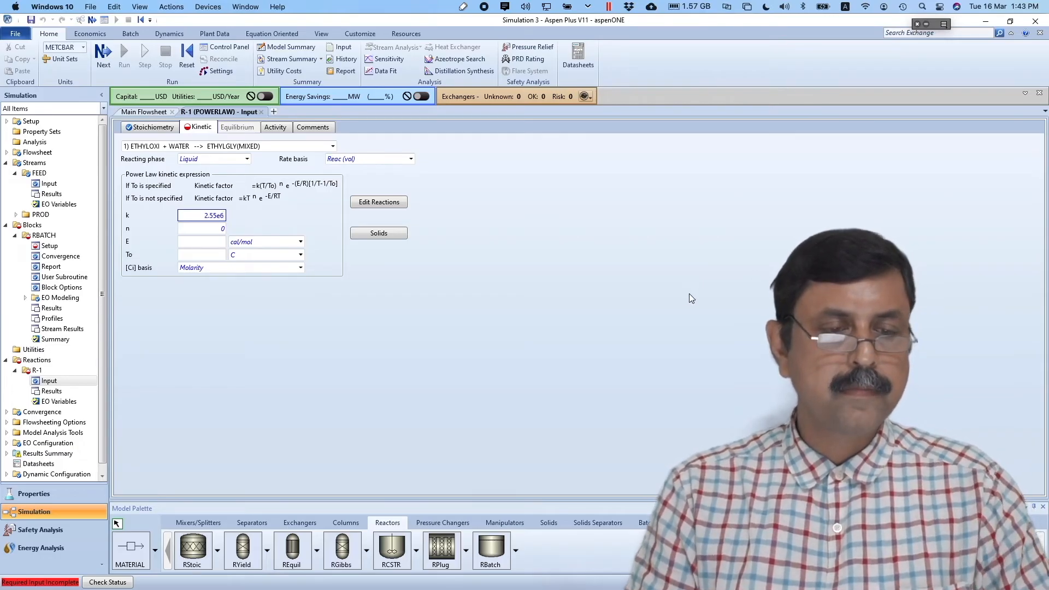
pyautogui.click(213, 242)
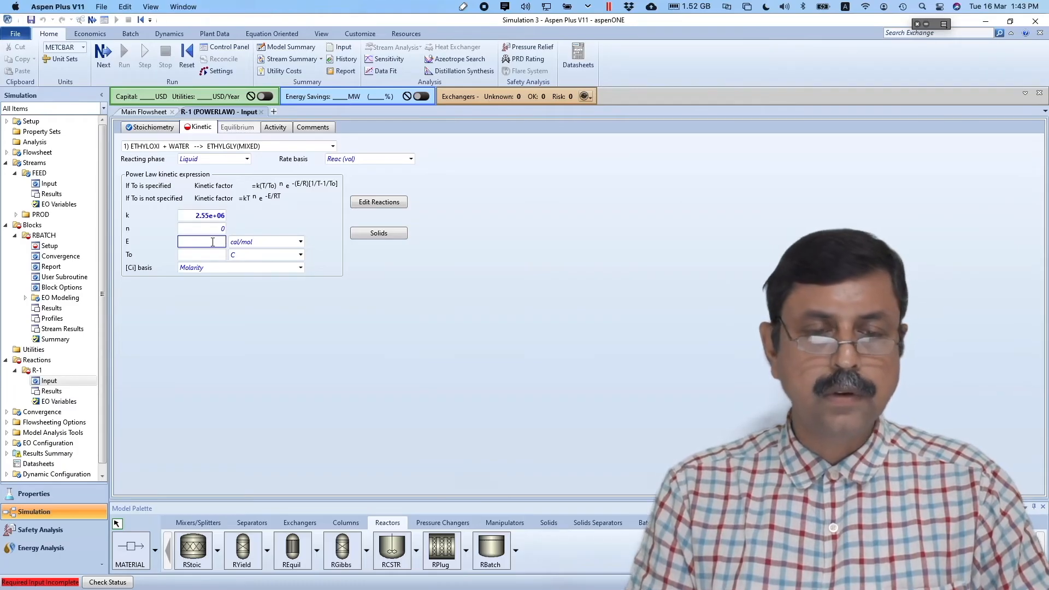
pyautogui.press('super+Tab')
pyautogui.press('super+Tab')
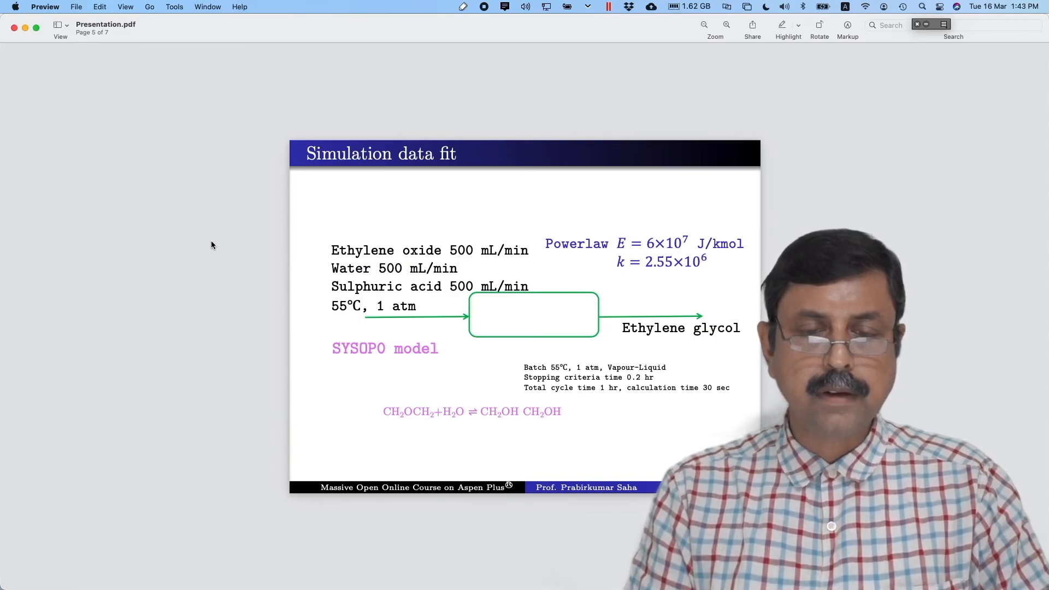
pyautogui.press('super+Tab')
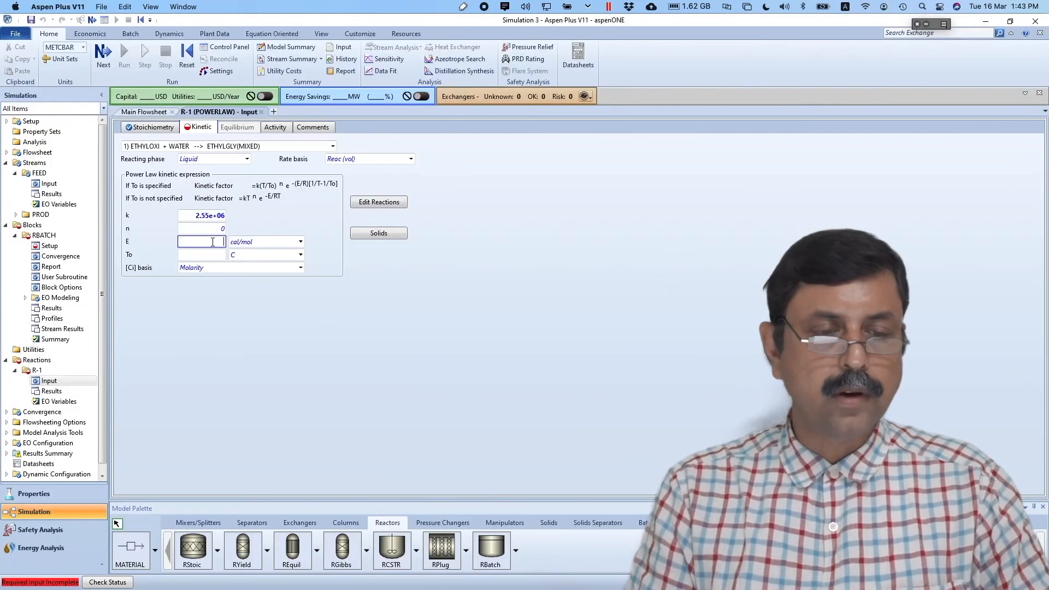
pyautogui.write('6e7')
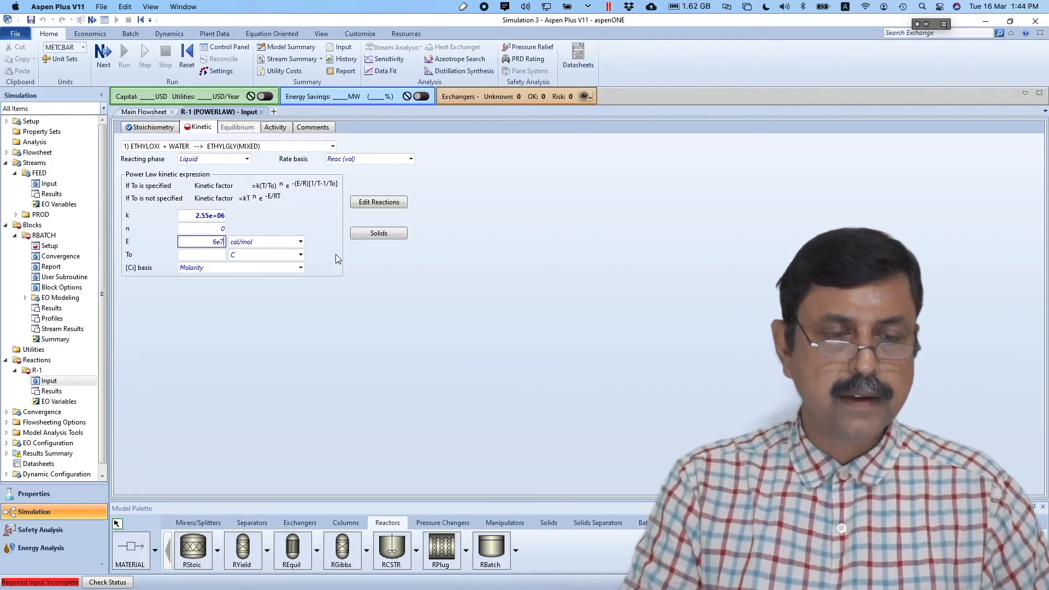
pyautogui.click(301, 241)
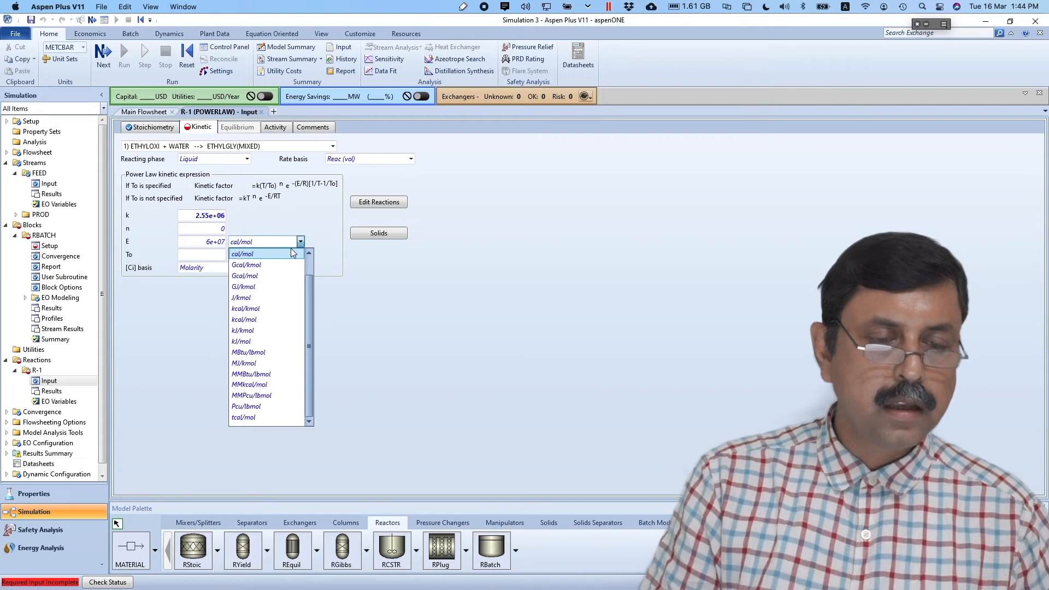
pyautogui.click(251, 298)
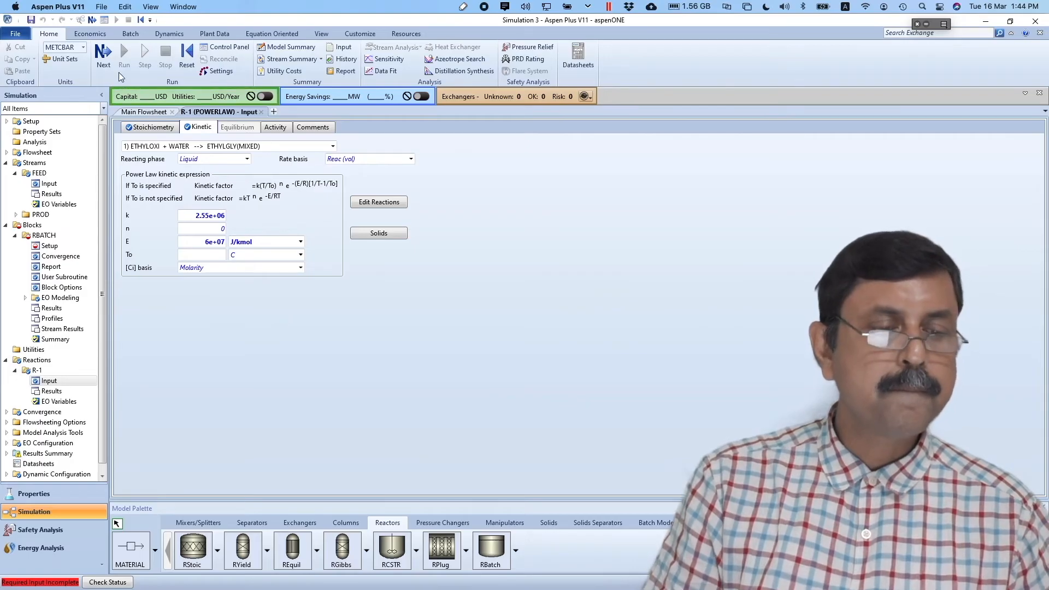
pyautogui.click(110, 57)
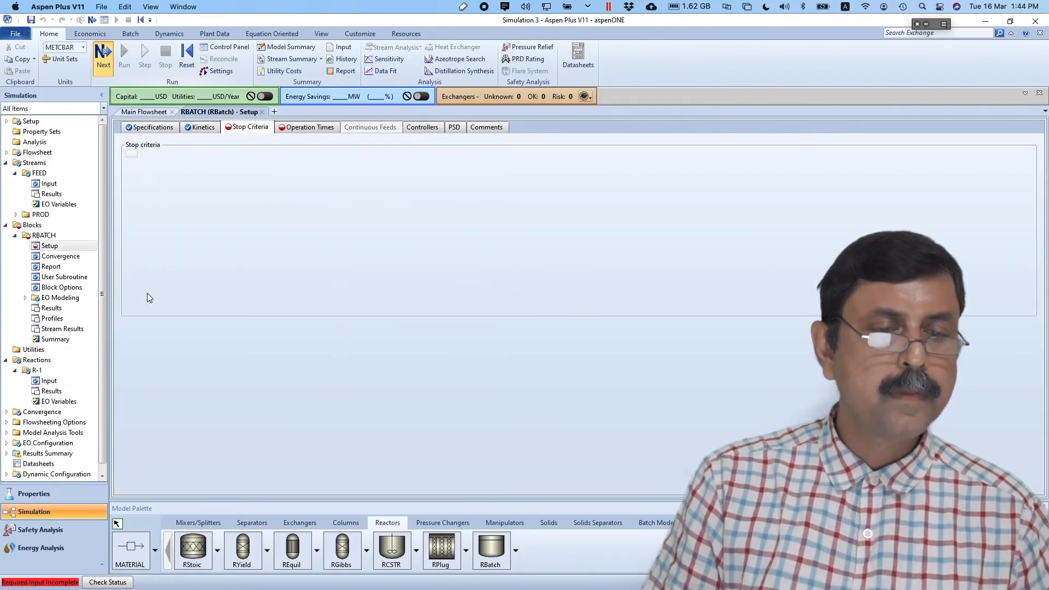
# - Add stop criterion 1 using the Reactor location and the Time variable
pyautogui.click(283, 170)
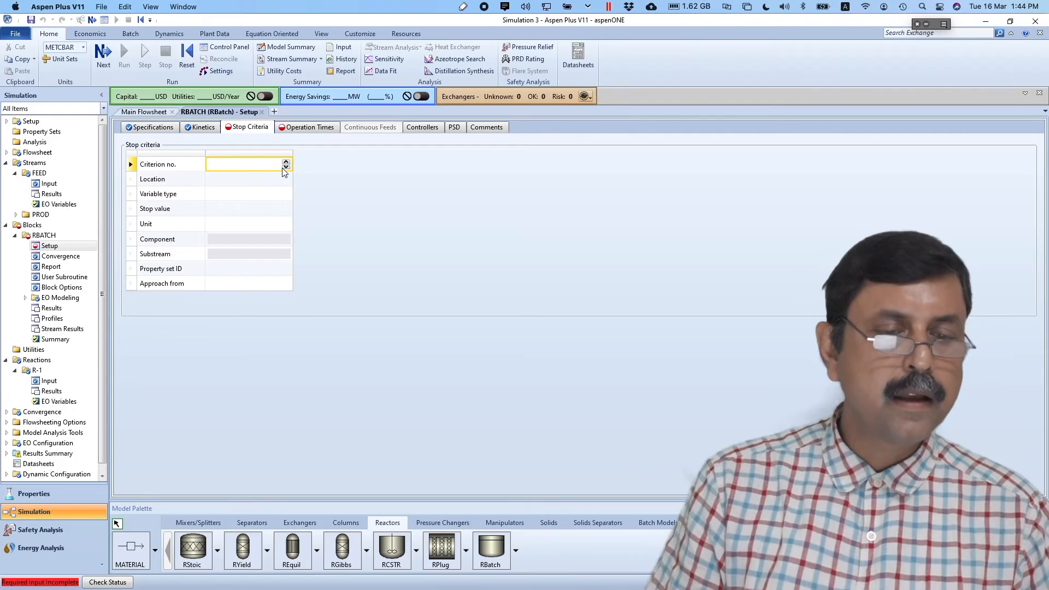
pyautogui.write('1')
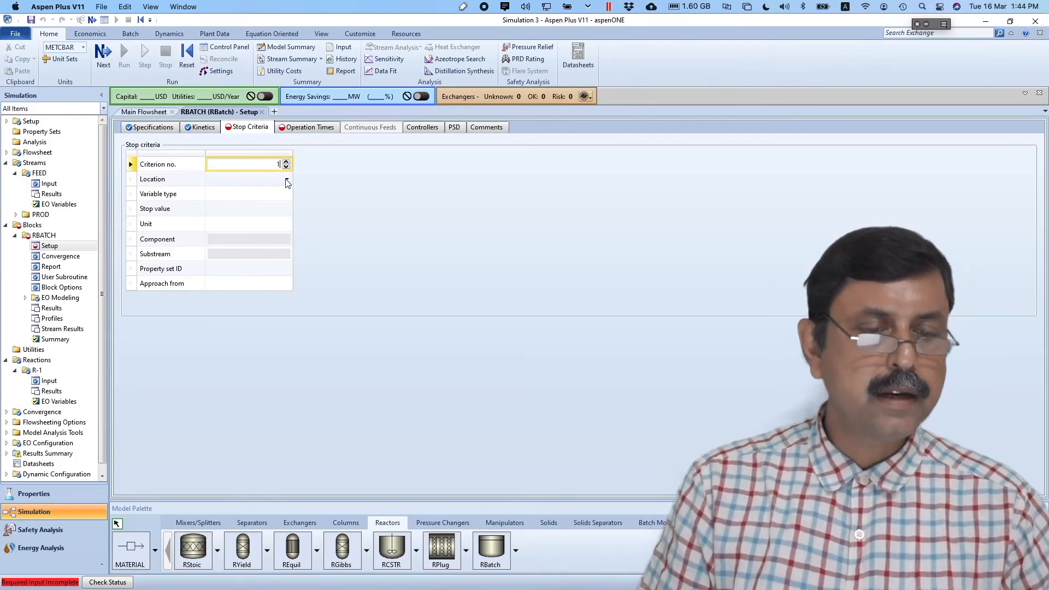
pyautogui.click(286, 180)
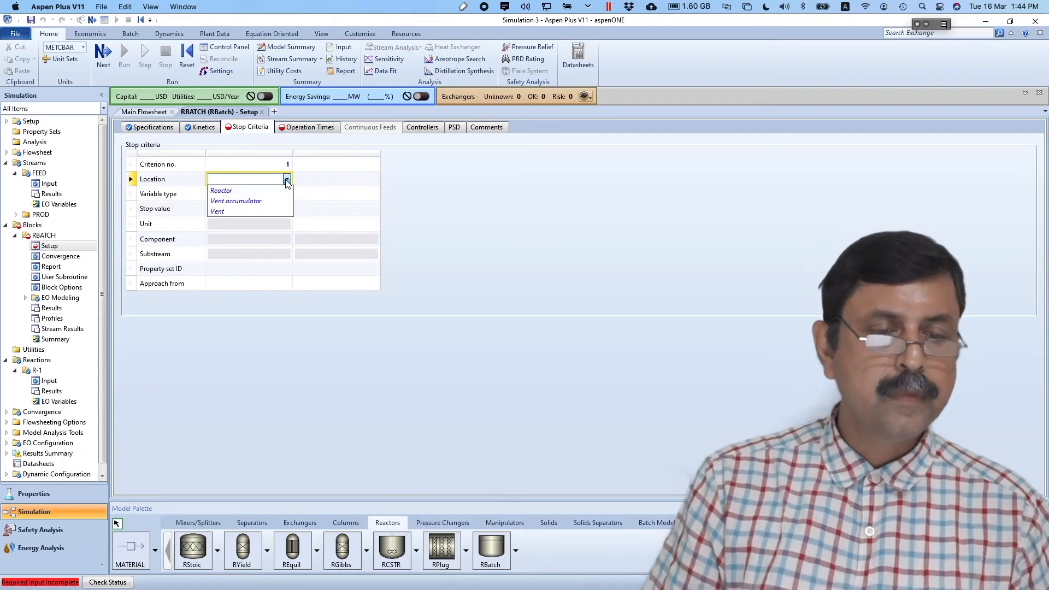
pyautogui.click(257, 191)
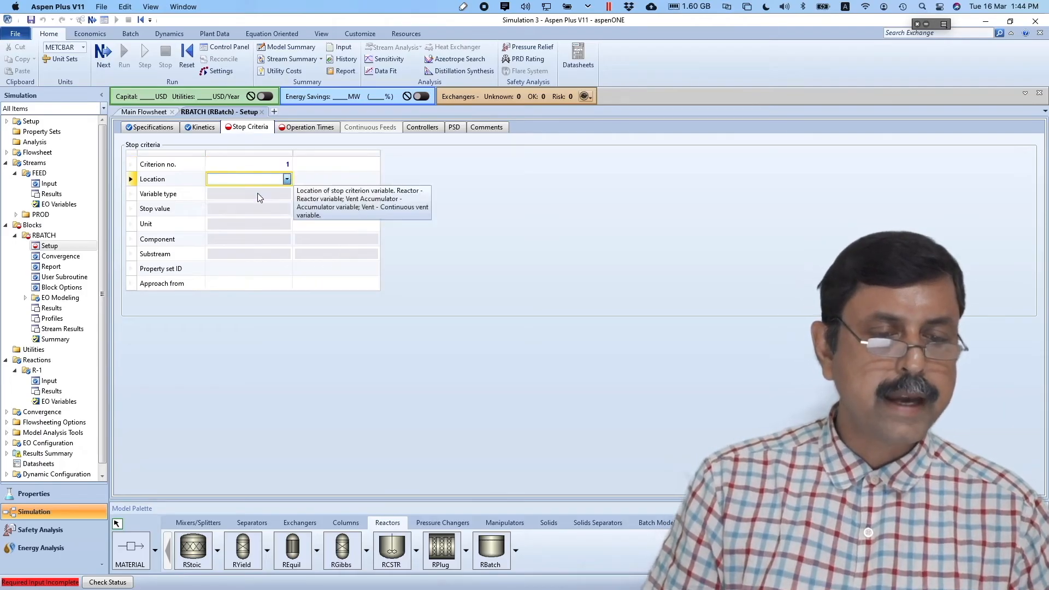
pyautogui.click(285, 195)
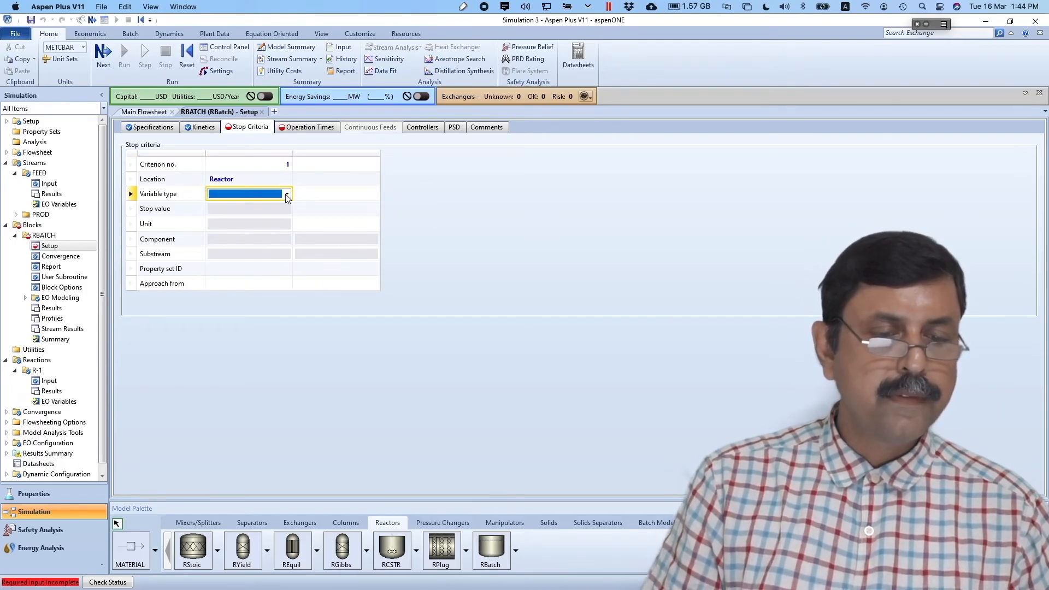
pyautogui.click(286, 195)
pyautogui.click(261, 208)
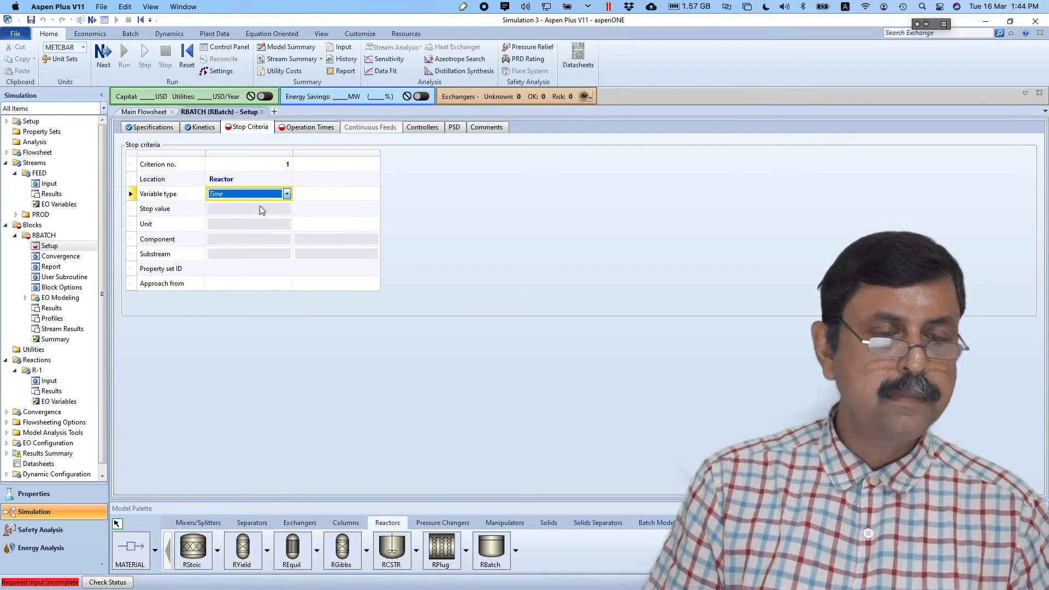
# - Set the stop criterion value to 0.2 hr
pyautogui.click(253, 213)
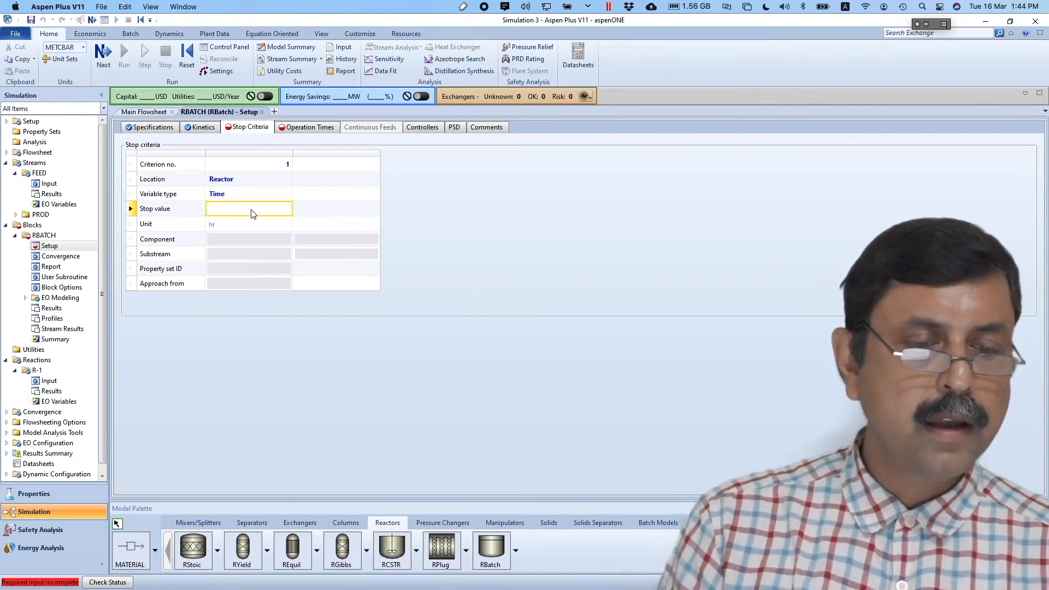
pyautogui.press('super+Tab')
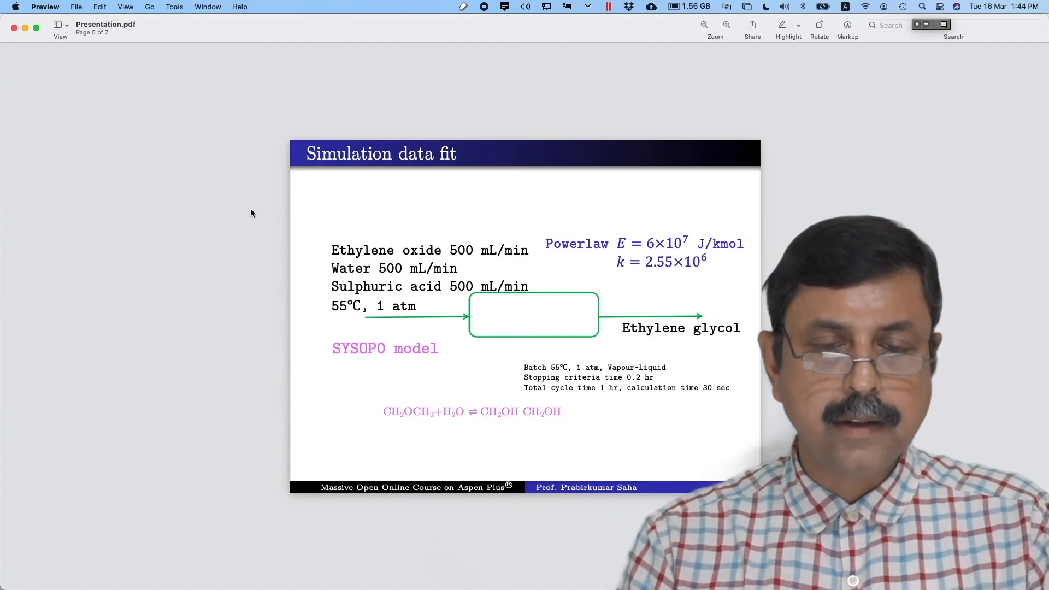
pyautogui.press('super+Tab')
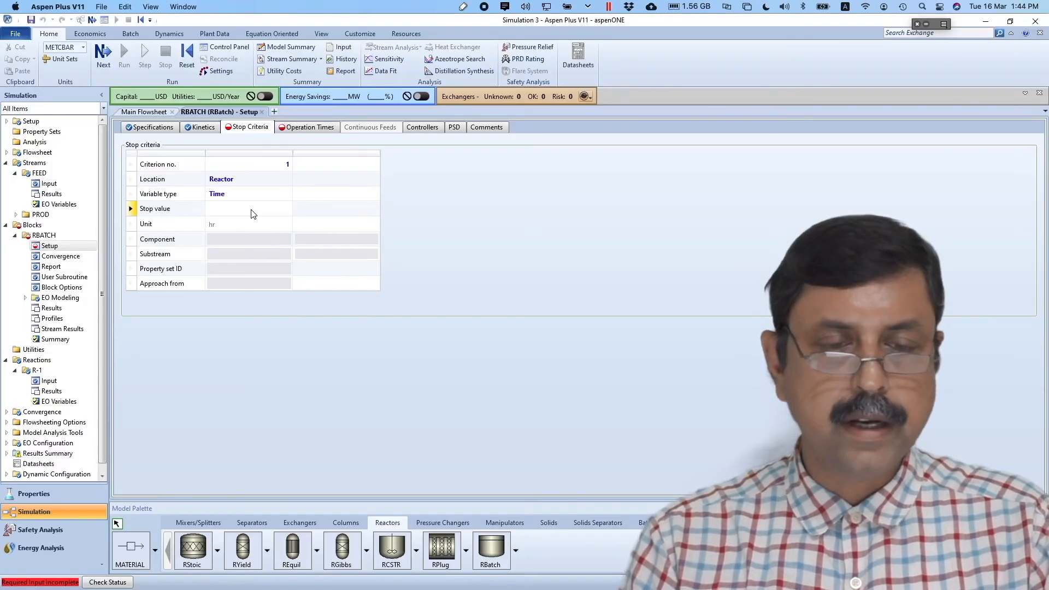
pyautogui.write('0.2')
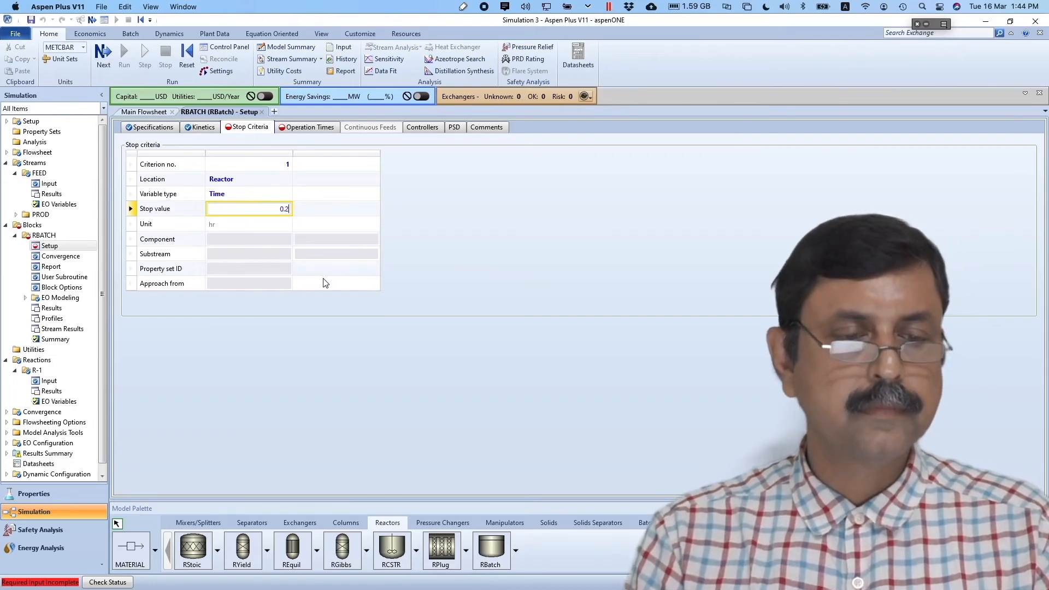
pyautogui.click(325, 282)
pyautogui.click(452, 277)
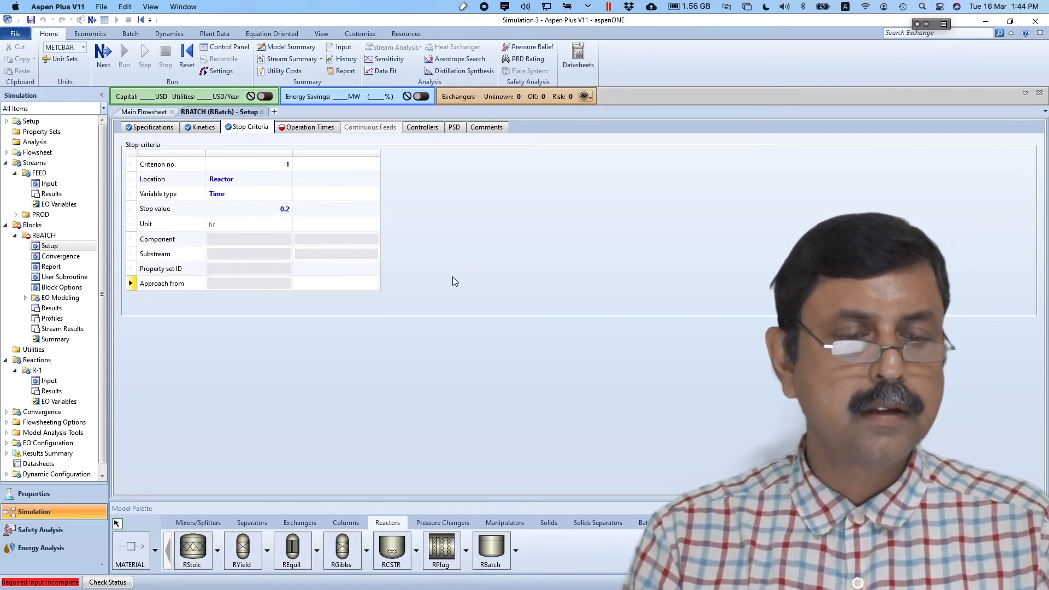
pyautogui.click(103, 54)
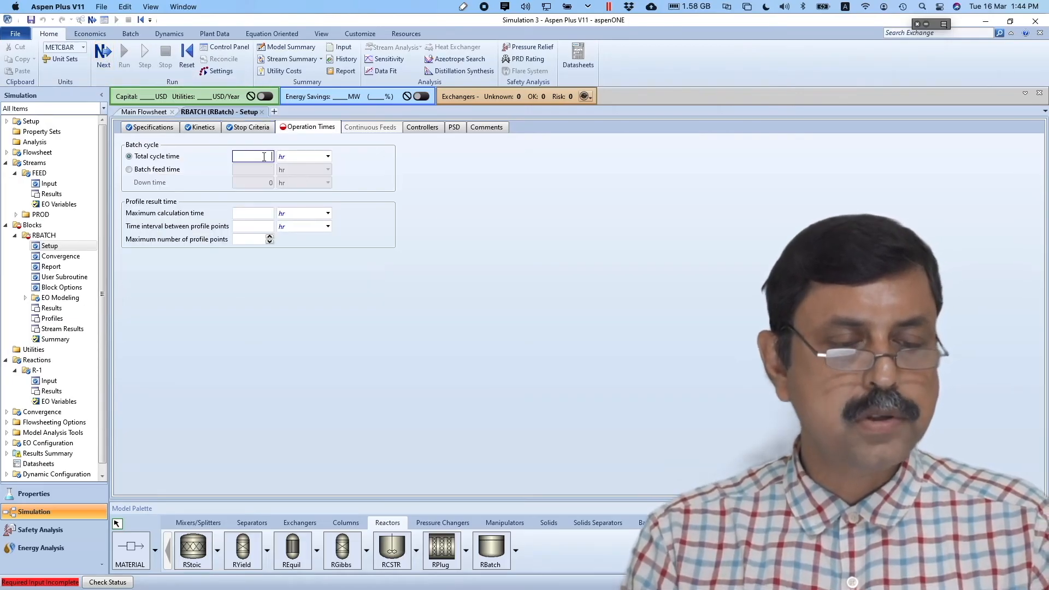
# - Set a 0.2 hr maximum calculation time and a 30 sec profile time interval
pyautogui.click(260, 214)
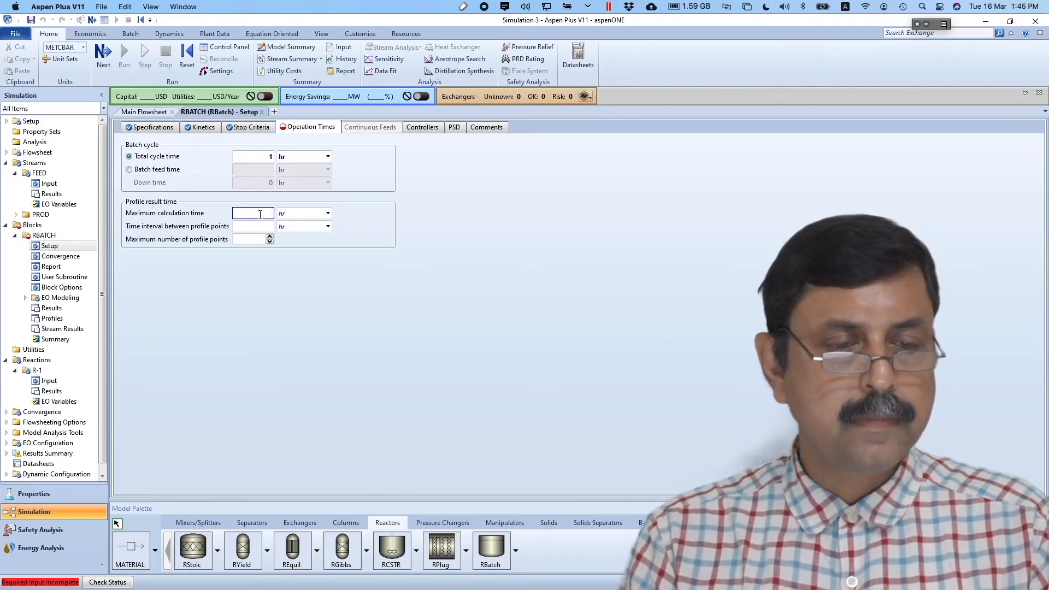
pyautogui.press('super+Tab')
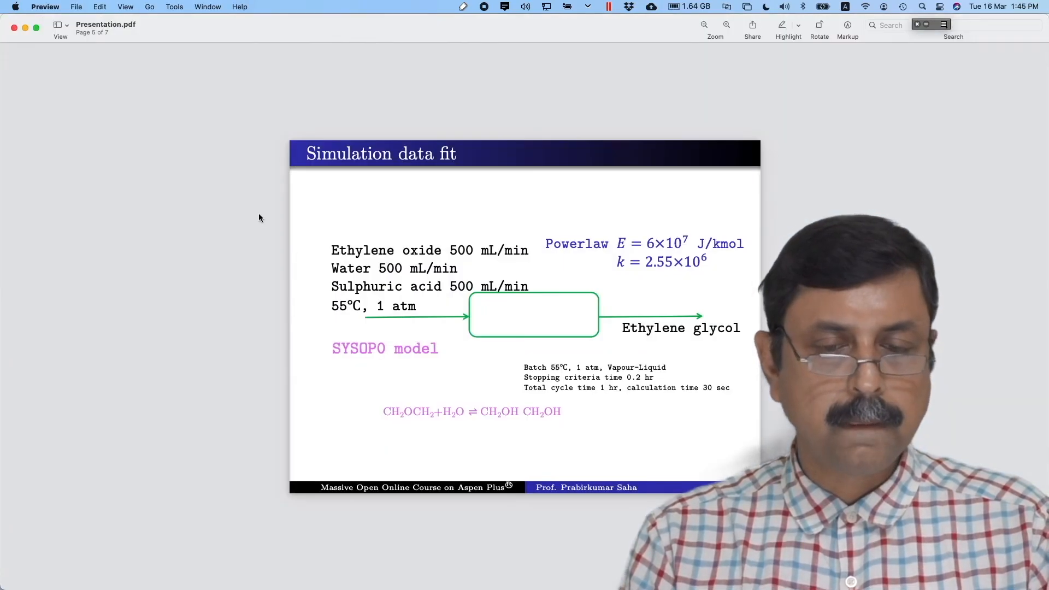
pyautogui.press('Tab')
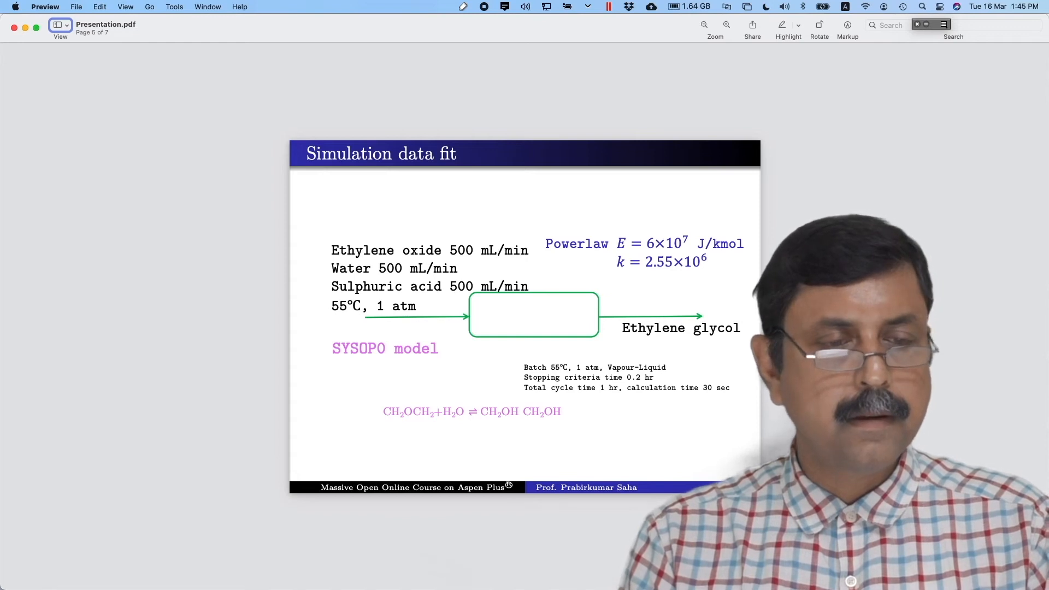
pyautogui.press('super+Tab')
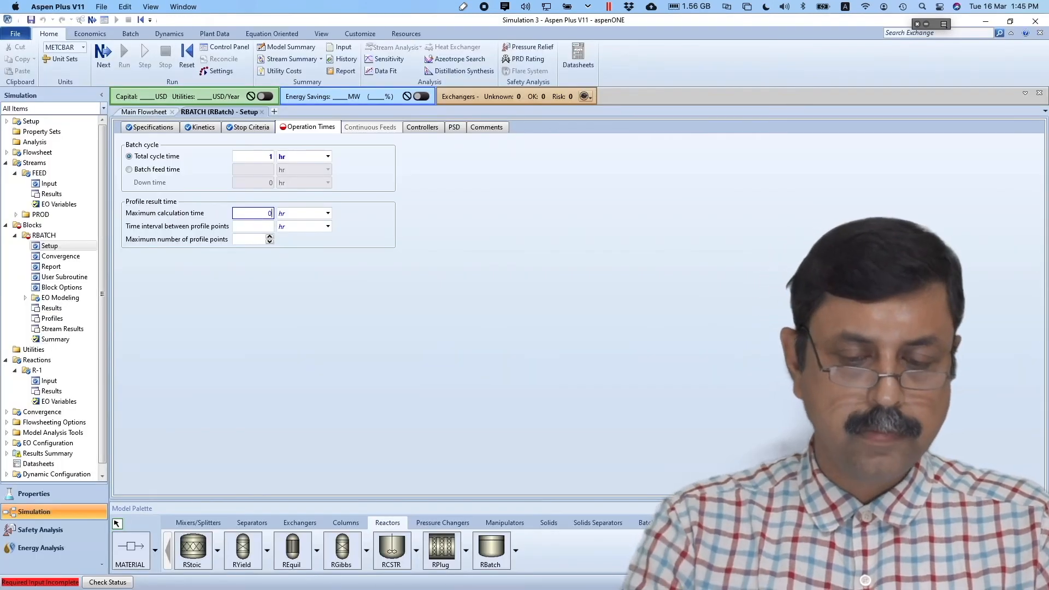
pyautogui.write('2')
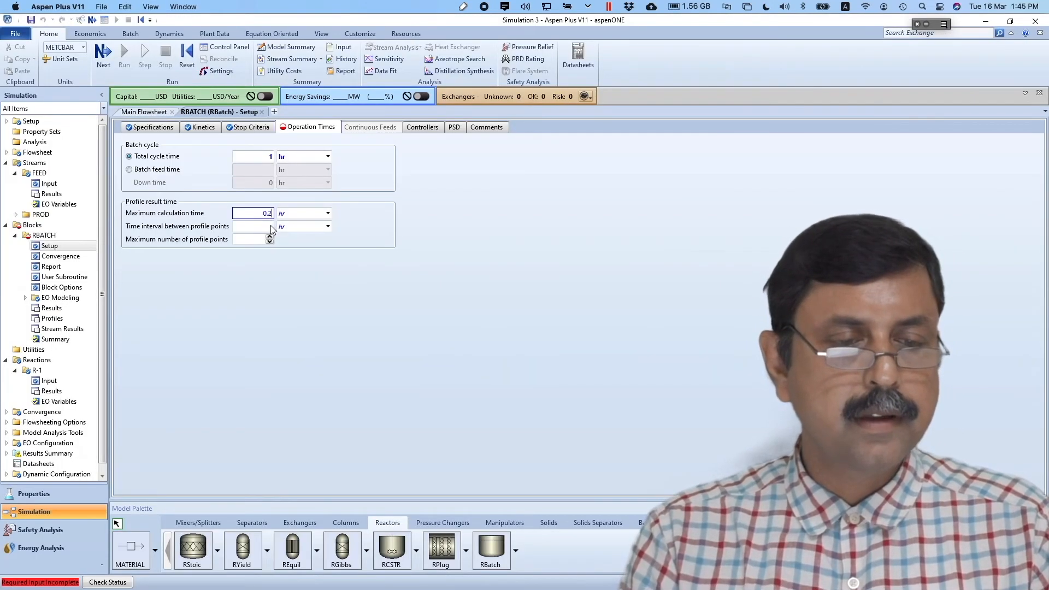
pyautogui.click(327, 227)
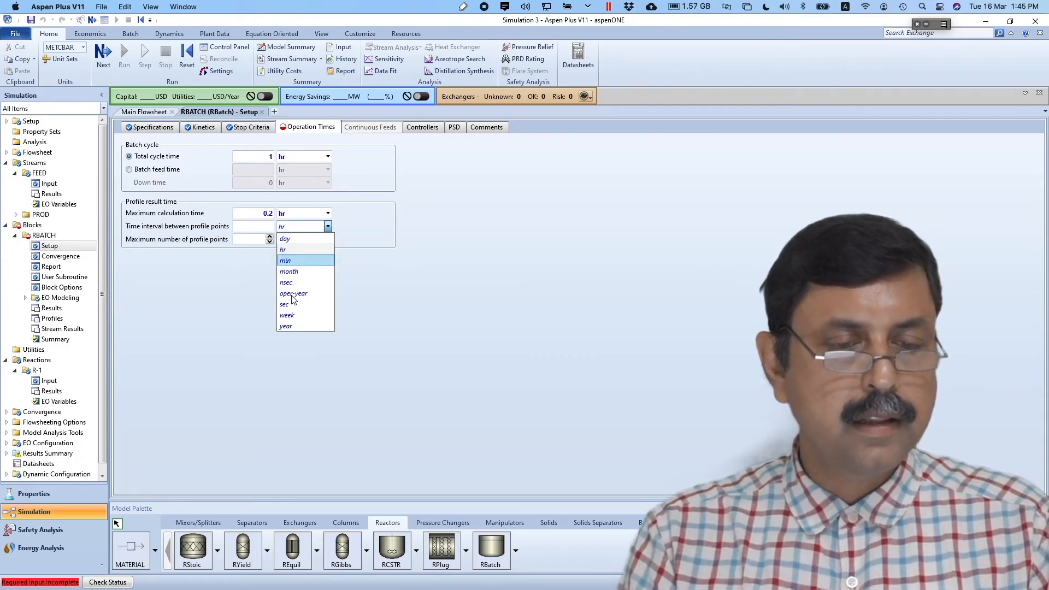
pyautogui.click(275, 275)
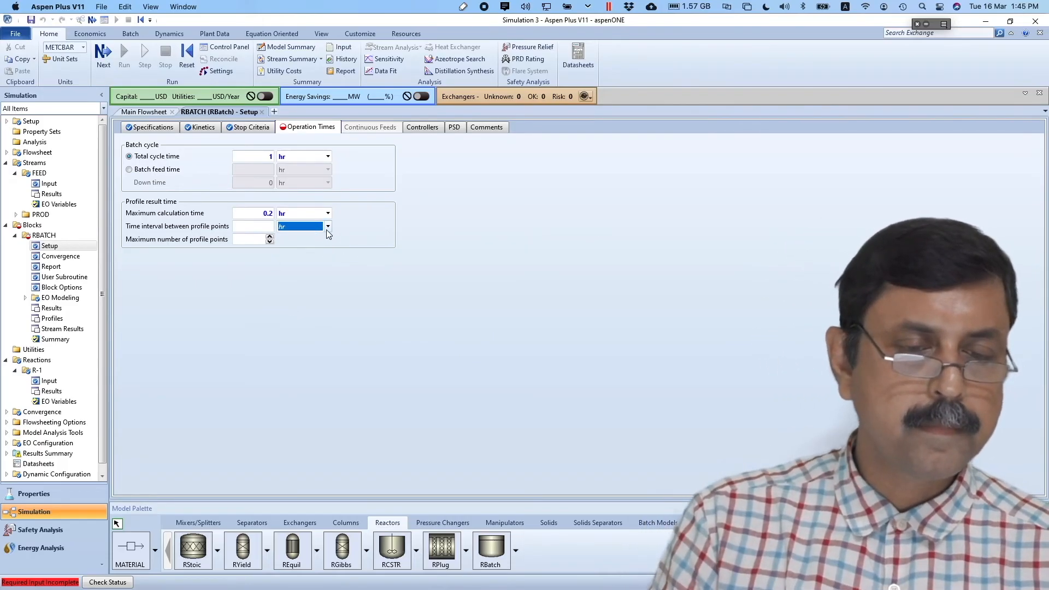
pyautogui.click(327, 226)
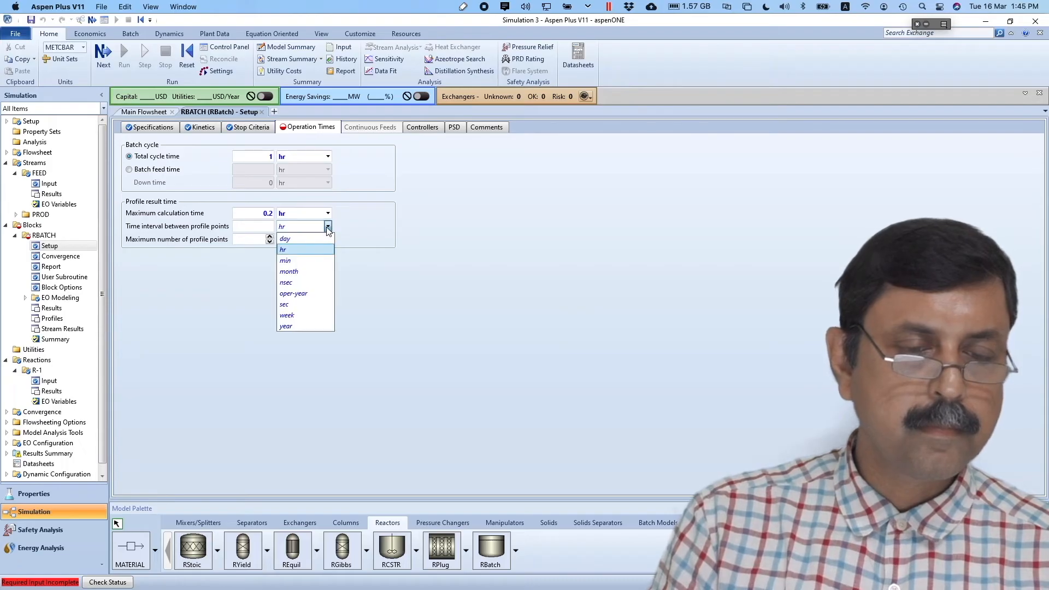
pyautogui.click(283, 304)
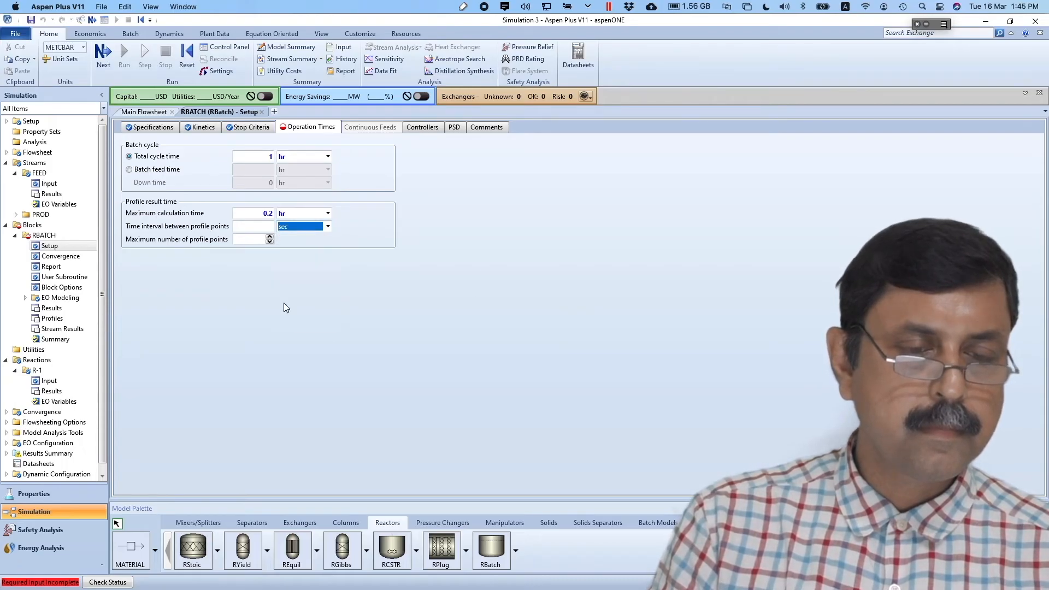
pyautogui.click(267, 226)
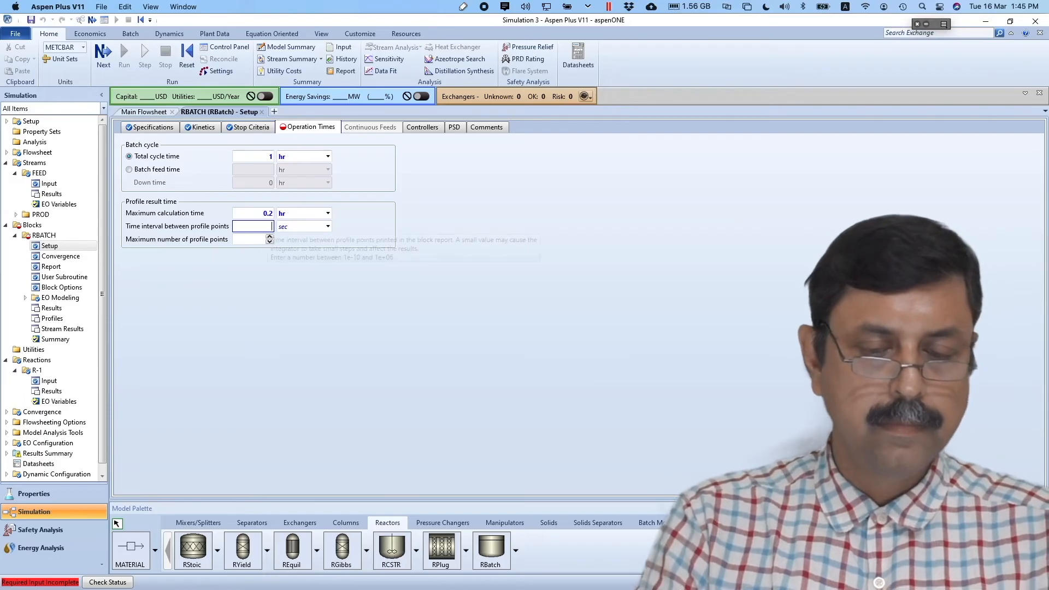
pyautogui.write('30')
pyautogui.click(310, 323)
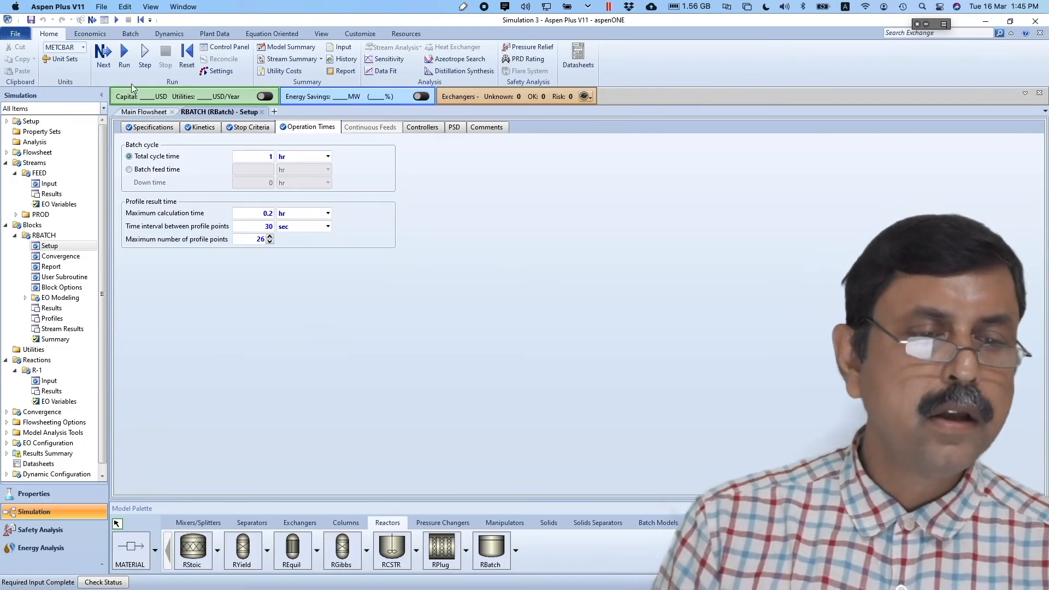
# - Run the simulation and open the RBATCH Profiles results
pyautogui.click(124, 56)
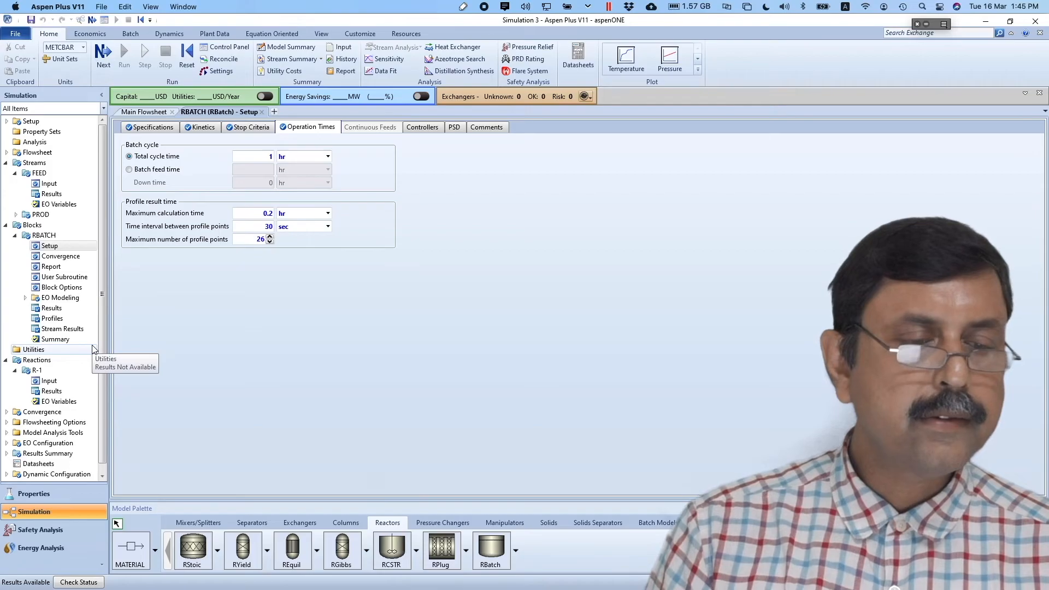
pyautogui.click(52, 319)
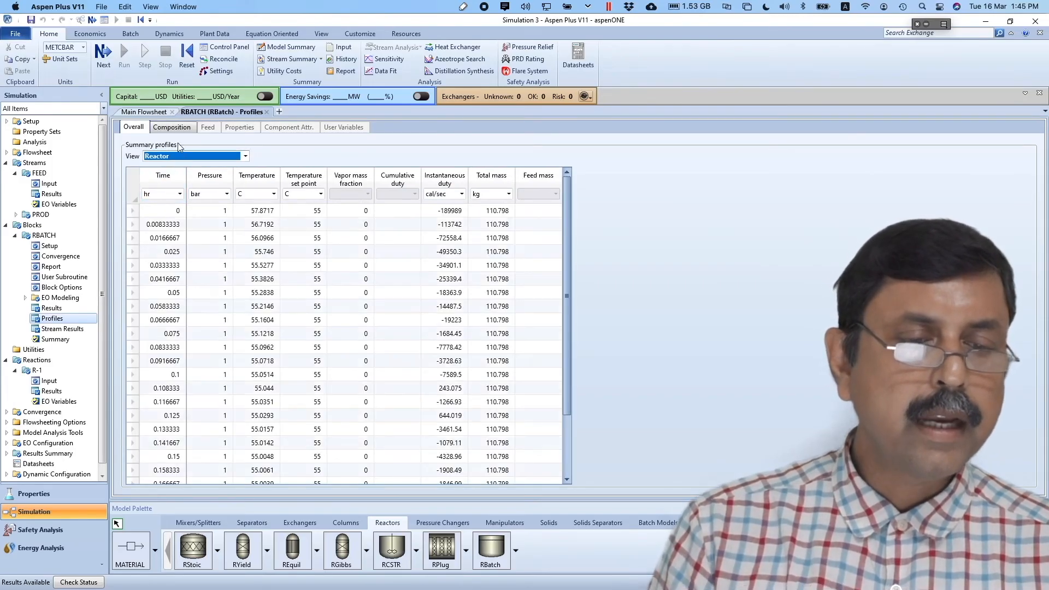
# - Show the Composition profile table with time changed from hr to min
pyautogui.click(172, 126)
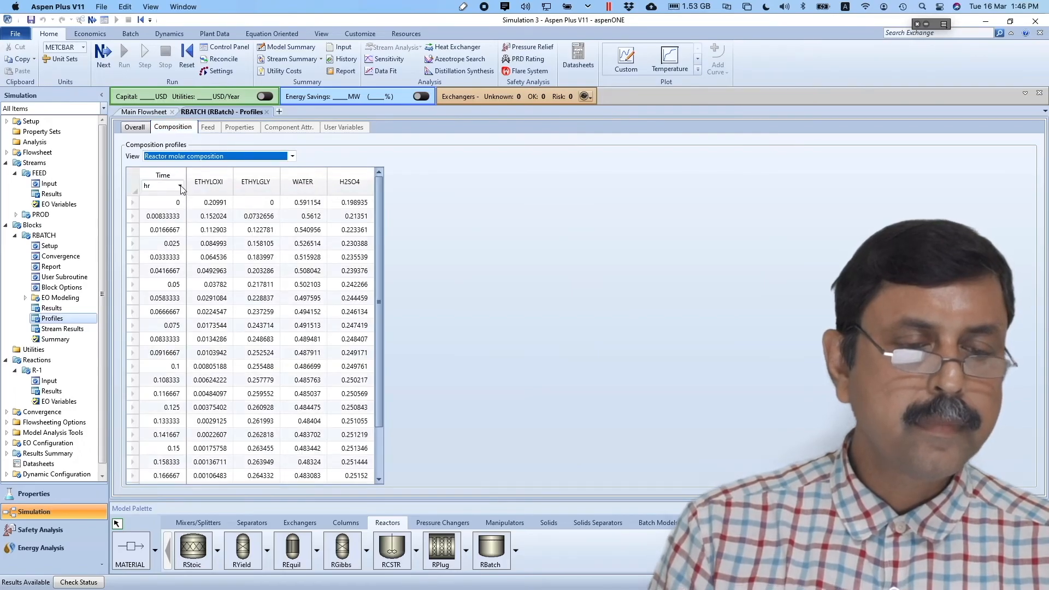
pyautogui.click(179, 186)
pyautogui.click(179, 187)
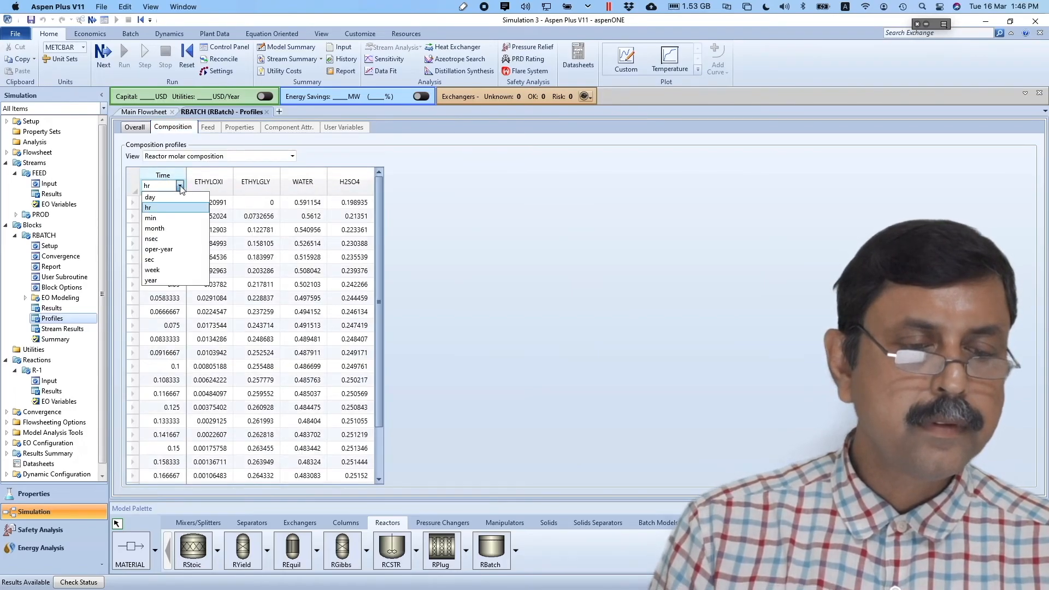
pyautogui.click(165, 219)
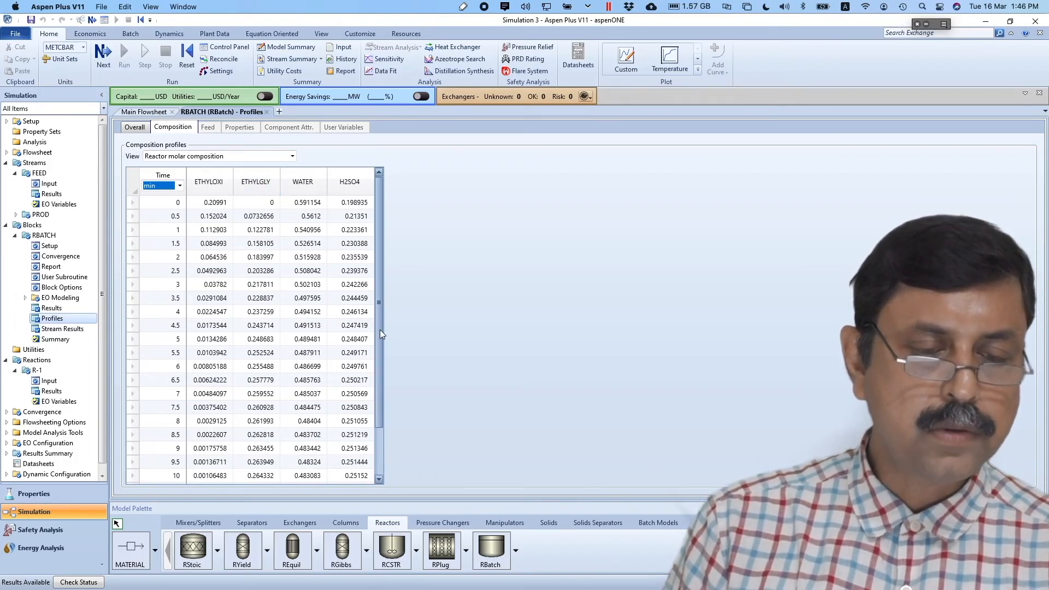
pyautogui.scroll(-2, 380, 372)
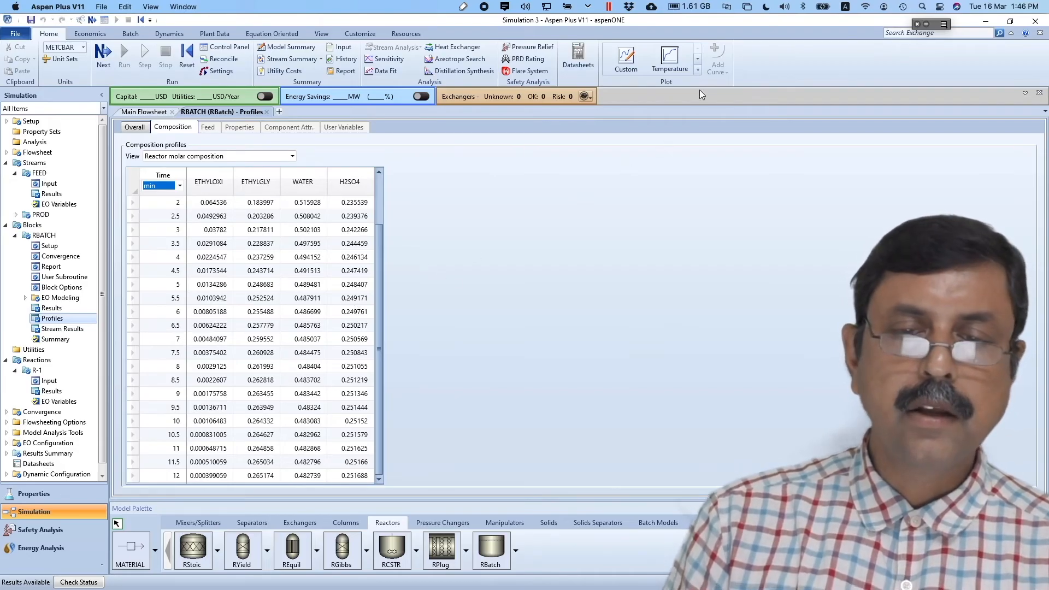
pyautogui.click(698, 59)
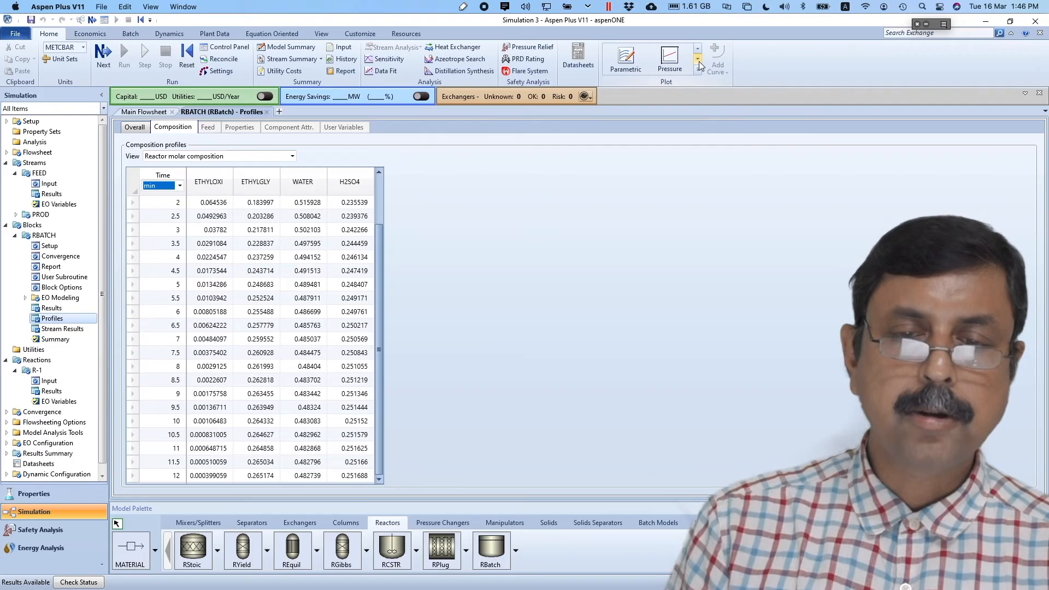
# - Create a Composition plot with ETHYLGLY as the plotted curve
pyautogui.click(697, 66)
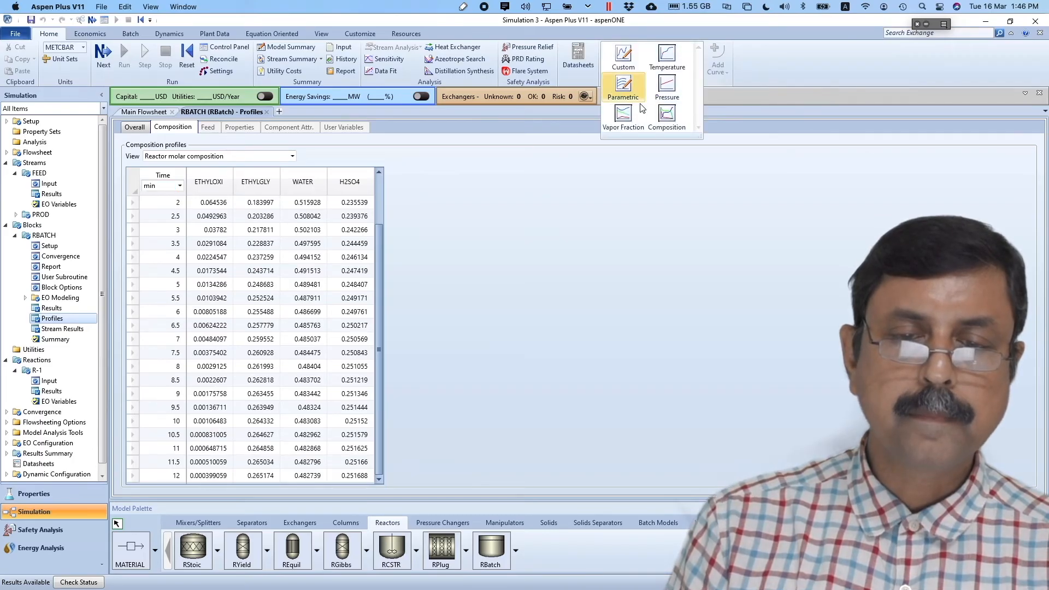
pyautogui.click(667, 115)
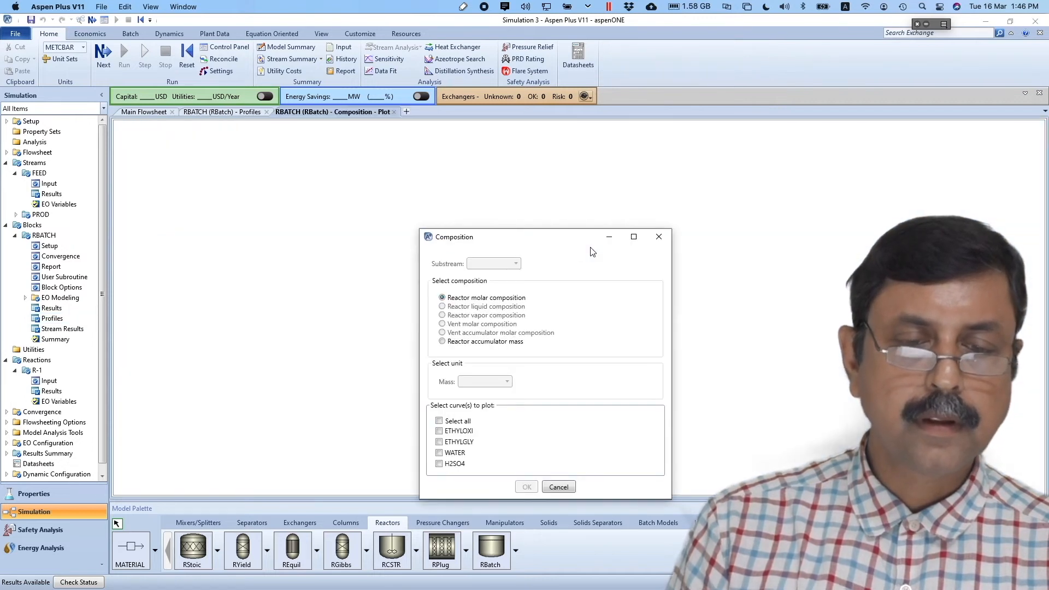
pyautogui.click(439, 443)
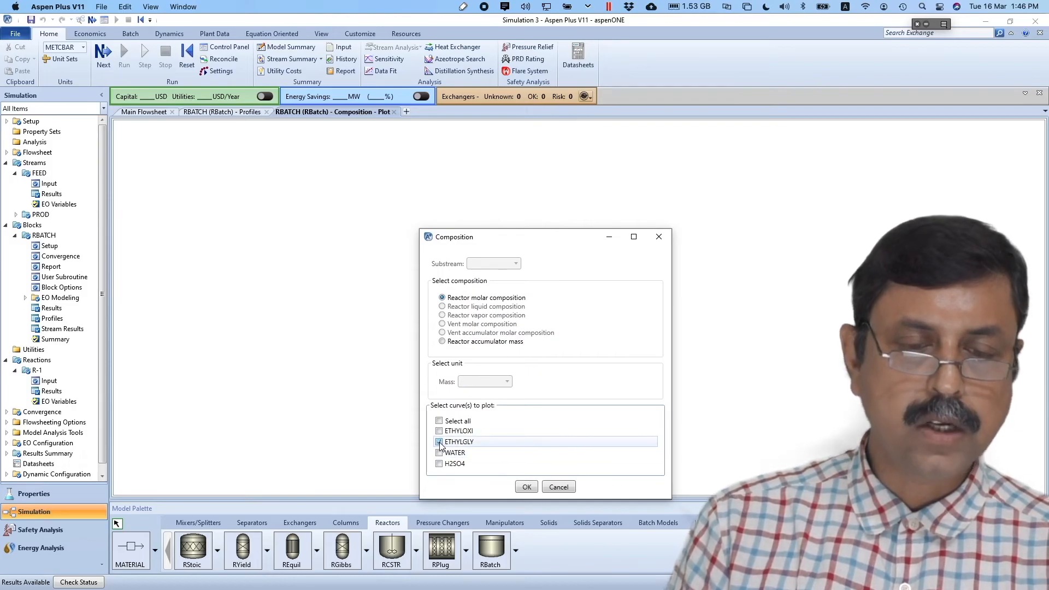
pyautogui.click(526, 487)
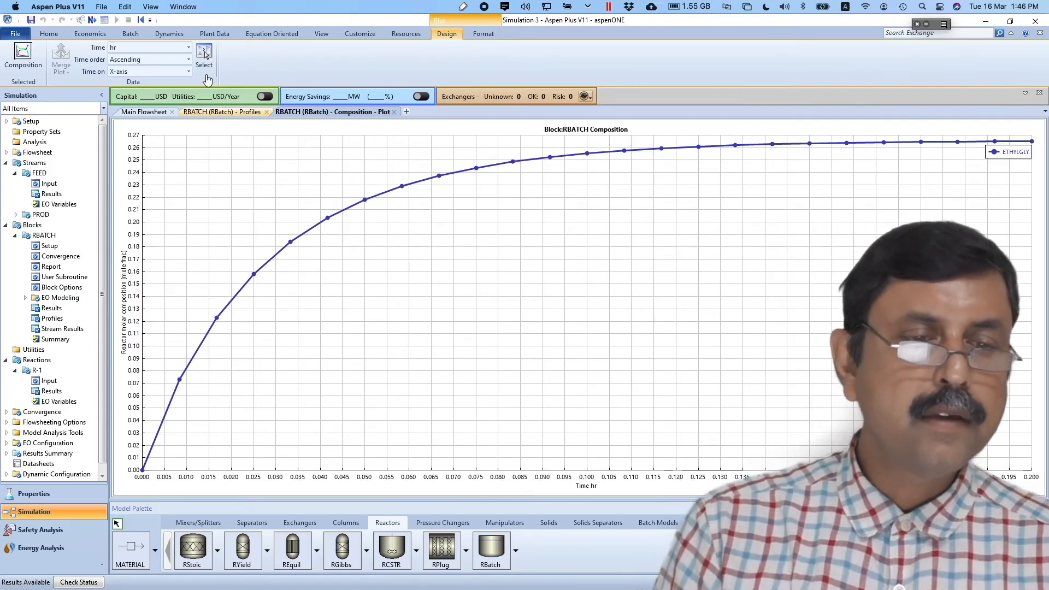
# - Switch the plot's time axis to minutes and review the Data for regression slide
pyautogui.click(189, 48)
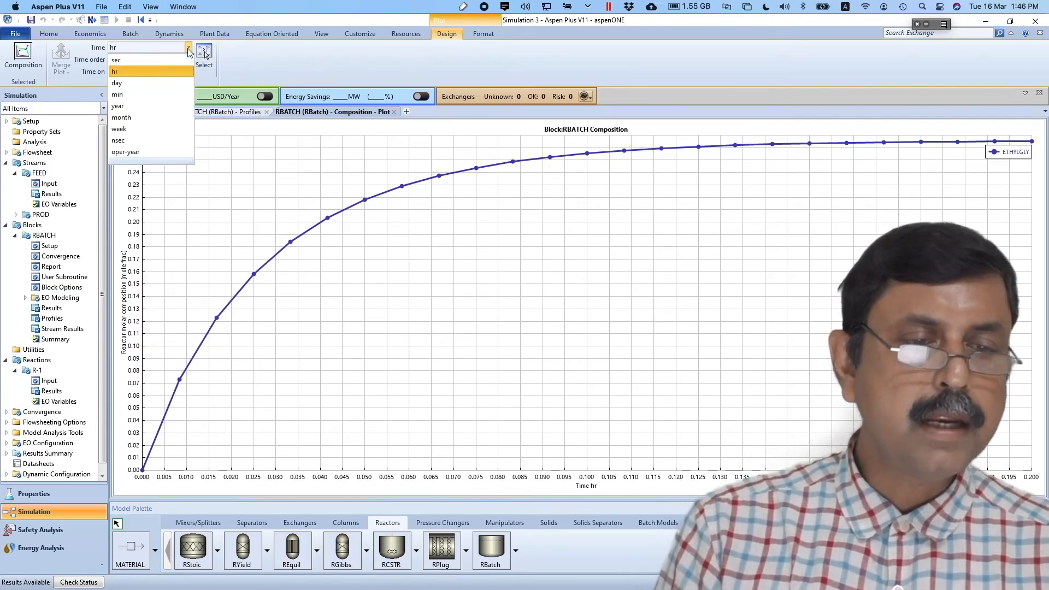
pyautogui.click(141, 95)
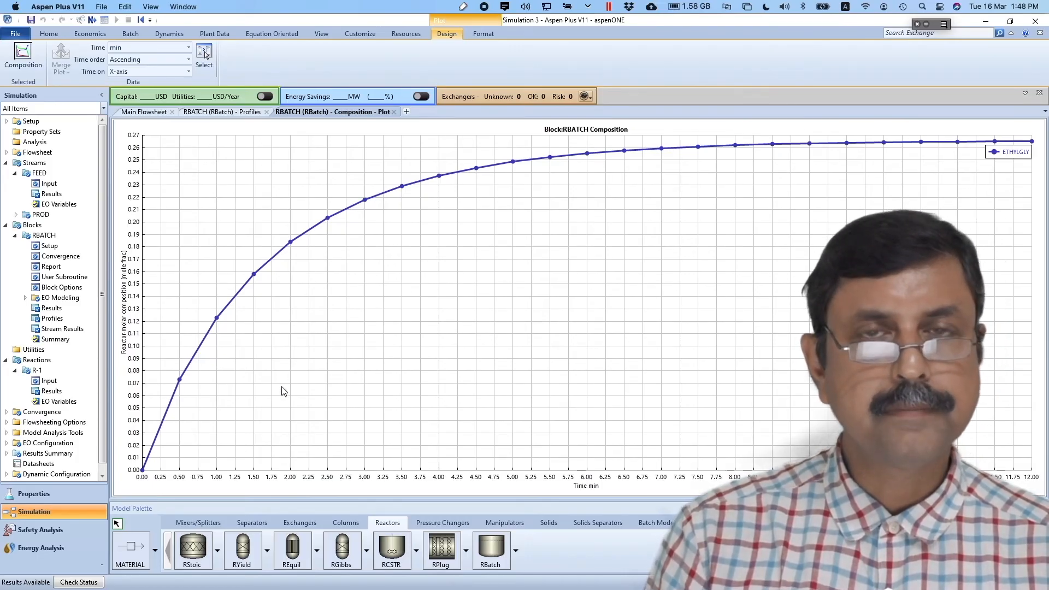
pyautogui.press('super+Tab')
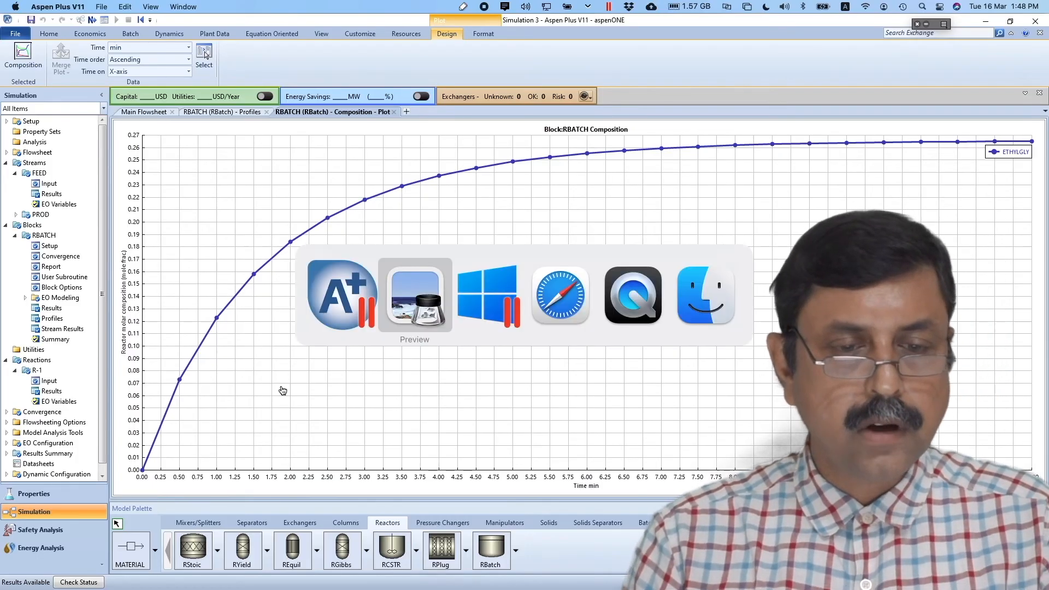
pyautogui.press('Down')
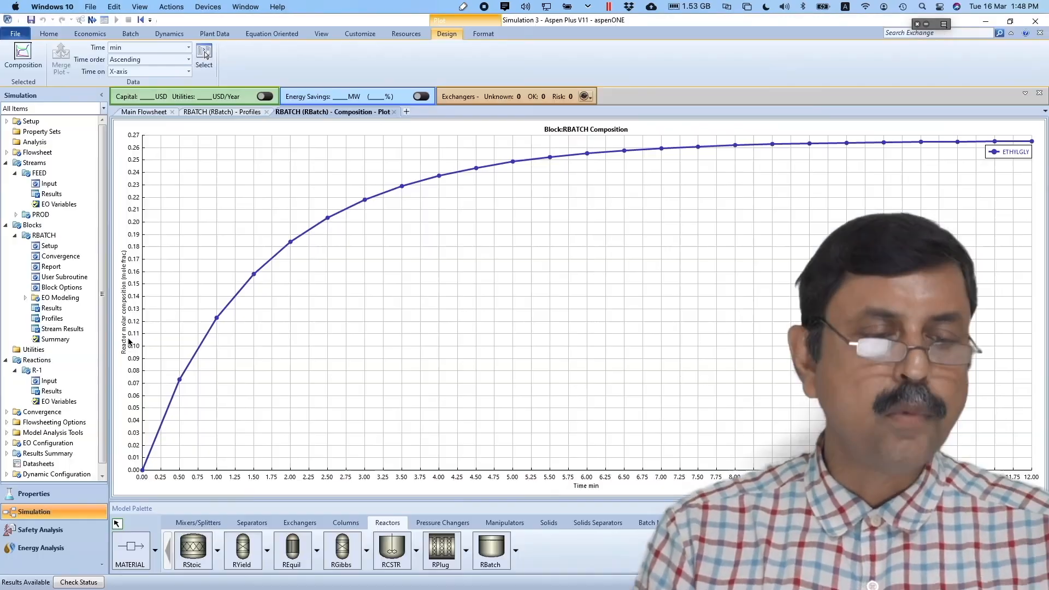
pyautogui.click(129, 345)
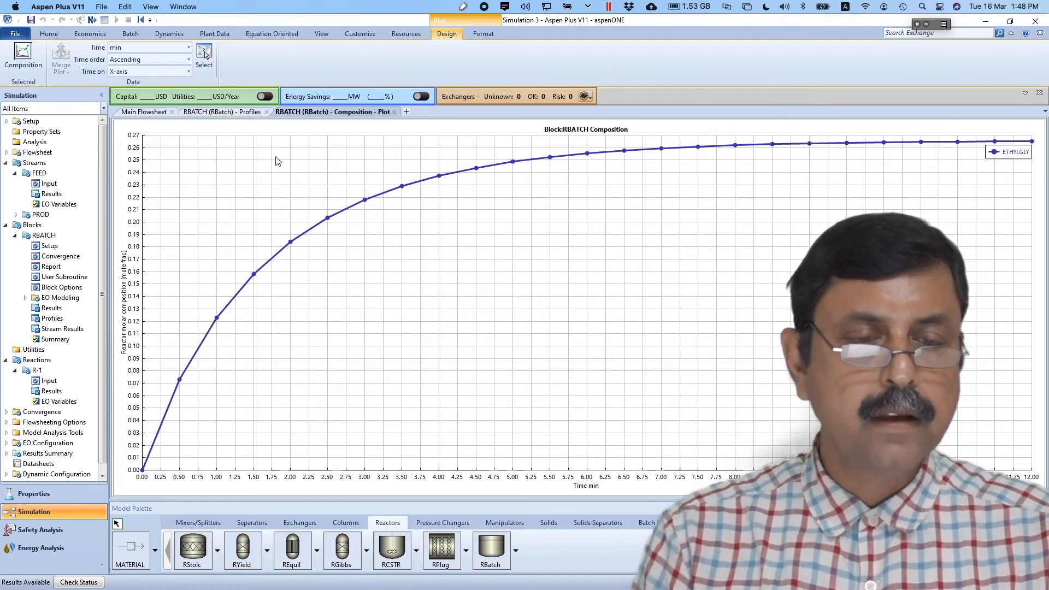
pyautogui.press('super+Tab')
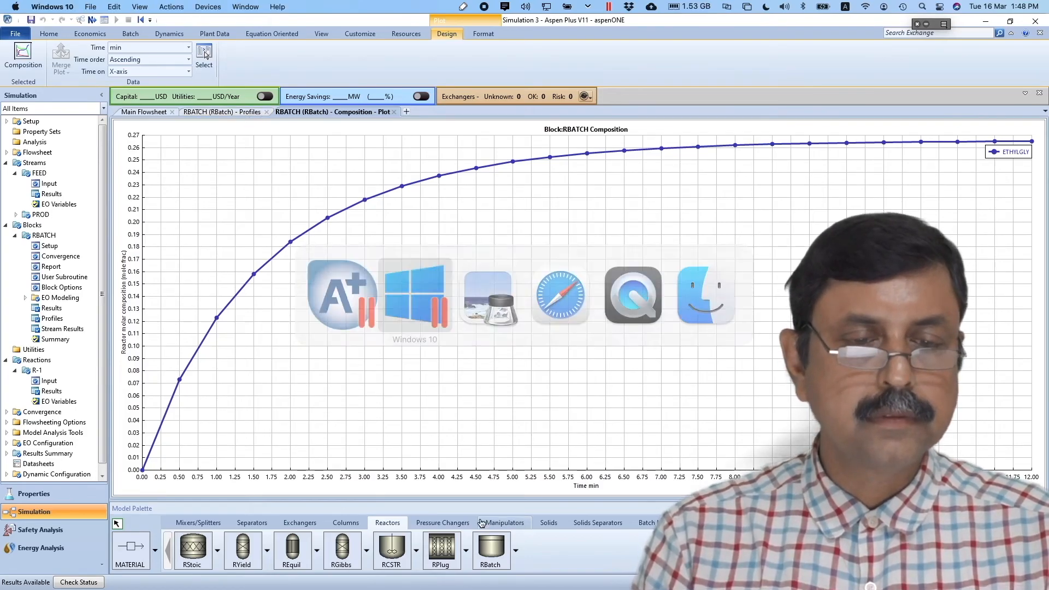
# - View the time–concentration pairs on page 6 of Presentation.pdf, then return to Aspen Plus
pyautogui.press('super+Tab')
pyautogui.press('super+Tab')
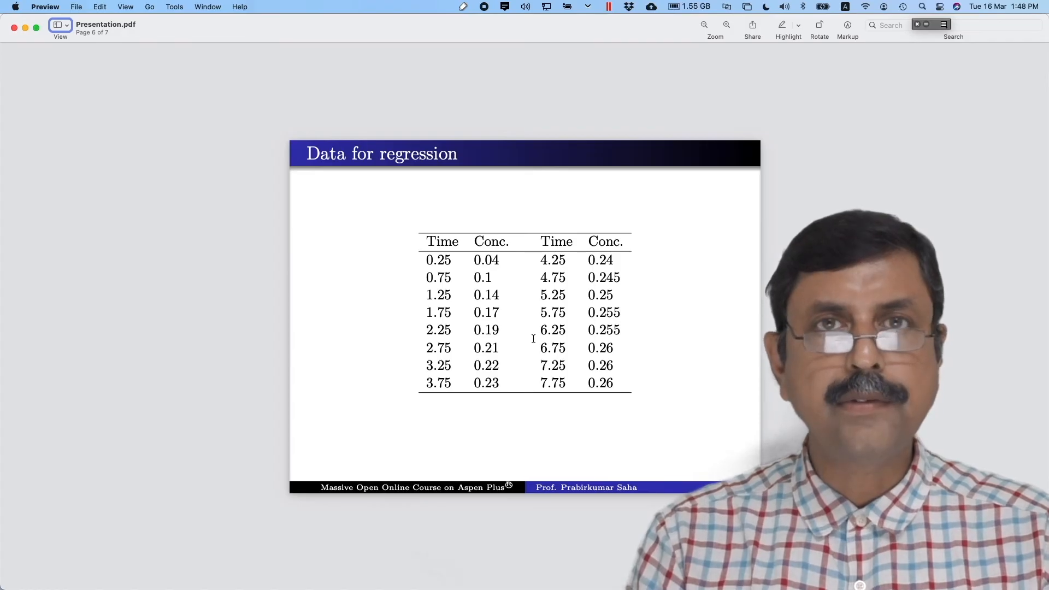
pyautogui.press('super+Tab')
pyautogui.press('super+Tab')
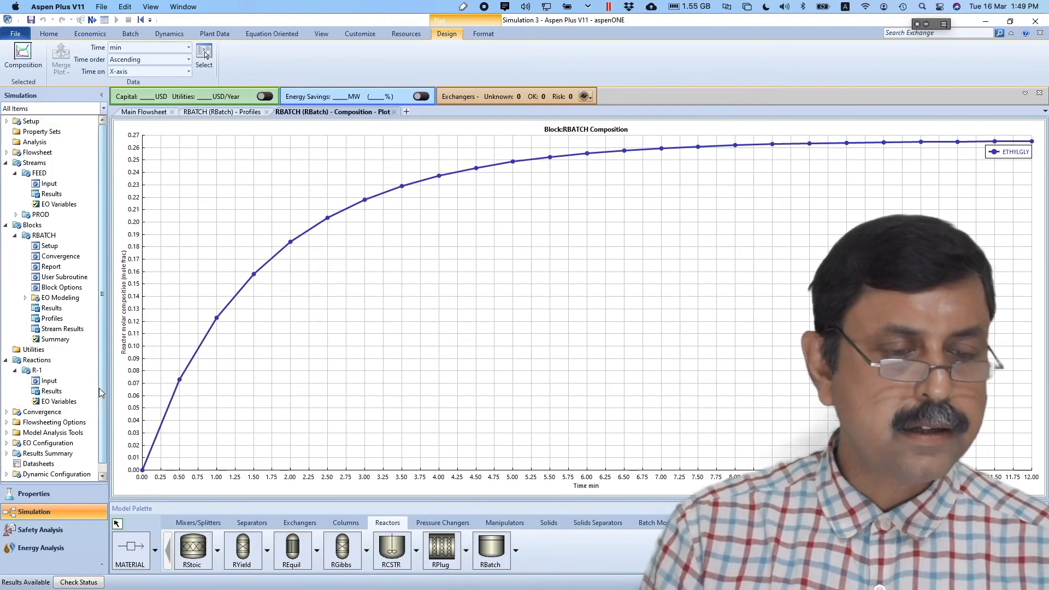
# - Create PROFILE-DATA data set DS-1 under Model Analysis Tools > Data Fit
pyautogui.scroll(-1, 100, 392)
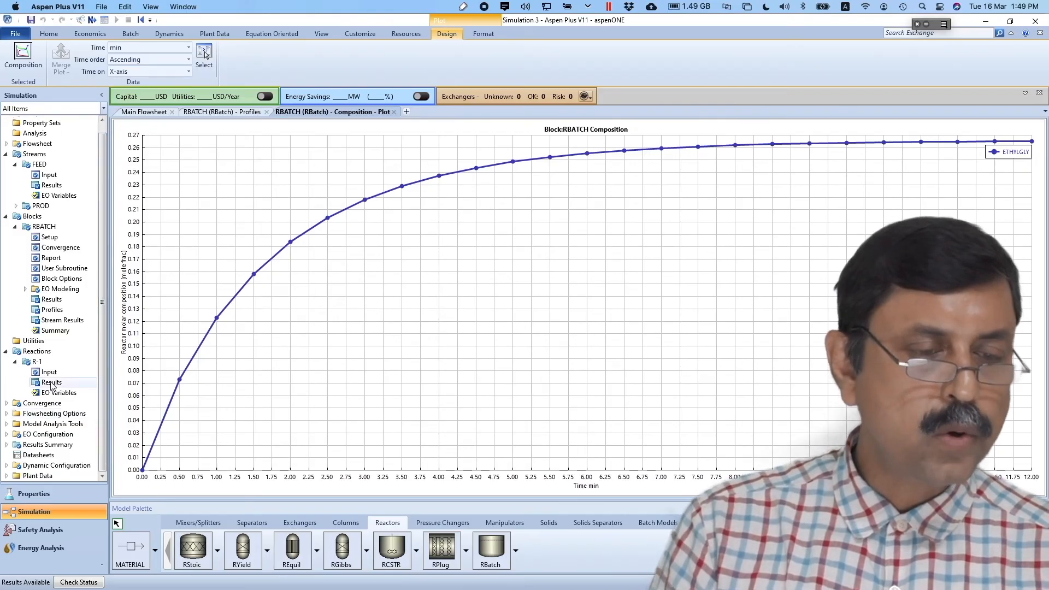
pyautogui.click(7, 424)
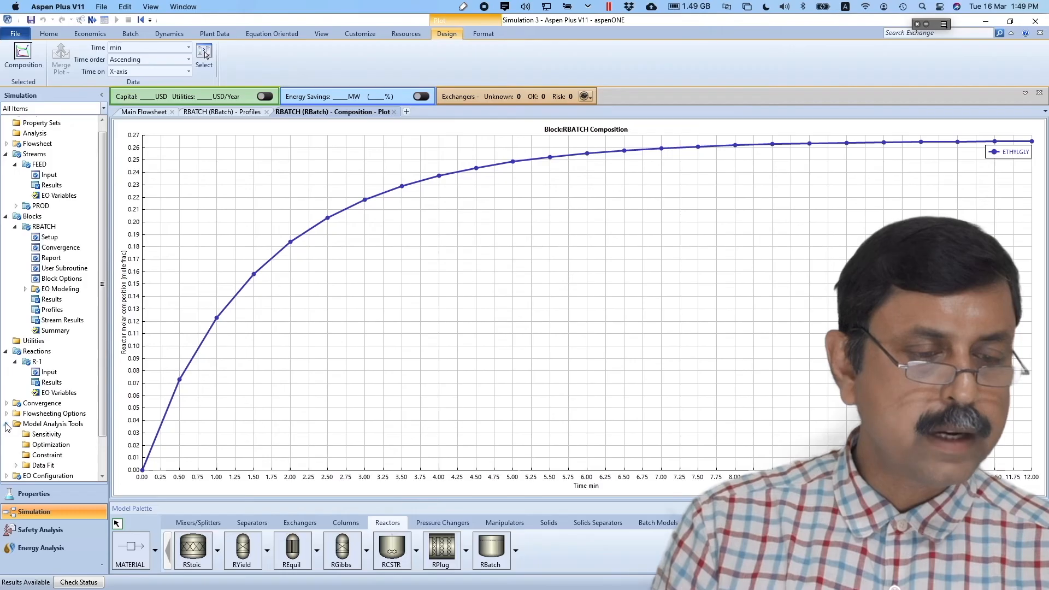
pyautogui.click(42, 466)
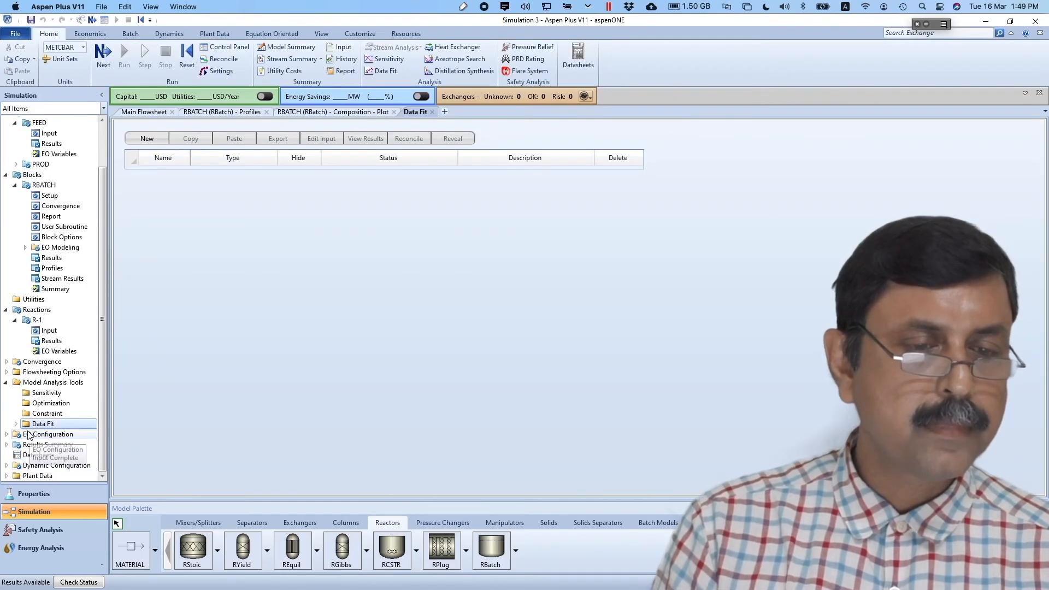
pyautogui.click(146, 138)
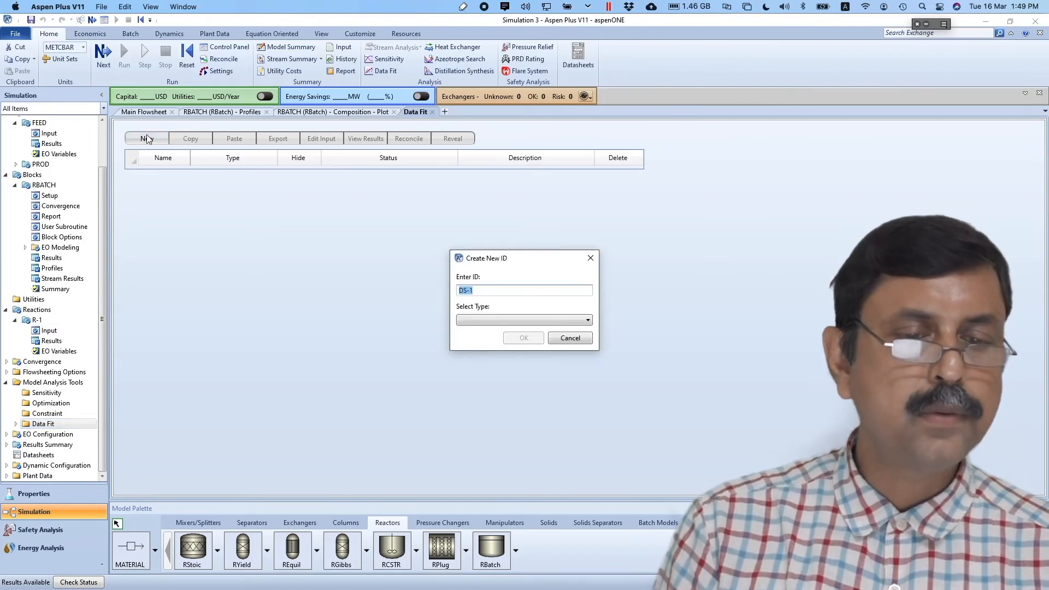
pyautogui.click(558, 321)
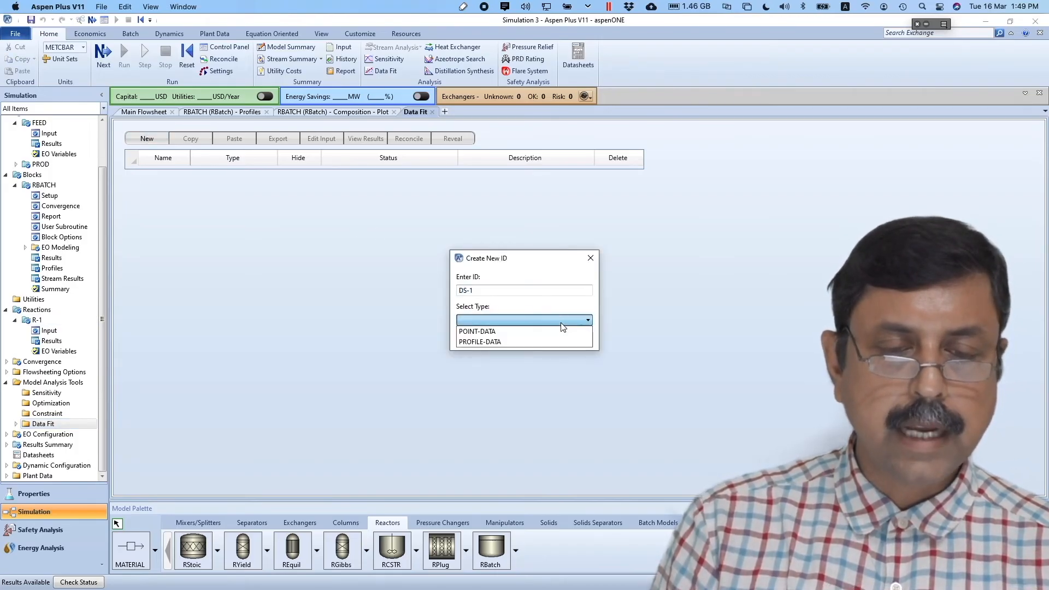
pyautogui.click(500, 342)
pyautogui.click(525, 337)
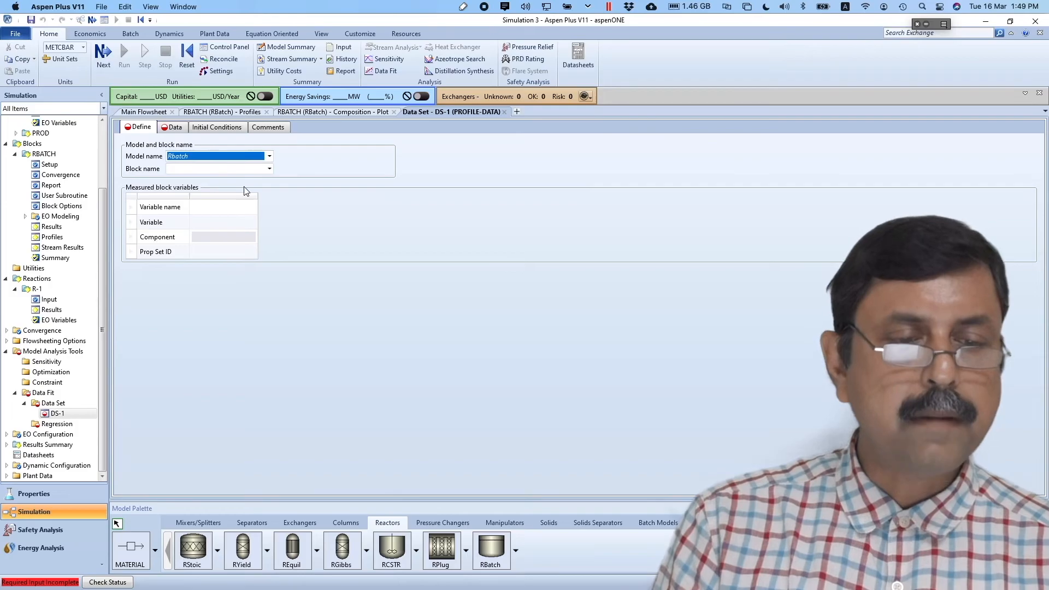
# - In block RBATCH, define measured variable MFEG as MOLEFRAC-L of ETHYLGLY, then go to the Data sheet
pyautogui.click(271, 171)
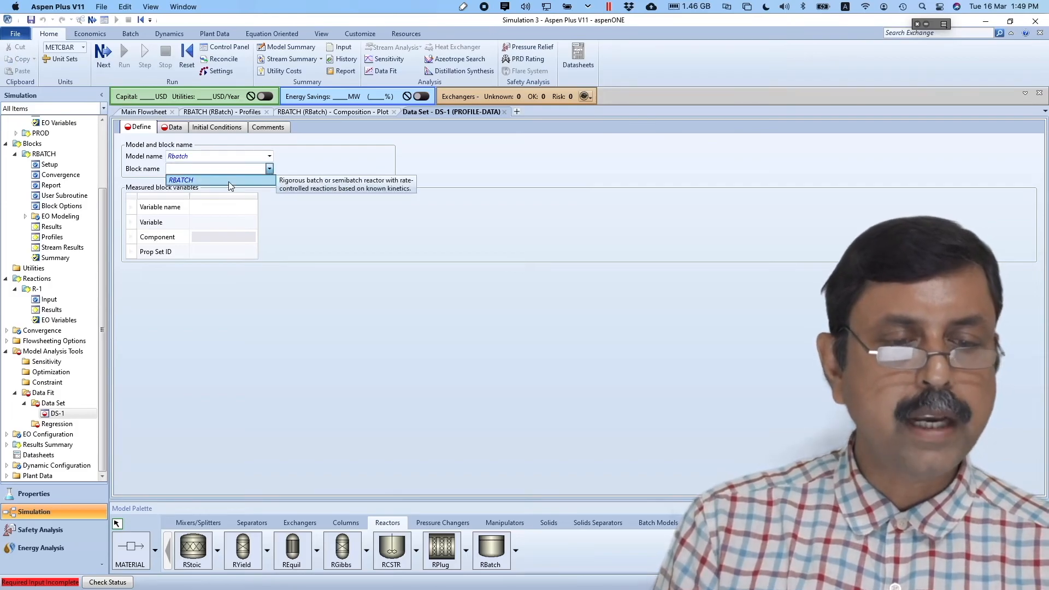
pyautogui.click(229, 182)
pyautogui.click(227, 287)
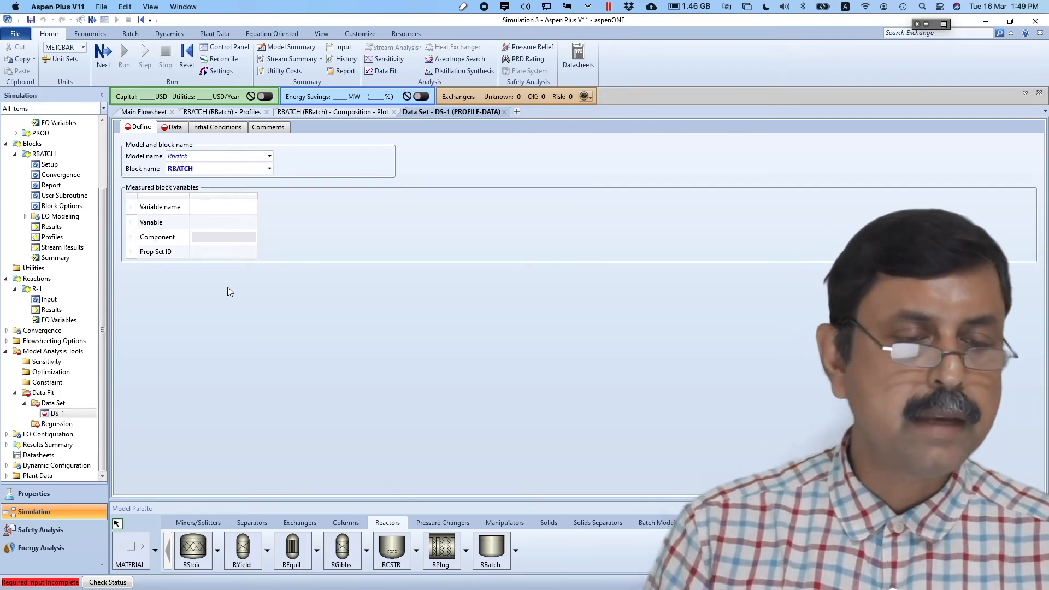
pyautogui.click(251, 210)
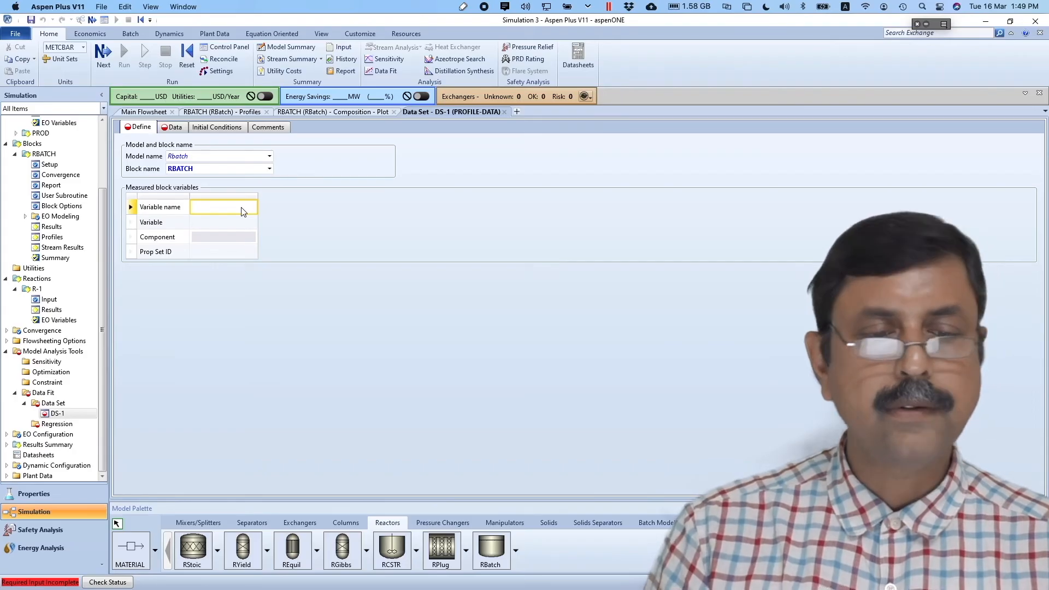
pyautogui.write('M')
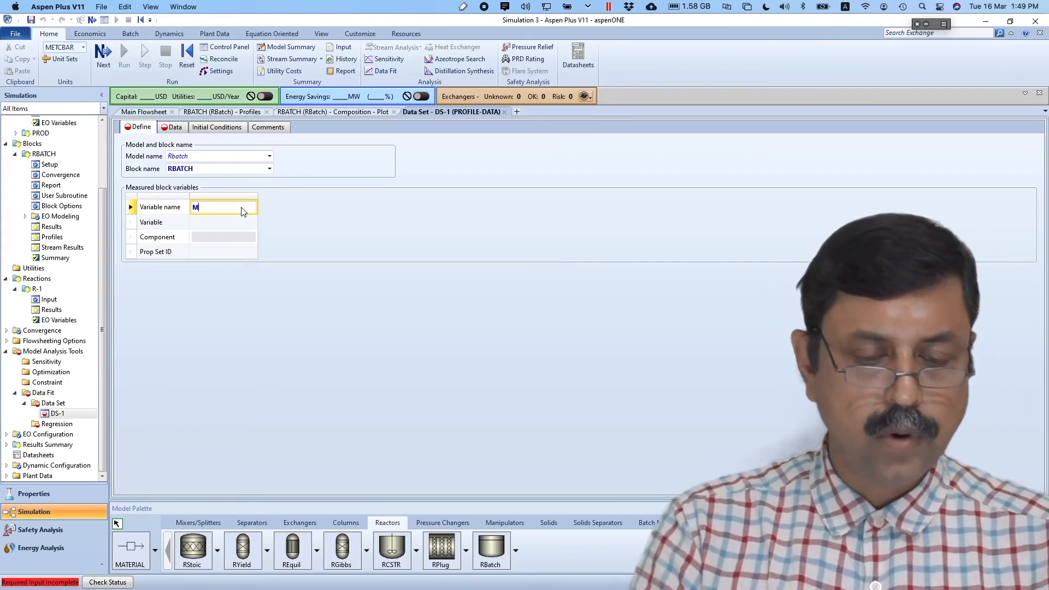
pyautogui.write('F')
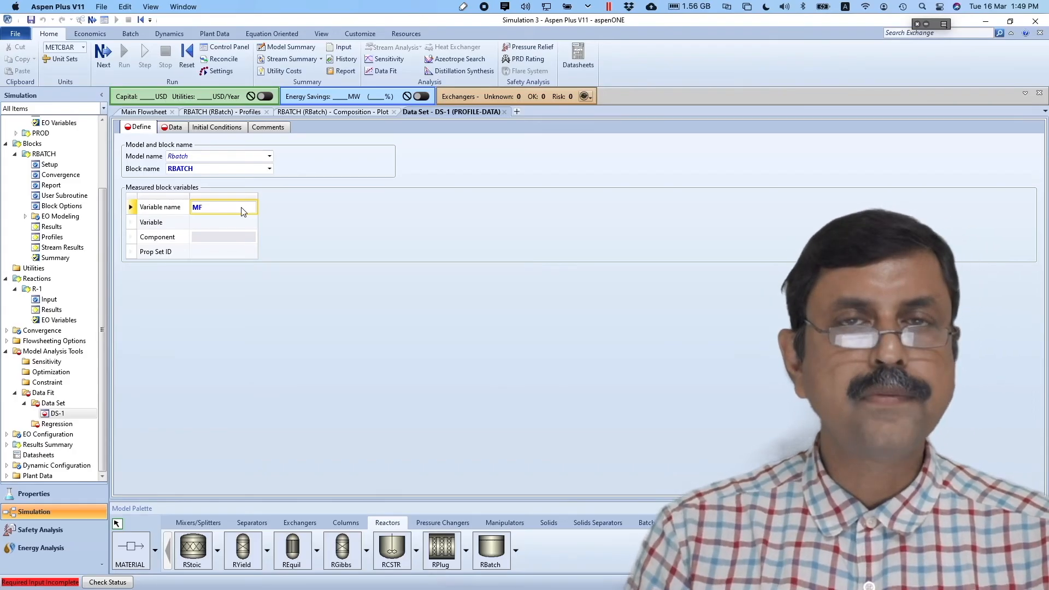
pyautogui.write('EG')
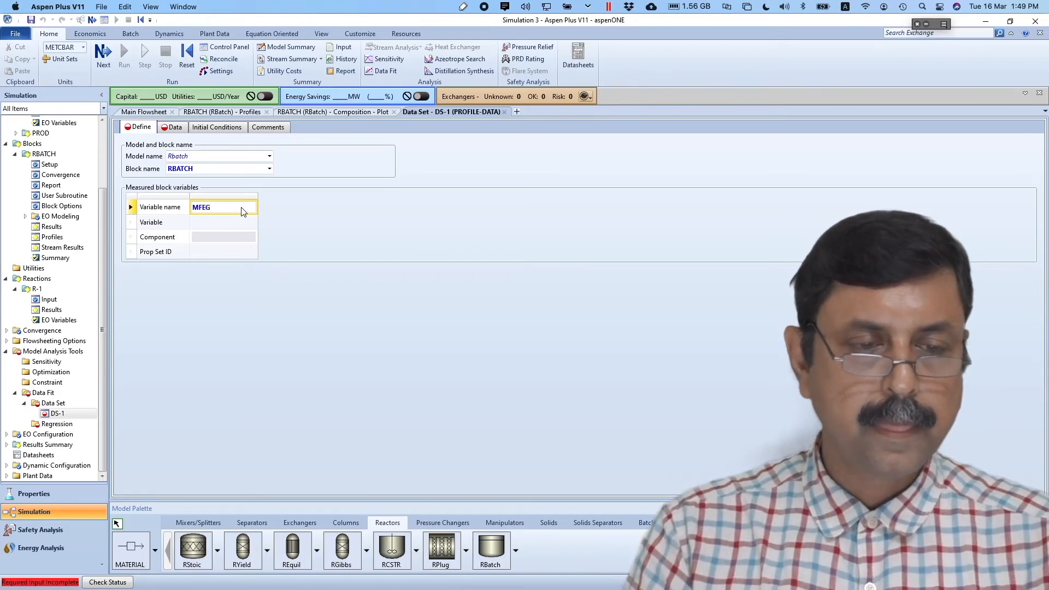
pyautogui.press('Return')
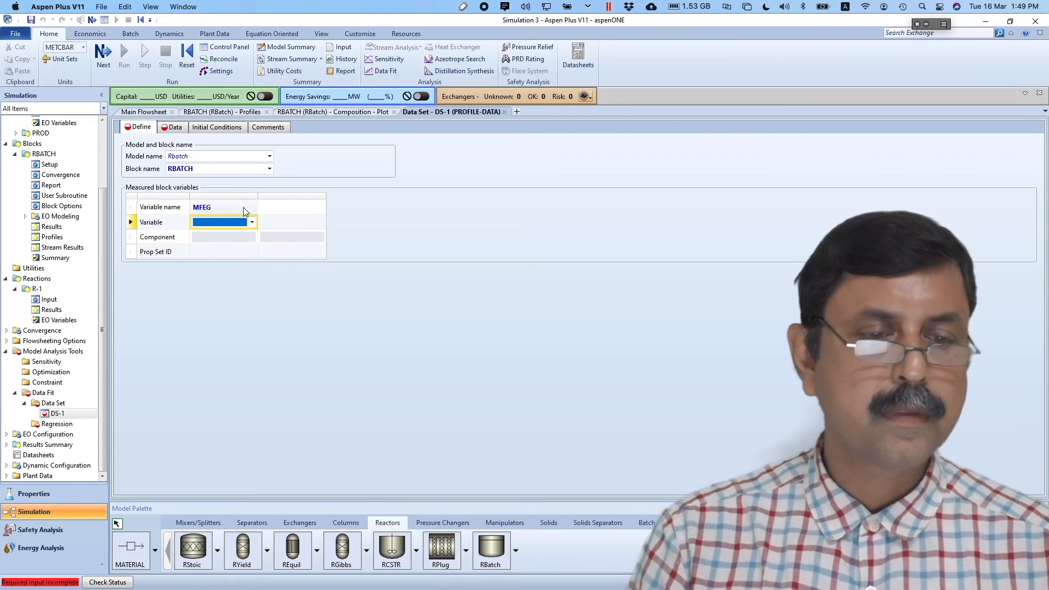
pyautogui.click(250, 224)
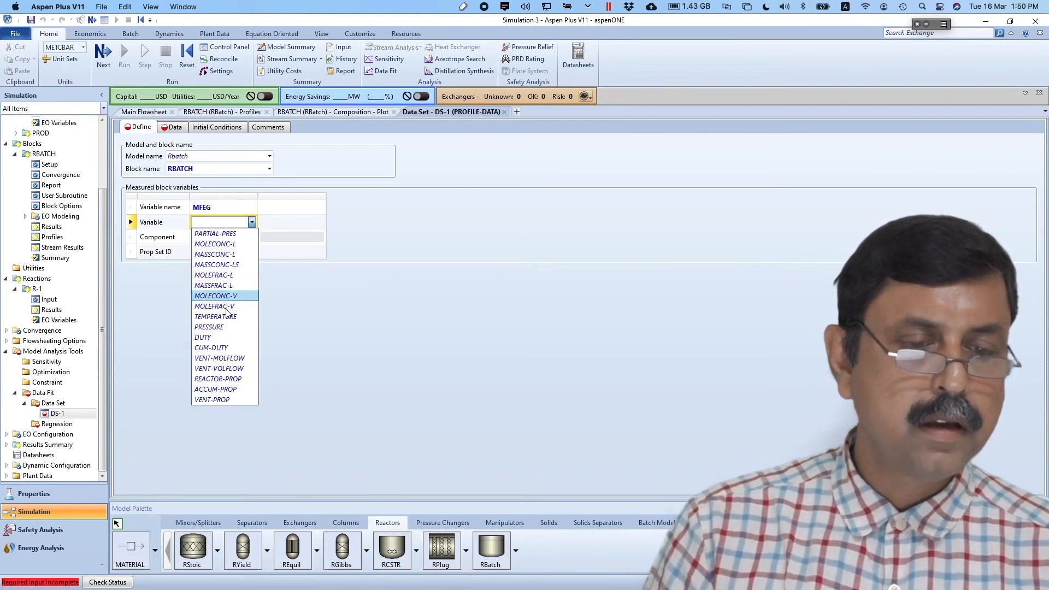
pyautogui.click(226, 277)
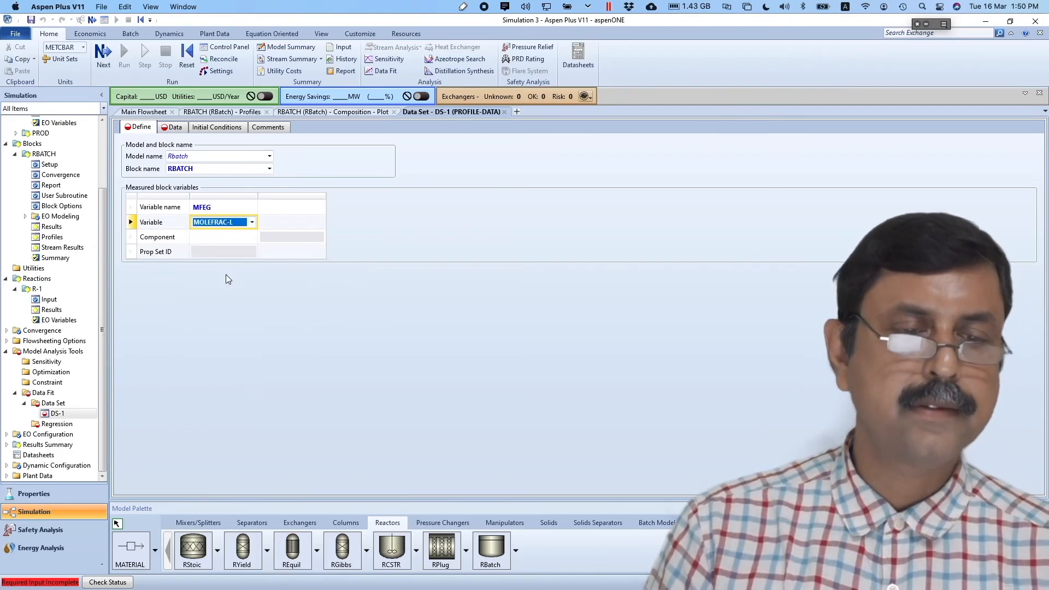
pyautogui.click(252, 238)
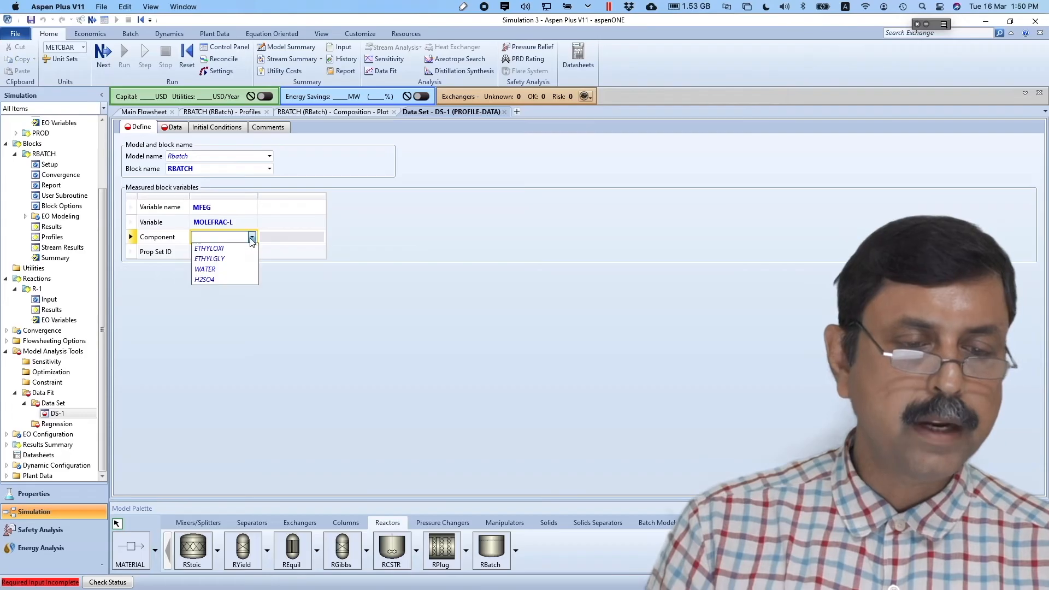
pyautogui.click(226, 259)
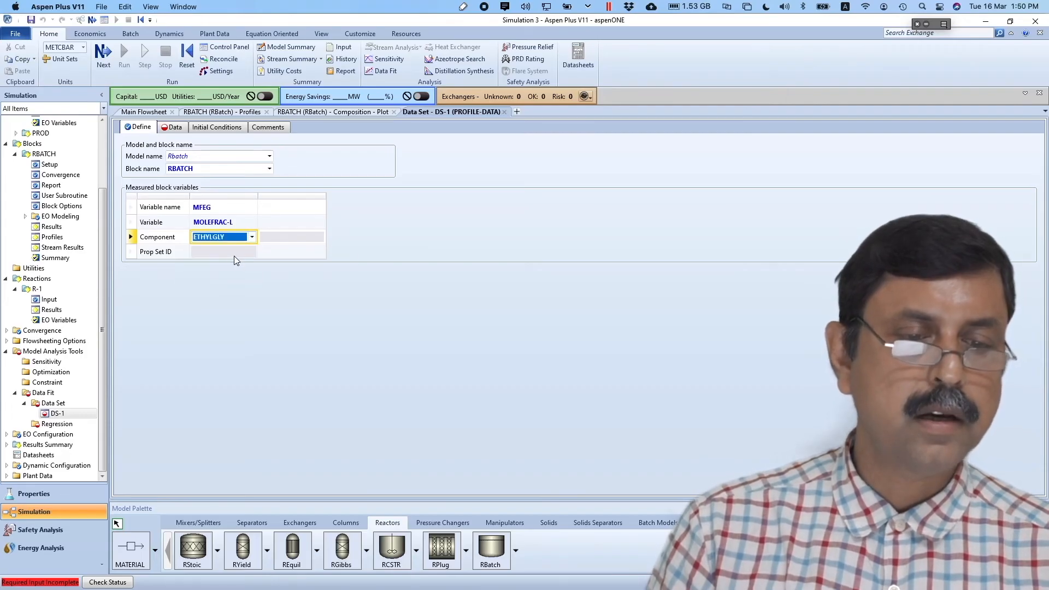
pyautogui.click(241, 283)
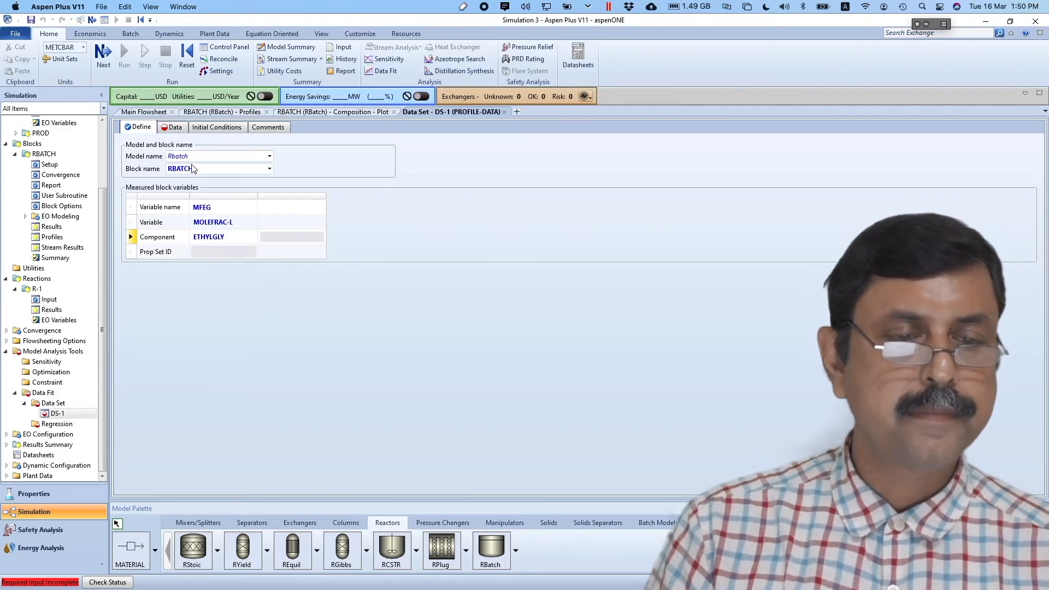
pyautogui.click(112, 51)
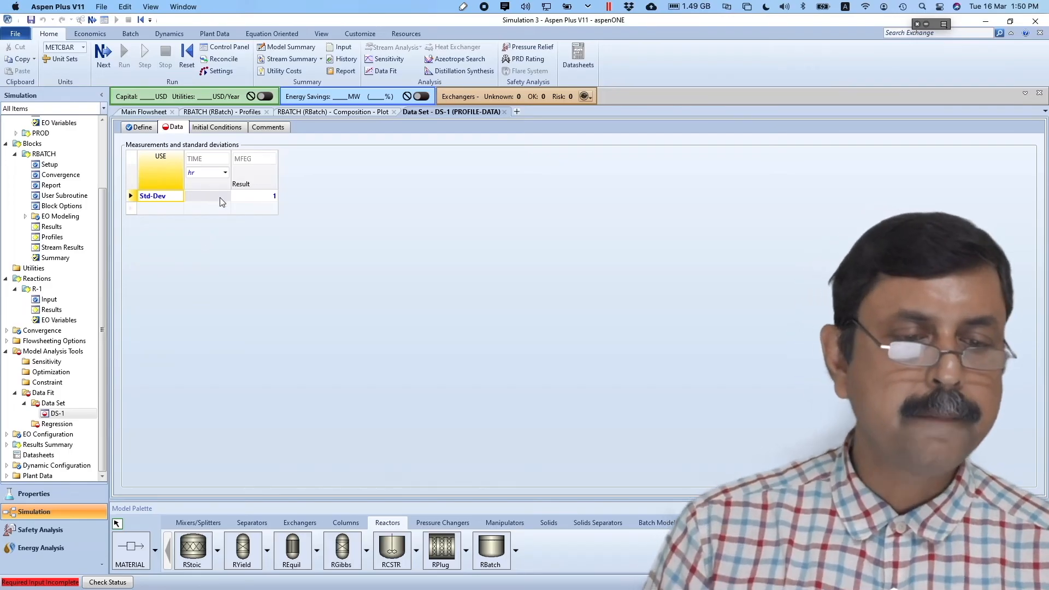
# - Change DS-1's TIME unit from hr to min and place the window beside the regression data slide
pyautogui.click(224, 173)
pyautogui.click(225, 173)
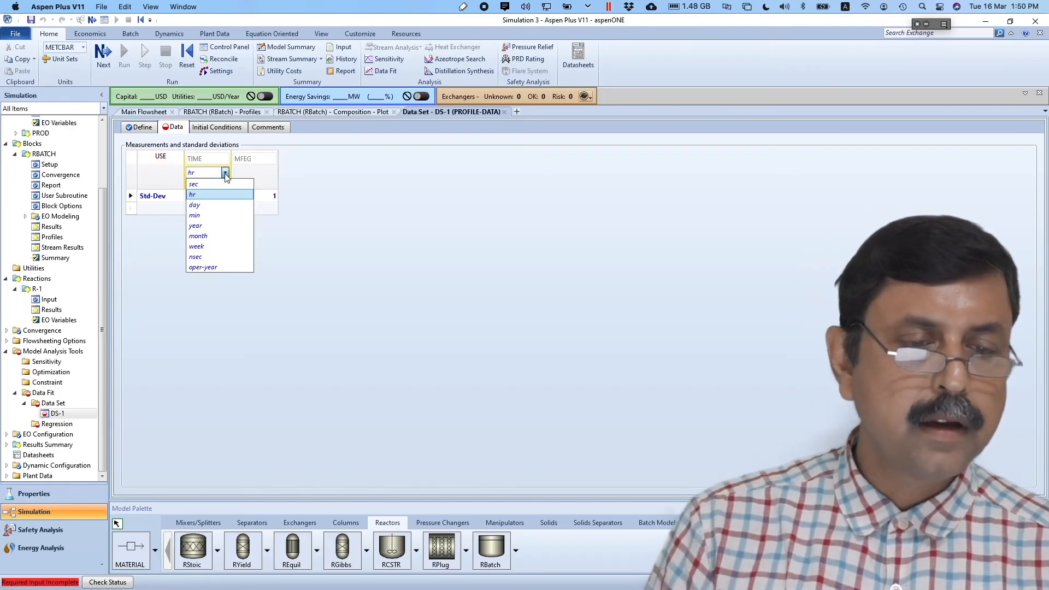
pyautogui.click(212, 215)
pyautogui.click(219, 244)
pyautogui.click(214, 212)
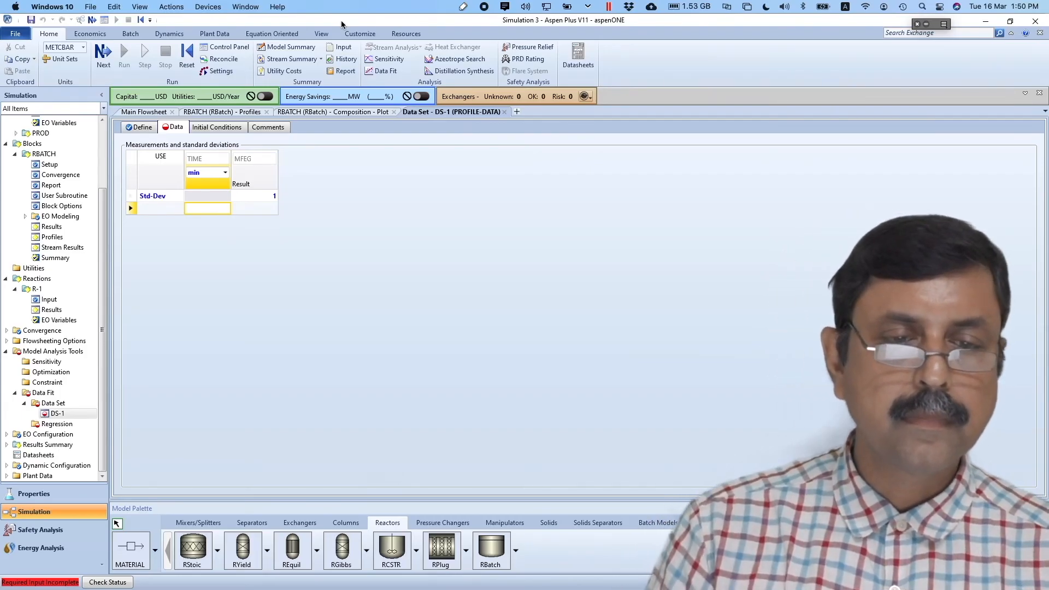
pyautogui.moveTo(348, 23); pyautogui.dragTo(927, 26)
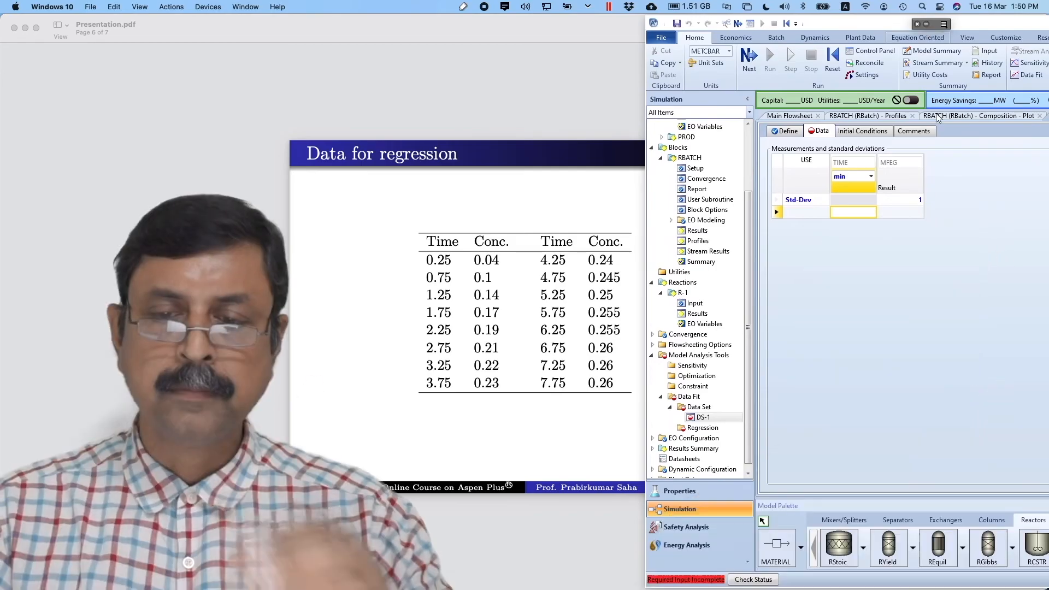
# - Enter TIME values 0.25, 0.75, 1.25, 1.75, 2.25, 2.75, 3.25 and 3.75 min in DS-1
pyautogui.click(858, 213)
pyautogui.write('0')
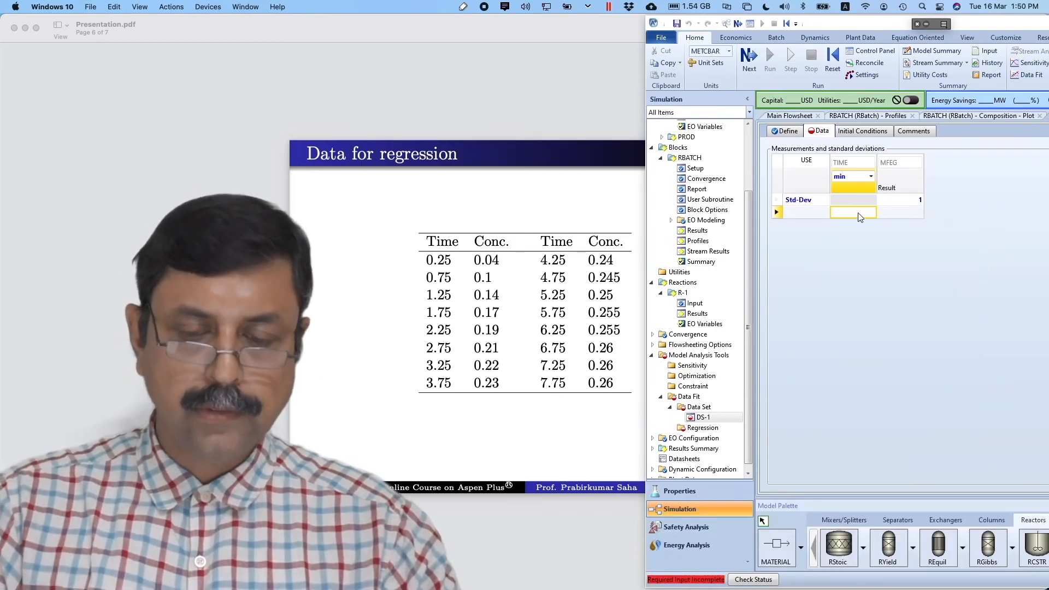
pyautogui.write('.25')
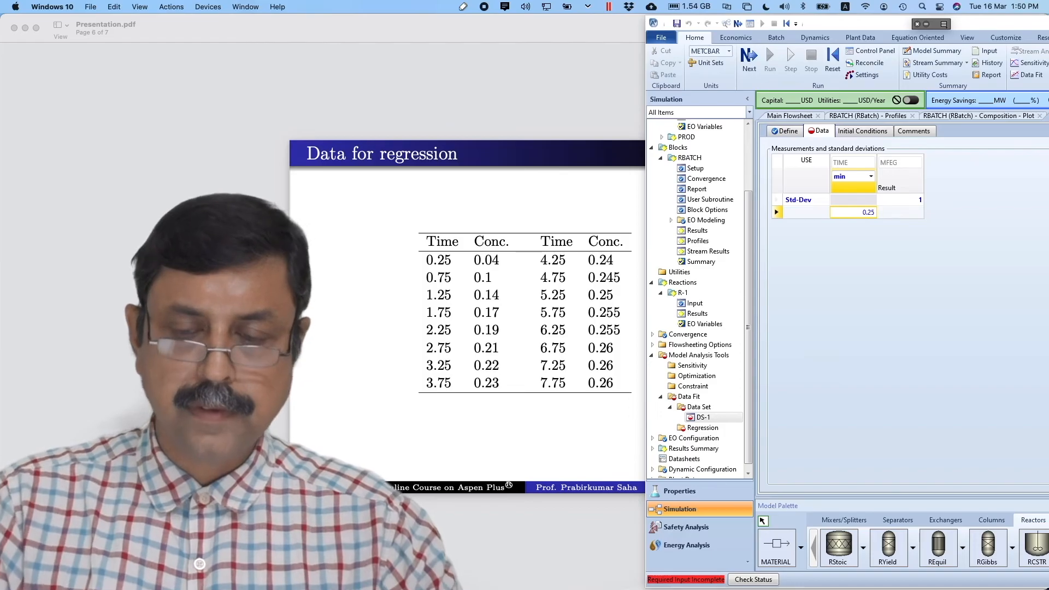
pyautogui.press('Return')
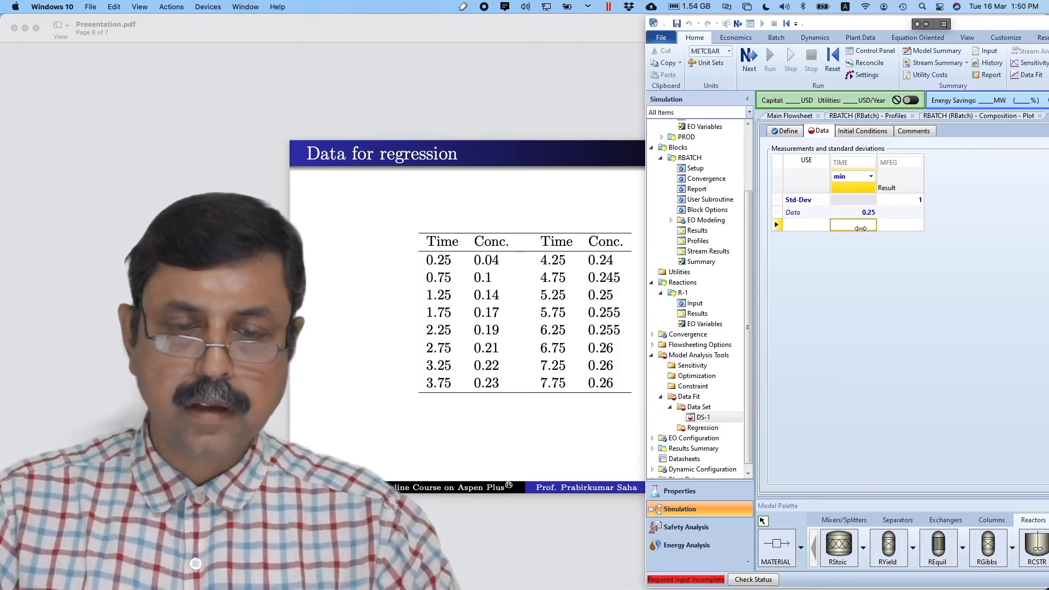
pyautogui.write('0.75')
pyautogui.press('Return')
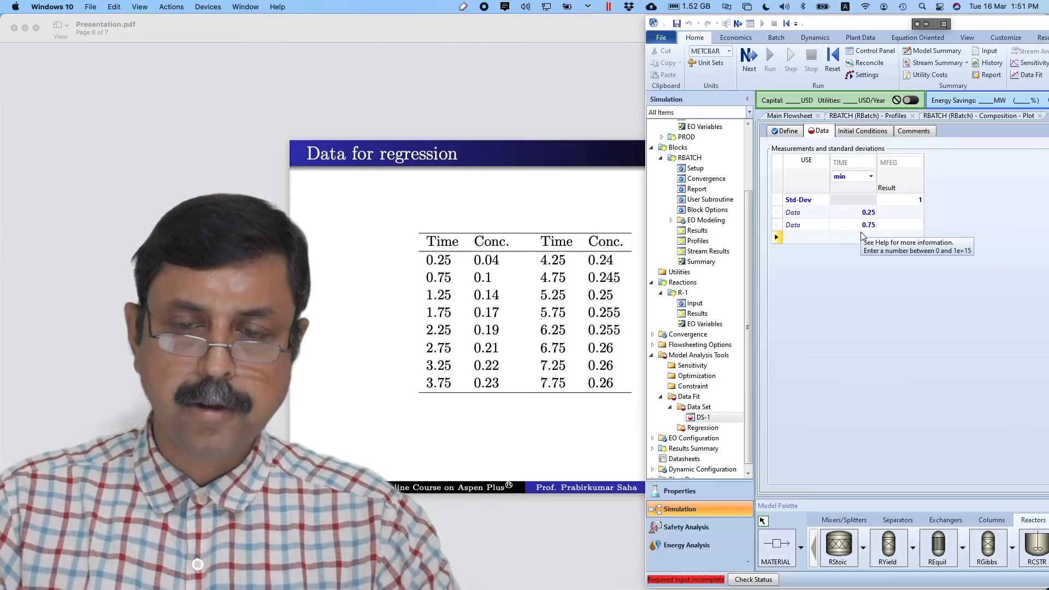
pyautogui.click(862, 239)
pyautogui.write('1.25')
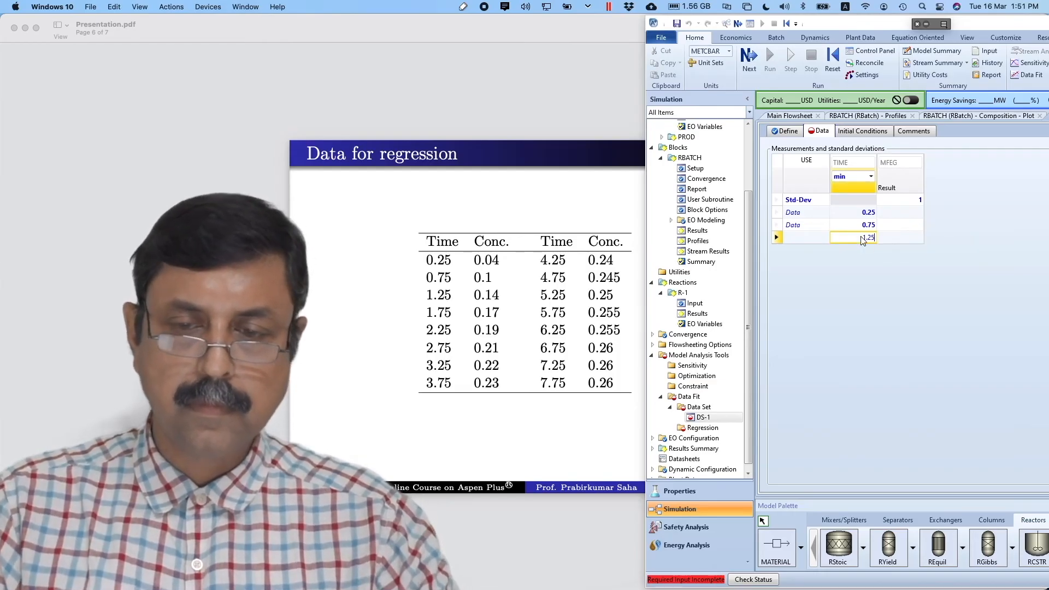
pyautogui.press('Return')
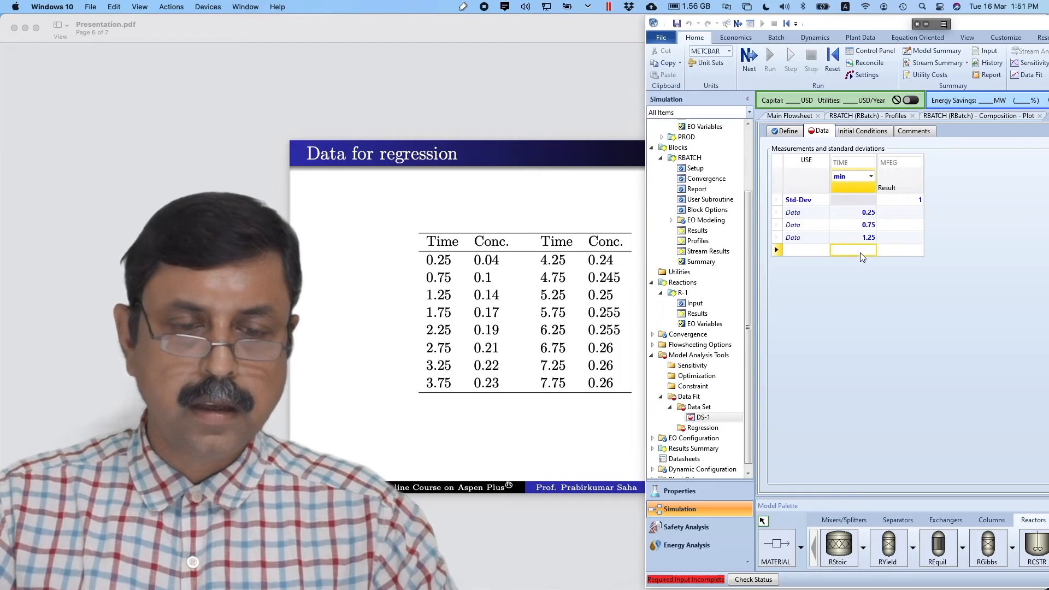
pyautogui.write('1.75')
pyautogui.press('Return')
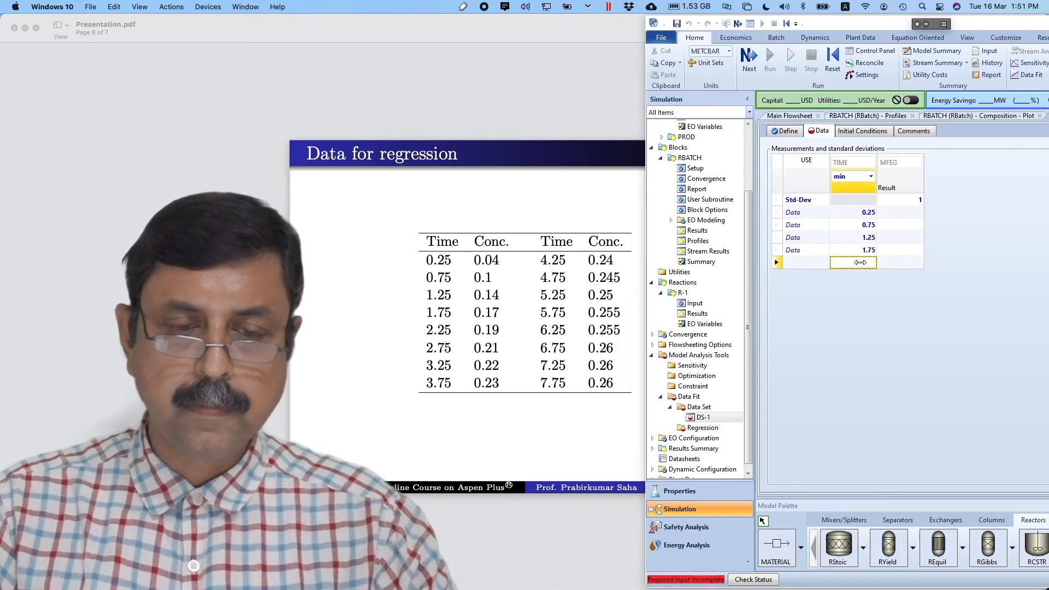
pyautogui.write('.25')
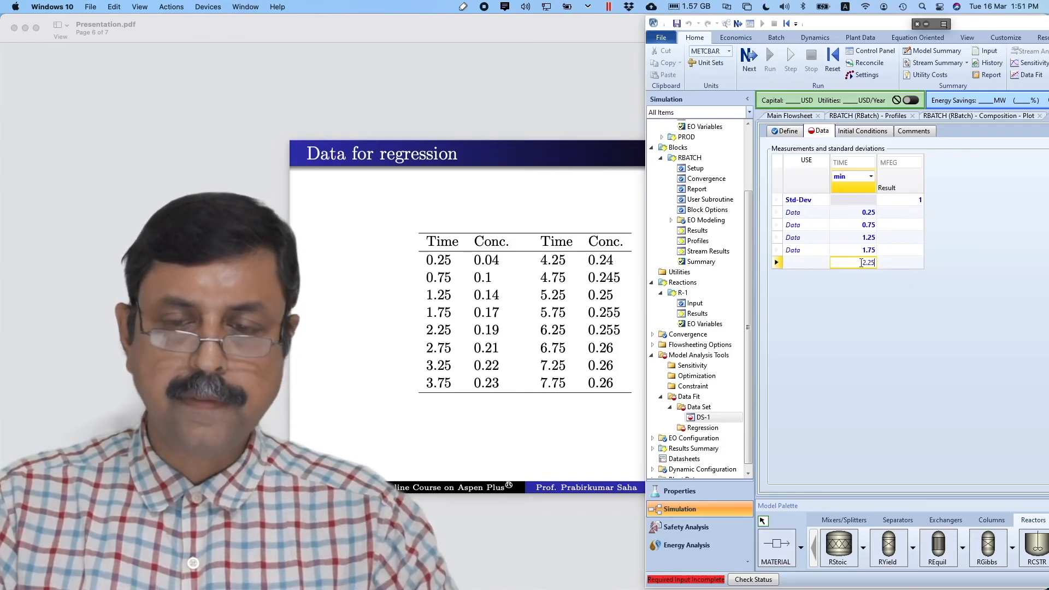
pyautogui.press('Return')
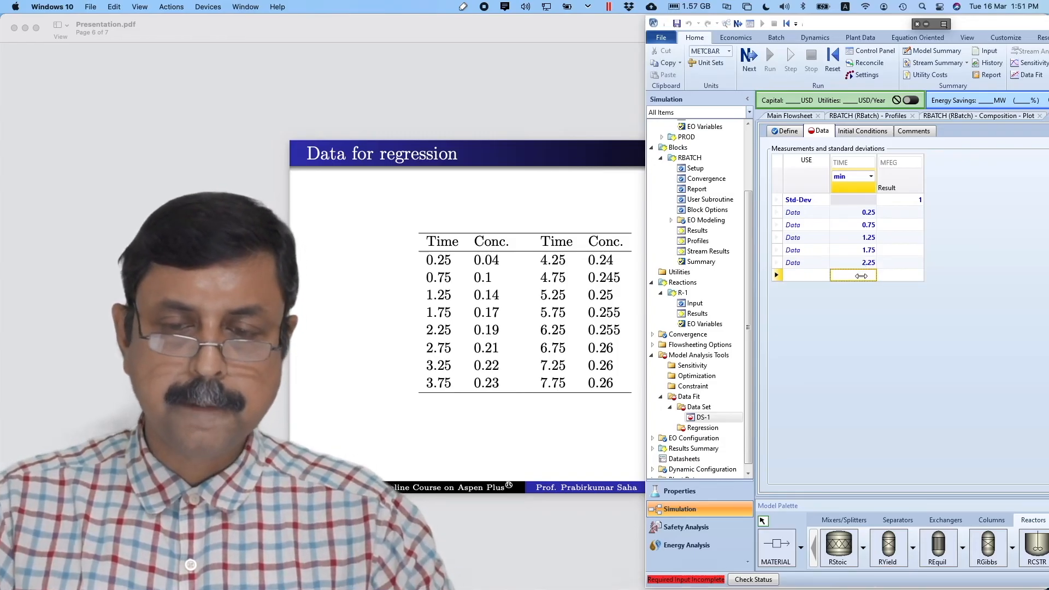
pyautogui.write('2.7')
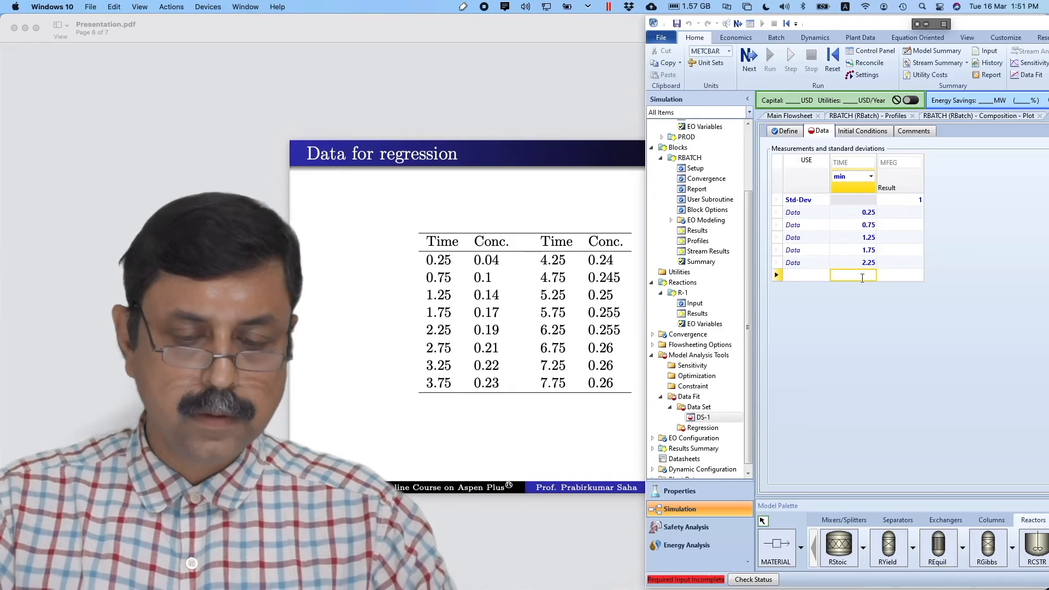
pyautogui.write('5')
pyautogui.press('Return')
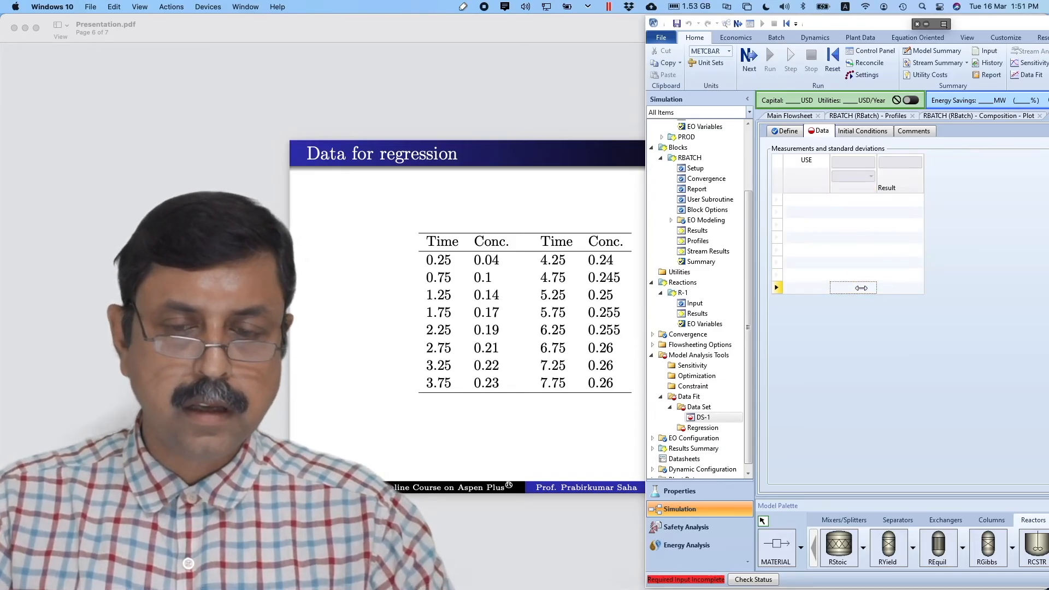
pyautogui.write('3.25')
pyautogui.press('Return')
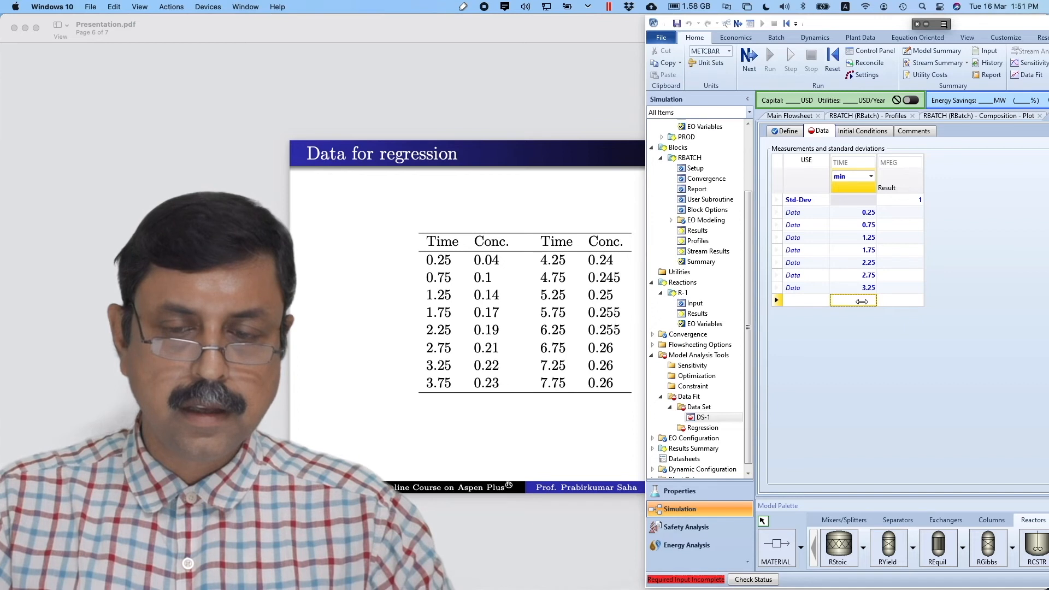
pyautogui.write('3.75')
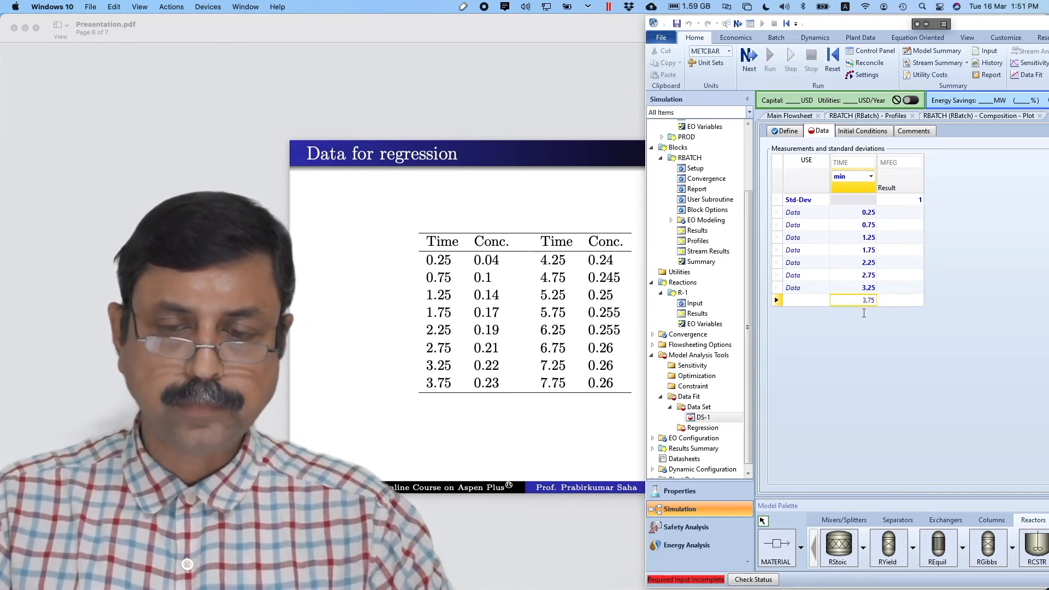
pyautogui.press('Return')
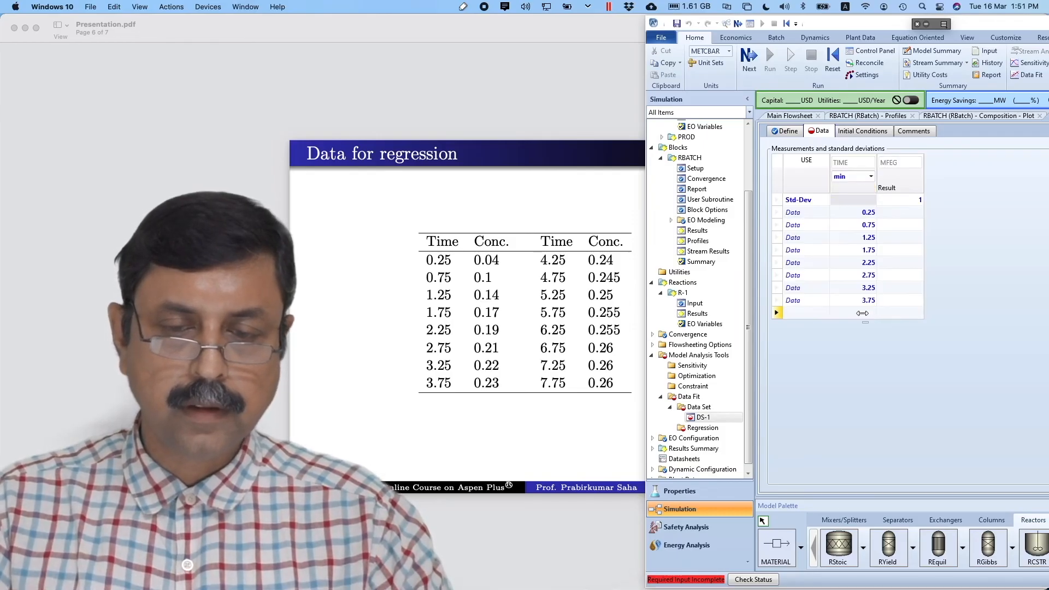
# - Enter the remaining TIME values 4.25, 4.75, 5.25, 5.75, 6.25, 6.75, 7.25 and 7.75 min
pyautogui.write('4.25')
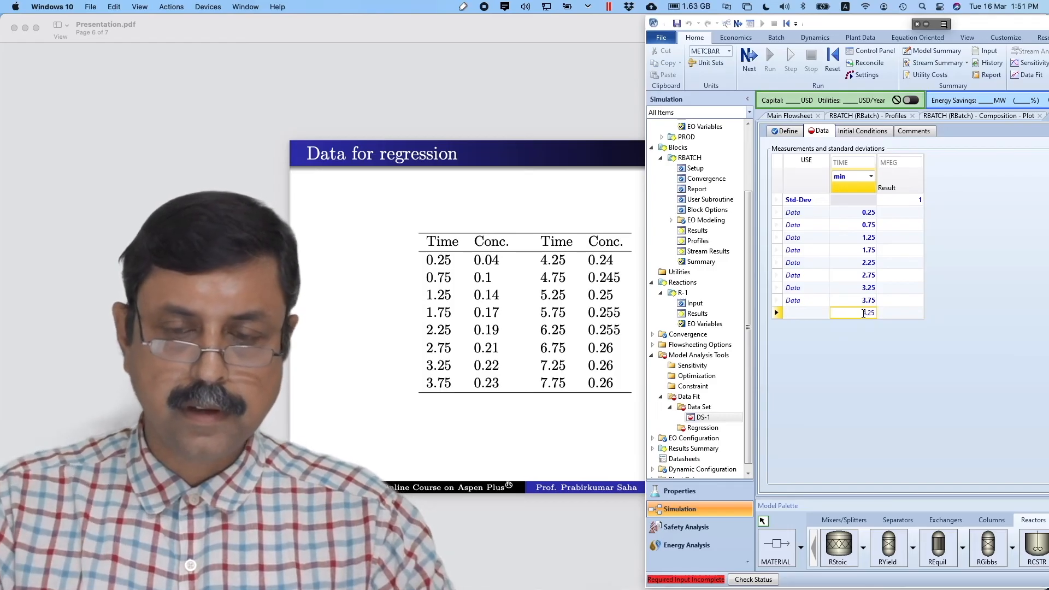
pyautogui.press('Return')
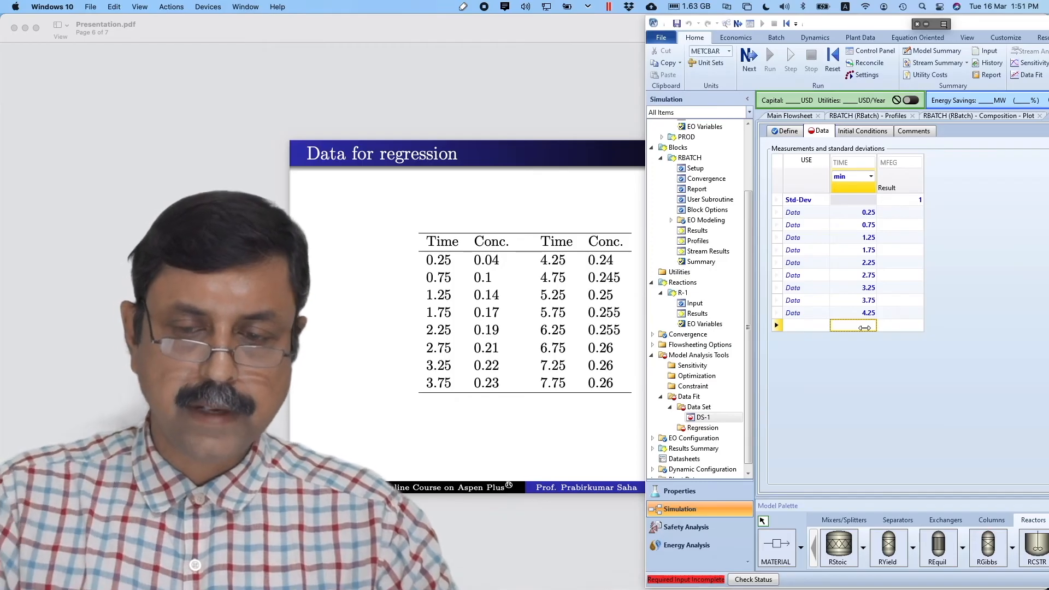
pyautogui.write('4.75')
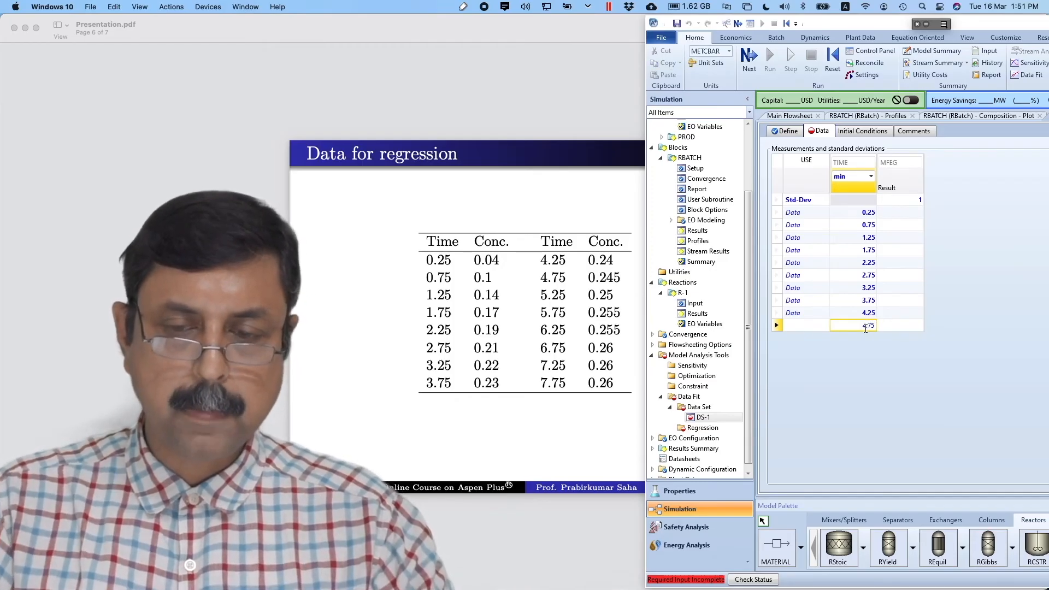
pyautogui.press('Return')
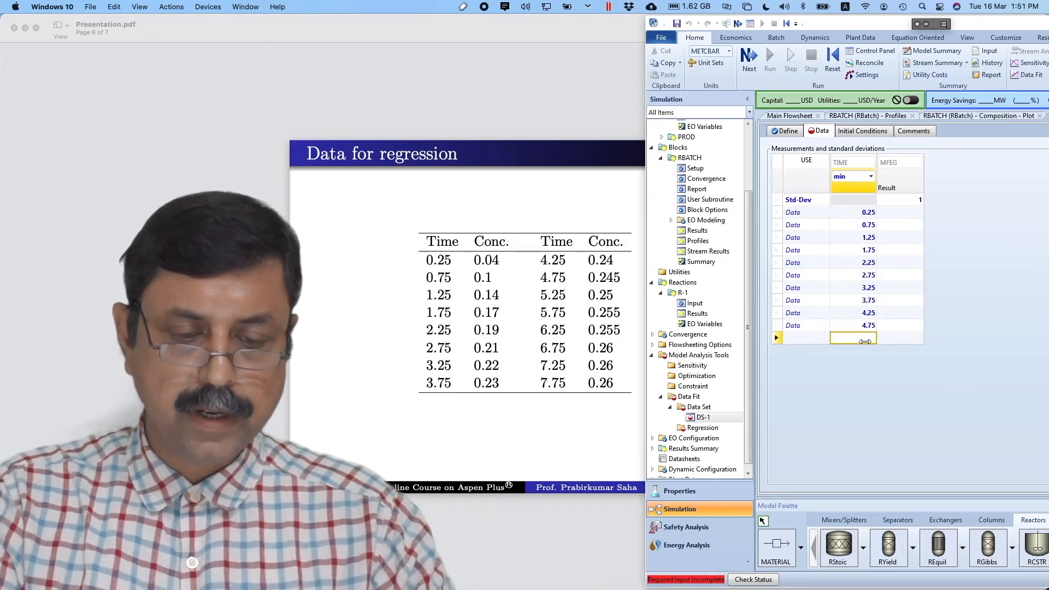
pyautogui.write('5.25')
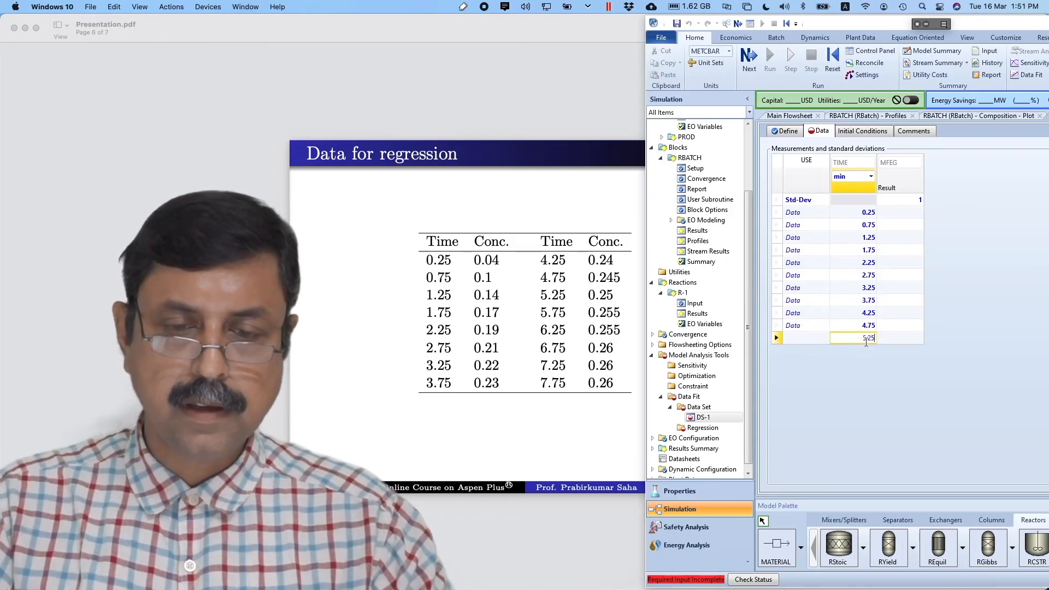
pyautogui.press('Return')
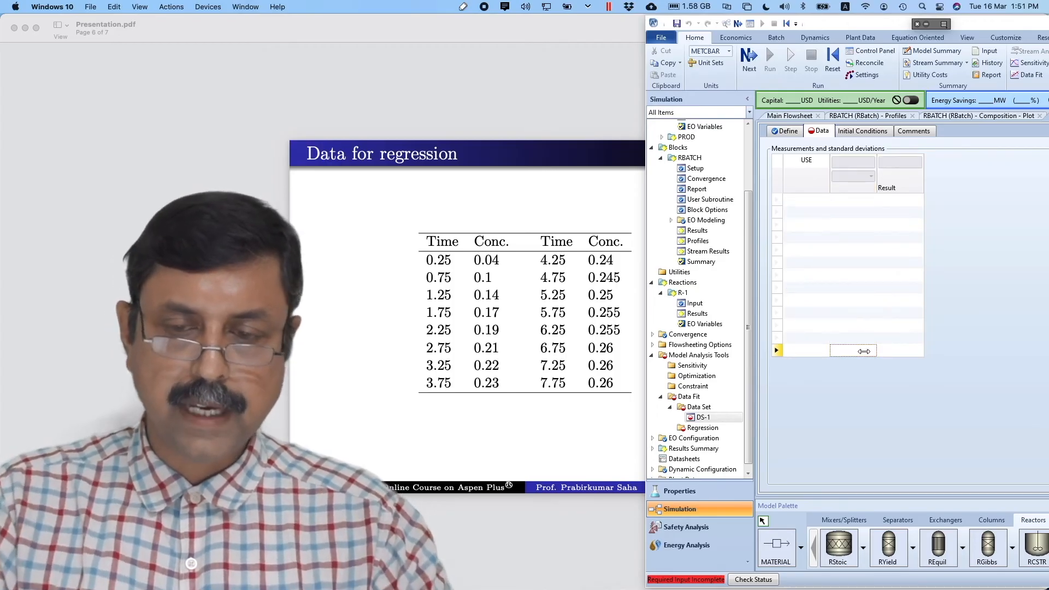
pyautogui.write('5.75')
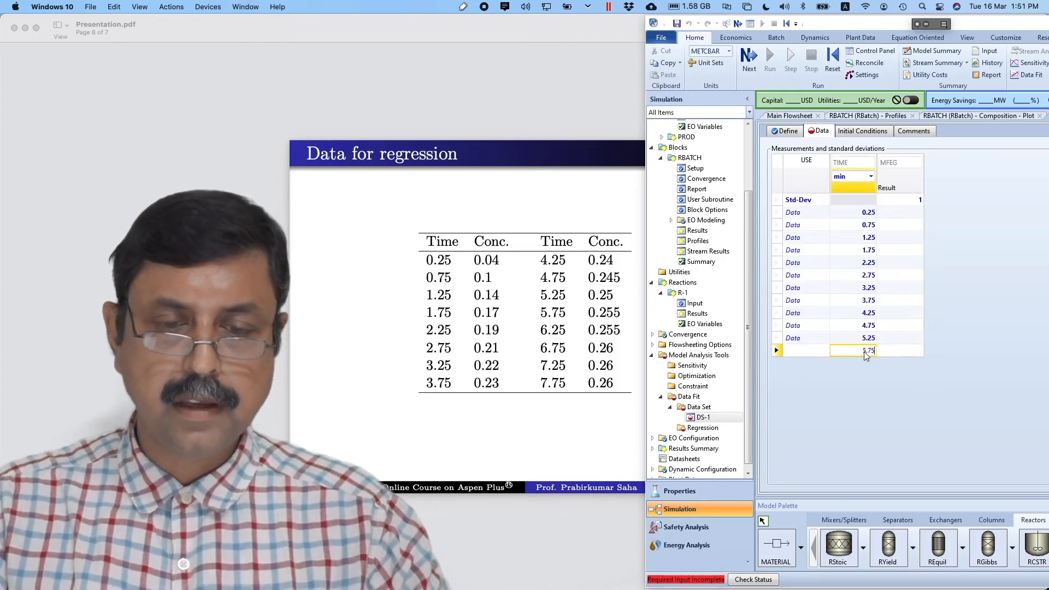
pyautogui.press('Return')
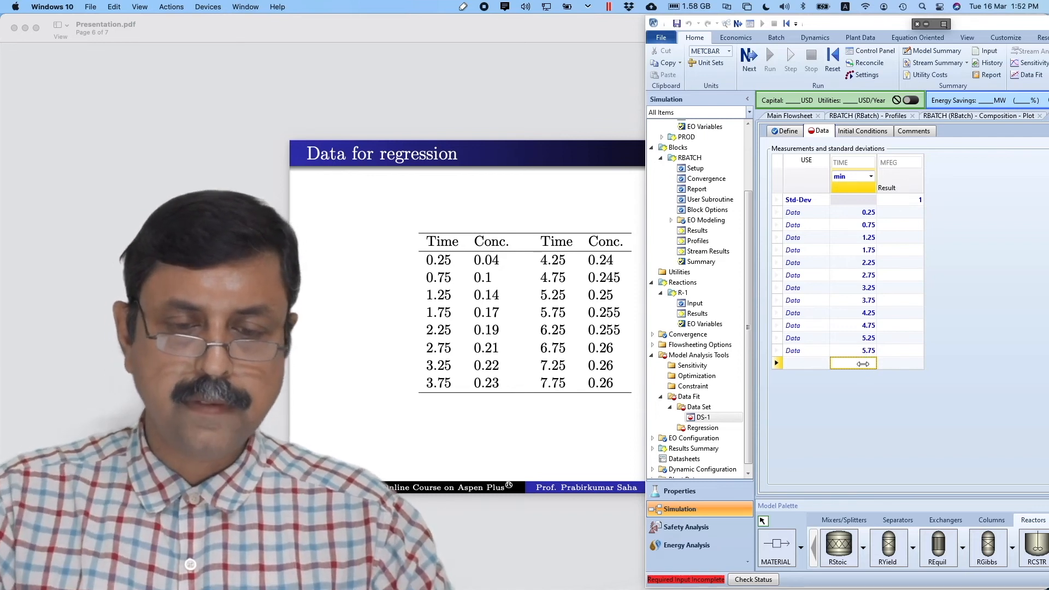
pyautogui.click(862, 364)
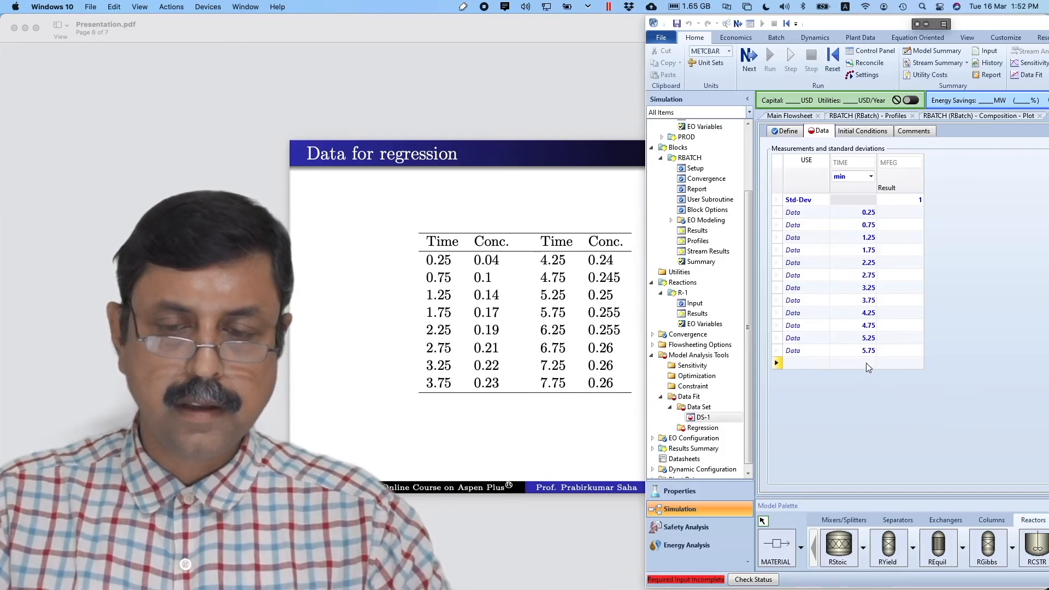
pyautogui.click(866, 363)
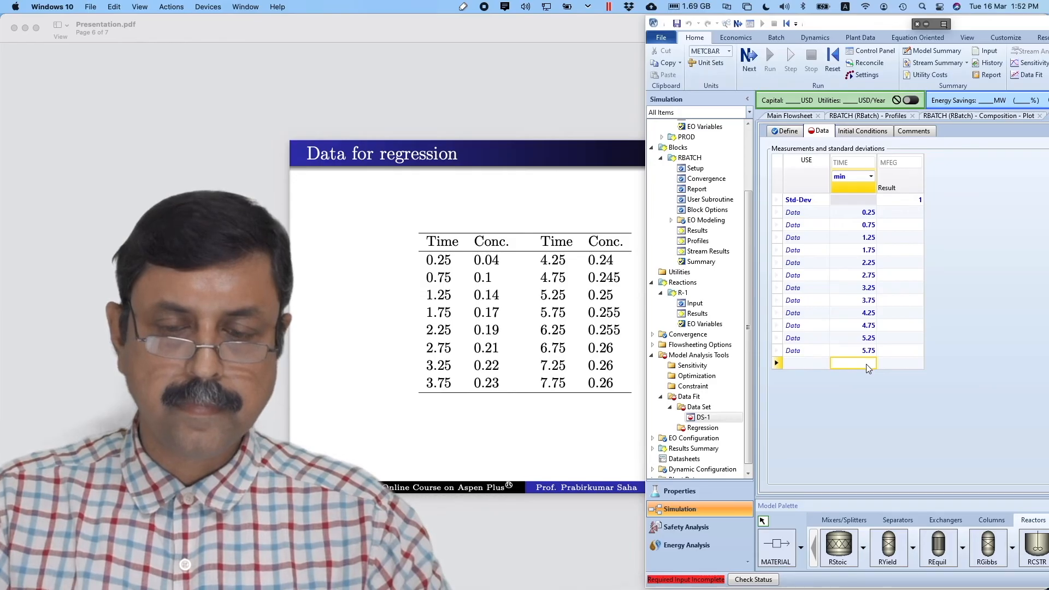
pyautogui.write('6.25')
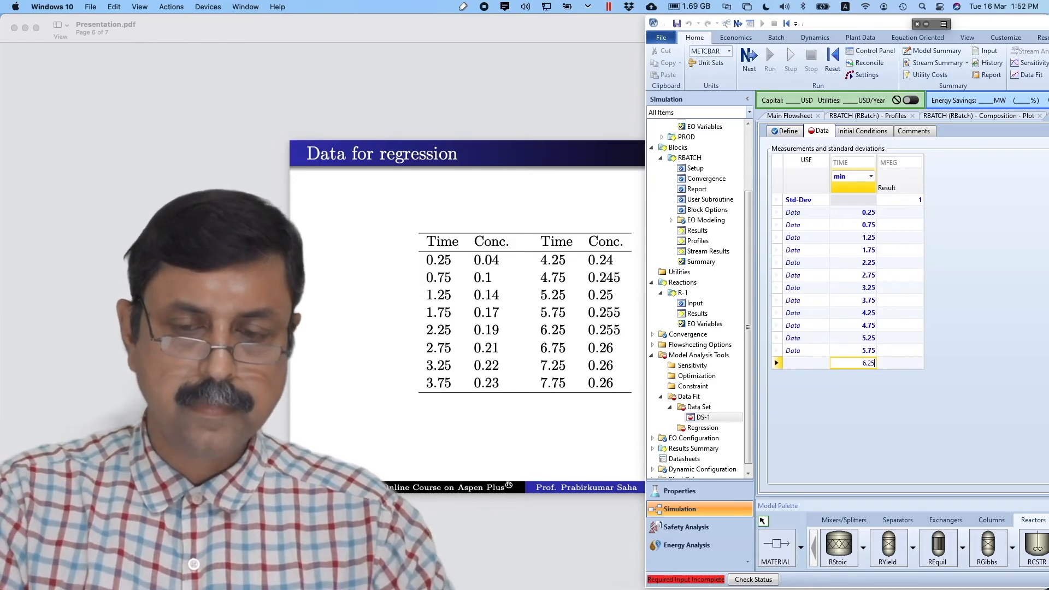
pyautogui.click(866, 377)
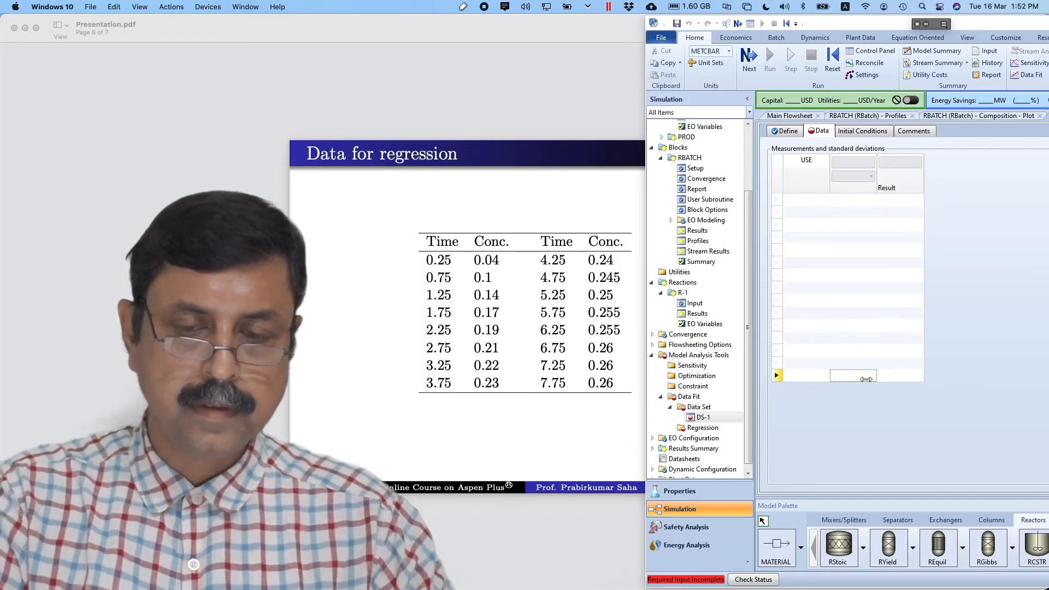
pyautogui.write('6.2')
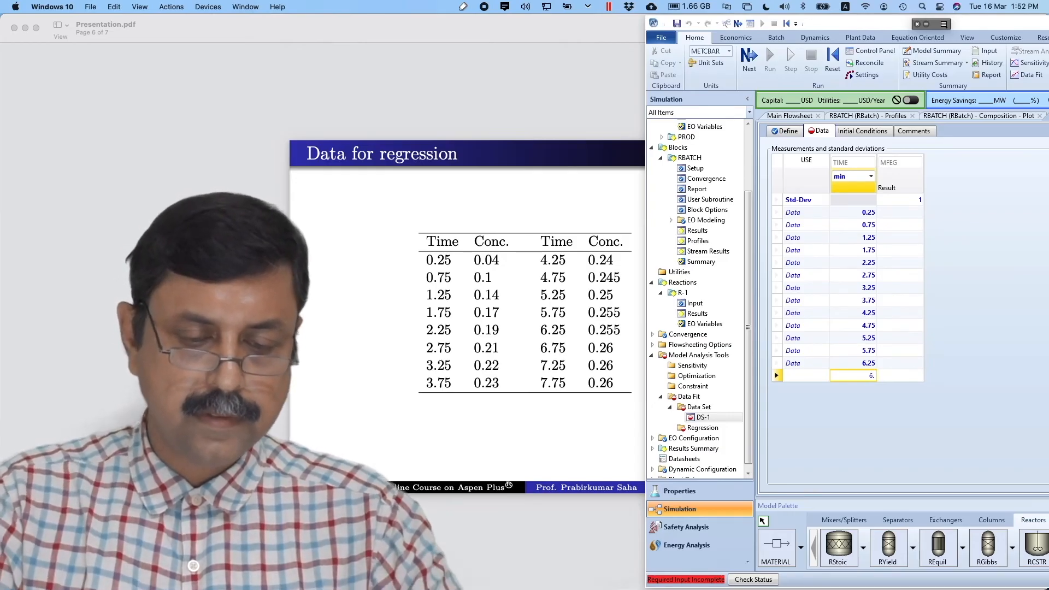
pyautogui.write('5')
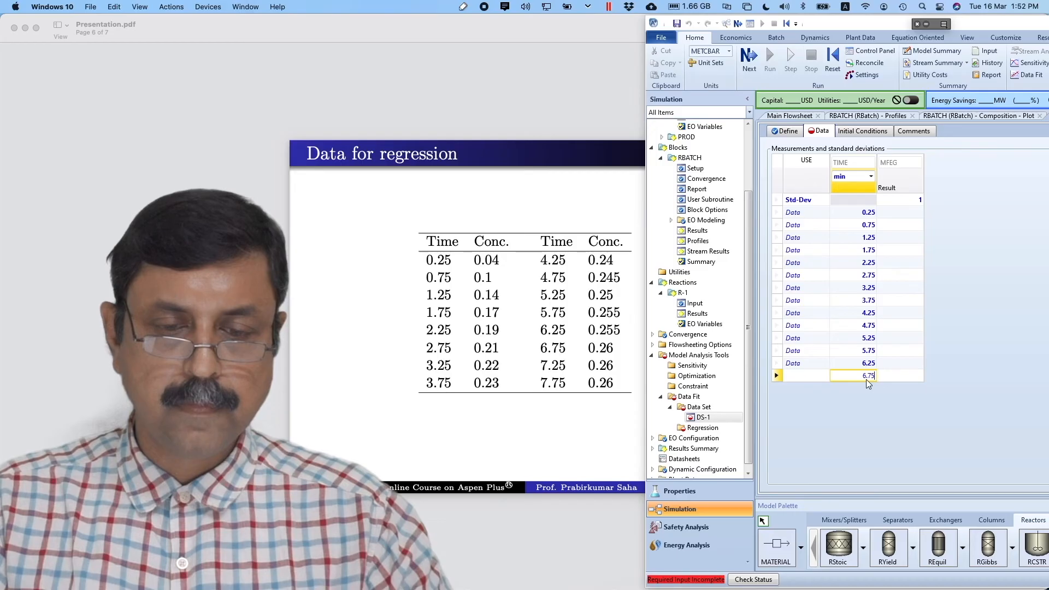
pyautogui.press('Return')
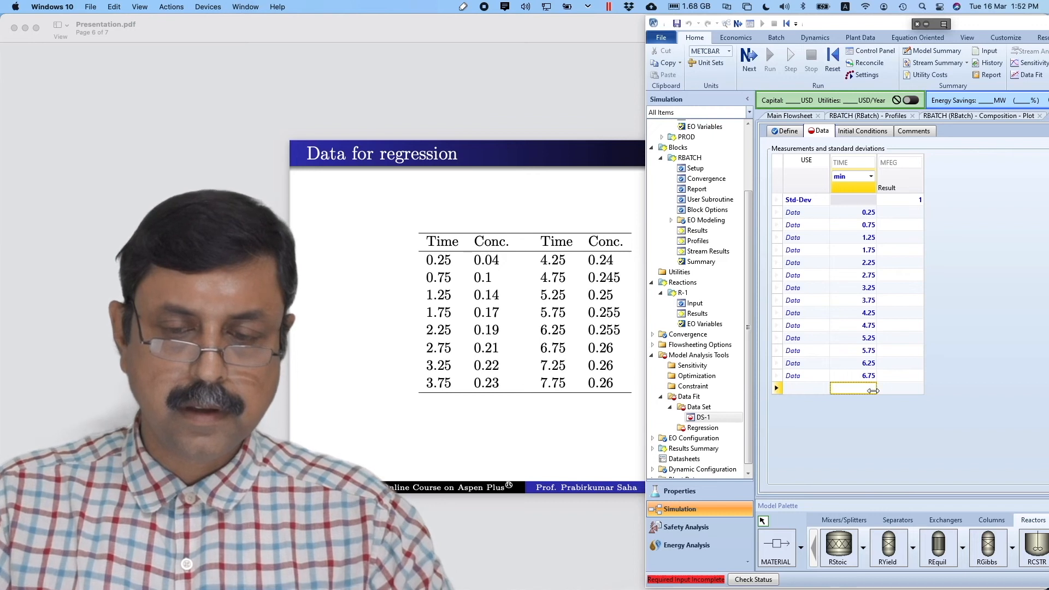
pyautogui.click(870, 390)
pyautogui.click(863, 389)
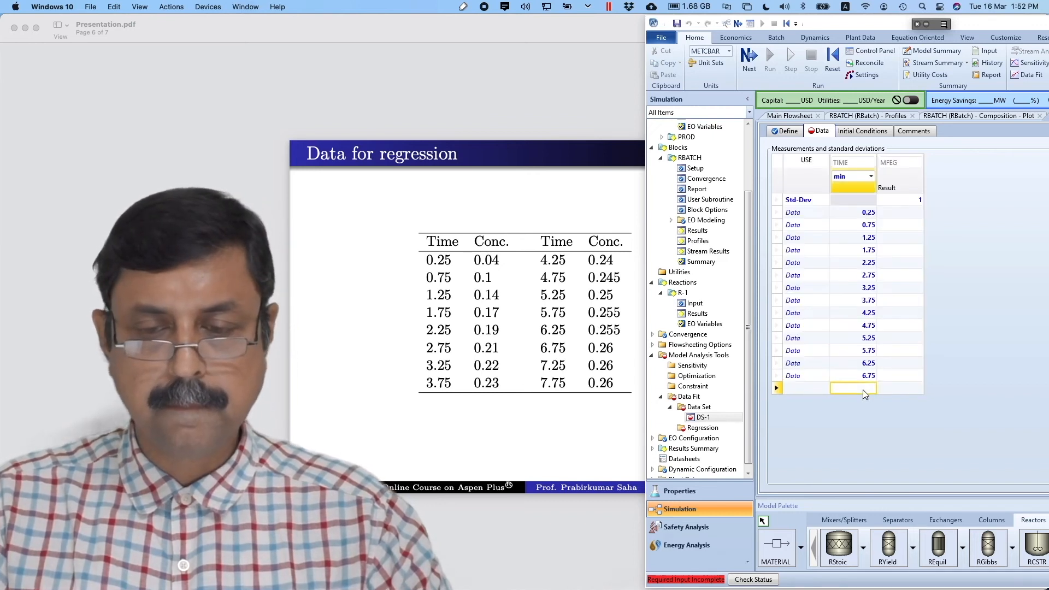
pyautogui.write('7.25')
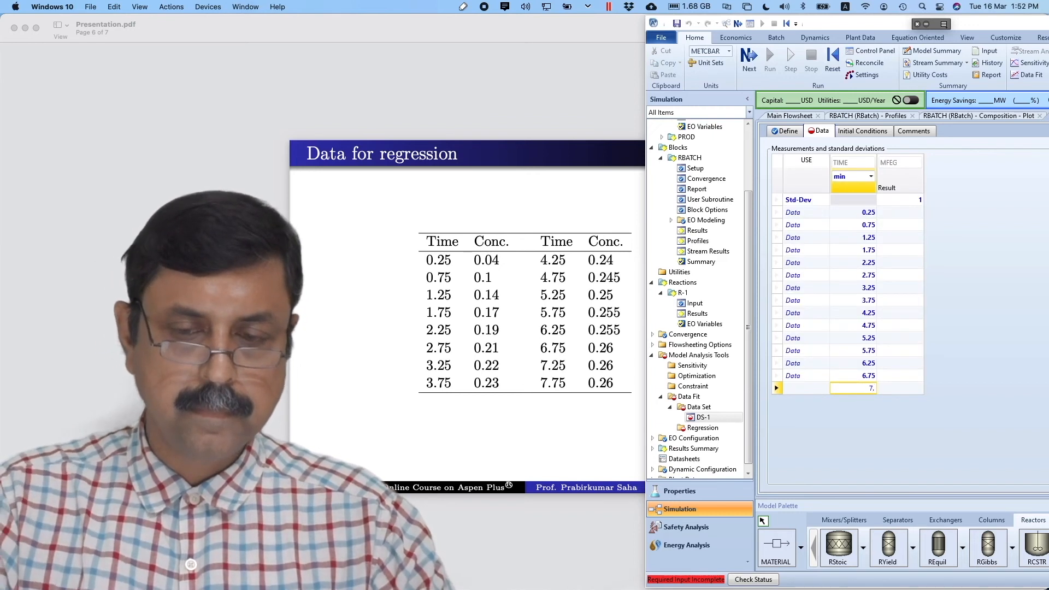
pyautogui.click(861, 400)
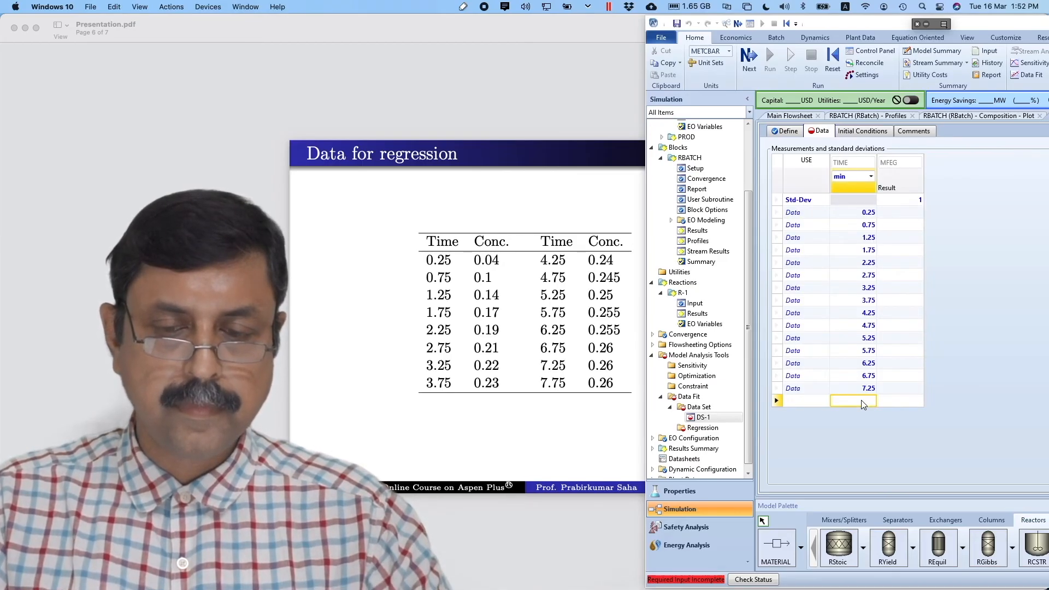
pyautogui.write('7.75')
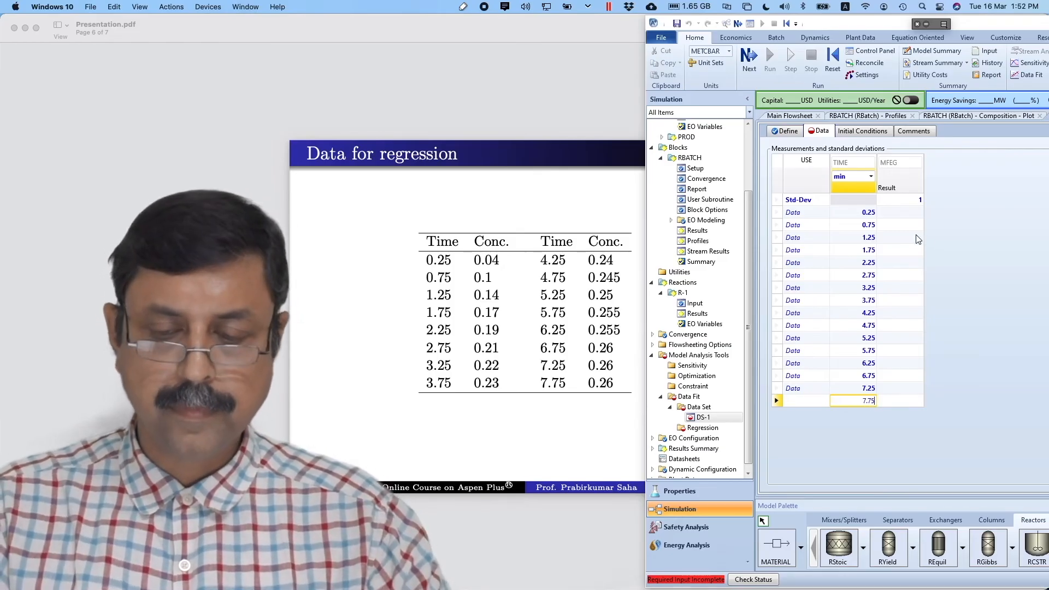
pyautogui.press('Return')
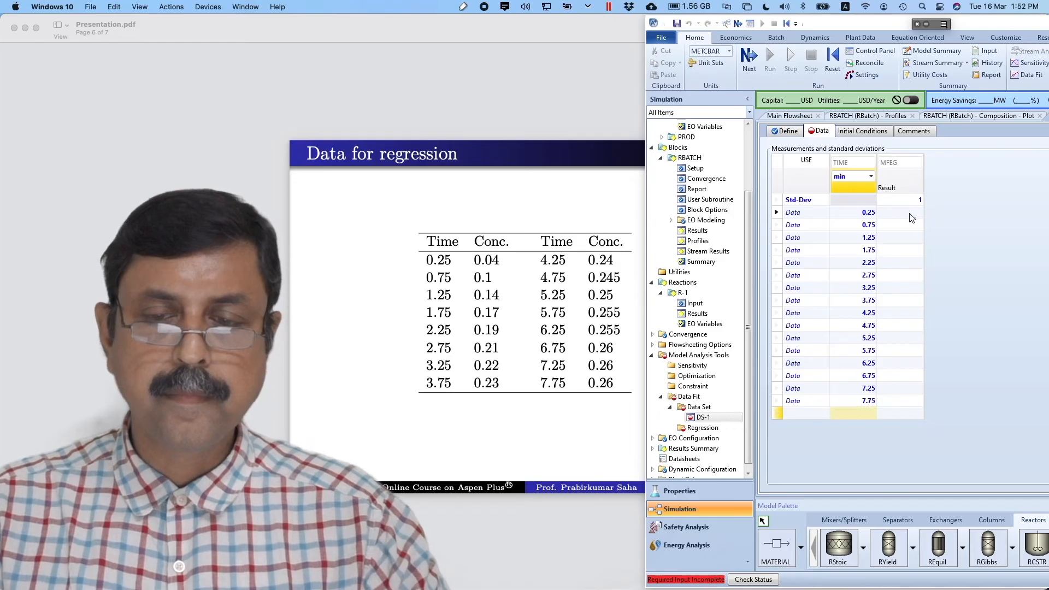
pyautogui.click(912, 213)
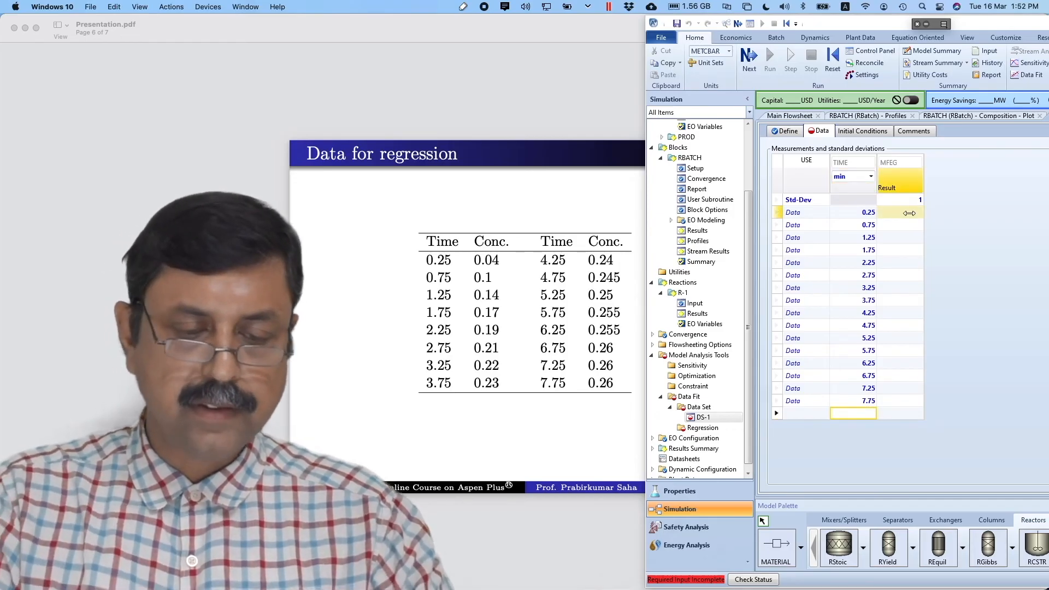
# - Enter MFEG values 0.04, 0.1, 0.14, 0.17, 0.19, 0.21, 0.22, 0.23 for times 0.25–3.75 min
pyautogui.click(910, 214)
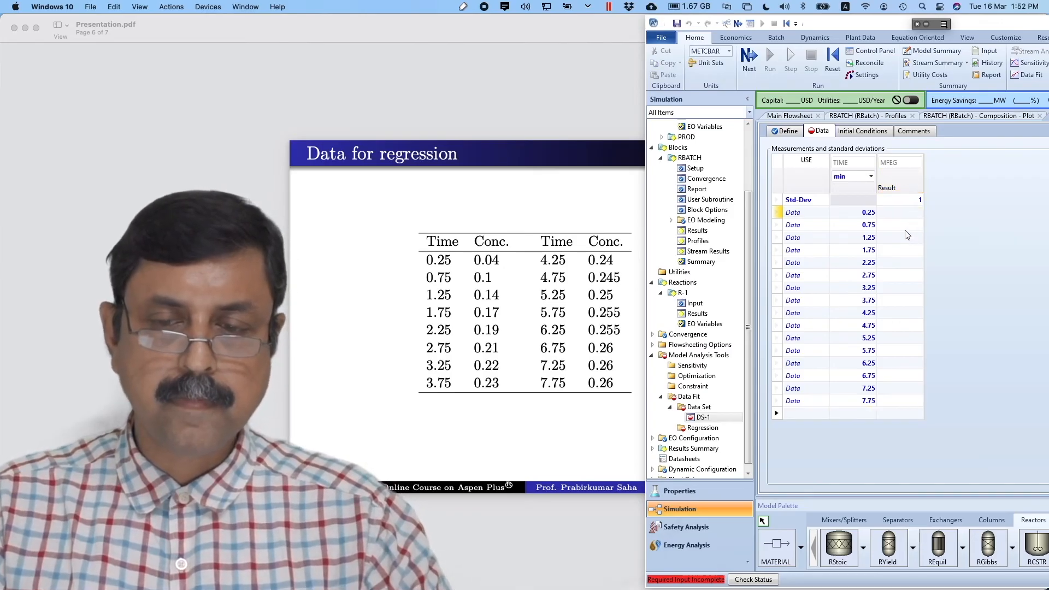
pyautogui.click(909, 213)
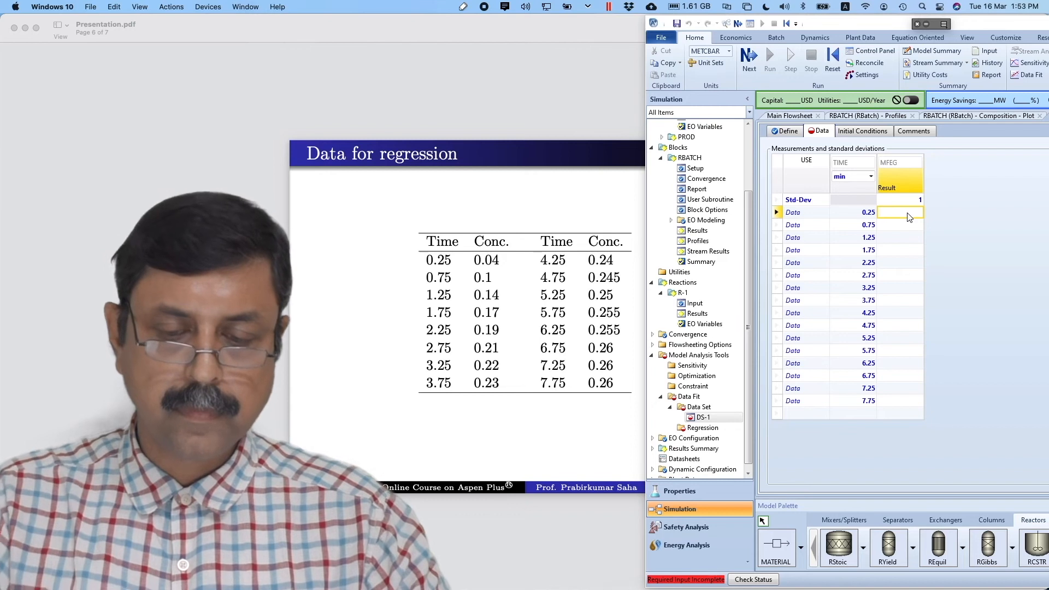
pyautogui.write('0.04')
pyautogui.press('Return')
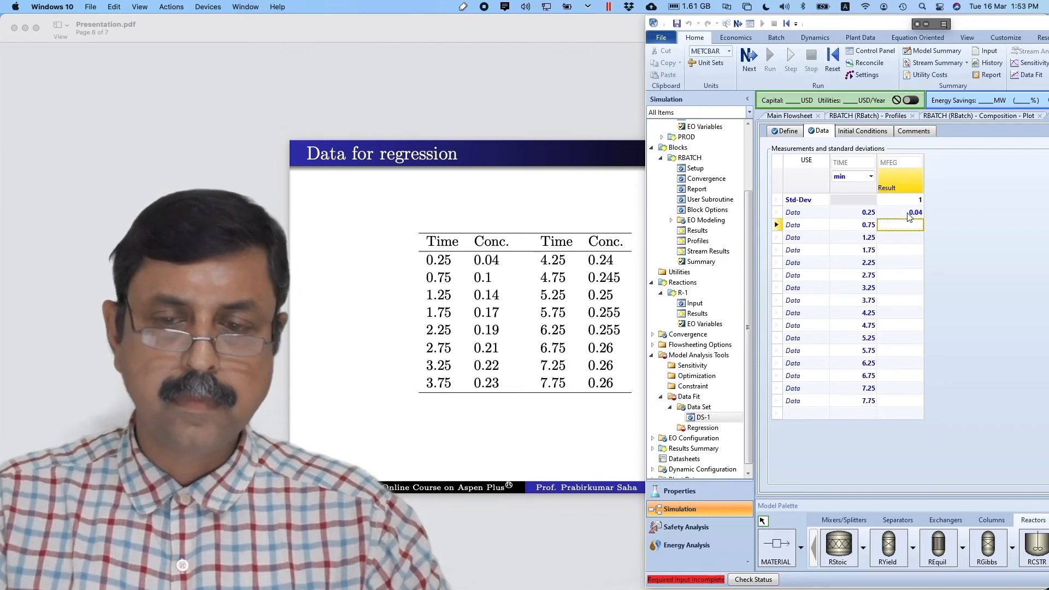
pyautogui.write('0.1')
pyautogui.press('Return')
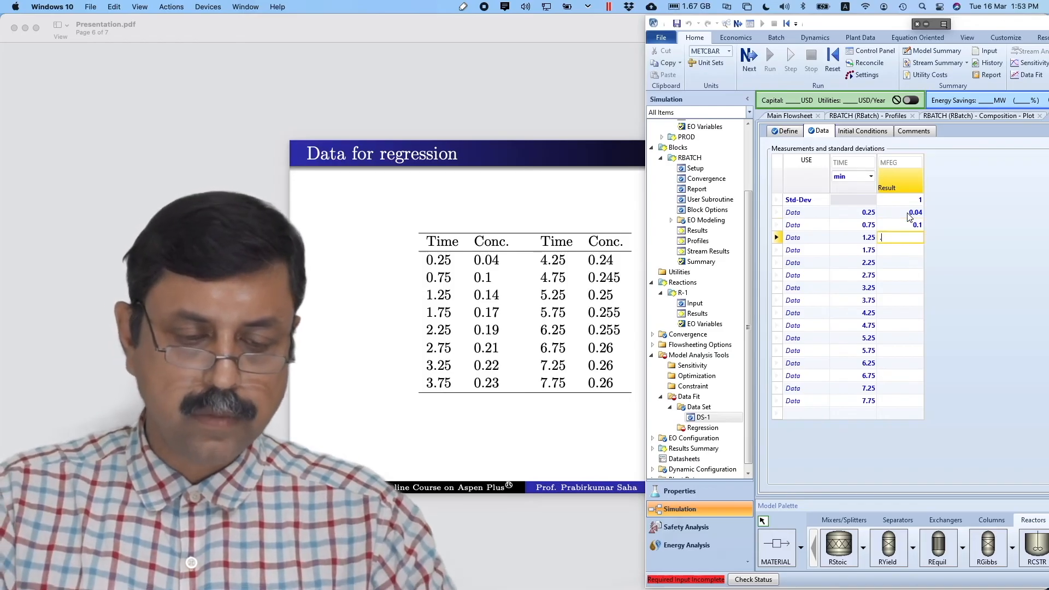
pyautogui.write('0.14')
pyautogui.press('Return')
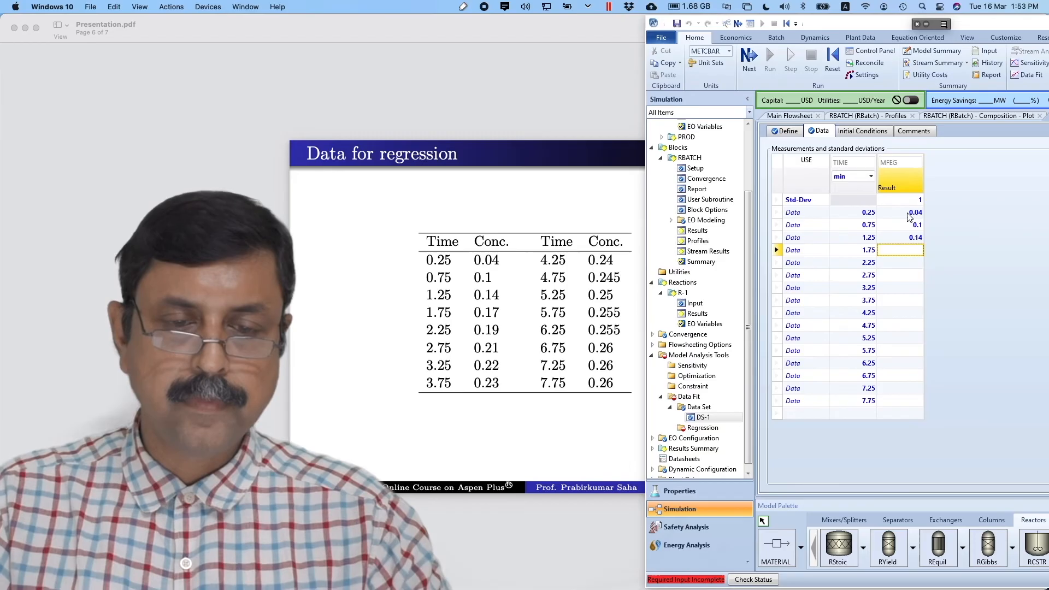
pyautogui.write('0.17')
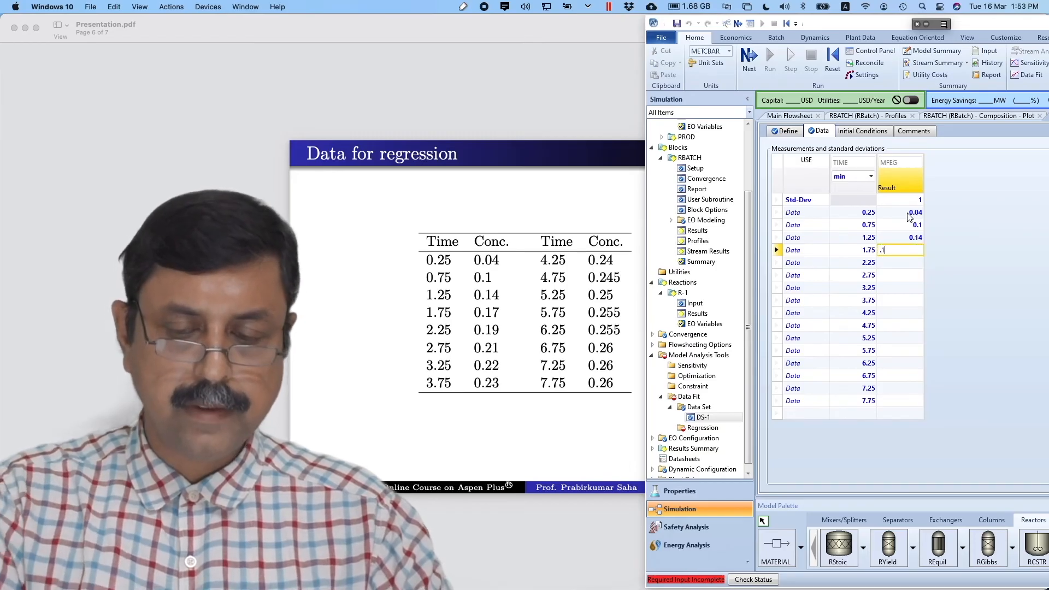
pyautogui.press('Return')
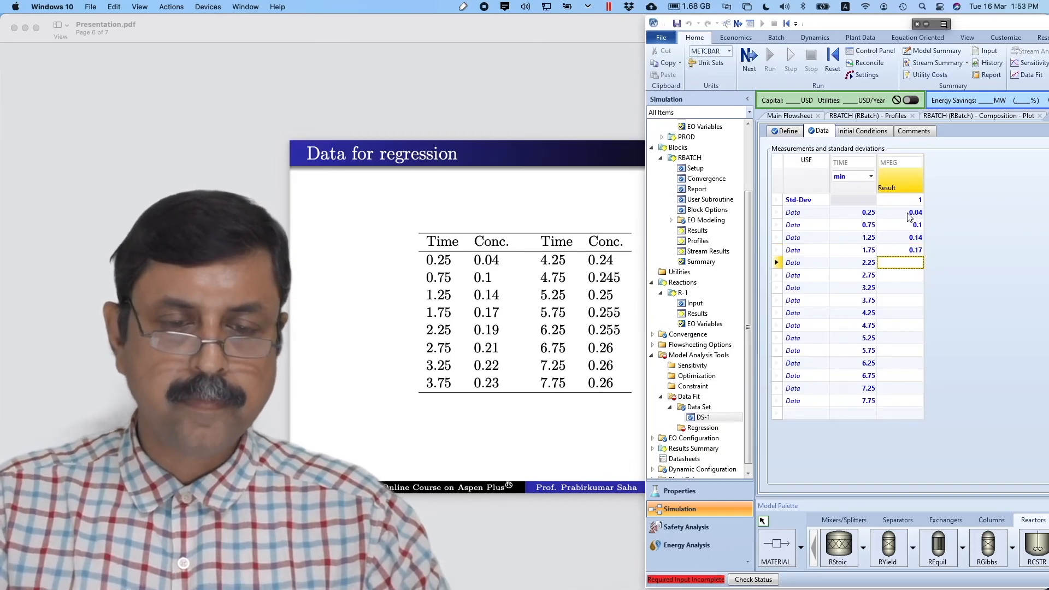
pyautogui.write('.')
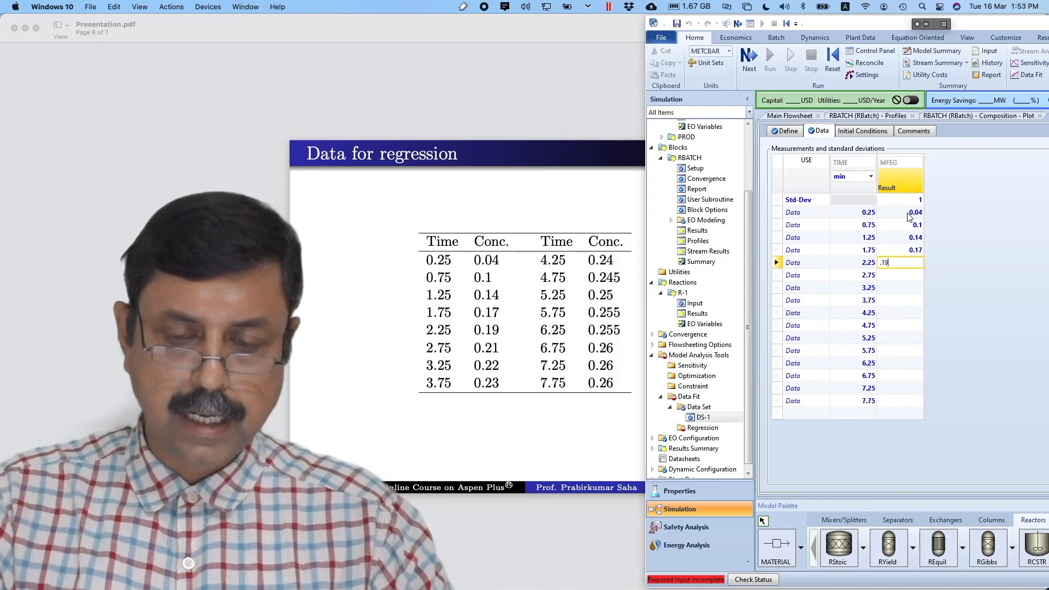
pyautogui.write('19')
pyautogui.press('Return')
pyautogui.write('.')
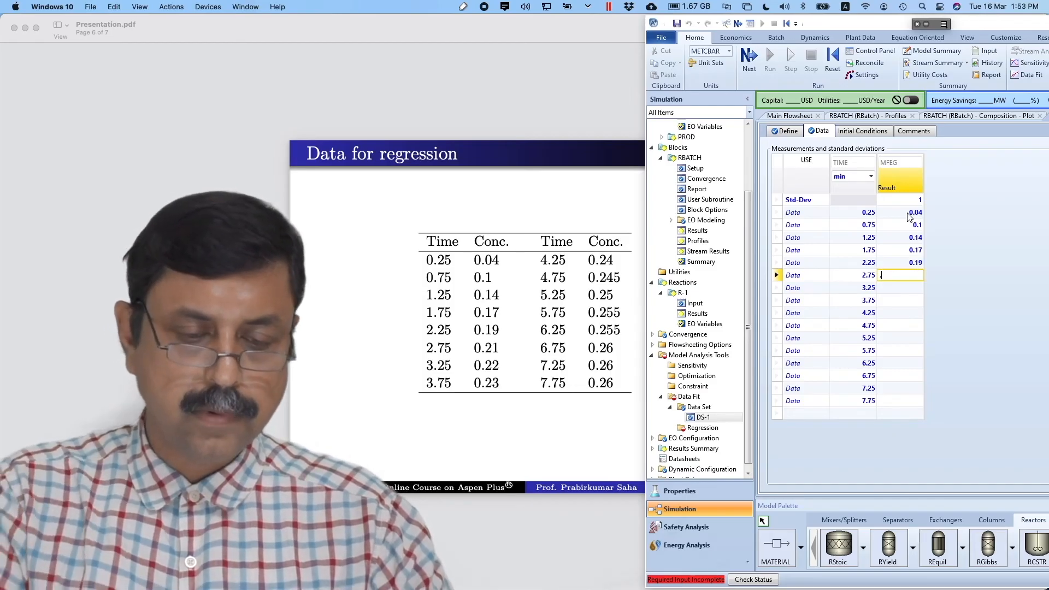
pyautogui.write('21')
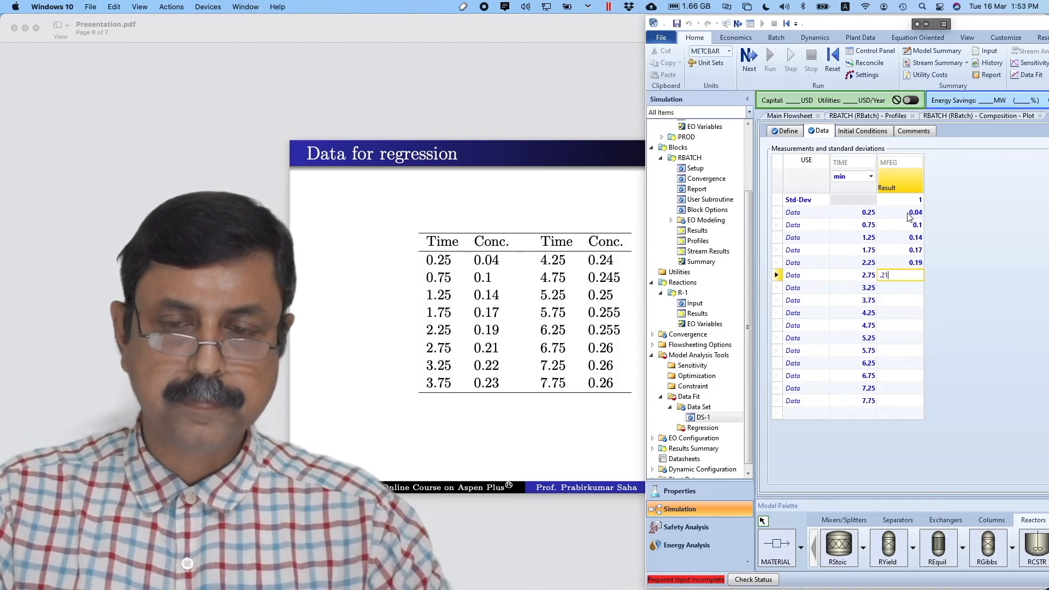
pyautogui.press('Return')
pyautogui.write('.22')
pyautogui.press('Return')
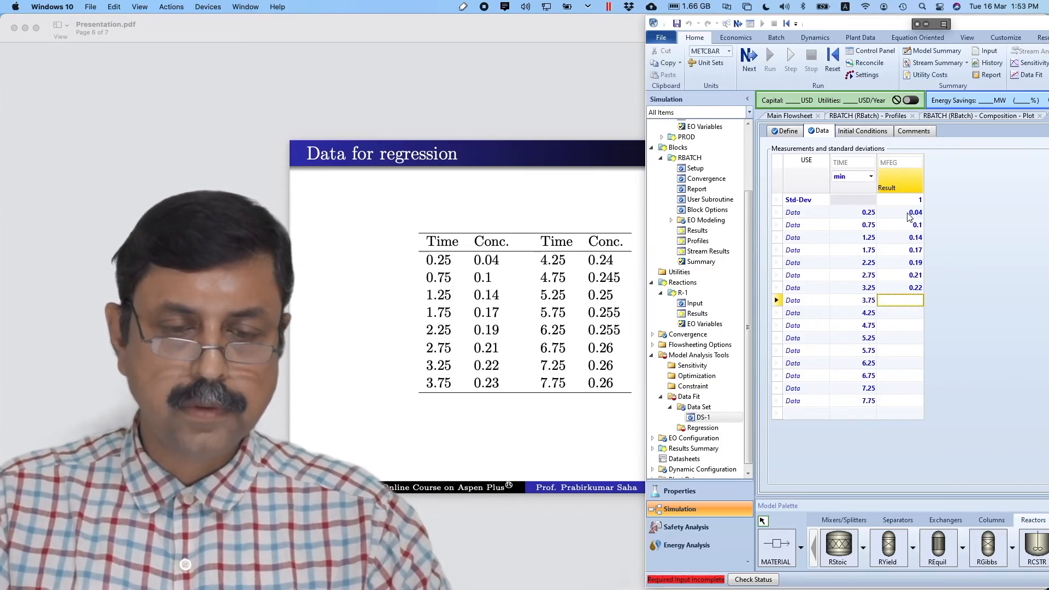
pyautogui.write('.23')
pyautogui.press('Return')
# - Enter MFEG values 0.24, 0.245, 0.25, 0.255, 0.255, 0.26, 0.26, 0.26 for times 4.25–7.75 min
pyautogui.write('.24')
pyautogui.press('Return')
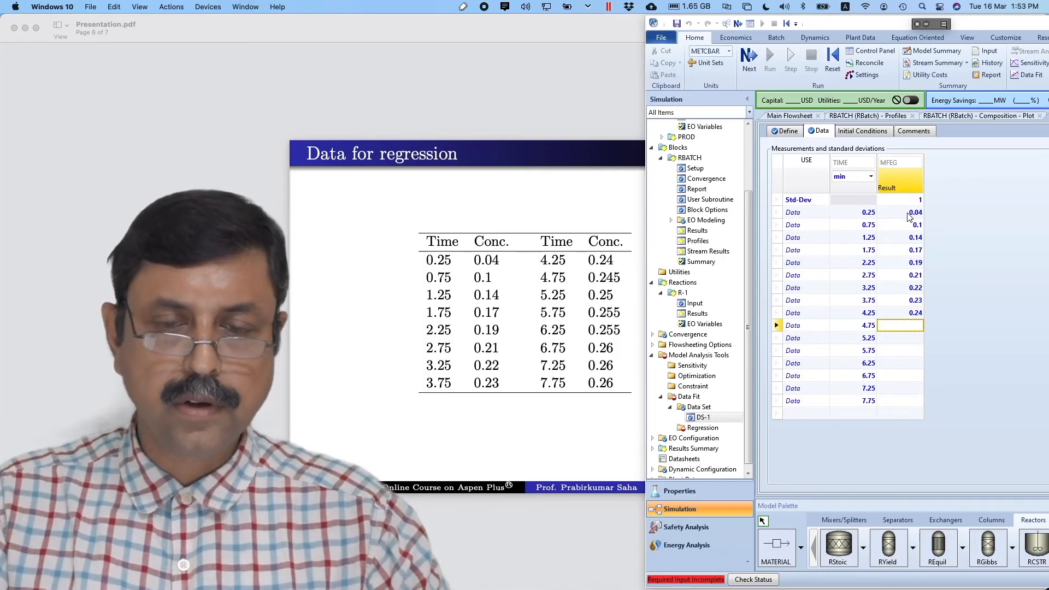
pyautogui.write('.245')
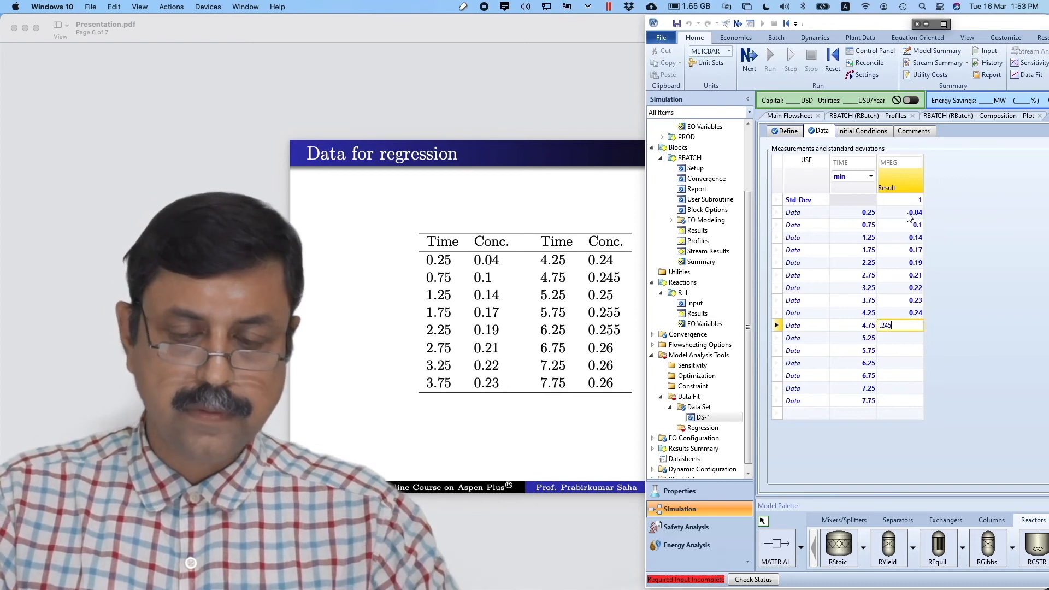
pyautogui.press('Return')
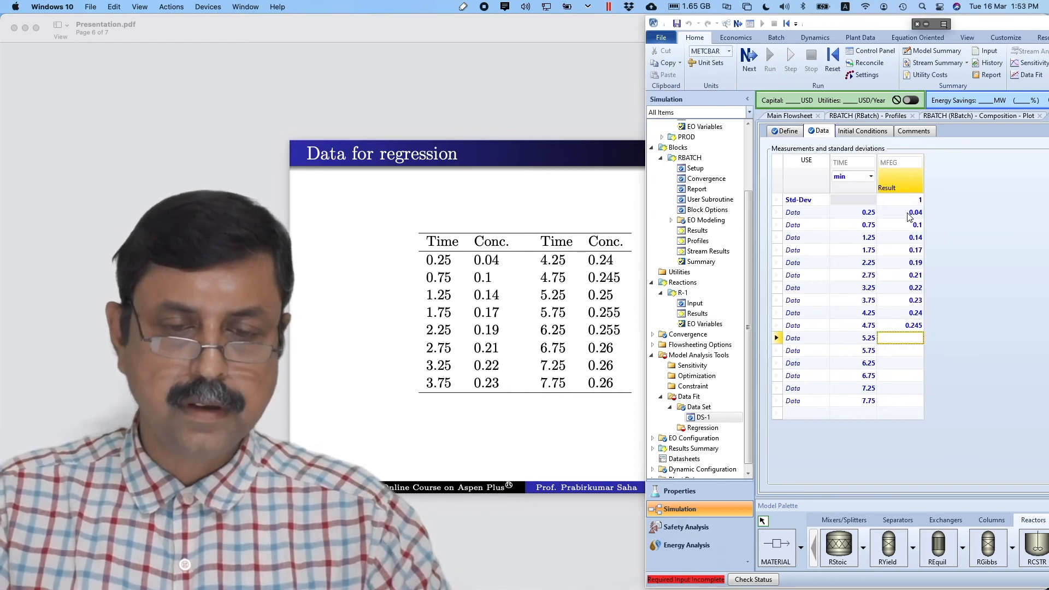
pyautogui.write('.2')
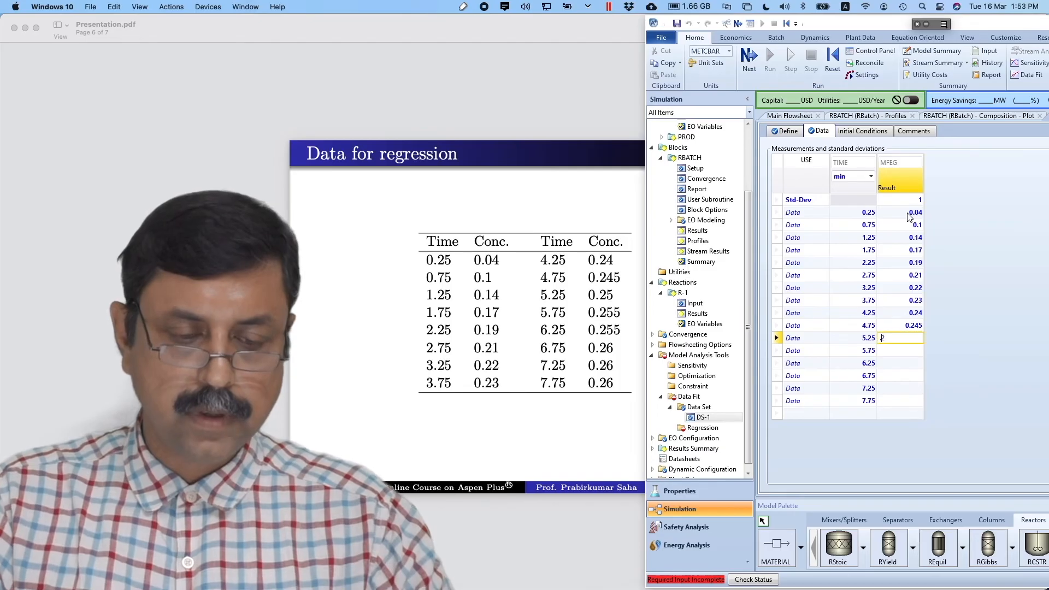
pyautogui.write('5')
pyautogui.press('Return')
pyautogui.write('.255')
pyautogui.press('Return')
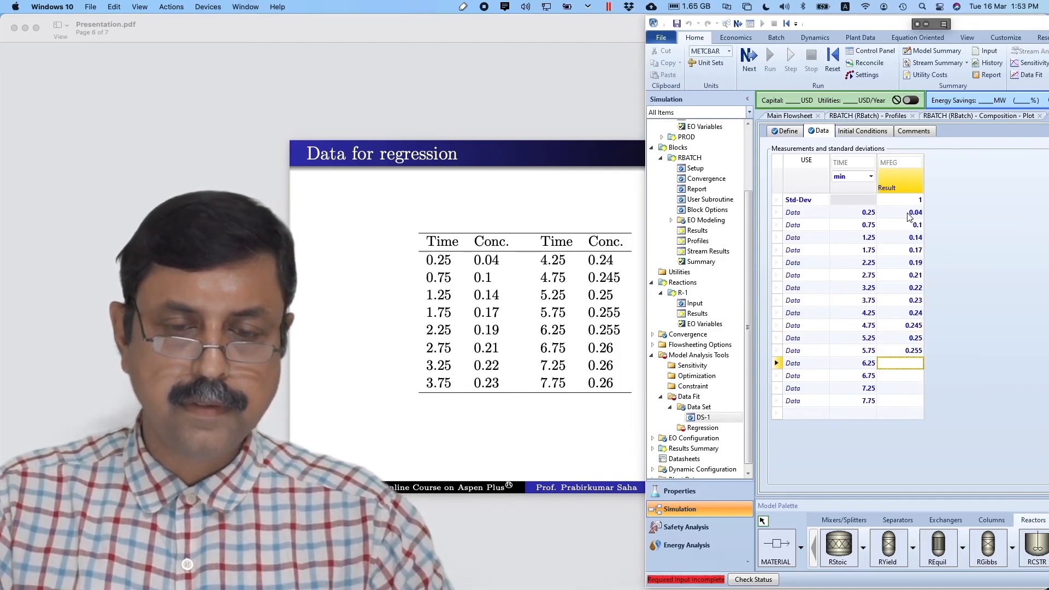
pyautogui.write('.25')
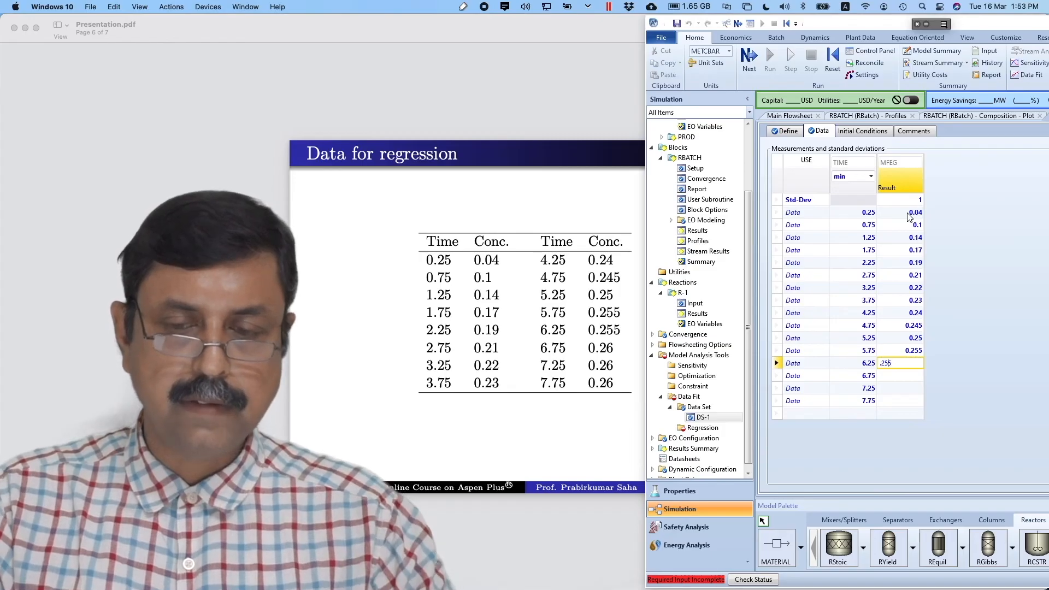
pyautogui.write('5')
pyautogui.press('Return')
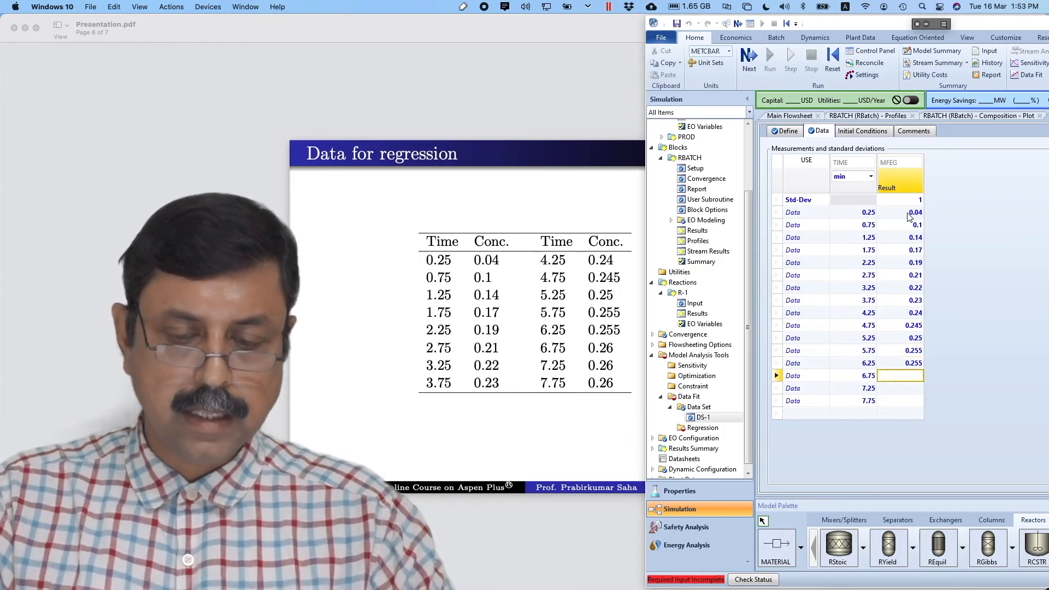
pyautogui.write('.26')
pyautogui.press('Return')
pyautogui.write('.26')
pyautogui.press('Return')
pyautogui.write('.2')
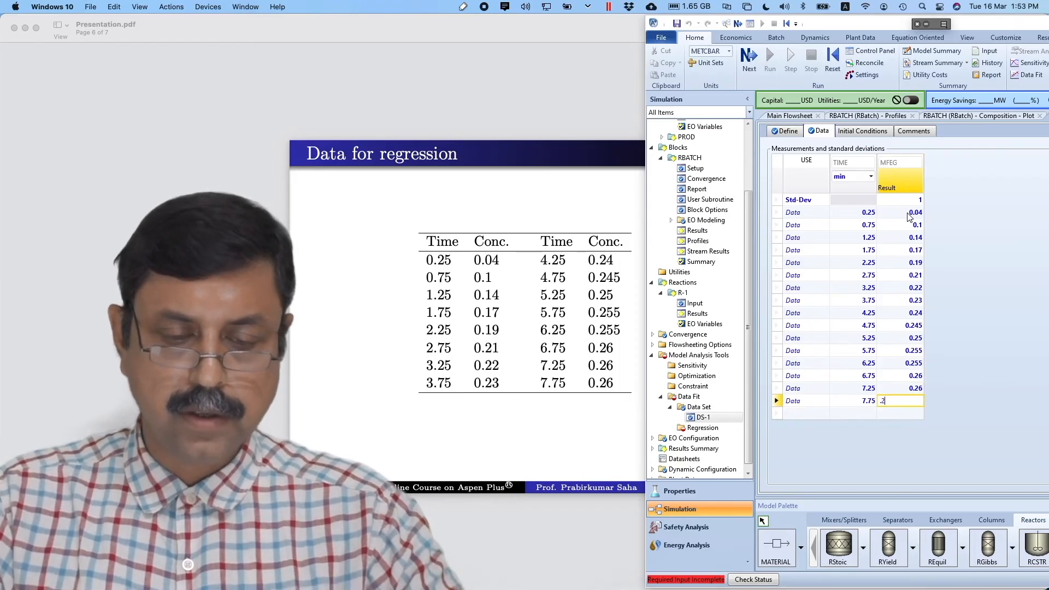
pyautogui.write('6')
pyautogui.press('Return')
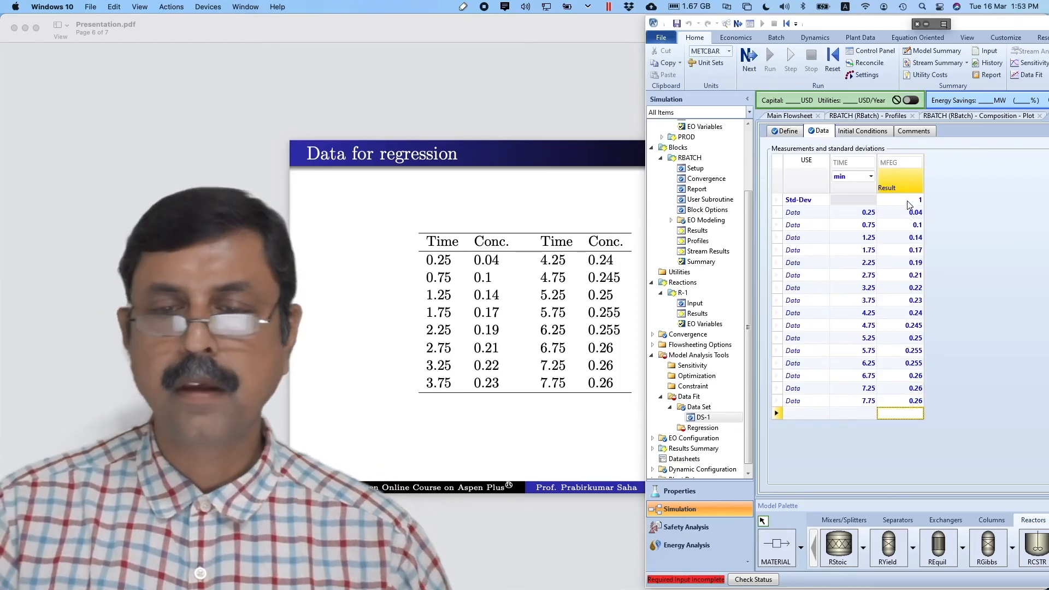
# - Maximize the Aspen Plus window and bring up the Add Curve list of existing plots
pyautogui.moveTo(978, 25); pyautogui.dragTo(336, 21)
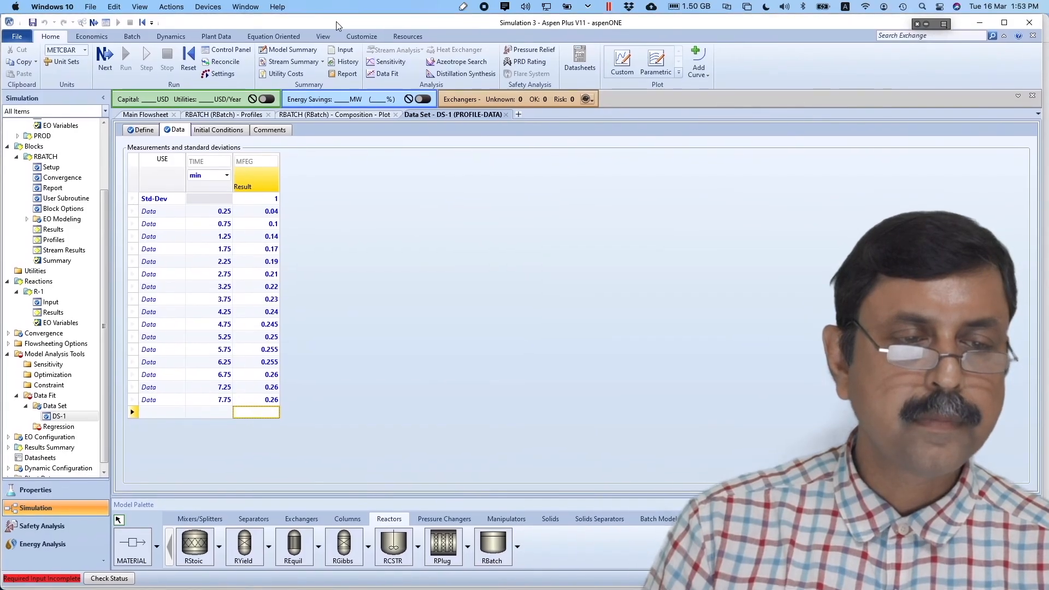
pyautogui.doubleClick(336, 21)
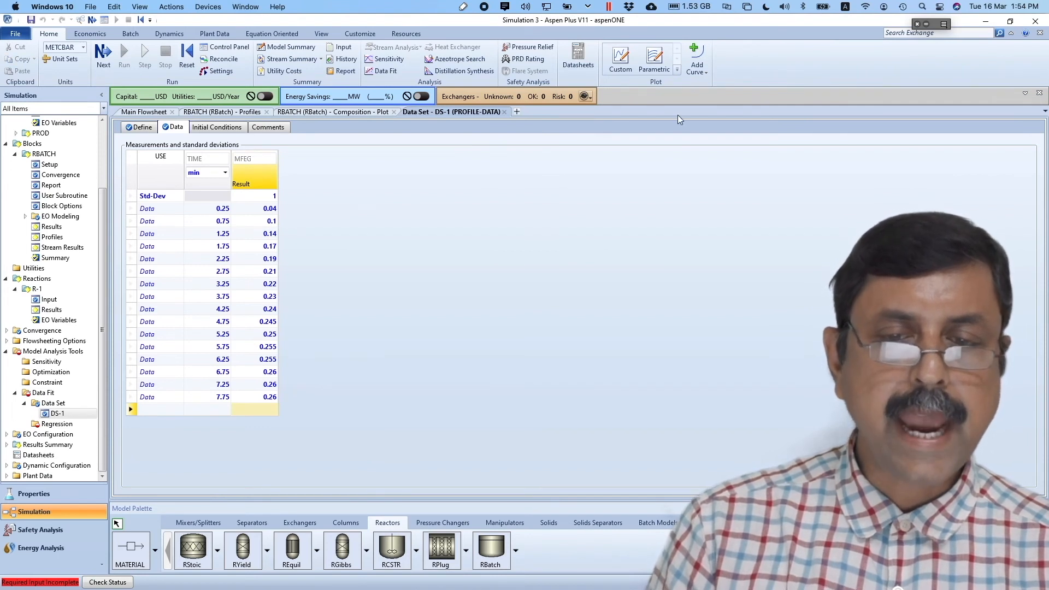
pyautogui.click(705, 71)
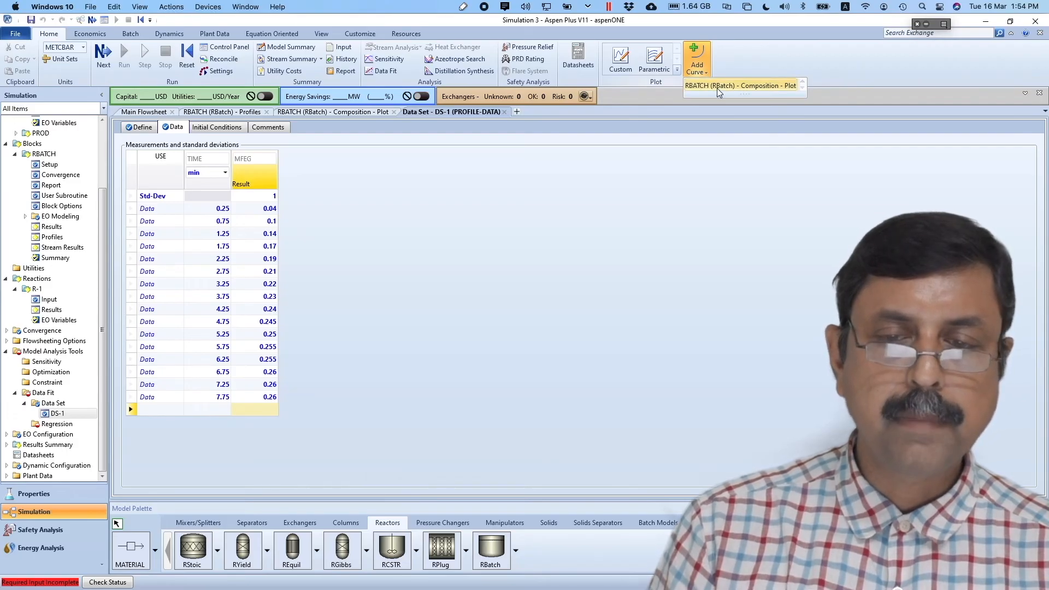
# - Add MFEG Result versus TIME (min) to the RBATCH (RBatch) Composition plot
pyautogui.click(717, 88)
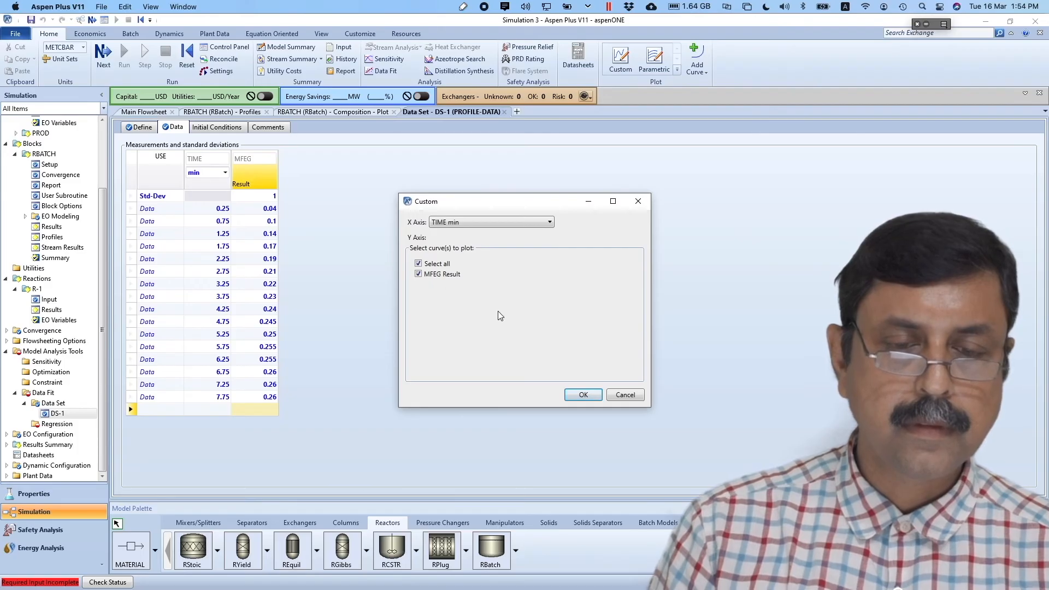
pyautogui.click(579, 395)
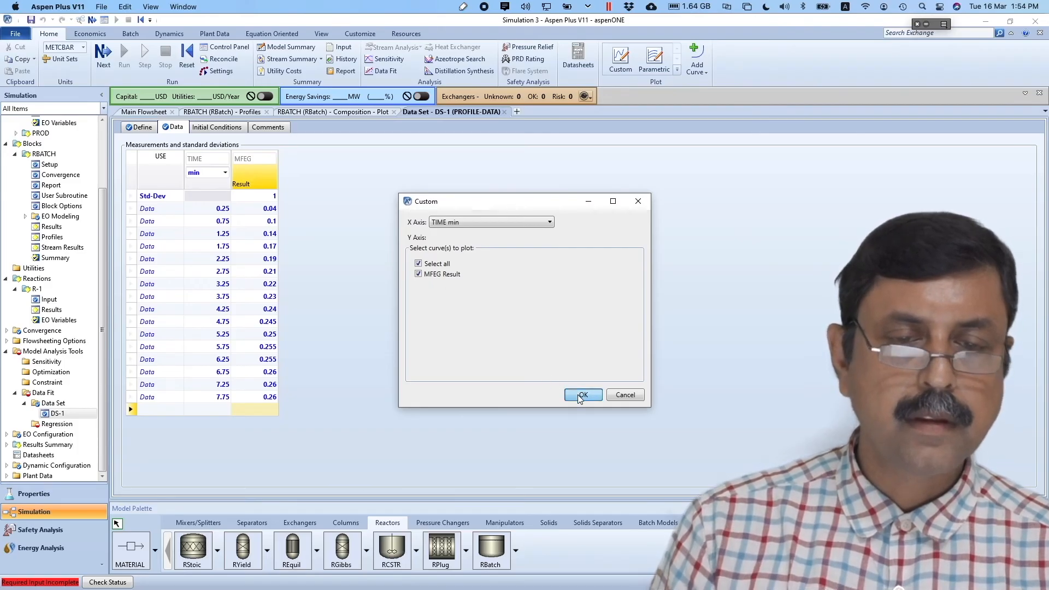
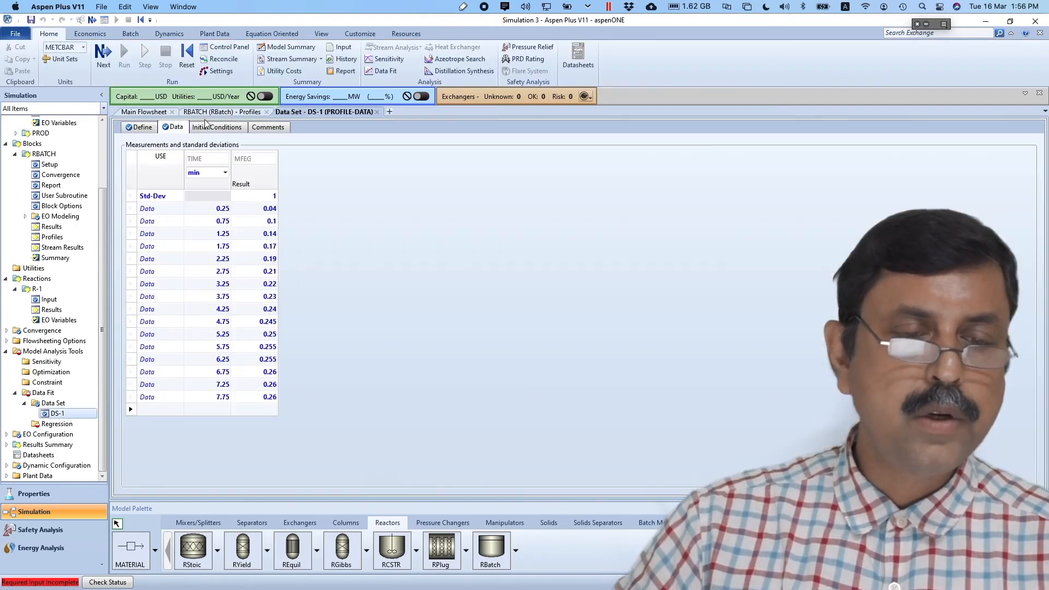
# - Close the RBATCH Composition plot so DS-1's MFEG data table is visible
pyautogui.click(393, 112)
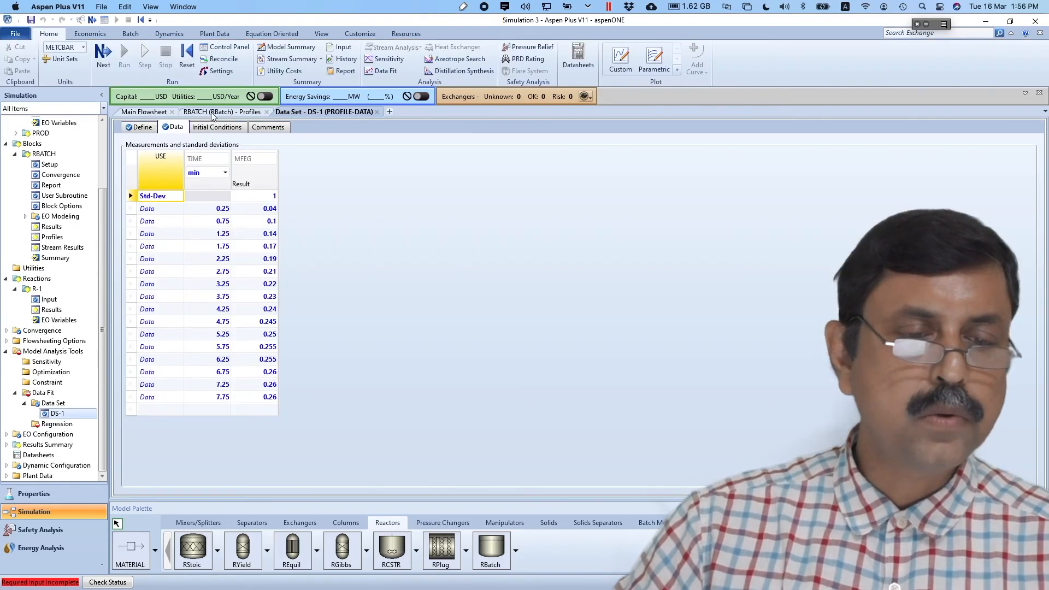
# - Create regression DR-1 and select data set DS-1 as the data to fit
pyautogui.click(52, 424)
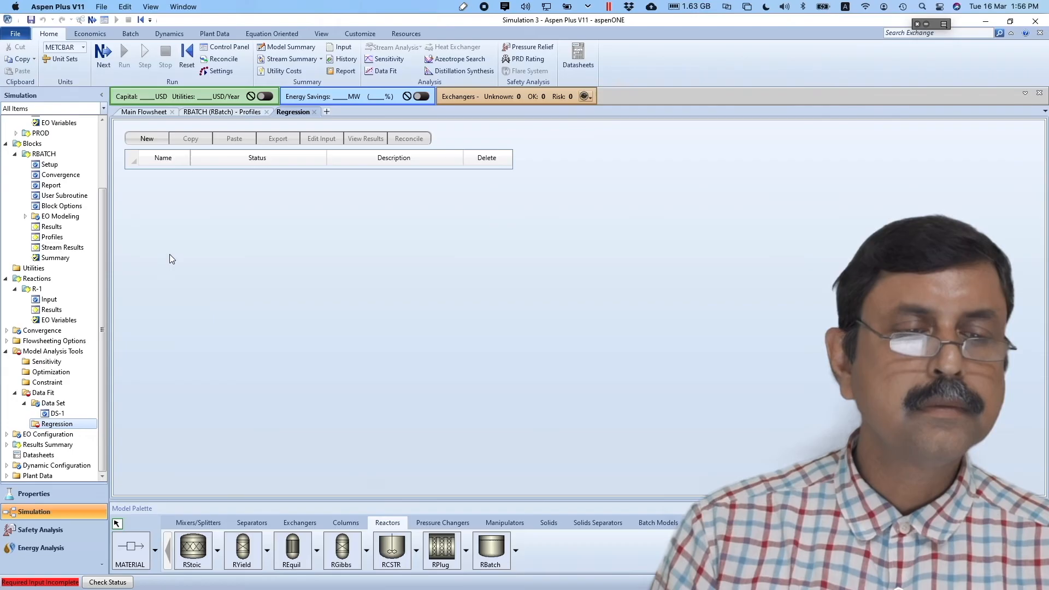
pyautogui.click(151, 137)
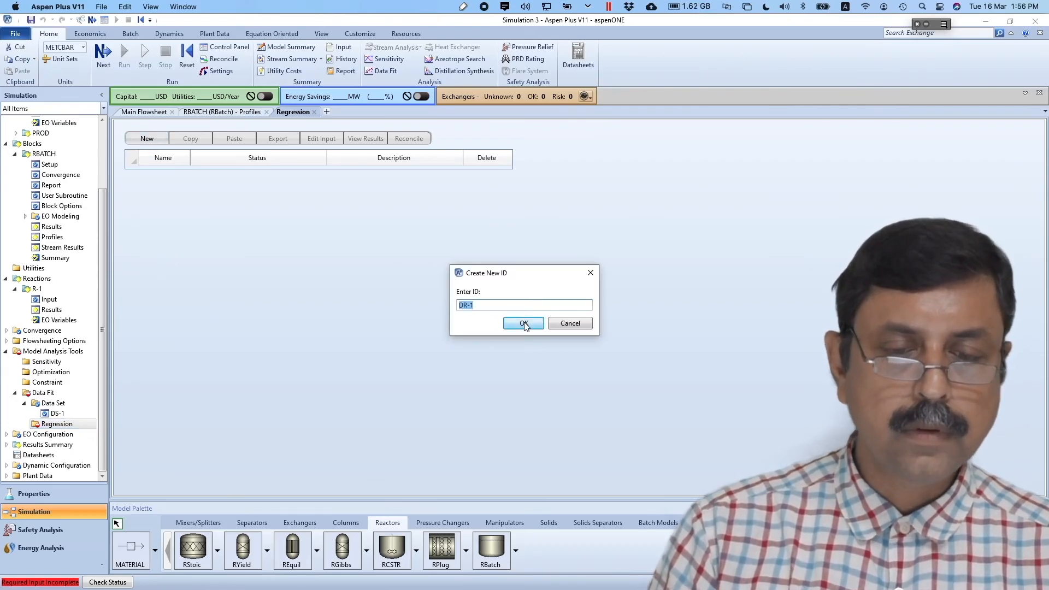
pyautogui.click(524, 323)
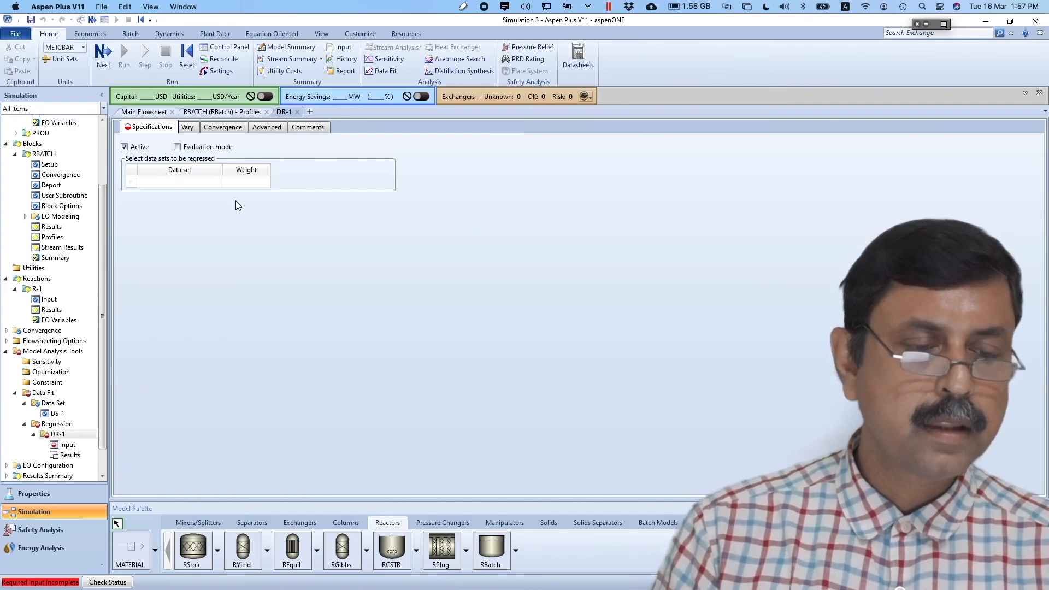
pyautogui.click(208, 182)
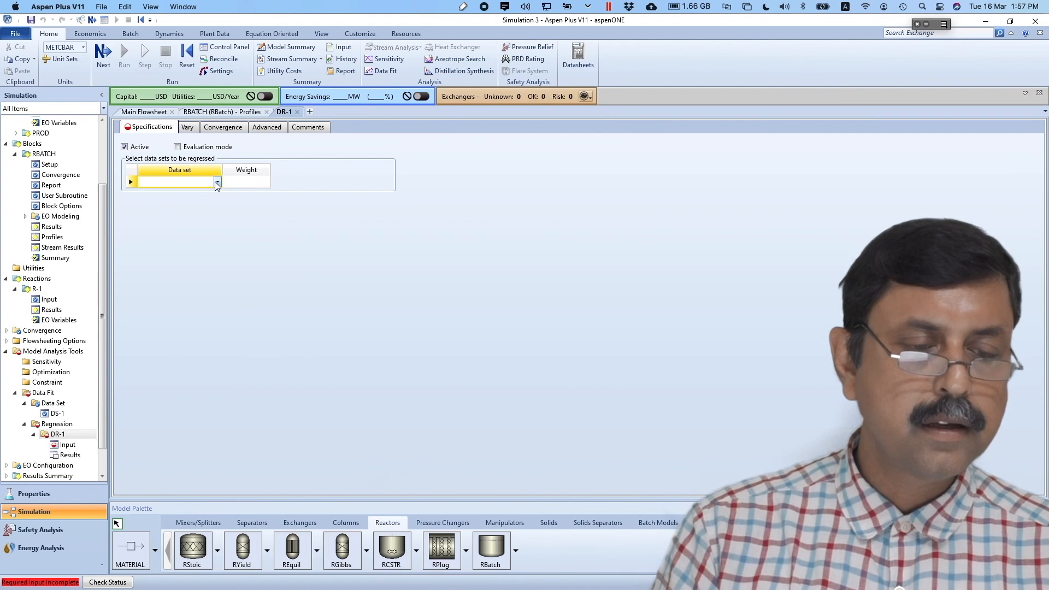
pyautogui.click(217, 183)
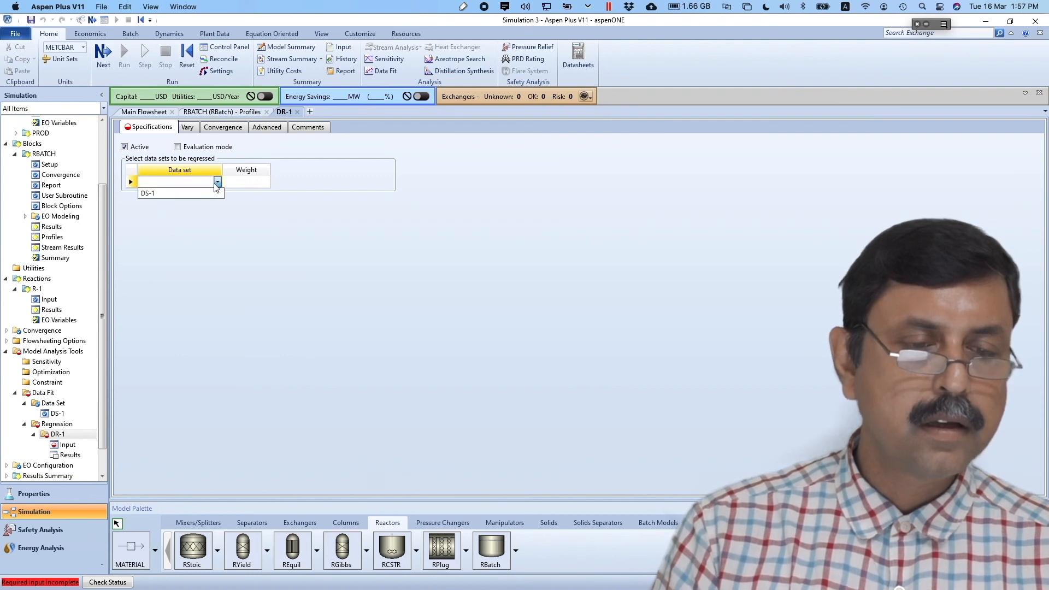
pyautogui.click(198, 194)
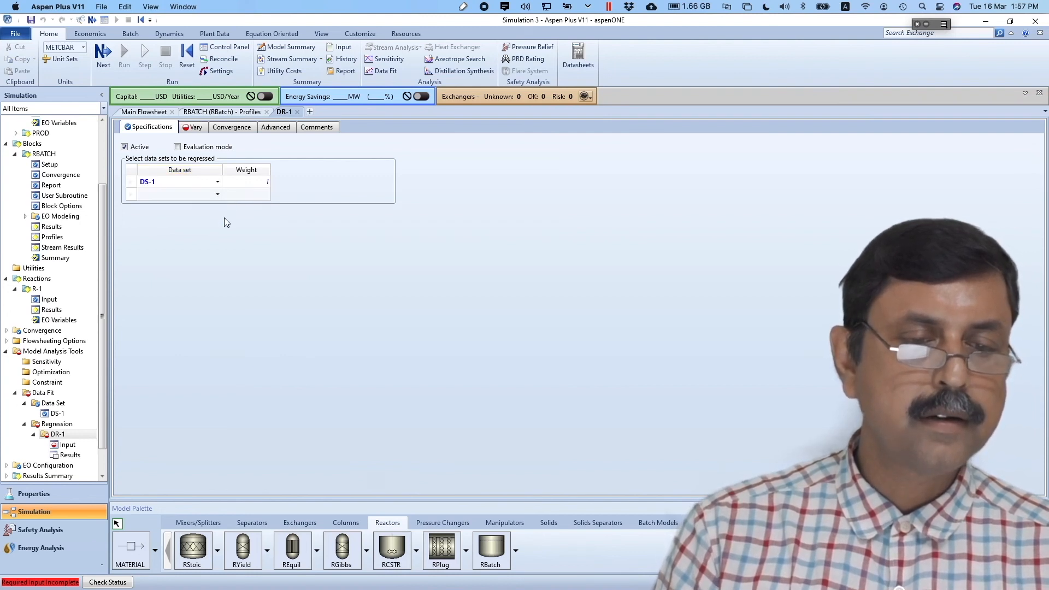
# - Add manipulated variable 1 on the Vary tab, then bring the presentation slides forward
pyautogui.click(195, 128)
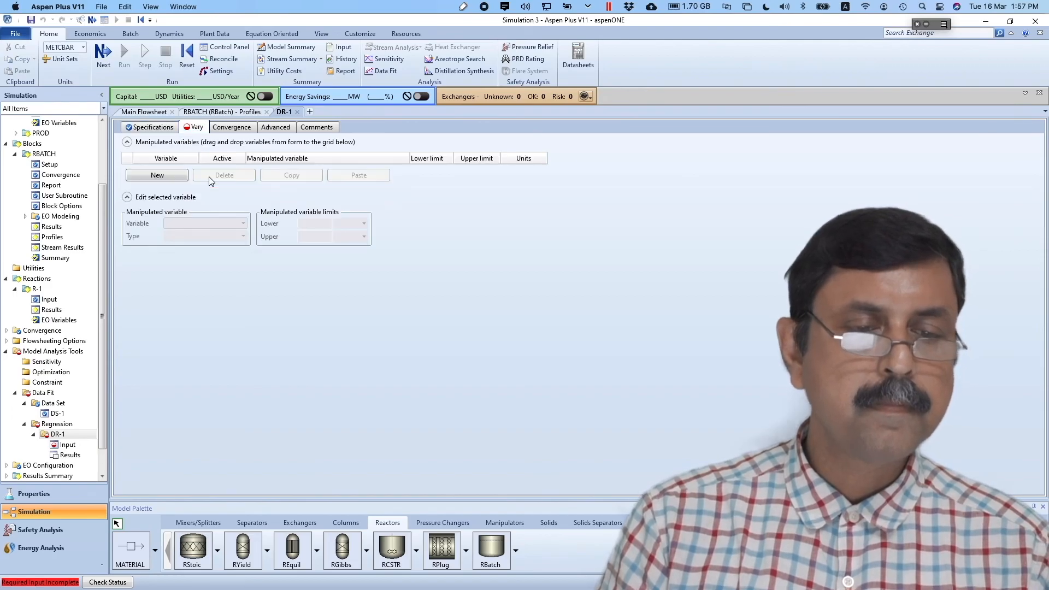
pyautogui.click(176, 179)
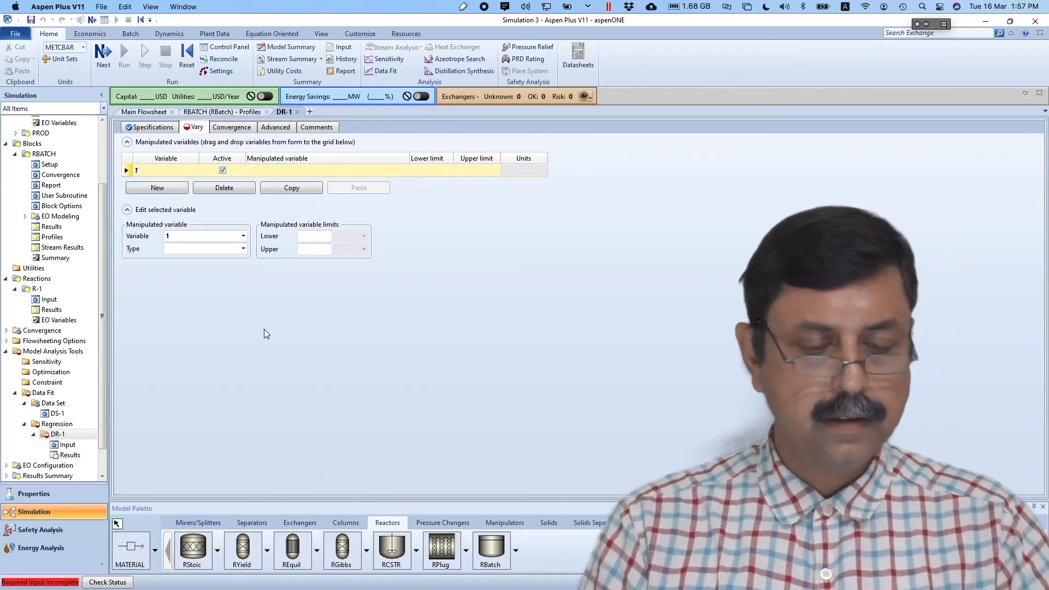
pyautogui.press('super+Tab')
pyautogui.press('super+Tab')
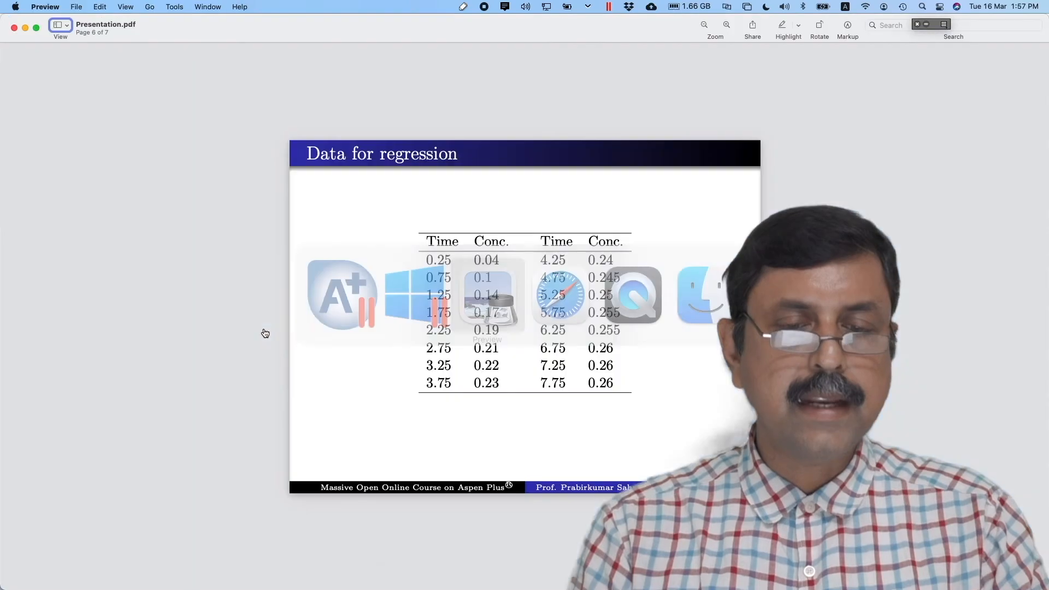
# - Show the page 5 'Simulation data fit' slide (E = 6×10⁷ J/kmol, k = 2.55×10⁶), then return to Aspen Plus
pyautogui.scroll(5, 543, 338)
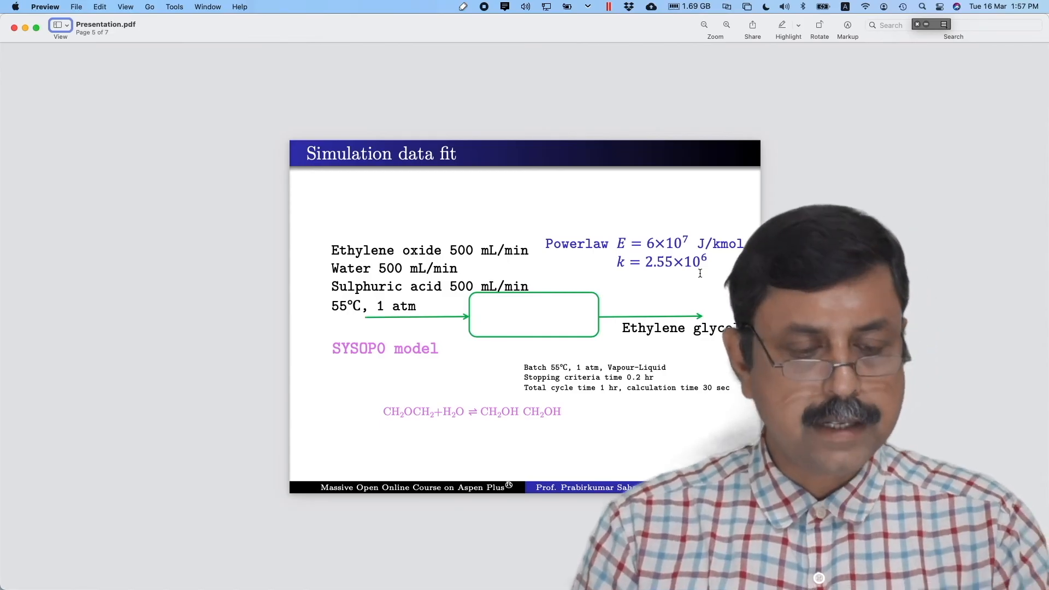
pyautogui.press('super+Tab')
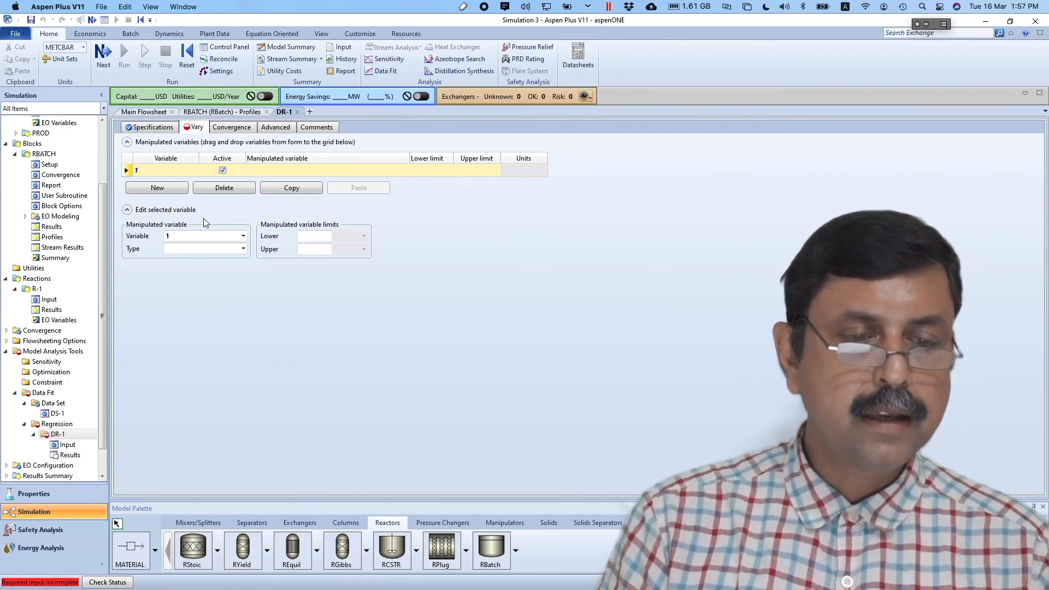
# - Set manipulated variable 1's type to React-Var, replacing a first Block-Var RBATCH choice
pyautogui.click(242, 249)
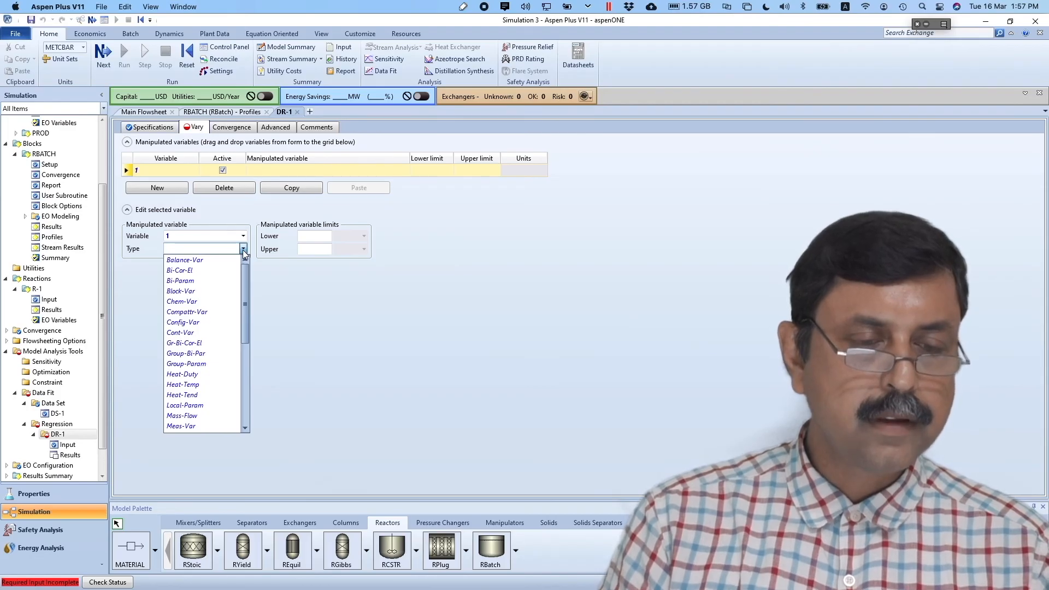
pyautogui.click(206, 291)
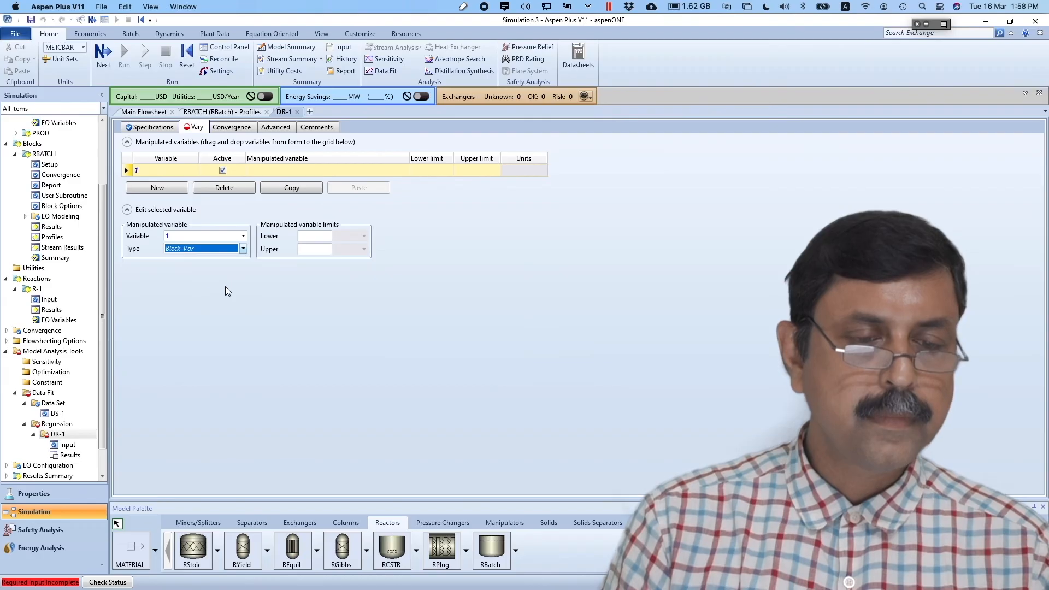
pyautogui.click(242, 261)
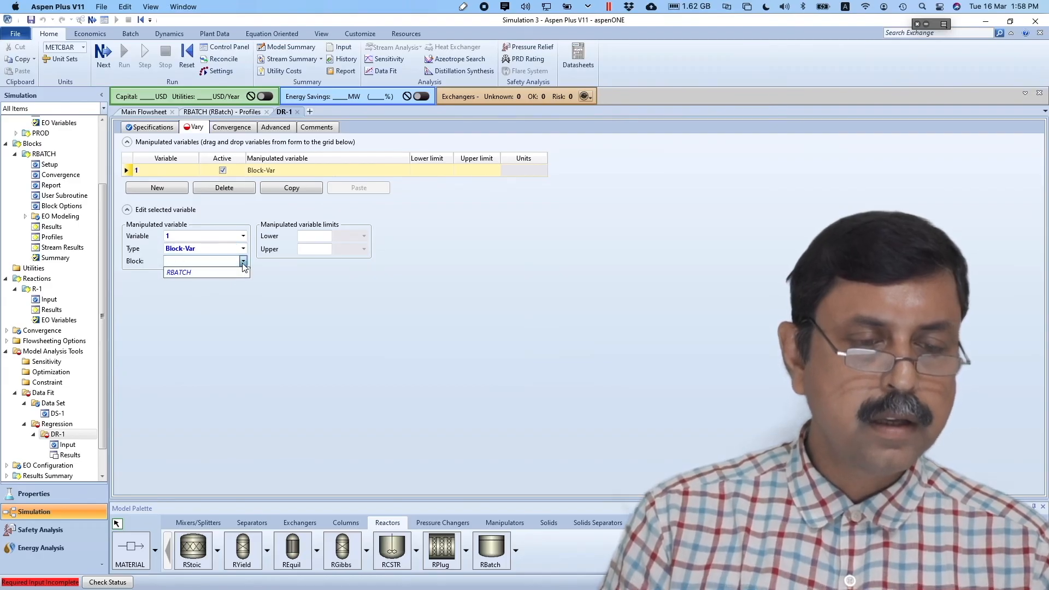
pyautogui.click(223, 272)
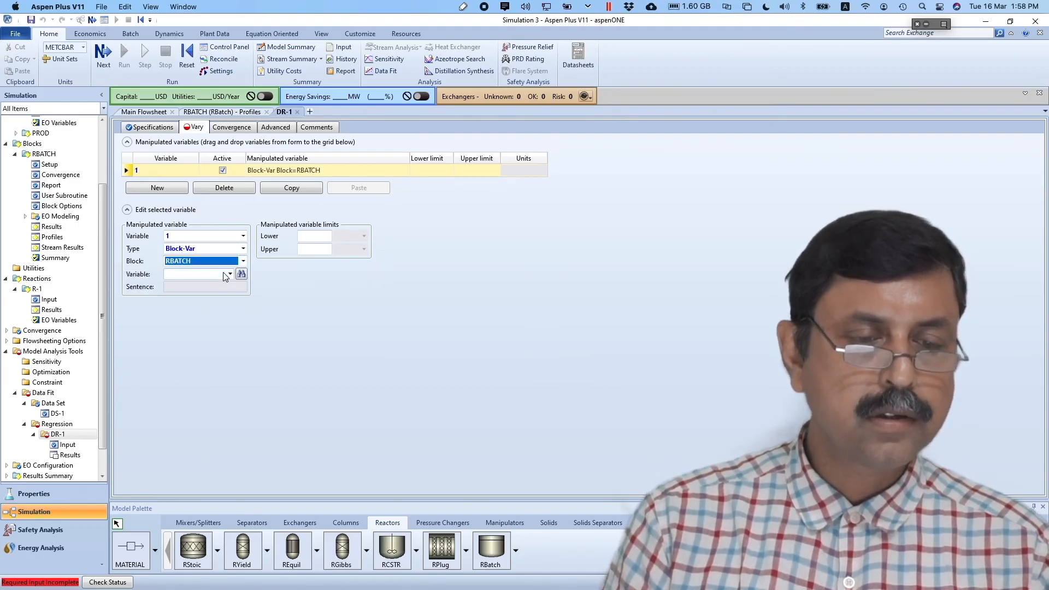
pyautogui.click(243, 249)
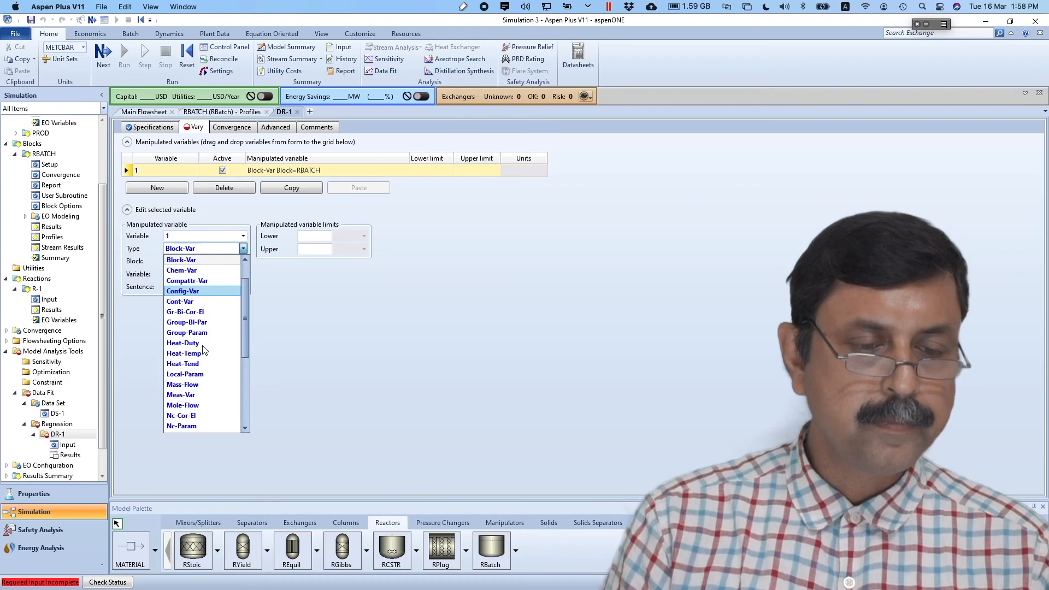
pyautogui.moveTo(245, 313); pyautogui.dragTo(239, 384)
pyautogui.scroll(-1, 233, 378)
pyautogui.click(197, 333)
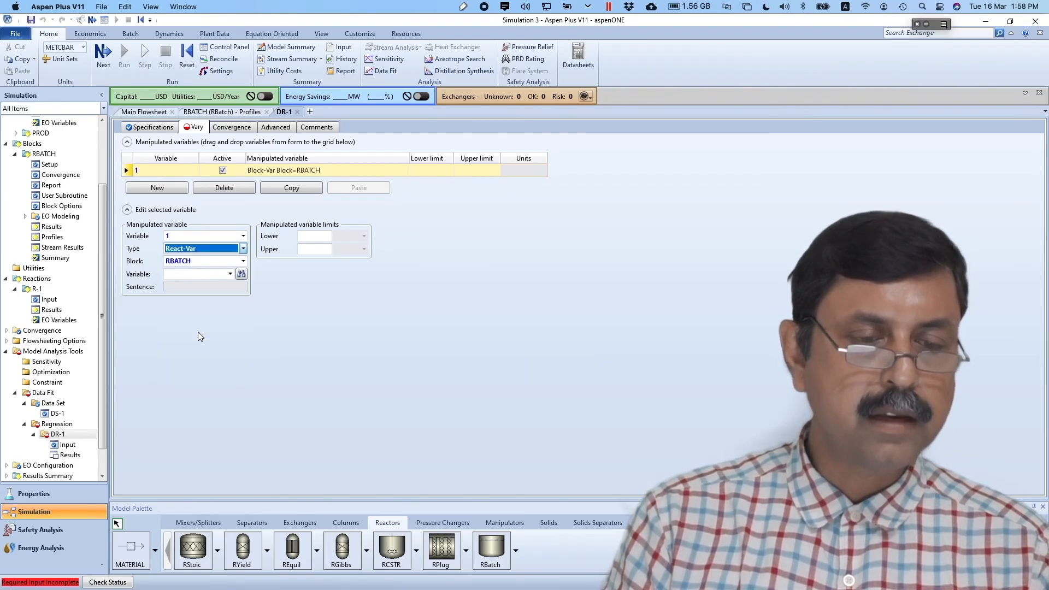
# - Point the variable at reaction set R-1's PRE-EXP with ID1 = 1
pyautogui.click(242, 261)
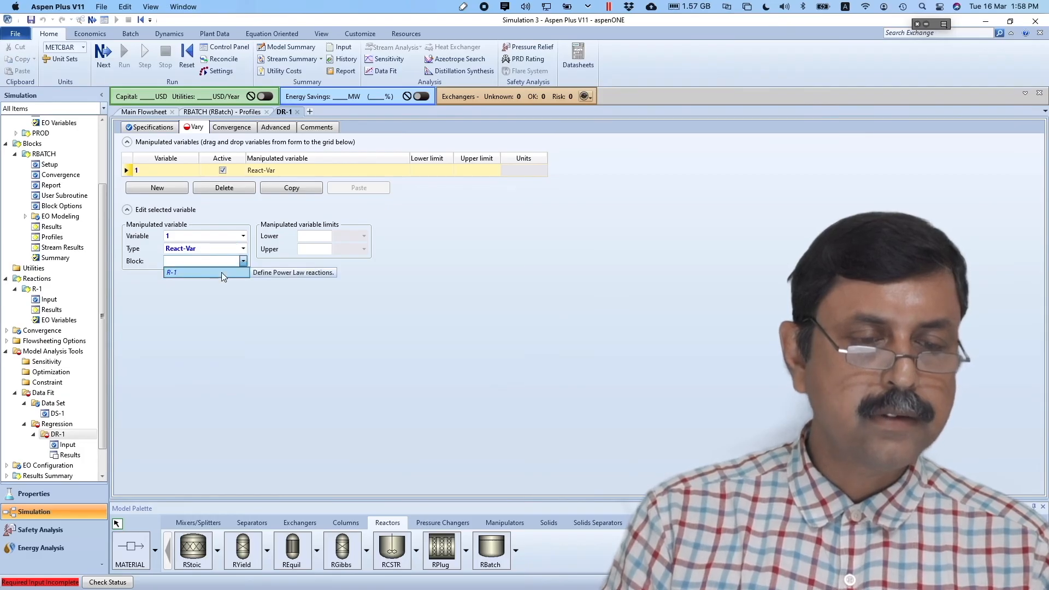
pyautogui.click(221, 272)
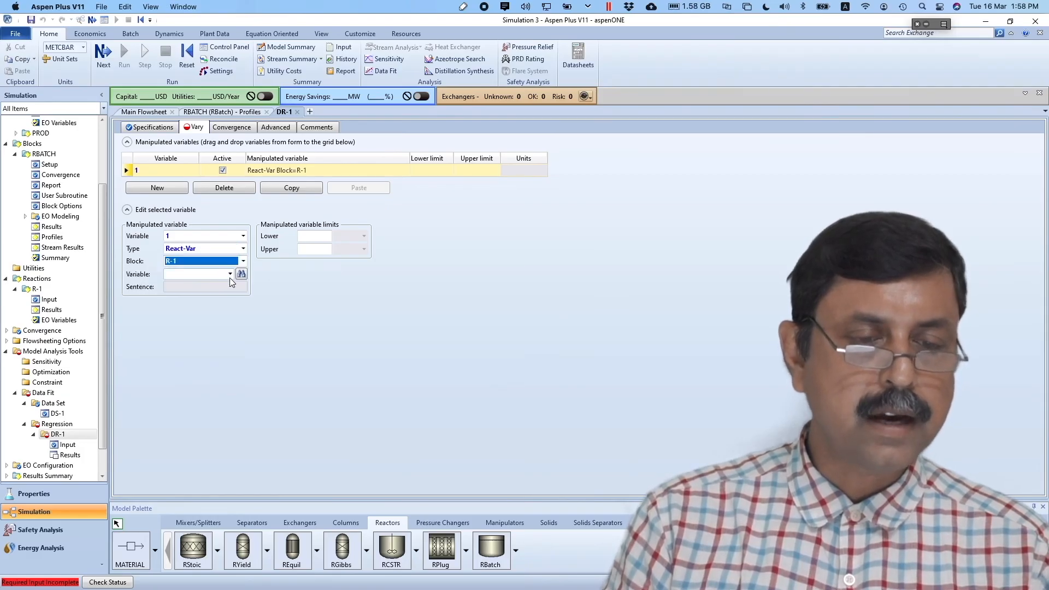
pyautogui.click(230, 274)
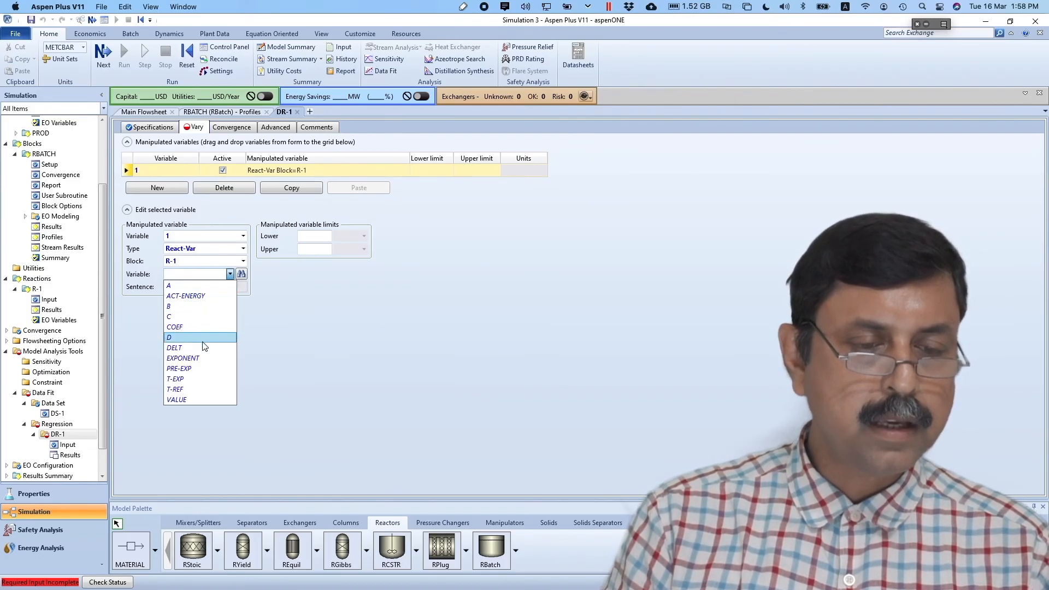
pyautogui.click(189, 369)
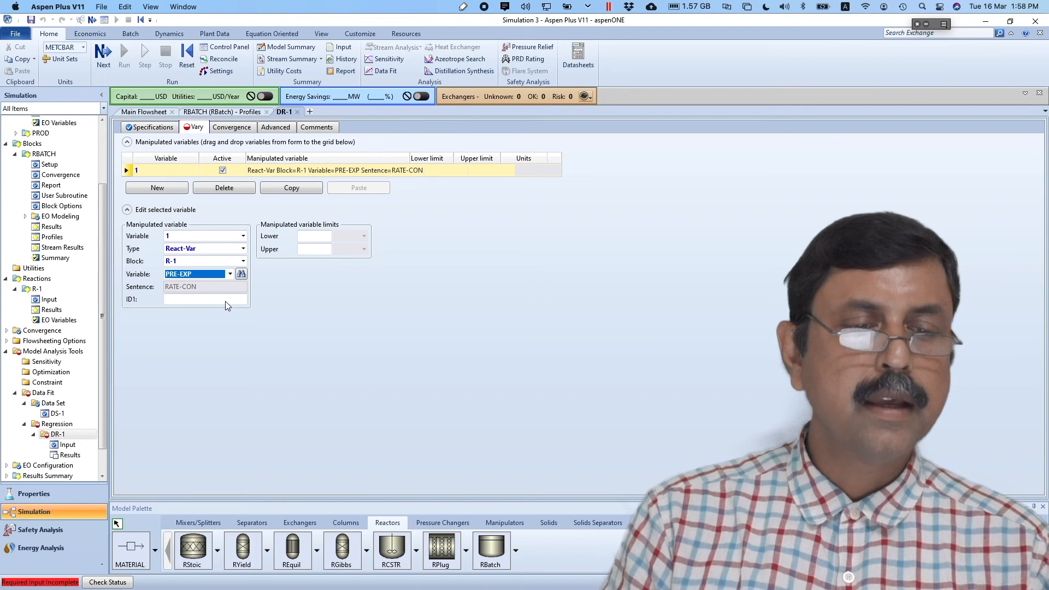
pyautogui.click(225, 300)
pyautogui.write('1')
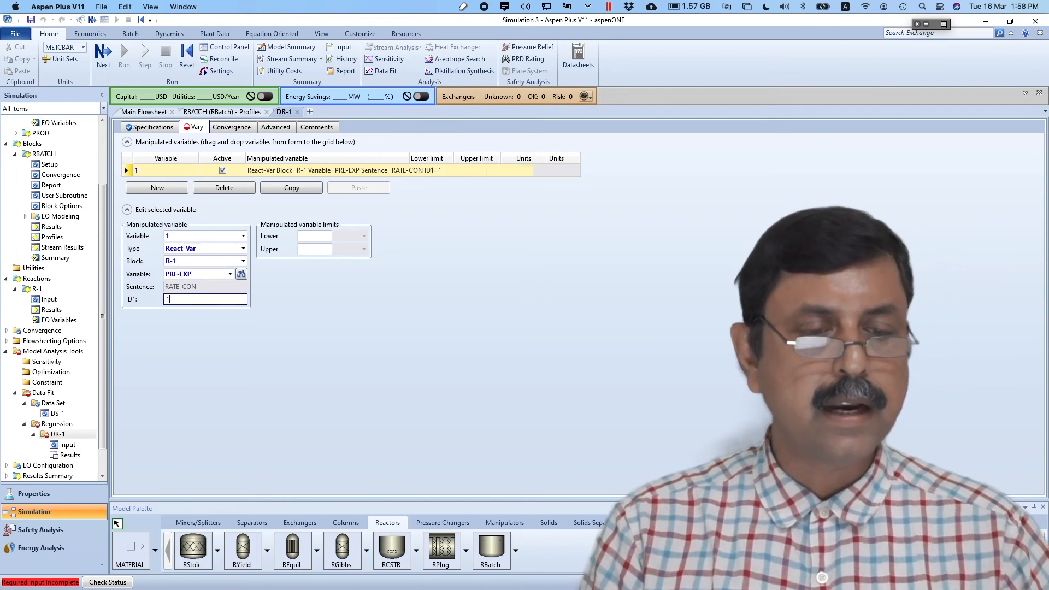
pyautogui.click(277, 388)
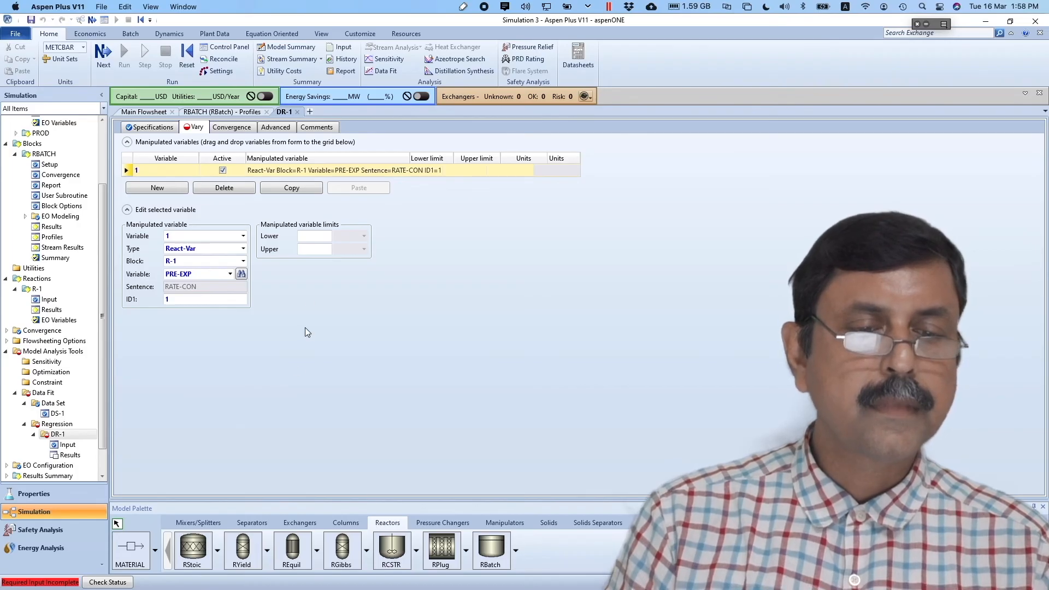
pyautogui.click(310, 237)
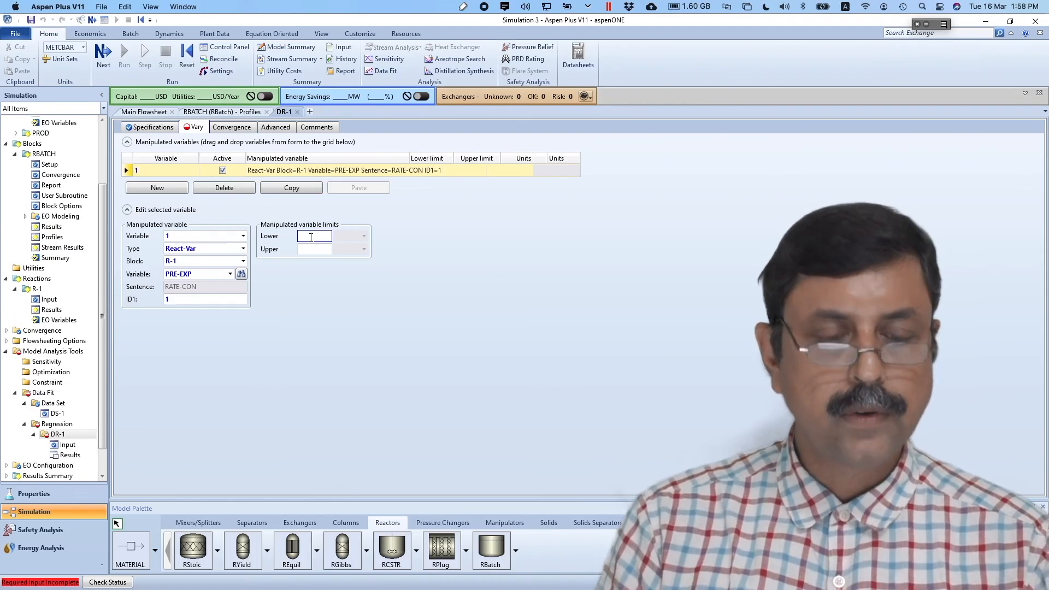
# - Set PRE-EXP's lower limit to 2.4e6 and upper limit to 2.6e6, re-entering the upper limit after a paste warning
pyautogui.press('super+Tab')
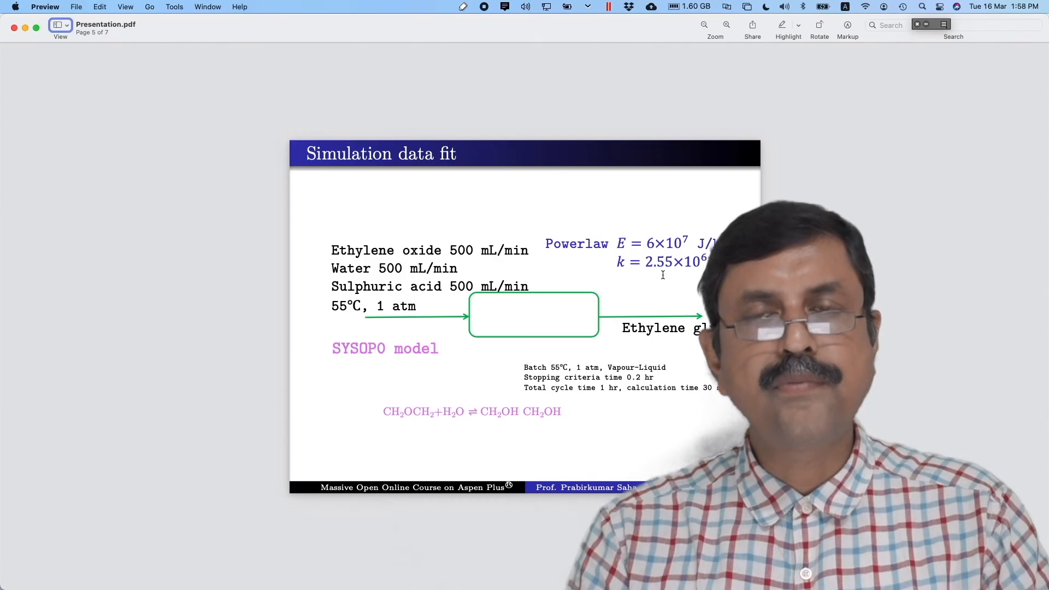
pyautogui.press('super+Tab')
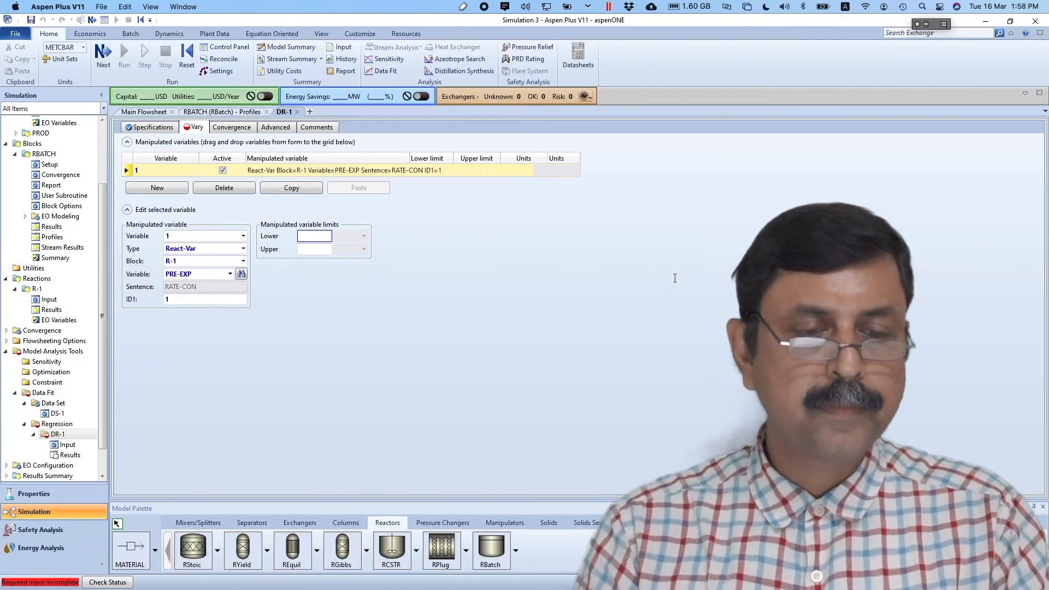
pyautogui.write('2.4')
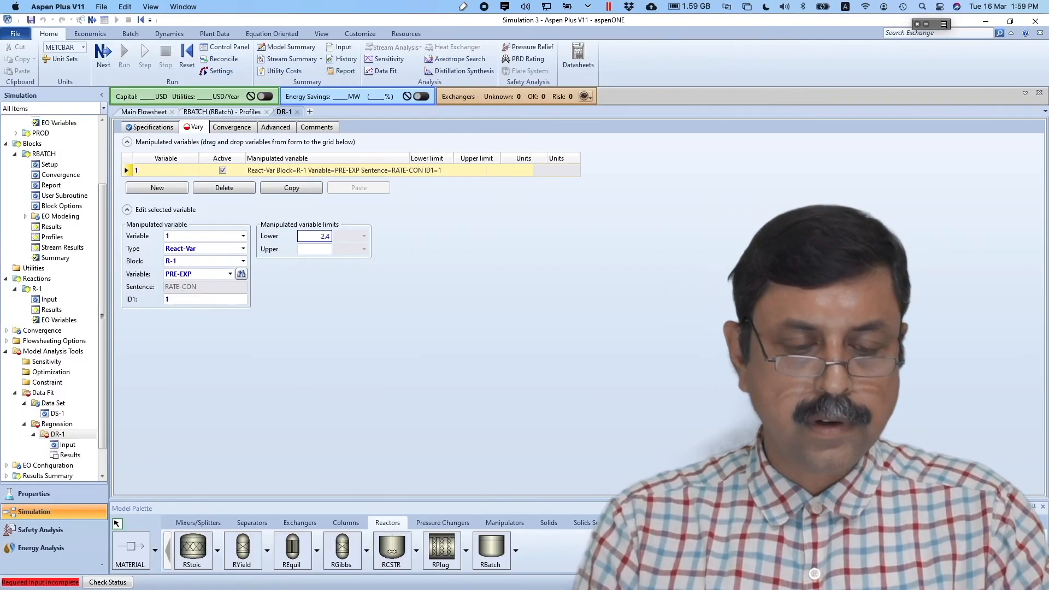
pyautogui.write('e6')
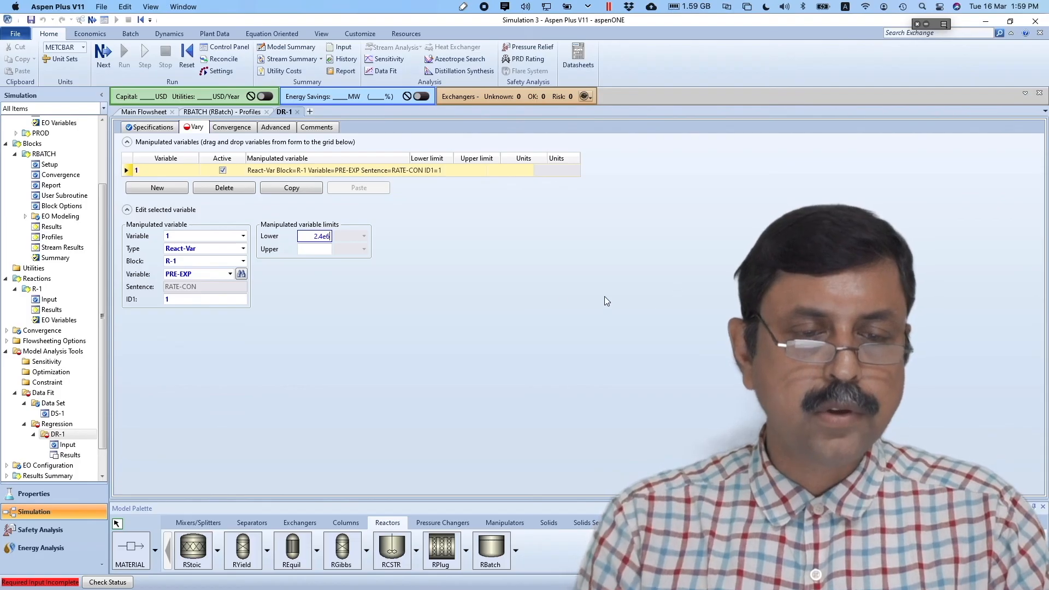
pyautogui.click(326, 249)
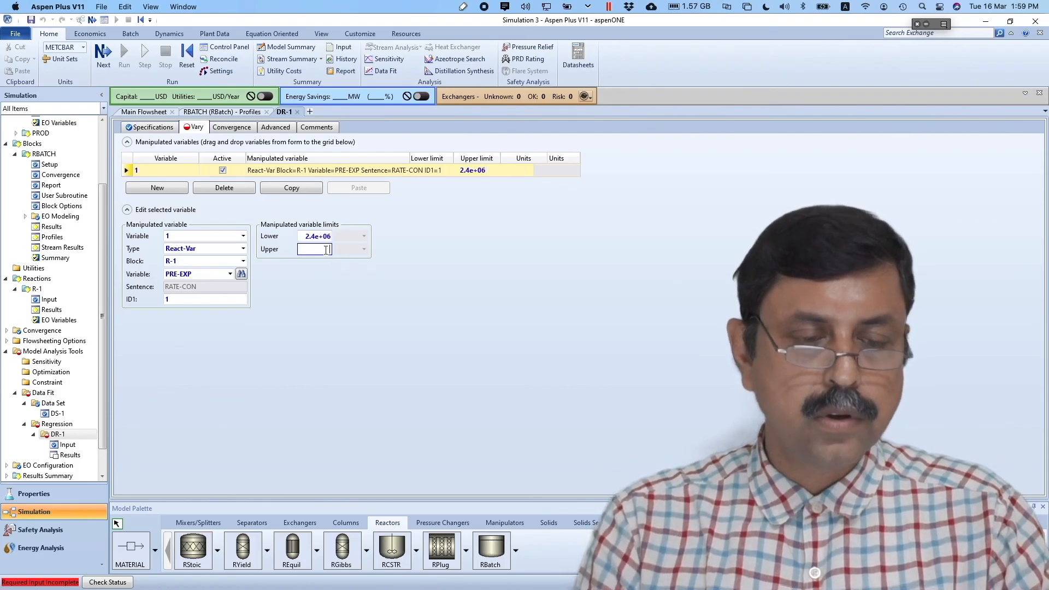
pyautogui.write('2.6')
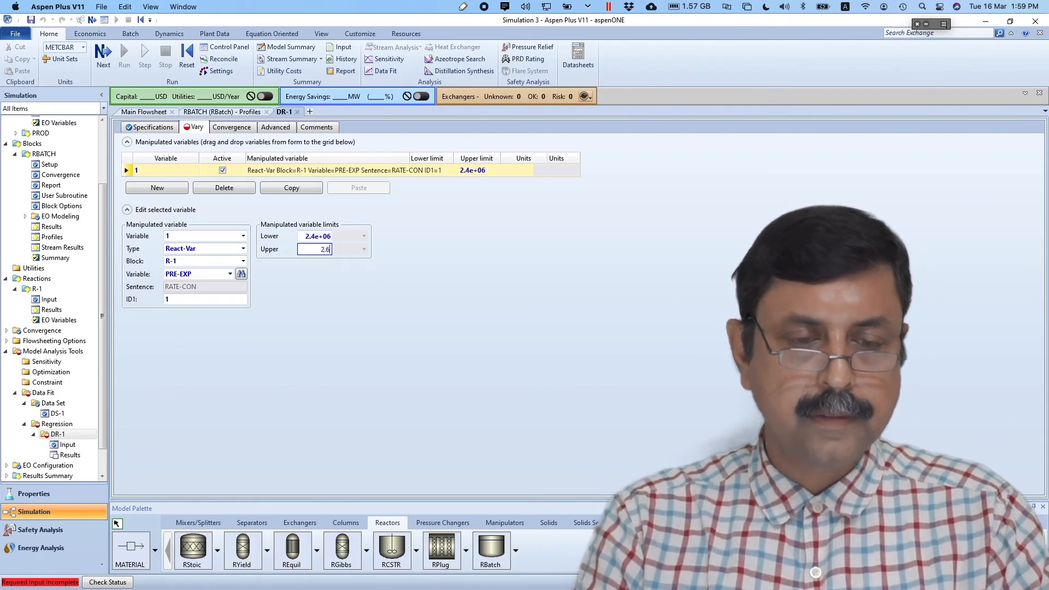
pyautogui.write('e6')
pyautogui.click(361, 304)
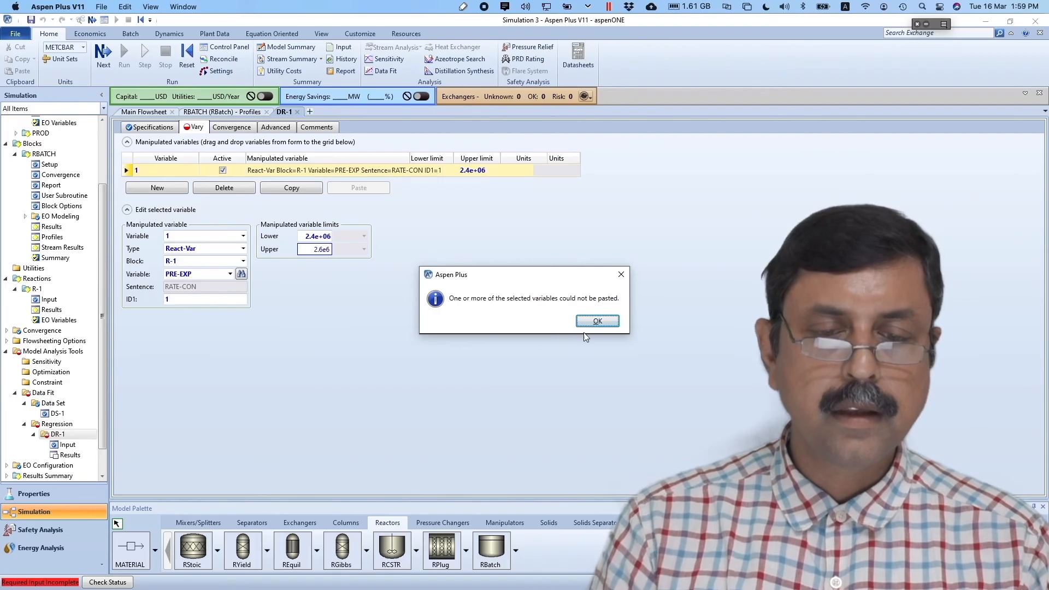
pyautogui.click(597, 322)
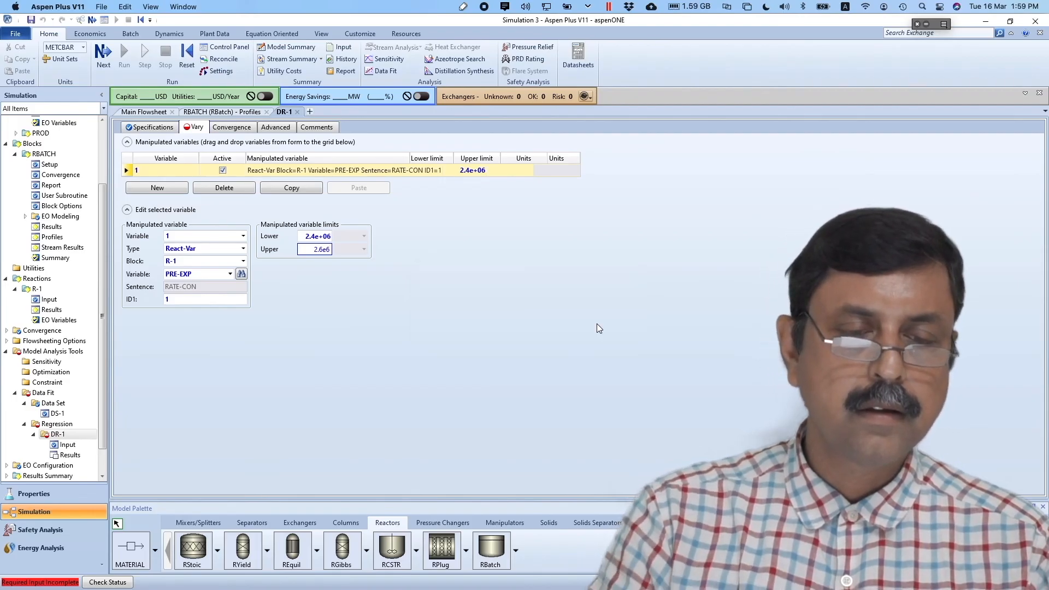
pyautogui.press('BackSpace')
pyautogui.press('BackSpace')
pyautogui.press('BackSpace')
pyautogui.press('BackSpace')
pyautogui.press('BackSpace')
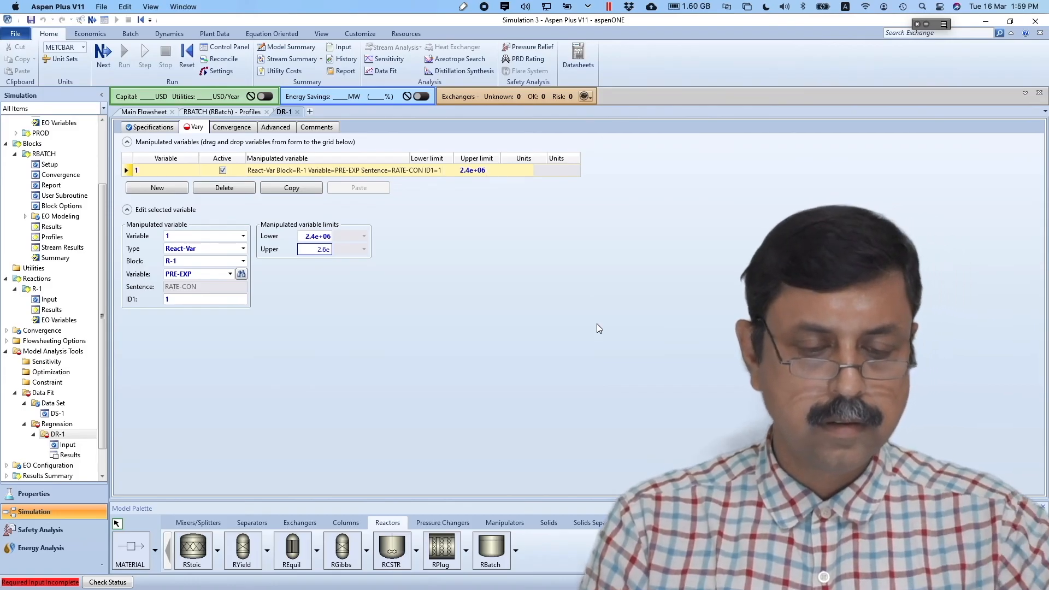
pyautogui.press('Return')
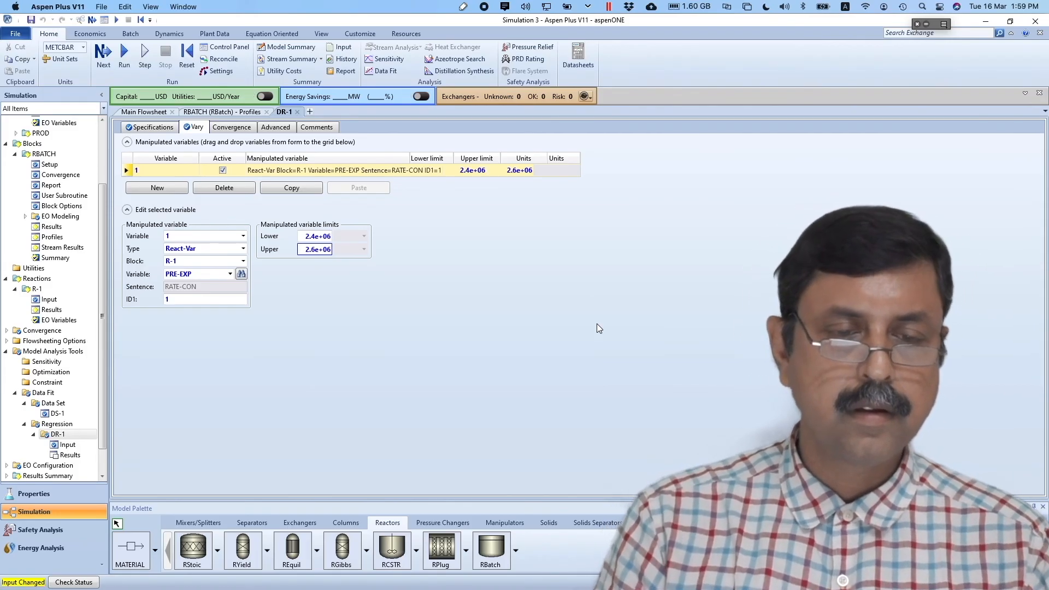
pyautogui.click(572, 403)
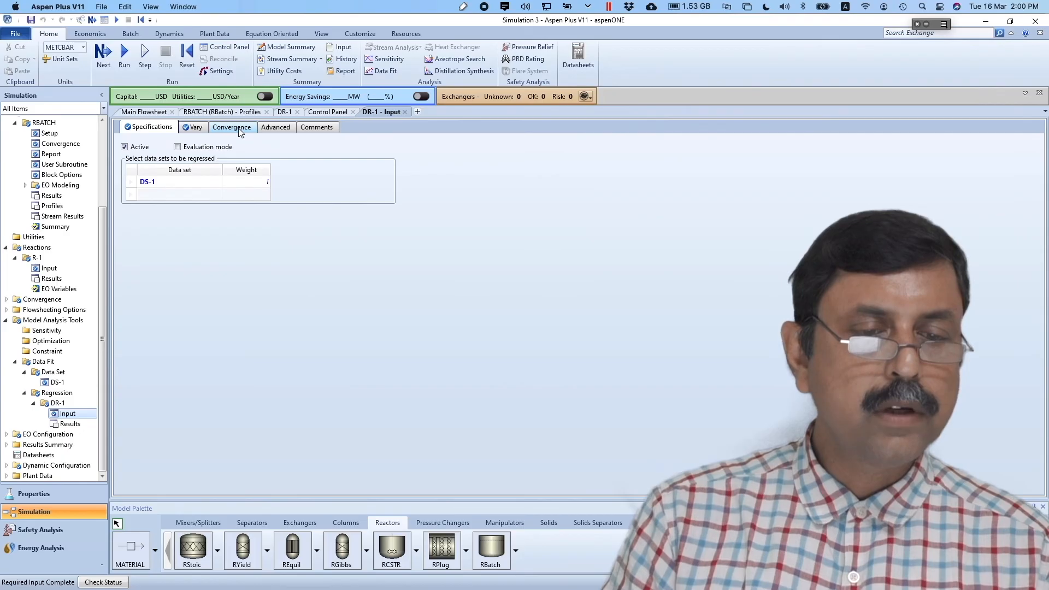
# - Change DR-1's absolute function tolerance to 1e-6 on the Convergence tab
pyautogui.click(239, 129)
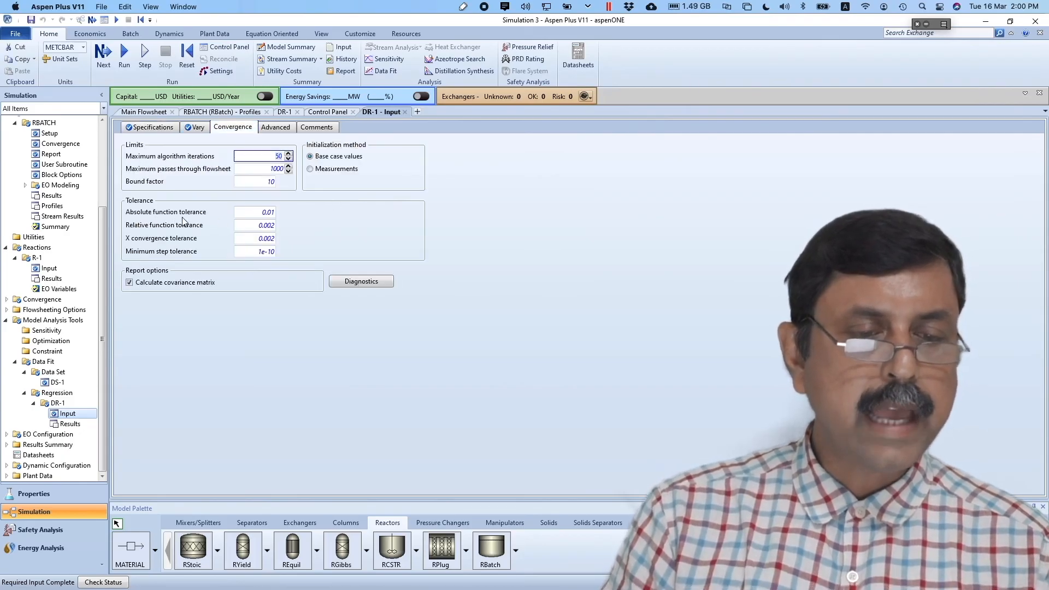
pyautogui.click(267, 218)
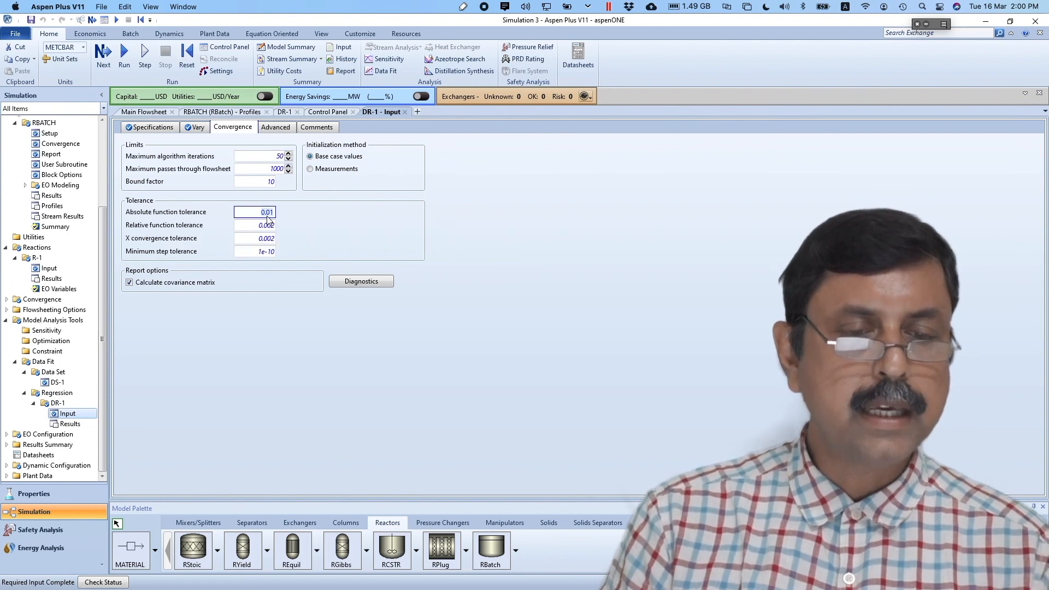
pyautogui.write('1')
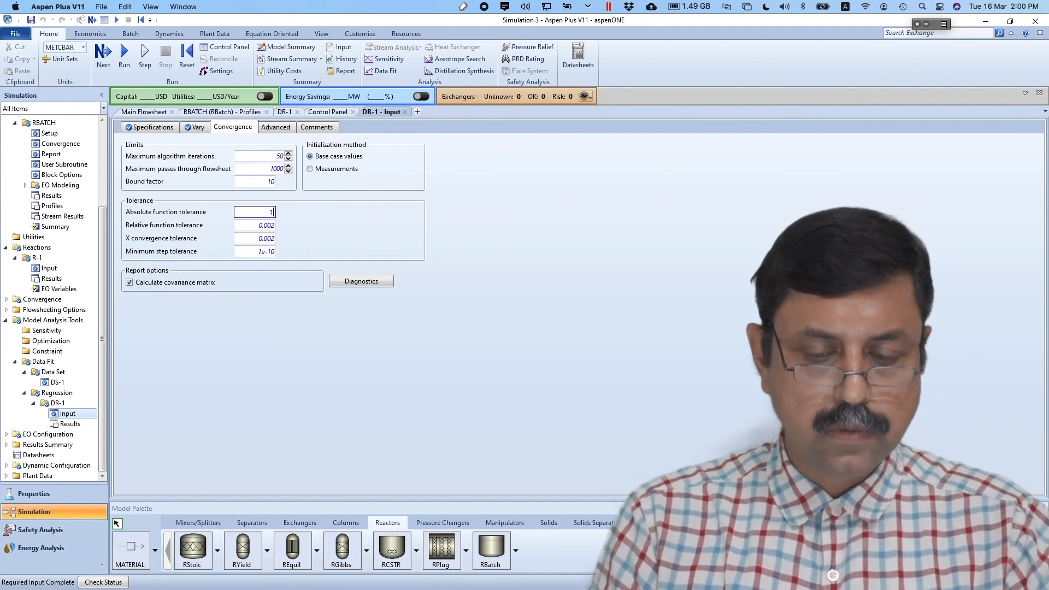
pyautogui.write('e-6')
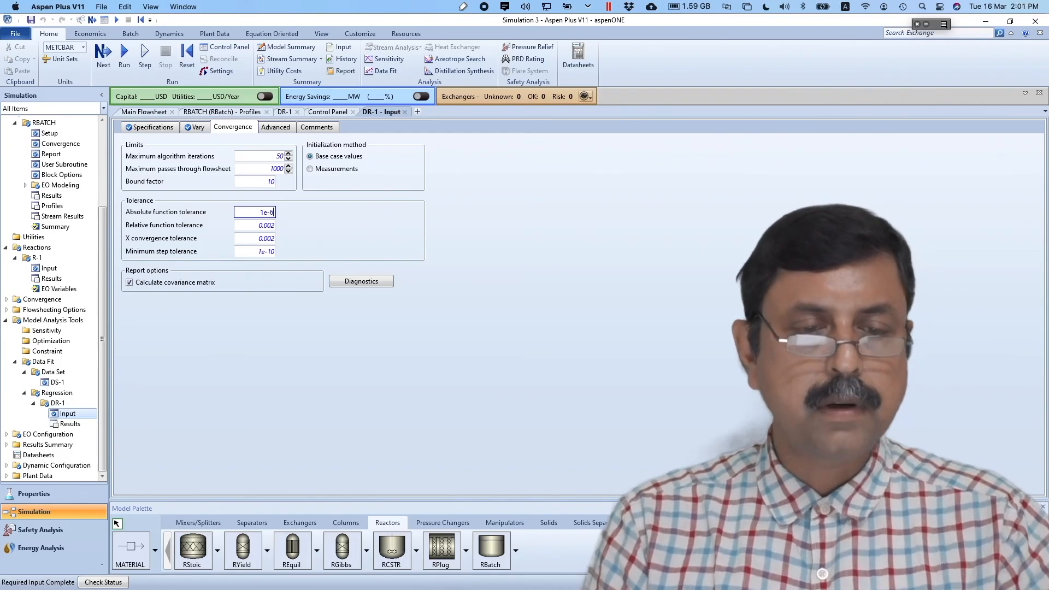
pyautogui.click(330, 236)
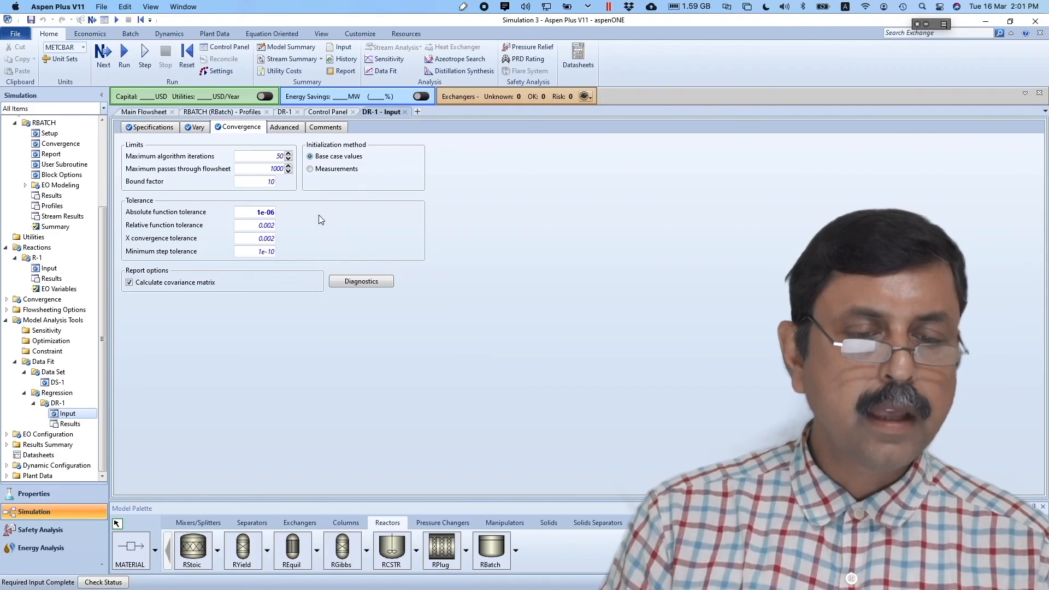
# - Set the Advanced initial step size to 1000 and run the DR-1 regression
pyautogui.click(285, 128)
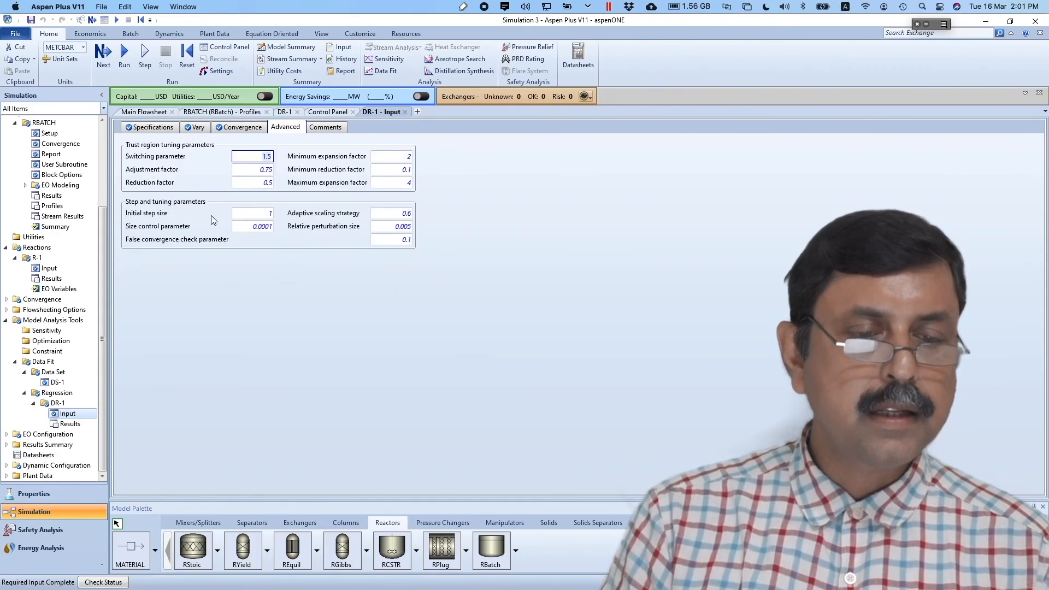
pyautogui.click(268, 216)
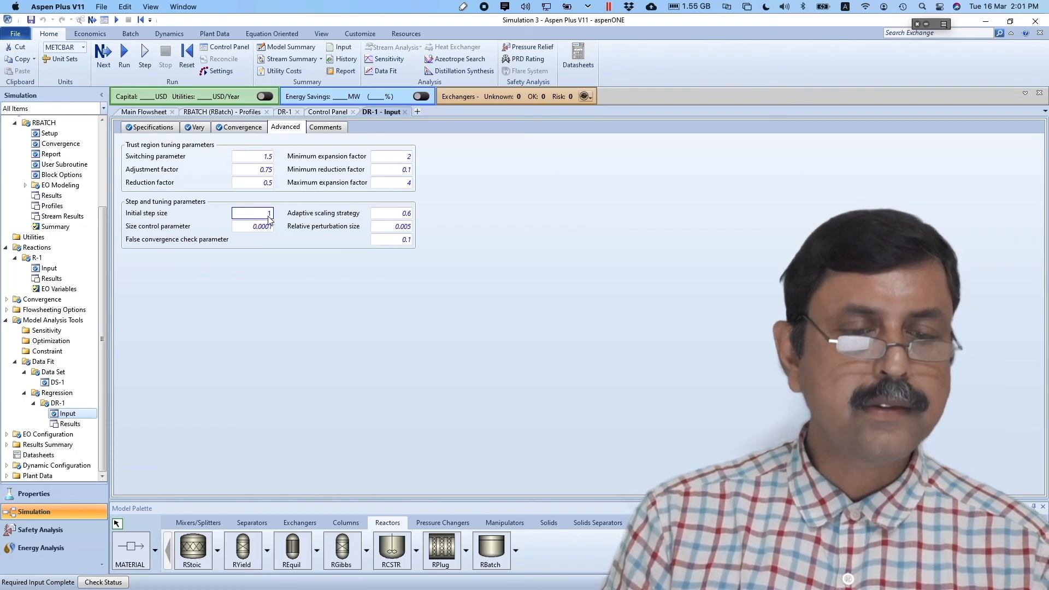
pyautogui.write('1000')
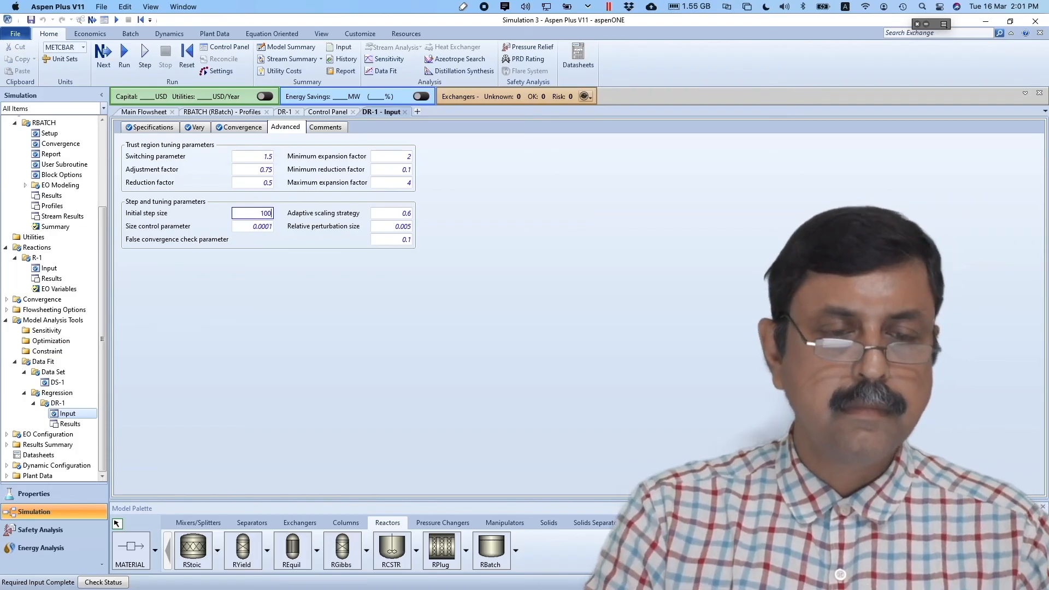
pyautogui.click(304, 290)
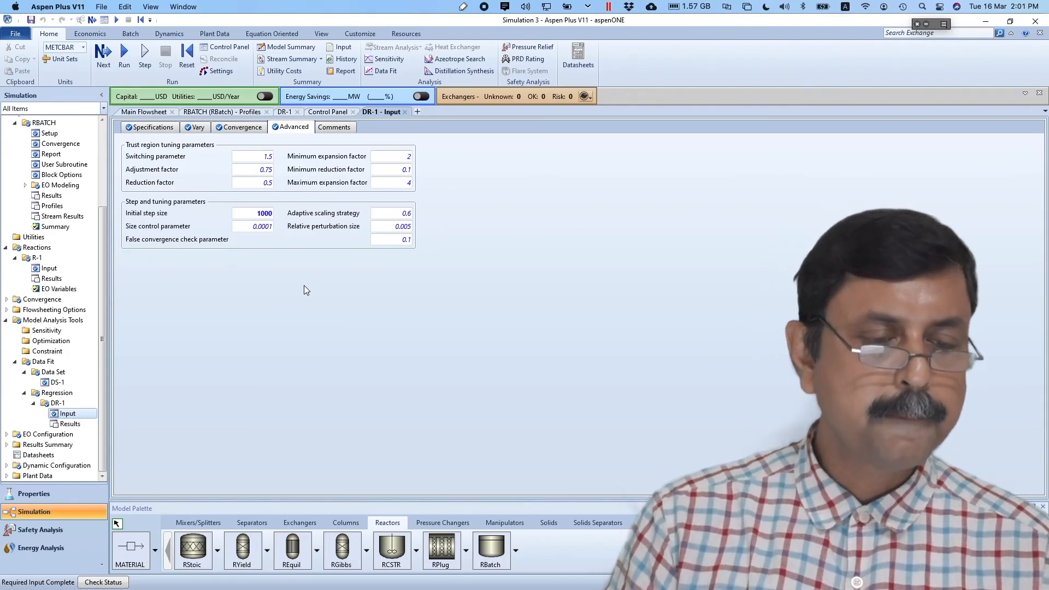
pyautogui.click(125, 56)
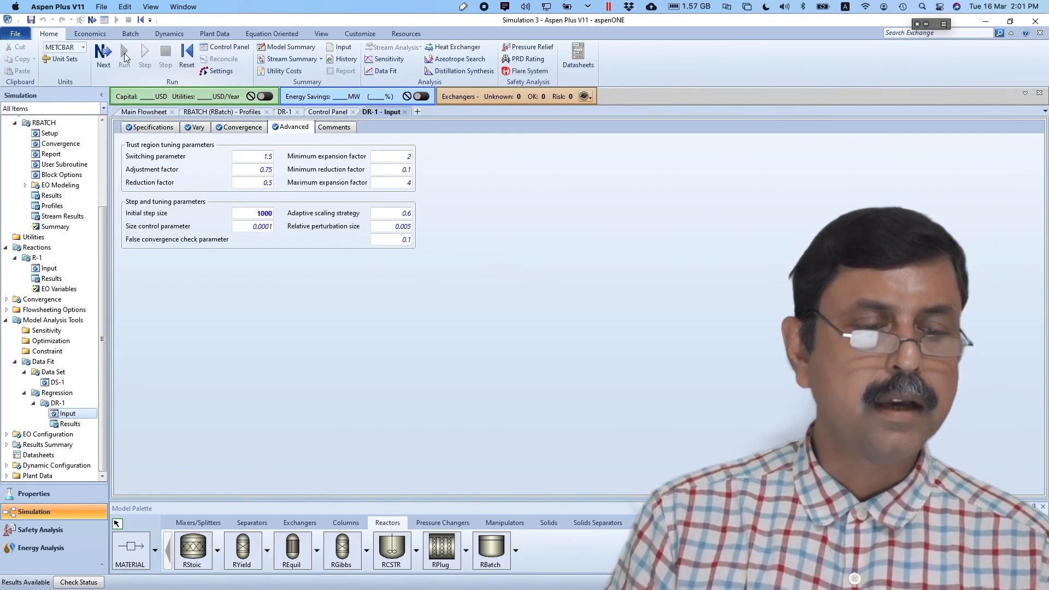
# - Review DR-1's Summary and fitted Manipulated Variables results, then open RBATCH Setup
pyautogui.doubleClick(70, 424)
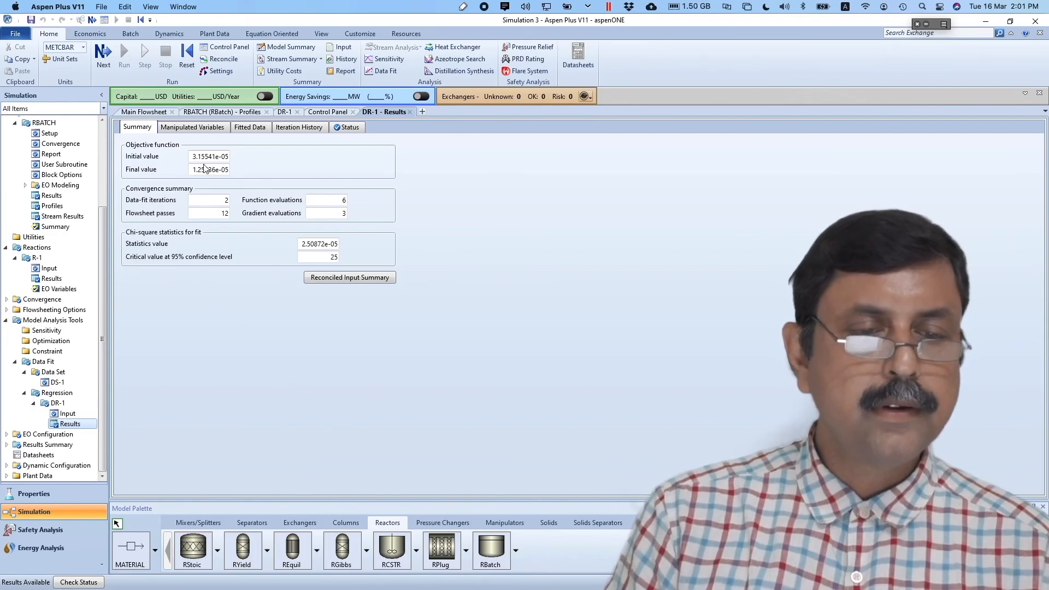
pyautogui.click(202, 130)
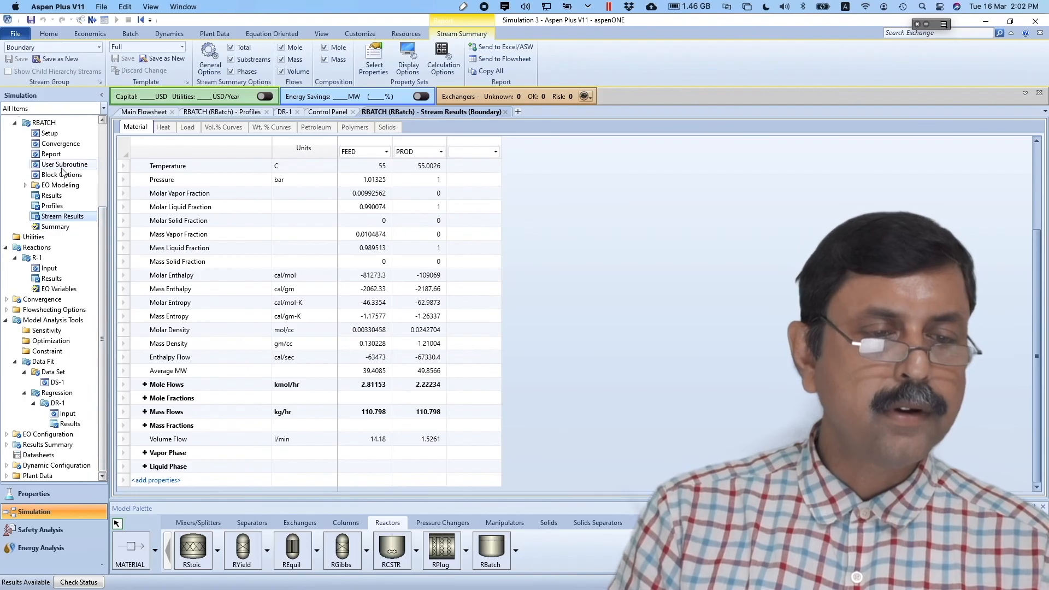
pyautogui.click(49, 133)
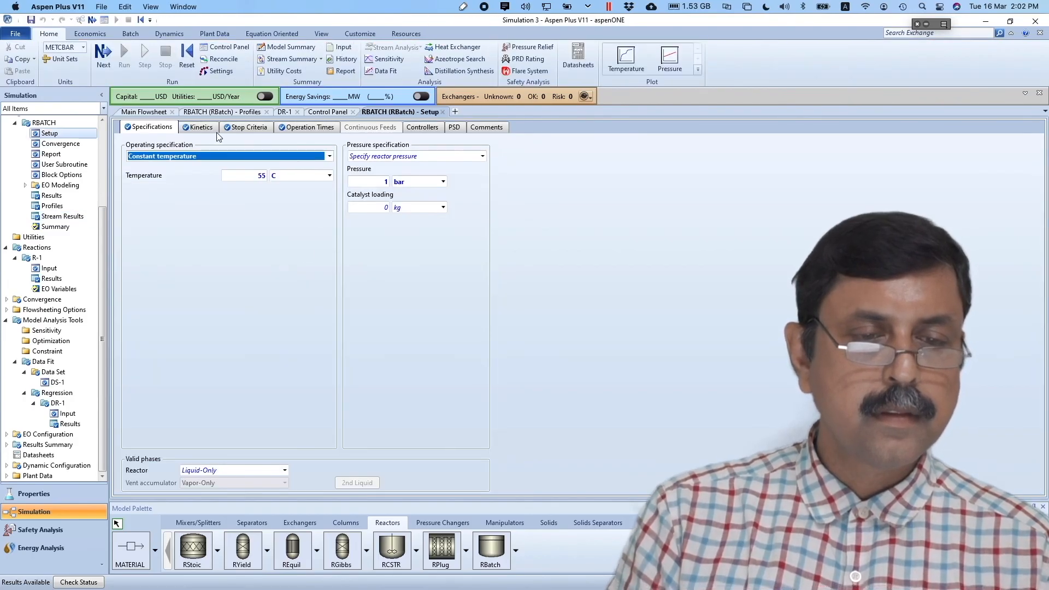
# - Enter the fitted pre-exponential factor k = 2.4897e+06 in reaction set R-1's power-law kinetics
pyautogui.click(199, 128)
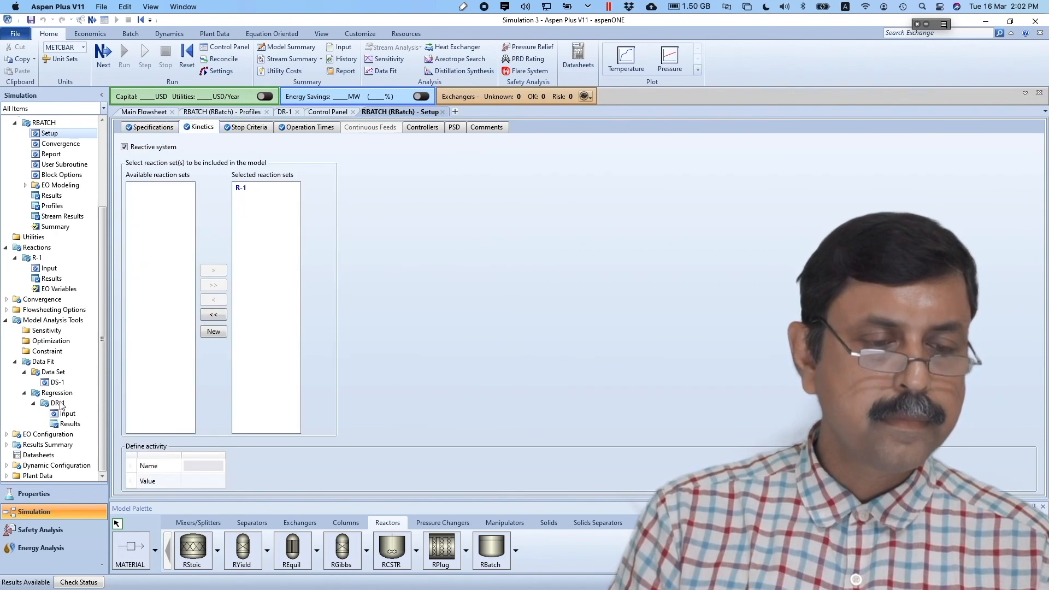
pyautogui.click(49, 268)
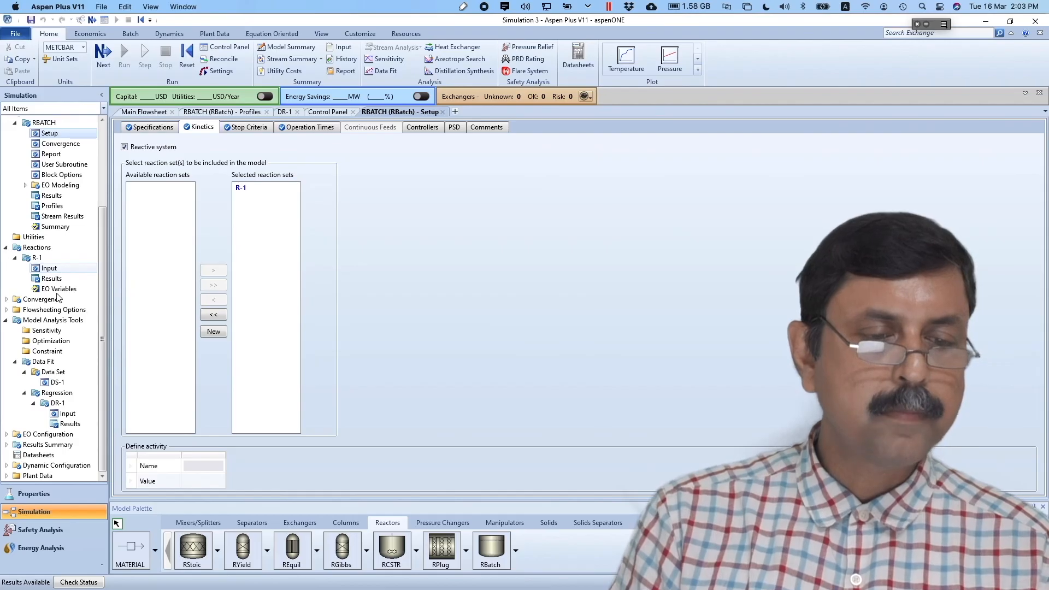
pyautogui.click(53, 272)
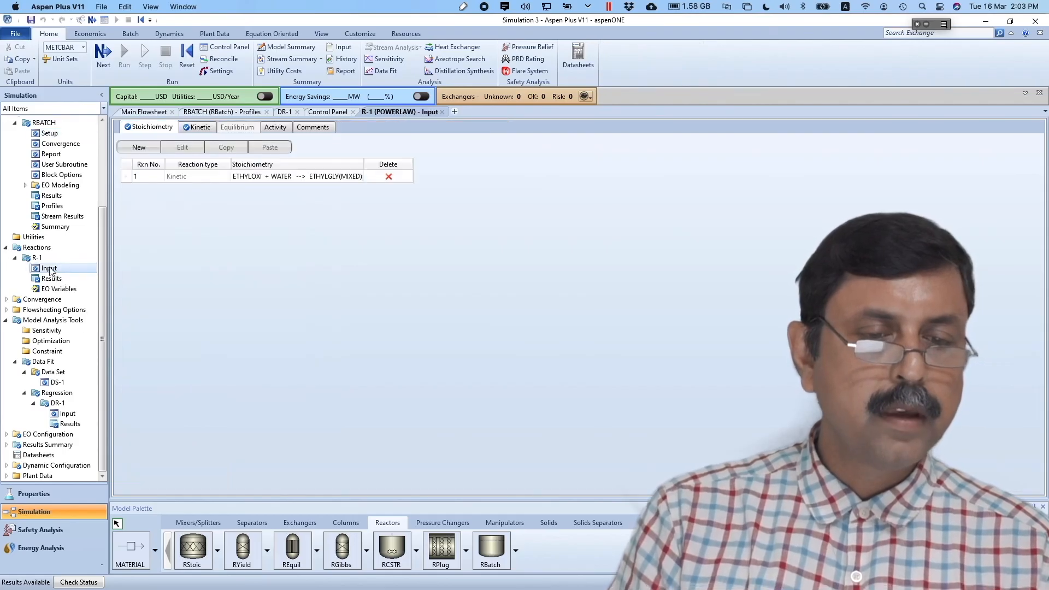
pyautogui.click(201, 128)
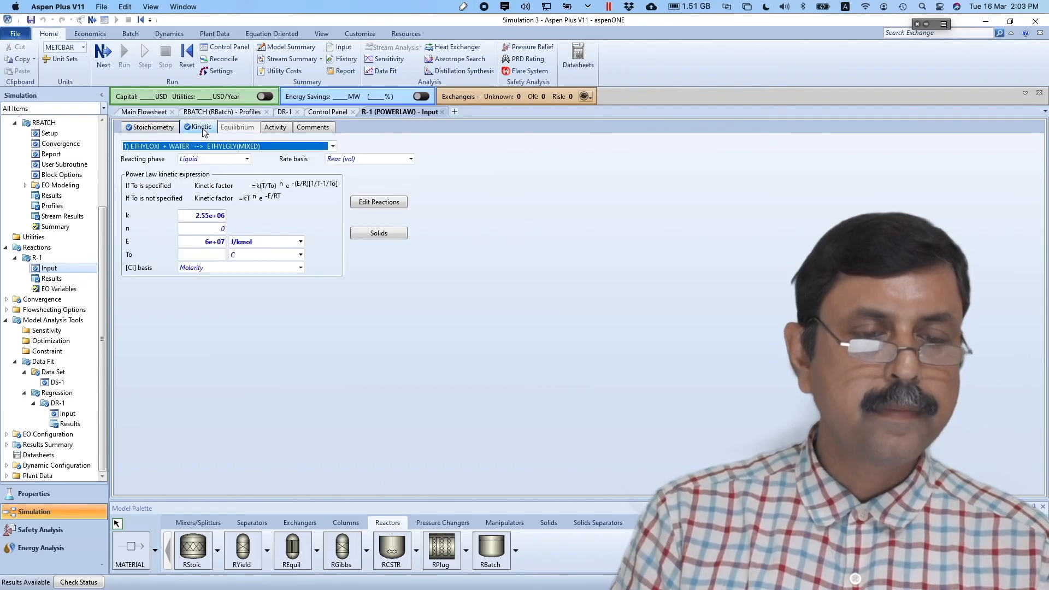
pyautogui.click(209, 219)
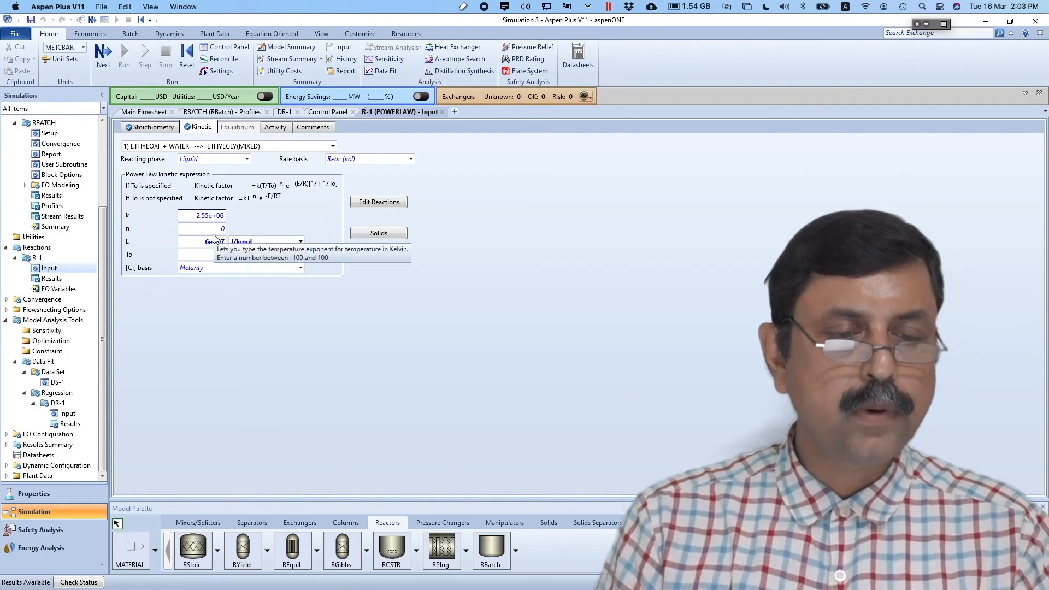
pyautogui.write('2.4e+06897')
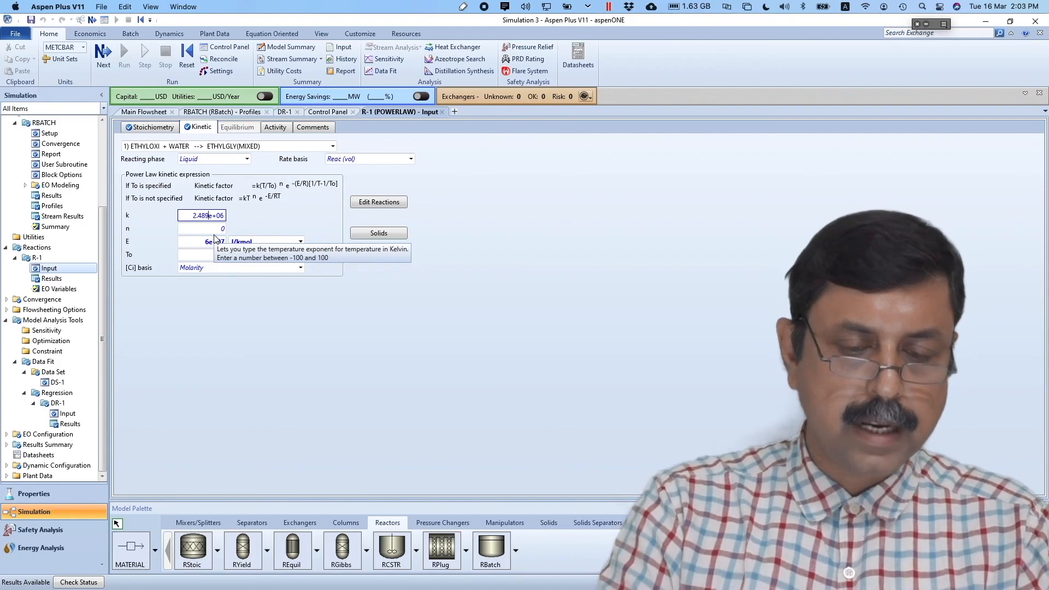
pyautogui.press('Return')
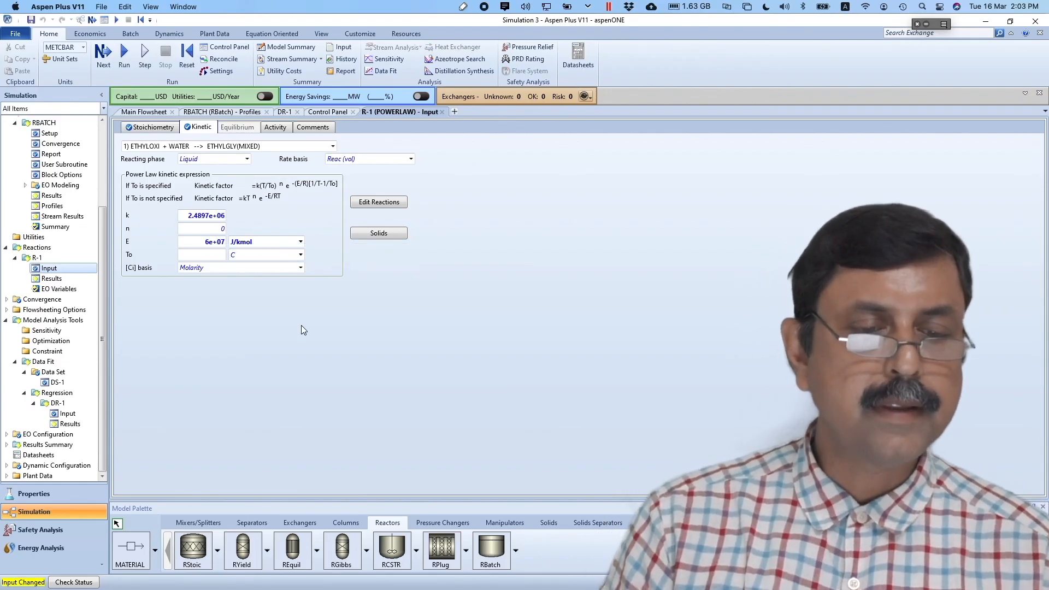
# - Reinitialize the whole simulation, purging all previous results
pyautogui.click(188, 61)
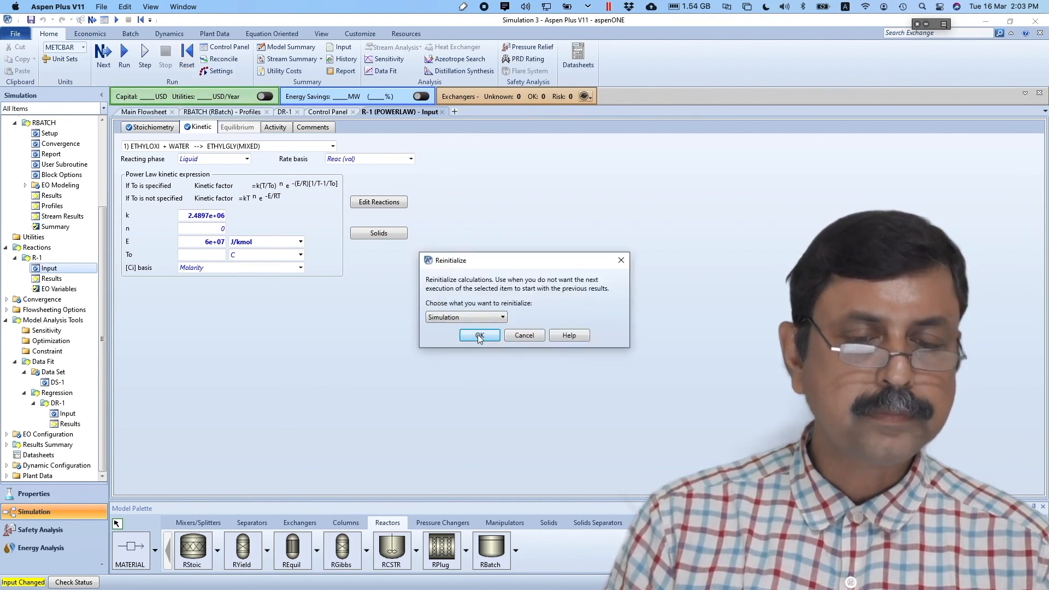
pyautogui.click(478, 336)
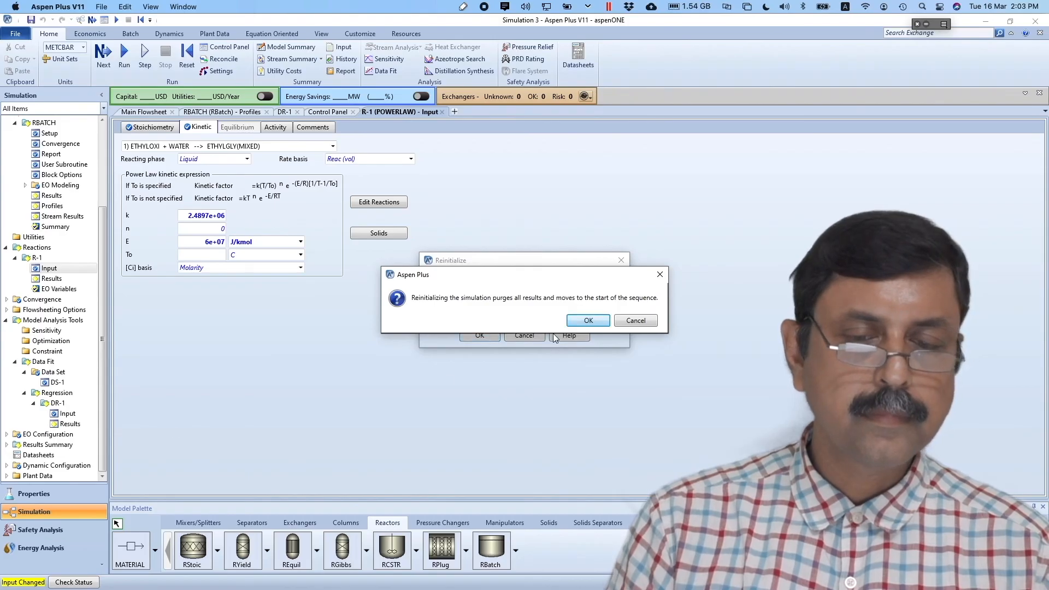
pyautogui.click(588, 320)
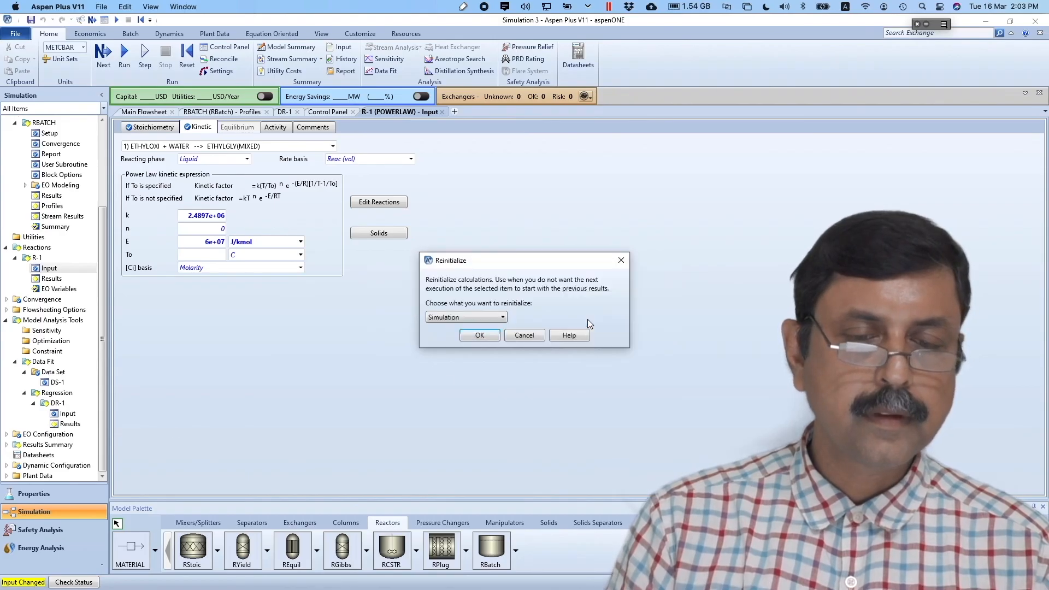
pyautogui.click(480, 336)
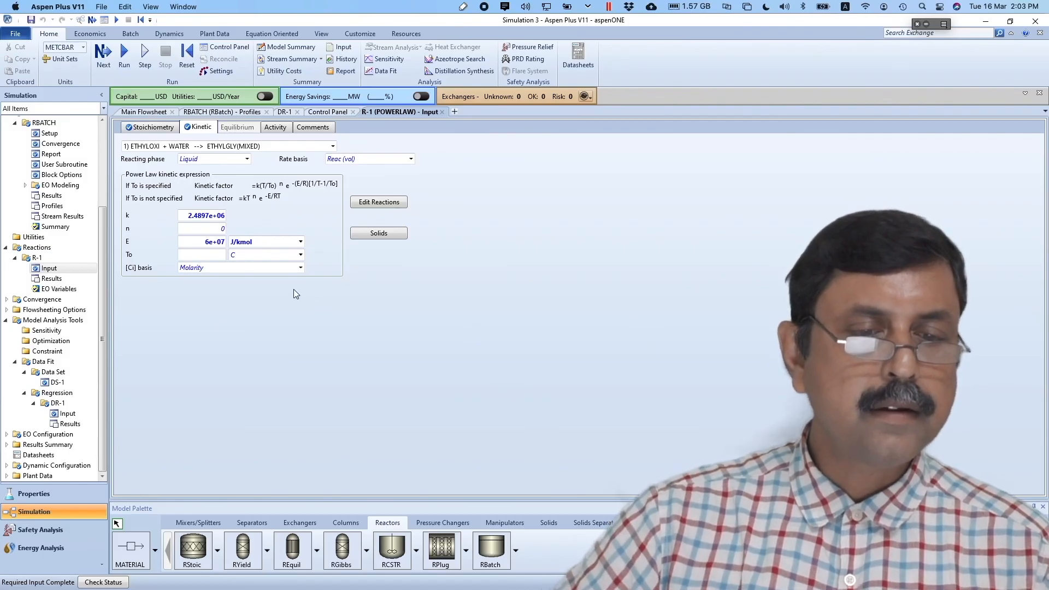
# - Deactivate regression DR-1 and rerun the simulation with k = 2.4897e+06
pyautogui.rightClick(55, 403)
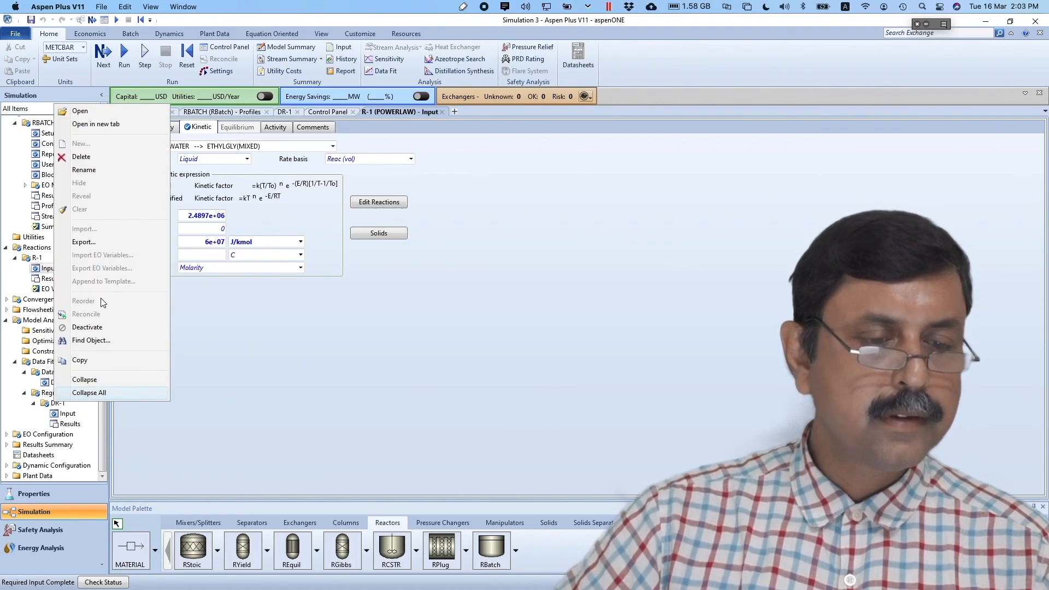
pyautogui.click(94, 327)
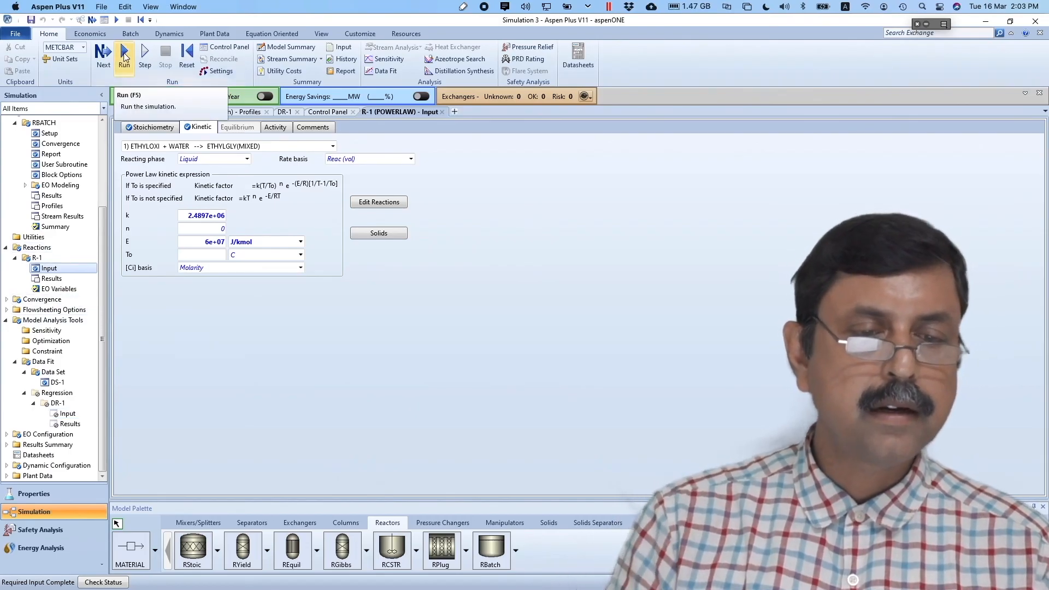
pyautogui.click(125, 56)
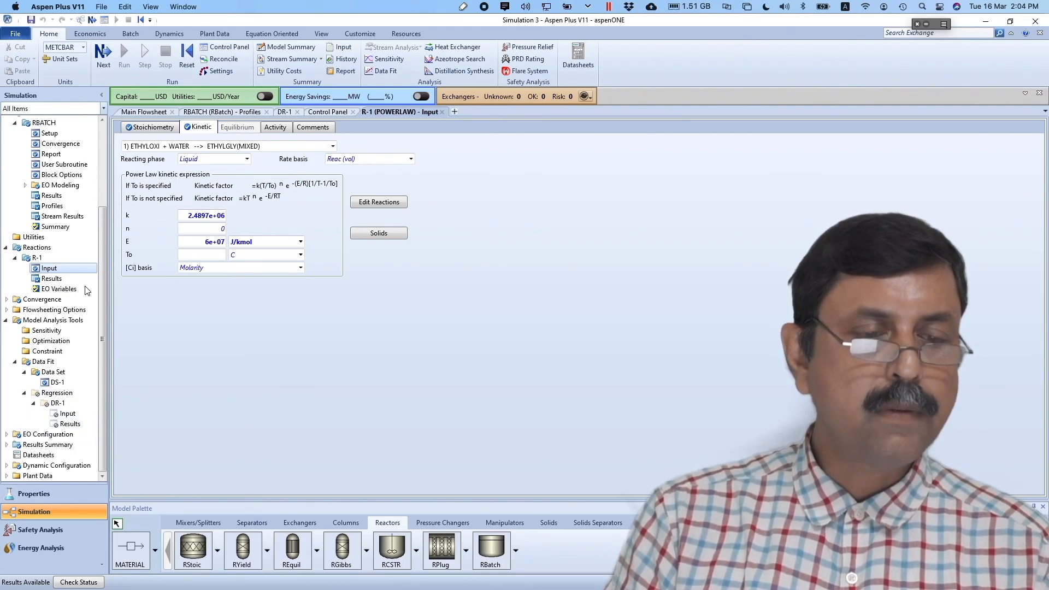
# - Show the RBATCH composition profile table with time in minutes
pyautogui.click(53, 206)
pyautogui.click(181, 186)
pyautogui.click(180, 186)
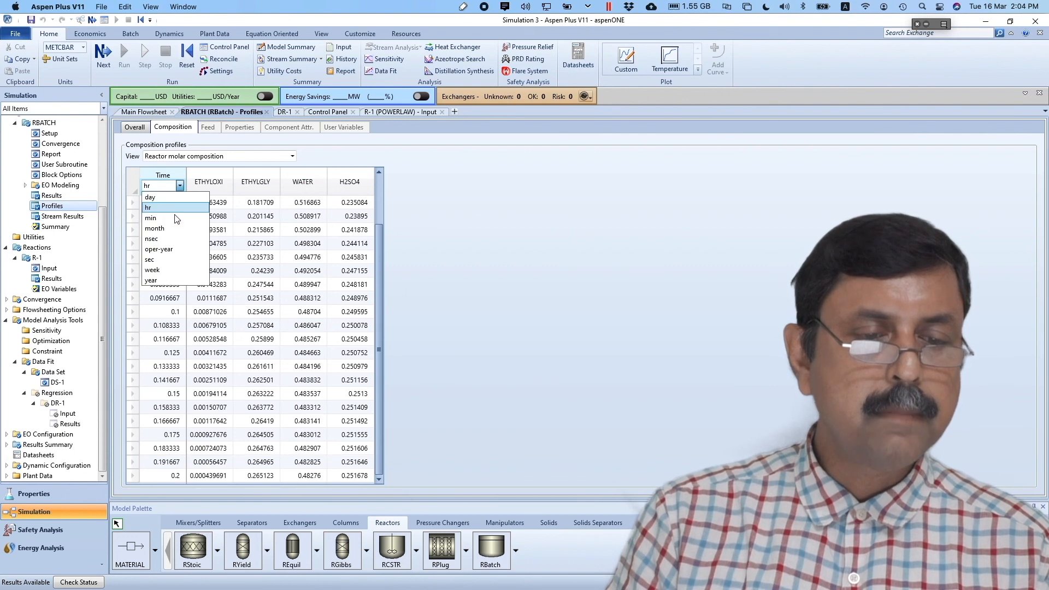
pyautogui.click(167, 218)
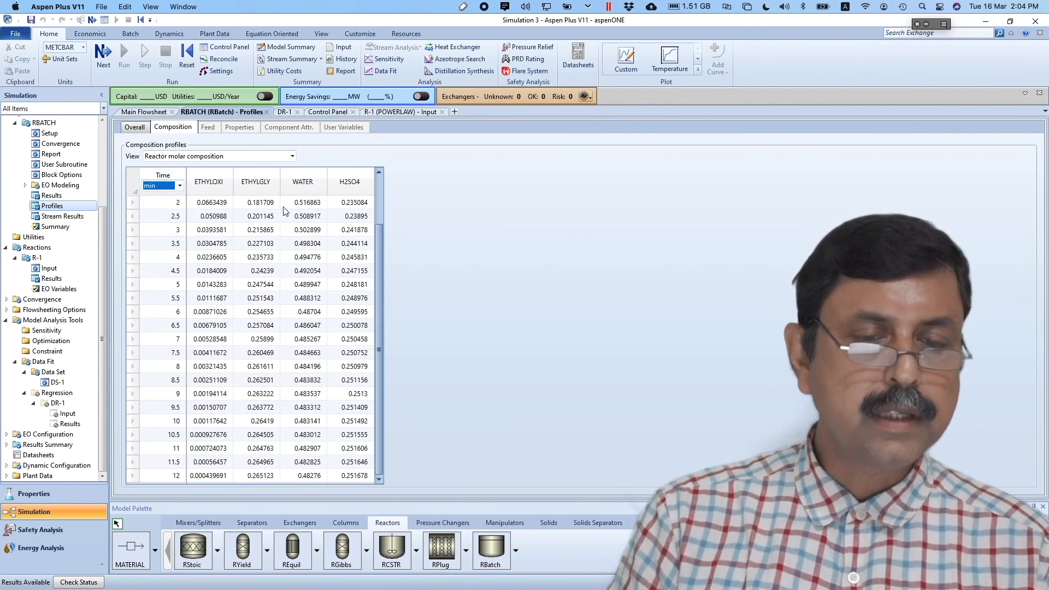
pyautogui.scroll(2, 387, 180)
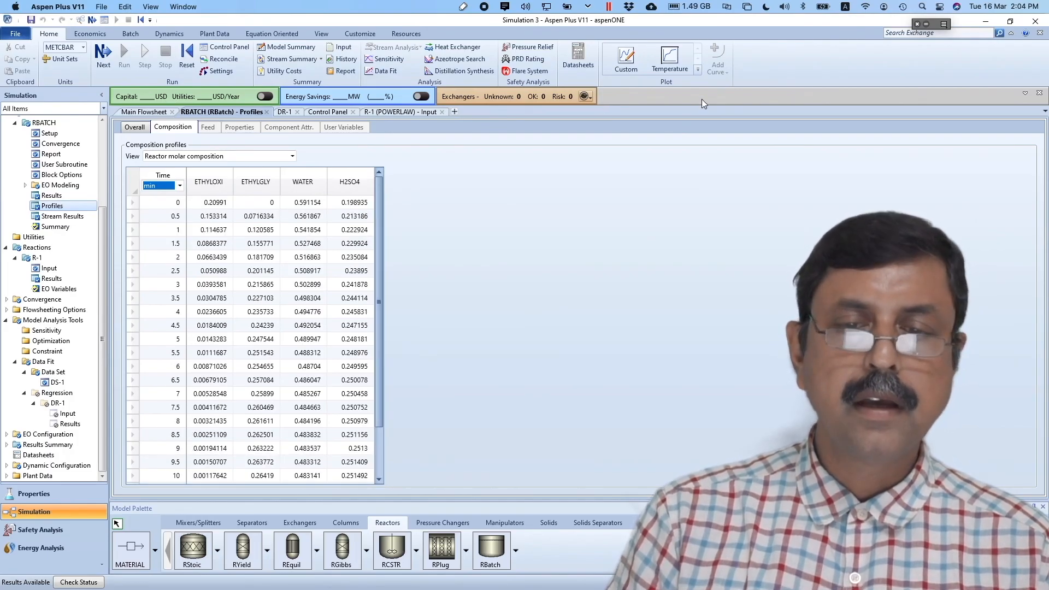
# - Plot ETHYLGLY composition versus time in minutes, then open data set DS-1
pyautogui.click(699, 70)
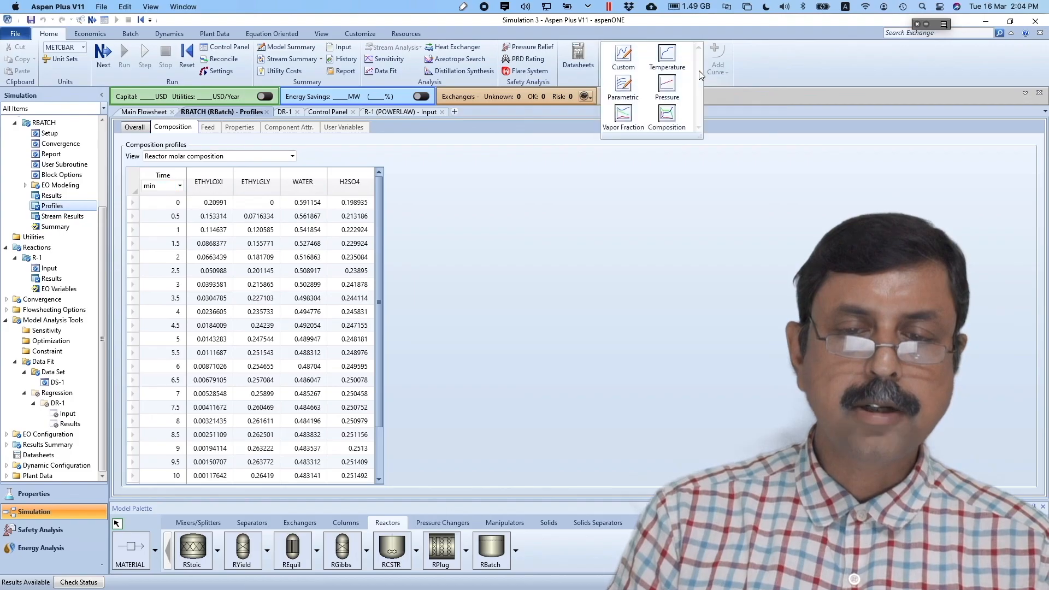
pyautogui.click(670, 113)
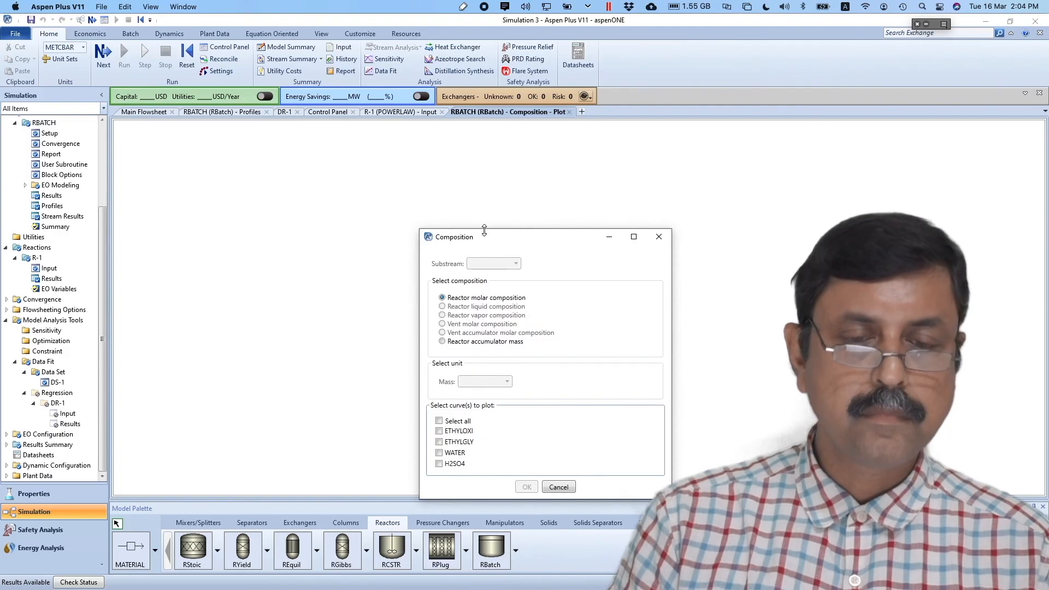
pyautogui.click(439, 442)
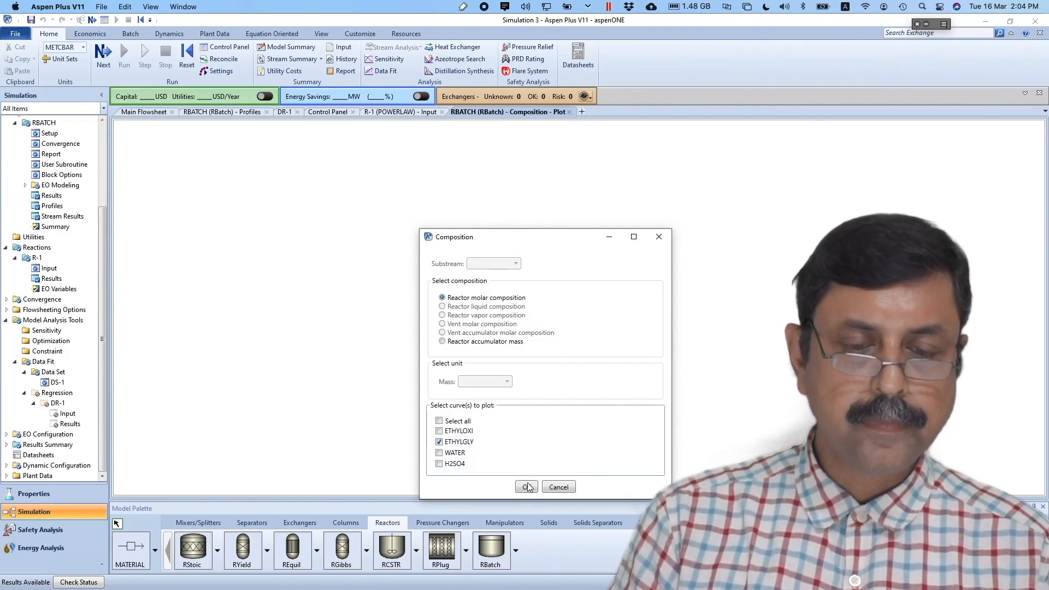
pyautogui.click(526, 487)
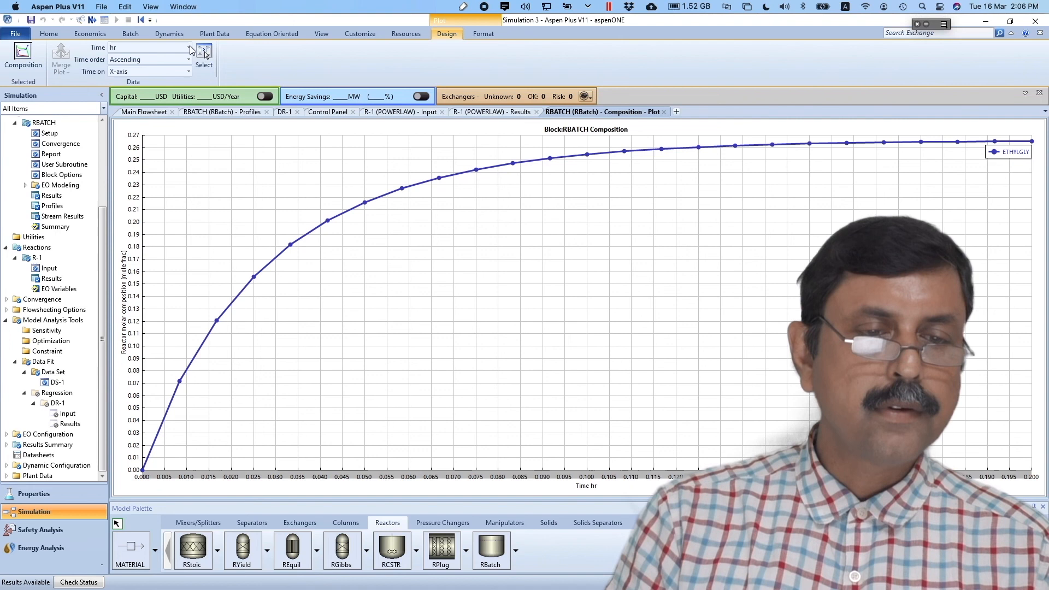
pyautogui.click(188, 48)
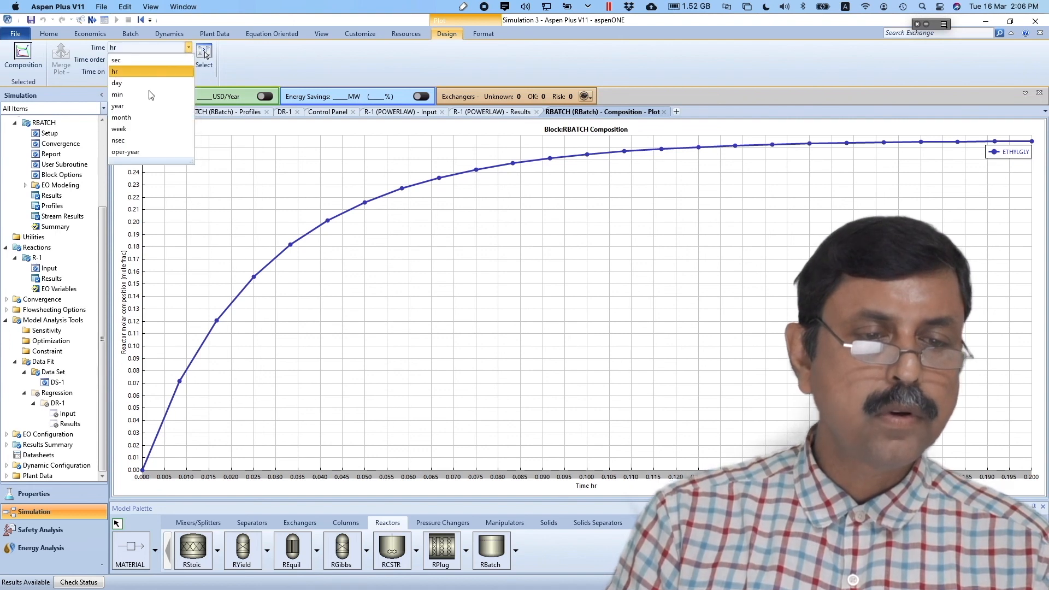
pyautogui.click(134, 95)
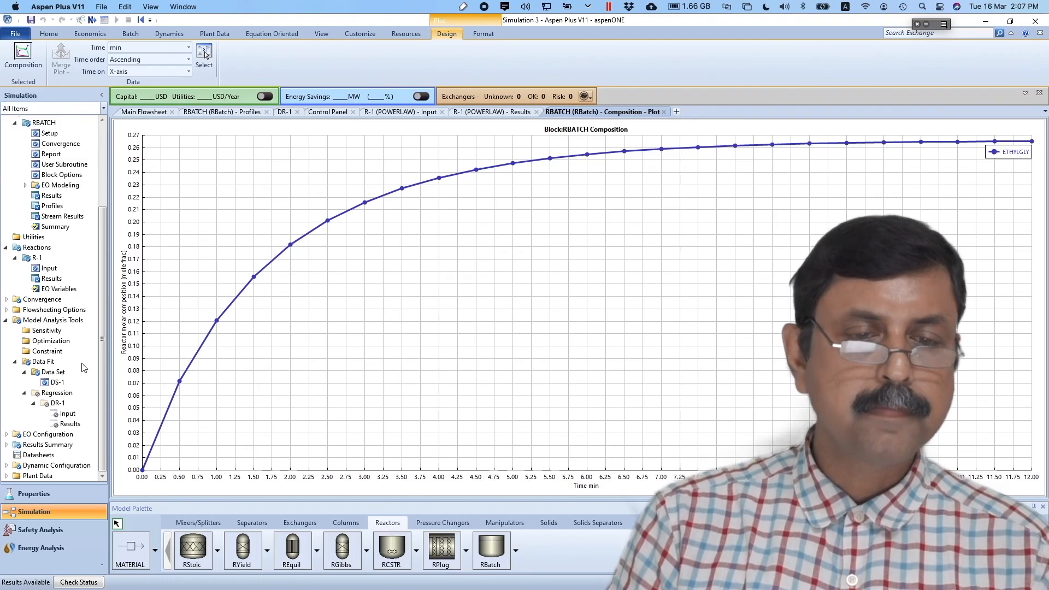
pyautogui.click(50, 382)
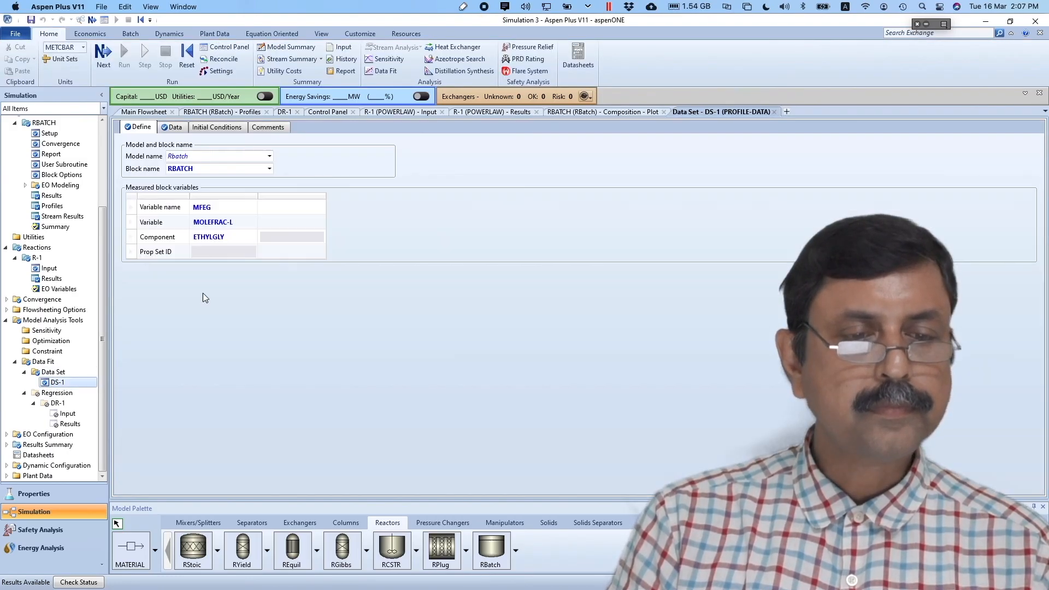
# - Add DS-1's MFEG Result measured data as a curve on the RBATCH composition plot
pyautogui.click(174, 129)
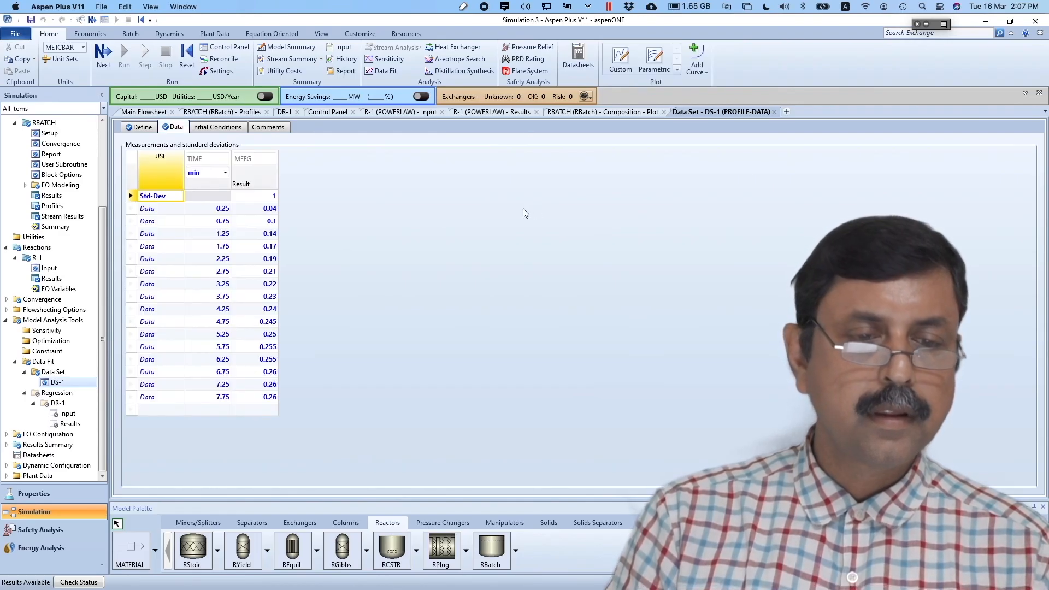
pyautogui.click(702, 73)
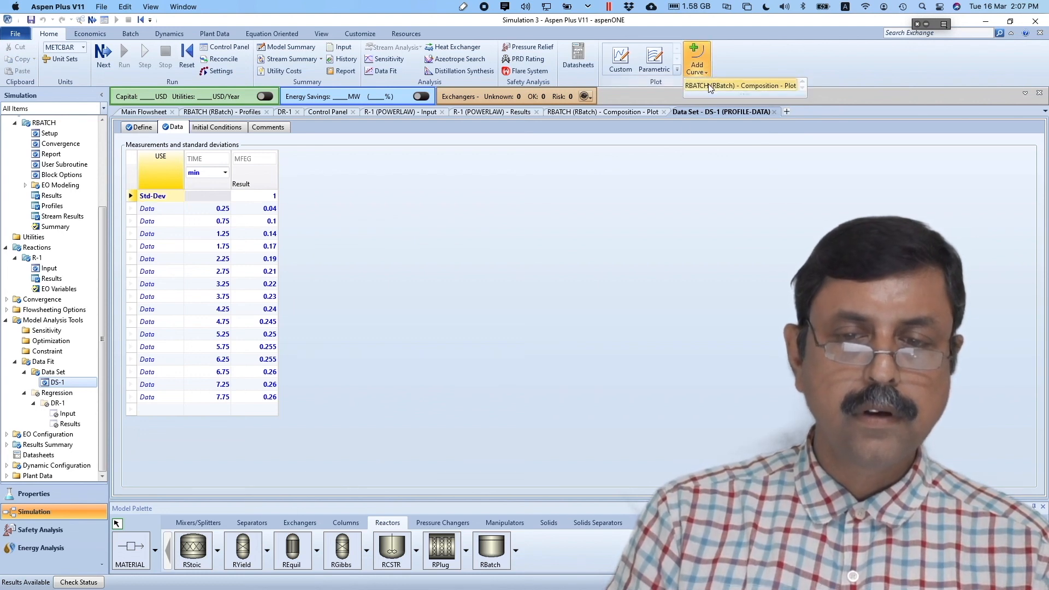
pyautogui.click(709, 86)
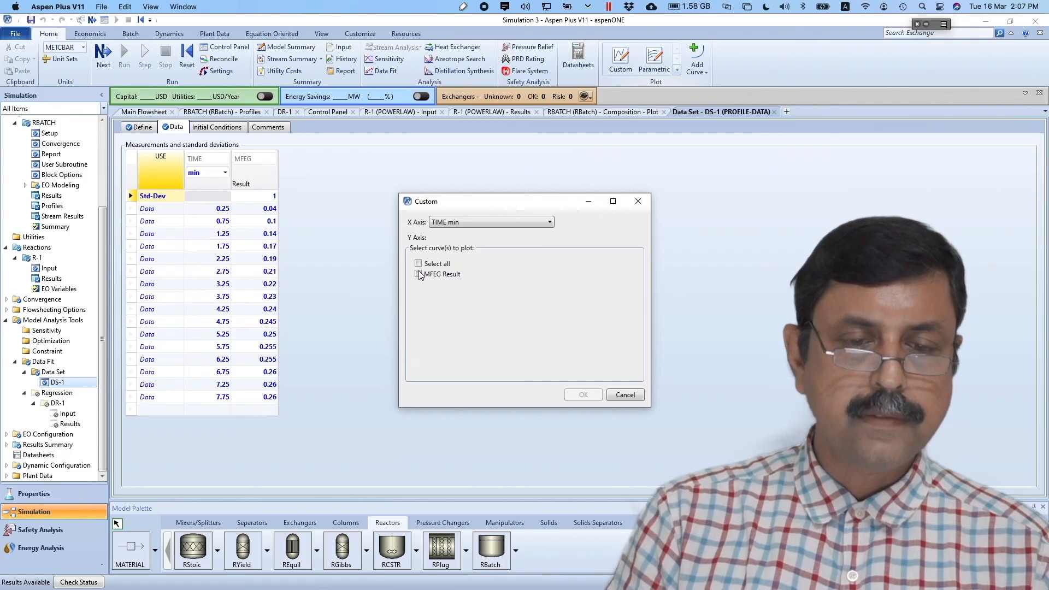
pyautogui.click(419, 274)
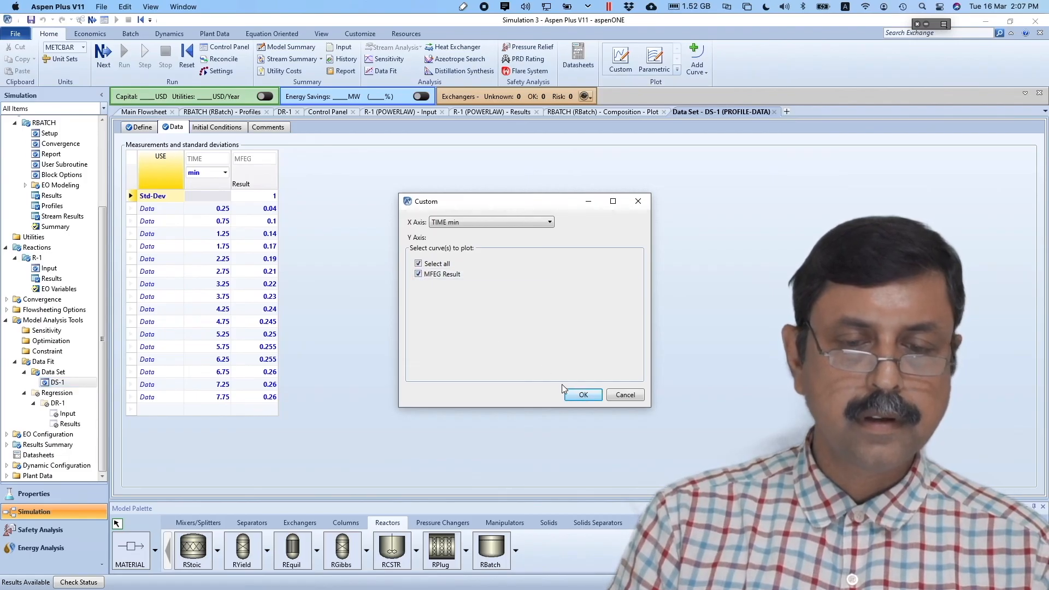
pyautogui.click(575, 396)
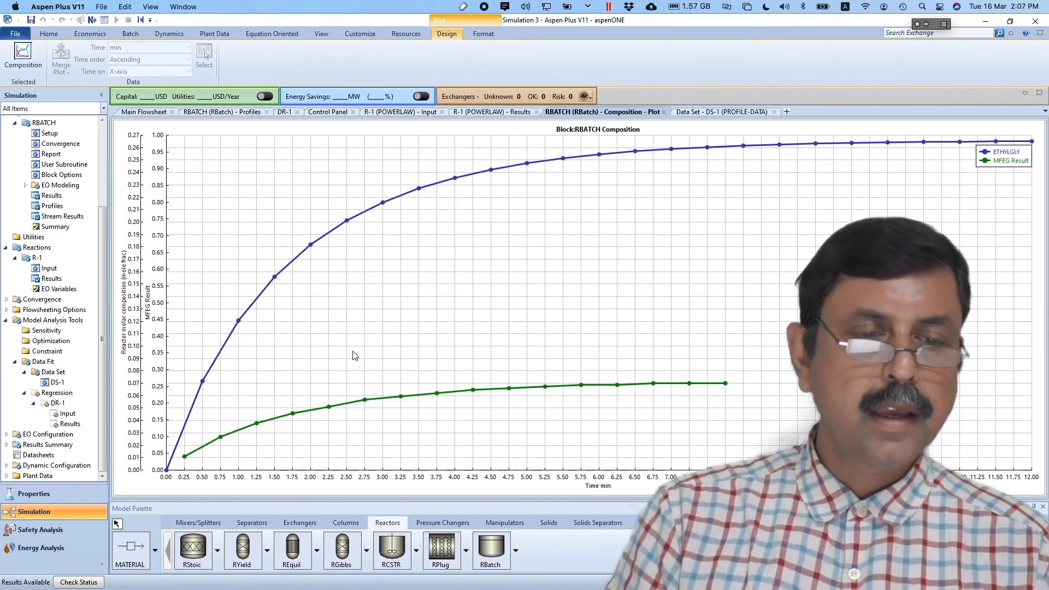
# - Map both plot curves onto a single Y axis
pyautogui.rightClick(334, 290)
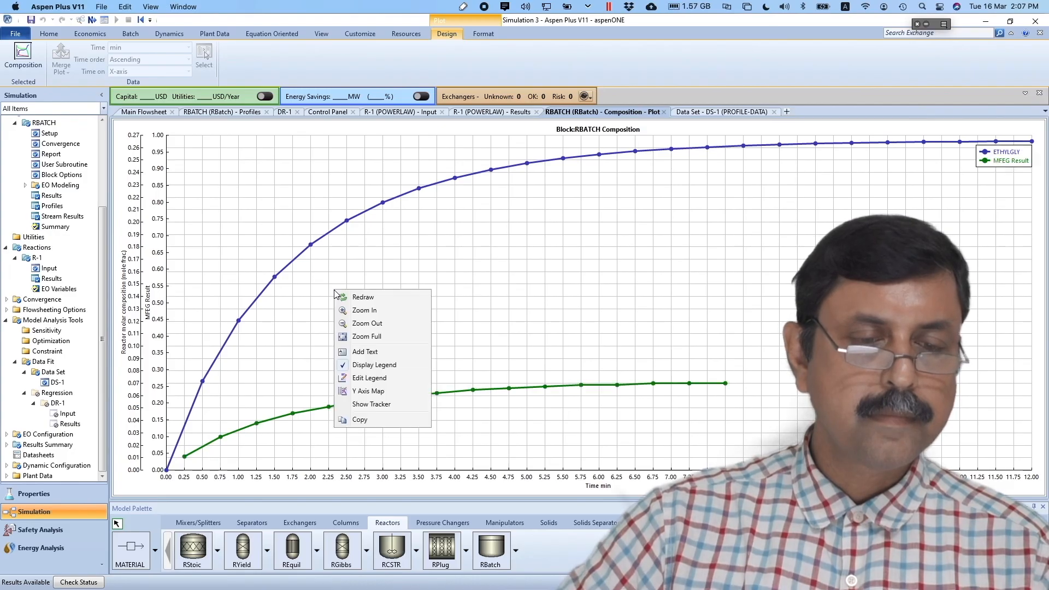
pyautogui.click(351, 391)
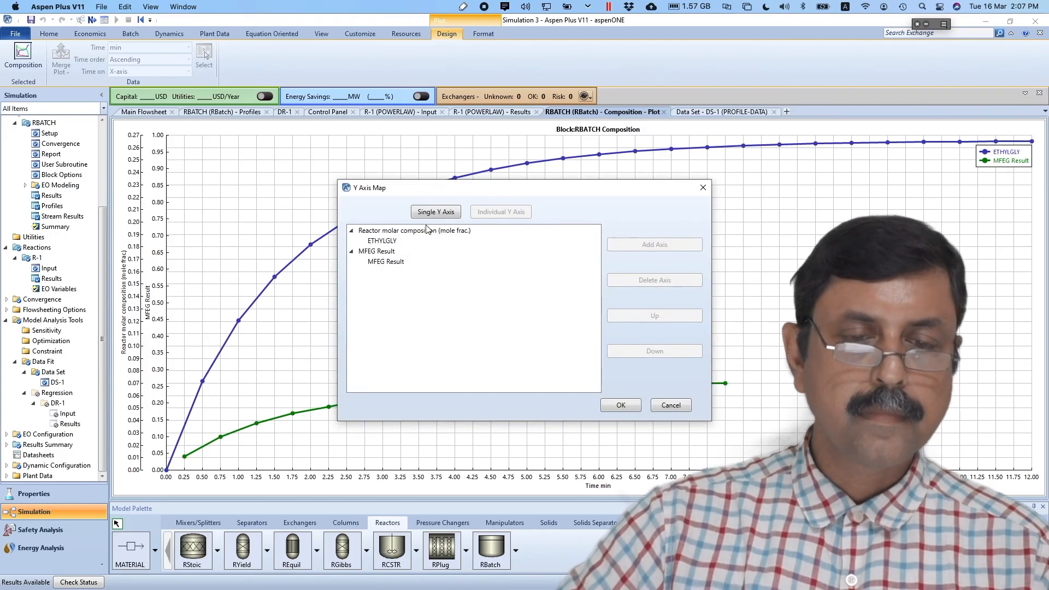
pyautogui.click(432, 213)
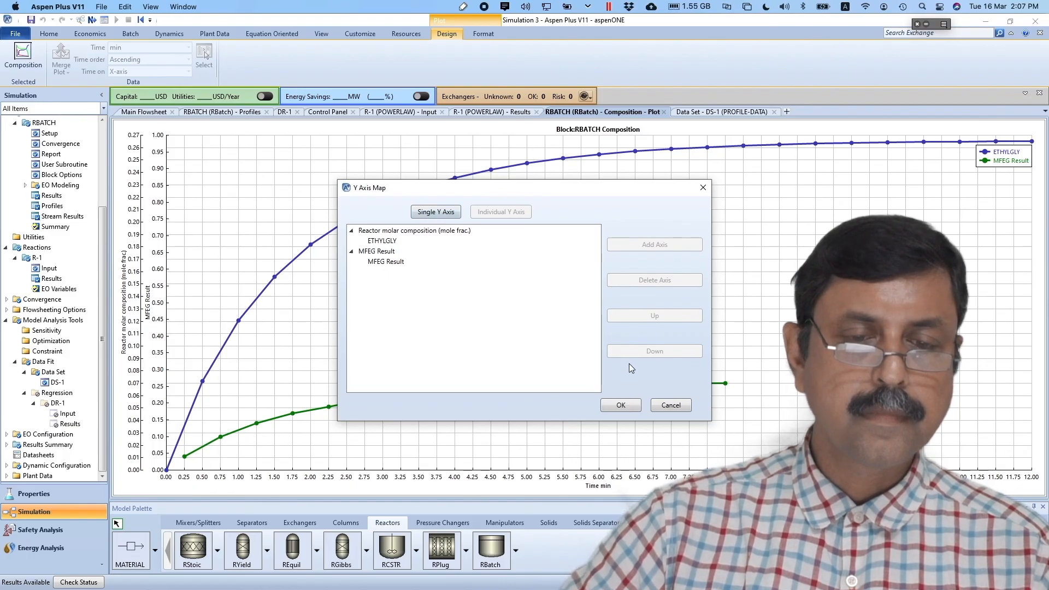
pyautogui.click(613, 407)
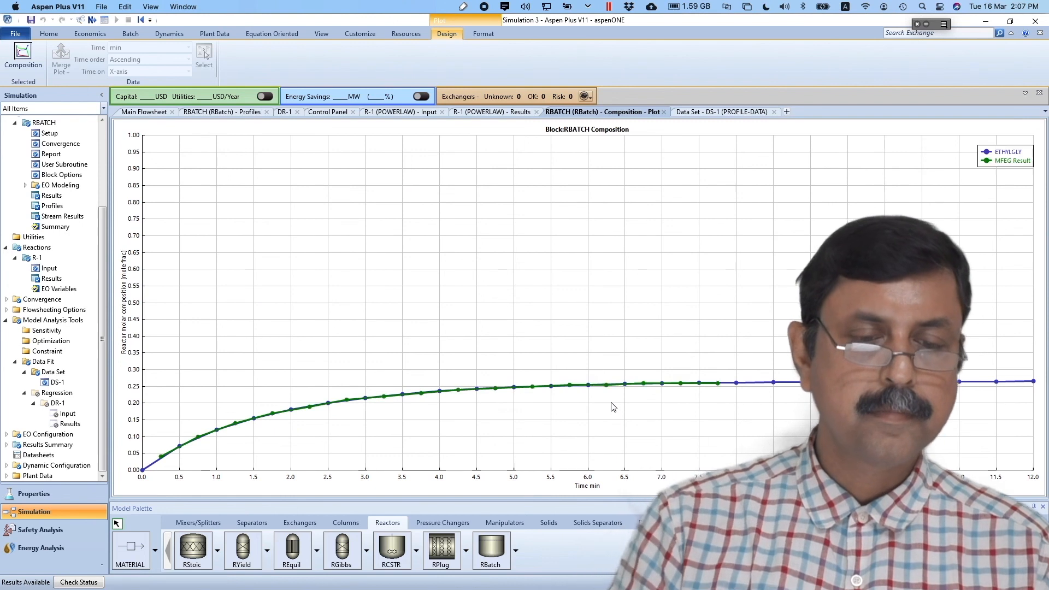